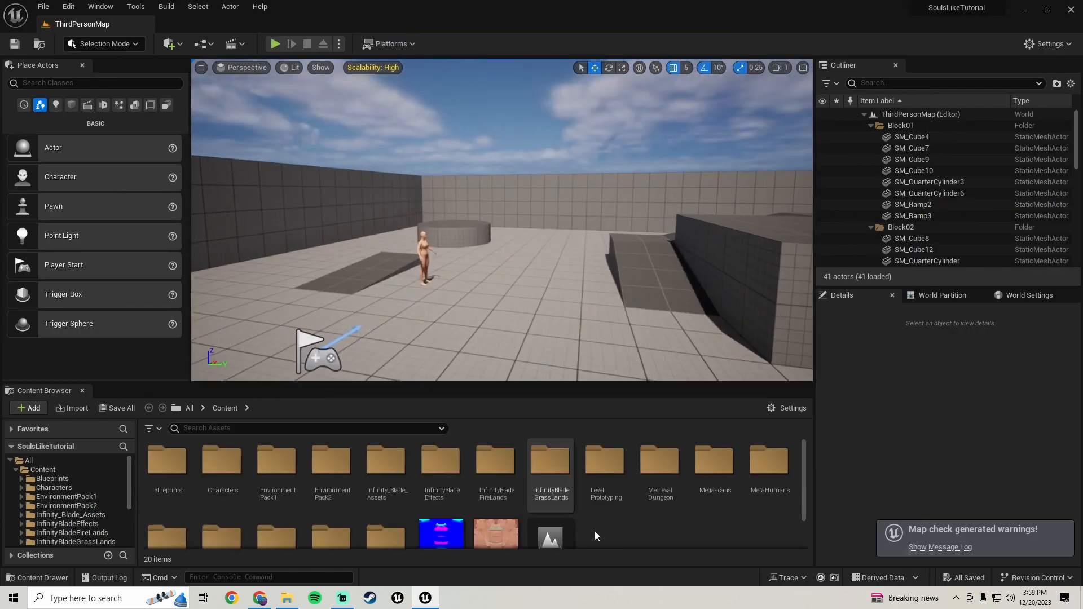
# Step: Open the MainMenu level from the Content folder and dismiss the Message Log
pyautogui.scroll(-2, 641, 462)
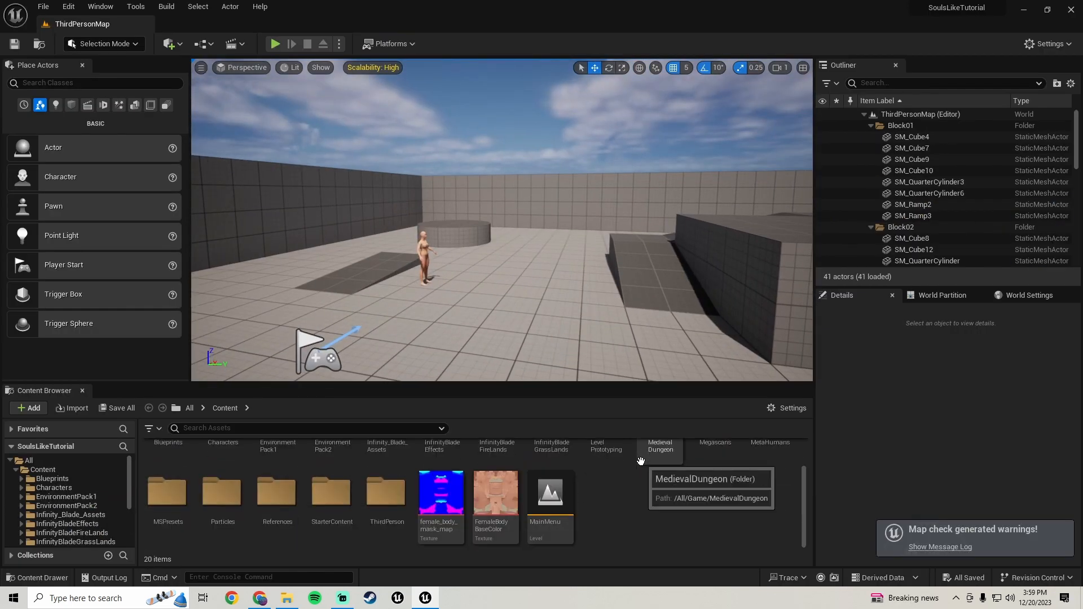
pyautogui.doubleClick(558, 534)
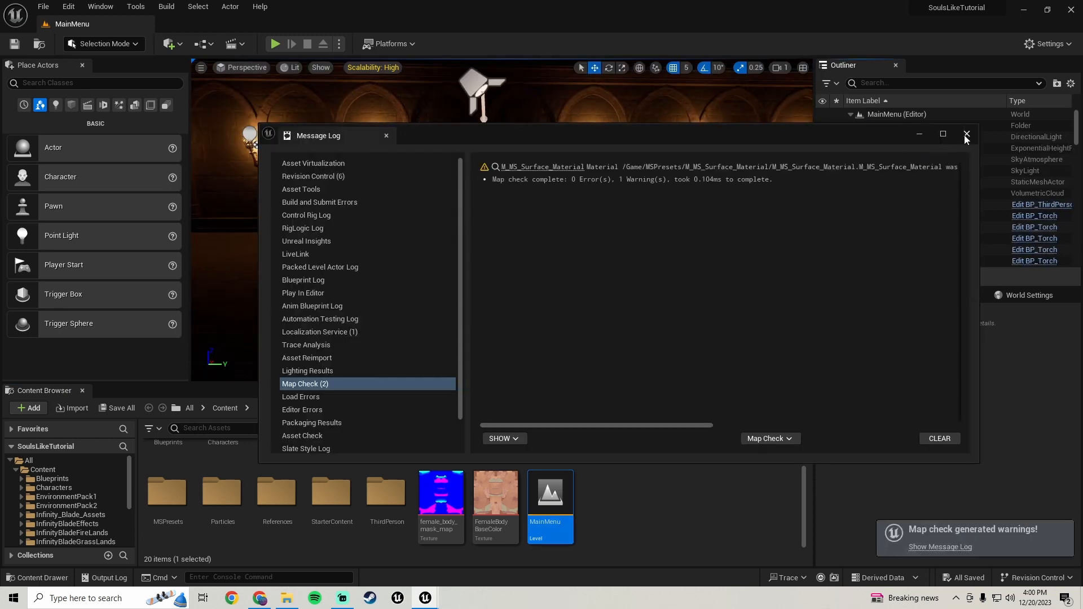
pyautogui.click(966, 134)
# Step: Place a new Player Start in the hall beside the BP_ThirdPersonCharacter
pyautogui.moveTo(483, 220); pyautogui.dragTo(564, 225, button='right')
pyautogui.click(449, 218)
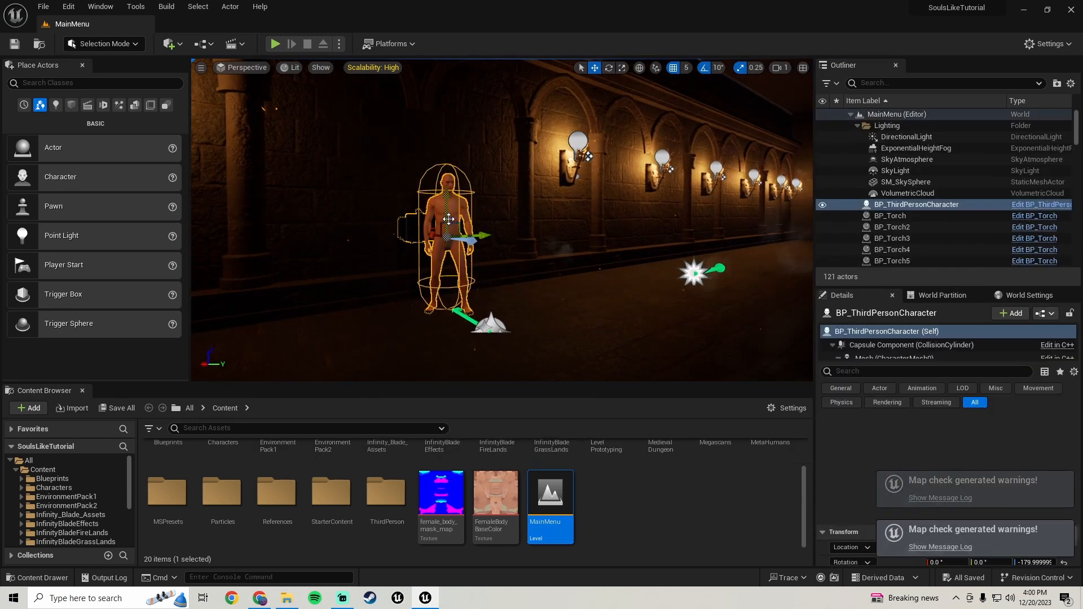
pyautogui.moveTo(449, 219)
pyautogui.mouseDown(button='right')
pyautogui.moveTo(460, 254)
pyautogui.moveTo(449, 232)
pyautogui.mouseUp(button='right')
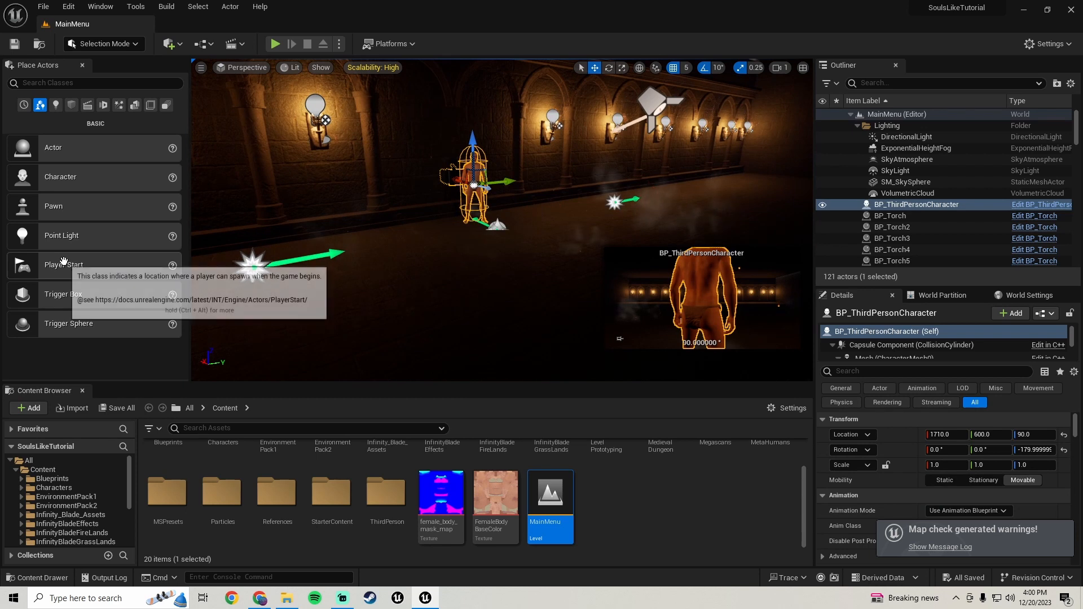
pyautogui.moveTo(64, 262); pyautogui.dragTo(454, 220)
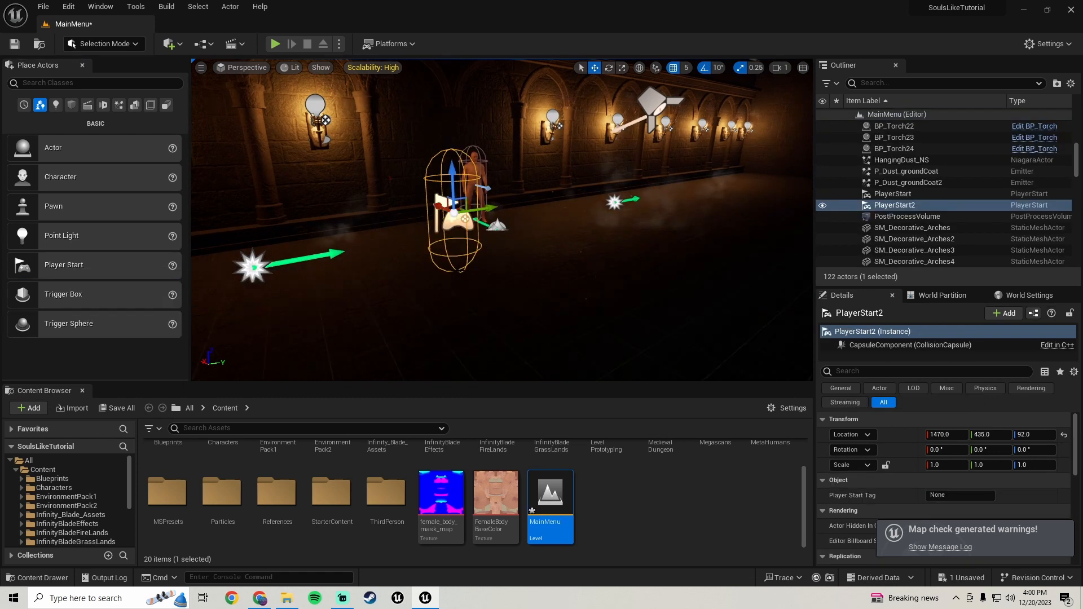
# Step: Copy the location of BP_ThirdPersonCharacter and paste it onto the new Player Start
pyautogui.moveTo(454, 220); pyautogui.dragTo(490, 215, button='right')
pyautogui.click(490, 186)
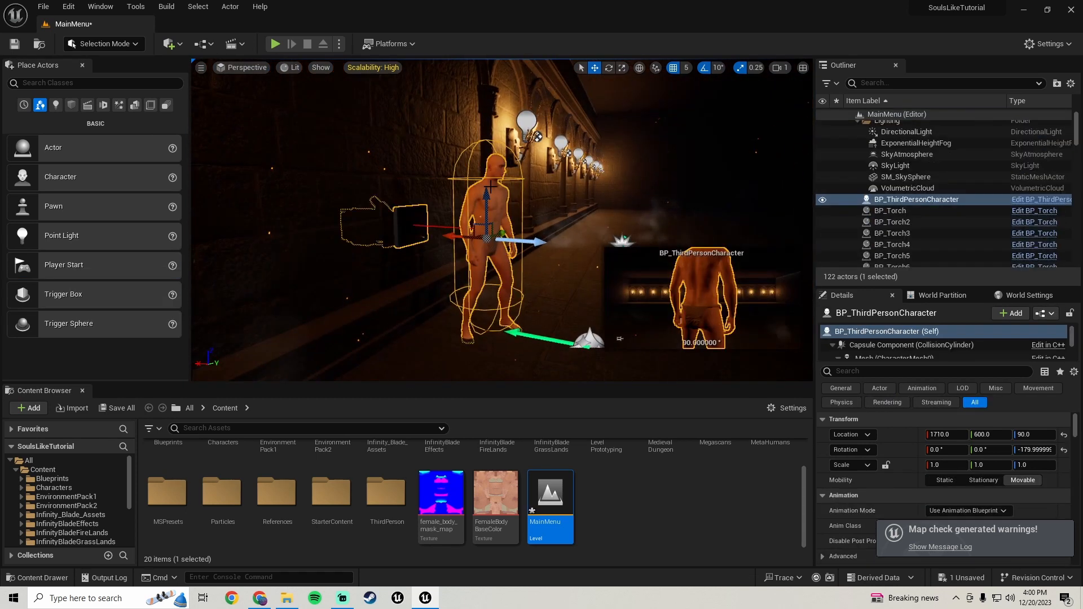
pyautogui.rightClick(902, 436)
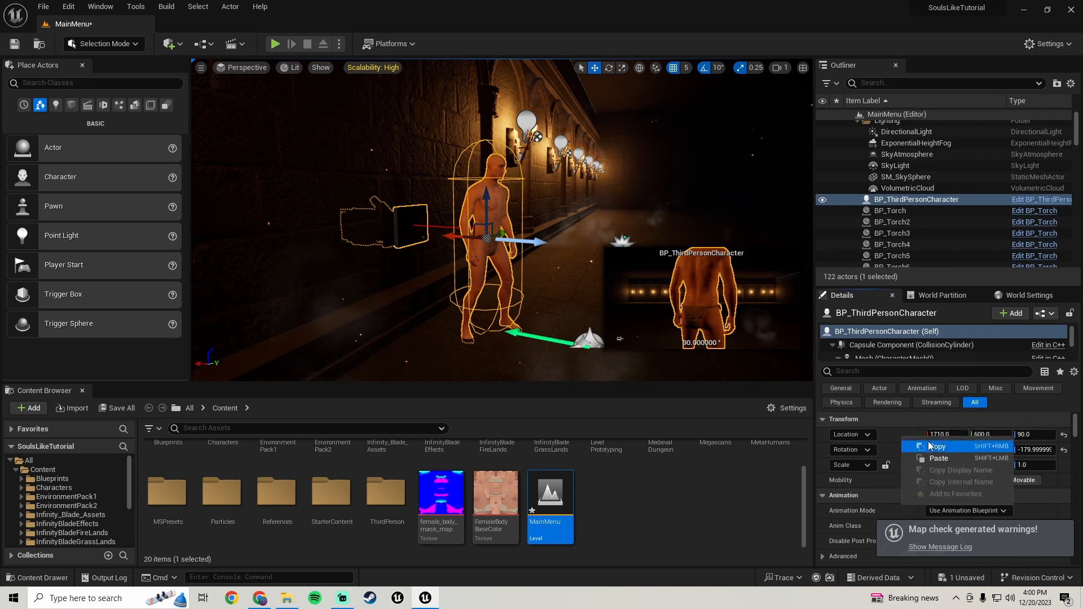
pyautogui.rightClick(889, 438)
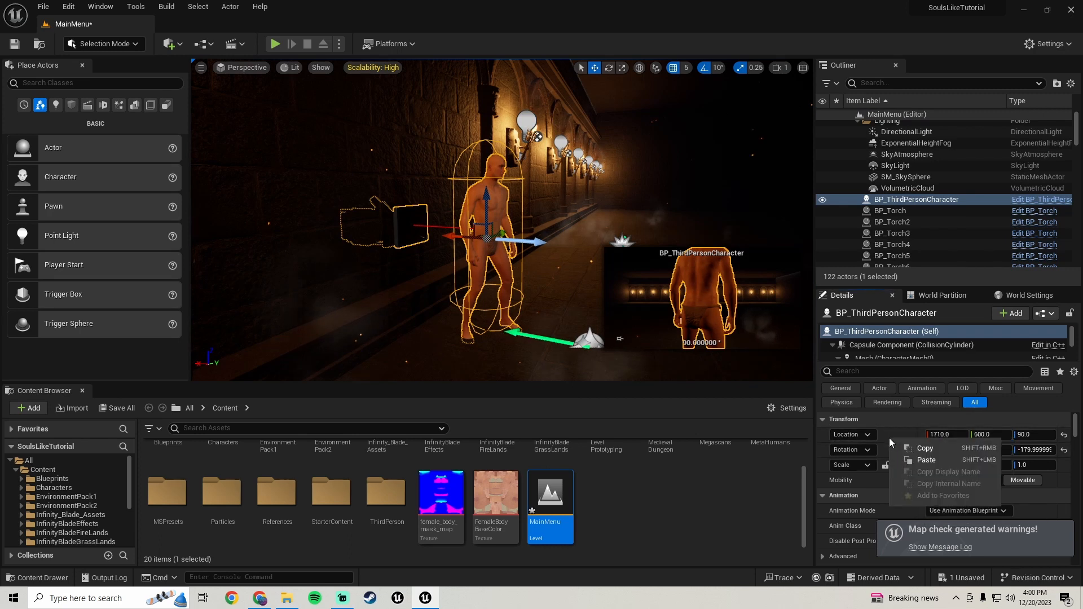
pyautogui.click(930, 449)
pyautogui.press('s')
pyautogui.moveTo(496, 226); pyautogui.dragTo(544, 254, button='right')
pyautogui.click(452, 208)
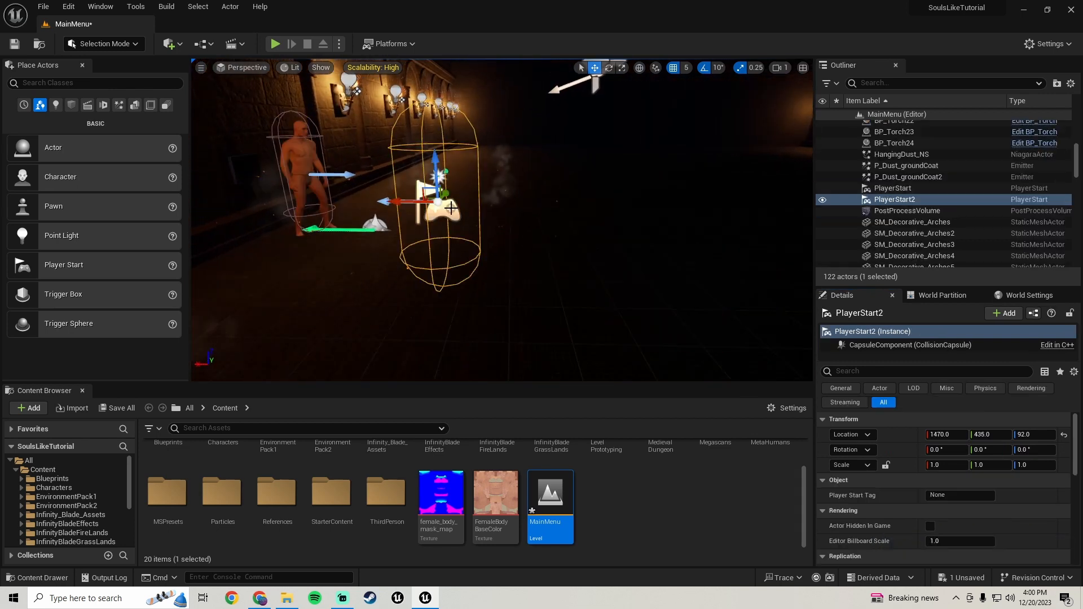
pyautogui.rightClick(893, 439)
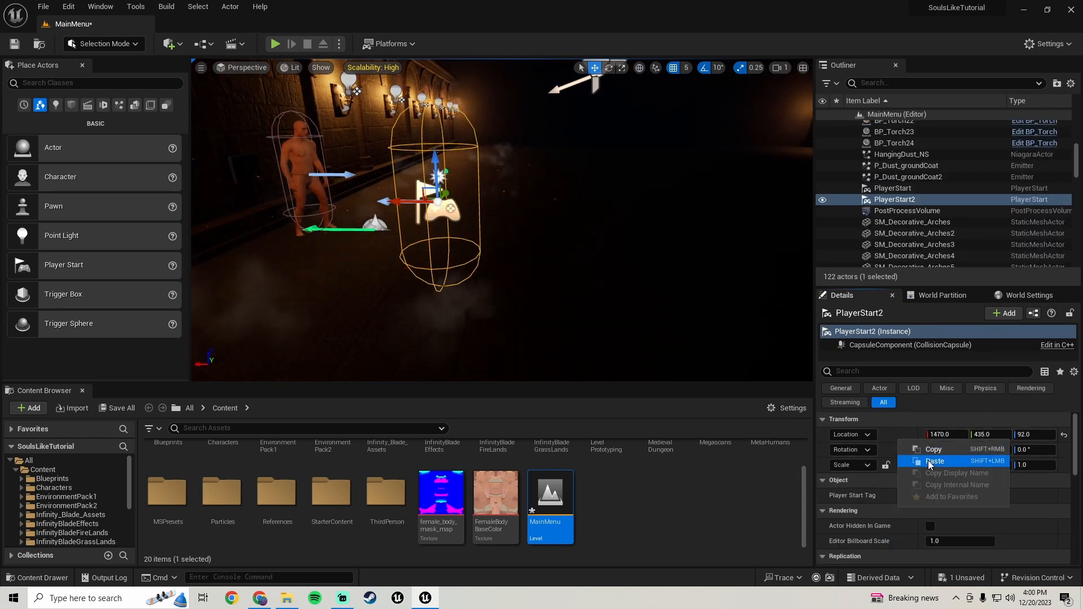
pyautogui.click(931, 461)
pyautogui.press('f')
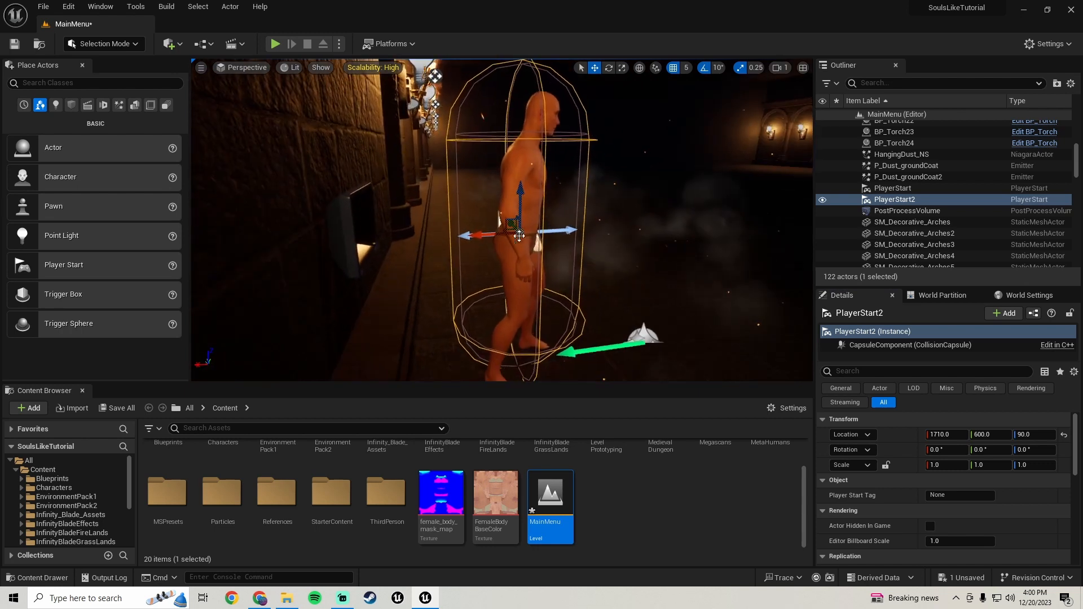
# Step: Delete the BP_ThirdPersonCharacter actor from the level
pyautogui.click(524, 169)
pyautogui.press('Delete')
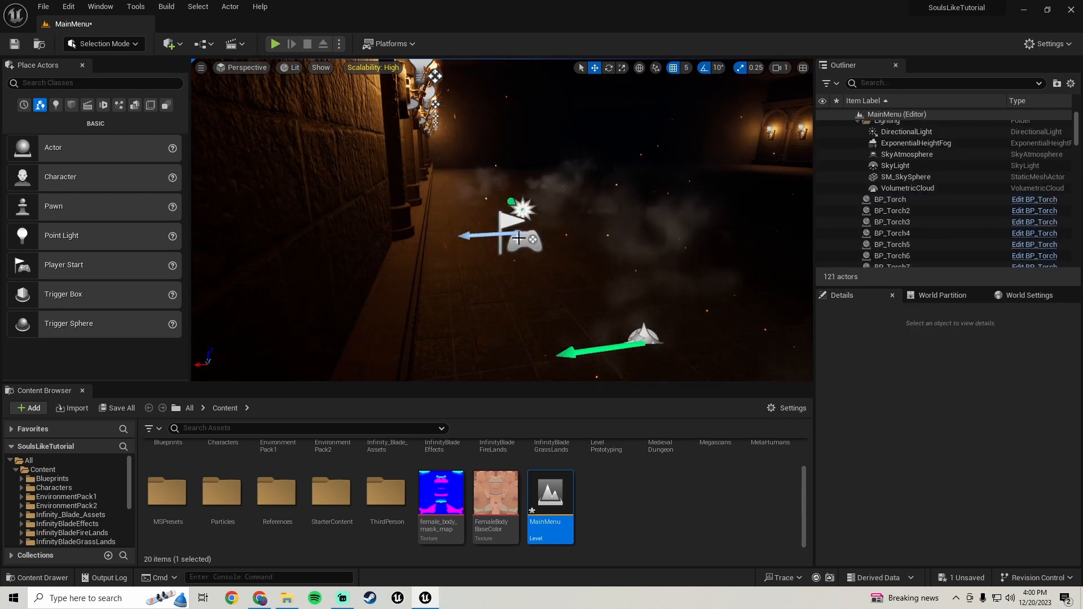
pyautogui.click(524, 169)
pyautogui.moveTo(524, 169); pyautogui.dragTo(429, 200, button='right')
# Step: Rotate the new Player Start to about -180° around Z
pyautogui.click(605, 231)
pyautogui.moveTo(610, 220); pyautogui.dragTo(501, 222, button='right')
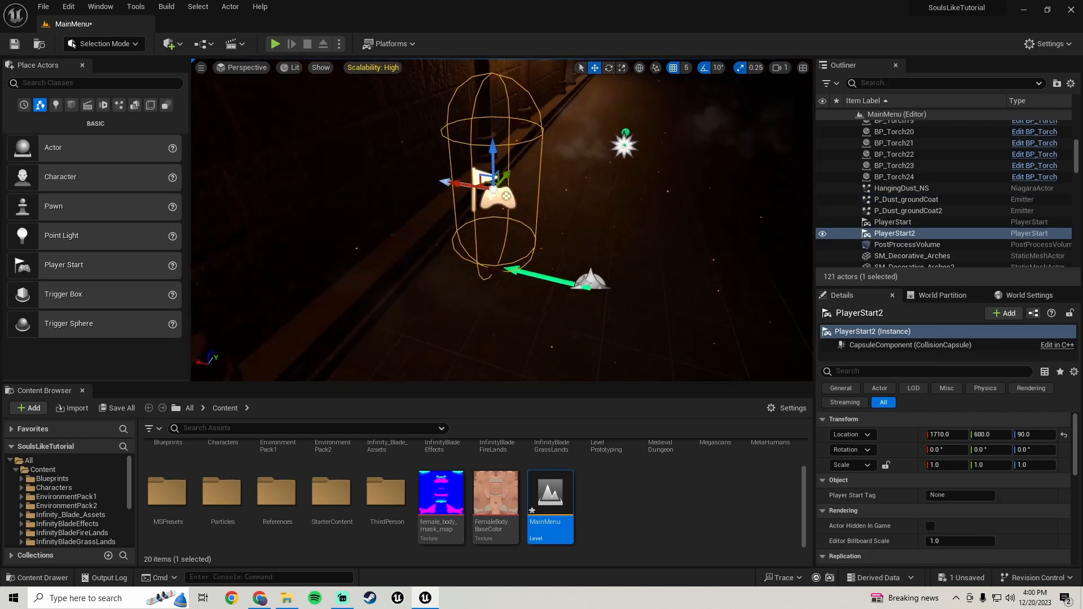
pyautogui.press('e')
pyautogui.moveTo(501, 222); pyautogui.dragTo(608, 222)
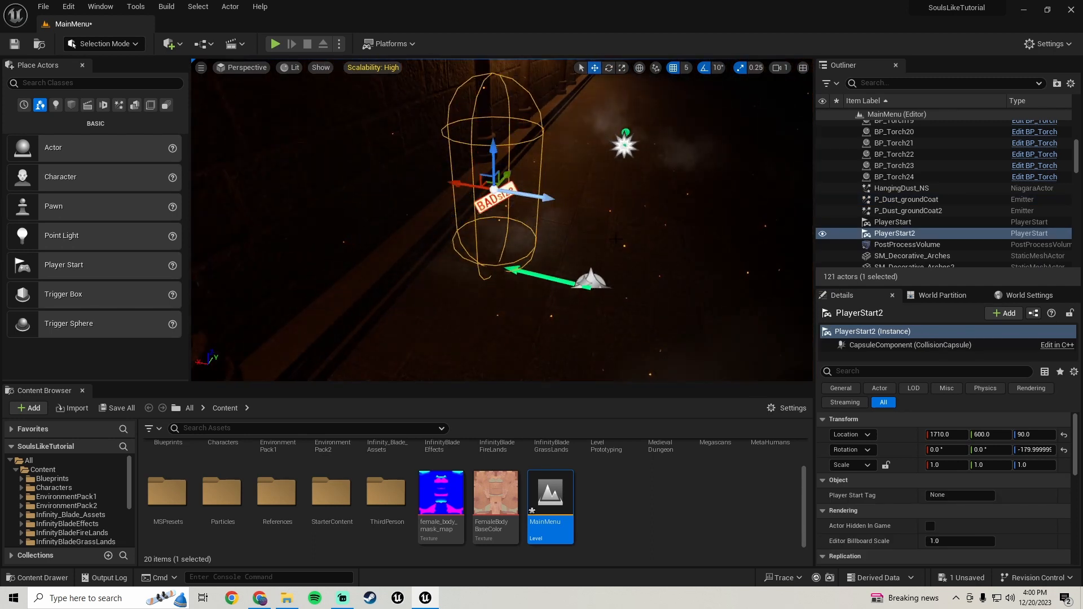
# Step: Play-test the level to check where the character spawns, and end the session
pyautogui.press('s')
pyautogui.moveTo(616, 240); pyautogui.dragTo(618, 234, button='right')
pyautogui.click(276, 43)
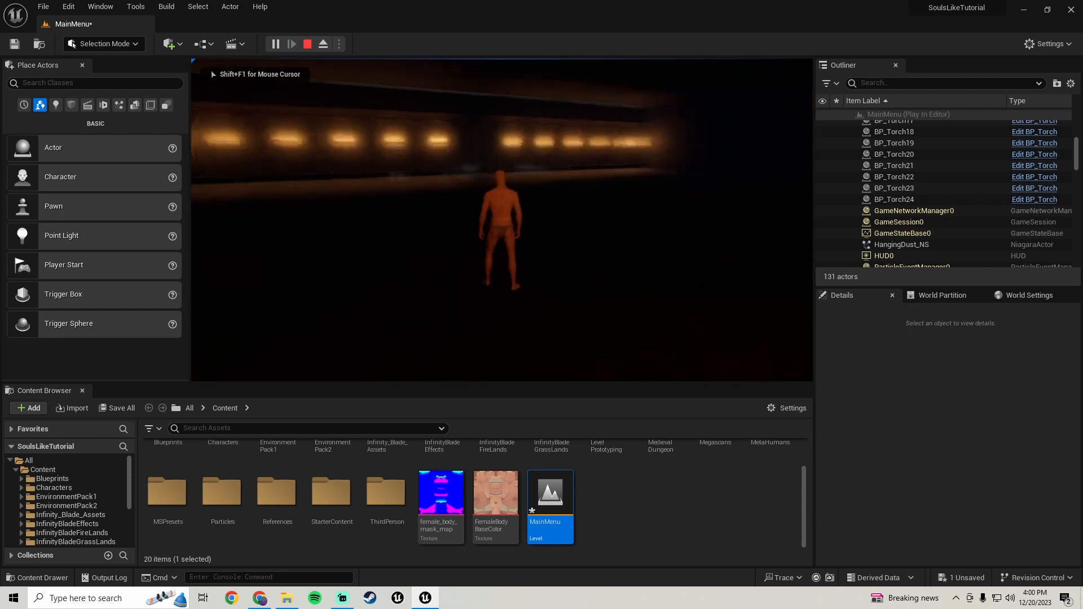
pyautogui.press('Escape')
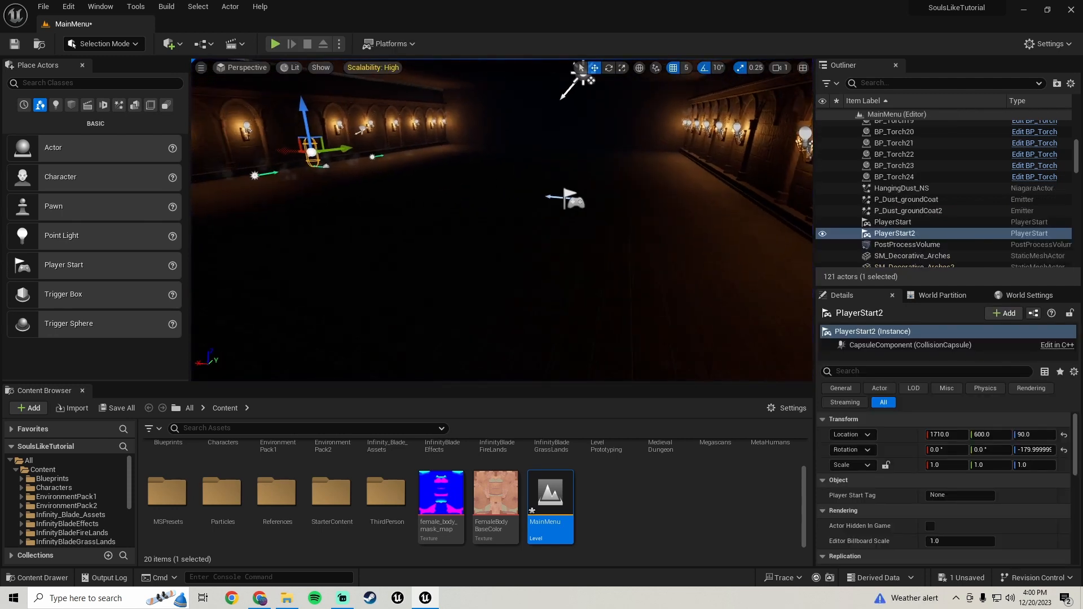
# Step: Delete the original Player Start standing in the middle of the hall
pyautogui.moveTo(501, 220); pyautogui.dragTo(535, 214, button='right')
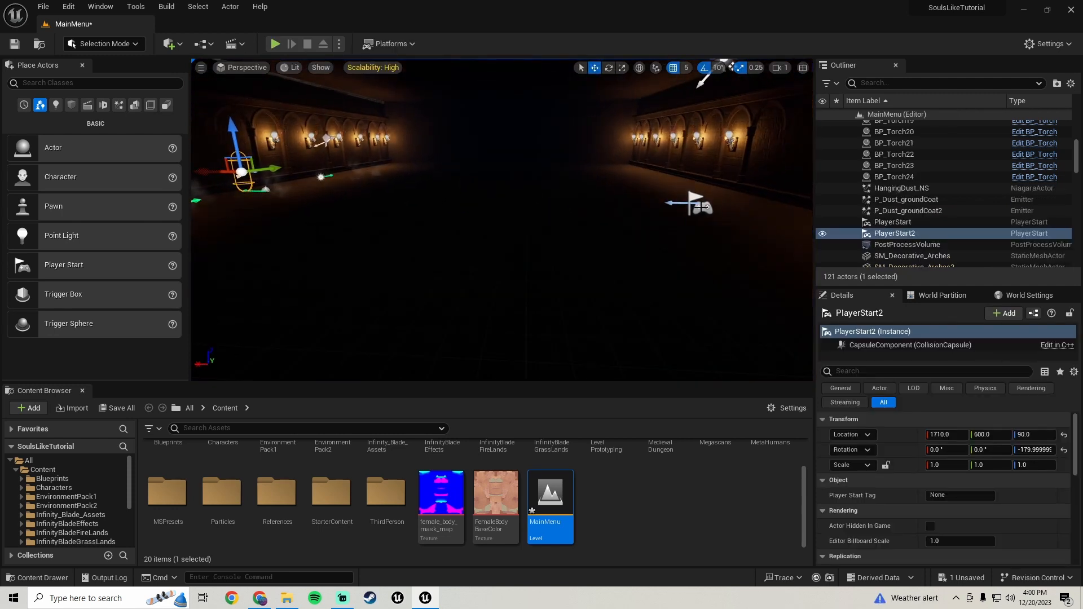
pyautogui.click(701, 207)
pyautogui.press('Delete')
pyautogui.moveTo(701, 208); pyautogui.dragTo(576, 254, button='right')
pyautogui.press('w')
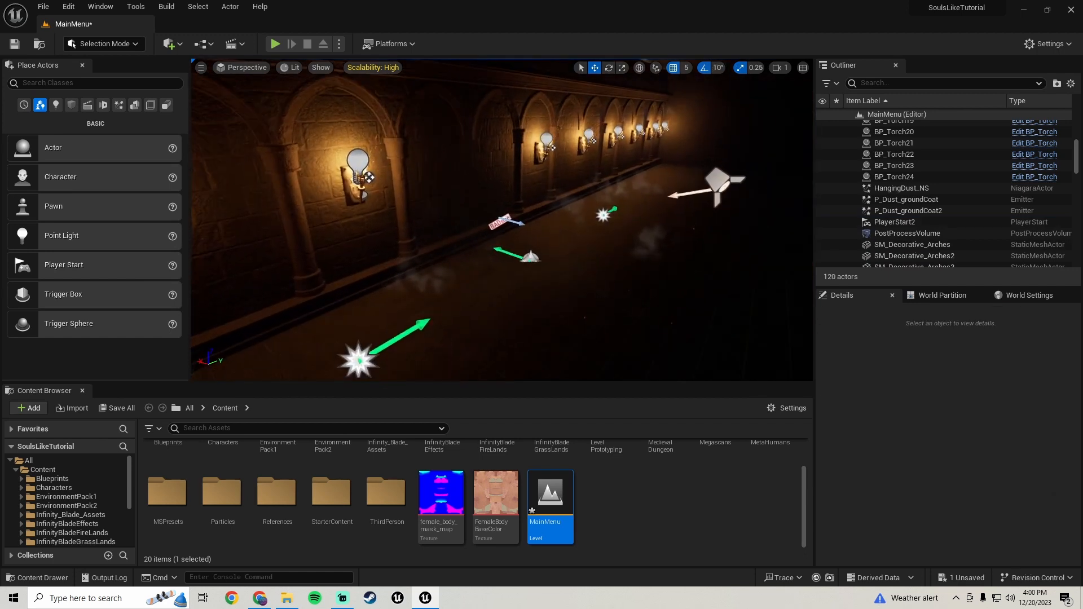
# Step: Play-test the spawn at the remaining Player Start, and save the MainMenu level
pyautogui.click(276, 44)
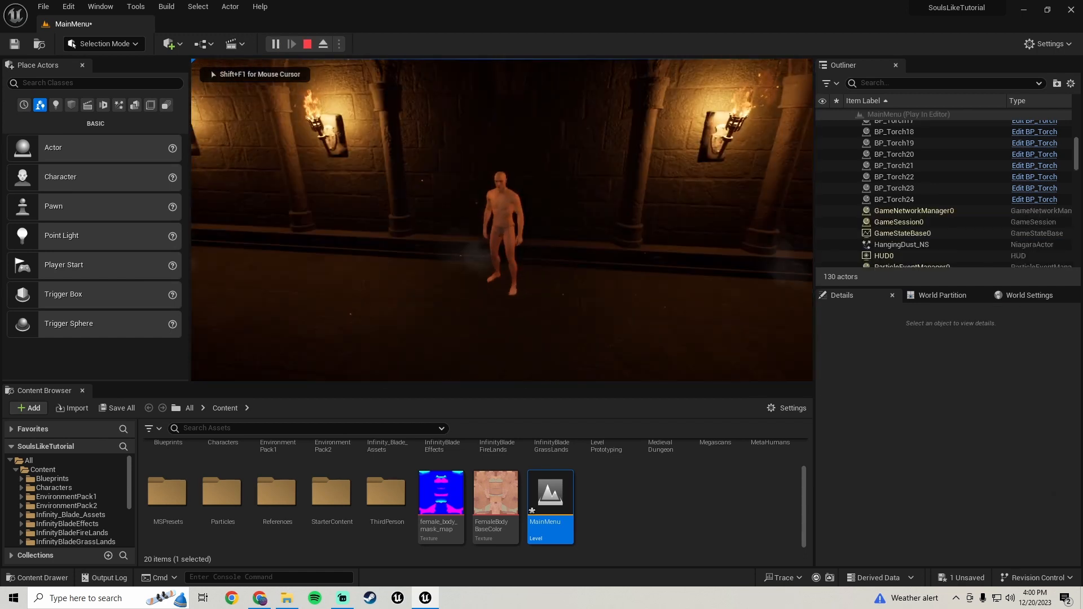
pyautogui.press('Escape')
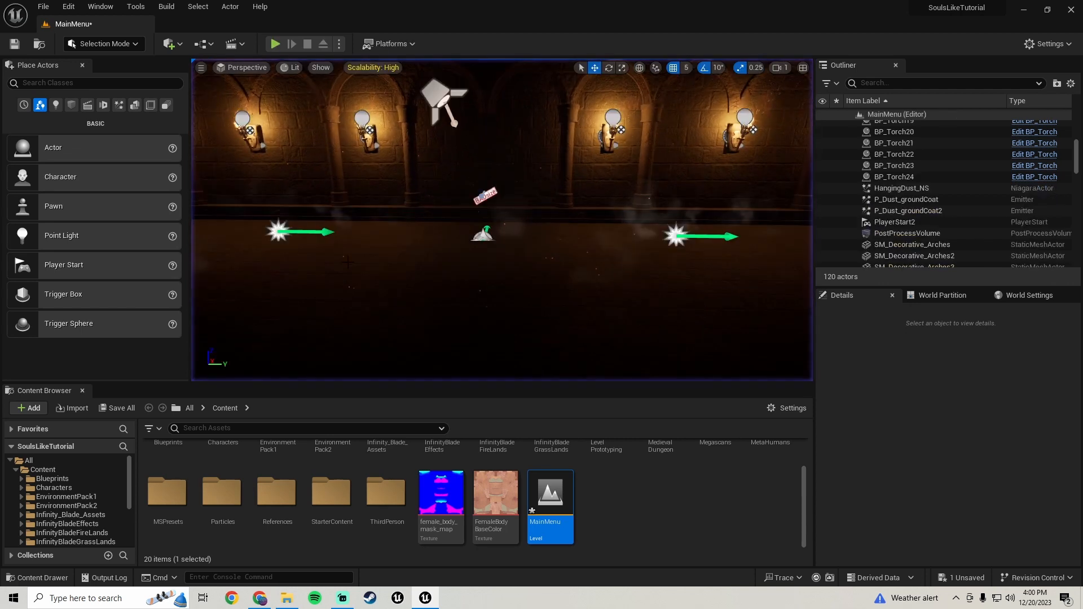
pyautogui.moveTo(487, 249); pyautogui.dragTo(533, 237, button='right')
pyautogui.click(117, 408)
pyautogui.click(640, 428)
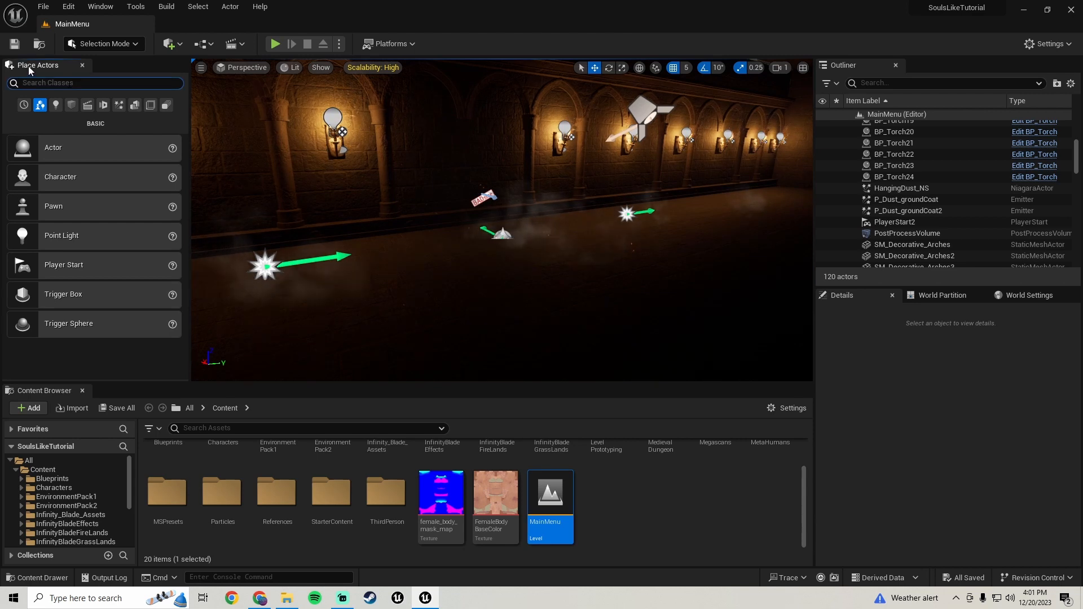
# Step: Place a Cine Camera Actor in front of the Player Start and raise it to a Z location of 85
pyautogui.write('camer')
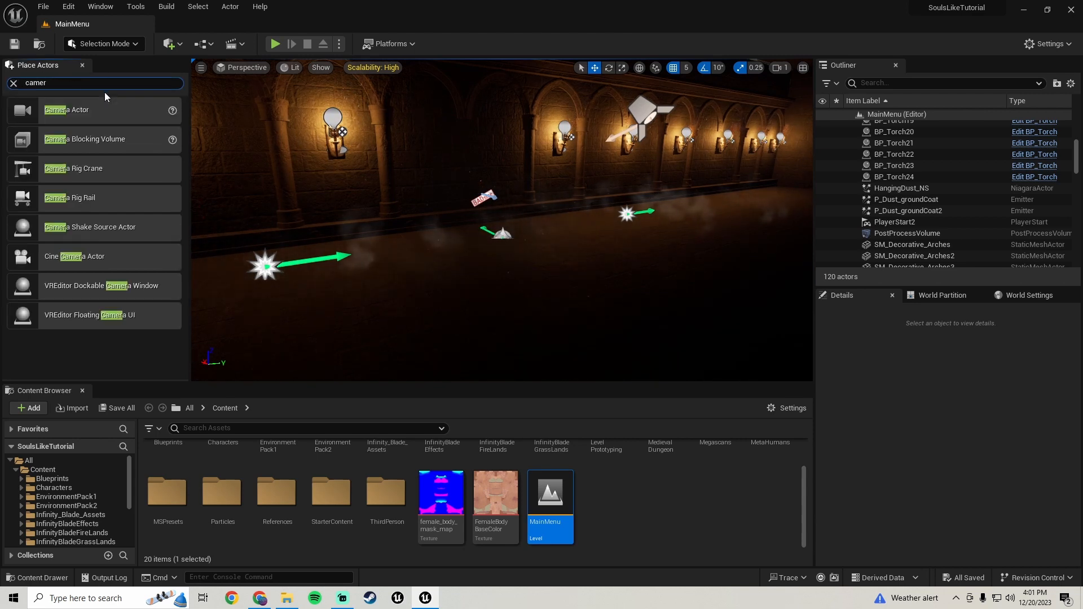
pyautogui.moveTo(73, 256); pyautogui.dragTo(570, 264)
pyautogui.moveTo(570, 264); pyautogui.dragTo(694, 264, button='right')
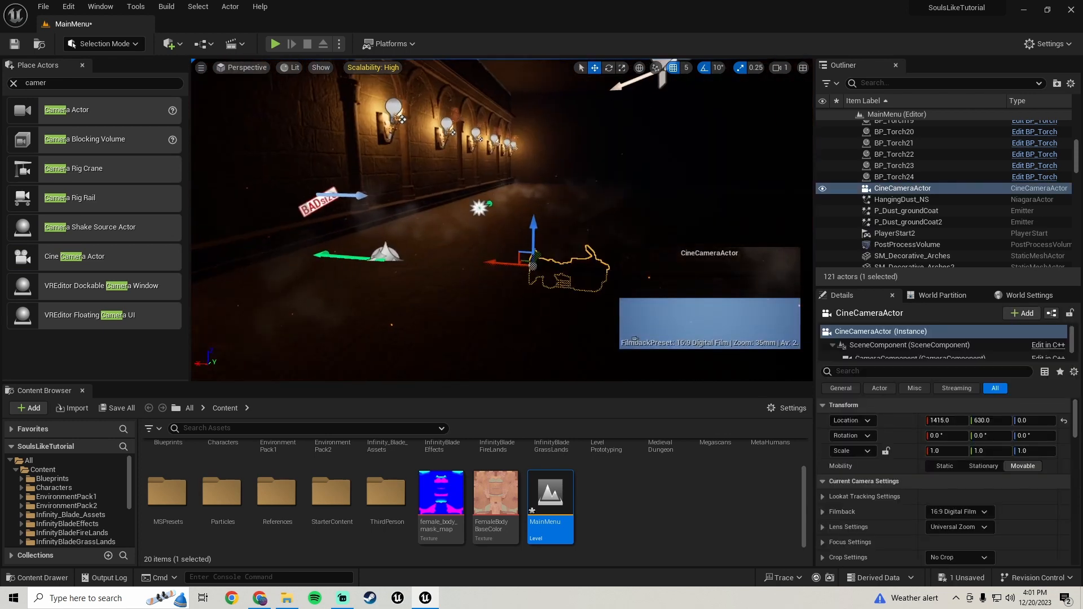
pyautogui.moveTo(536, 221); pyautogui.dragTo(540, 168)
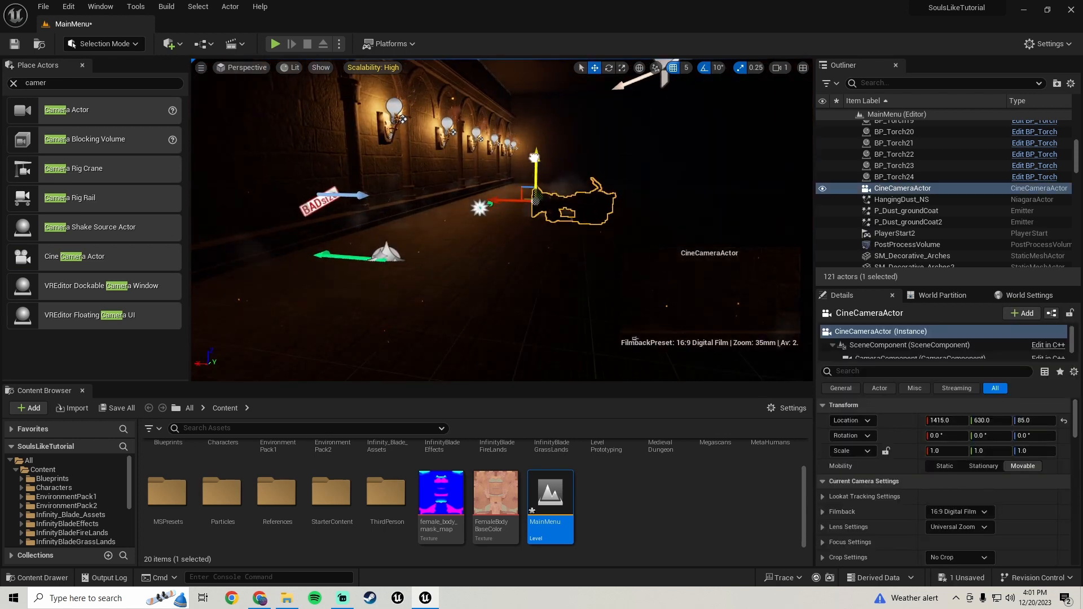
pyautogui.moveTo(535, 158)
pyautogui.mouseDown(button='right')
pyautogui.moveTo(423, 149)
pyautogui.moveTo(418, 164)
pyautogui.moveTo(532, 159)
pyautogui.mouseUp(button='right')
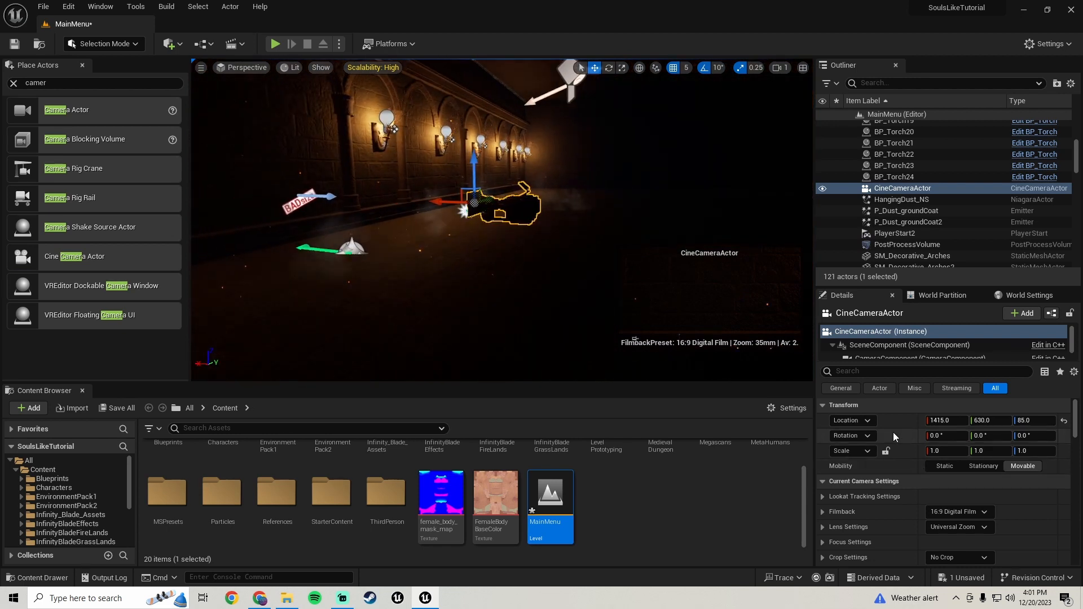
# Step: Set the Cine Camera Actor's current focal length to 18 and shift it along Y to line up with the Player Start
pyautogui.scroll(-1, 894, 434)
pyautogui.scroll(-4, 885, 425)
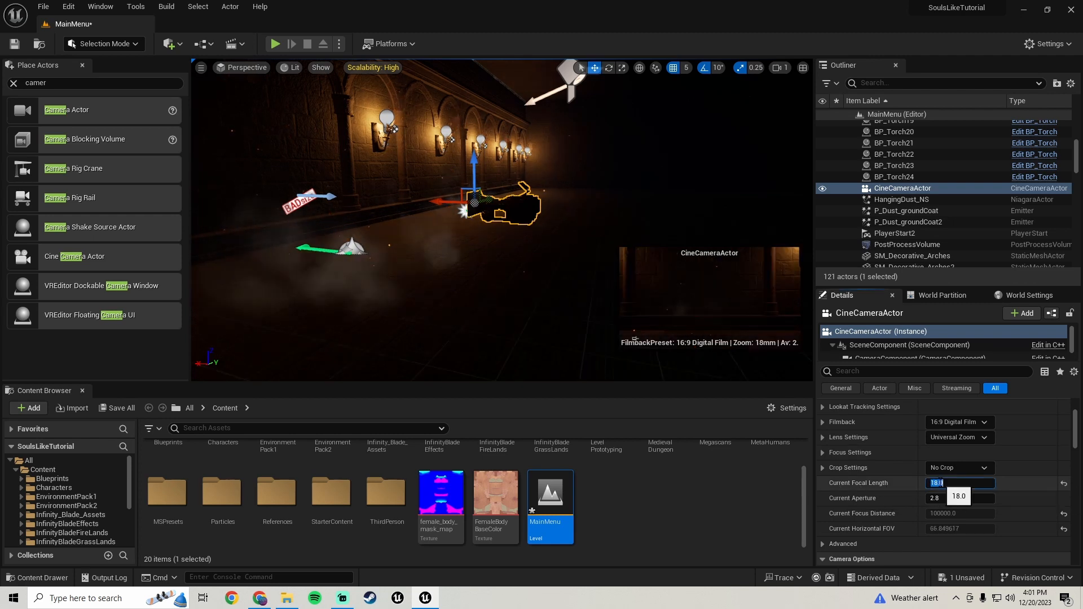
pyautogui.press('d')
pyautogui.moveTo(429, 248); pyautogui.dragTo(216, 249, button='right')
pyautogui.press('s')
pyautogui.press('d')
pyautogui.press('w')
pyautogui.moveTo(549, 210); pyautogui.dragTo(536, 207)
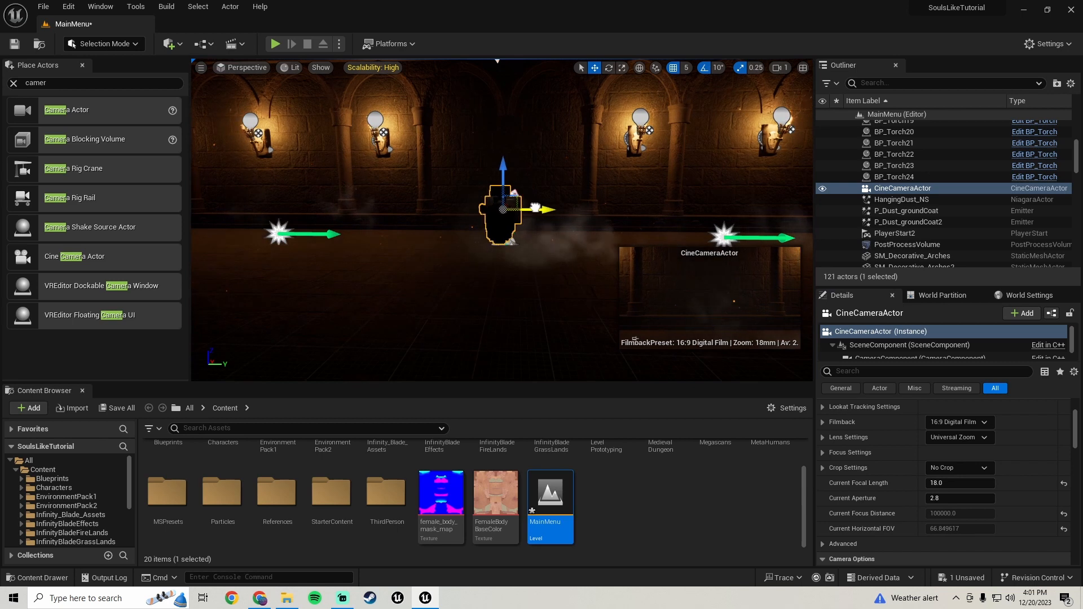
# Step: Play-test the level with the Cine Camera Actor in place, and end the session
pyautogui.press('s')
pyautogui.moveTo(533, 208)
pyautogui.mouseDown(button='right')
pyautogui.moveTo(533, 225)
pyautogui.moveTo(534, 209)
pyautogui.moveTo(649, 213)
pyautogui.moveTo(485, 214)
pyautogui.moveTo(536, 214)
pyautogui.mouseUp(button='right')
pyautogui.press('w')
pyautogui.press('a')
pyautogui.press('w')
pyautogui.press('d')
pyautogui.press('w')
pyautogui.press('a')
pyautogui.click(276, 44)
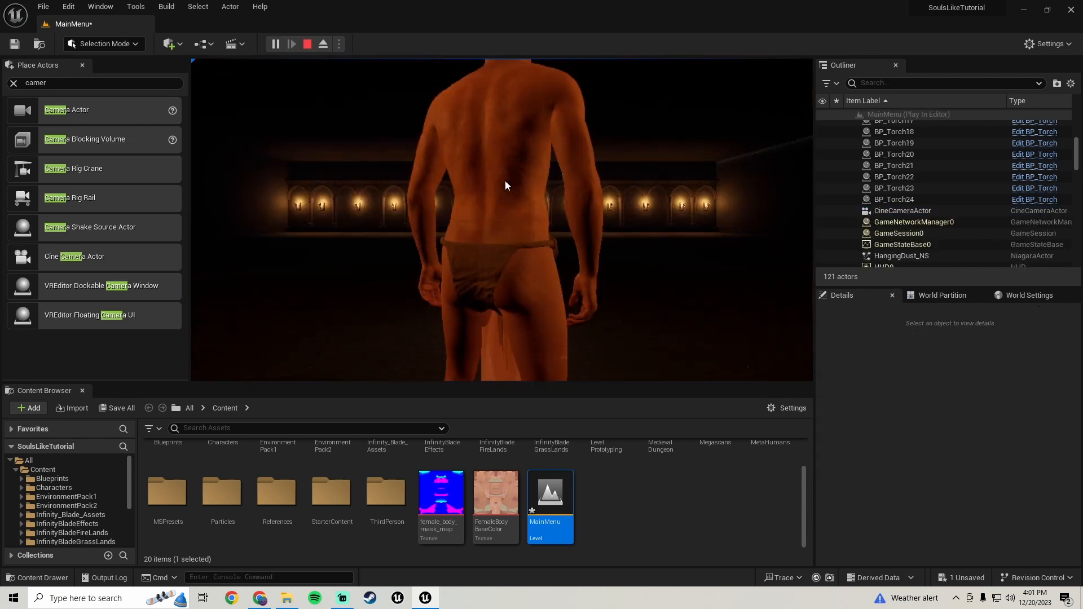
pyautogui.press('Escape')
# Step: Save the MainMenu level with the added camera
pyautogui.moveTo(510, 182); pyautogui.dragTo(452, 186, button='right')
pyautogui.press('d')
pyautogui.press('s')
pyautogui.press('a')
pyautogui.press('s')
pyautogui.press('d')
pyautogui.press('a')
pyautogui.click(116, 409)
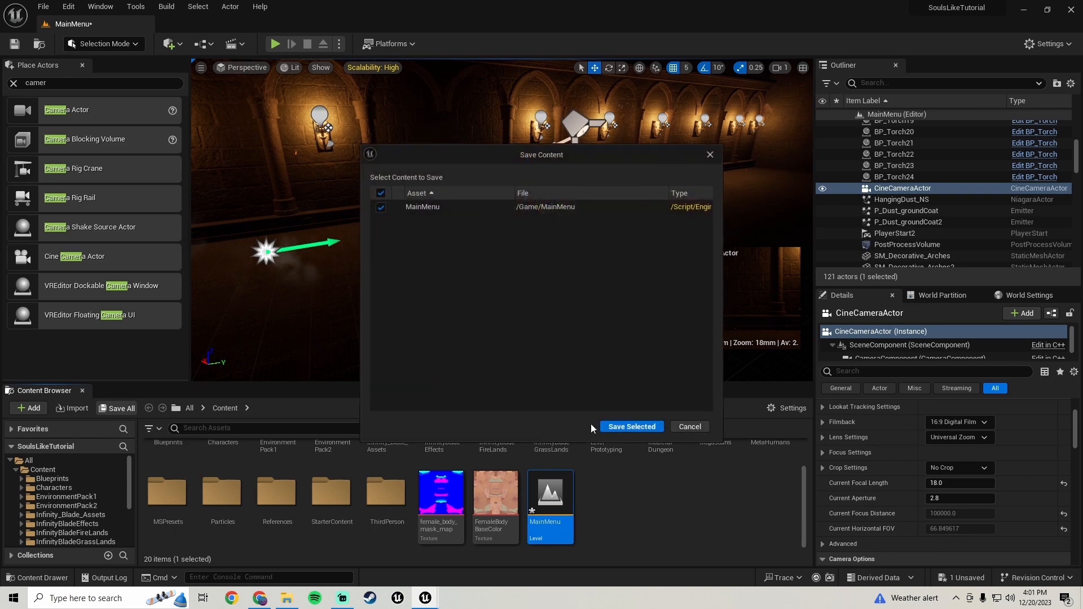
pyautogui.click(591, 424)
# Step: Open the Level Blueprint of the MainMenu level
pyautogui.moveTo(578, 350)
pyautogui.mouseDown(button='right')
pyautogui.moveTo(559, 344)
pyautogui.moveTo(615, 339)
pyautogui.moveTo(576, 367)
pyautogui.mouseUp(button='right')
pyautogui.press('a')
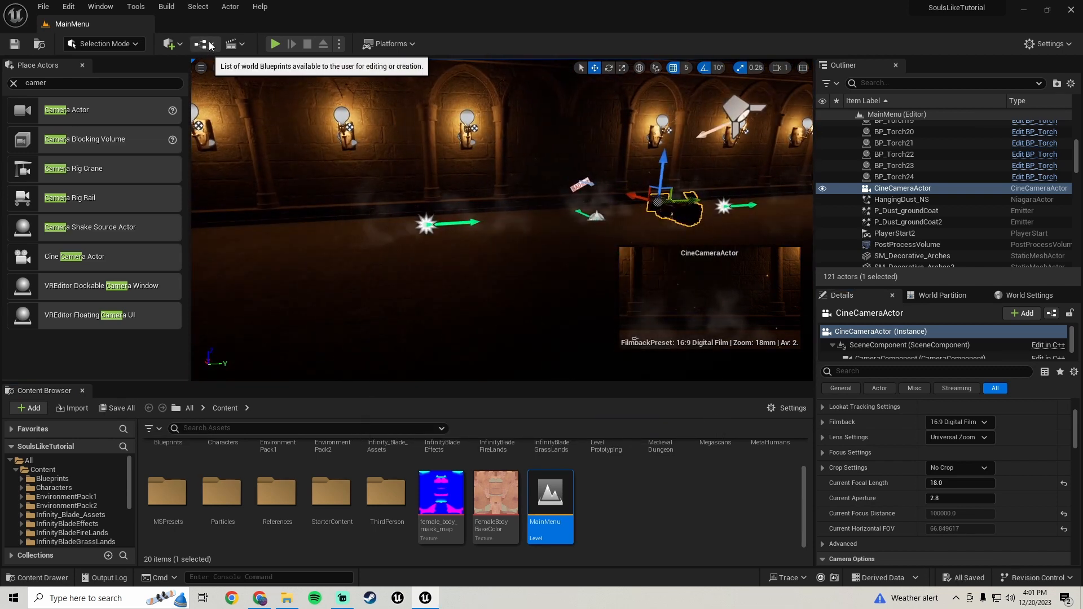
pyautogui.click(204, 46)
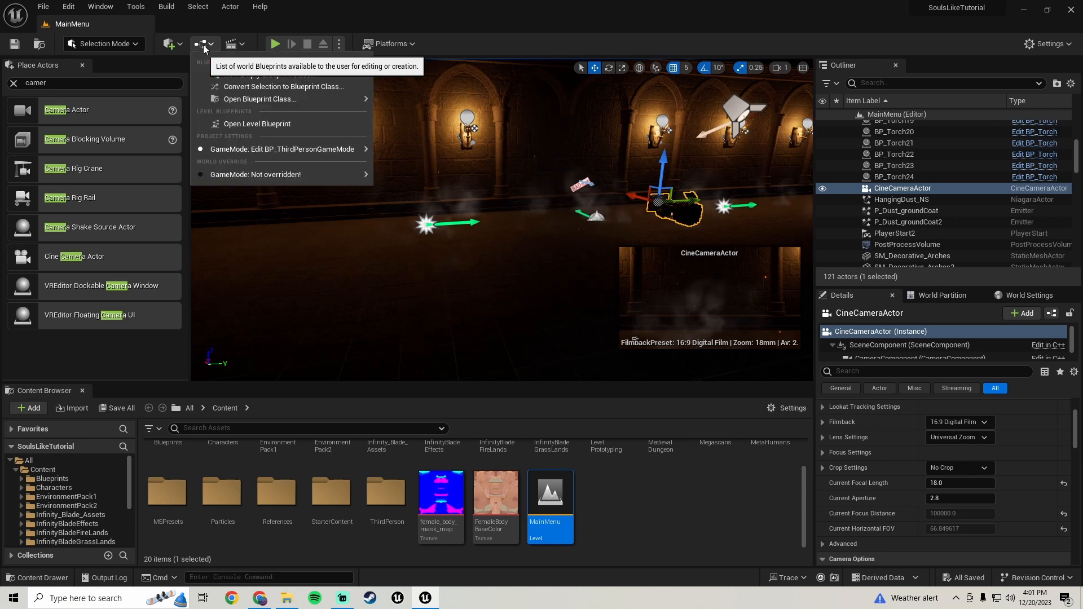
pyautogui.click(263, 122)
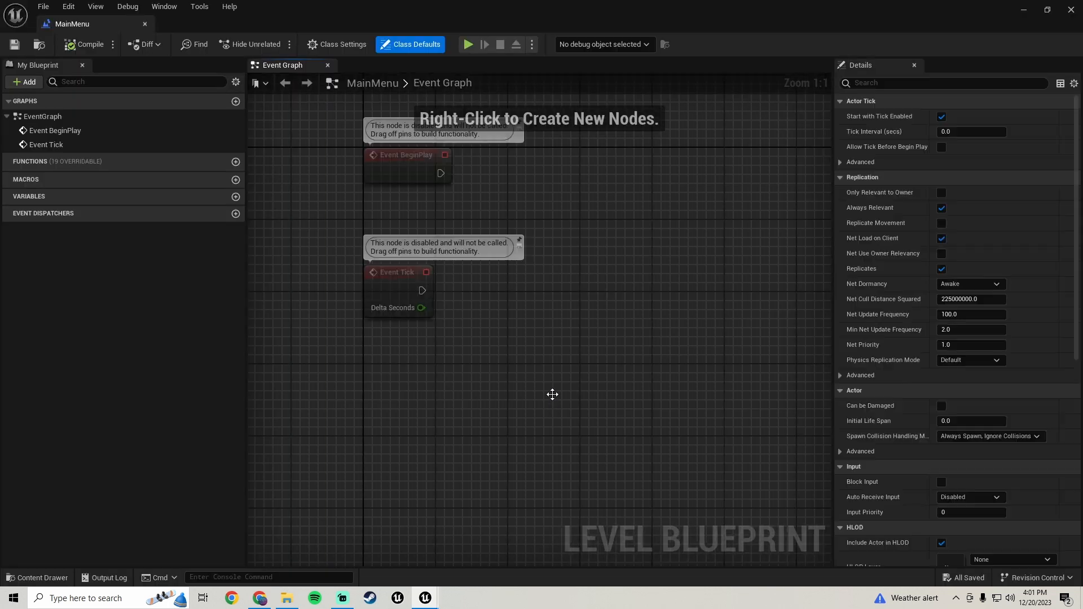
# Step: Delete the Event Tick node from the Level Blueprint's event graph
pyautogui.scroll(-3, 508, 367)
pyautogui.moveTo(469, 343); pyautogui.dragTo(370, 320, button='right')
pyautogui.moveTo(516, 441); pyautogui.dragTo(526, 377, button='right')
pyautogui.press('Delete')
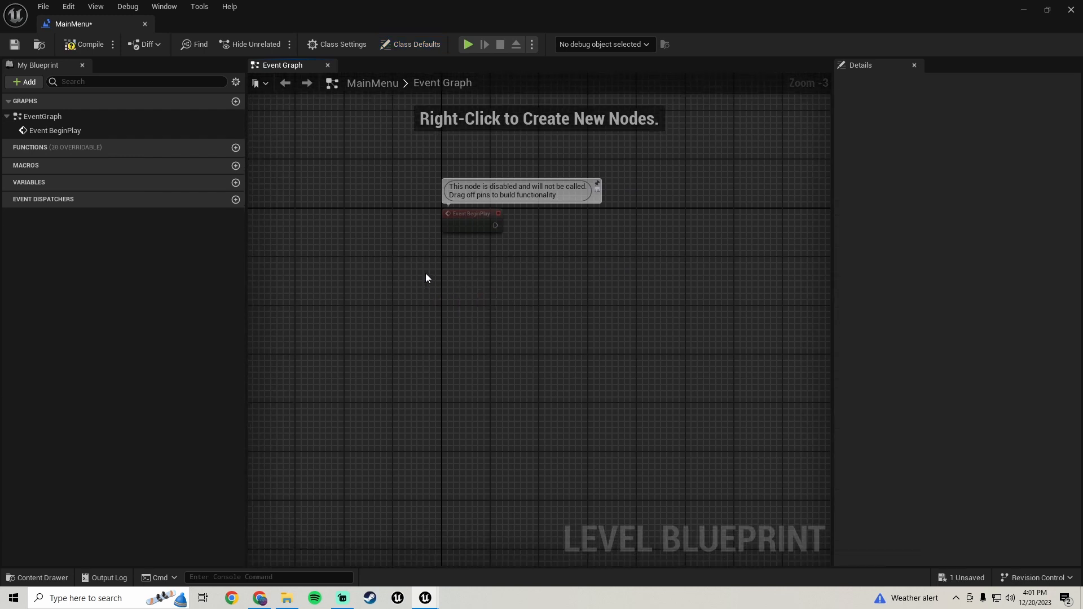
# Step: Add a Sequence node beside Event BeginPlay in the event graph
pyautogui.moveTo(498, 269); pyautogui.dragTo(428, 288, button='right')
pyautogui.scroll(1, 431, 263)
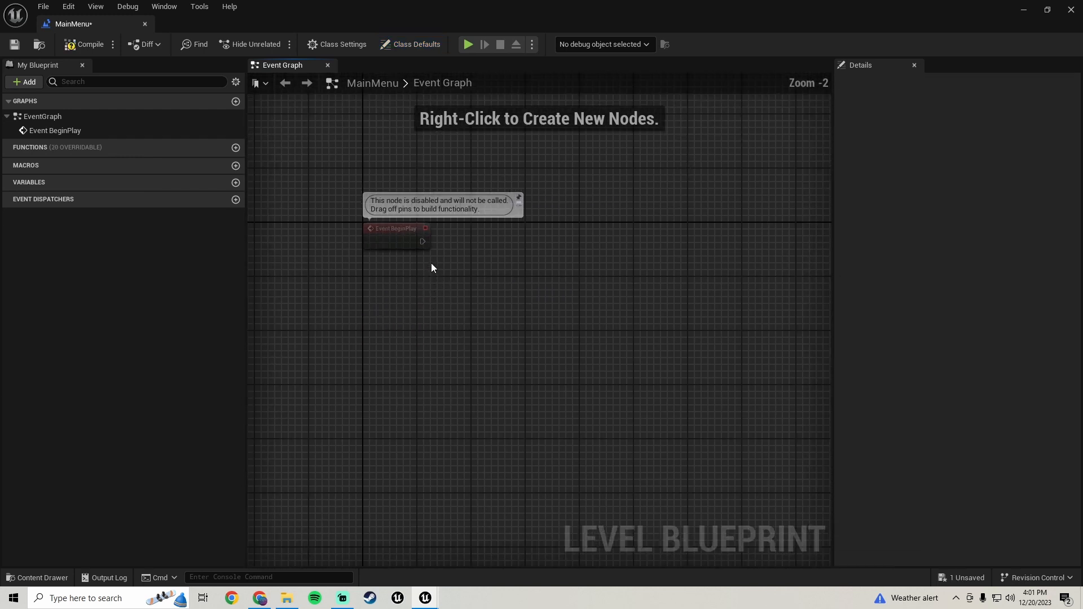
pyautogui.click(504, 250)
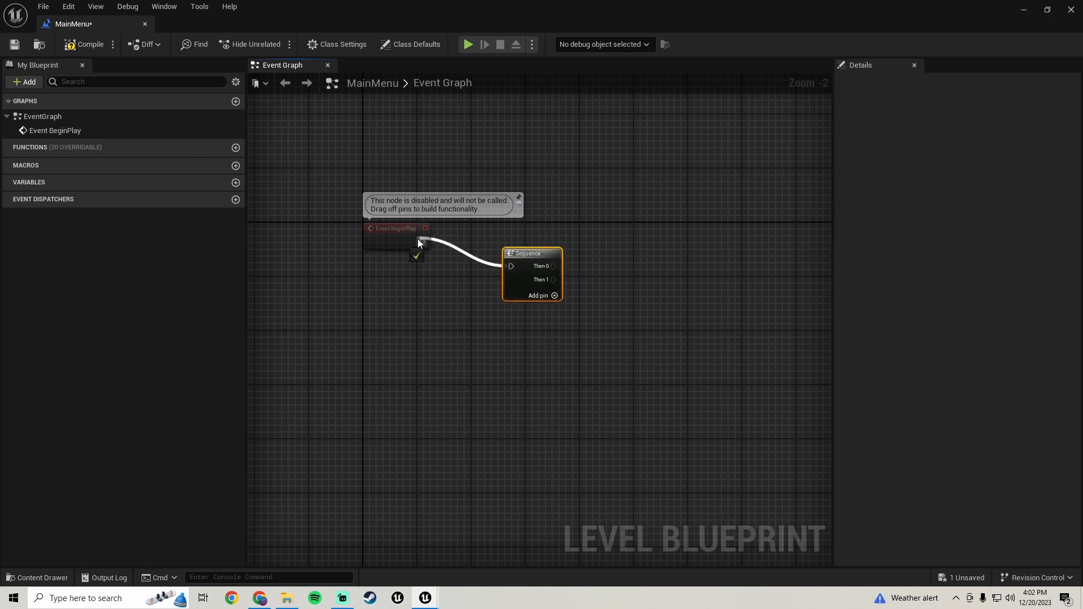
# Step: Connect Event BeginPlay to the Sequence node and align the Sequence node level with the event
pyautogui.moveTo(418, 240); pyautogui.dragTo(421, 242)
pyautogui.moveTo(529, 259); pyautogui.dragTo(536, 231)
pyautogui.moveTo(559, 194); pyautogui.dragTo(394, 244)
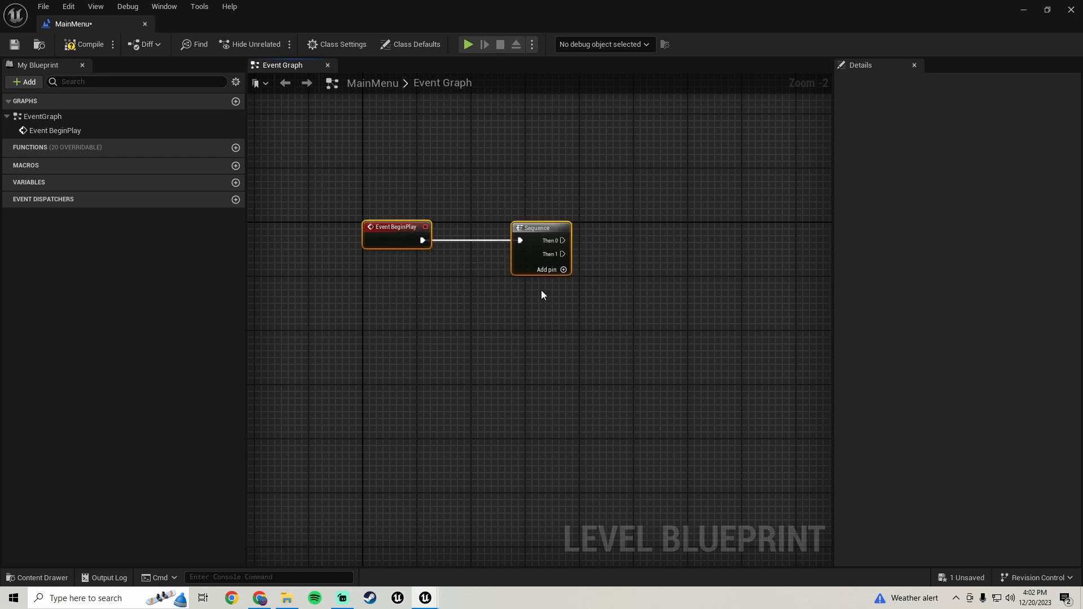
# Step: Add a Cast To BP_ThirdPersonCharacter node driven by the Sequence node's Then 0 output
pyautogui.moveTo(617, 296); pyautogui.dragTo(458, 302, button='right')
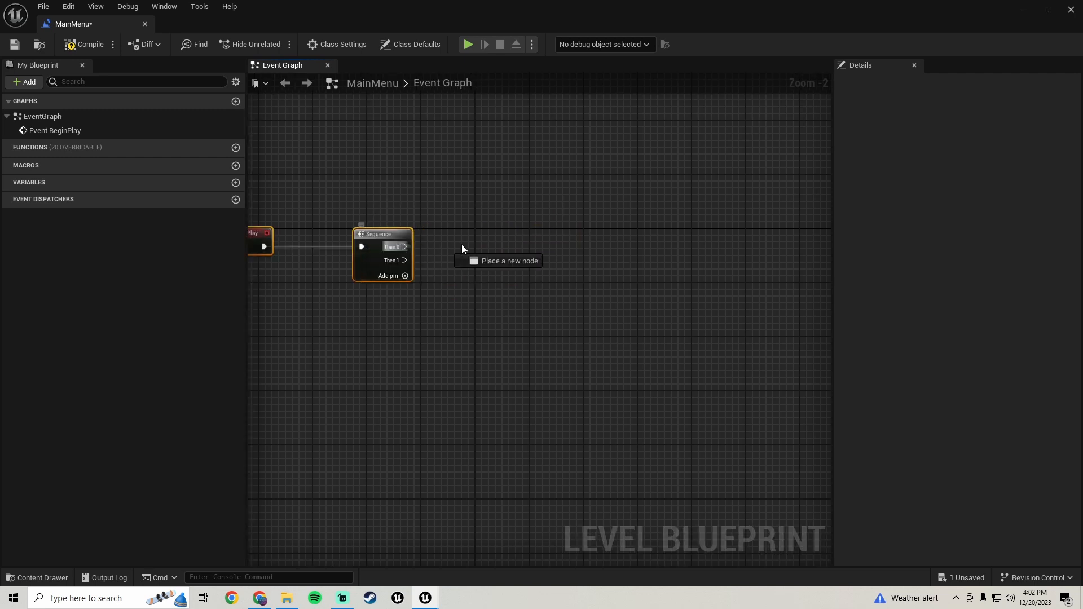
pyautogui.moveTo(462, 248); pyautogui.dragTo(513, 243)
pyautogui.write('cast to third')
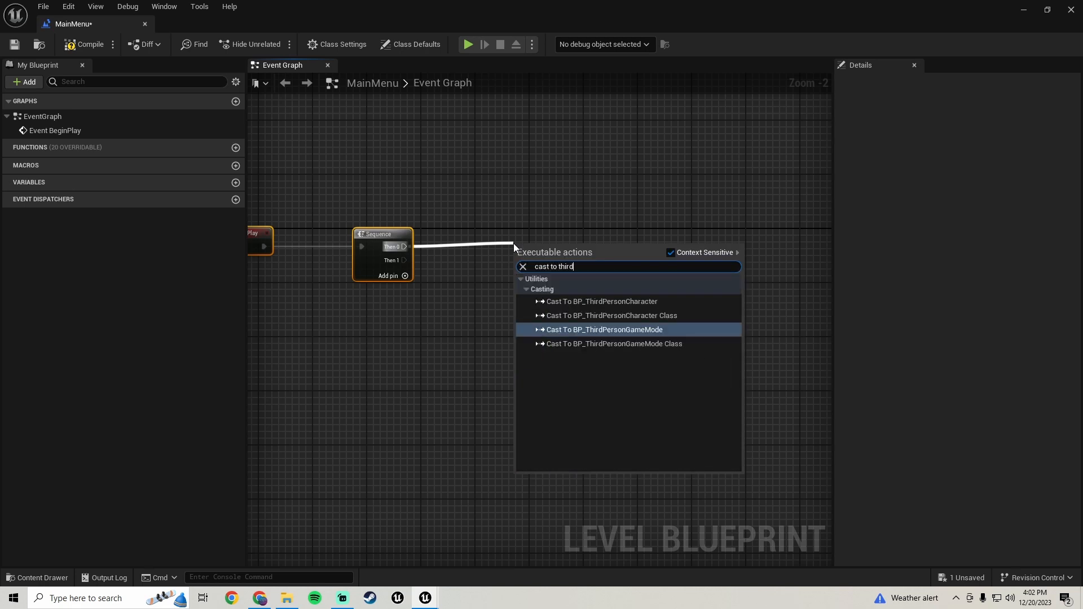
pyautogui.write(' per')
pyautogui.click(587, 299)
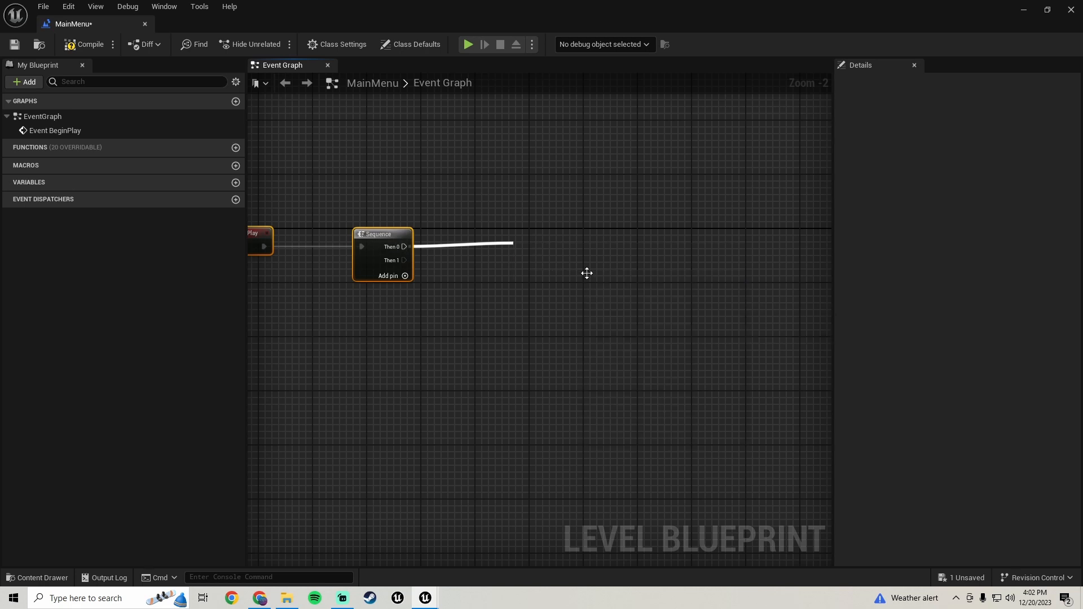
pyautogui.moveTo(534, 258); pyautogui.dragTo(603, 212, button='right')
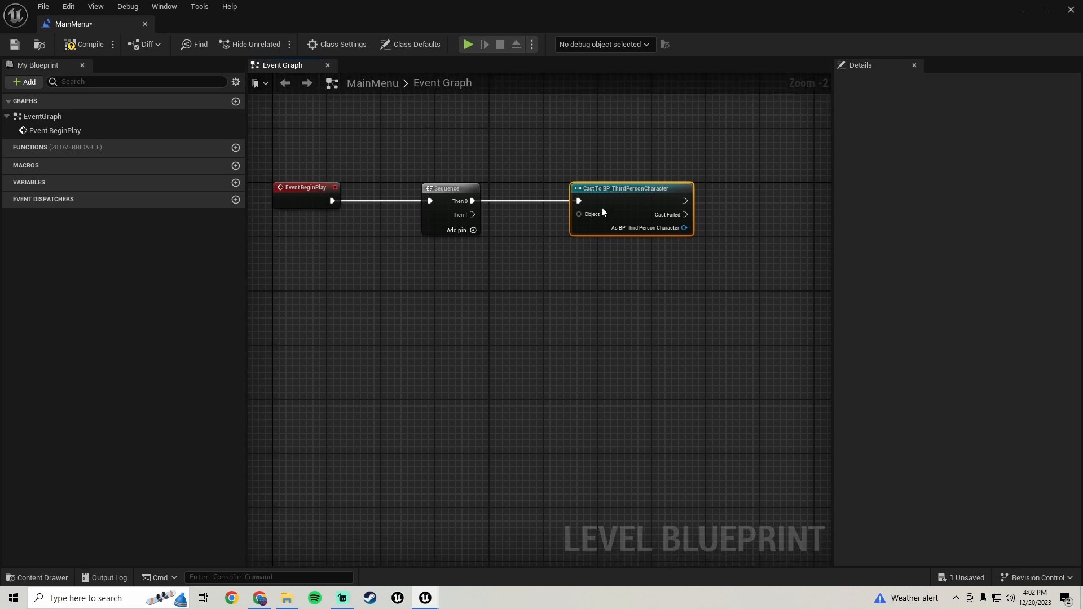
# Step: Feed the cast's Object input from a Get Player Character node and place that node below the Sequence node
pyautogui.moveTo(592, 215); pyautogui.dragTo(515, 335)
pyautogui.write('get p')
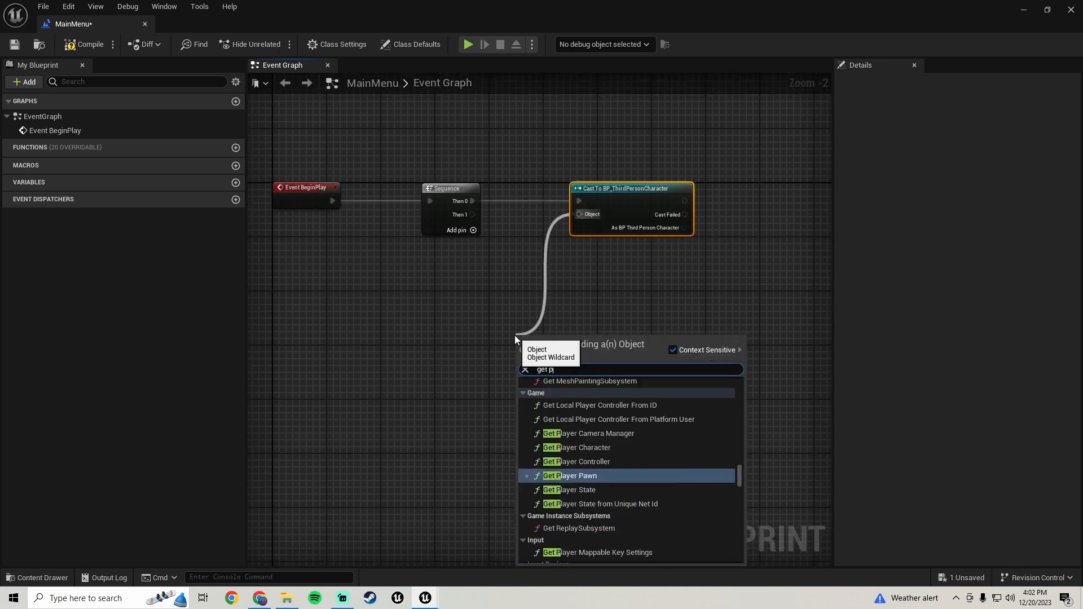
pyautogui.write('layer chara')
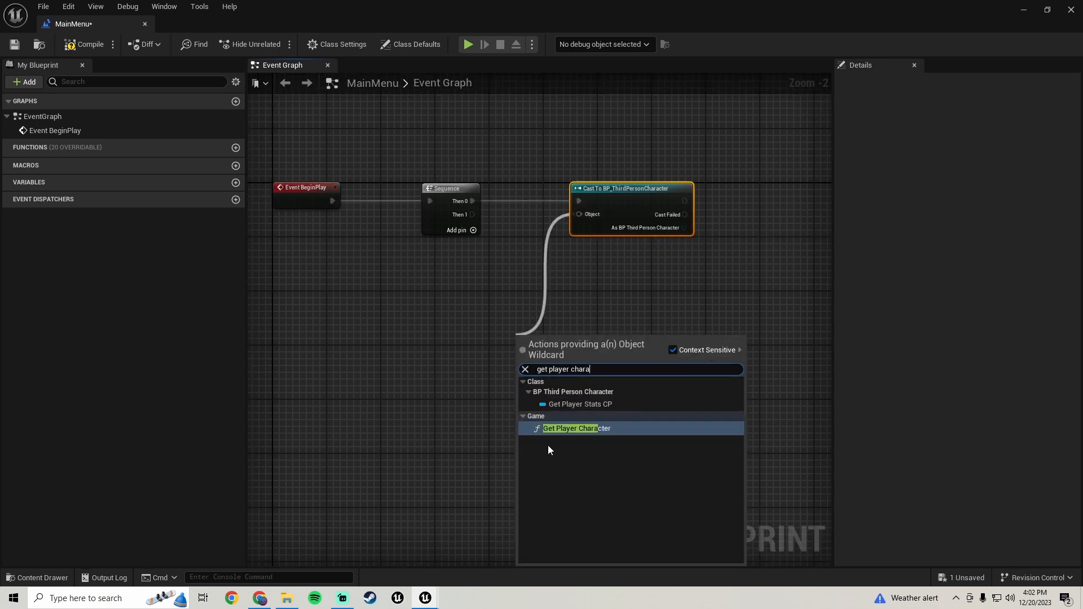
pyautogui.click(577, 428)
pyautogui.moveTo(537, 337); pyautogui.dragTo(459, 255)
# Step: Promote the cast's As BP Third Person Character output to a variable named PlayerRef and align its SET node with the cast
pyautogui.moveTo(677, 254); pyautogui.dragTo(515, 288, button='right')
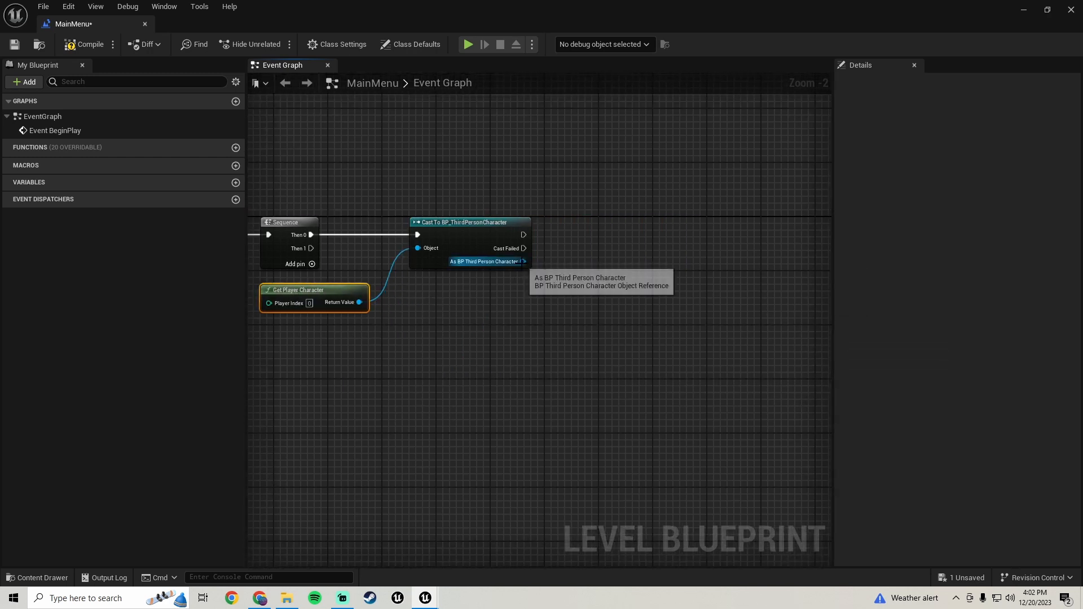
pyautogui.moveTo(524, 261); pyautogui.dragTo(642, 246)
pyautogui.click(690, 296)
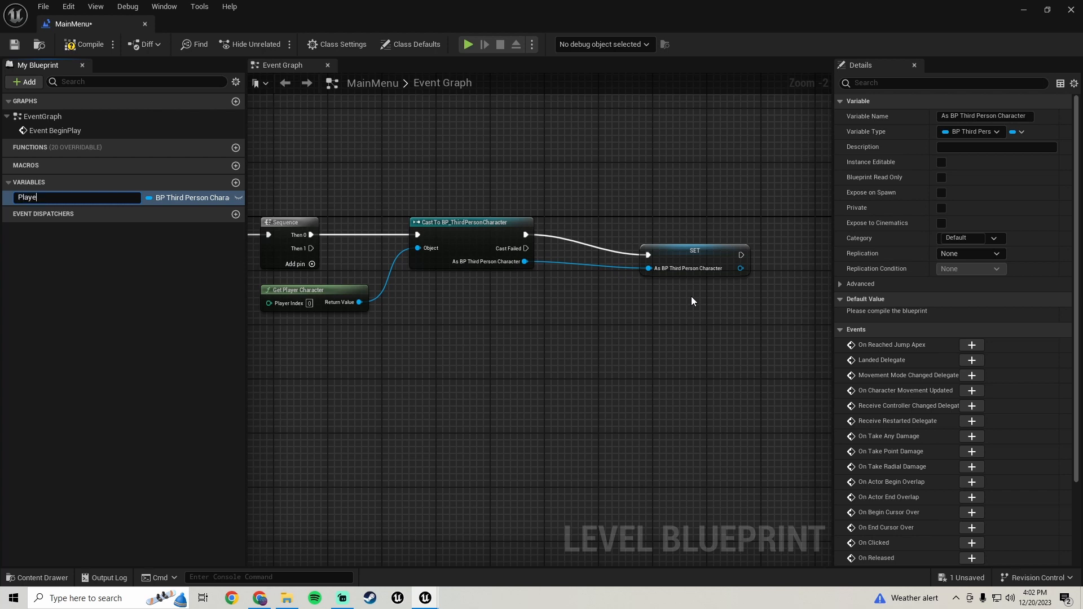
pyautogui.write('PlayerRef')
pyautogui.press('Return')
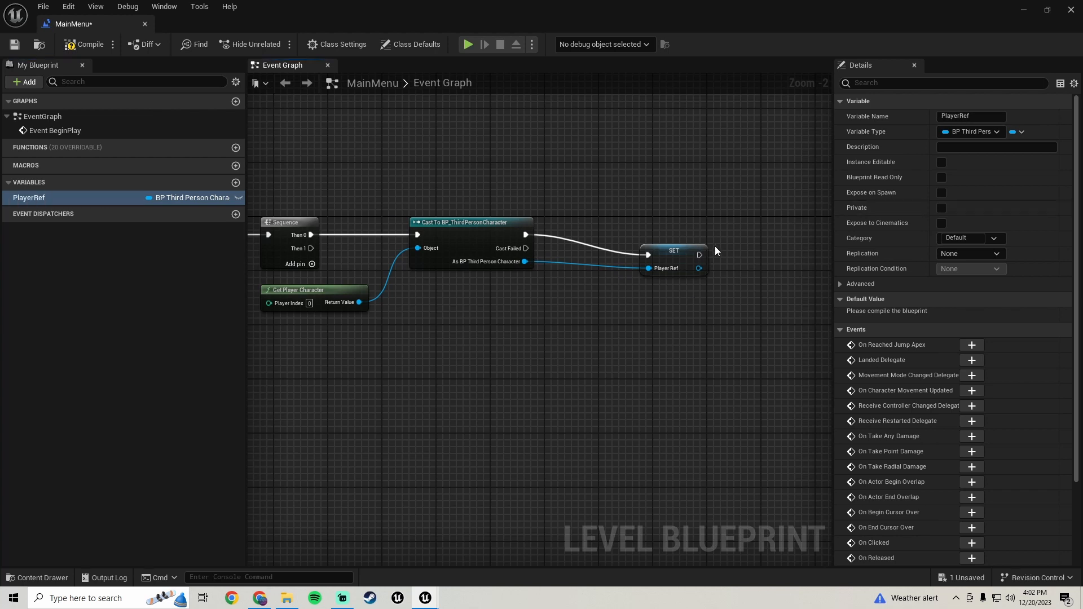
pyautogui.moveTo(667, 247); pyautogui.dragTo(654, 229)
pyautogui.moveTo(644, 257); pyautogui.dragTo(755, 274, button='right')
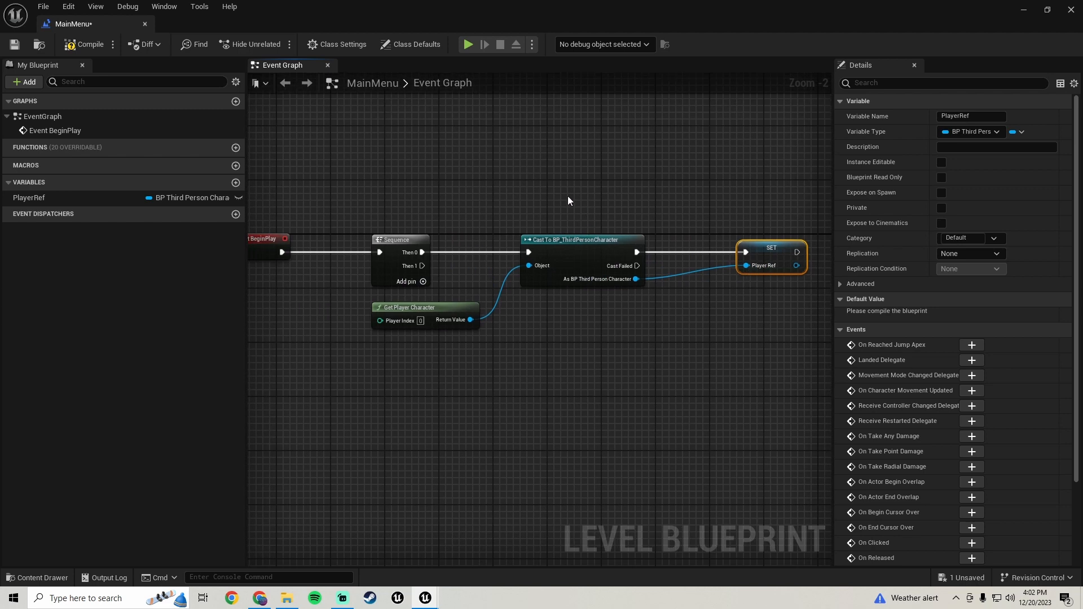
pyautogui.moveTo(577, 275); pyautogui.dragTo(575, 271)
pyautogui.scroll(-1, 571, 336)
pyautogui.moveTo(572, 336); pyautogui.dragTo(473, 329, button='right')
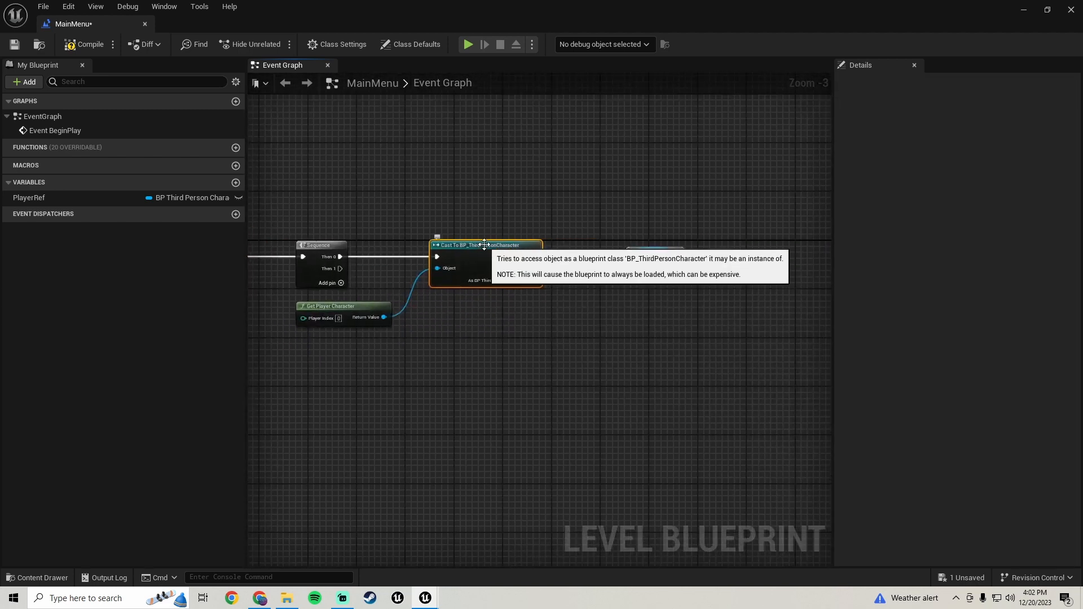
pyautogui.moveTo(470, 251); pyautogui.dragTo(503, 295, button='right')
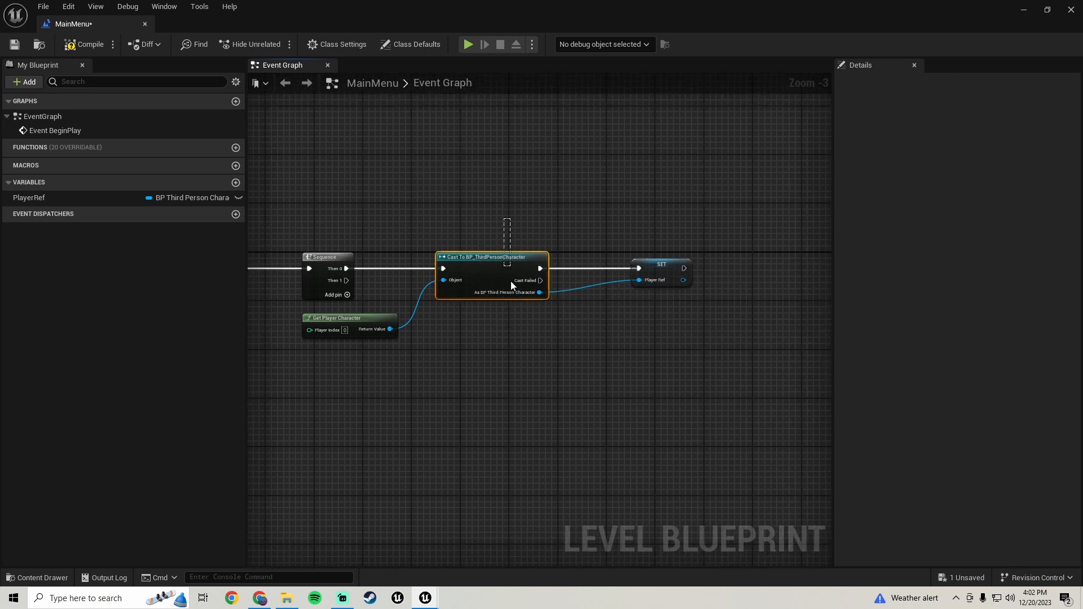
pyautogui.moveTo(609, 326); pyautogui.dragTo(475, 320, button='right')
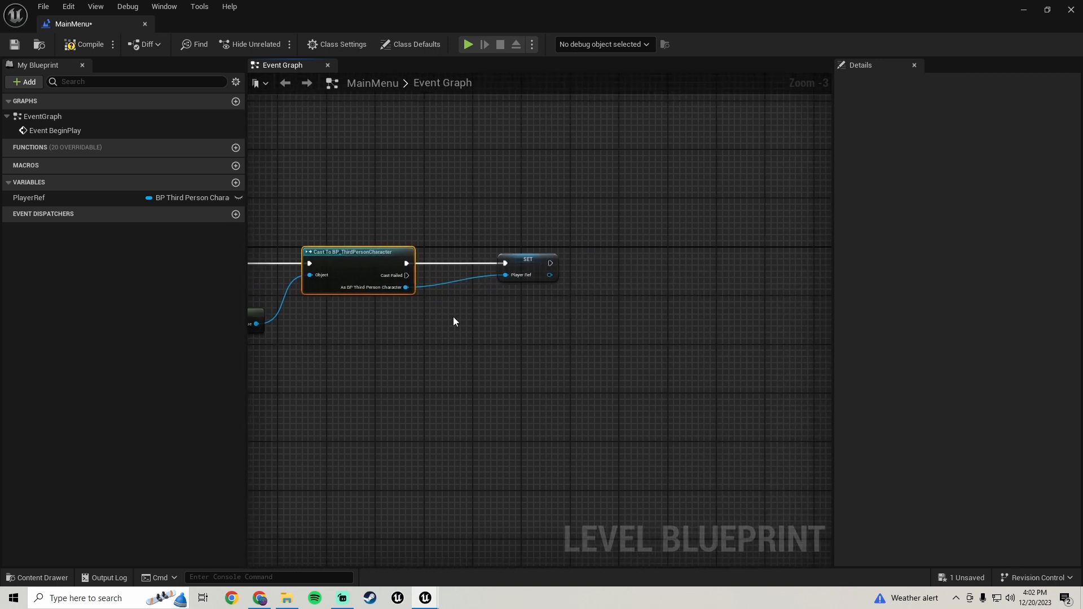
pyautogui.moveTo(533, 282); pyautogui.dragTo(533, 288)
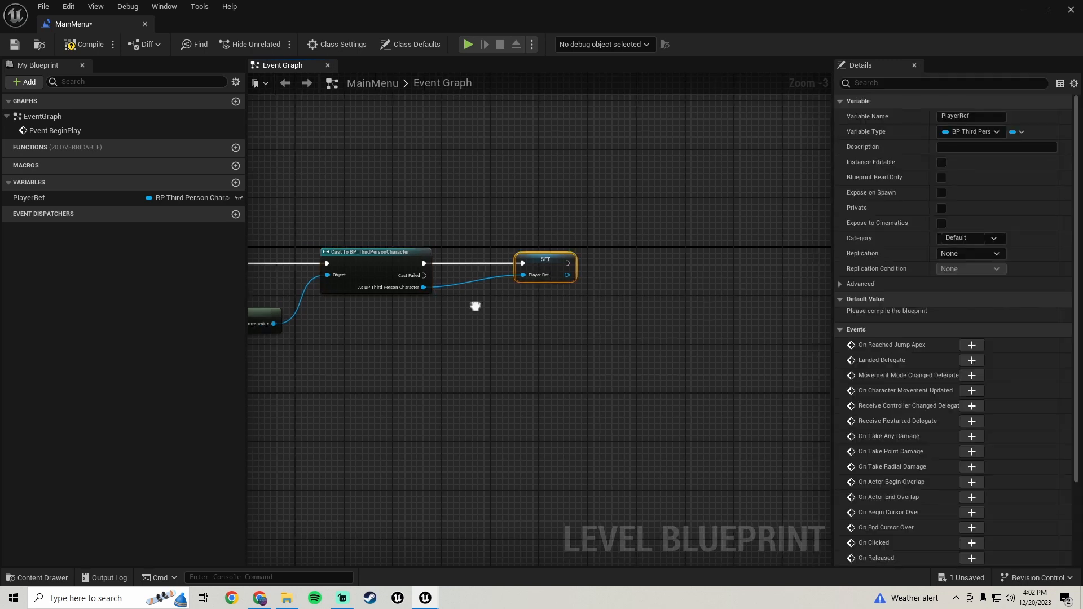
pyautogui.moveTo(380, 266); pyautogui.dragTo(508, 229, button='right')
pyautogui.moveTo(496, 235); pyautogui.dragTo(493, 257)
pyautogui.moveTo(480, 249); pyautogui.dragTo(558, 296, button='right')
pyautogui.moveTo(555, 207); pyautogui.dragTo(552, 277)
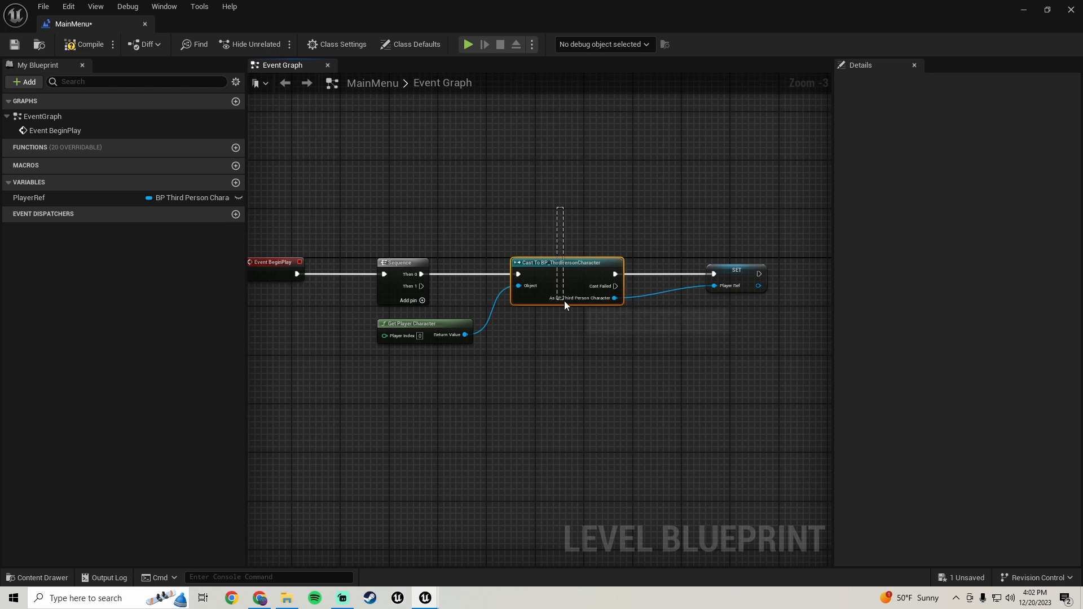
pyautogui.moveTo(557, 325); pyautogui.dragTo(558, 325)
pyautogui.moveTo(597, 346); pyautogui.dragTo(479, 280, button='right')
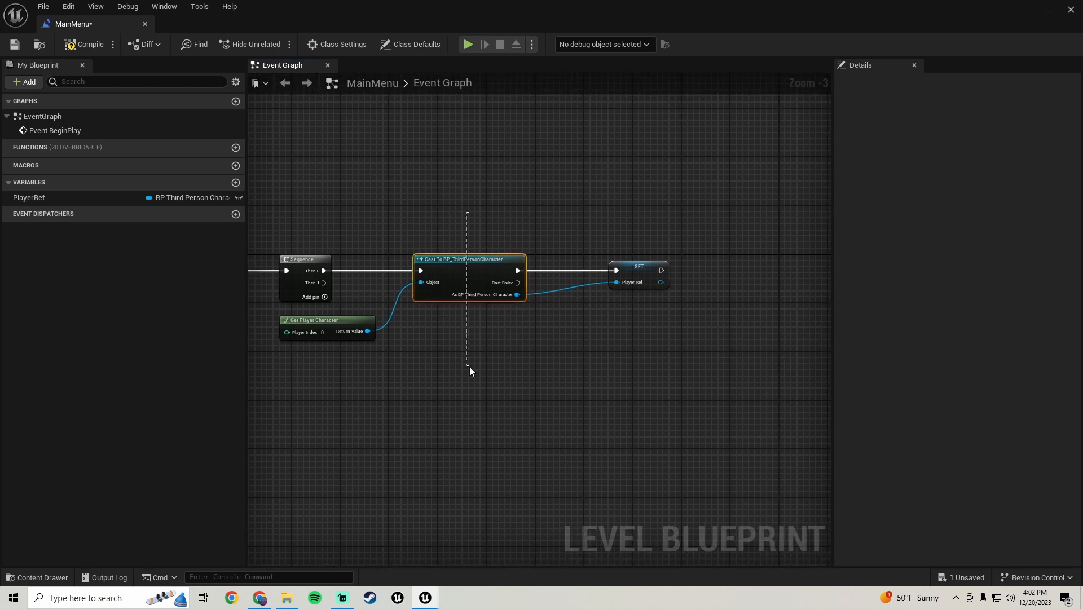
pyautogui.moveTo(469, 367); pyautogui.dragTo(470, 366)
pyautogui.moveTo(455, 368); pyautogui.dragTo(506, 299, button='right')
pyautogui.scroll(1, 505, 343)
pyautogui.scroll(-1, 539, 315)
pyautogui.click(667, 267)
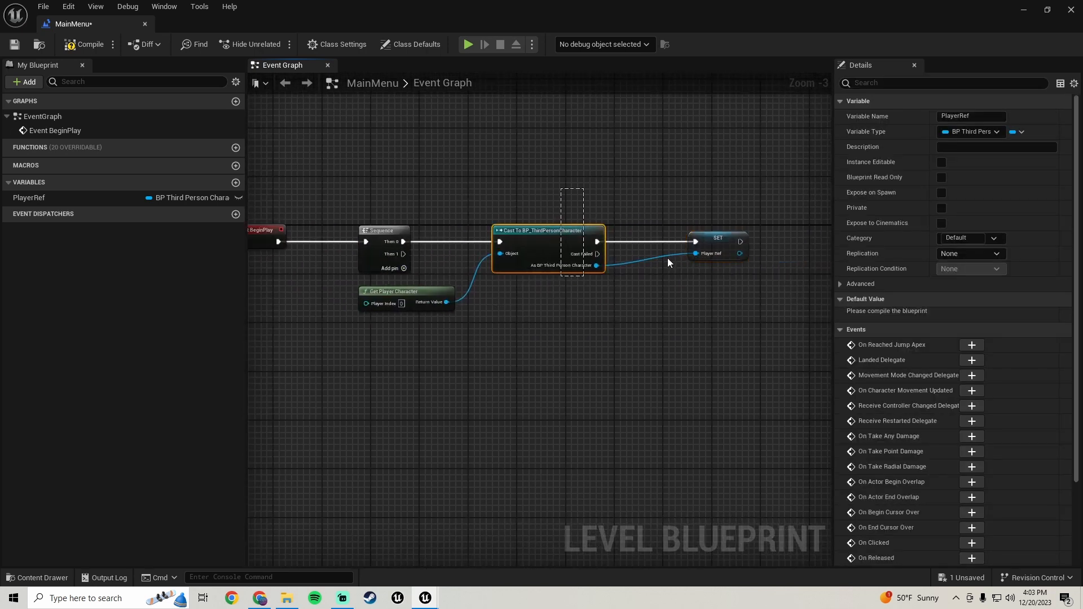
pyautogui.moveTo(668, 258); pyautogui.dragTo(668, 258)
pyautogui.moveTo(706, 266); pyautogui.dragTo(548, 199)
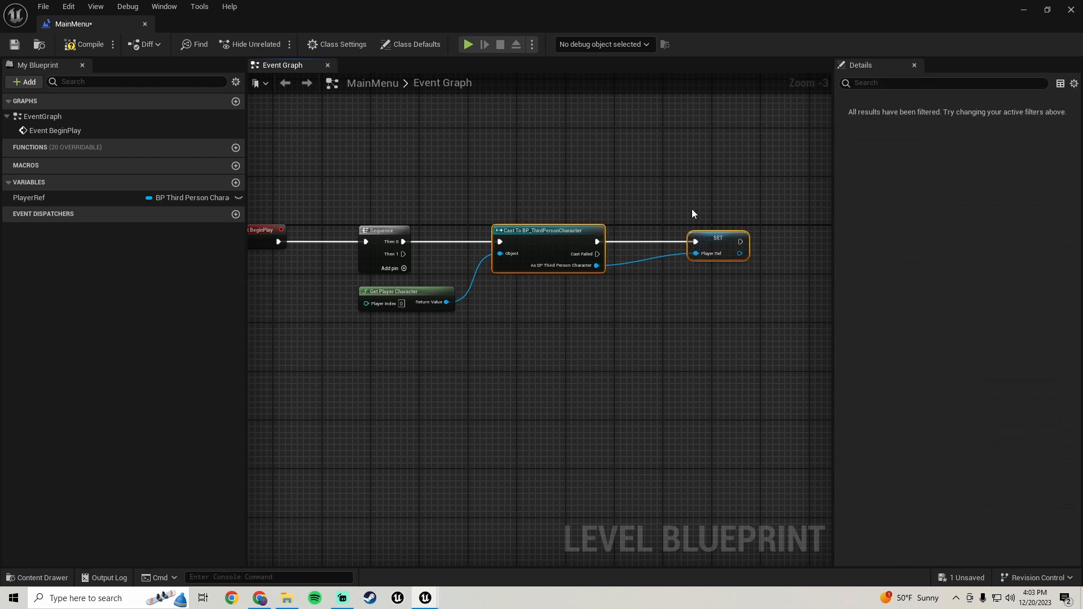
pyautogui.moveTo(693, 263); pyautogui.dragTo(693, 263)
pyautogui.moveTo(602, 430); pyautogui.dragTo(670, 315, button='right')
# Step: Move the Event BeginPlay and Sequence nodes together farther away from the cast node to leave room between them
pyautogui.moveTo(449, 304); pyautogui.dragTo(595, 404, button='right')
pyautogui.moveTo(385, 242); pyautogui.dragTo(385, 242)
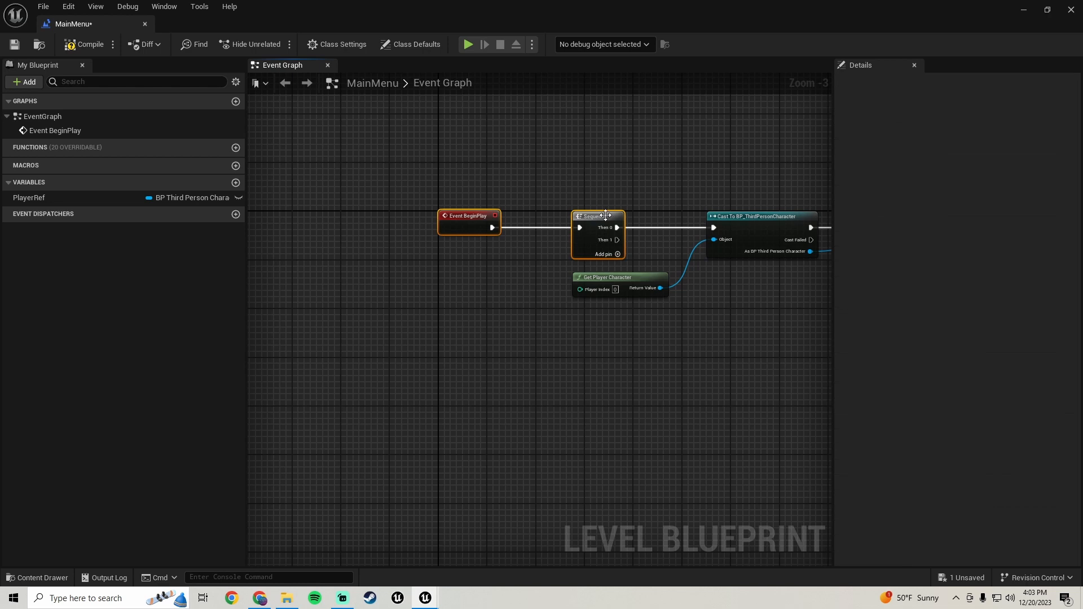
pyautogui.moveTo(605, 220); pyautogui.dragTo(398, 220)
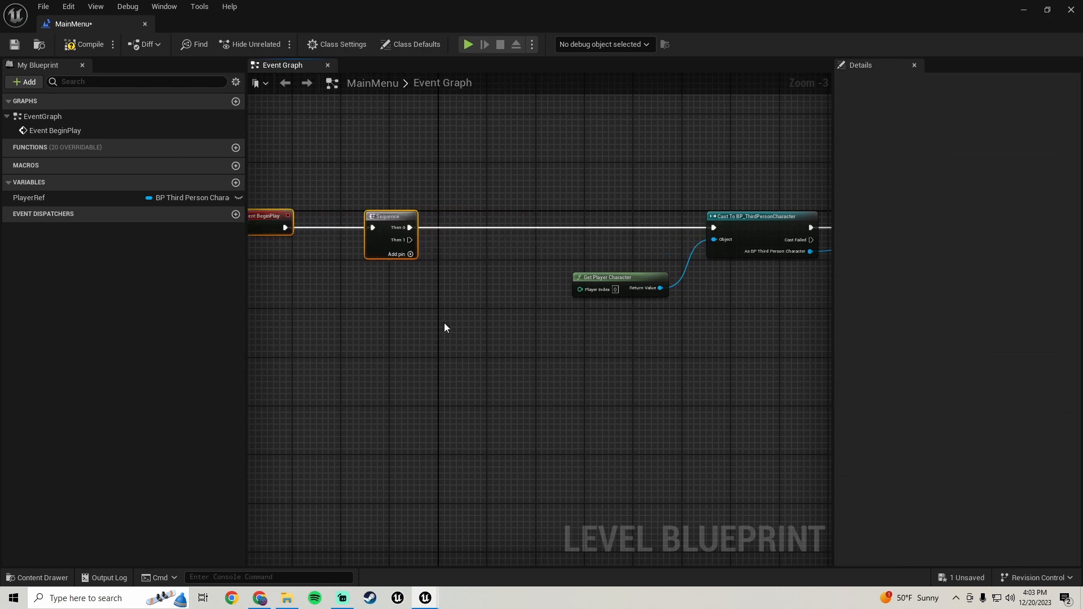
pyautogui.scroll(-1, 445, 327)
pyautogui.moveTo(485, 305); pyautogui.dragTo(460, 286, button='right')
# Step: Shrink the Level Blueprint window to expose the level viewport, and select the CineCameraActor in the scene
pyautogui.click(1048, 11)
pyautogui.moveTo(919, 7); pyautogui.dragTo(746, 298)
pyautogui.moveTo(502, 220); pyautogui.dragTo(542, 220, button='right')
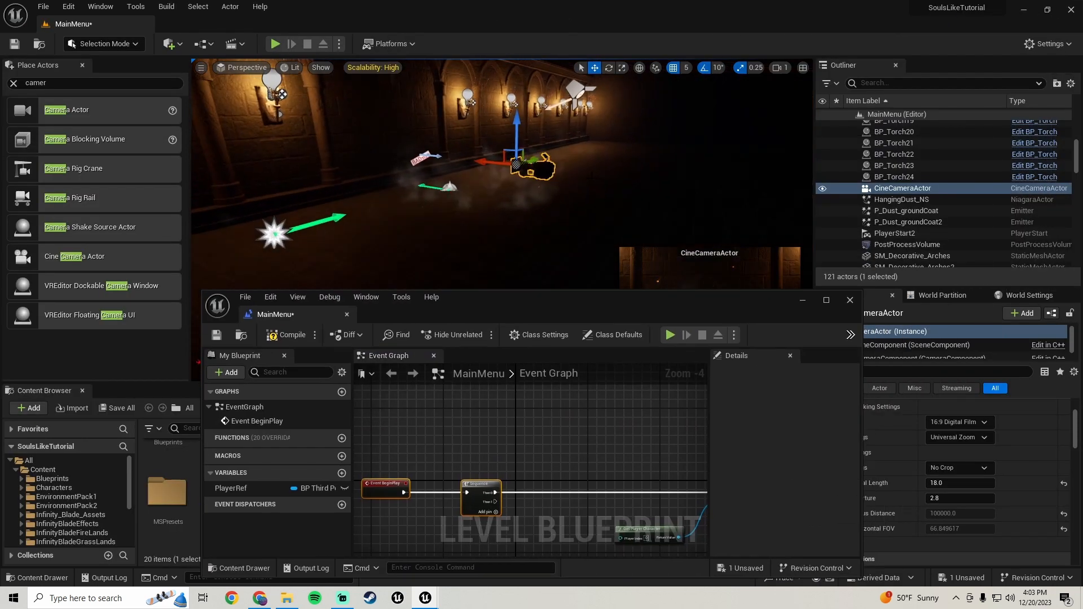
pyautogui.click(542, 209)
pyautogui.click(536, 169)
pyautogui.moveTo(674, 300); pyautogui.dragTo(658, 191)
# Step: Create a reference to the selected CineCameraActor in the Level Blueprint's event graph
pyautogui.scroll(-2, 536, 345)
pyautogui.moveTo(532, 380); pyautogui.dragTo(484, 361, button='right')
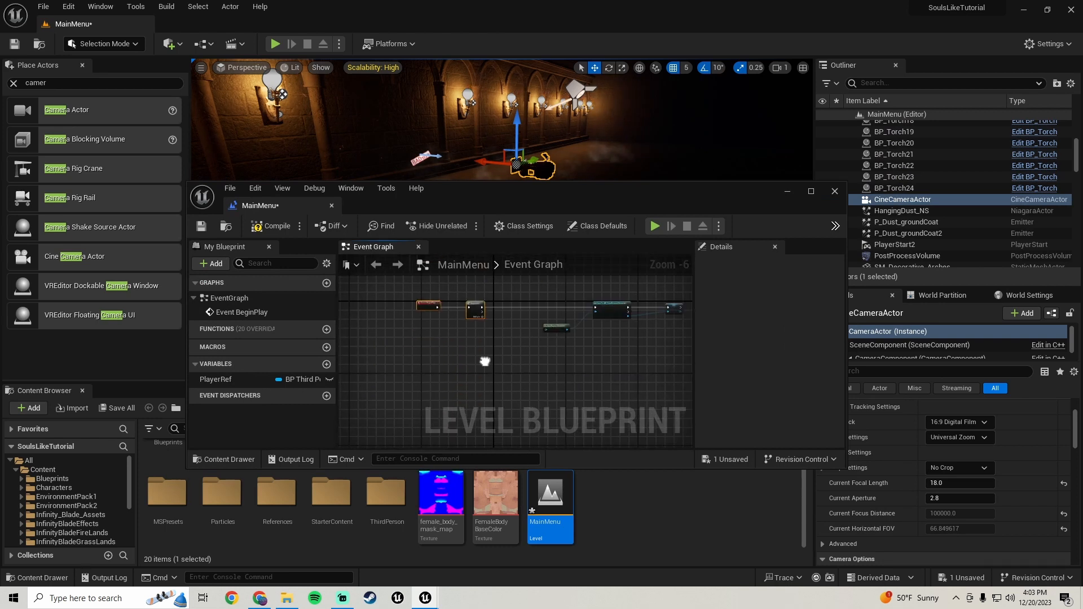
pyautogui.rightClick(486, 364)
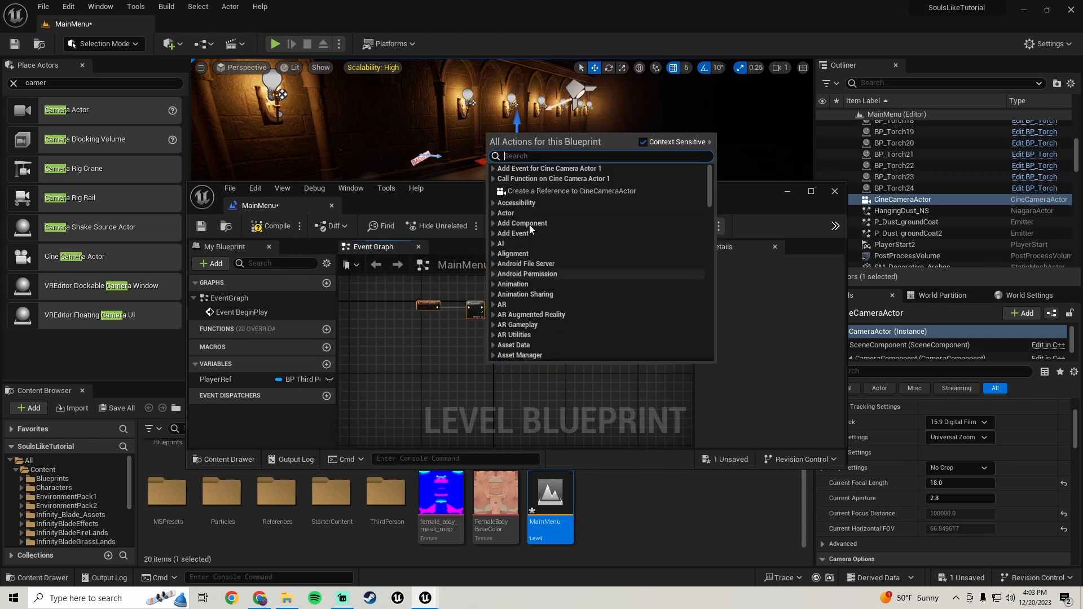
pyautogui.click(570, 191)
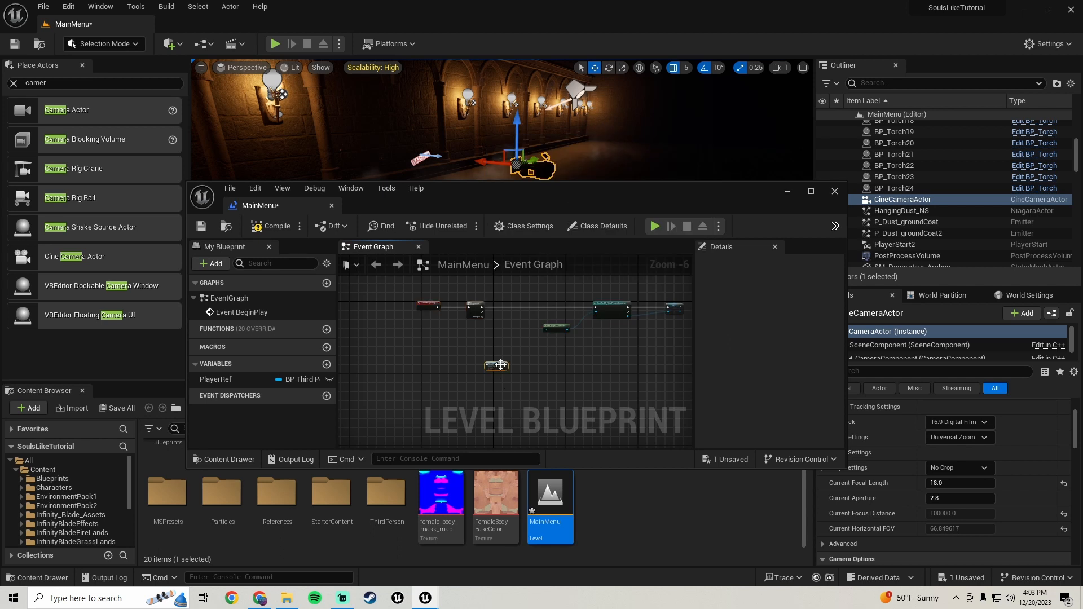
pyautogui.scroll(4, 499, 361)
# Step: Maximize the Level Blueprint window and reposition the CineCameraActor reference below the Sequence node
pyautogui.click(811, 192)
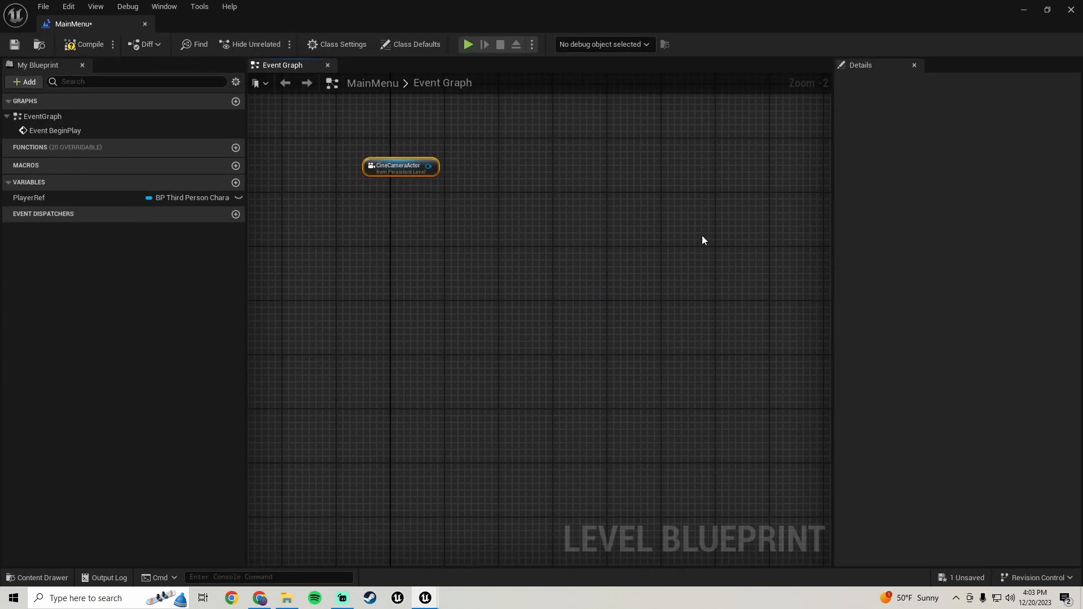
pyautogui.moveTo(526, 237); pyautogui.dragTo(616, 372, button='right')
pyautogui.moveTo(462, 296); pyautogui.dragTo(394, 368)
pyautogui.scroll(-2, 465, 345)
pyautogui.moveTo(475, 336); pyautogui.dragTo(521, 353, button='right')
pyautogui.scroll(1, 458, 351)
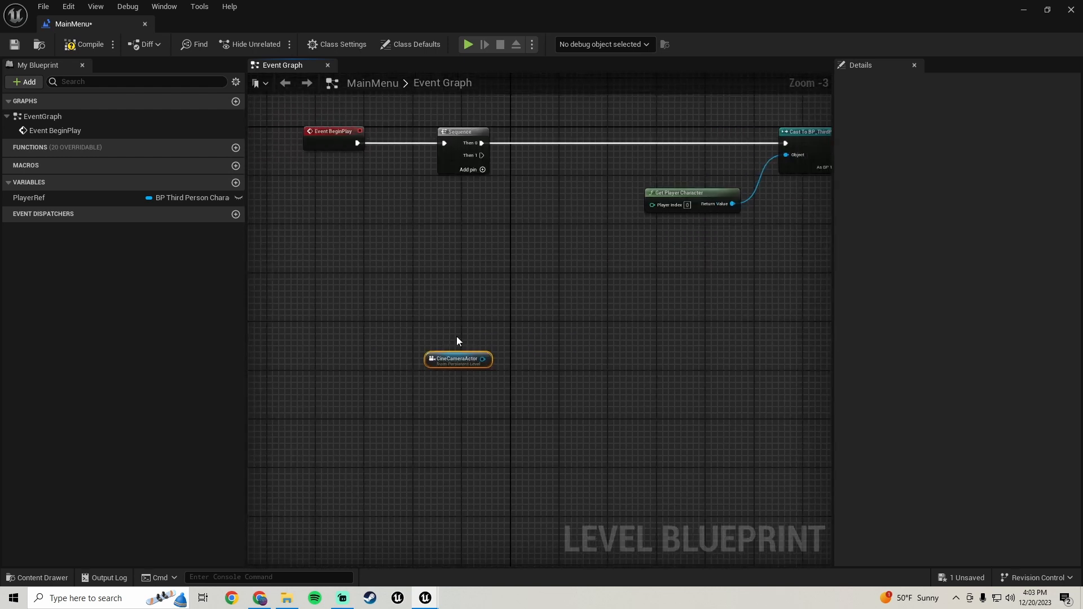
# Step: Add a Get Player Controller node and place it just above the CineCameraActor reference
pyautogui.rightClick(458, 302)
pyautogui.write('get player controller')
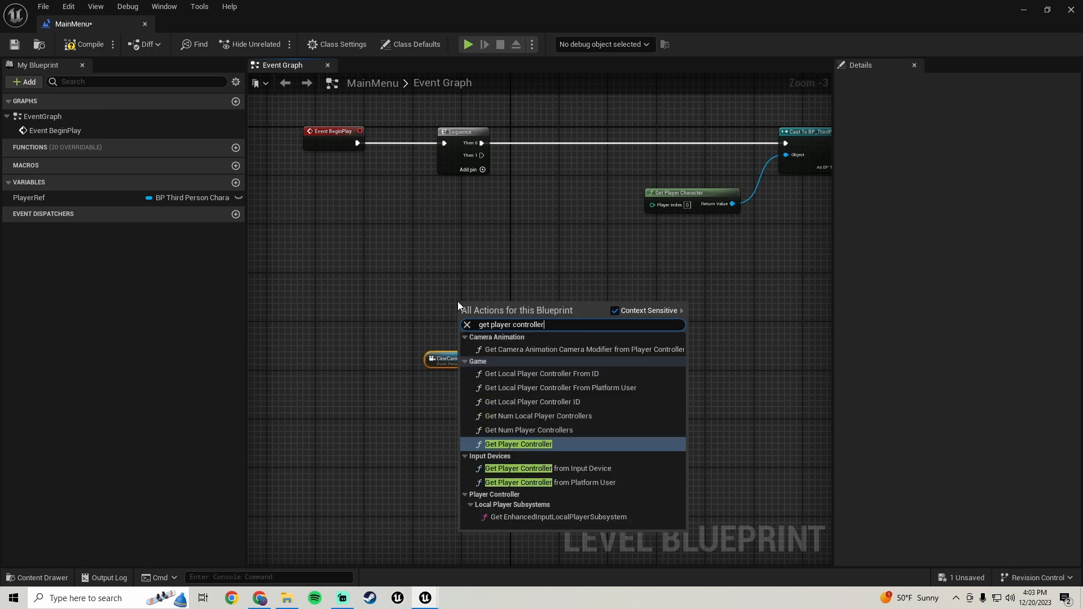
pyautogui.press('Return')
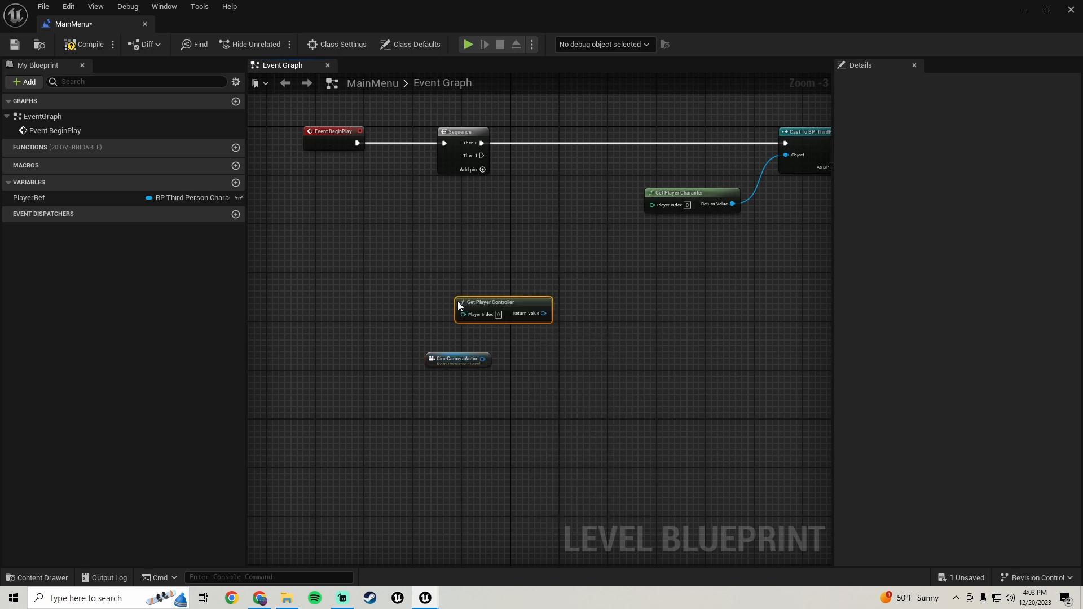
pyautogui.moveTo(533, 307); pyautogui.dragTo(497, 288)
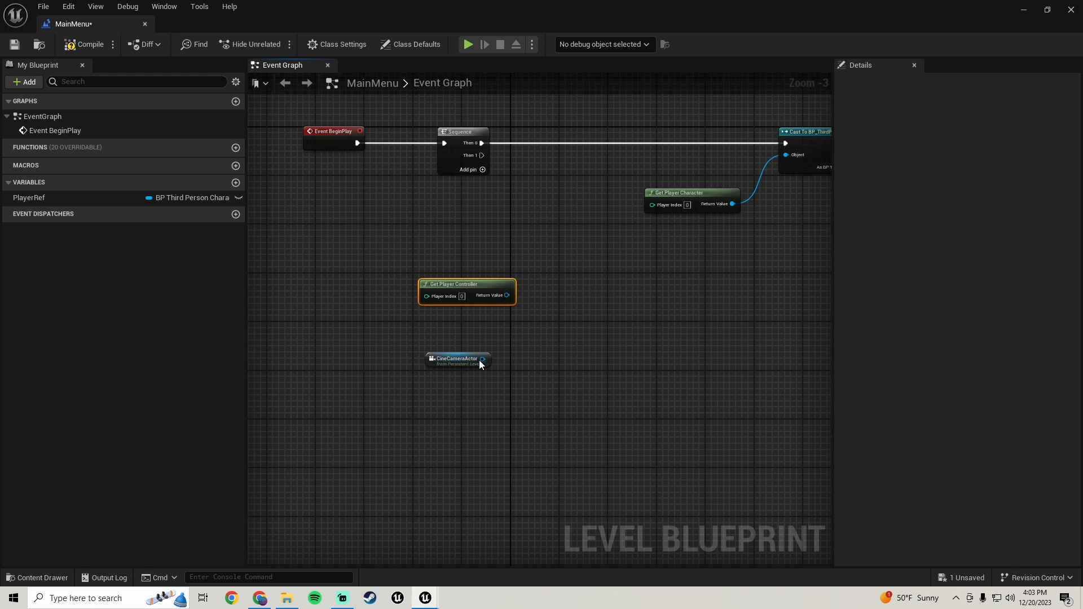
# Step: Add a Set View Target with Blend node from the CineCameraActor reference, turning off Context Sensitive to find it
pyautogui.moveTo(482, 359); pyautogui.dragTo(616, 319)
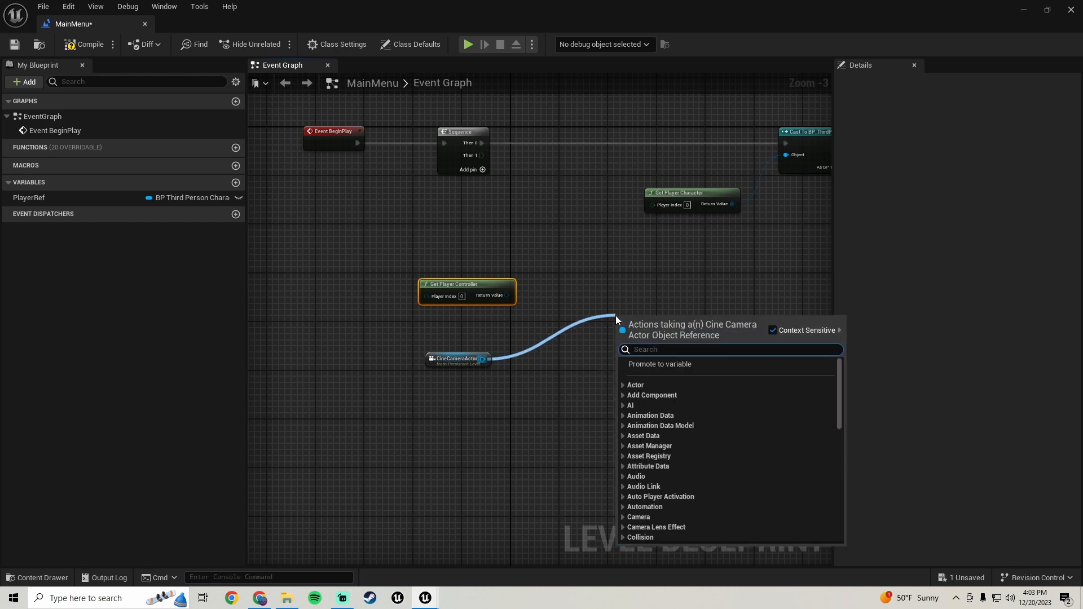
pyautogui.write('set view ta')
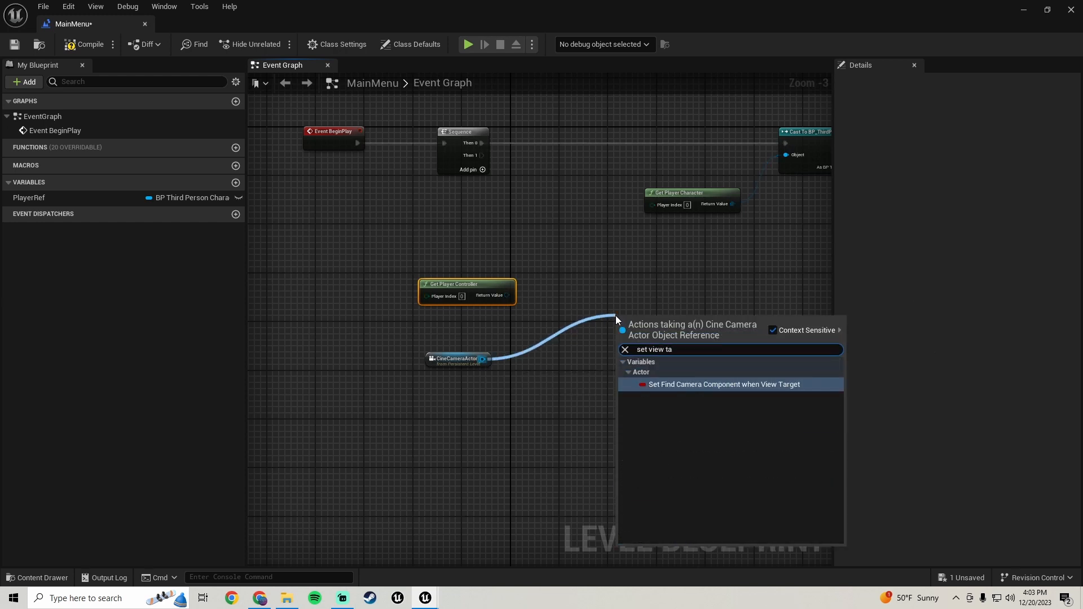
pyautogui.click(773, 332)
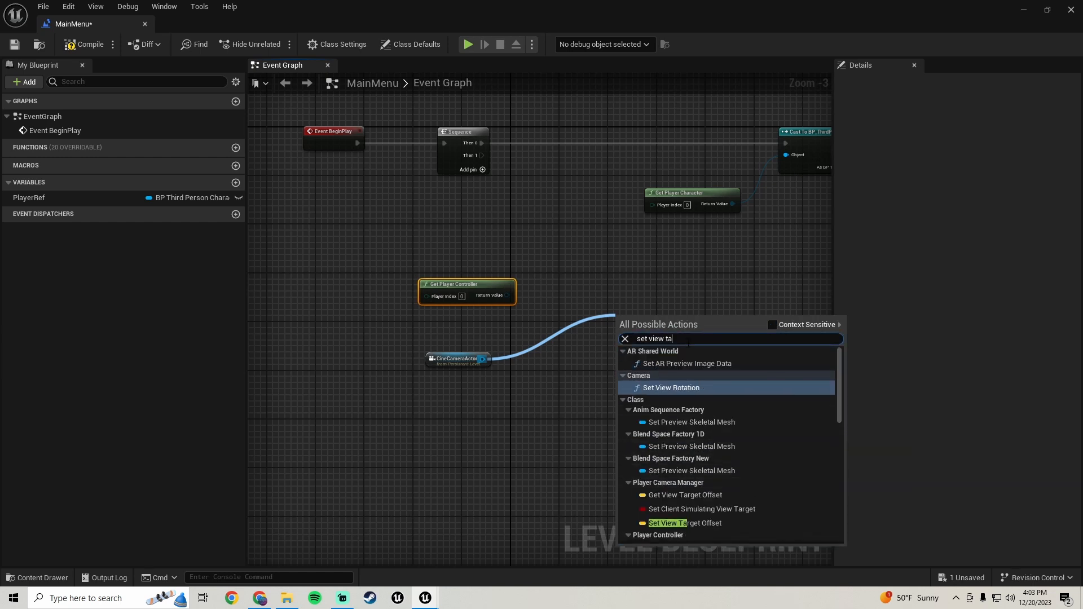
pyautogui.write('rget')
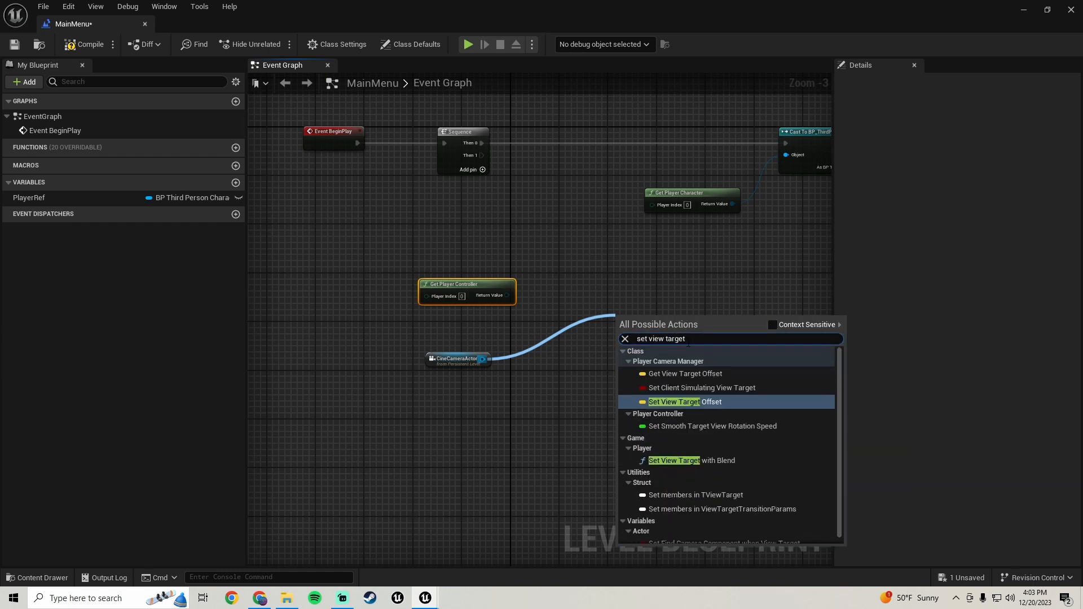
pyautogui.click(681, 460)
pyautogui.moveTo(584, 432); pyautogui.dragTo(530, 429, button='right')
# Step: Connect the Get Player Controller's return value to the Target input of Set View Target with Blend
pyautogui.rightClick(551, 290)
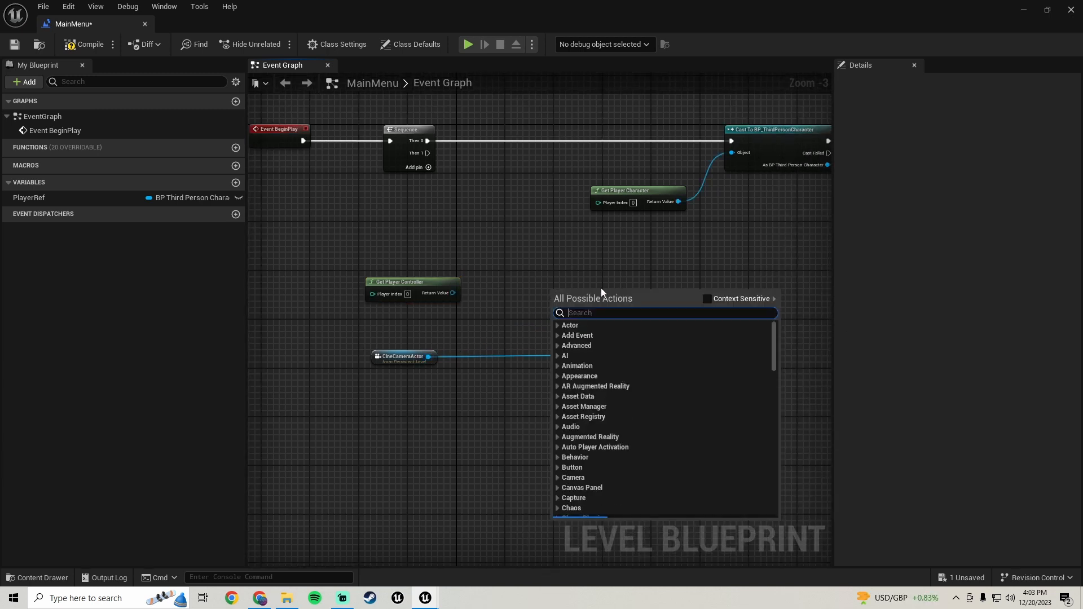
pyautogui.click(486, 247)
pyautogui.scroll(2, 513, 300)
pyautogui.moveTo(550, 319); pyautogui.dragTo(521, 295, button='right')
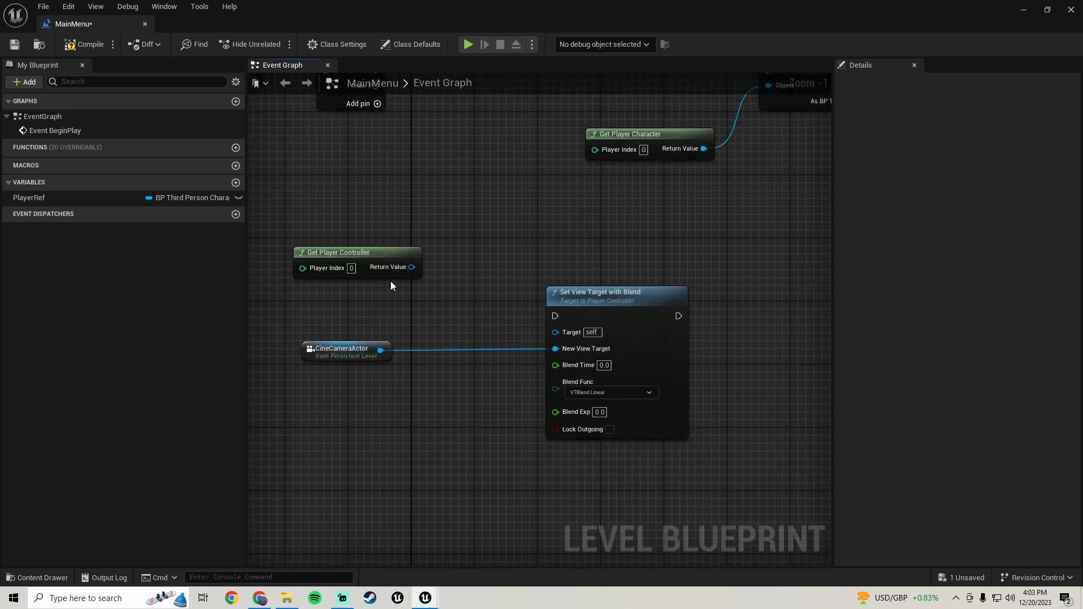
pyautogui.moveTo(564, 329); pyautogui.dragTo(567, 331)
# Step: Connect the Sequence node's Then 1 output to the execution input of Set View Target with Blend
pyautogui.moveTo(535, 252); pyautogui.dragTo(572, 324, button='right')
pyautogui.scroll(-1, 572, 324)
pyautogui.moveTo(587, 379); pyautogui.dragTo(457, 256)
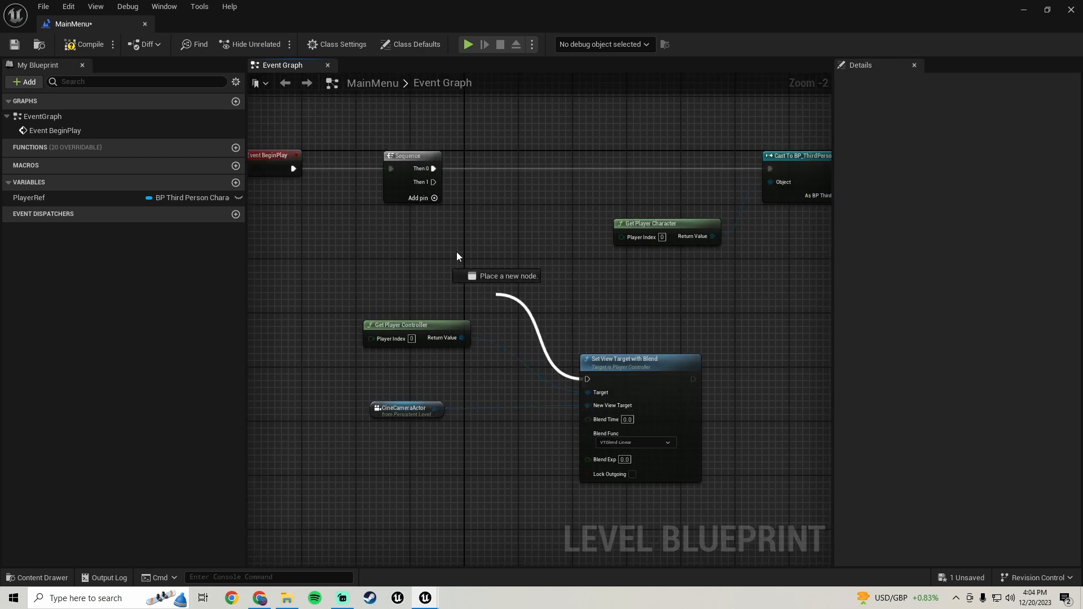
pyautogui.moveTo(430, 189); pyautogui.dragTo(434, 182)
pyautogui.moveTo(564, 308); pyautogui.dragTo(529, 280, button='right')
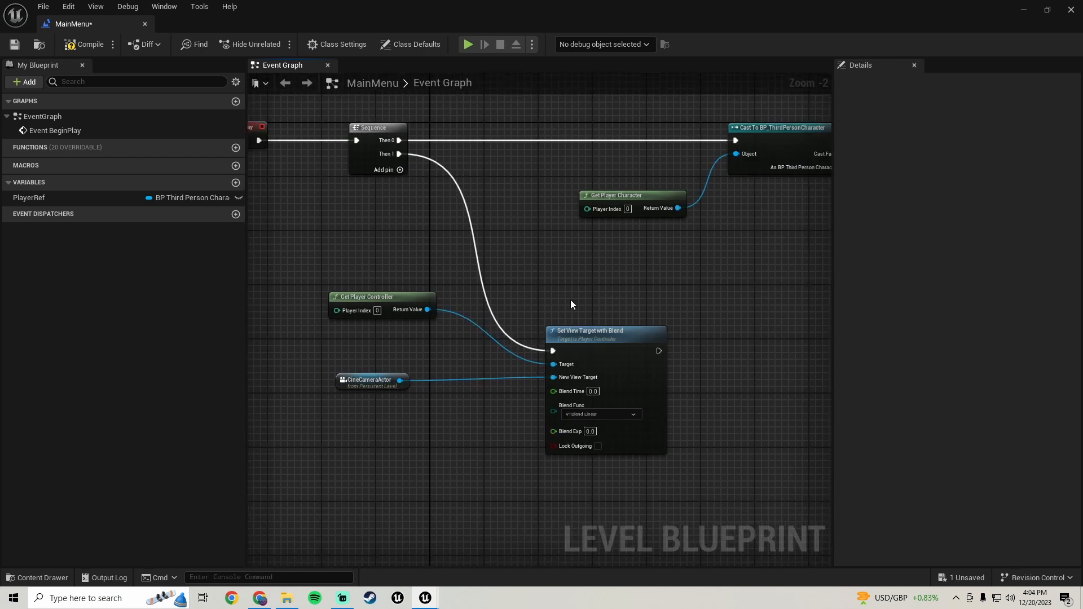
# Step: Arrange the Get Player Controller, CineCameraActor and Set View Target with Blend nodes compactly below the Sequence node
pyautogui.moveTo(454, 356); pyautogui.dragTo(478, 258, button='right')
pyautogui.scroll(-1, 455, 358)
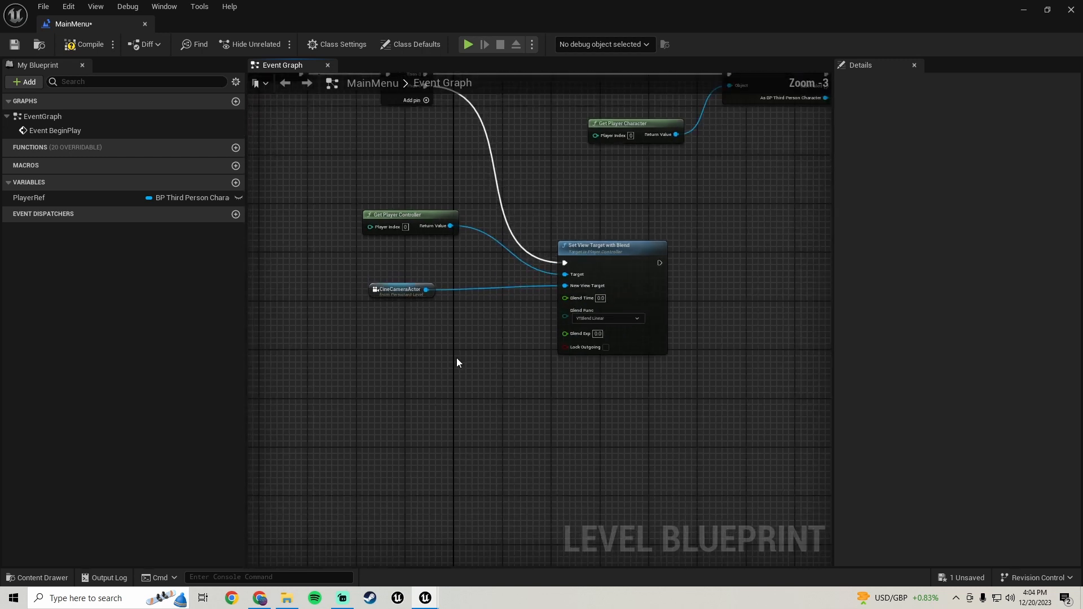
pyautogui.moveTo(373, 318); pyautogui.dragTo(380, 368, button='right')
pyautogui.moveTo(386, 344); pyautogui.dragTo(378, 319)
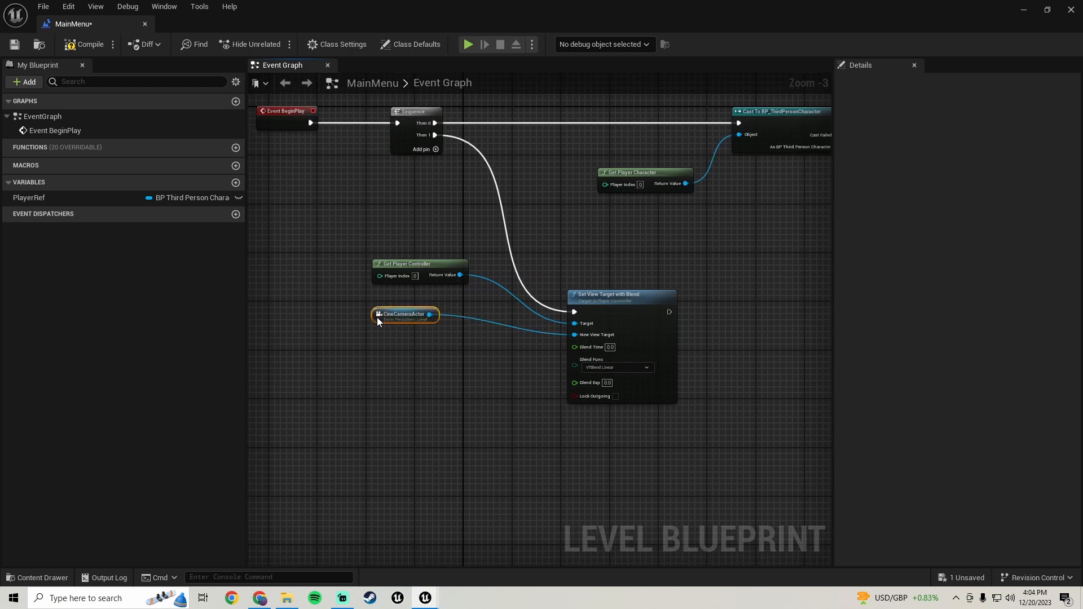
pyautogui.moveTo(603, 299); pyautogui.dragTo(660, 243)
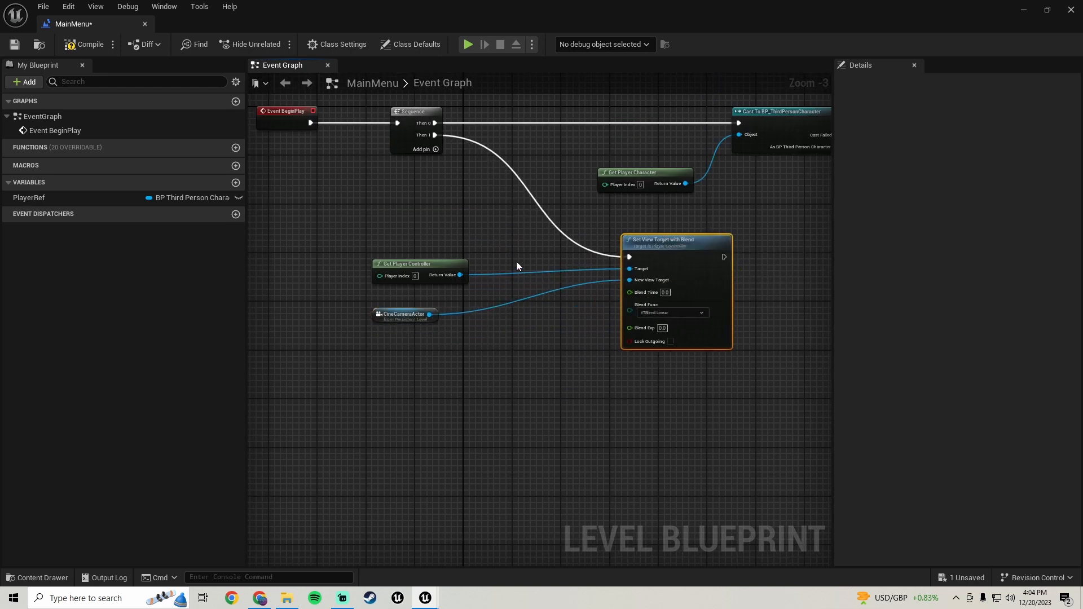
pyautogui.moveTo(516, 261); pyautogui.dragTo(469, 287, button='right')
pyautogui.moveTo(416, 289); pyautogui.dragTo(452, 283)
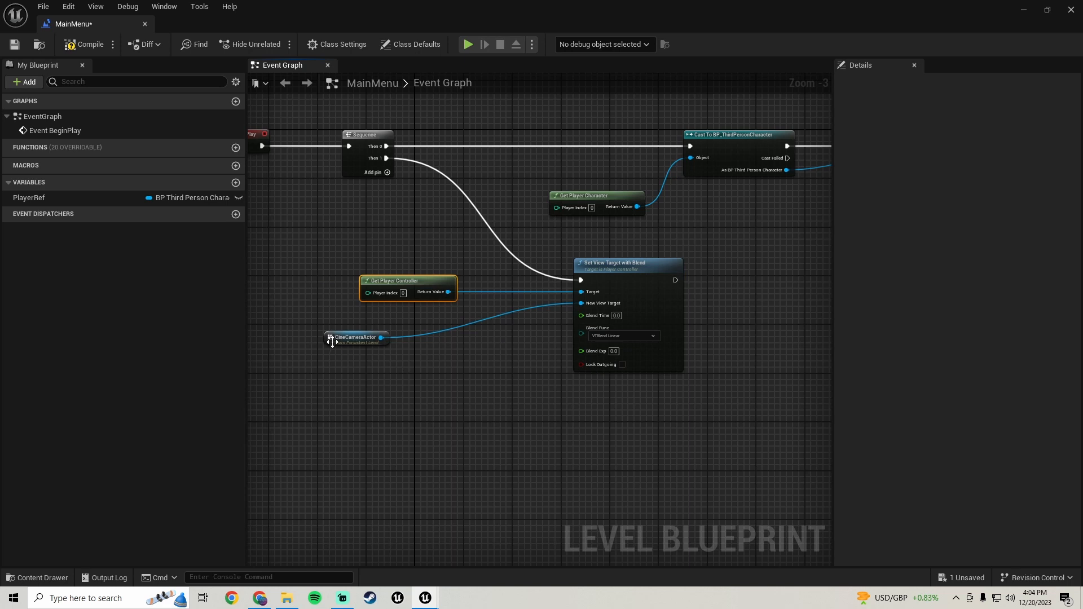
pyautogui.moveTo(332, 342); pyautogui.dragTo(366, 324)
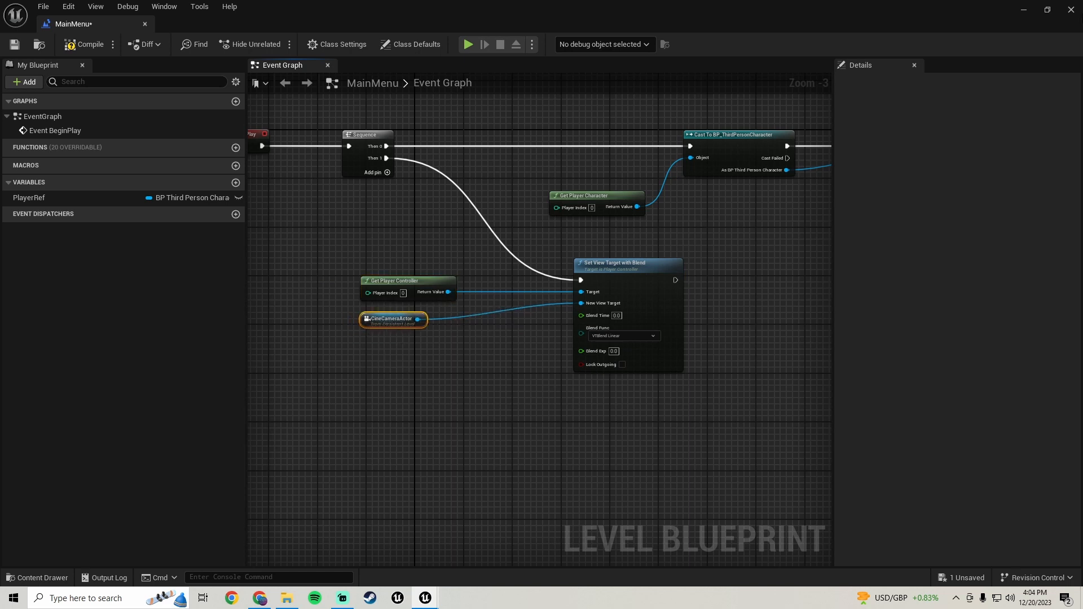
# Step: Minimize the Level Blueprint window, play-test the MainMenu level to check the cine camera view, and stop playing
pyautogui.click(1025, 10)
pyautogui.click(275, 44)
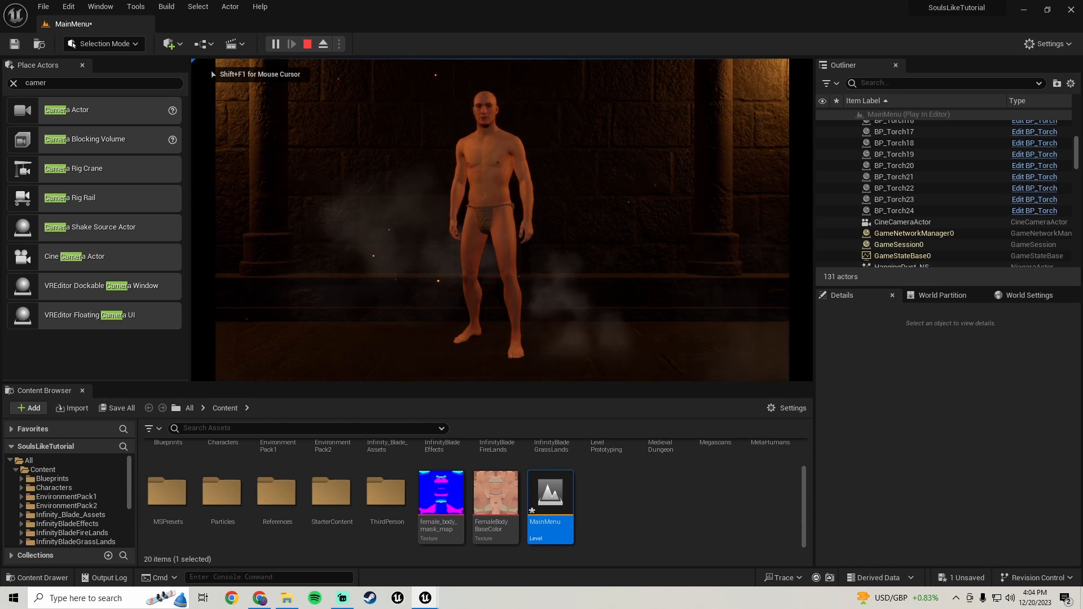
pyautogui.press('Escape')
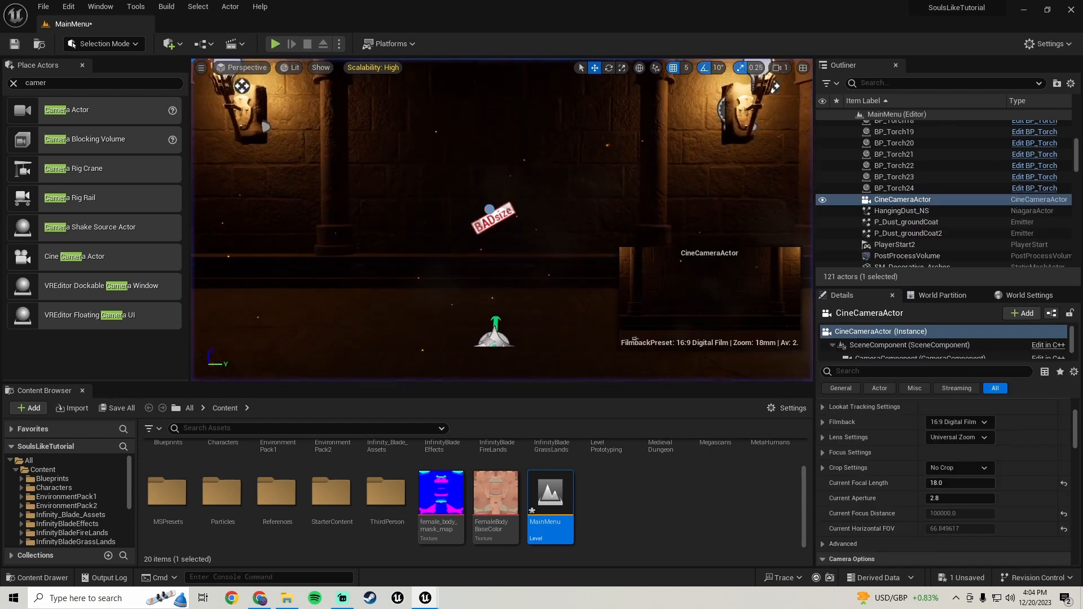
# Step: Rotate PlayerStart2 slightly about its vertical axis to turn the character toward the camera, and play-test the level
pyautogui.moveTo(501, 220); pyautogui.dragTo(518, 237, button='right')
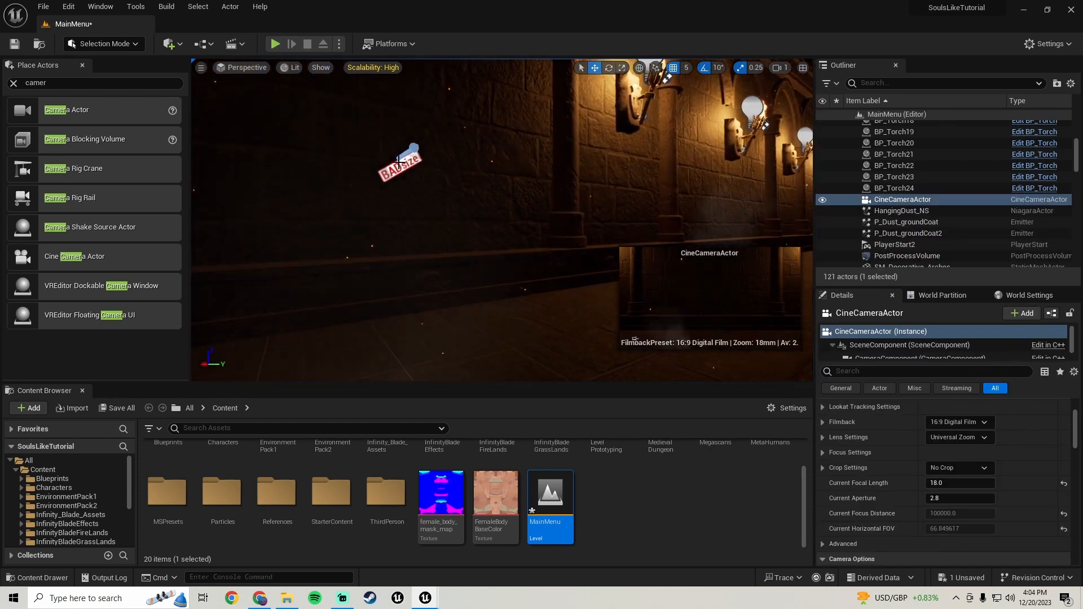
pyautogui.click(502, 288)
pyautogui.moveTo(502, 287); pyautogui.dragTo(491, 248, button='right')
pyautogui.click(489, 231)
pyautogui.press('s')
pyautogui.press('e')
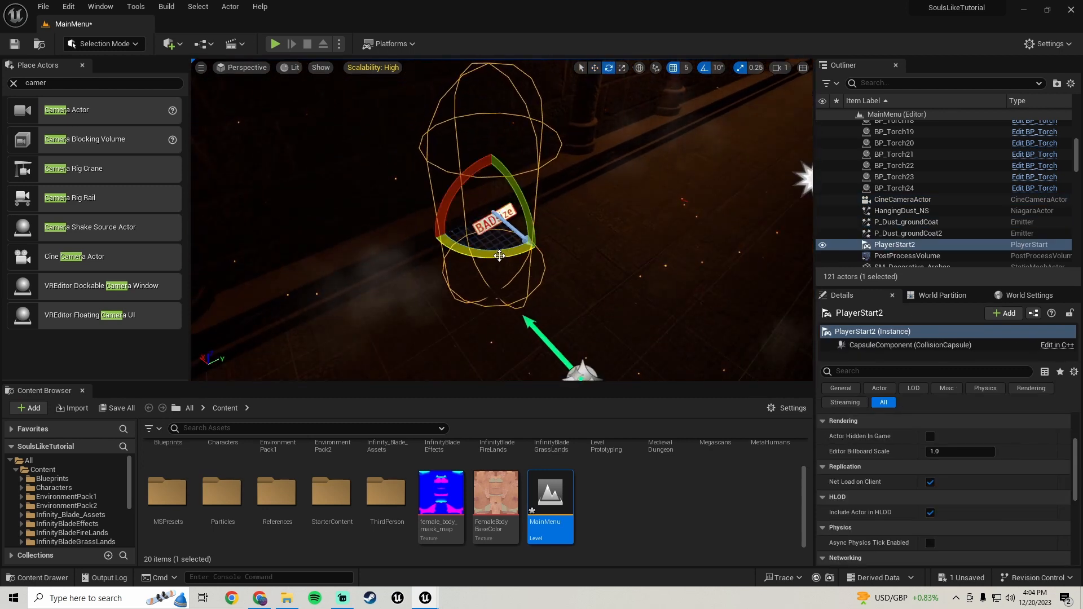
pyautogui.moveTo(499, 254); pyautogui.dragTo(525, 251)
pyautogui.press('w')
pyautogui.moveTo(525, 251); pyautogui.dragTo(559, 265, button='right')
pyautogui.press('s')
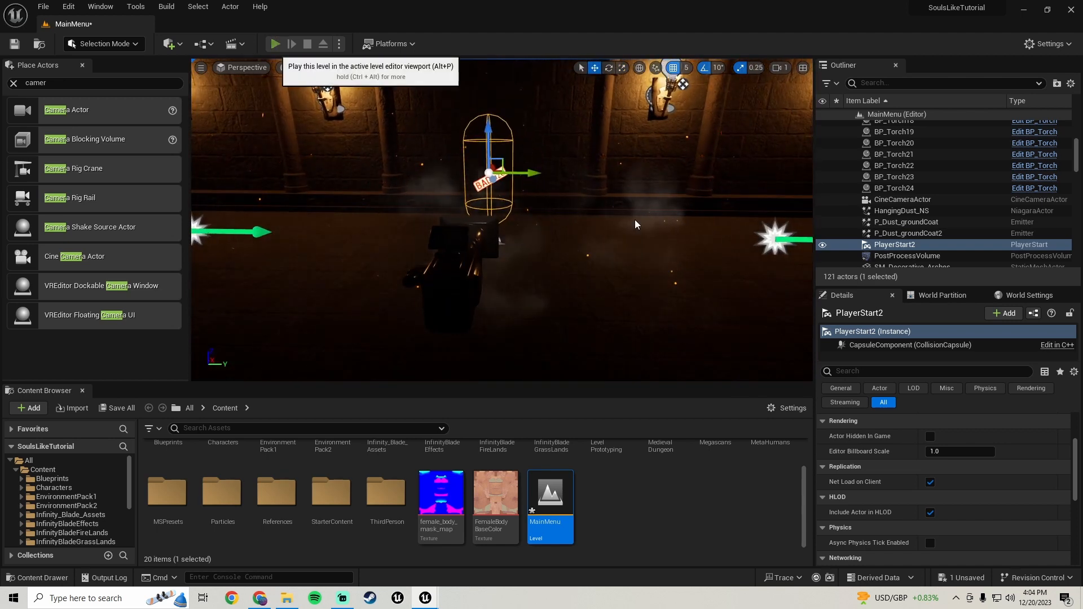
pyautogui.hotkey('alt', 'p')
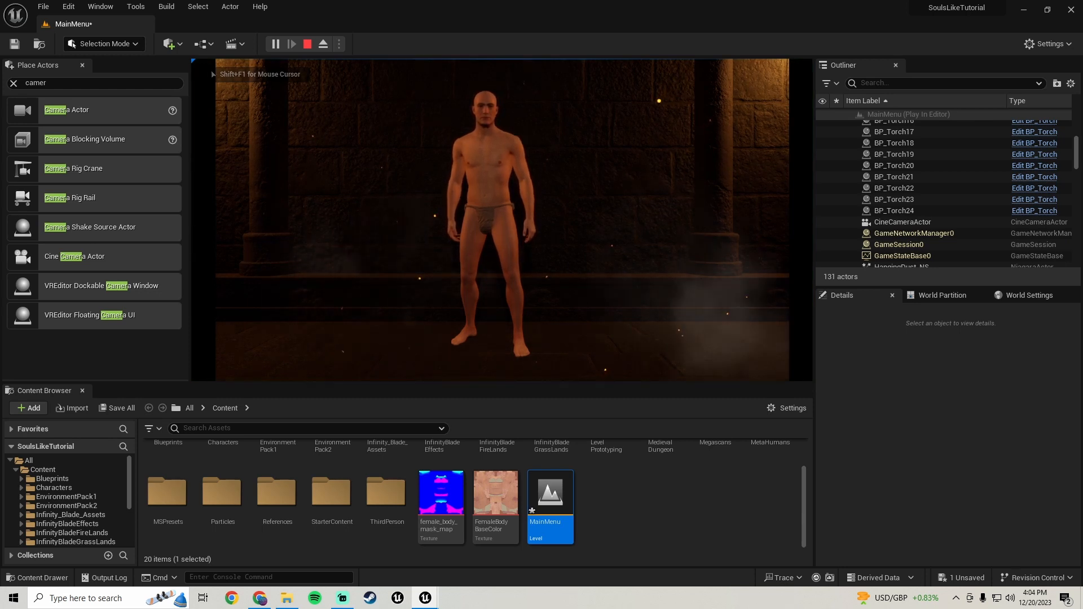
pyautogui.press('Escape')
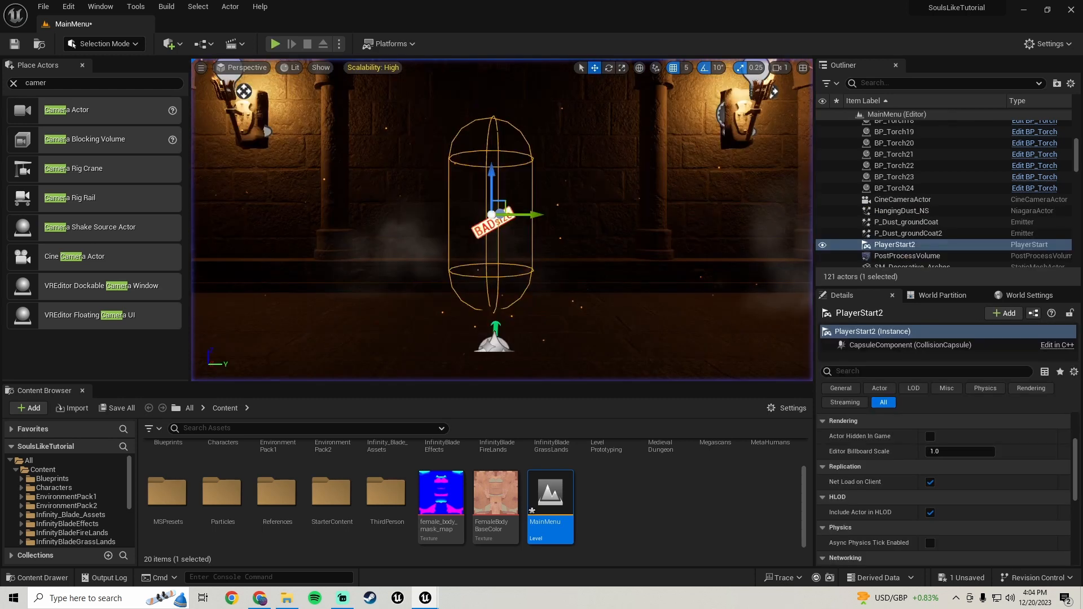
# Step: Shift the CineCameraActor slightly sideways to adjust the character's framing, and play-test the level
pyautogui.moveTo(502, 220); pyautogui.dragTo(532, 200, button='right')
pyautogui.click(528, 242)
pyautogui.moveTo(533, 200); pyautogui.dragTo(523, 197)
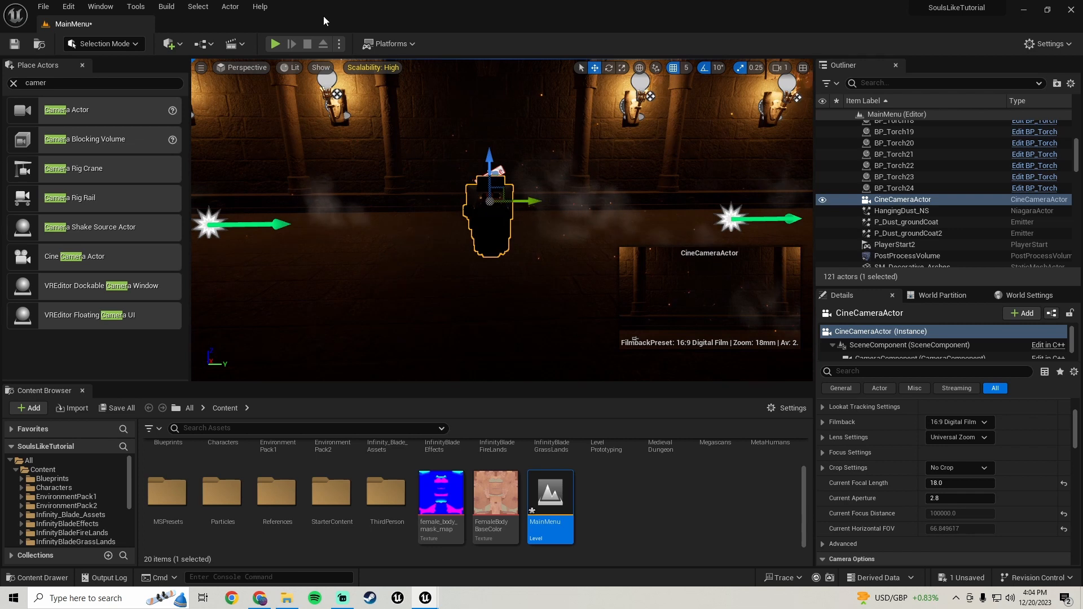
pyautogui.click(275, 43)
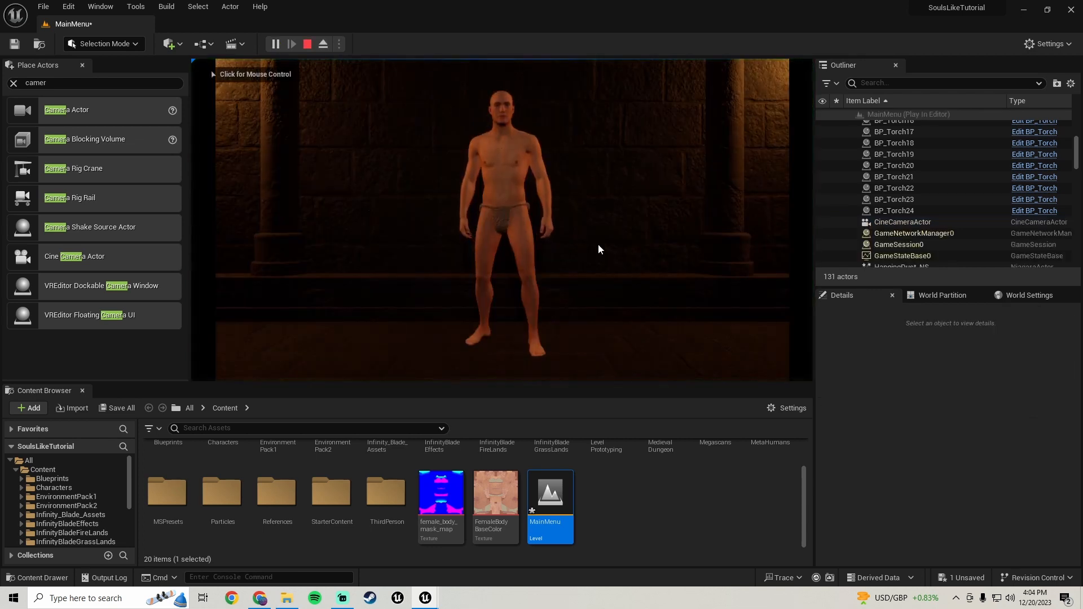
pyautogui.click(598, 249)
pyautogui.press('Escape')
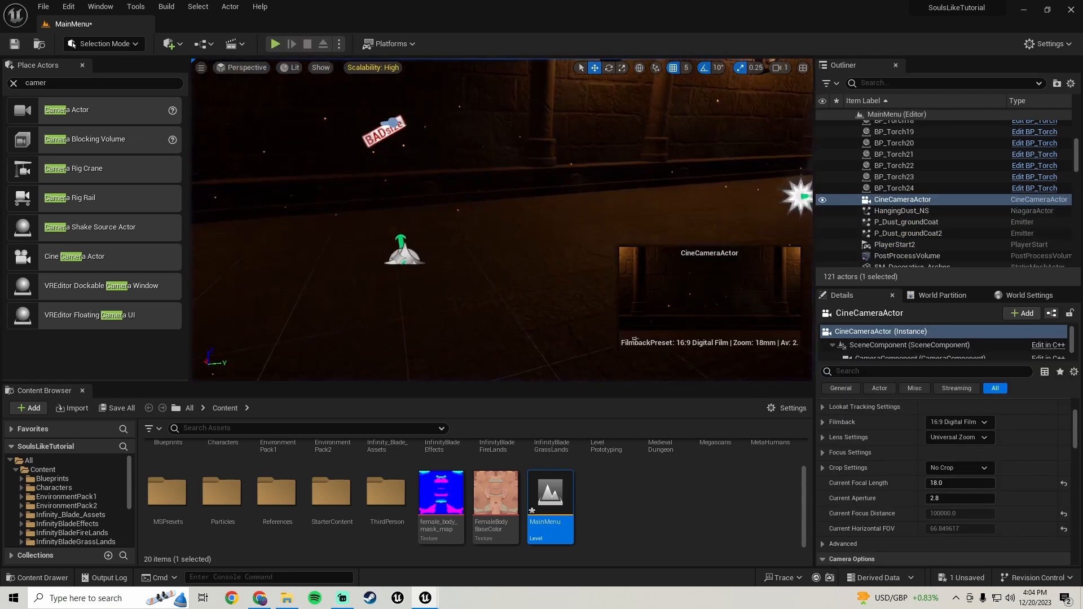
# Step: Raise the CineCameraActor slightly along its vertical axis
pyautogui.moveTo(501, 220); pyautogui.dragTo(649, 209, button='right')
pyautogui.moveTo(612, 148); pyautogui.dragTo(613, 138)
pyautogui.moveTo(612, 138); pyautogui.dragTo(406, 146, button='right')
# Step: Play-test the level again, moving the character around in front of the cine camera, and stop playing
pyautogui.click(275, 43)
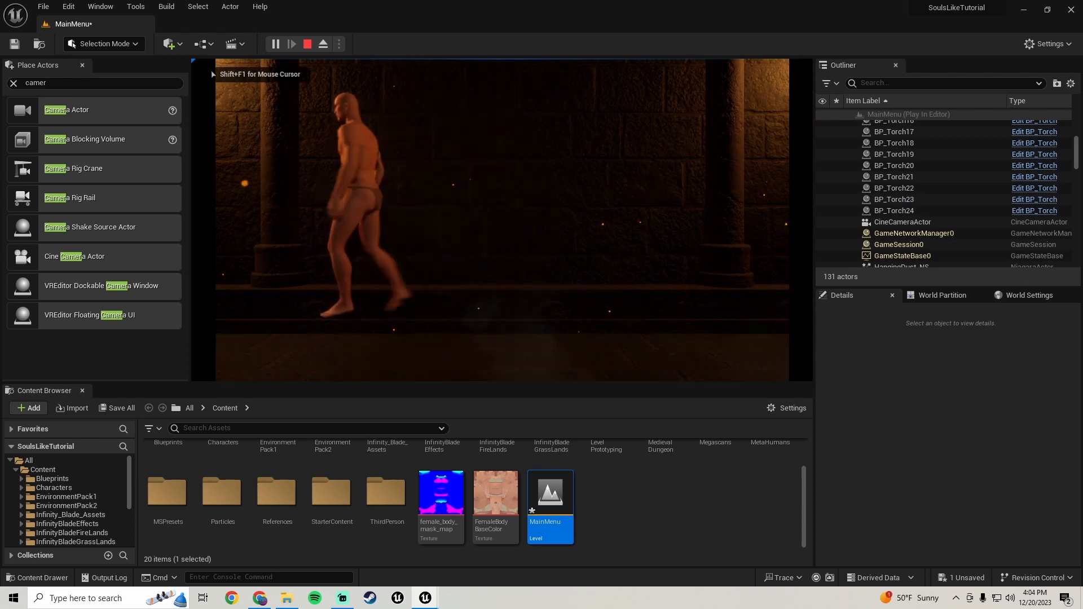
pyautogui.press('Escape')
pyautogui.click(275, 44)
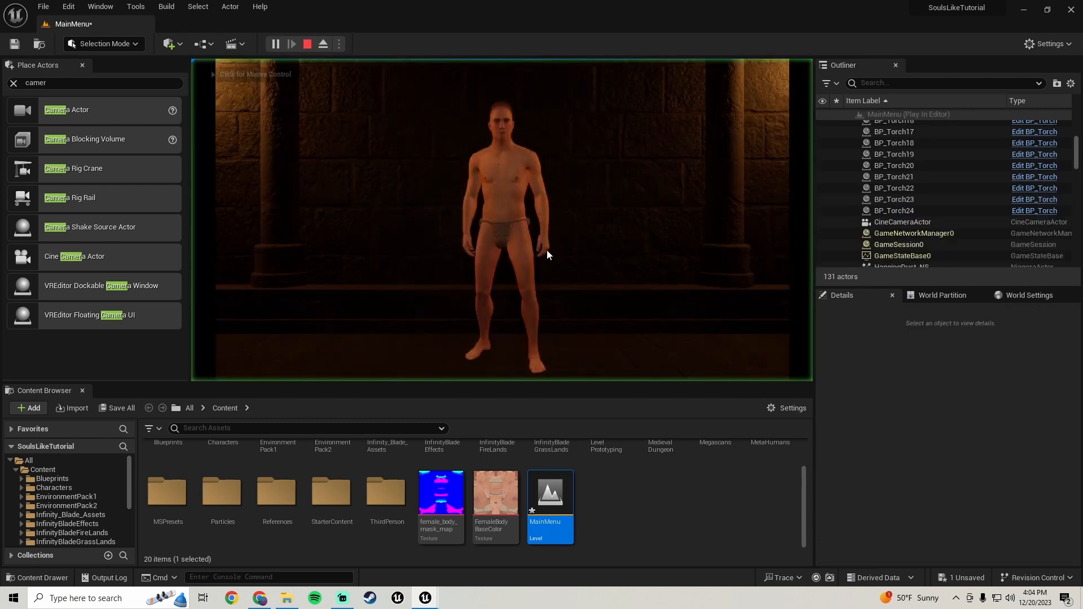
pyautogui.click(597, 267)
pyautogui.press('w')
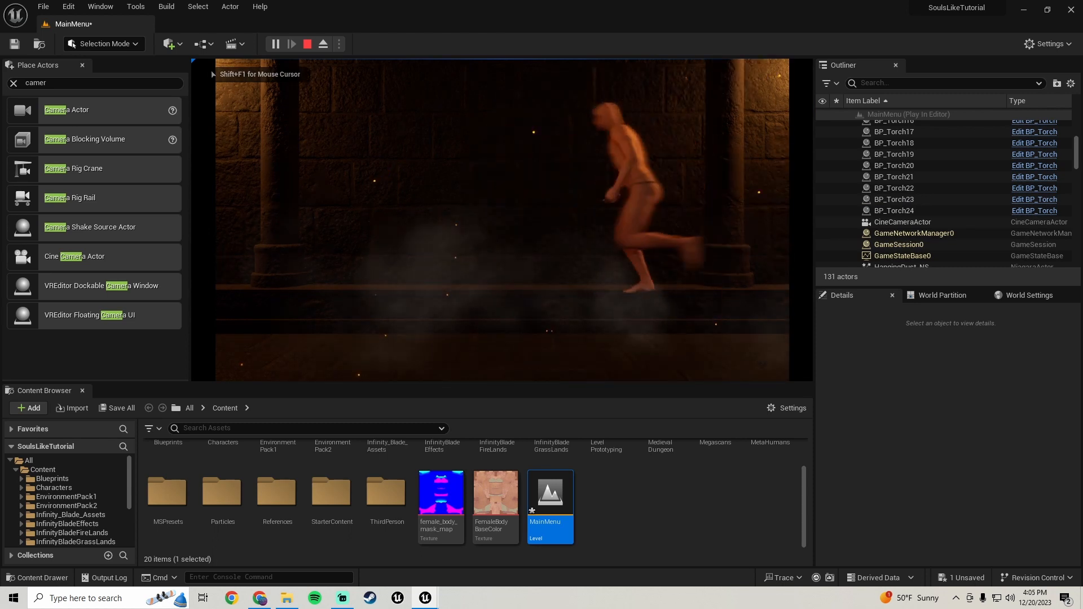
pyautogui.press('Escape')
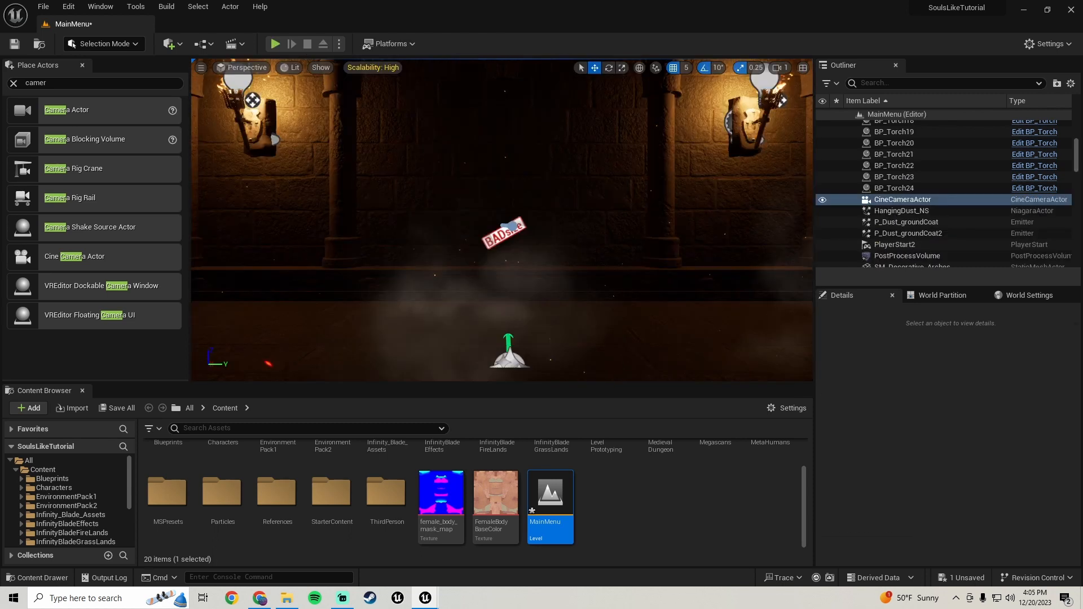
# Step: Switch back to the MainMenu Level Blueprint's event graph and bring the view target nodes into view
pyautogui.press('f')
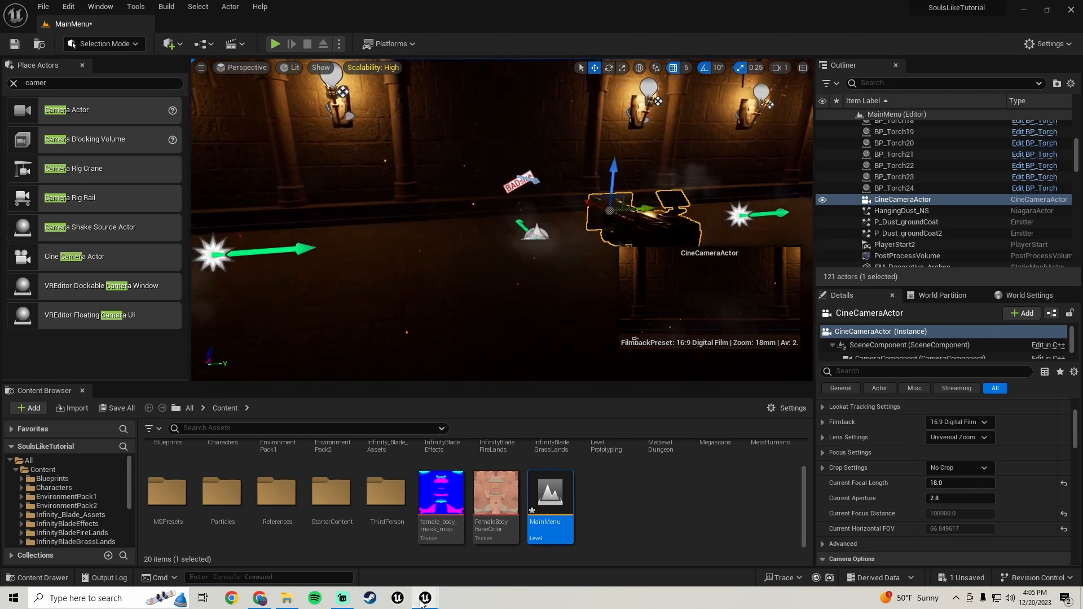
pyautogui.moveTo(425, 598)
pyautogui.click(475, 536)
pyautogui.moveTo(505, 353); pyautogui.dragTo(454, 293, button='right')
pyautogui.scroll(-1, 489, 379)
pyautogui.scroll(1, 428, 381)
# Step: Duplicate the Get Player Controller node and place the copy beyond Set View Target with Blend
pyautogui.moveTo(365, 272); pyautogui.dragTo(364, 274)
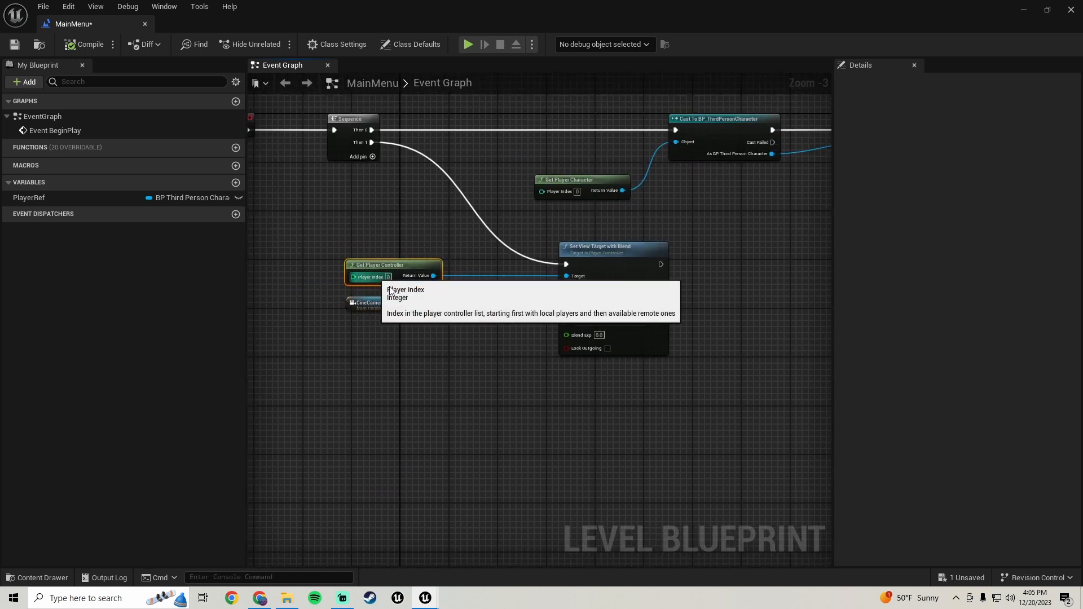
pyautogui.moveTo(468, 340); pyautogui.dragTo(340, 341, button='right')
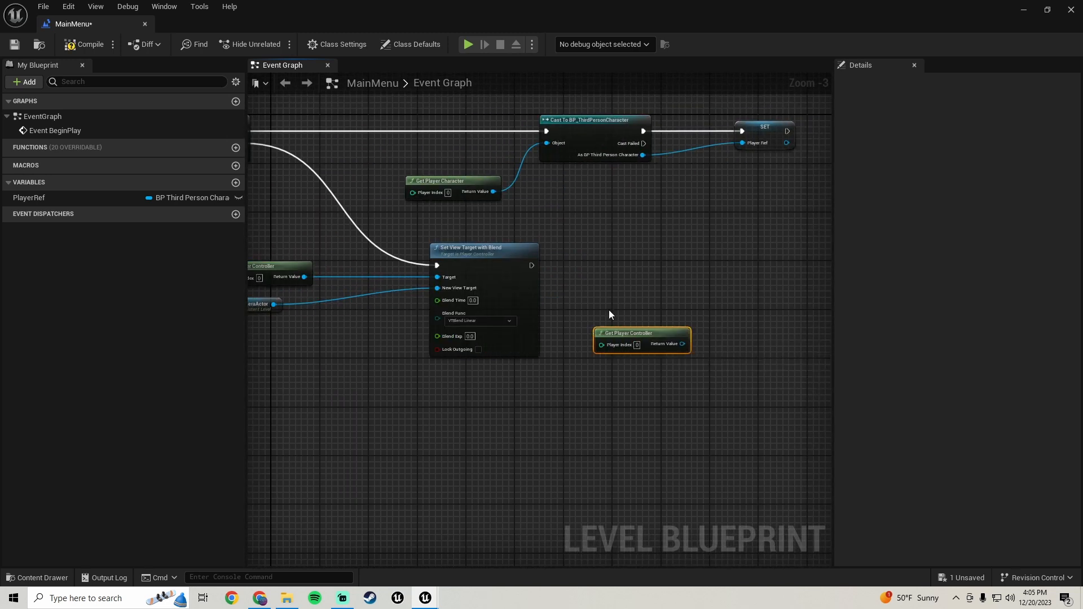
pyautogui.moveTo(610, 311); pyautogui.dragTo(557, 403, button='right')
# Step: Review how Get Player Controller and CineCameraActor feed Set View Target with Blend from the Sequence's second output
pyautogui.scroll(2, 578, 328)
pyautogui.click(631, 272)
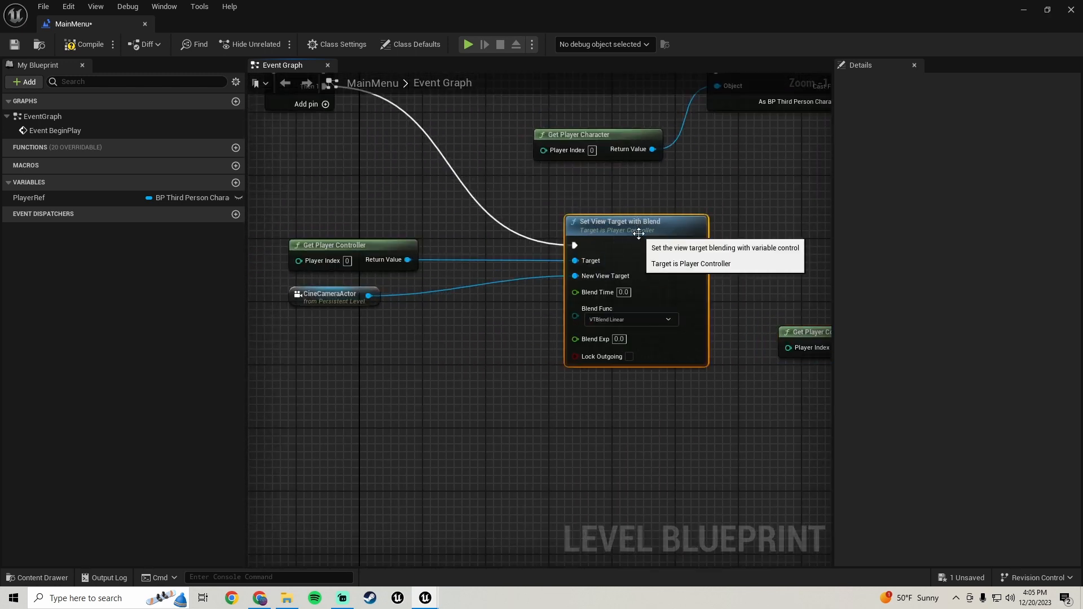
pyautogui.moveTo(502, 351); pyautogui.dragTo(550, 356, button='right')
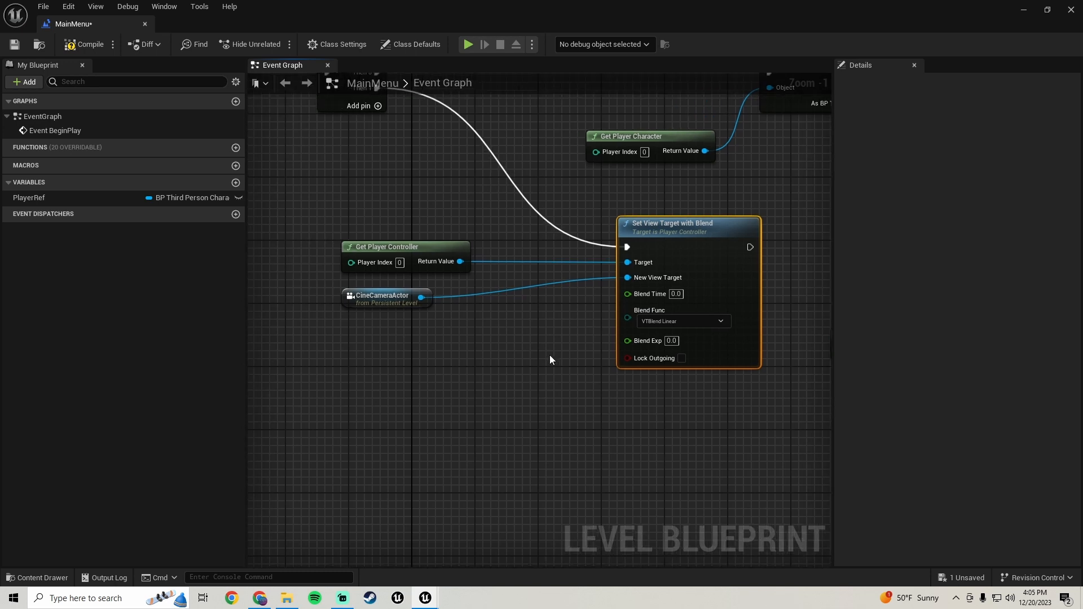
pyautogui.moveTo(634, 283); pyautogui.dragTo(633, 285)
pyautogui.moveTo(588, 306); pyautogui.dragTo(594, 341, button='right')
pyautogui.scroll(-1, 499, 312)
pyautogui.moveTo(446, 262); pyautogui.dragTo(430, 262, button='right')
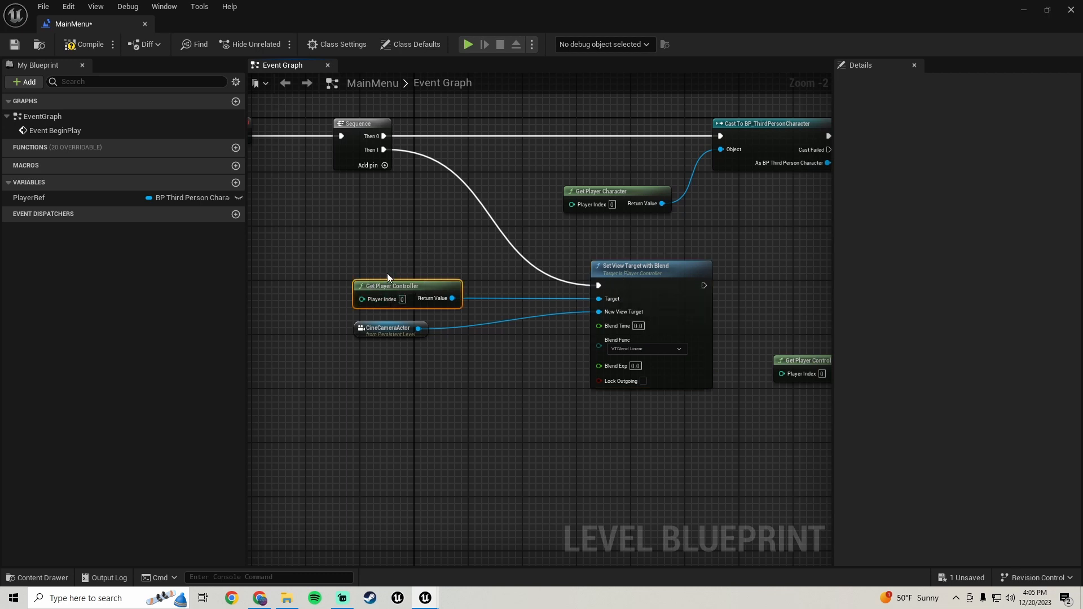
pyautogui.moveTo(604, 235); pyautogui.dragTo(702, 295)
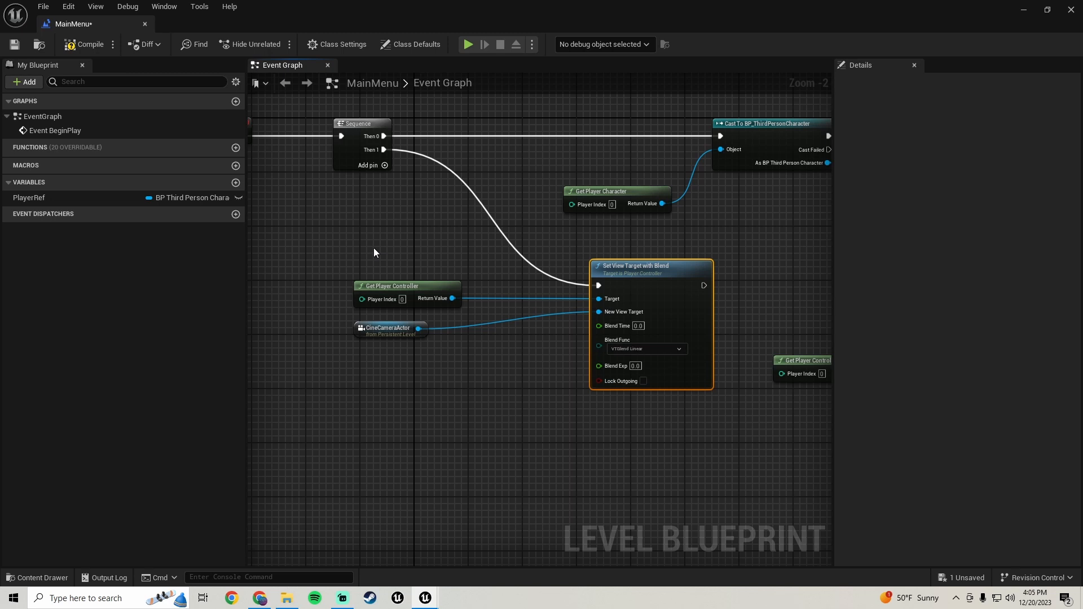
pyautogui.moveTo(379, 246); pyautogui.dragTo(638, 288)
pyautogui.moveTo(637, 286)
pyautogui.mouseDown()
pyautogui.moveTo(672, 273)
pyautogui.moveTo(672, 285)
pyautogui.moveTo(641, 288)
pyautogui.mouseUp()
pyautogui.moveTo(569, 227); pyautogui.dragTo(725, 286)
# Step: Add a Set Movement Mode node, searching for it from the duplicated Get Player Controller's return value
pyautogui.moveTo(745, 278); pyautogui.dragTo(440, 327, button='right')
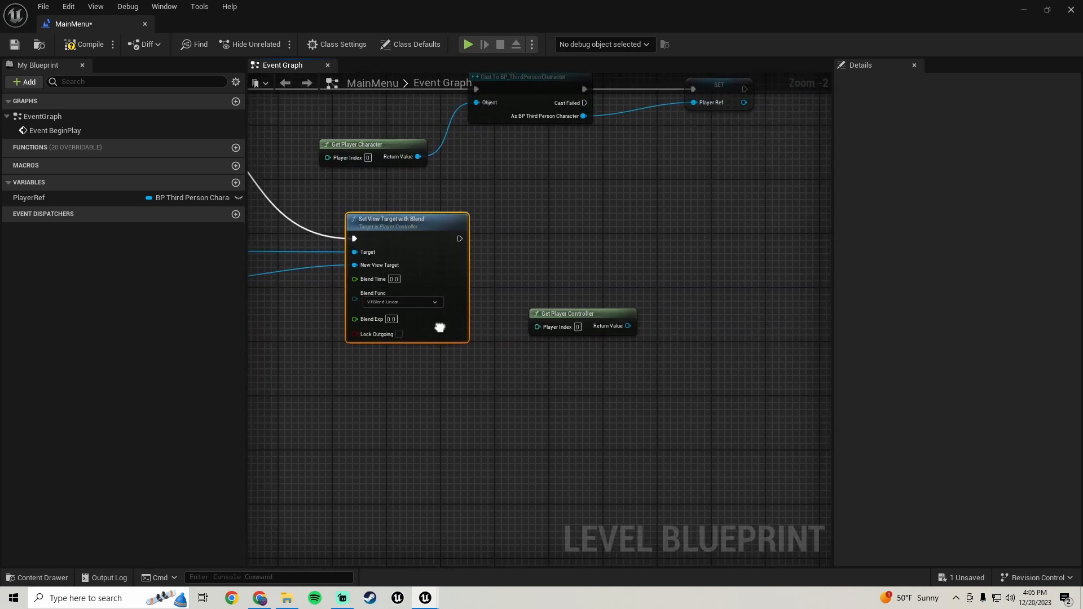
pyautogui.moveTo(555, 253); pyautogui.dragTo(483, 269, button='right')
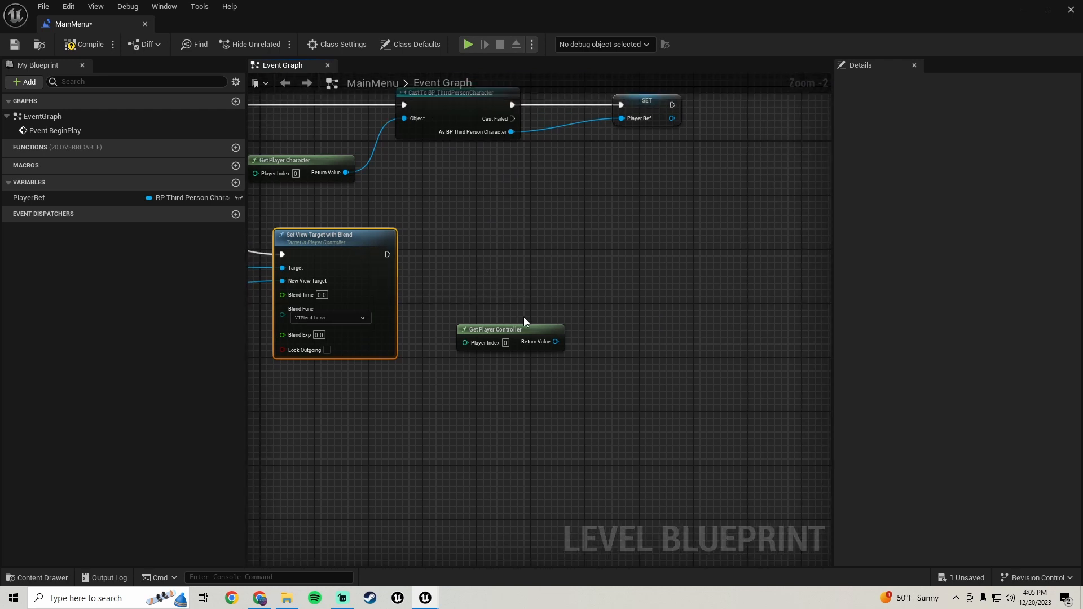
pyautogui.moveTo(514, 334); pyautogui.dragTo(582, 291)
pyautogui.write('set movement mo')
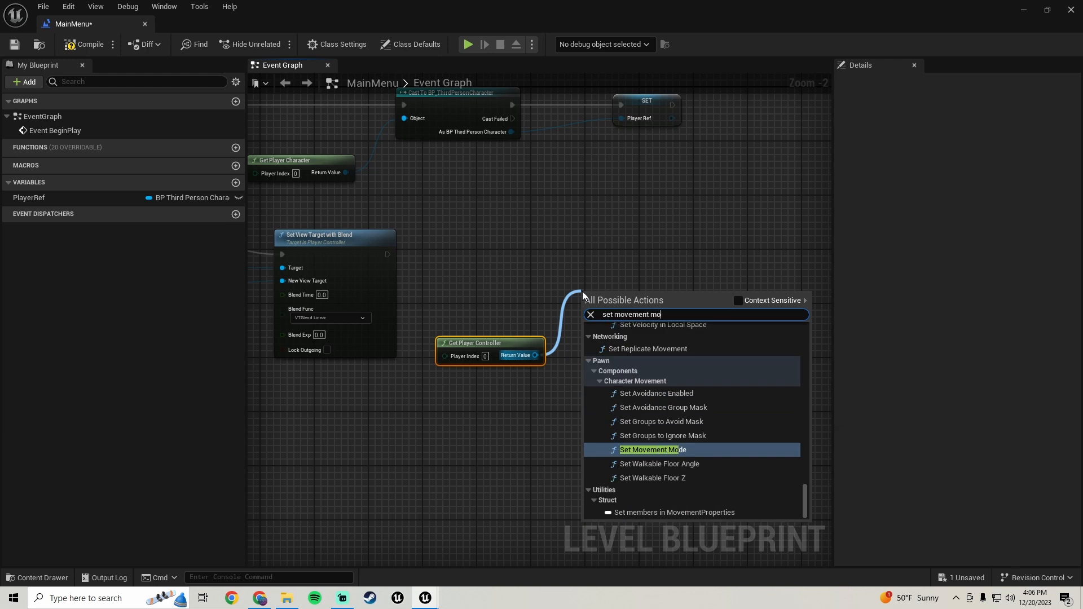
pyautogui.click(641, 450)
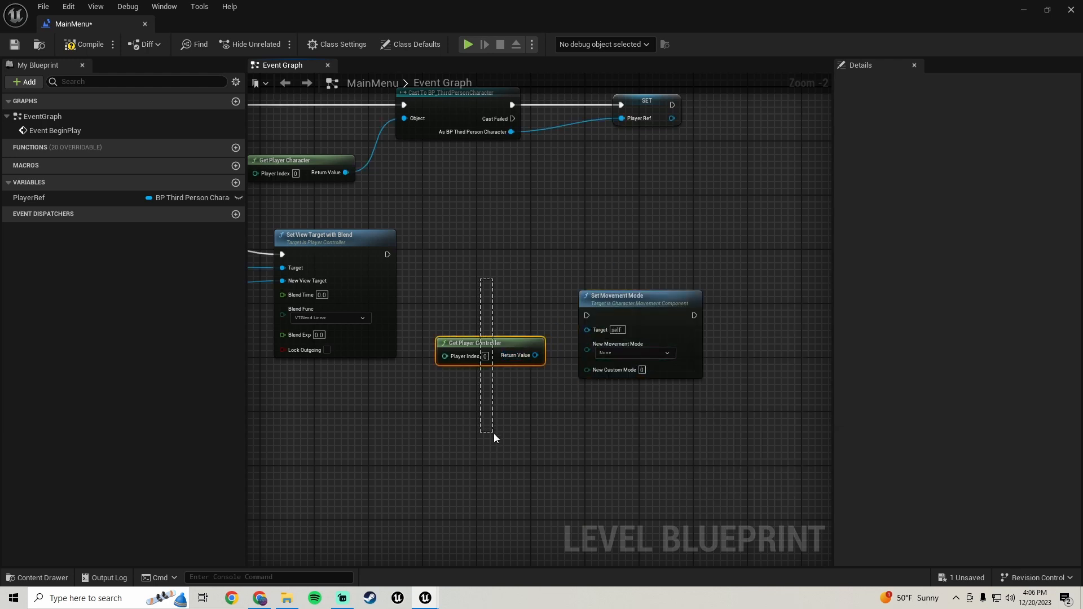
# Step: Delete the duplicated Get Player Controller and place a getter for the PlayerRef variable below Set View Target with Blend
pyautogui.moveTo(493, 433); pyautogui.dragTo(493, 434)
pyautogui.press('Delete')
pyautogui.moveTo(47, 197); pyautogui.dragTo(393, 426)
pyautogui.click(413, 439)
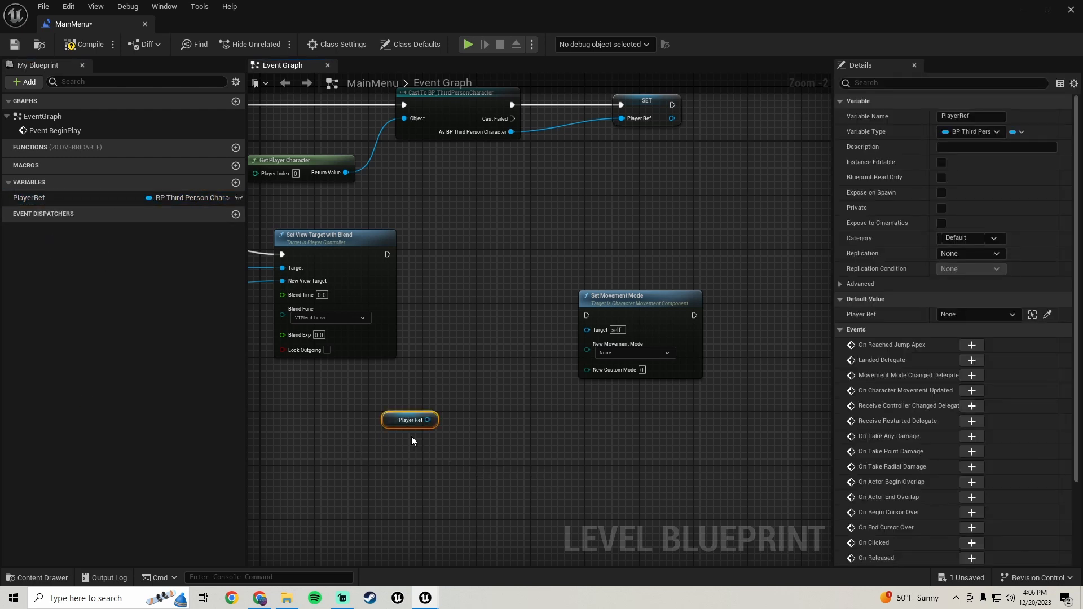
# Step: Delete the unconnected Set Movement Mode node and add a new one from the Player Ref getter's output
pyautogui.moveTo(584, 228); pyautogui.dragTo(611, 395)
pyautogui.press('Delete')
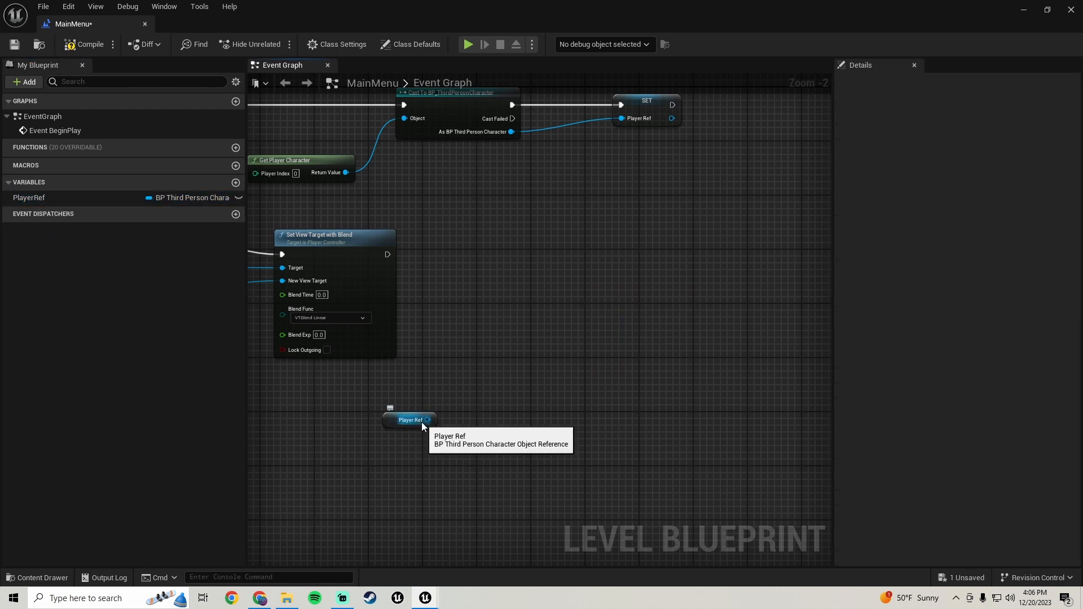
pyautogui.moveTo(427, 420); pyautogui.dragTo(500, 346)
pyautogui.write('set move')
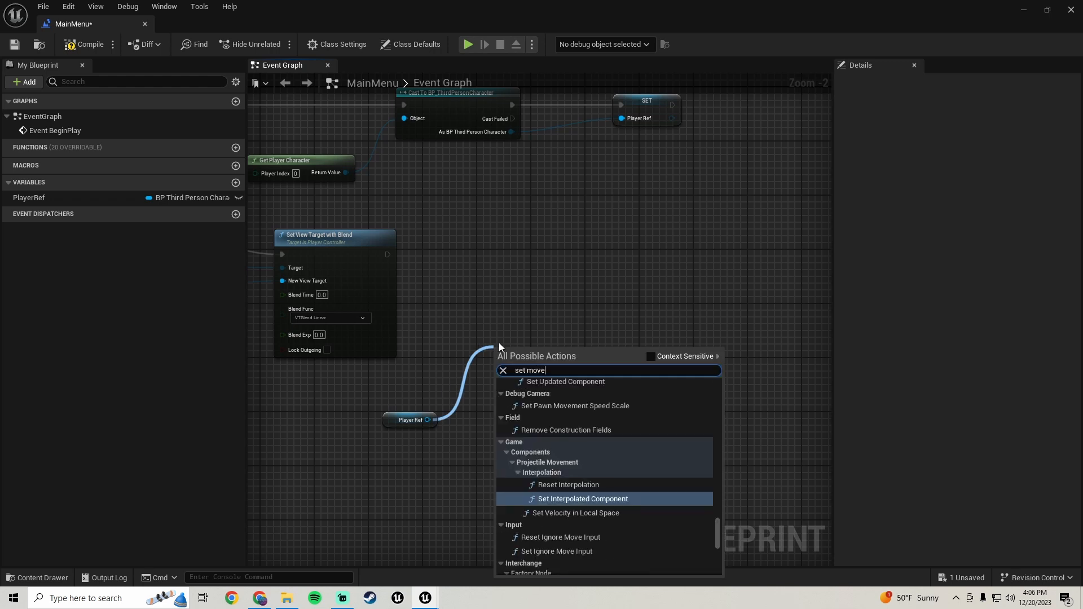
pyautogui.write('ment mode')
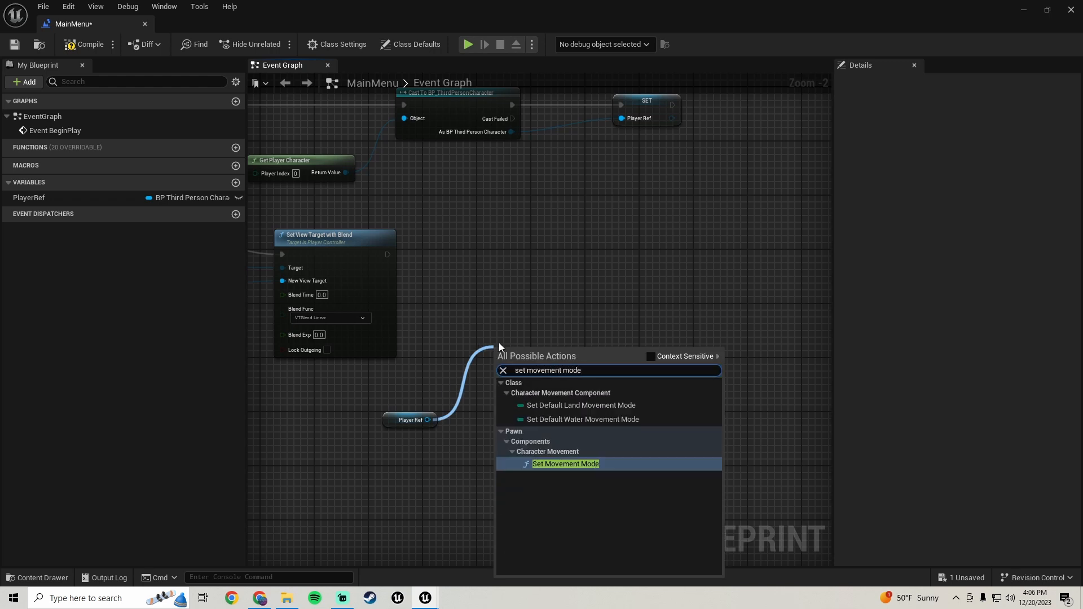
pyautogui.click(583, 466)
# Step: Move Set Movement Mode beyond Set View Target with Blend and align its Character Movement getter beside Player Ref below
pyautogui.moveTo(580, 348); pyautogui.dragTo(654, 295)
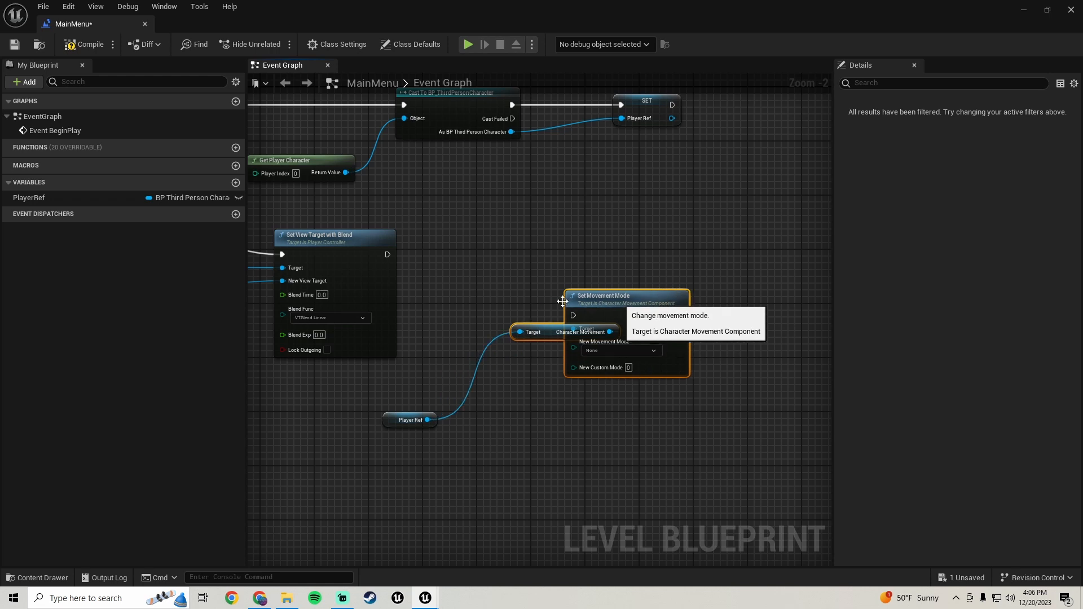
pyautogui.click(556, 300)
pyautogui.moveTo(551, 329); pyautogui.dragTo(505, 417)
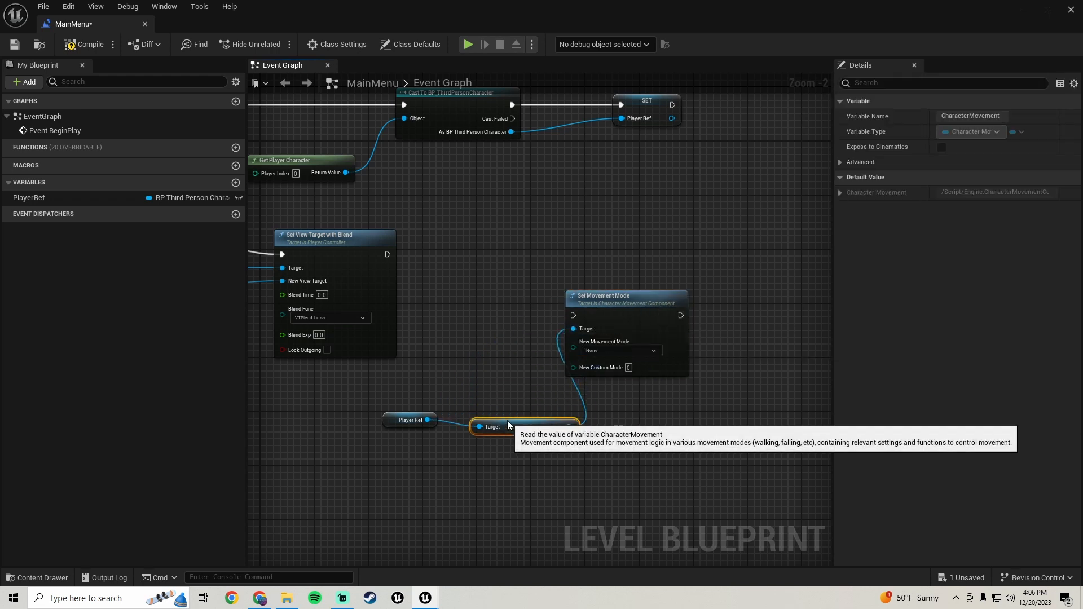
pyautogui.moveTo(354, 414); pyautogui.dragTo(354, 416)
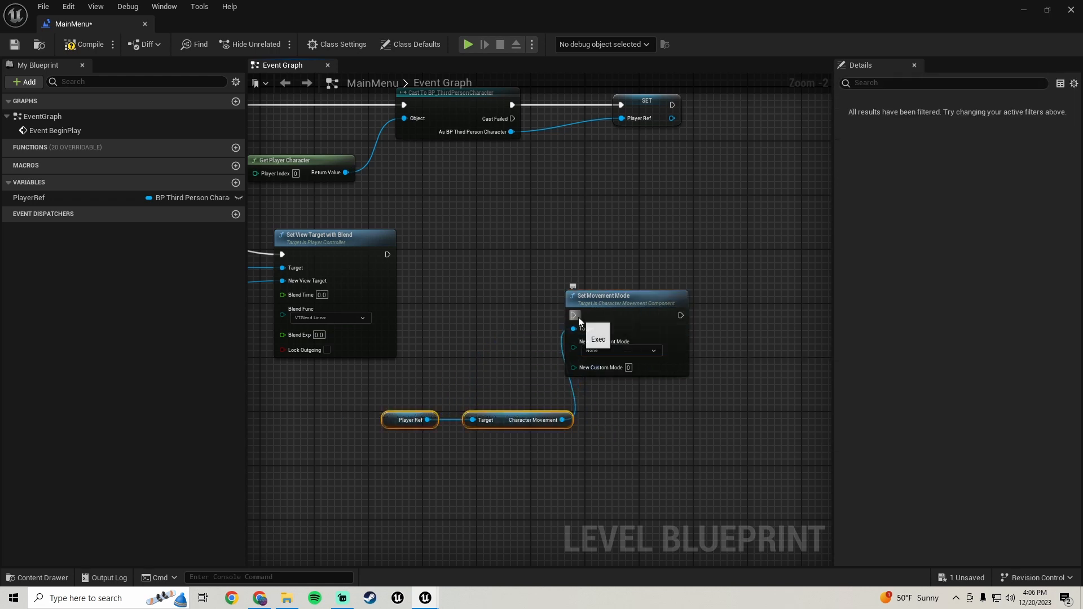
# Step: Connect Set View Target with Blend's execution output to Set Movement Mode, then tuck the Player Ref and Character Movement getters beneath Set View Target with Blend
pyautogui.moveTo(573, 315); pyautogui.dragTo(387, 254)
pyautogui.moveTo(622, 307); pyautogui.dragTo(621, 246)
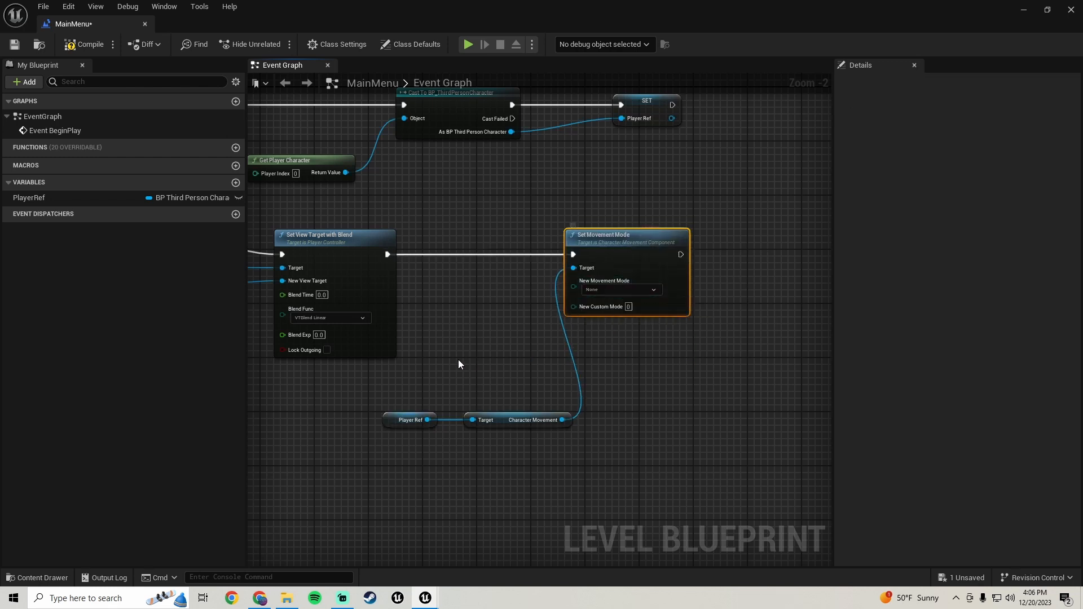
pyautogui.moveTo(508, 379); pyautogui.dragTo(631, 378, button='right')
pyautogui.moveTo(476, 428); pyautogui.dragTo(406, 373)
pyautogui.scroll(-1, 435, 392)
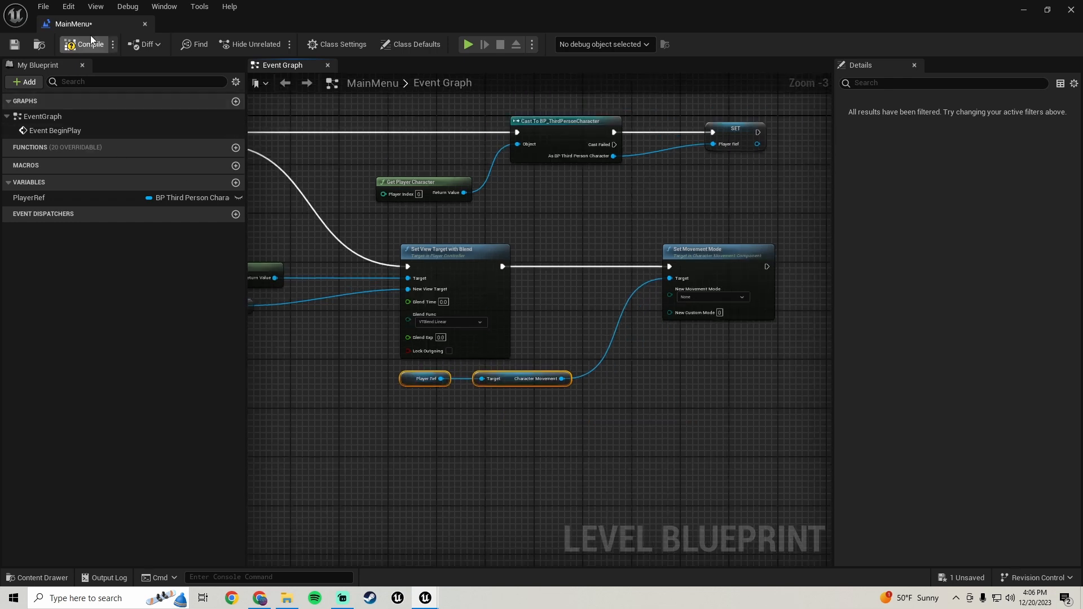
# Step: Save the Level Blueprint and play-test the MainMenu level twice in the level editor
pyautogui.click(14, 44)
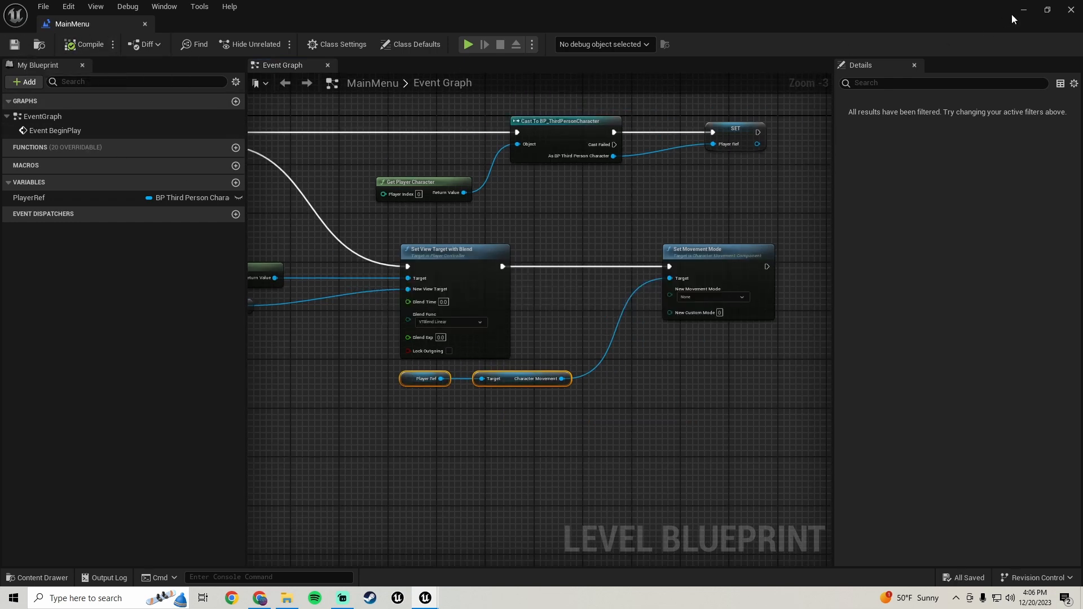
pyautogui.click(1023, 10)
pyautogui.click(275, 44)
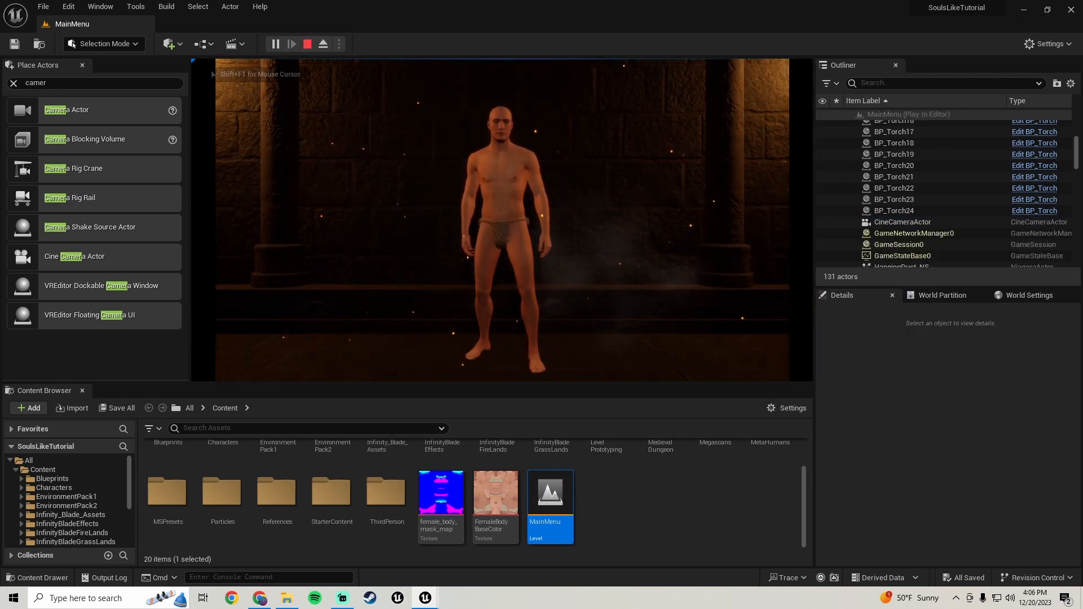
pyautogui.press('Escape')
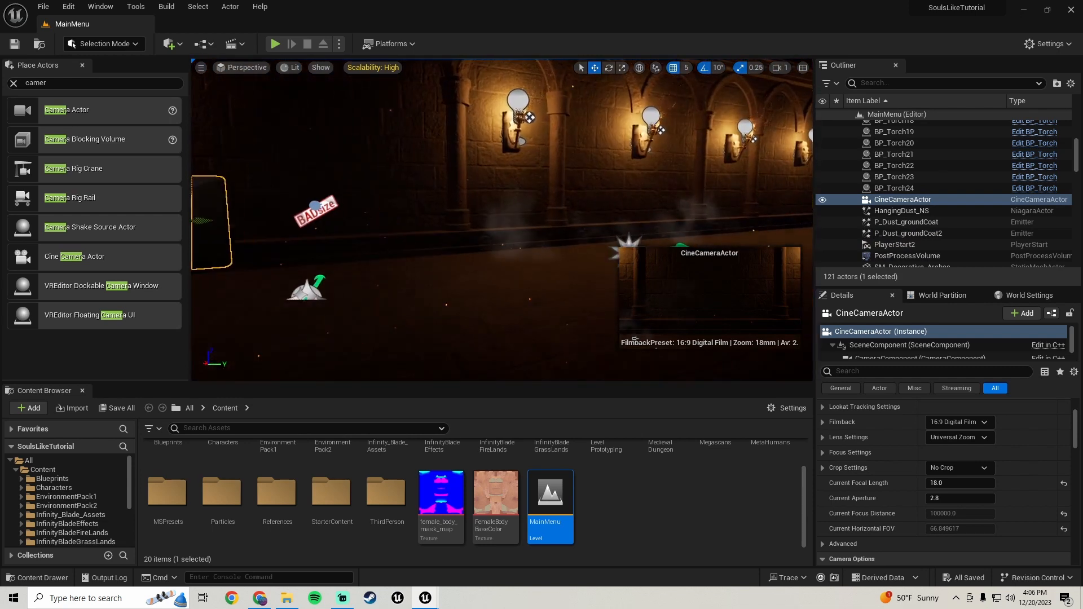
pyautogui.click(275, 44)
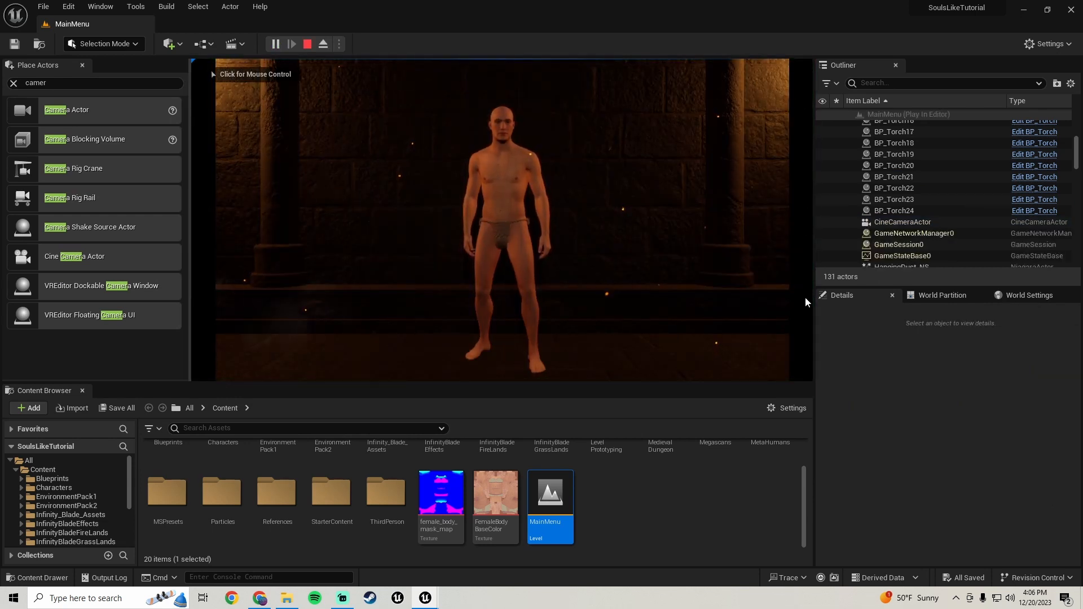
pyautogui.press('Escape')
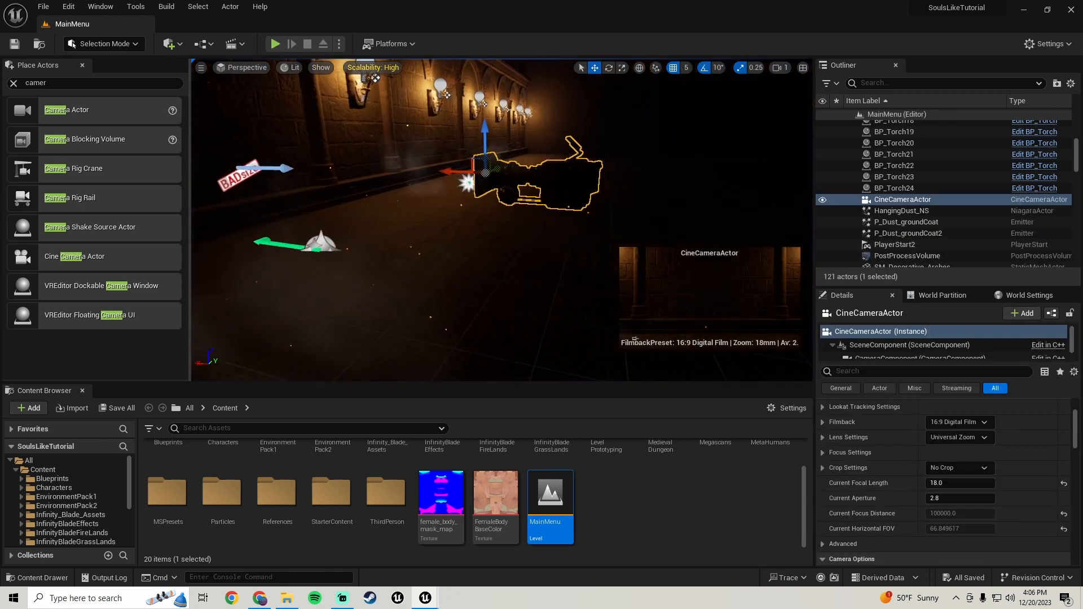
# Step: Turn off Constrain Aspect Ratio in the CineCameraActor's camera options
pyautogui.click(468, 183)
pyautogui.moveTo(467, 182); pyautogui.dragTo(373, 183, button='right')
pyautogui.click(612, 197)
pyautogui.moveTo(612, 197); pyautogui.dragTo(663, 259, button='right')
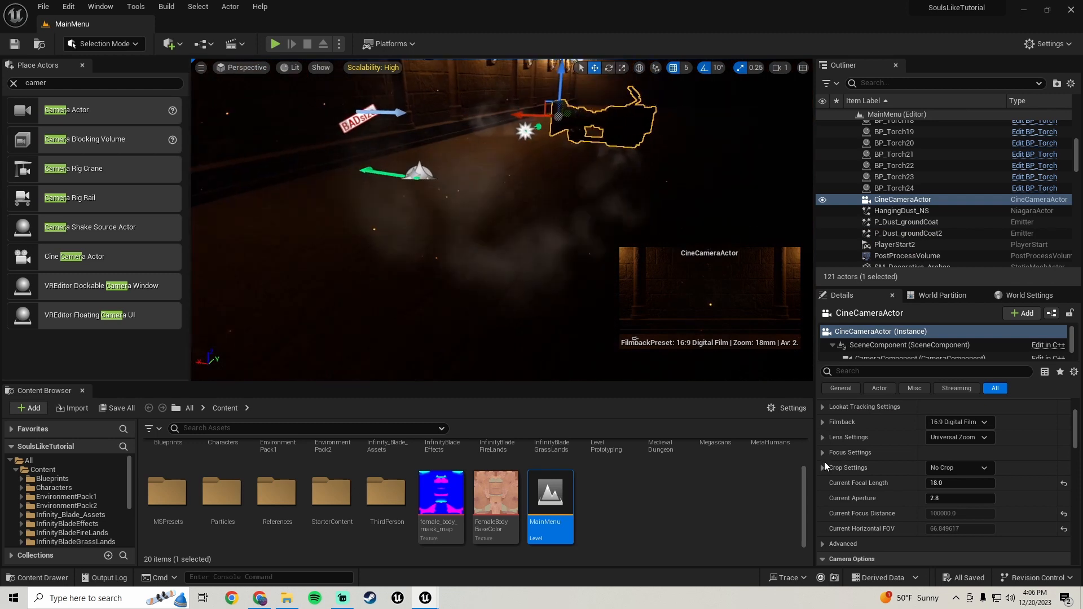
pyautogui.scroll(-3, 852, 452)
pyautogui.scroll(-1, 853, 453)
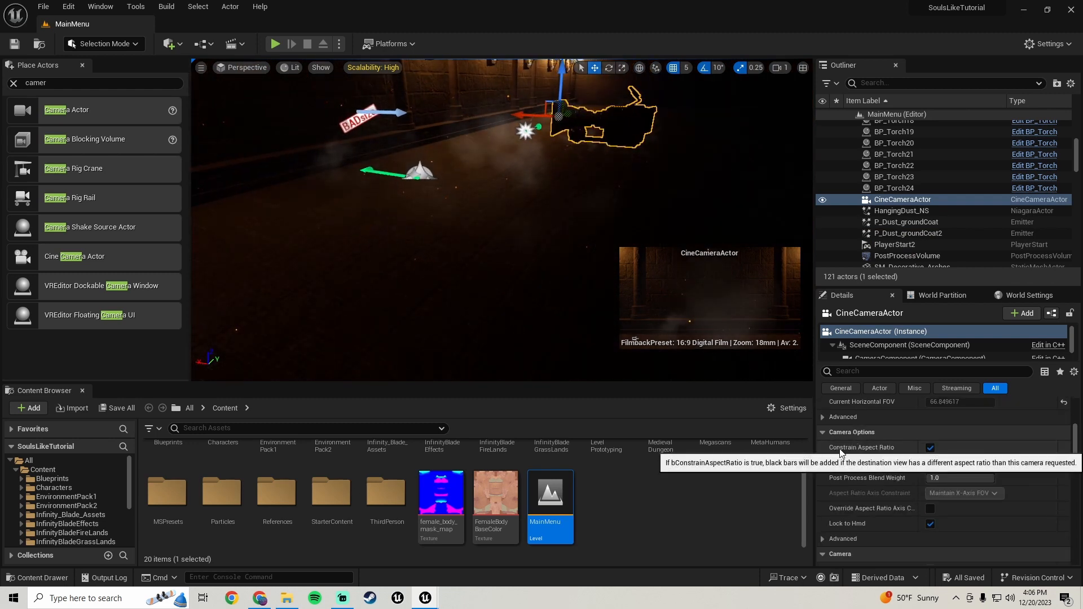
pyautogui.click(930, 448)
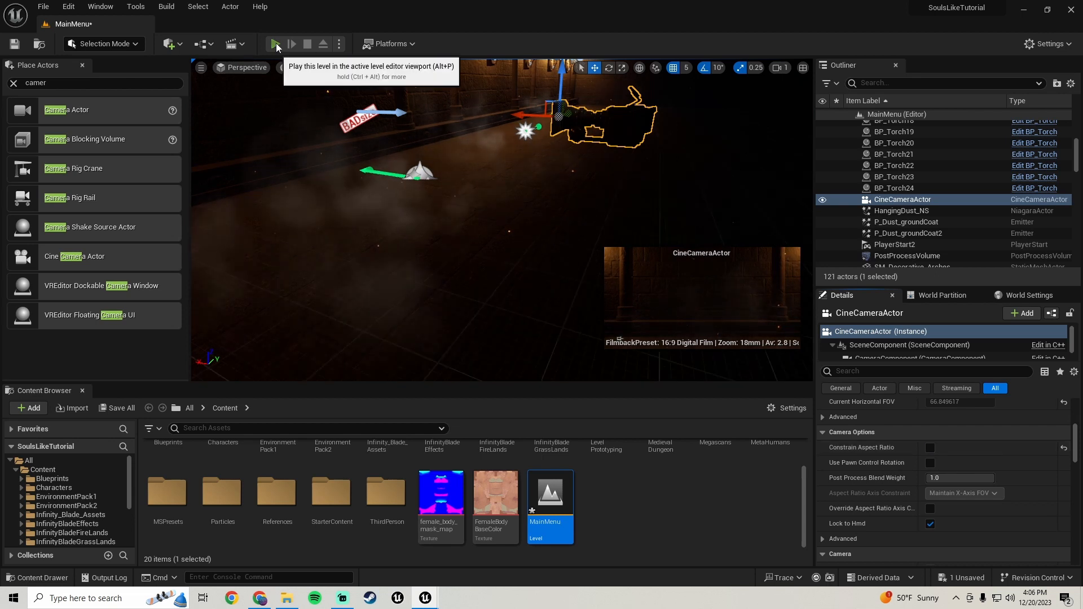
# Step: Play-test the level with the changed camera setting and save the MainMenu asset
pyautogui.click(276, 44)
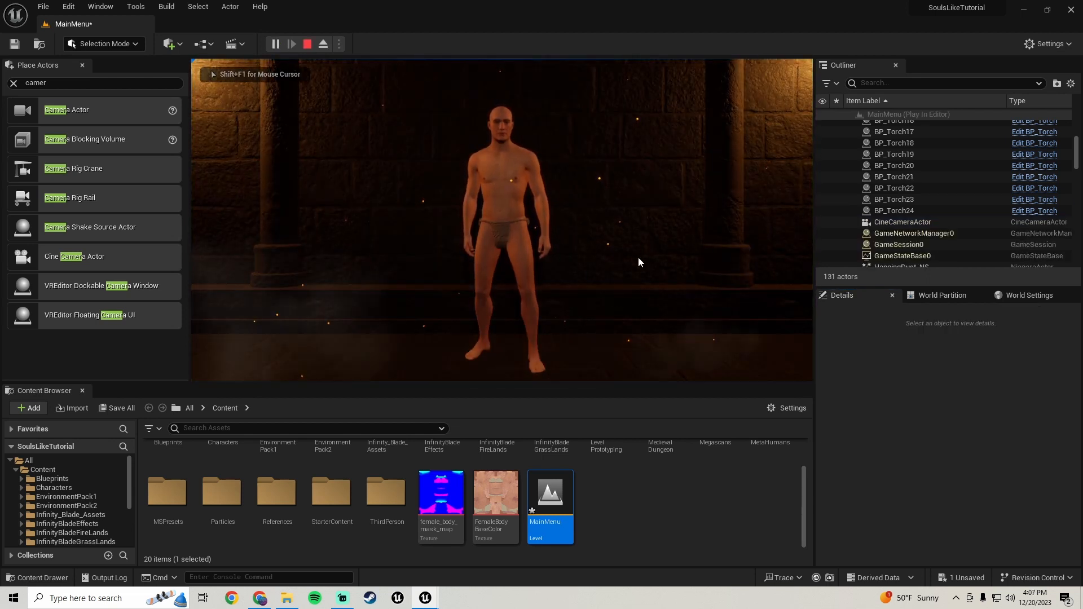
pyautogui.press('Escape')
pyautogui.moveTo(639, 263); pyautogui.dragTo(468, 321, button='right')
pyautogui.click(117, 410)
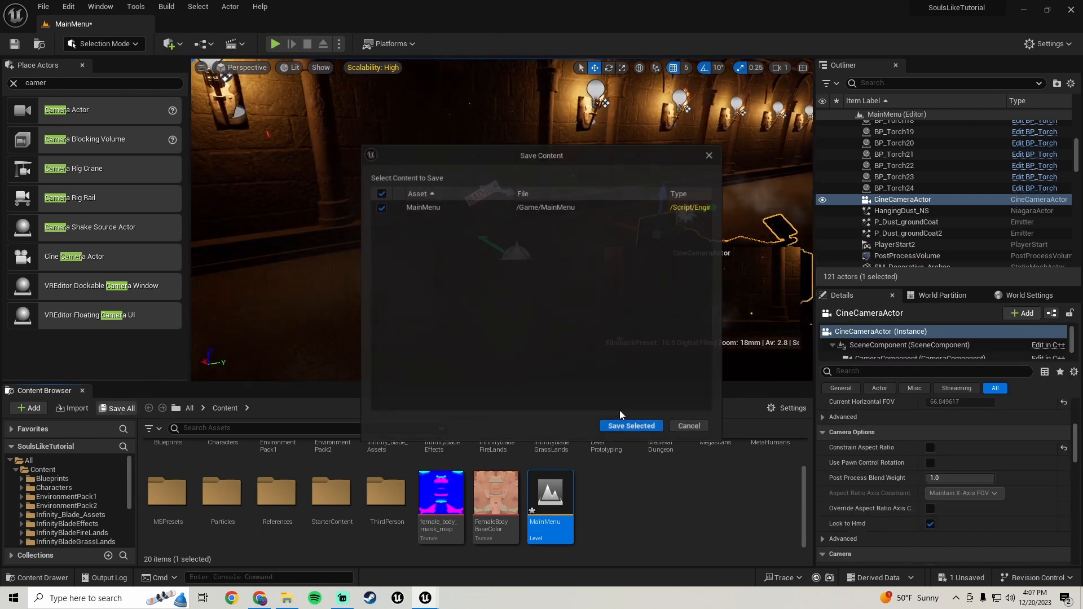
pyautogui.click(625, 426)
# Step: Reopen the MainMenu Level Blueprint and shift the camera-switch and movement-mode node group farther from the Sequence node
pyautogui.moveTo(564, 282); pyautogui.dragTo(502, 314, button='right')
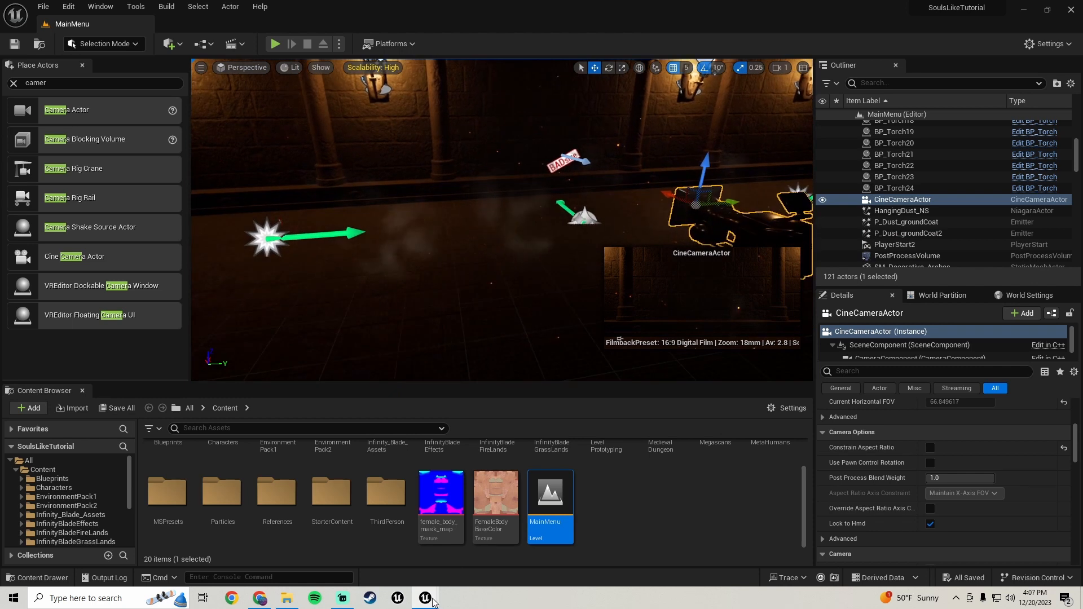
pyautogui.moveTo(433, 602)
pyautogui.click(462, 559)
pyautogui.scroll(-4, 552, 346)
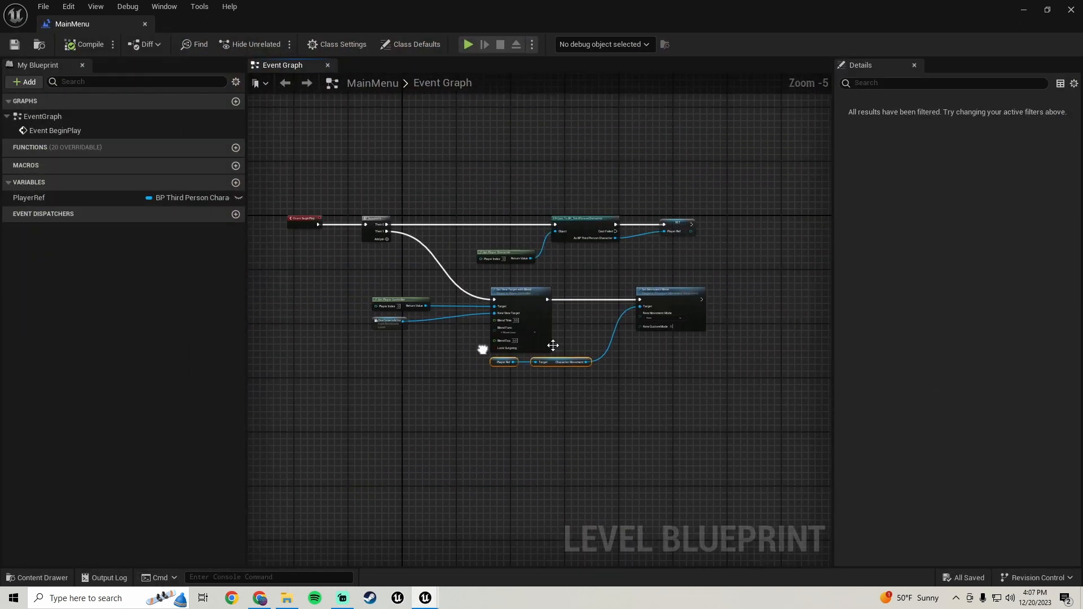
pyautogui.moveTo(833, 302); pyautogui.dragTo(900, 300)
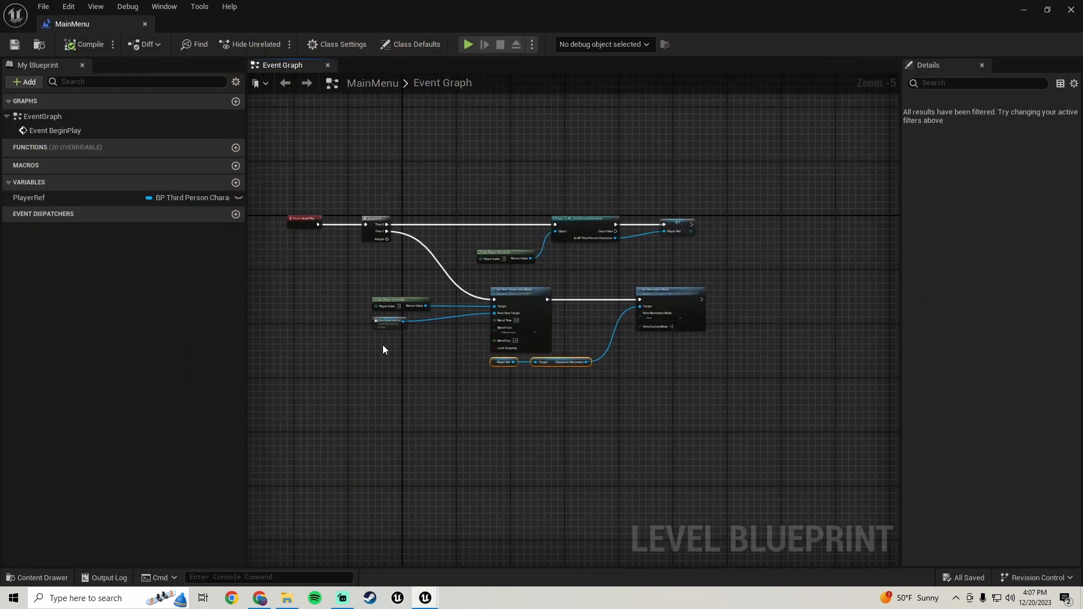
pyautogui.scroll(2, 382, 346)
pyautogui.scroll(-1, 479, 346)
pyautogui.moveTo(680, 416); pyautogui.dragTo(798, 392, button='right')
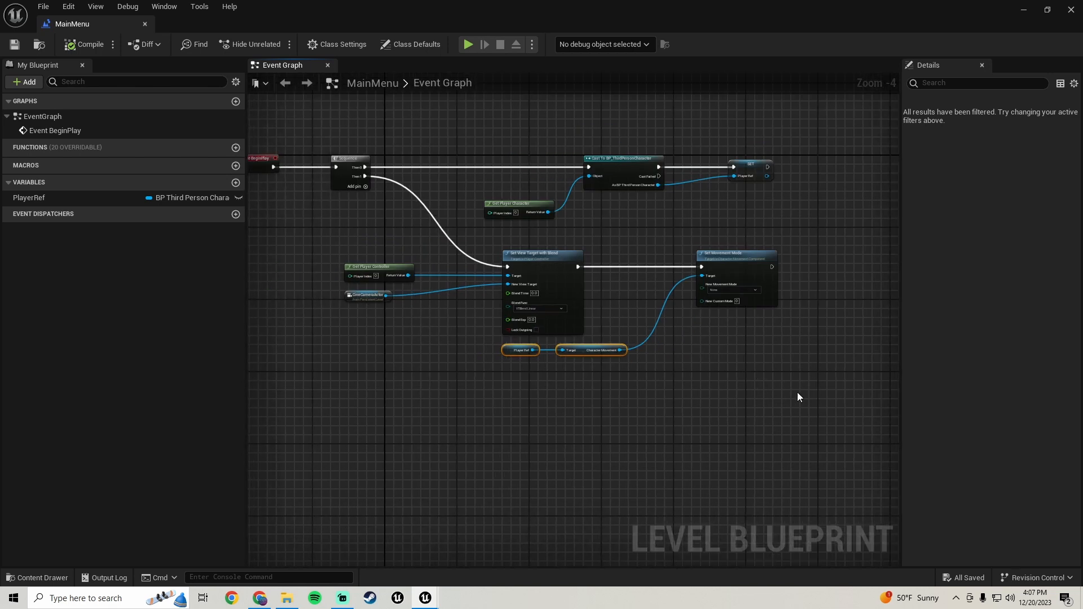
pyautogui.moveTo(797, 392); pyautogui.dragTo(394, 278)
pyautogui.moveTo(517, 286); pyautogui.dragTo(585, 286)
# Step: Add a third output pin to the Sequence node and save the MainMenu level from the level editor
pyautogui.click(366, 187)
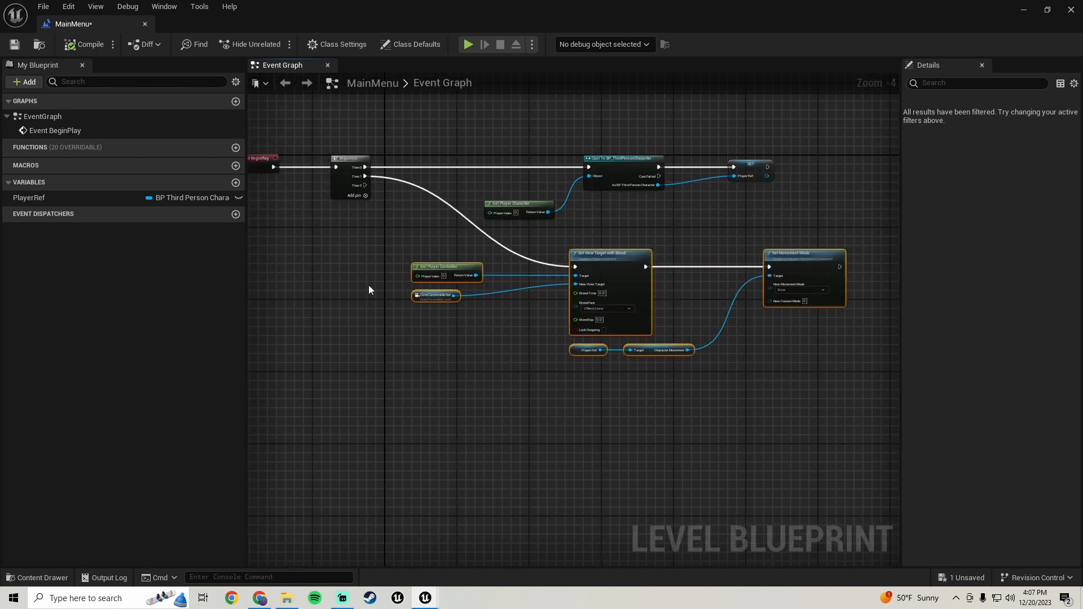
pyautogui.moveTo(367, 286)
pyautogui.mouseDown(button='right')
pyautogui.moveTo(429, 304)
pyautogui.moveTo(380, 299)
pyautogui.mouseUp(button='right')
pyautogui.click(1019, 11)
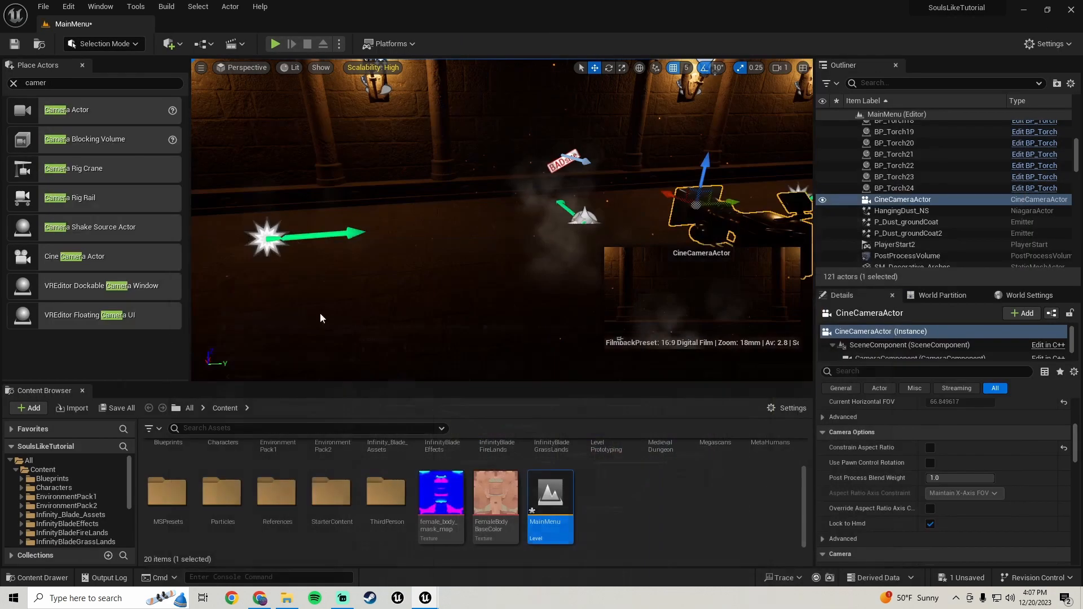
pyautogui.click(116, 408)
pyautogui.click(632, 427)
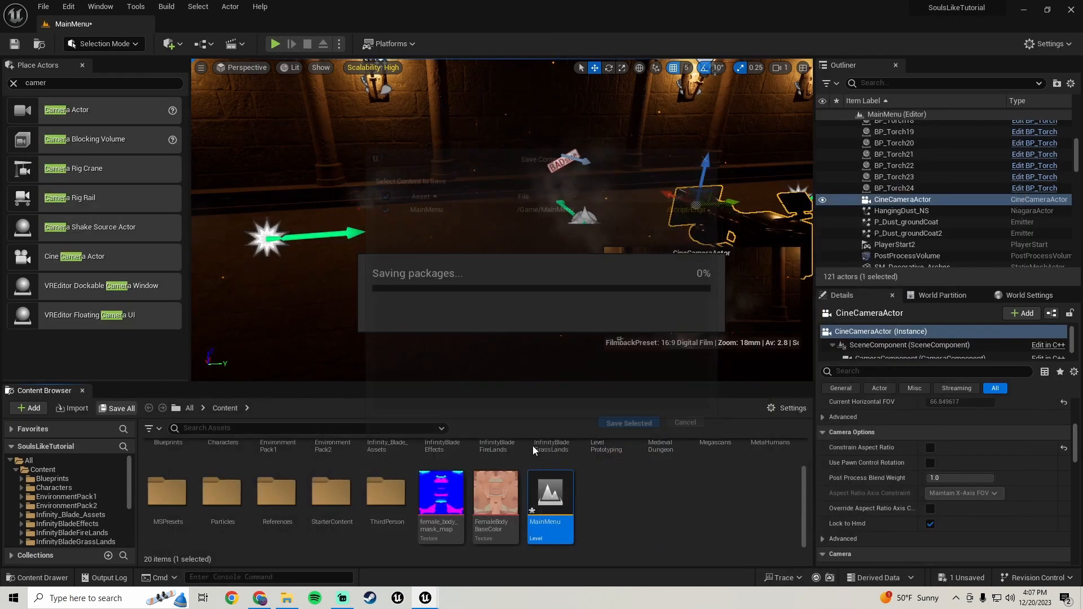
# Step: Create a folder named Widgets inside the project's Blueprints content folder
pyautogui.click(43, 470)
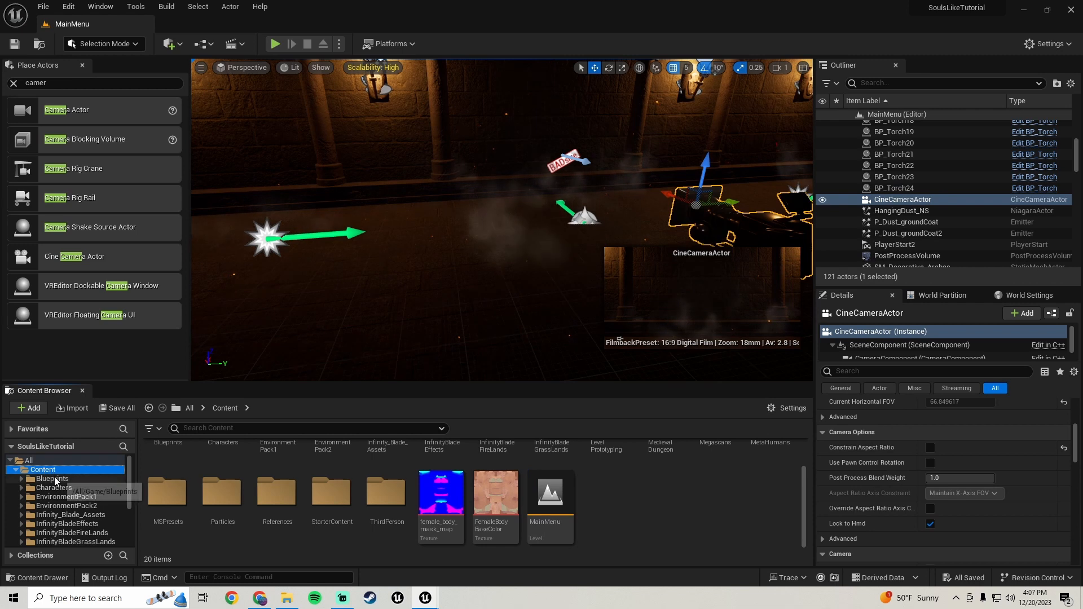
pyautogui.click(45, 479)
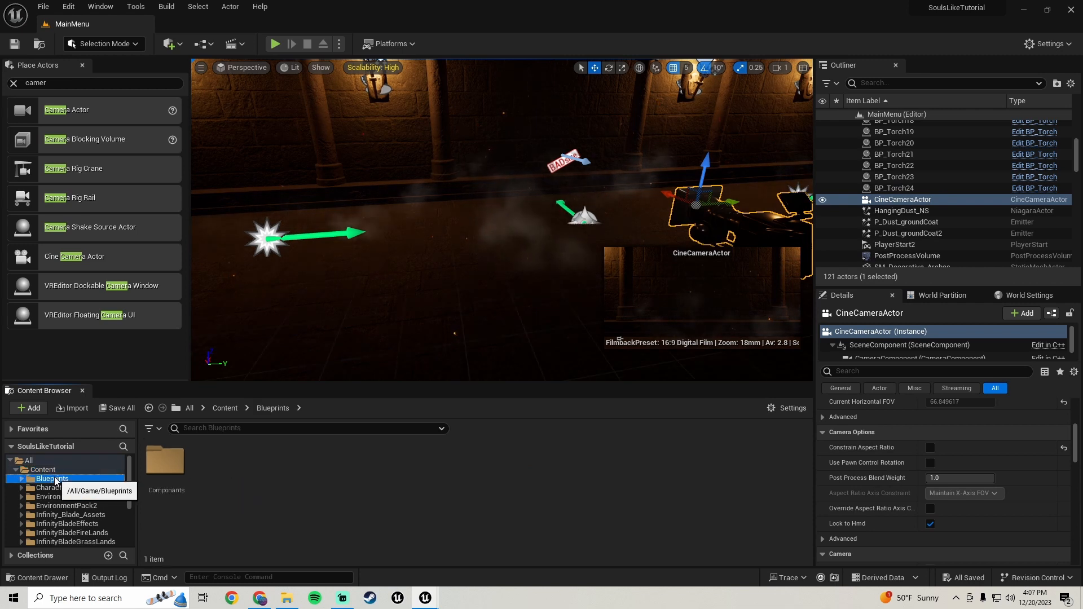
pyautogui.rightClick(230, 488)
pyautogui.click(272, 116)
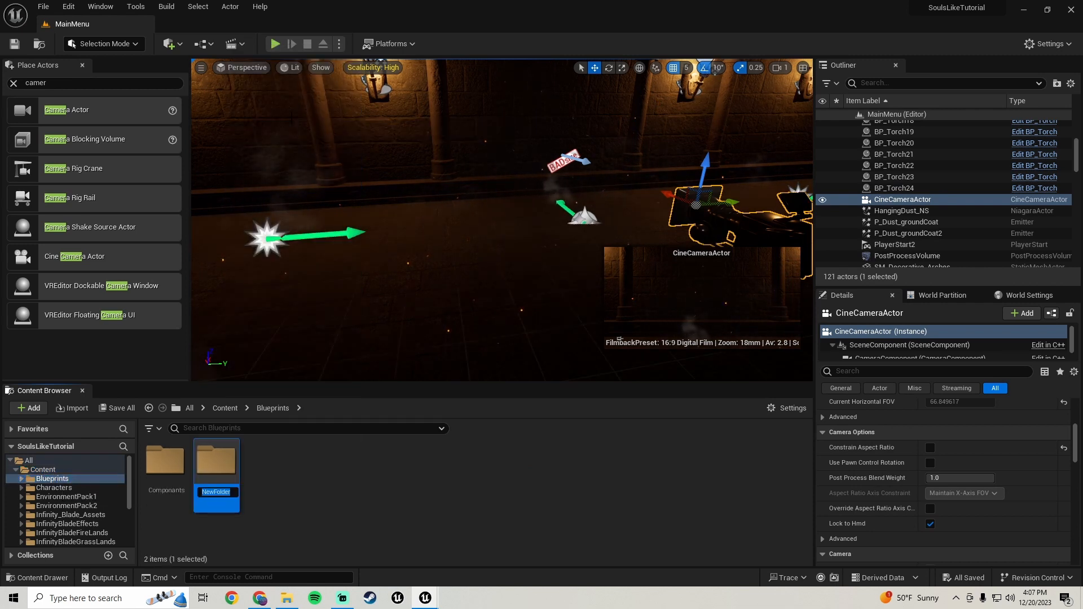
pyautogui.write('Widgets')
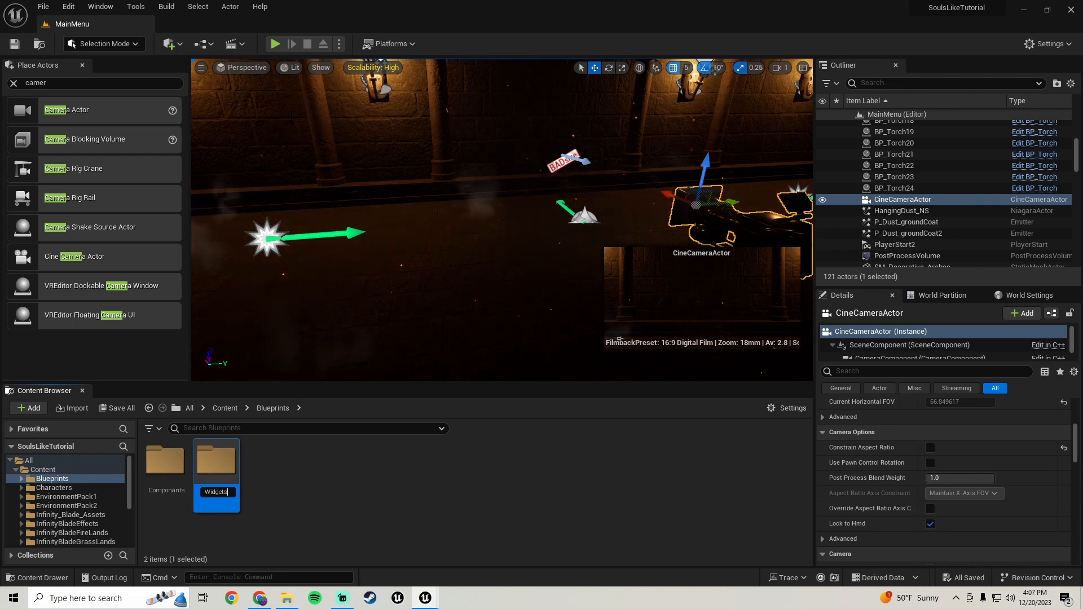
pyautogui.press('Return')
# Step: Create a Widget Blueprint named MainMenu_W inside the Widgets folder
pyautogui.doubleClick(222, 462)
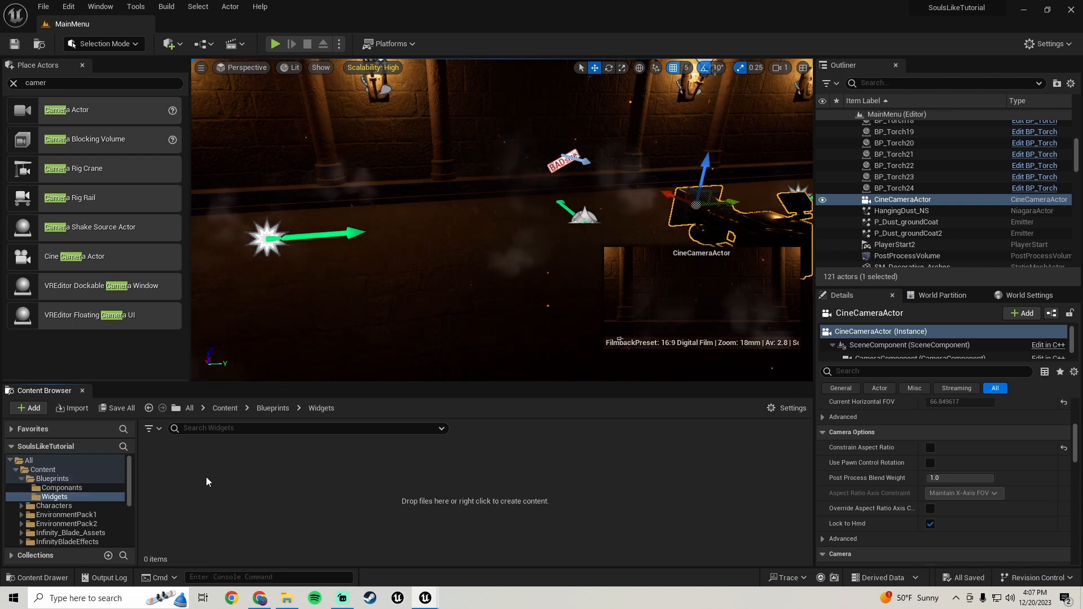
pyautogui.rightClick(200, 479)
pyautogui.moveTo(246, 468)
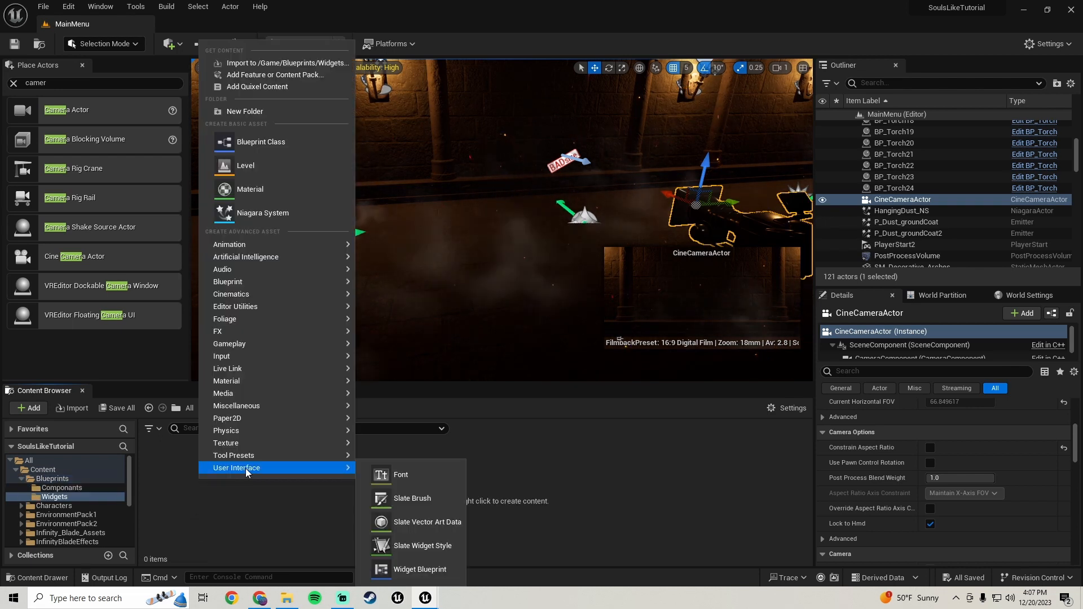
pyautogui.click(425, 569)
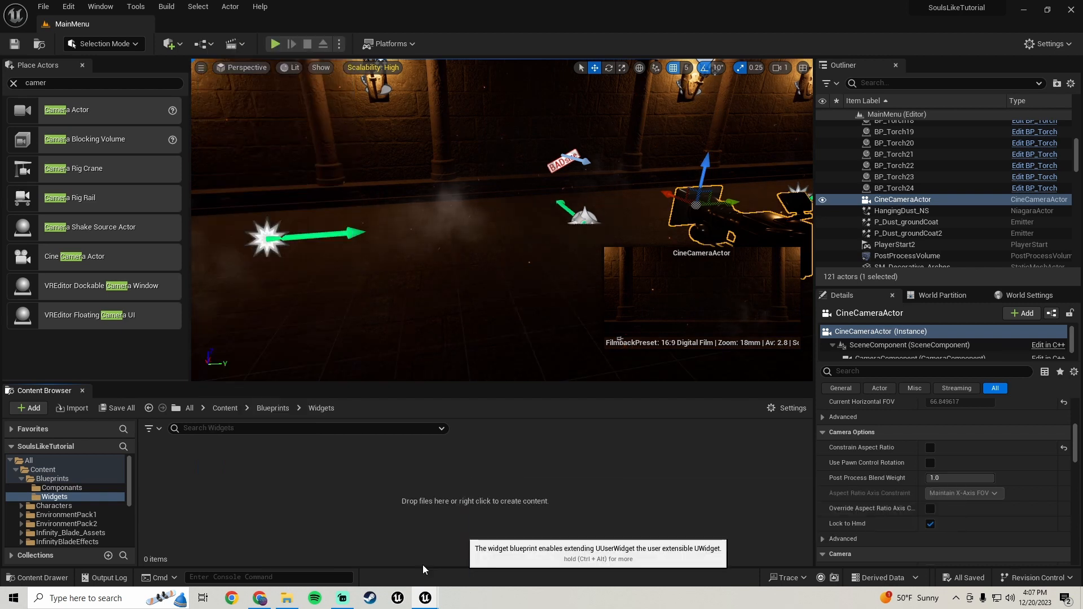
pyautogui.click(434, 218)
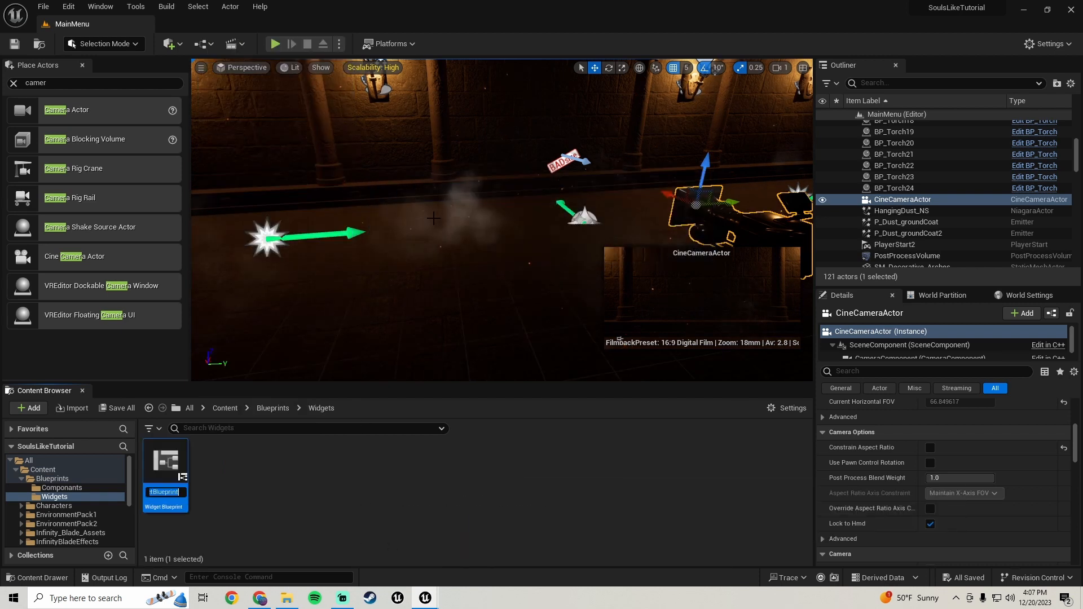
pyautogui.write('MainM')
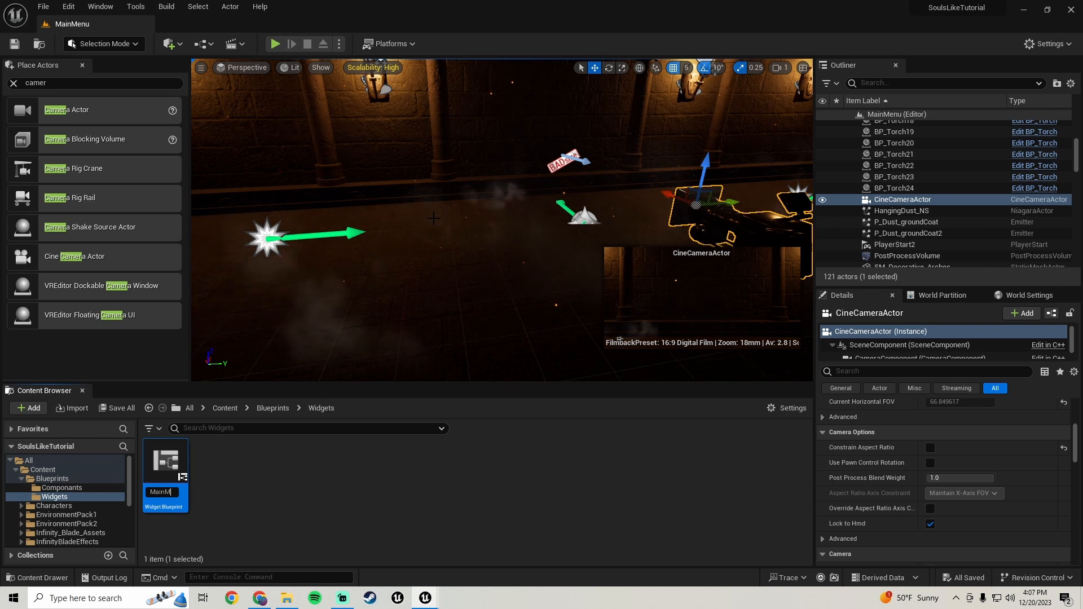
pyautogui.write('enu')
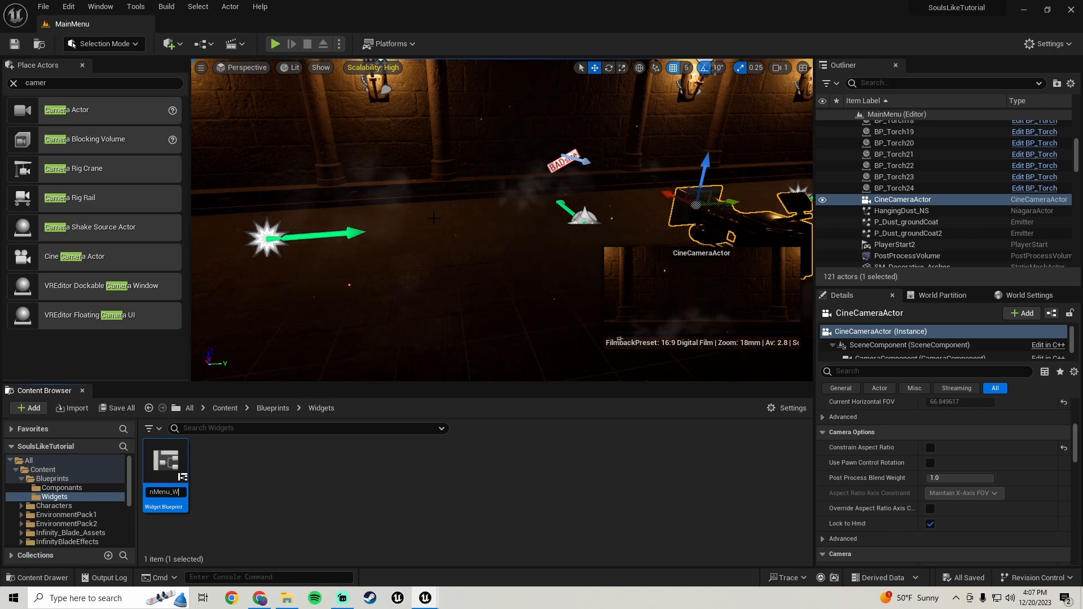
pyautogui.write('_W')
pyautogui.press('Return')
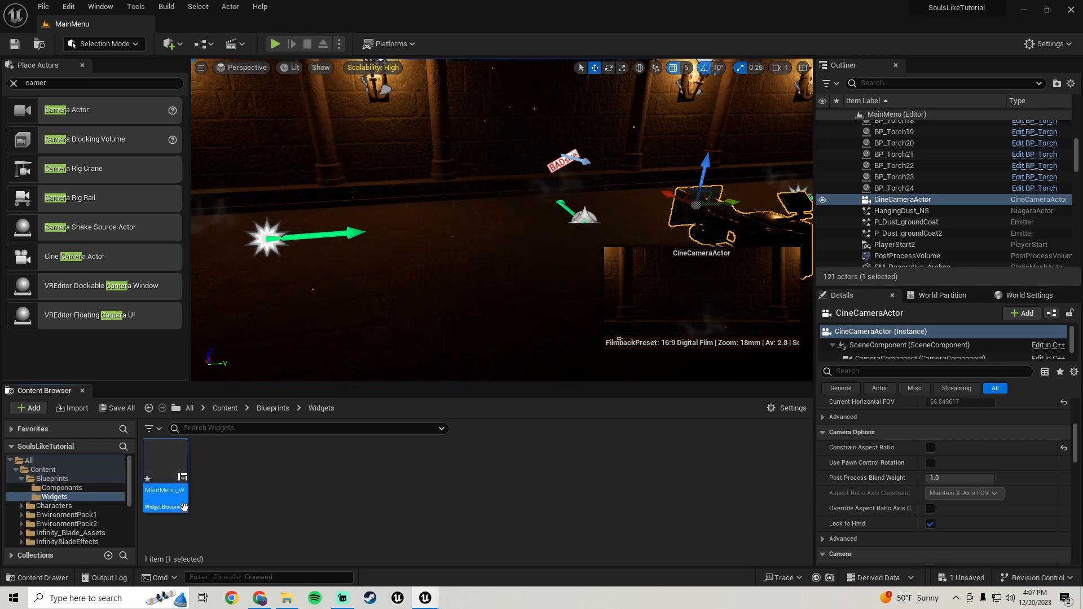
# Step: Open the MainMenu_W widget and add a Canvas Panel as its root element
pyautogui.doubleClick(165, 487)
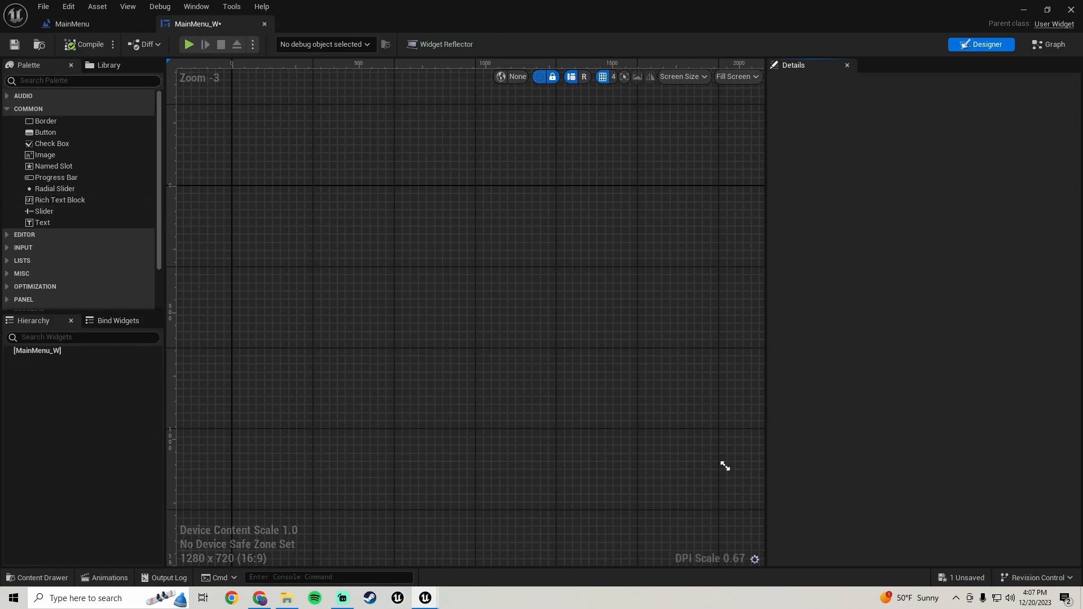
pyautogui.write('canvas')
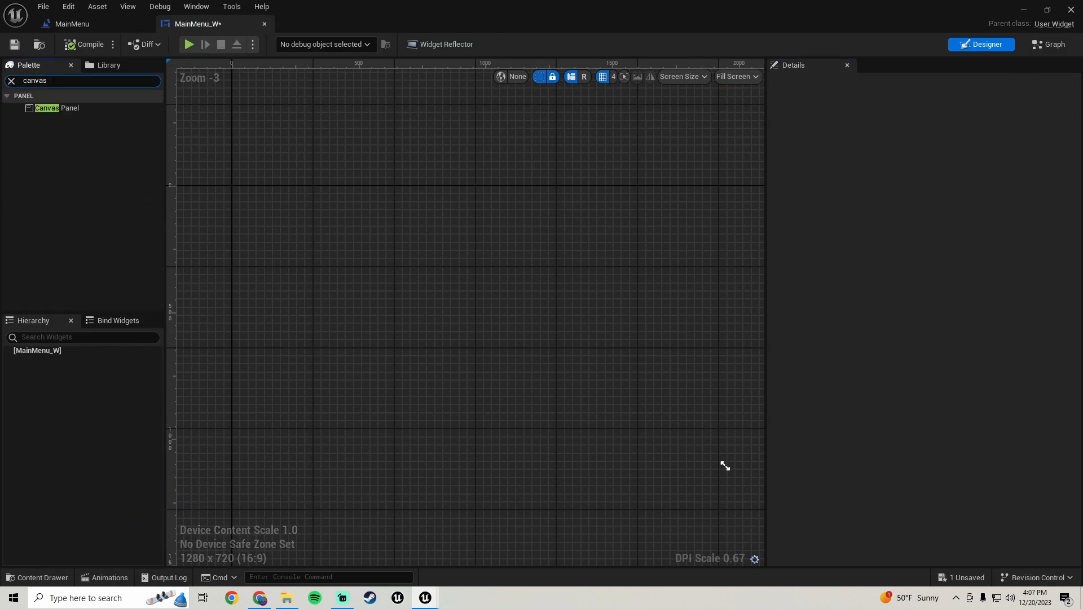
pyautogui.moveTo(63, 109); pyautogui.dragTo(44, 120)
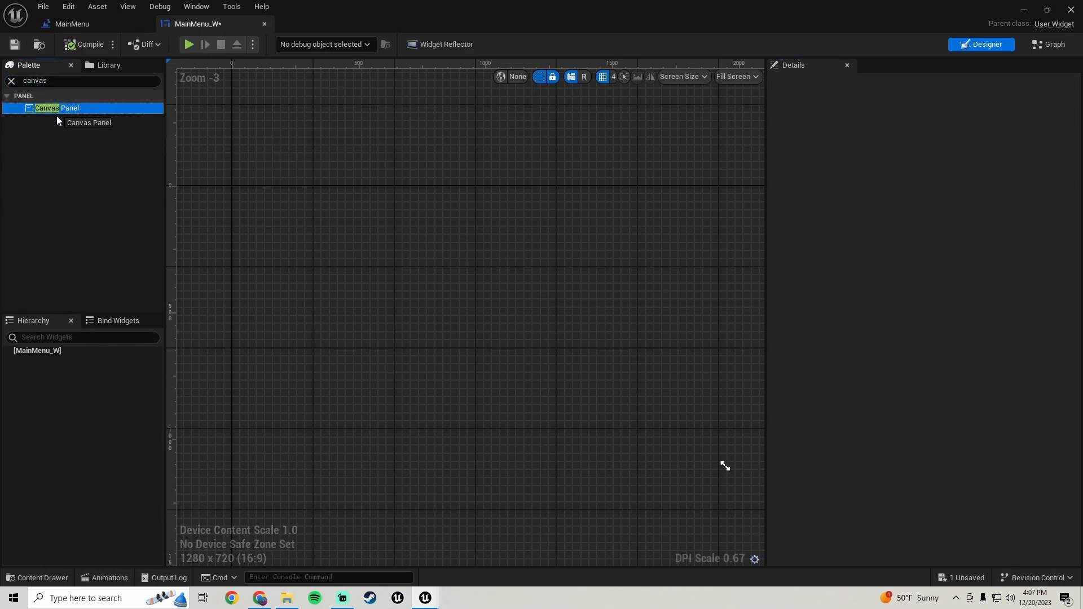
pyautogui.moveTo(41, 354); pyautogui.dragTo(41, 354)
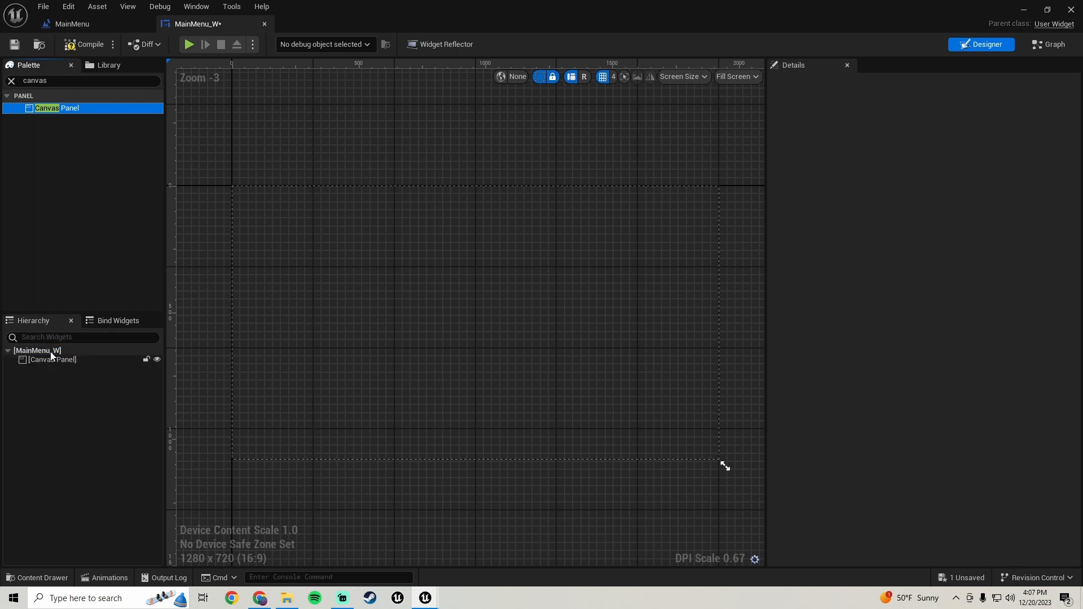
# Step: Add an Image widget as a child of the Canvas Panel
pyautogui.click(66, 82)
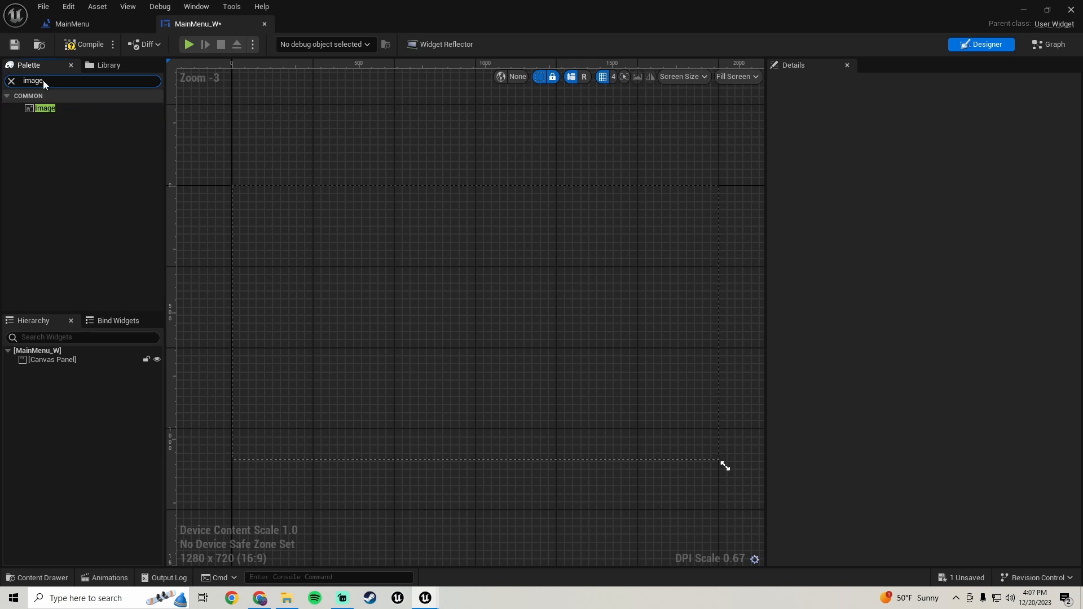
pyautogui.click(51, 110)
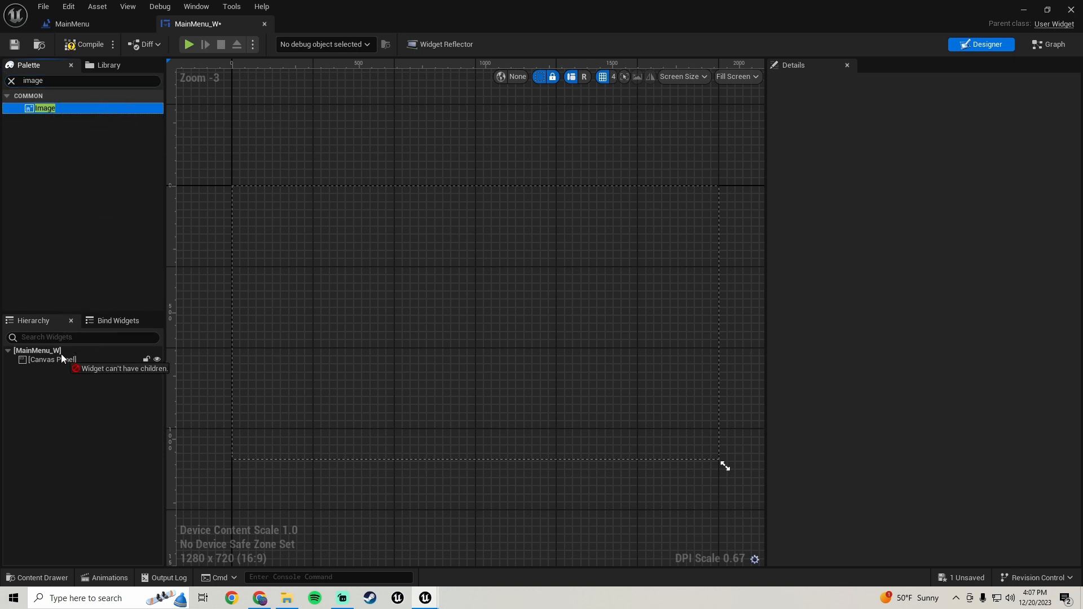
pyautogui.moveTo(61, 354); pyautogui.dragTo(60, 357)
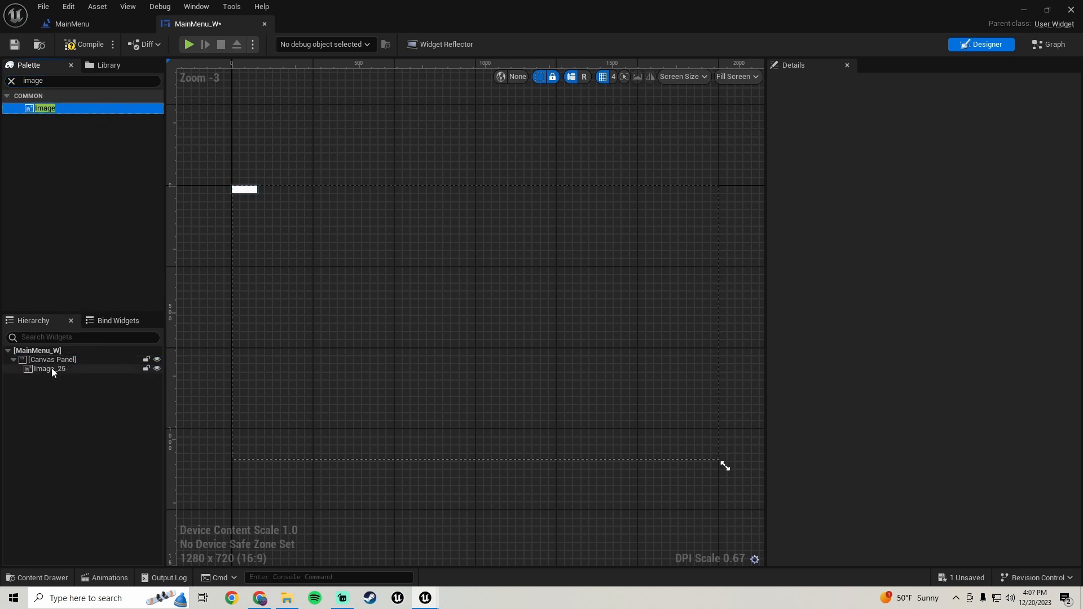
# Step: Stretch the image across the whole canvas with full-screen anchors and right and bottom offsets of 0
pyautogui.click(53, 368)
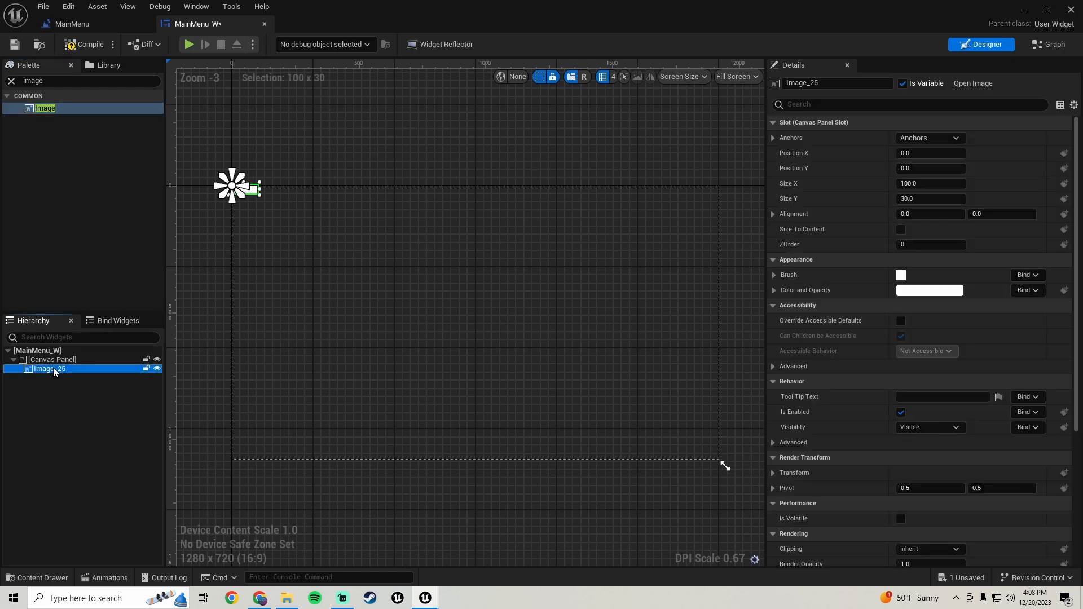
pyautogui.click(961, 139)
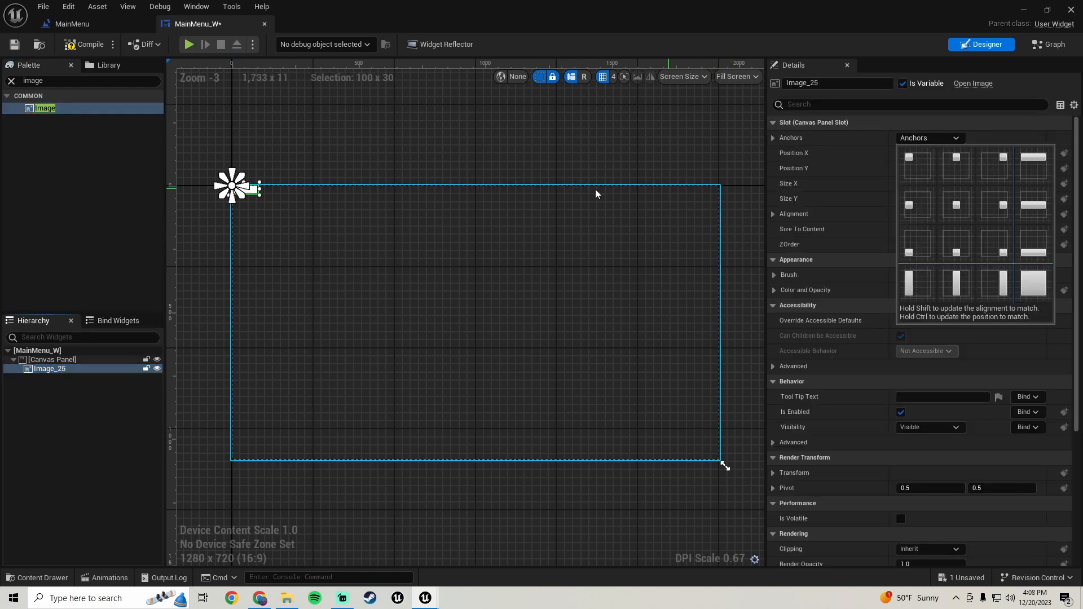
pyautogui.click(921, 138)
pyautogui.click(921, 137)
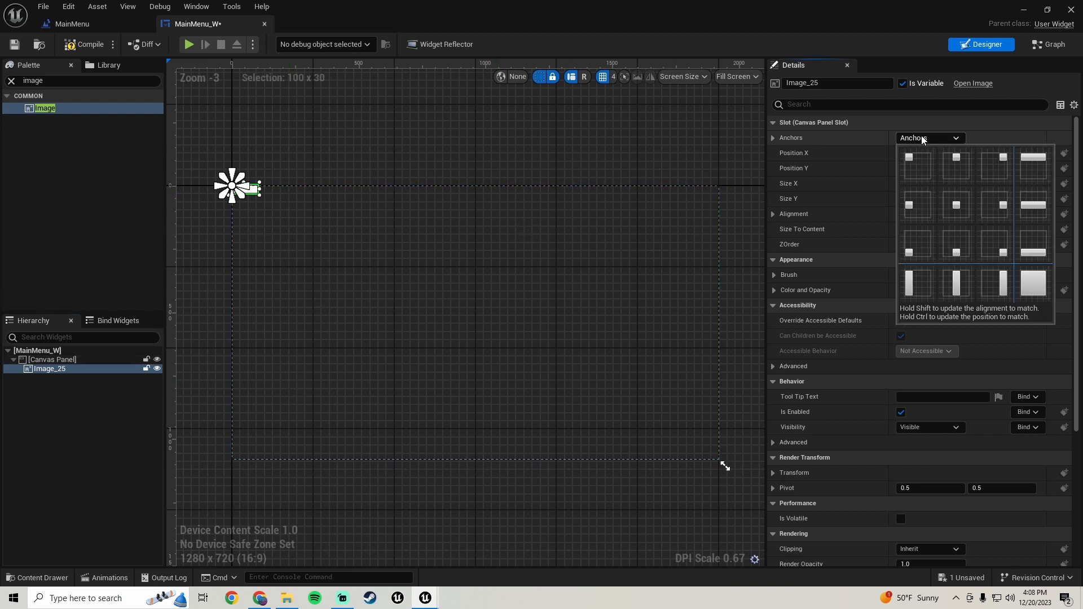
pyautogui.click(1033, 290)
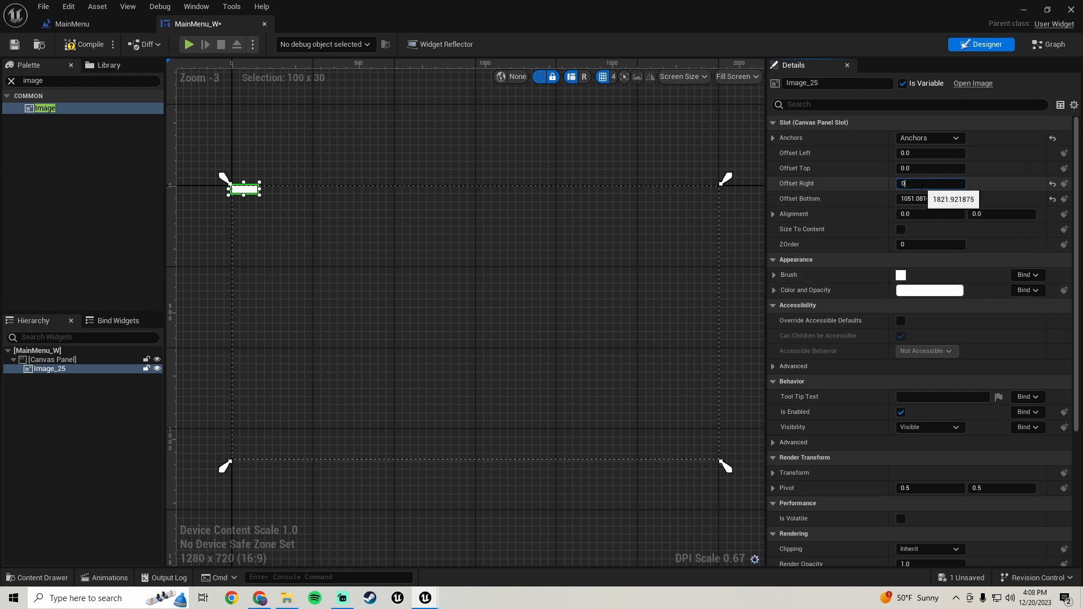
pyautogui.press('Return')
pyautogui.write('0')
pyautogui.press('Return')
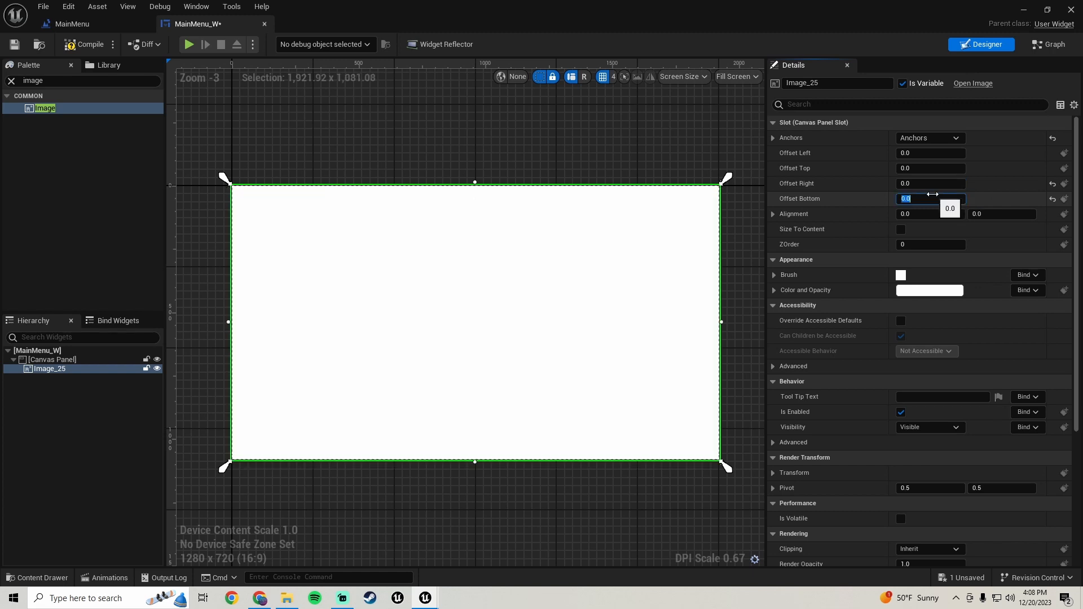
# Step: Compile and save MainMenu_W, and expand the image's Brush and Color and Opacity settings
pyautogui.click(79, 44)
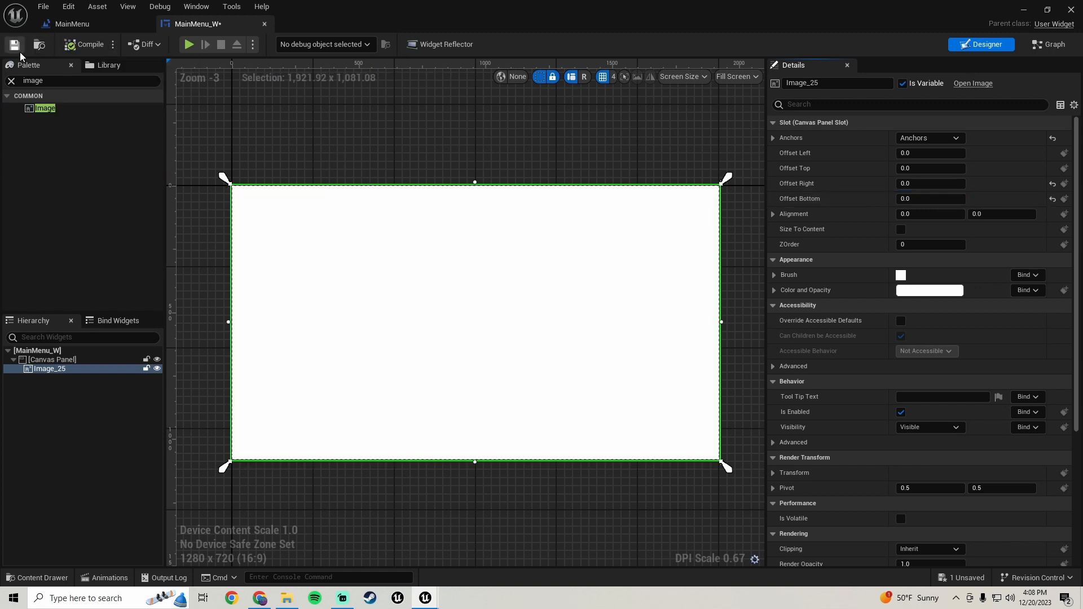
pyautogui.click(15, 44)
pyautogui.click(47, 369)
pyautogui.scroll(-1, 428, 346)
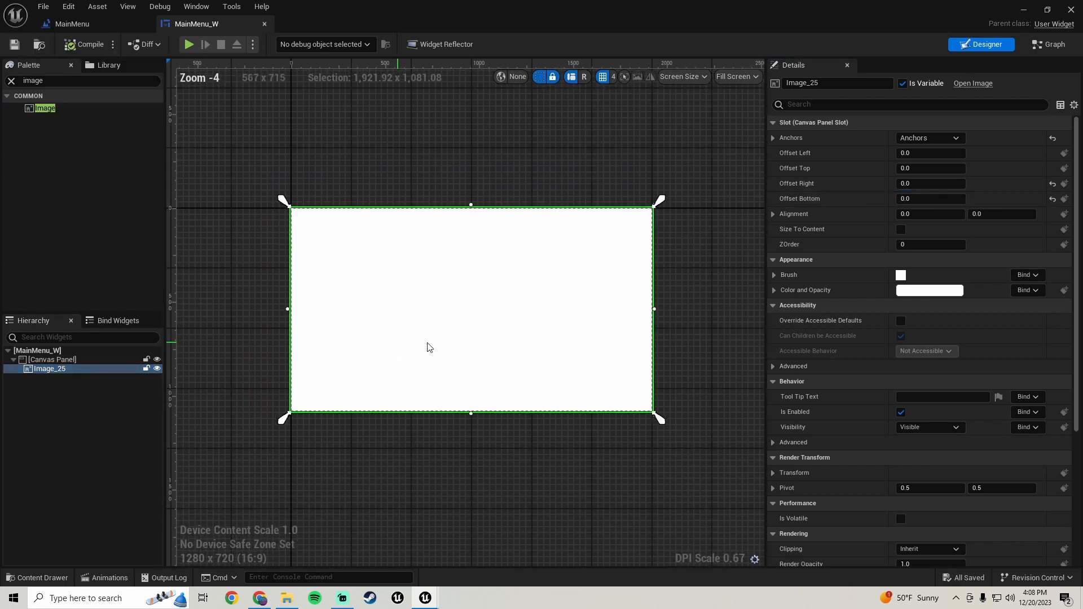
pyautogui.click(776, 289)
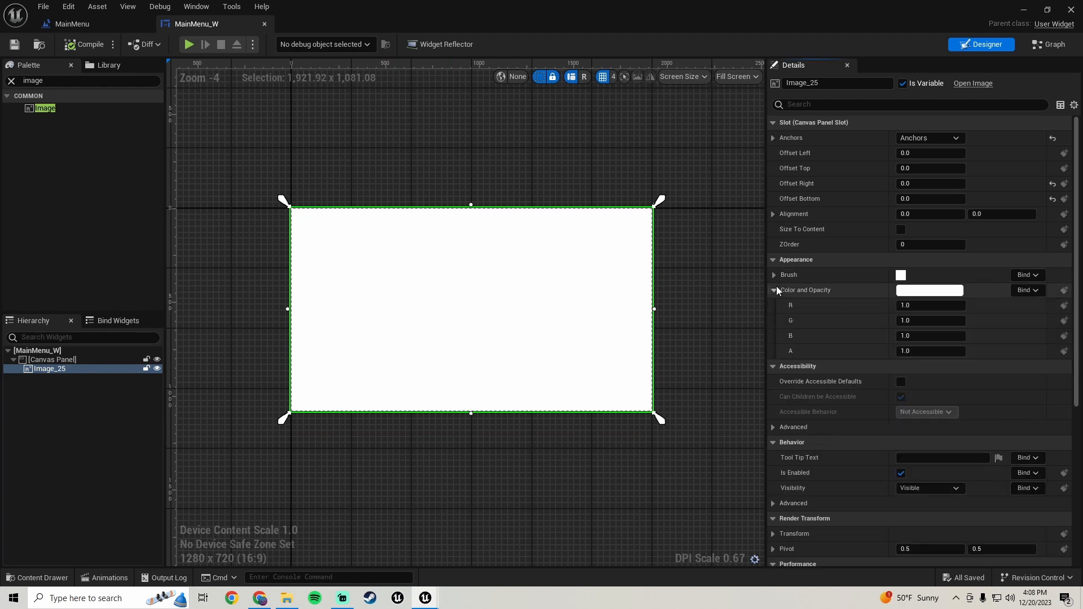
pyautogui.click(776, 276)
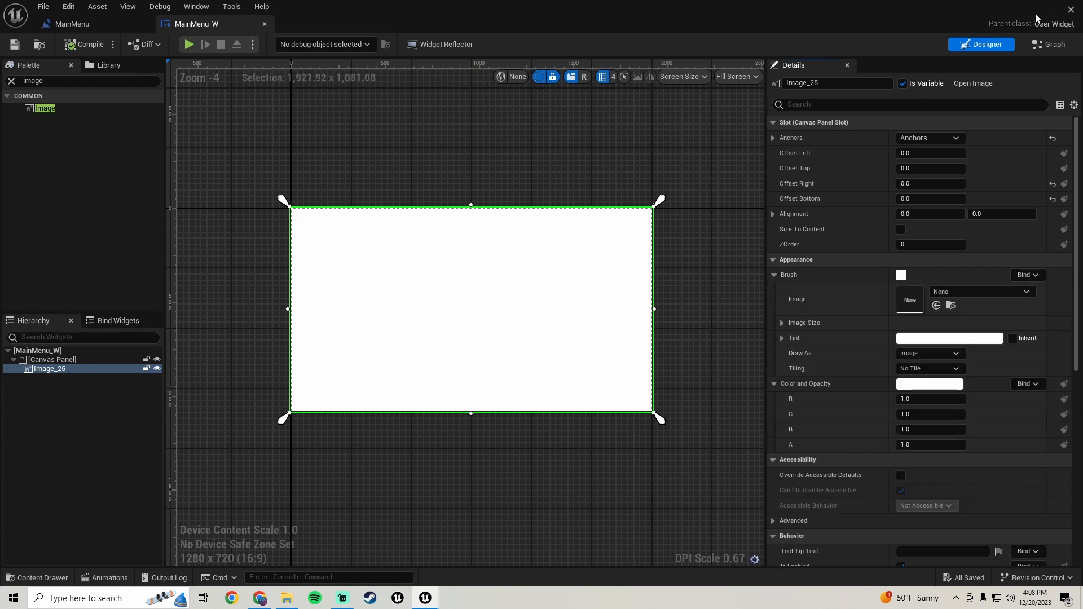
pyautogui.scroll(3, 587, 290)
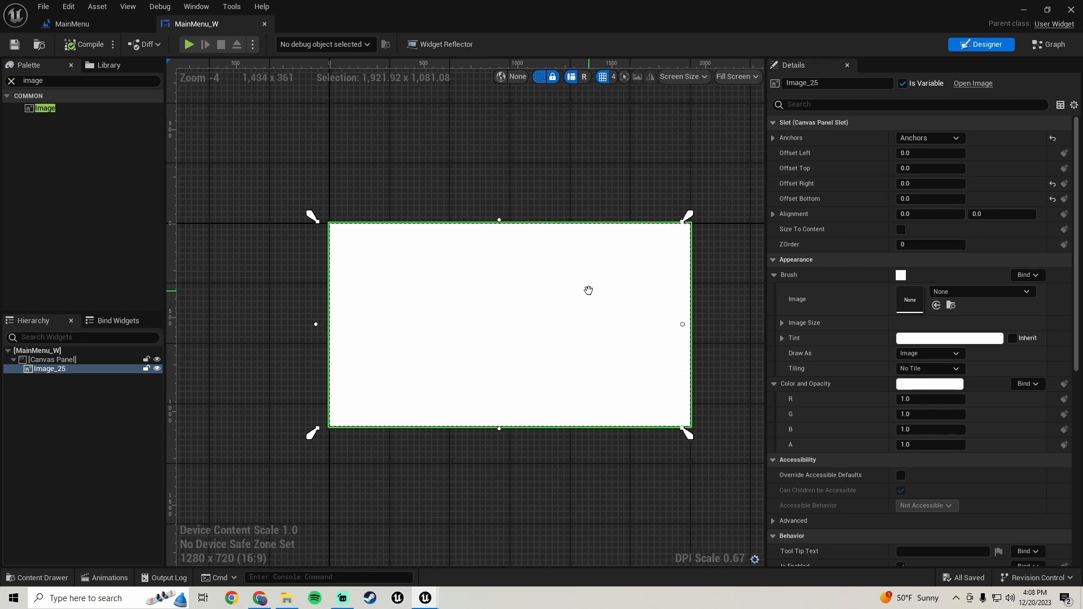
pyautogui.scroll(-3, 474, 316)
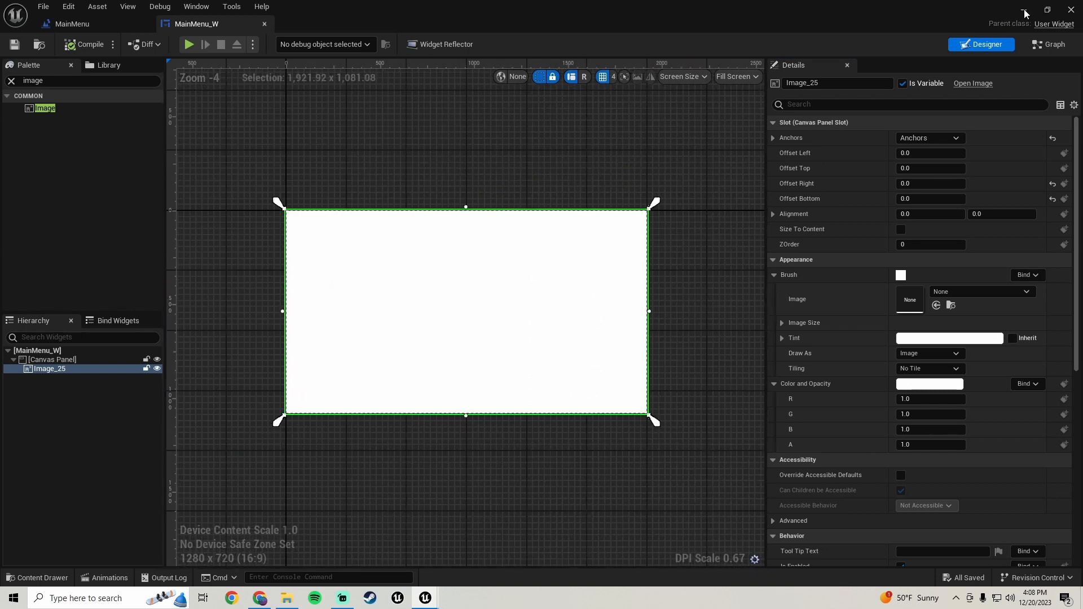
pyautogui.moveTo(493, 314); pyautogui.dragTo(498, 305, button='right')
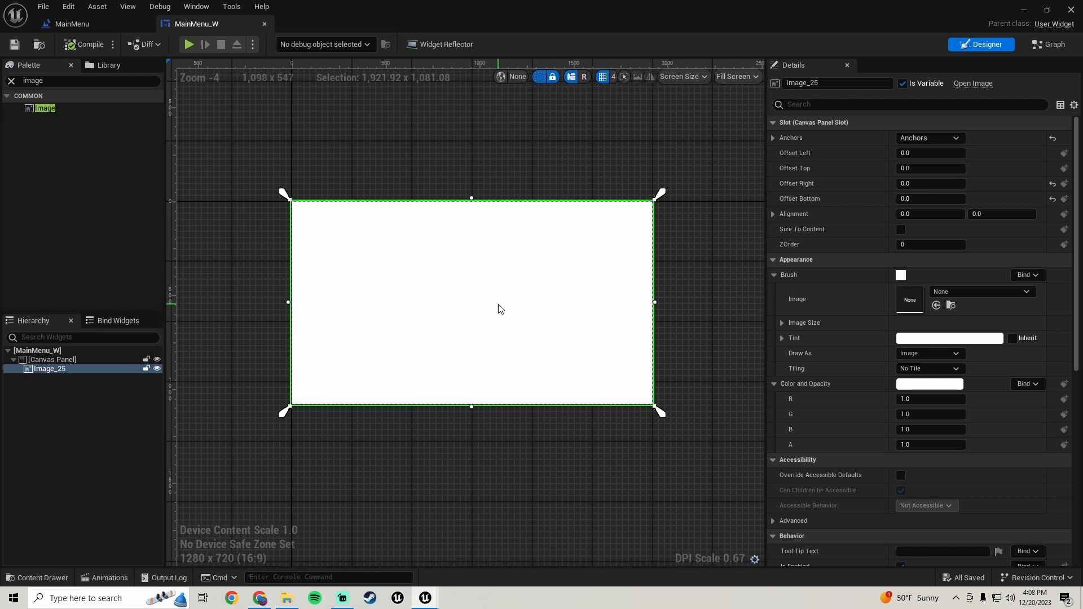
# Step: Return to the level editor and look through the folders in the project's root Content folder
pyautogui.click(1026, 12)
pyautogui.click(22, 480)
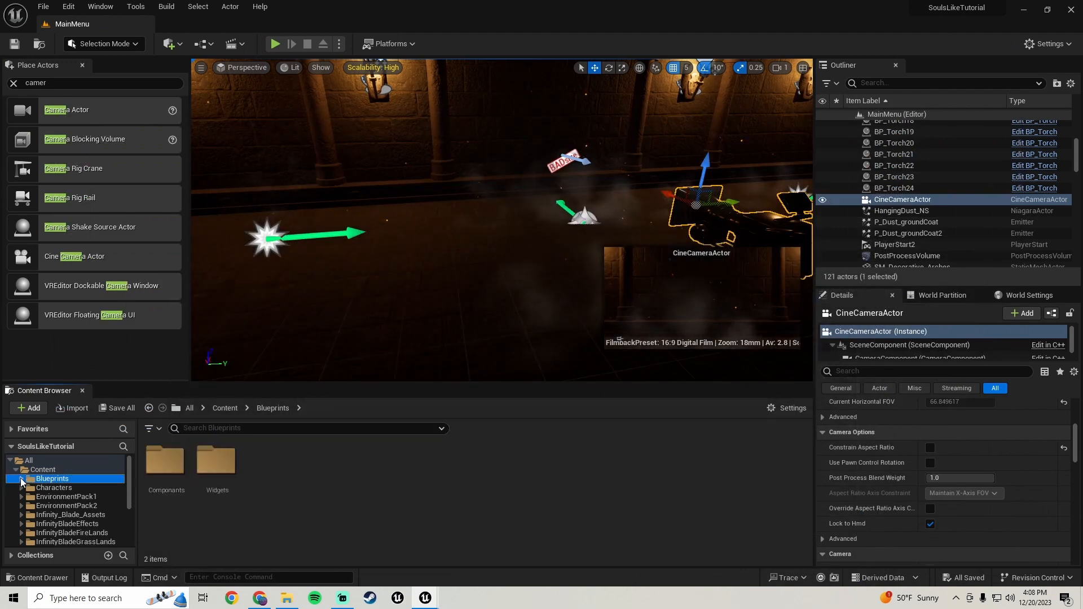
pyautogui.click(43, 469)
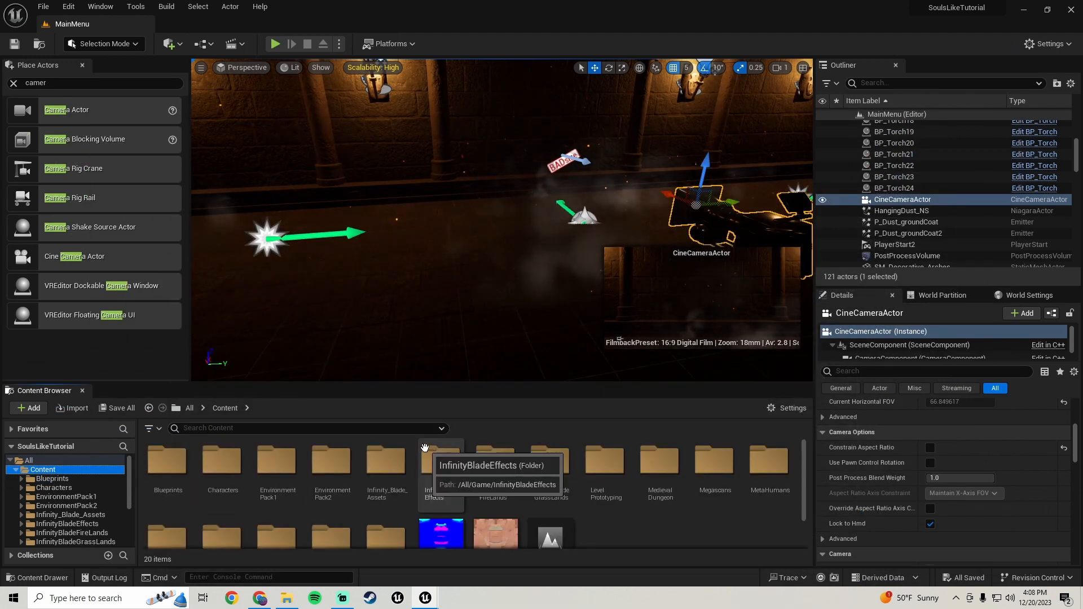
pyautogui.scroll(-2, 424, 452)
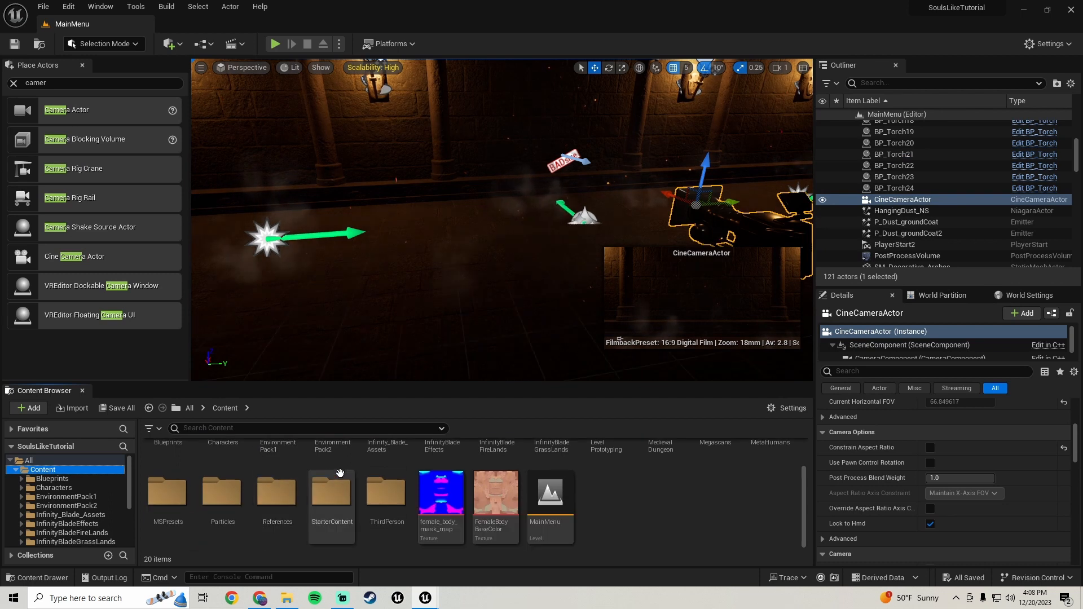
pyautogui.scroll(2, 340, 473)
pyautogui.moveTo(529, 261)
pyautogui.mouseDown(button='right')
pyautogui.moveTo(362, 261)
pyautogui.moveTo(620, 261)
pyautogui.moveTo(490, 262)
pyautogui.moveTo(528, 261)
pyautogui.mouseUp(button='right')
pyautogui.moveTo(459, 547); pyautogui.dragTo(459, 530, button='right')
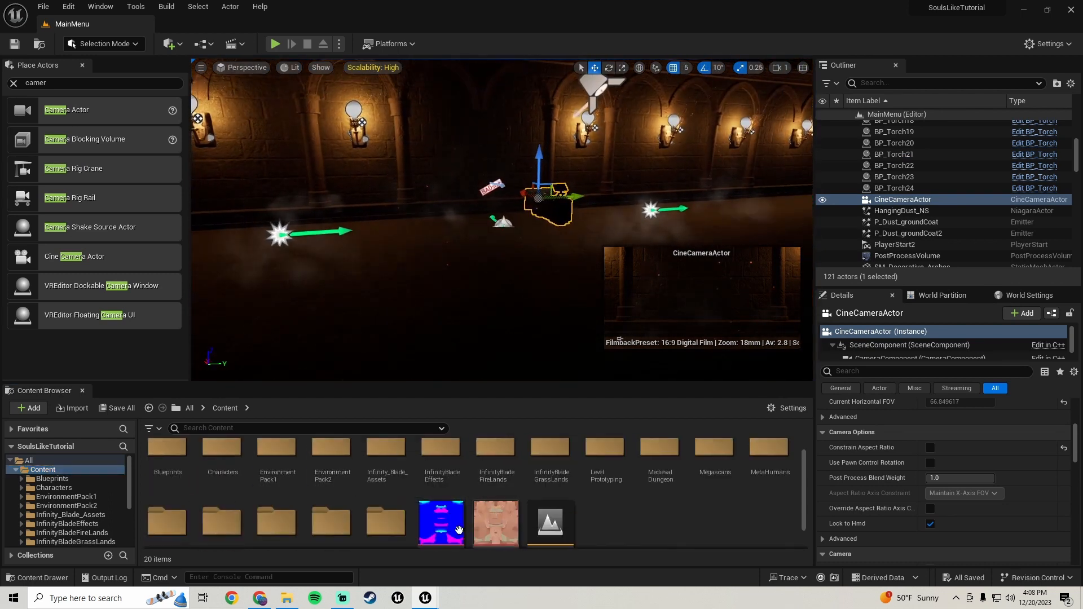
pyautogui.scroll(-2, 459, 530)
pyautogui.scroll(2, 297, 515)
pyautogui.scroll(-2, 271, 496)
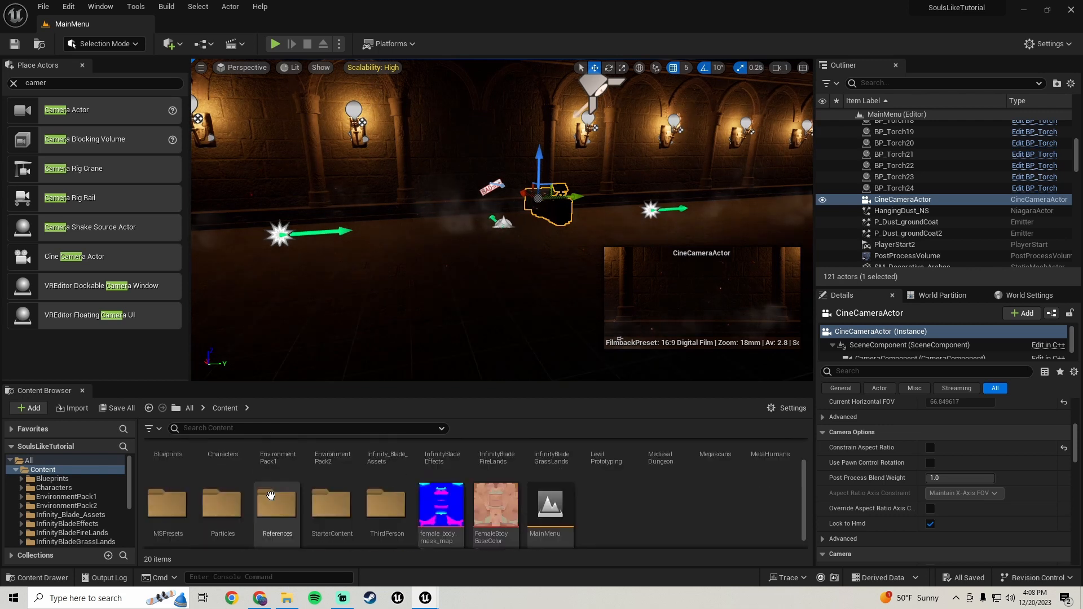
pyautogui.scroll(2, 313, 494)
pyautogui.scroll(-2, 607, 528)
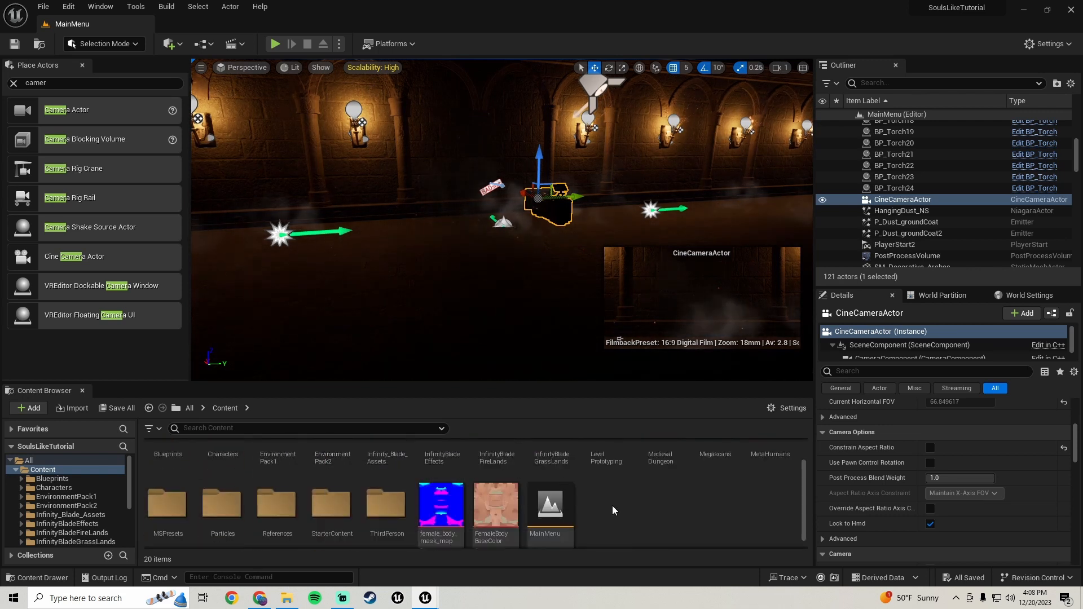
# Step: Create a folder named Textures in the project's root Content folder
pyautogui.rightClick(614, 511)
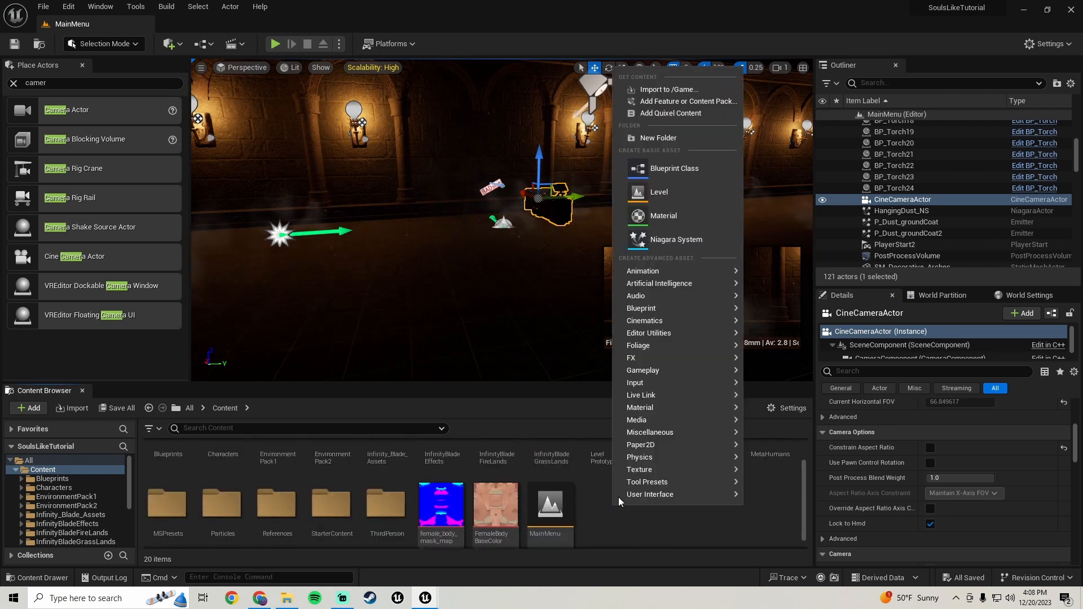
pyautogui.click(682, 142)
pyautogui.write('Textures')
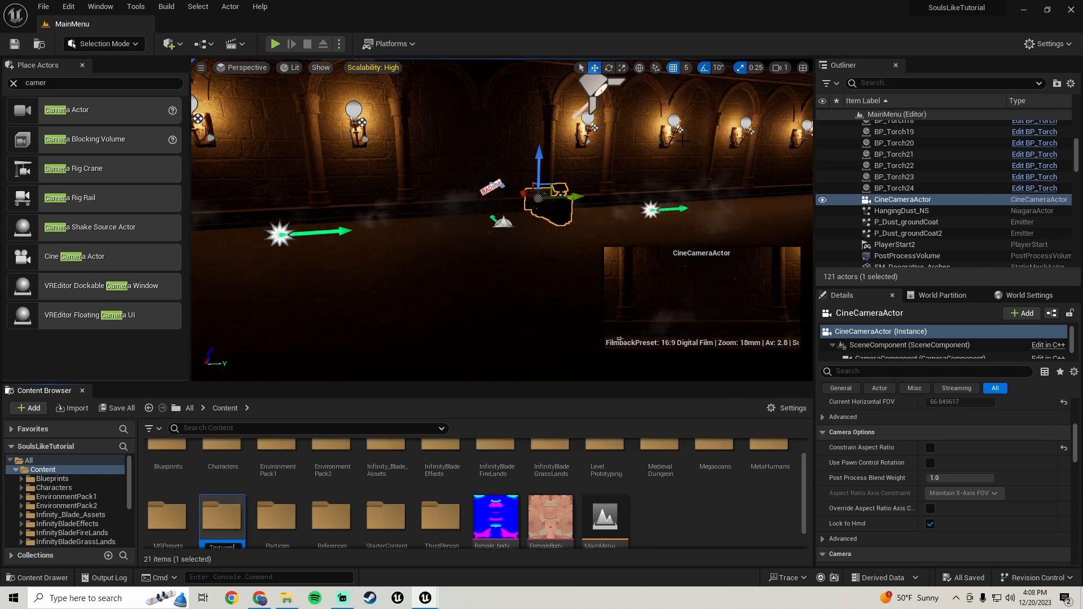
pyautogui.press('Return')
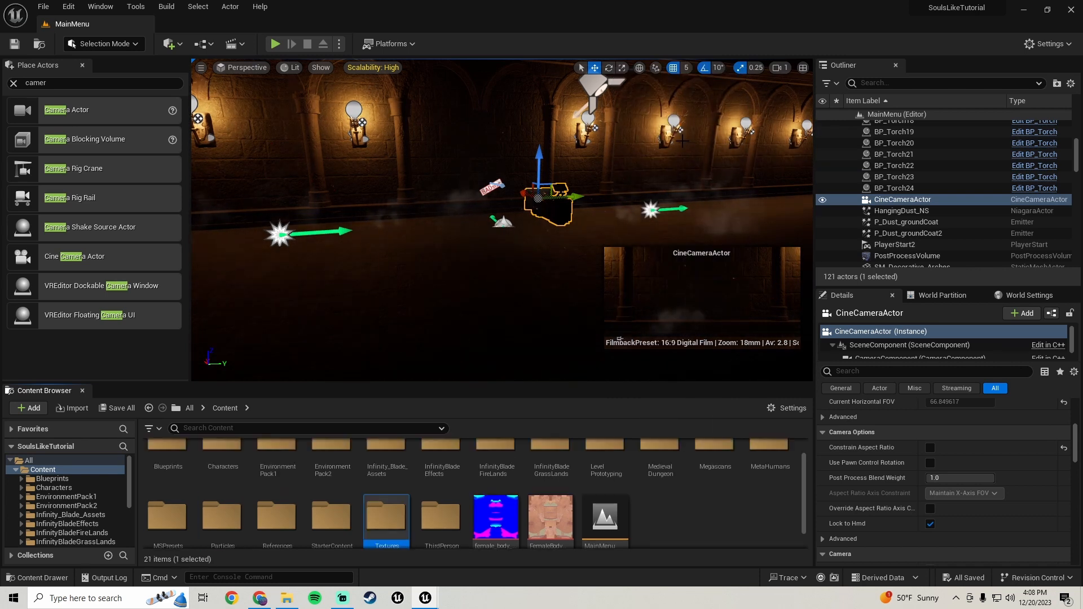
# Step: Create a folder named MainMenu inside the Textures folder and open it
pyautogui.doubleClick(393, 498)
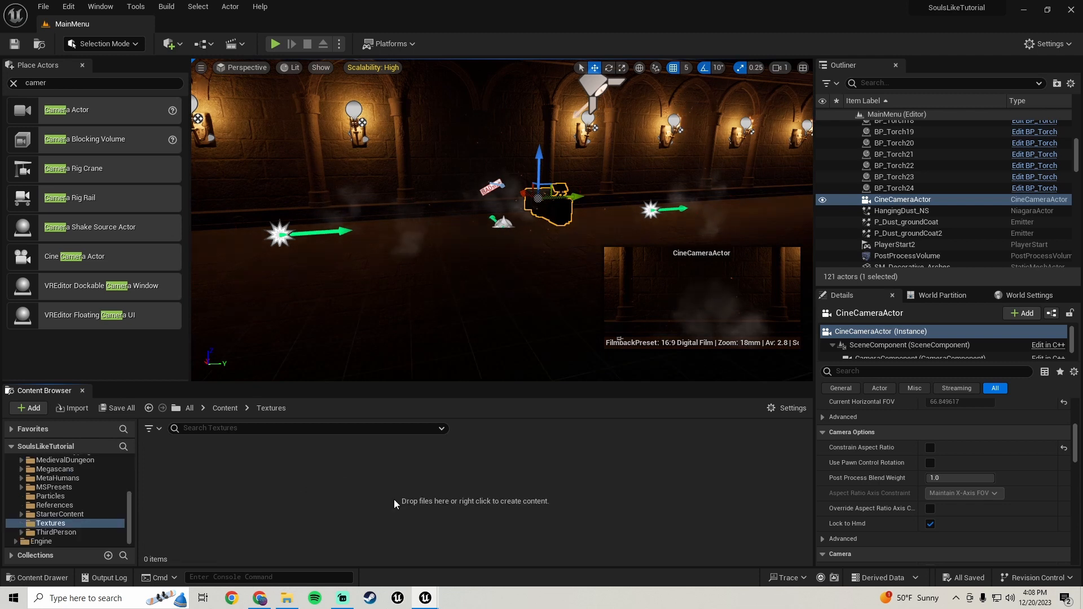
pyautogui.rightClick(239, 494)
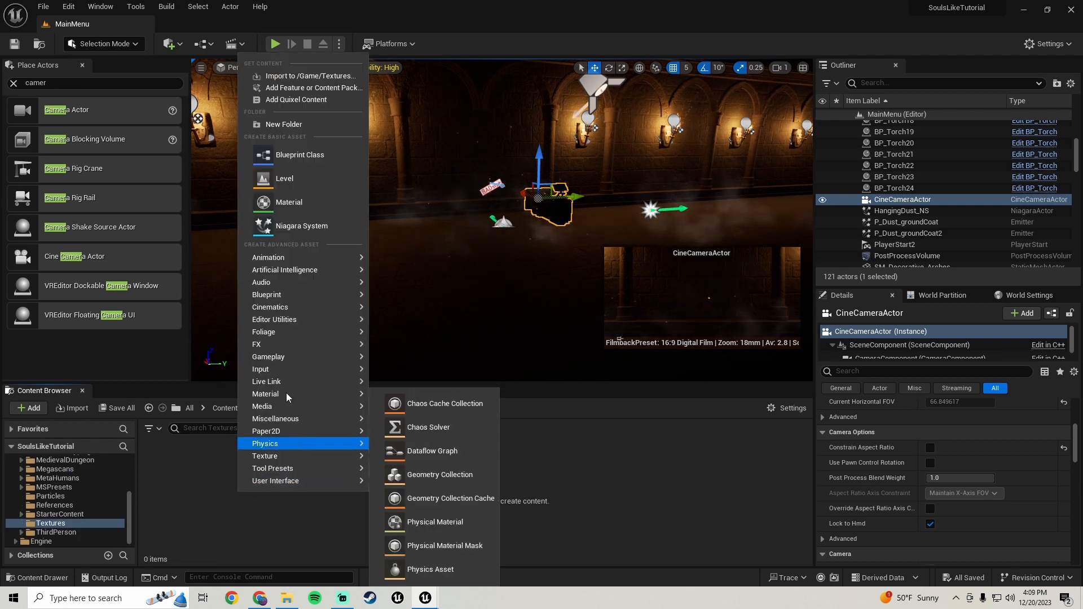
pyautogui.click(288, 126)
pyautogui.write('MainMenu')
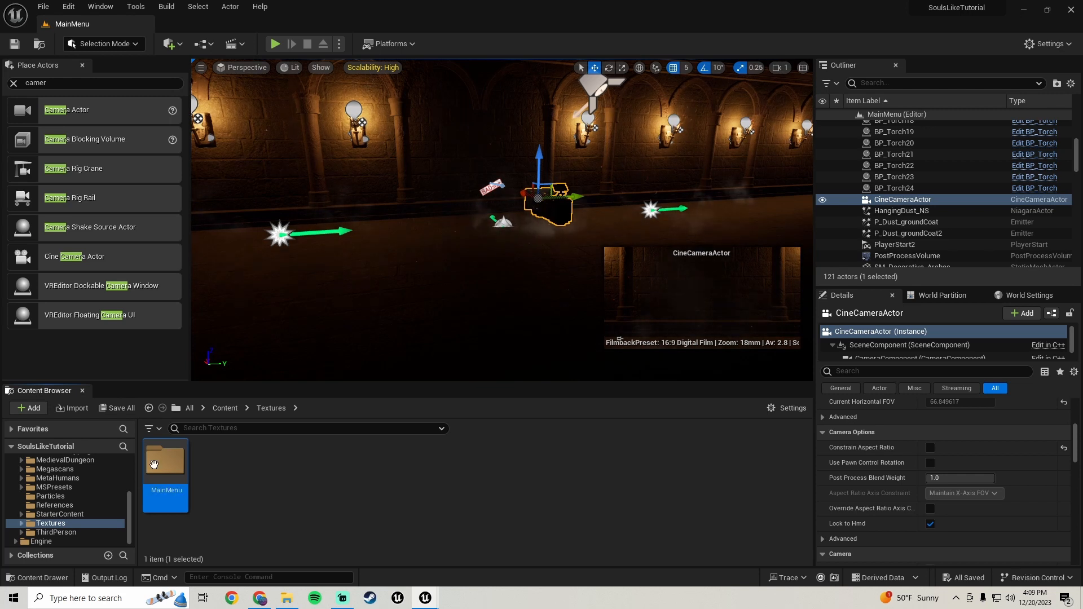
pyautogui.doubleClick(171, 476)
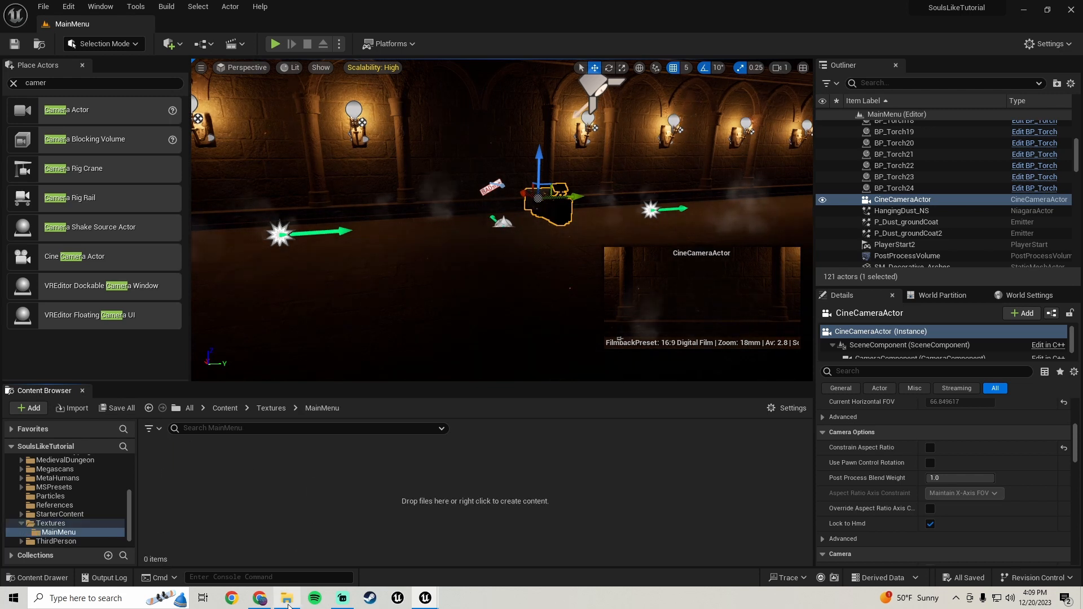
# Step: Import the SoulsMainMenu image from the D: drive into the Textures/MainMenu folder and save the new texture
pyautogui.click(287, 599)
pyautogui.click(305, 300)
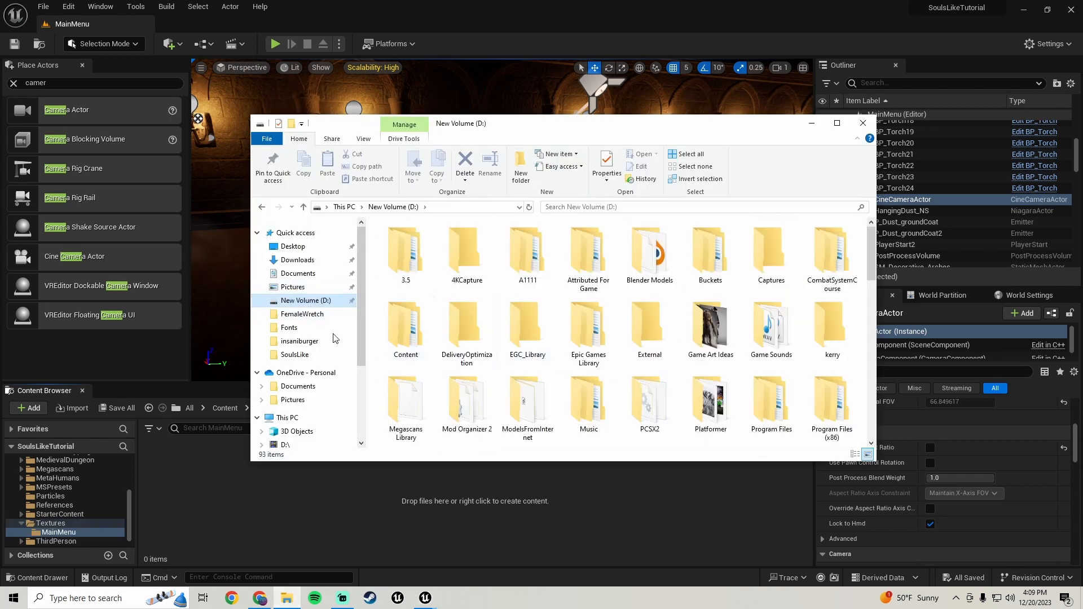
pyautogui.scroll(-15, 537, 339)
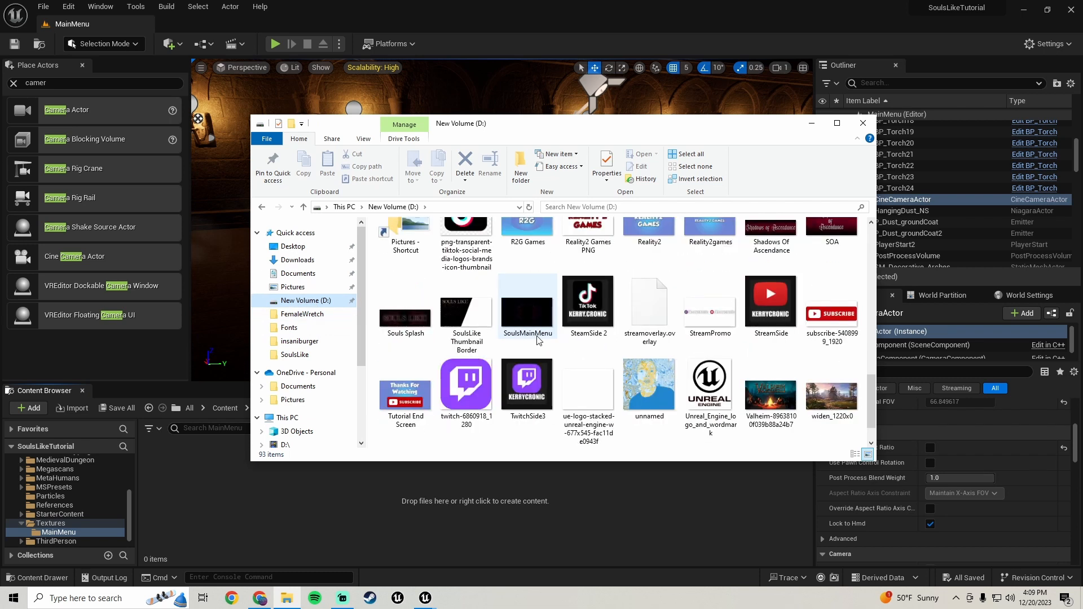
pyautogui.moveTo(538, 339); pyautogui.dragTo(528, 315)
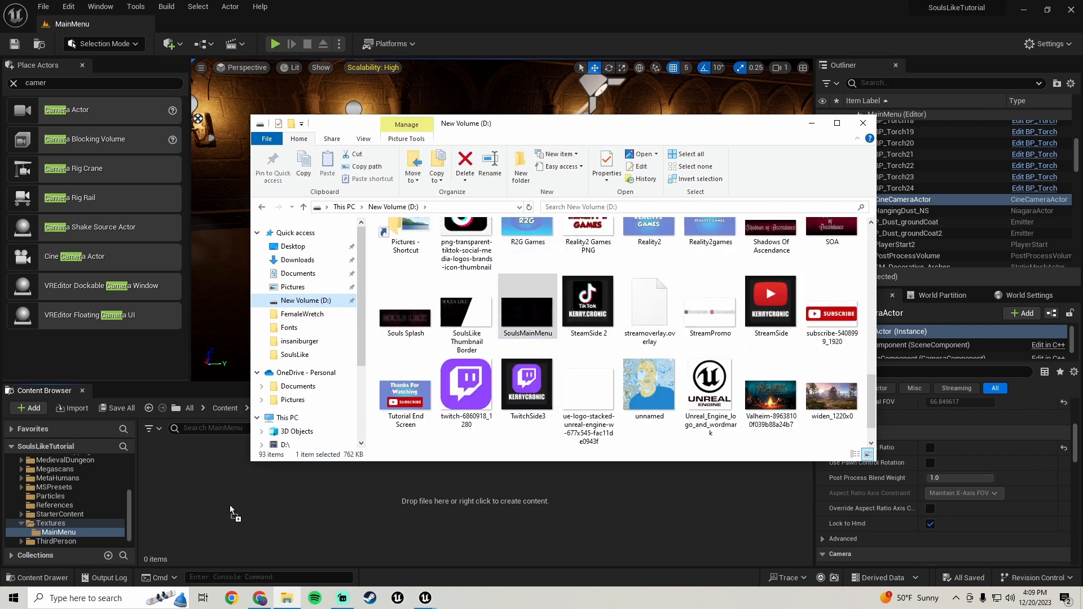
pyautogui.moveTo(229, 505); pyautogui.dragTo(235, 505)
pyautogui.click(336, 510)
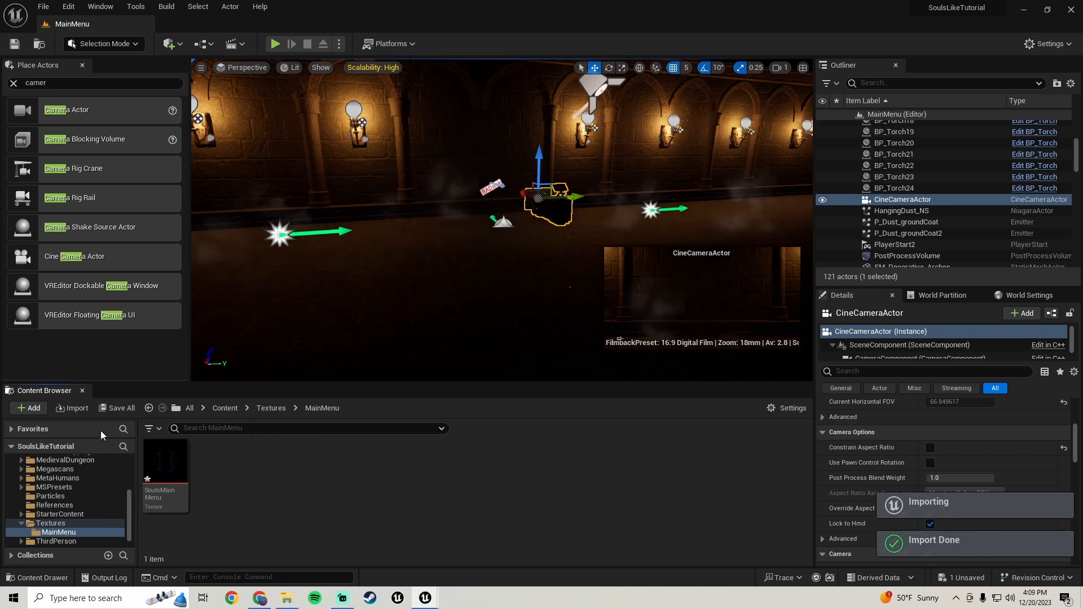
pyautogui.click(116, 409)
pyautogui.click(620, 428)
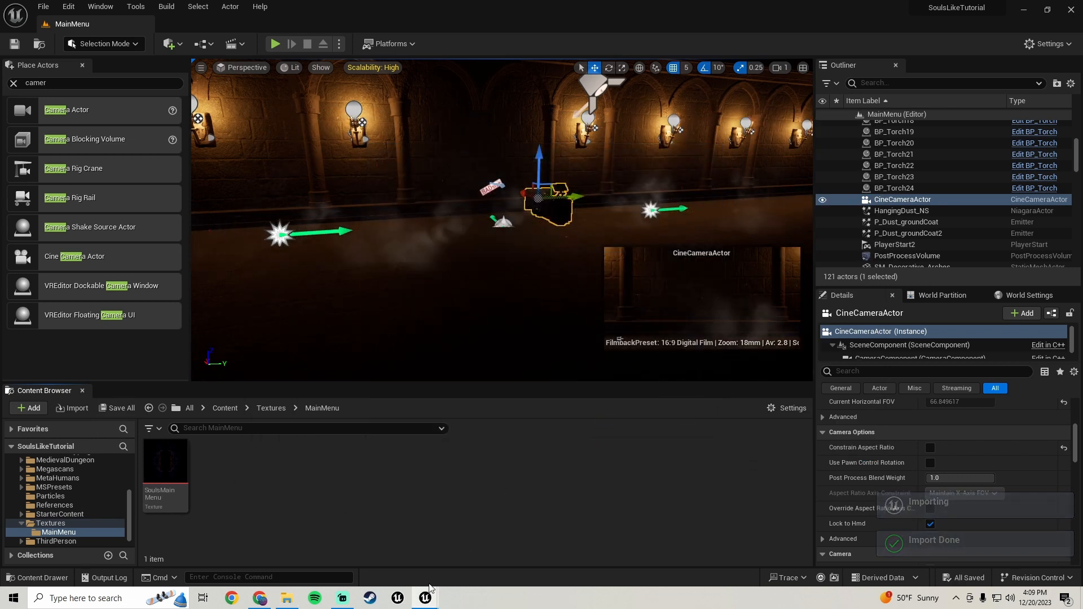
# Step: Show the MainMenu_W editor as a smaller window above the content browser, with the image's Brush settings in view
pyautogui.moveTo(428, 594)
pyautogui.click(480, 545)
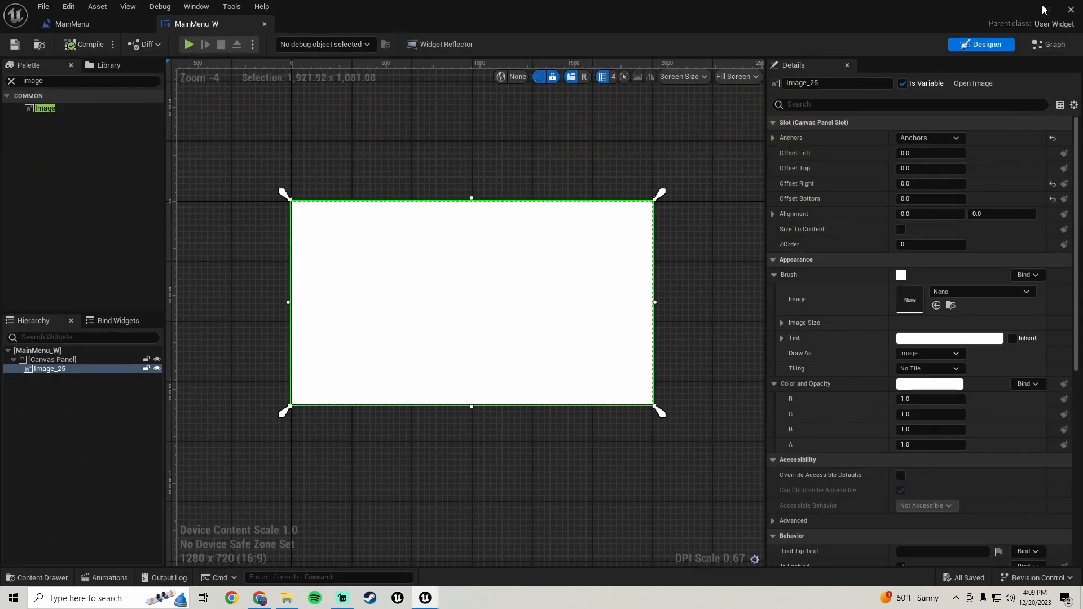
pyautogui.click(1045, 9)
pyautogui.moveTo(628, 196); pyautogui.dragTo(570, 106)
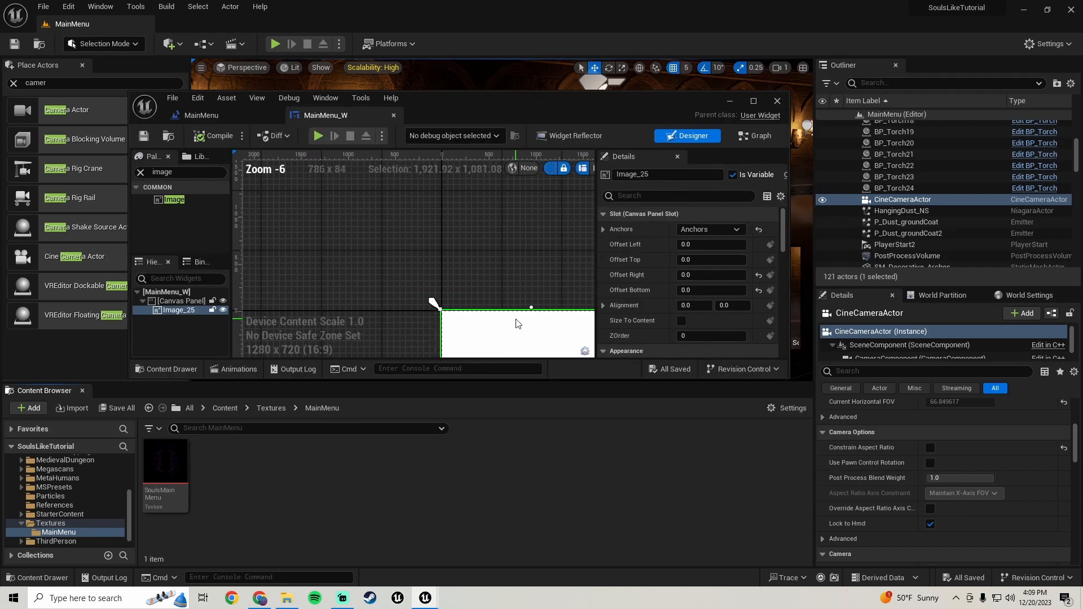
pyautogui.press('Home')
pyautogui.scroll(-2, 653, 276)
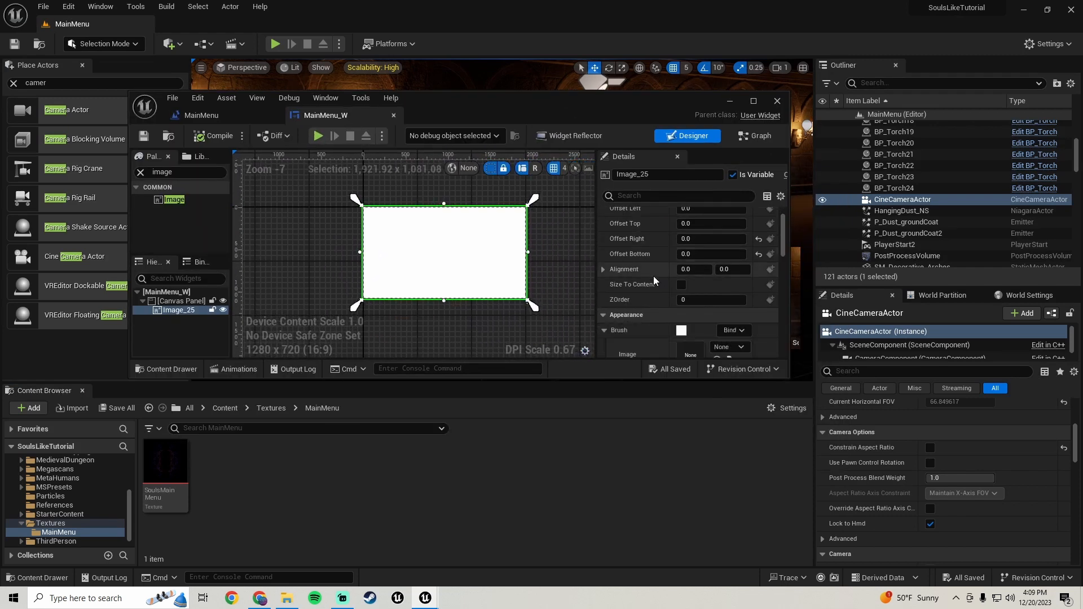
pyautogui.scroll(-3, 653, 276)
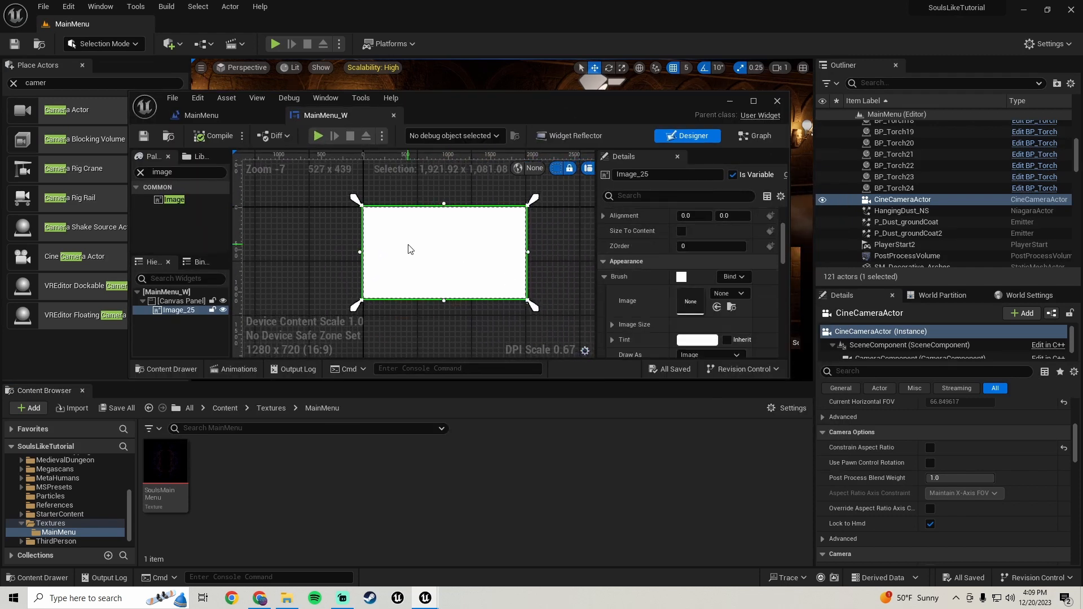
pyautogui.scroll(3, 397, 253)
pyautogui.scroll(-2, 429, 254)
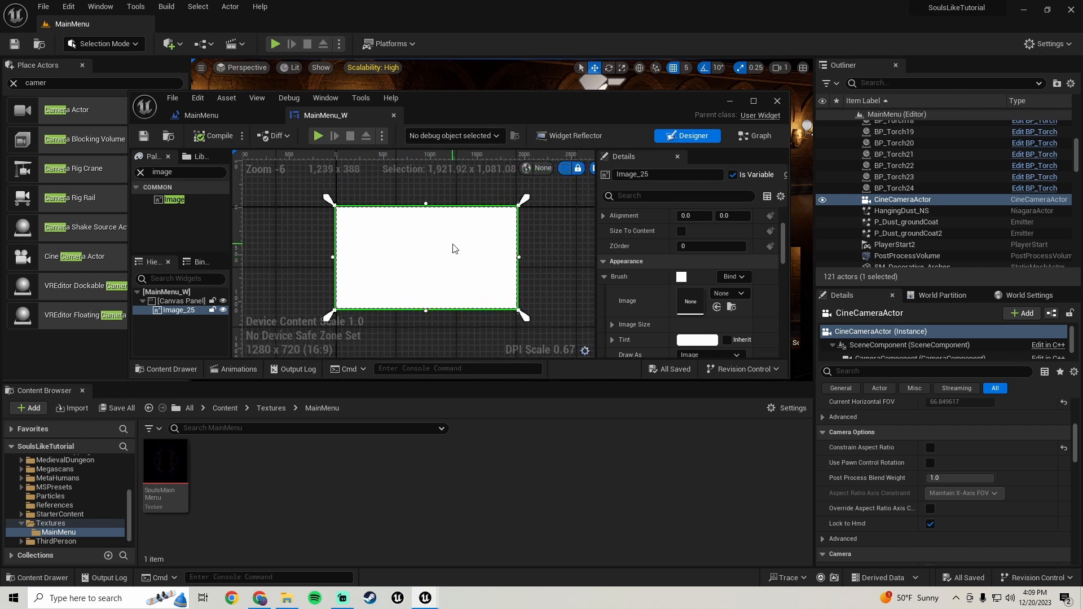
pyautogui.scroll(-1, 646, 264)
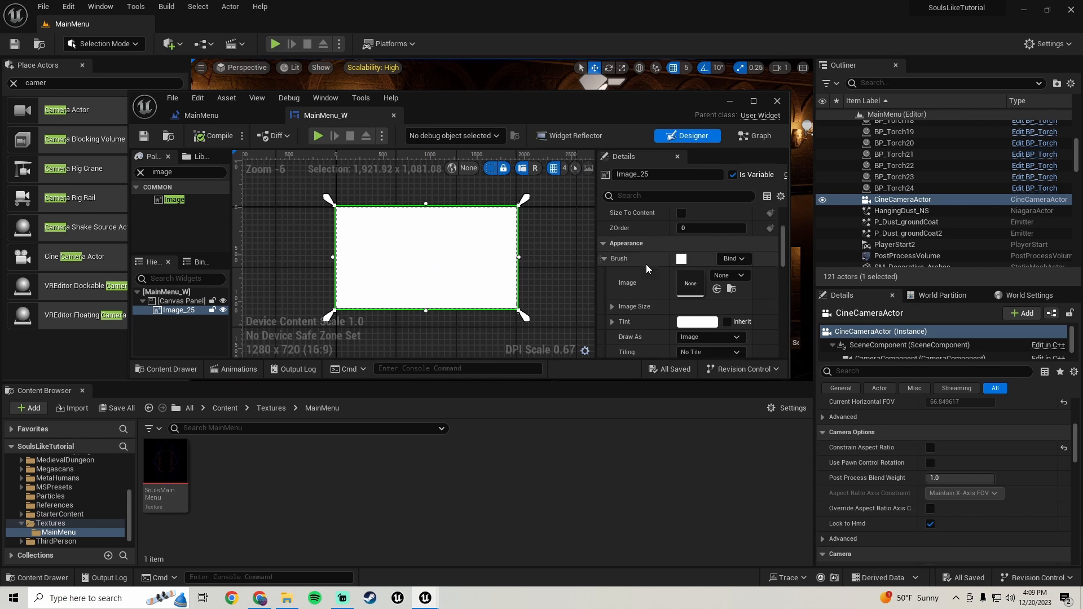
# Step: Assign the SoulsMainMenu texture as the full-screen image's brush and save MainMenu_W
pyautogui.click(165, 465)
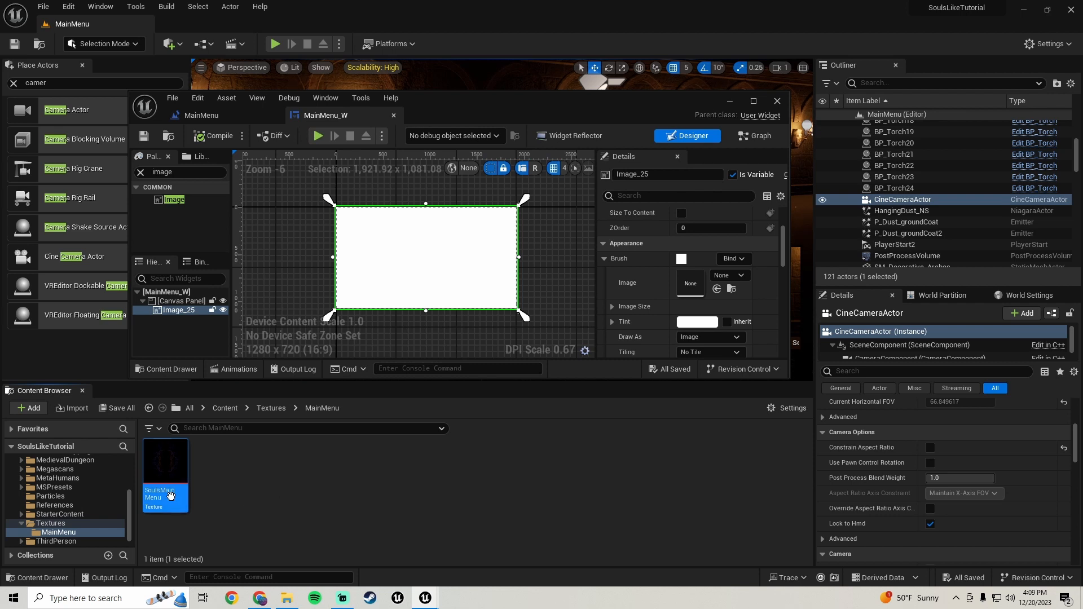
pyautogui.moveTo(171, 495)
pyautogui.mouseDown()
pyautogui.moveTo(153, 496)
pyautogui.moveTo(686, 285)
pyautogui.mouseUp()
pyautogui.scroll(2, 401, 229)
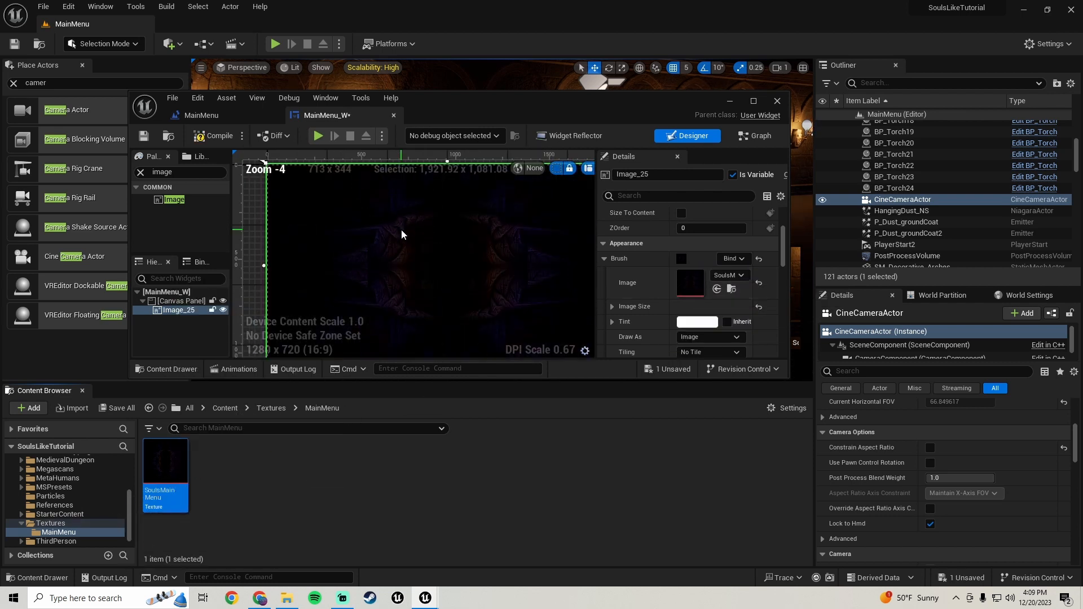
pyautogui.scroll(-2, 401, 229)
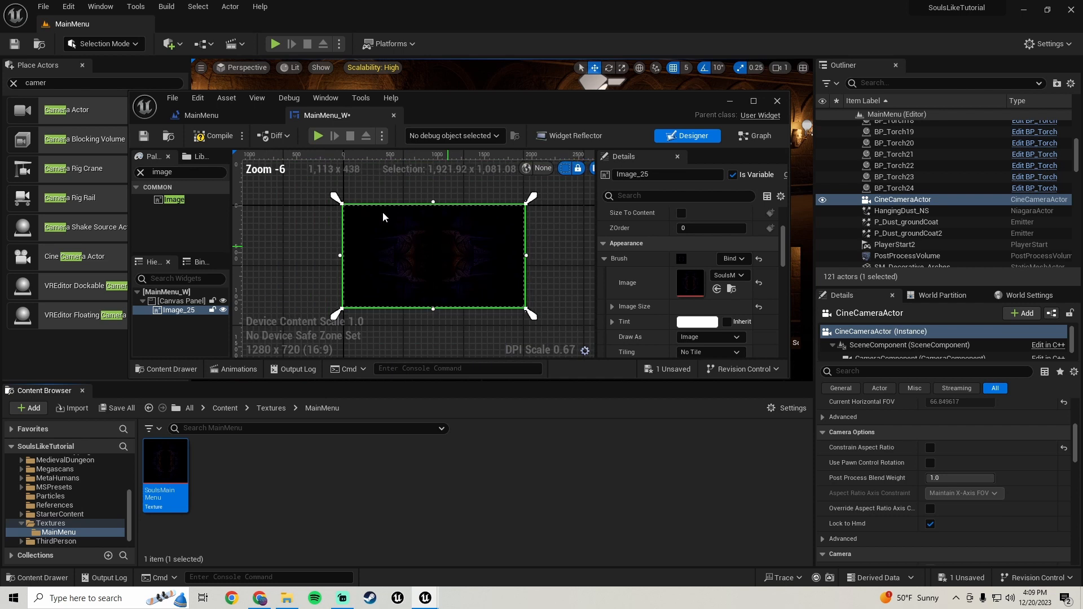
pyautogui.click(144, 137)
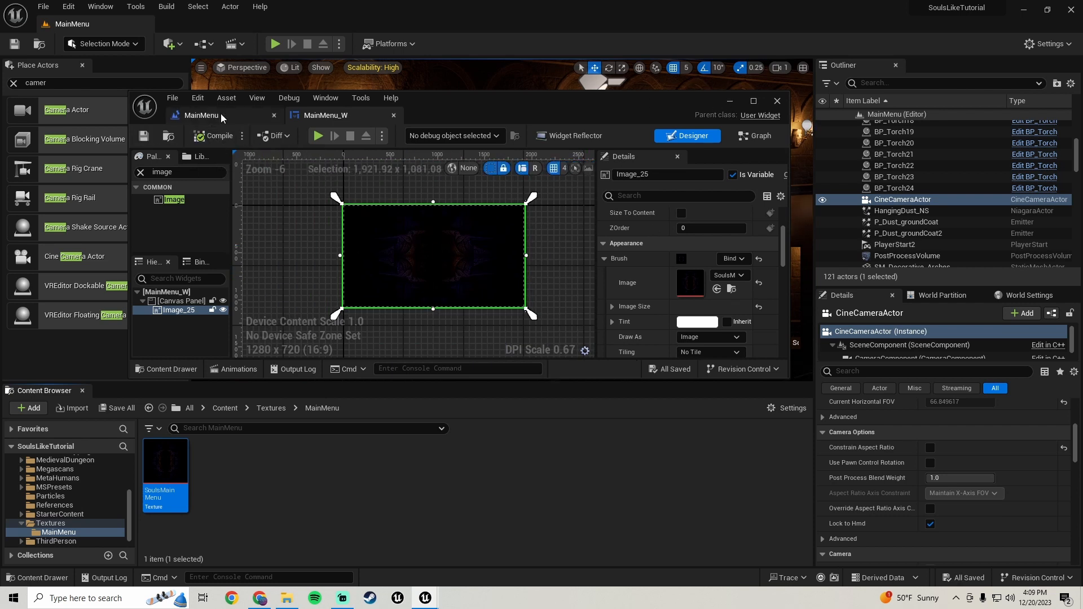
# Step: Maximize the widget editor, add a Text widget to the canvas panel and name it GameLogoText
pyautogui.click(754, 102)
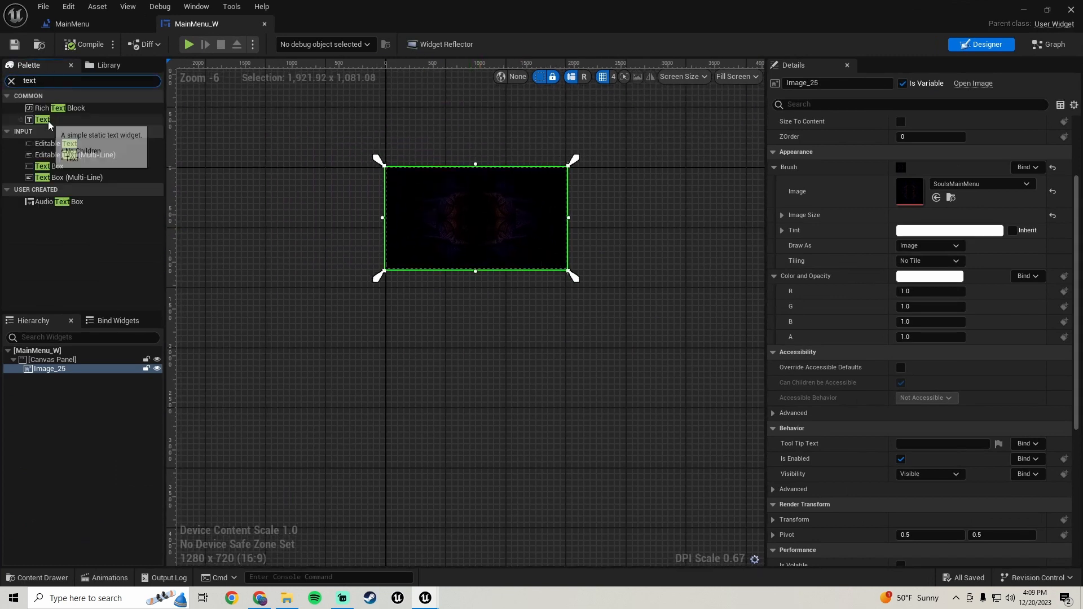
pyautogui.moveTo(49, 121); pyautogui.dragTo(56, 358)
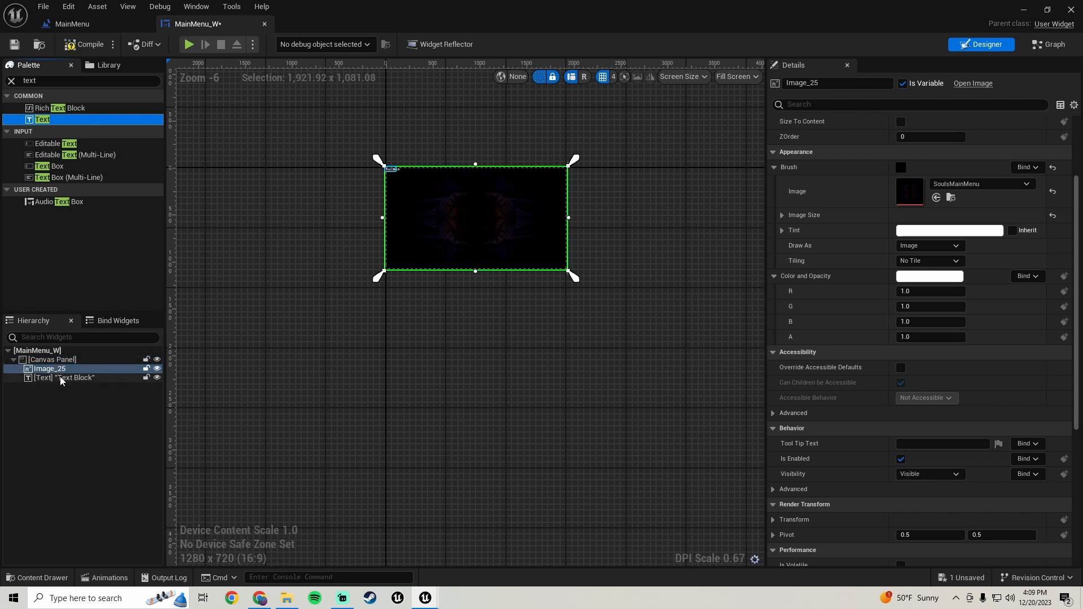
pyautogui.click(61, 377)
pyautogui.moveTo(358, 236)
pyautogui.mouseDown(button='right')
pyautogui.moveTo(360, 288)
pyautogui.moveTo(344, 339)
pyautogui.moveTo(358, 222)
pyautogui.mouseUp(button='right')
pyautogui.scroll(4, 383, 261)
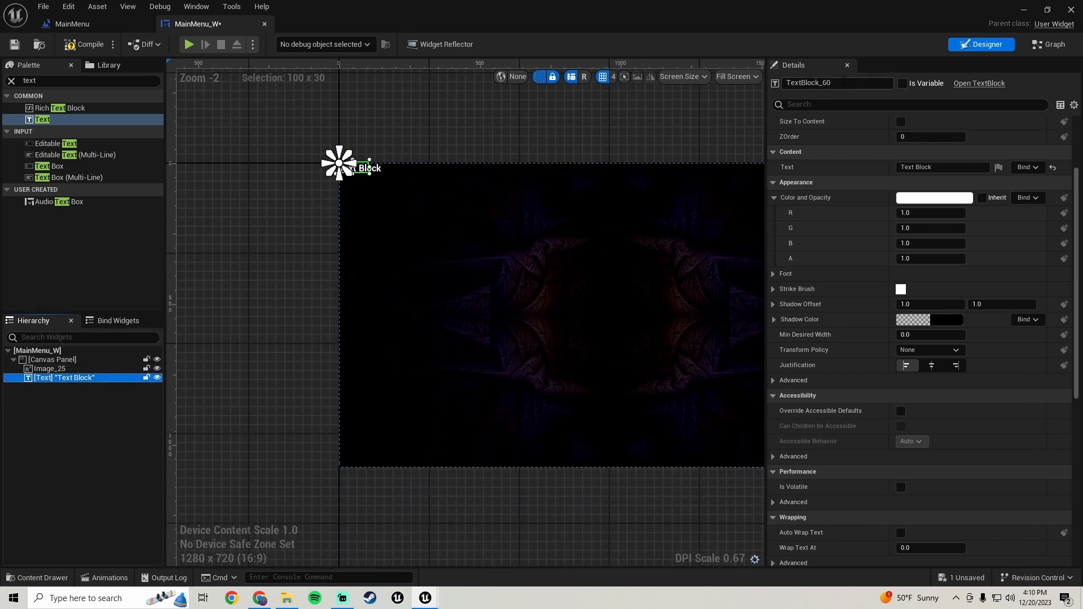
pyautogui.click(842, 83)
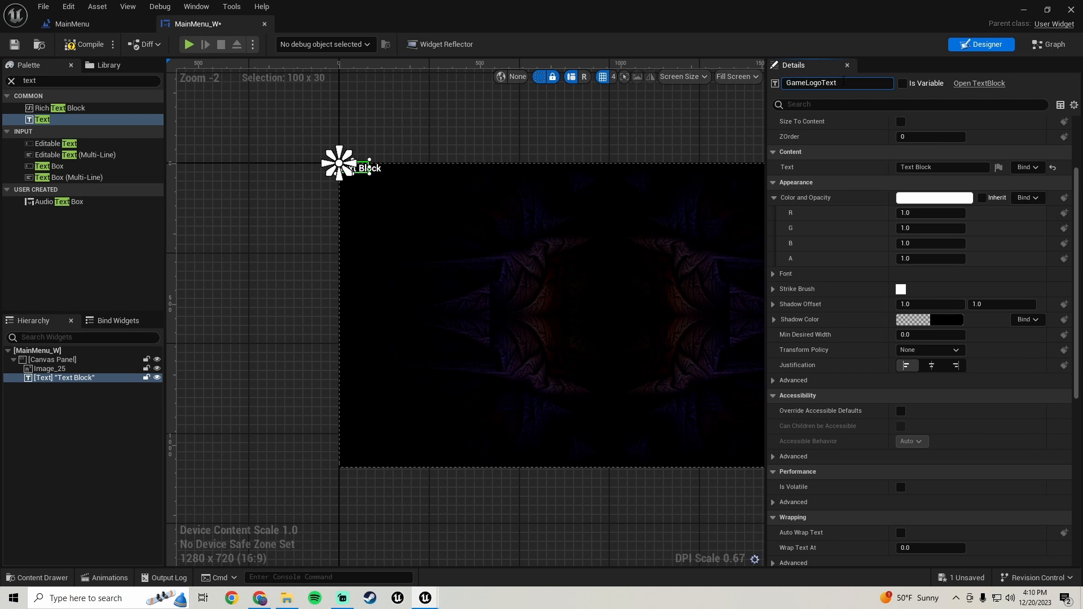
# Step: Anchor GameLogoText to the canvas's top center and reset its Position X to 0
pyautogui.scroll(4, 835, 232)
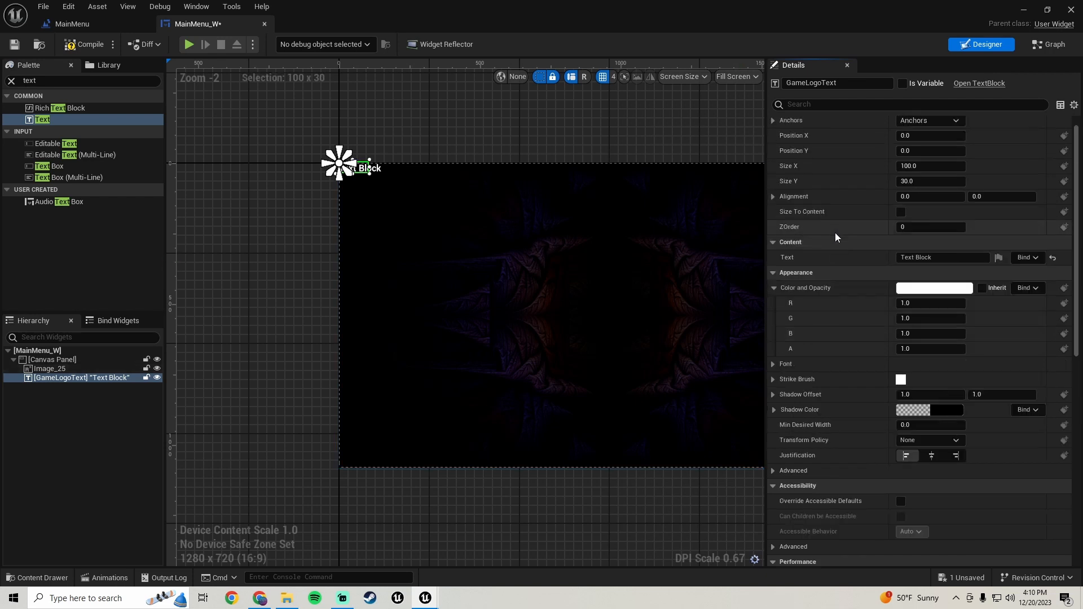
pyautogui.click(915, 138)
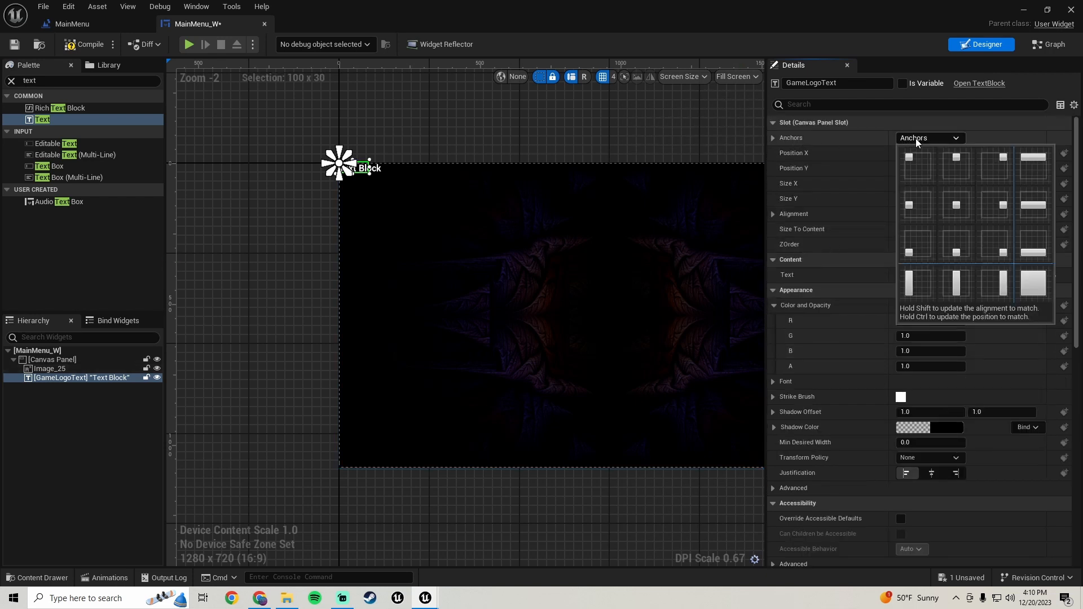
pyautogui.click(956, 164)
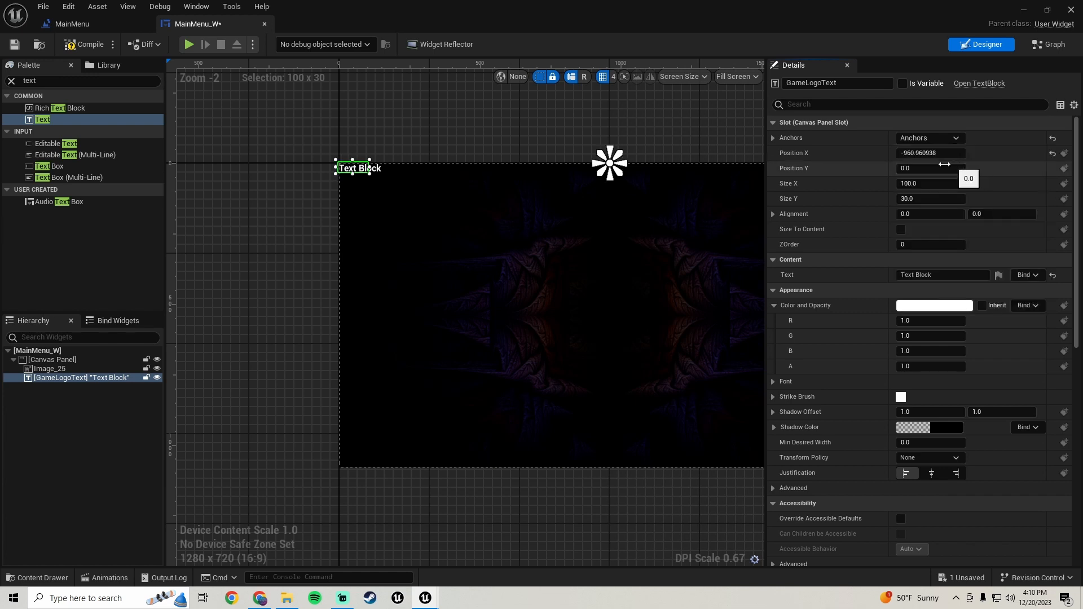
pyautogui.click(1053, 157)
# Step: Set GameLogoText's alignment to 0.5 in both X and Y and check its placement against the anchor
pyautogui.moveTo(756, 245); pyautogui.dragTo(707, 224, button='right')
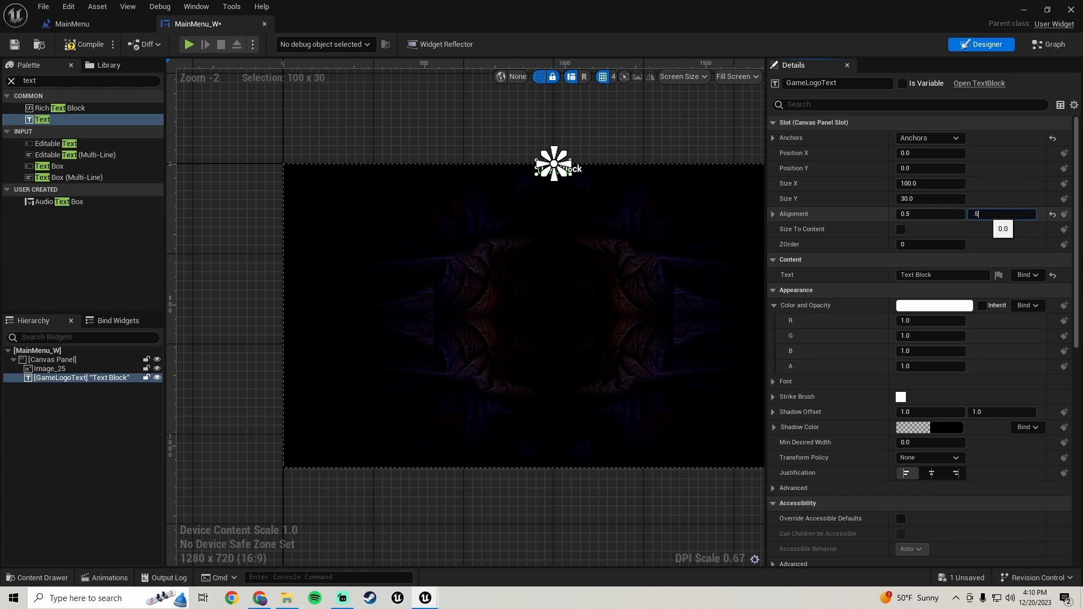
pyautogui.scroll(4, 592, 200)
pyautogui.moveTo(552, 165); pyautogui.dragTo(537, 246, button='right')
pyautogui.scroll(8, 492, 206)
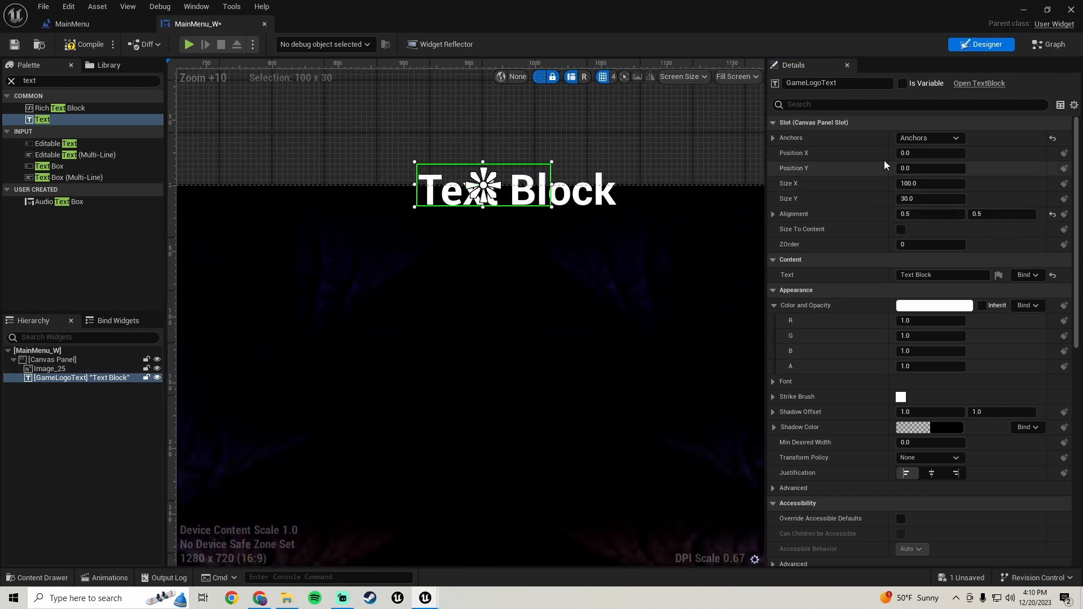
pyautogui.scroll(-11, 503, 246)
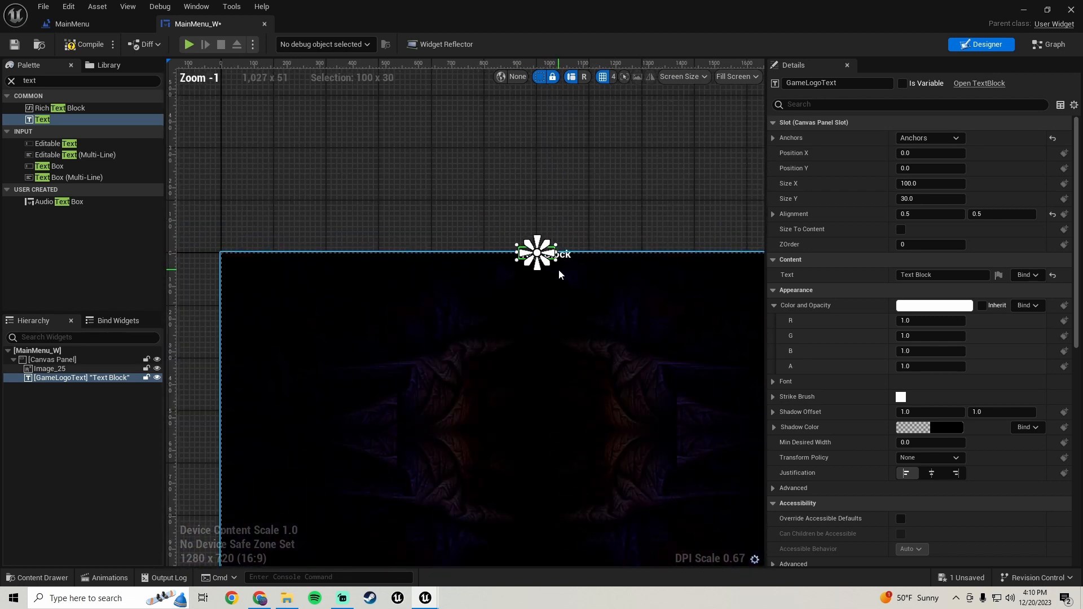
pyautogui.moveTo(558, 273); pyautogui.dragTo(489, 207, button='right')
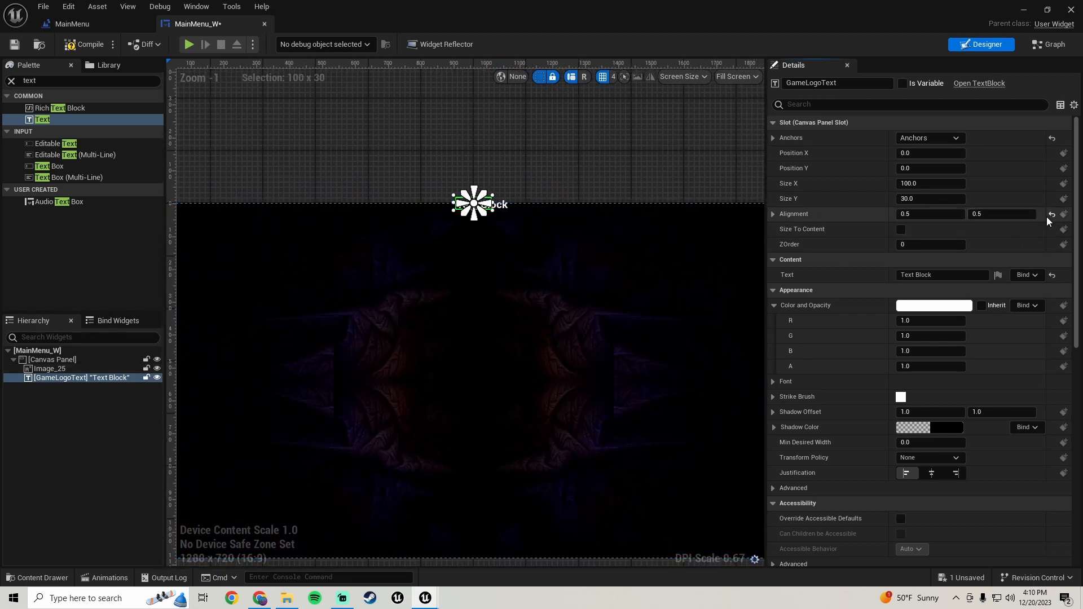
# Step: Reset GameLogoText's alignment, and re-enter 0.5 for X and 0.5 for Y while checking the shift around the anchor
pyautogui.click(1052, 214)
pyautogui.scroll(9, 514, 210)
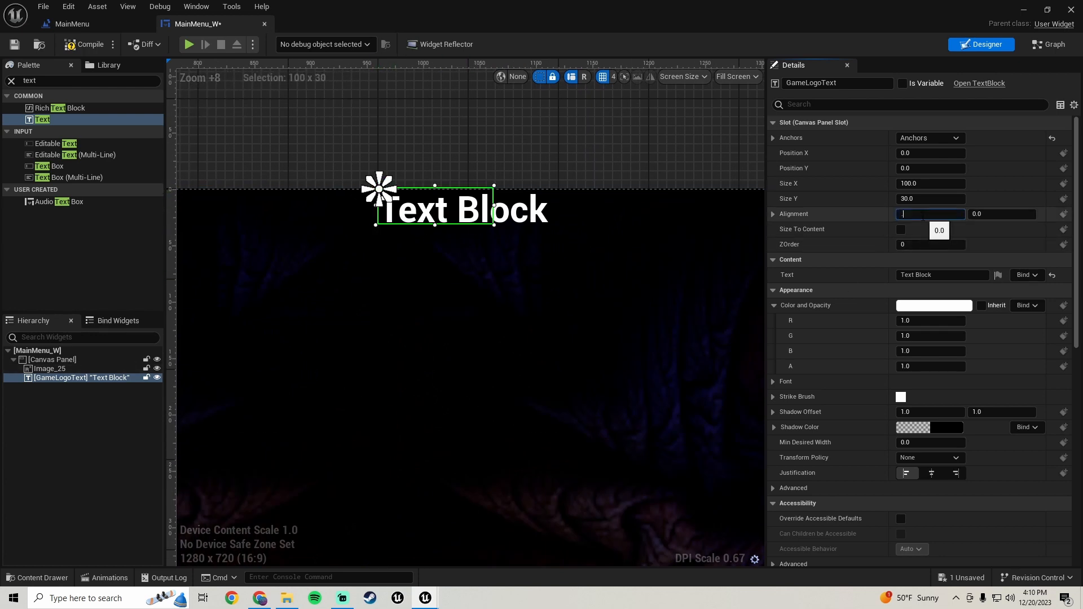
pyautogui.write('0.5')
pyautogui.press('Return')
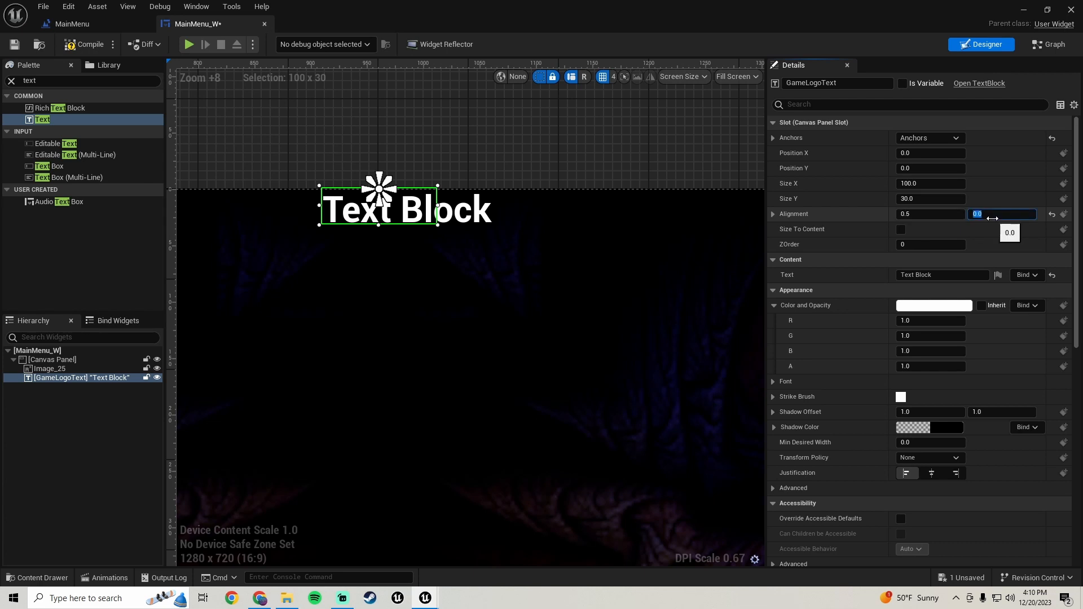
pyautogui.write('0.5')
pyautogui.press('Return')
pyautogui.scroll(-4, 447, 253)
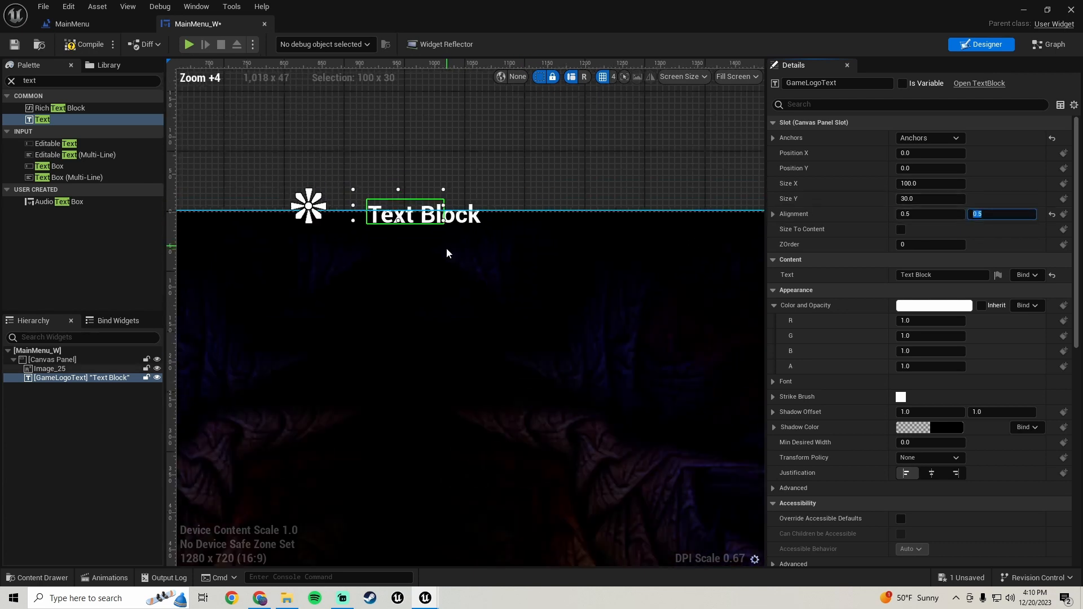
# Step: Enable Size To Content for GameLogoText
pyautogui.scroll(-5, 447, 253)
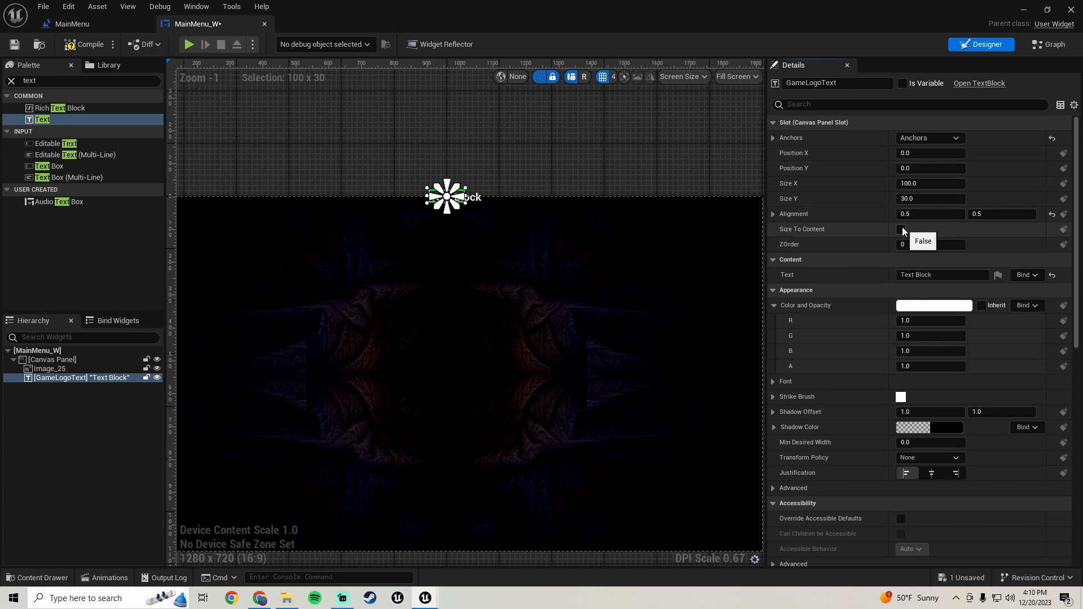
pyautogui.click(901, 229)
pyautogui.scroll(4, 425, 212)
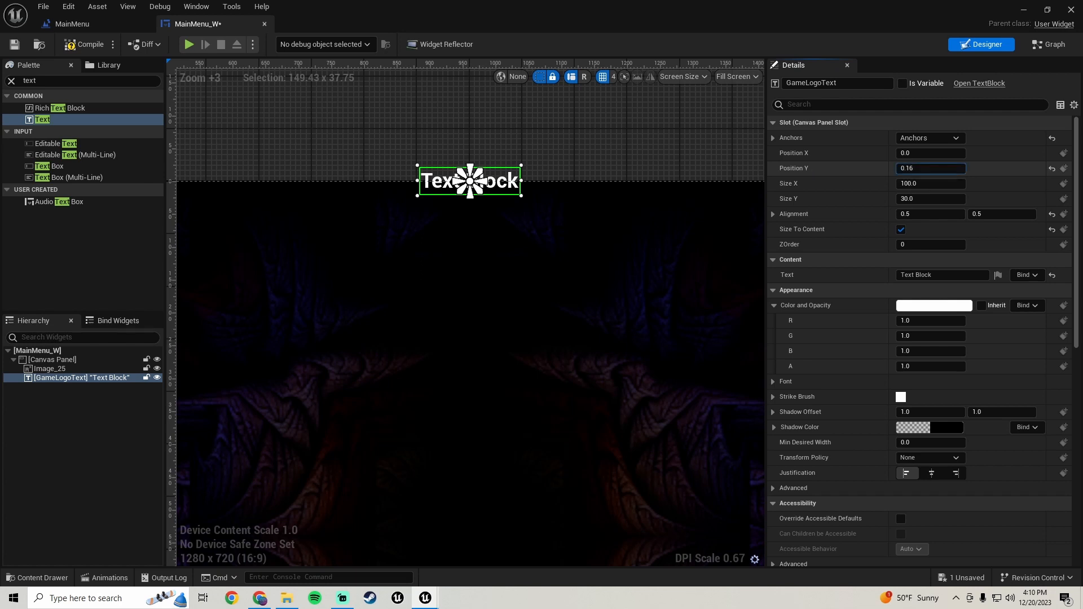
# Step: Move GameLogoText down to a Position Y of about 84.9 and save the MainMenu_W widget
pyautogui.moveTo(931, 168); pyautogui.dragTo(984, 168)
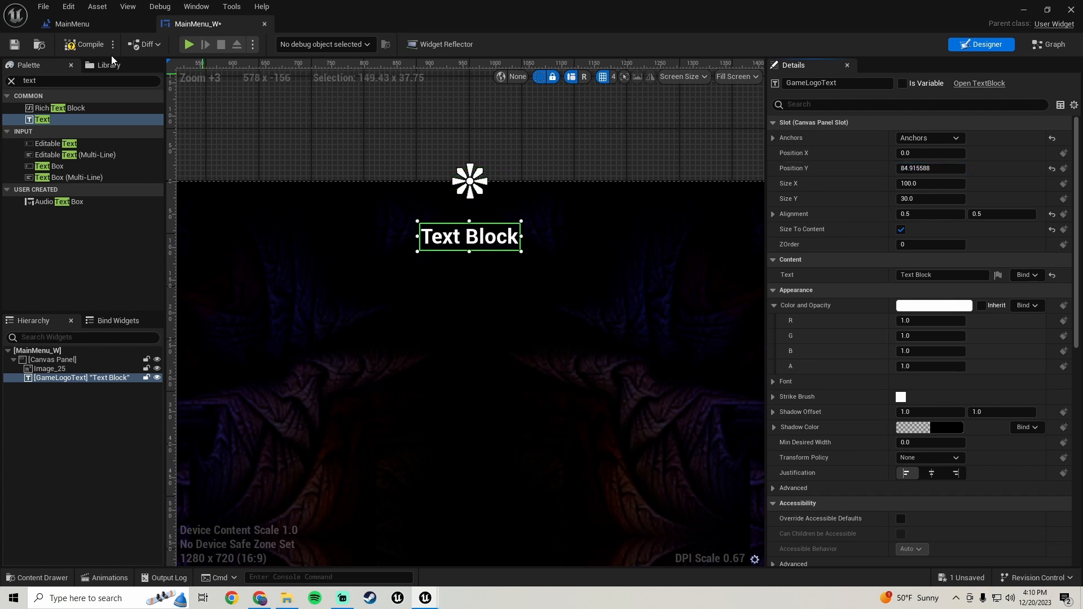
pyautogui.click(15, 45)
pyautogui.scroll(-3, 470, 241)
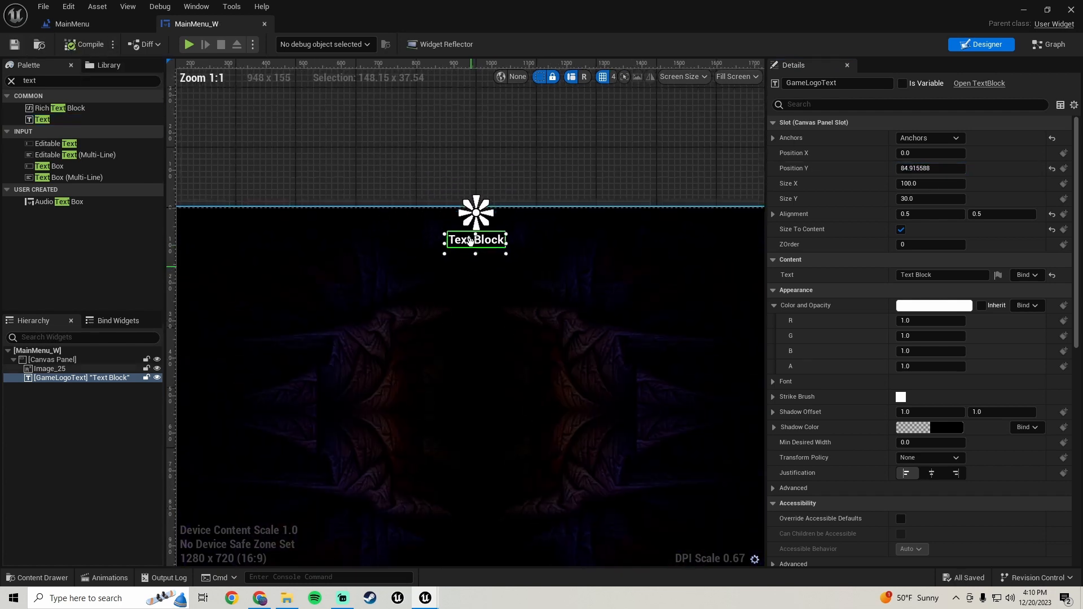
pyautogui.moveTo(470, 242); pyautogui.dragTo(467, 196, button='right')
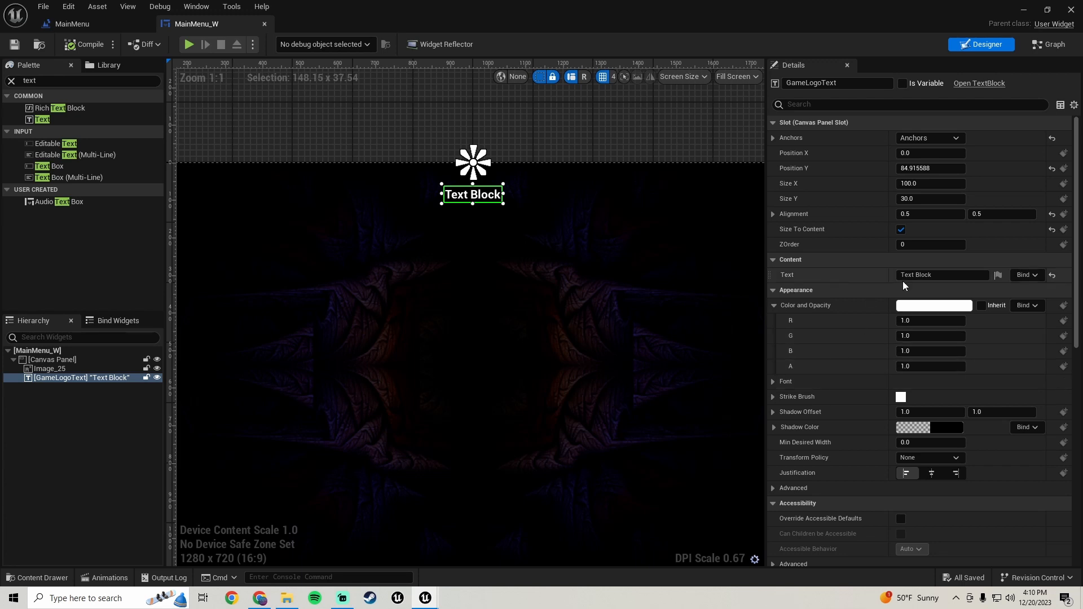
pyautogui.scroll(-3, 862, 364)
pyautogui.scroll(3, 852, 363)
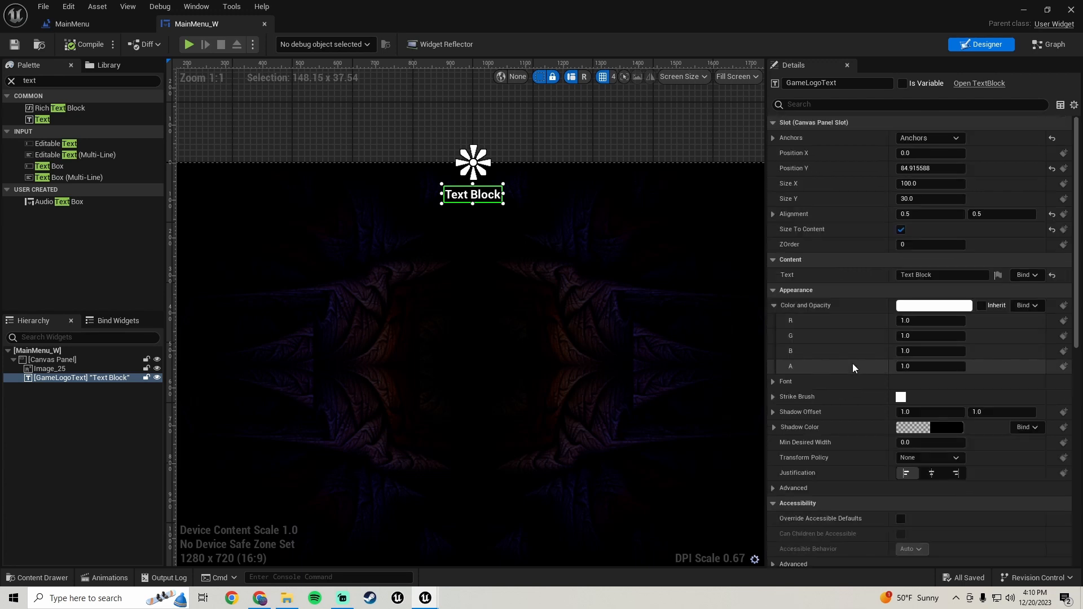
pyautogui.scroll(-3, 852, 363)
pyautogui.scroll(3, 852, 362)
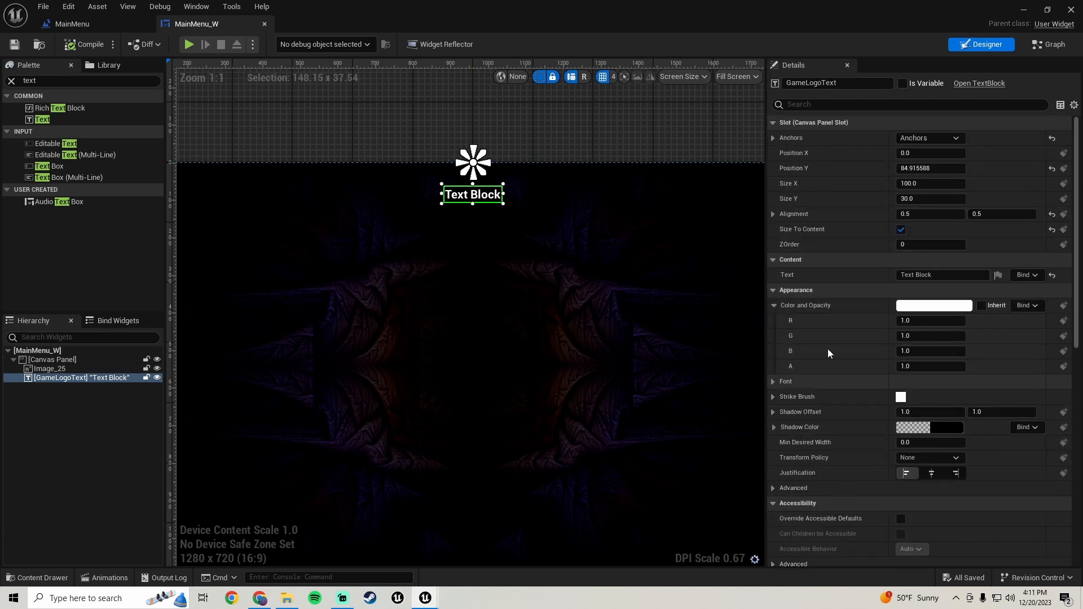
pyautogui.scroll(-3, 840, 308)
pyautogui.scroll(3, 839, 308)
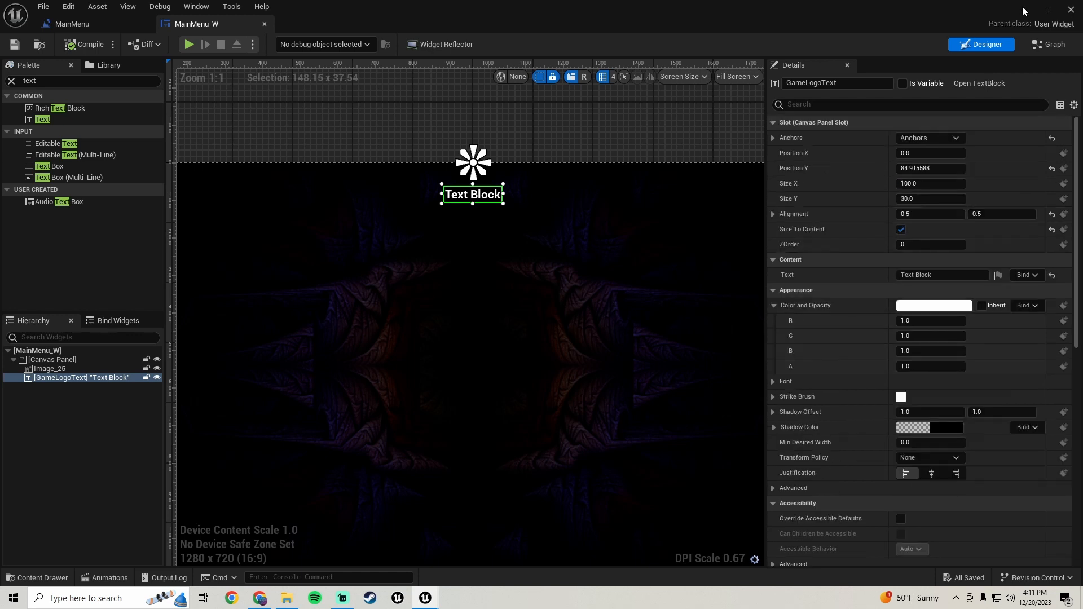
# Step: Return to the main level editor, create a folder named Fonts in the Content directory, and open it
pyautogui.click(1024, 10)
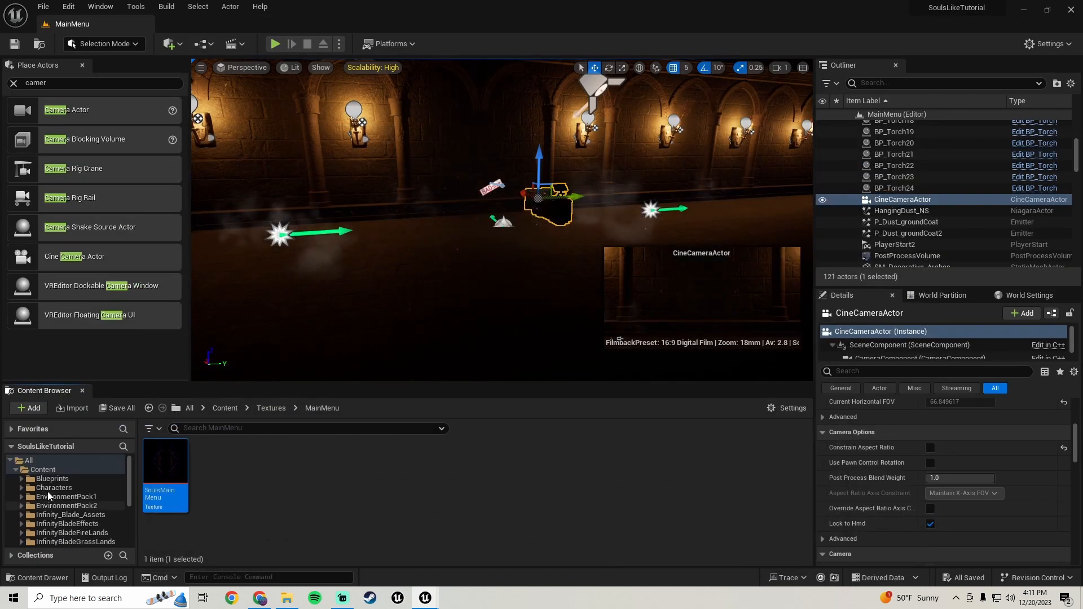
pyautogui.click(42, 469)
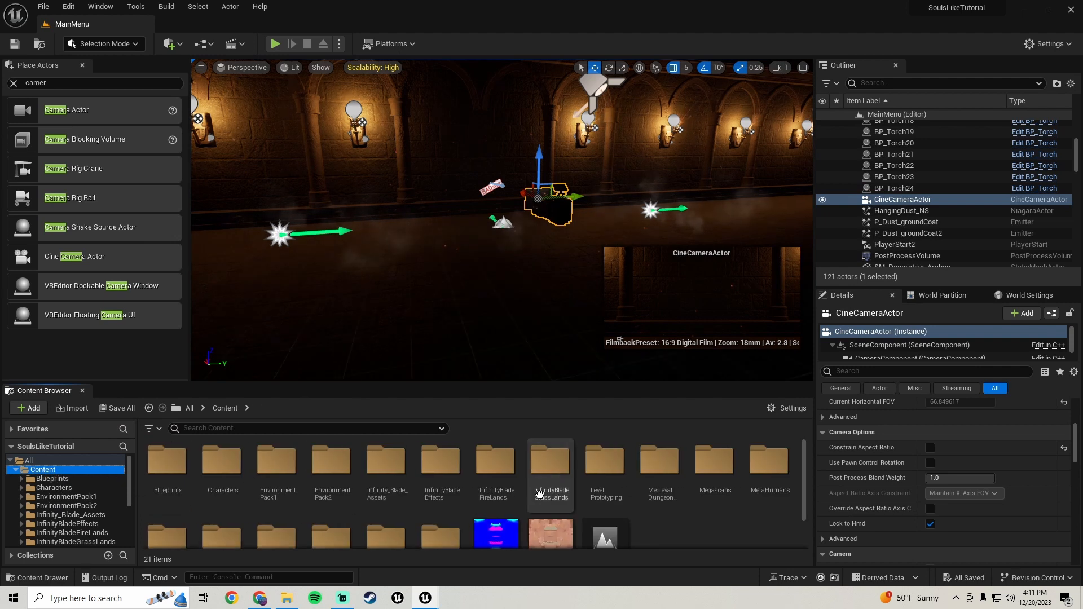
pyautogui.scroll(-1, 539, 494)
pyautogui.rightClick(655, 496)
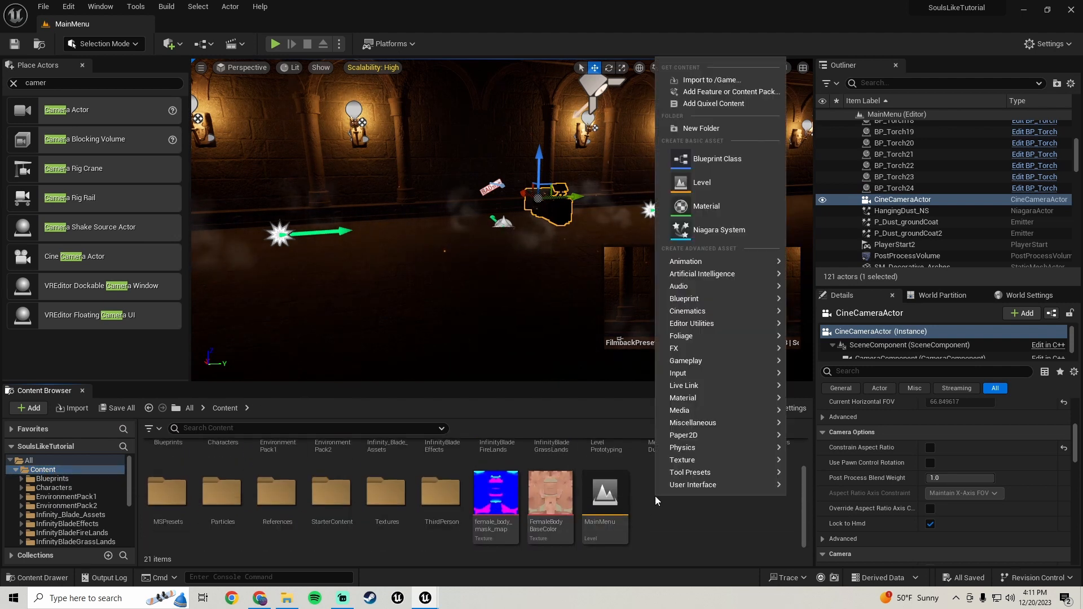
pyautogui.click(702, 128)
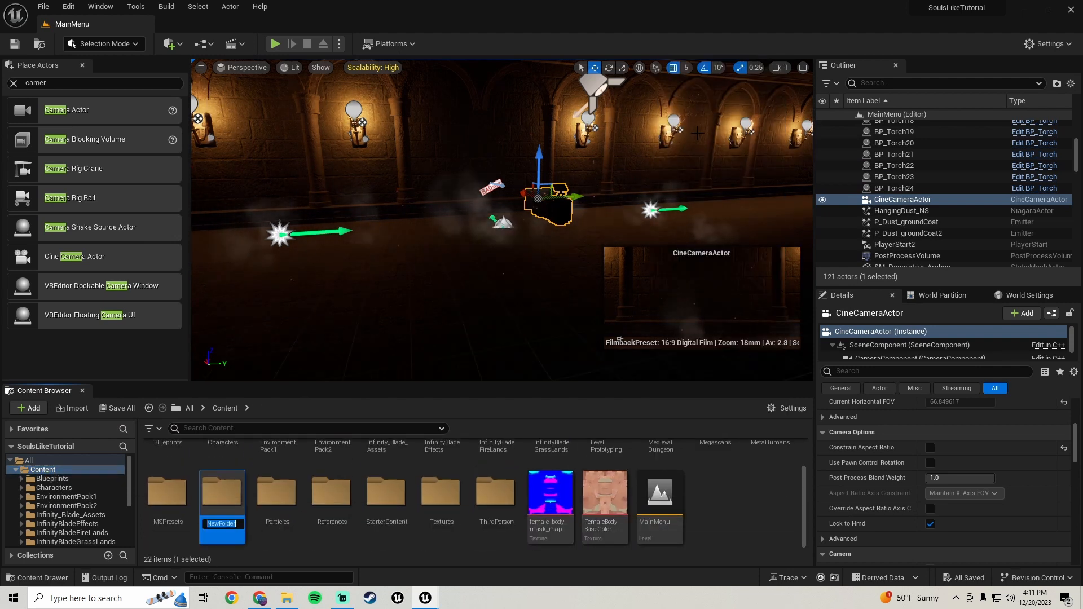
pyautogui.write('Fonts')
pyautogui.press('Return')
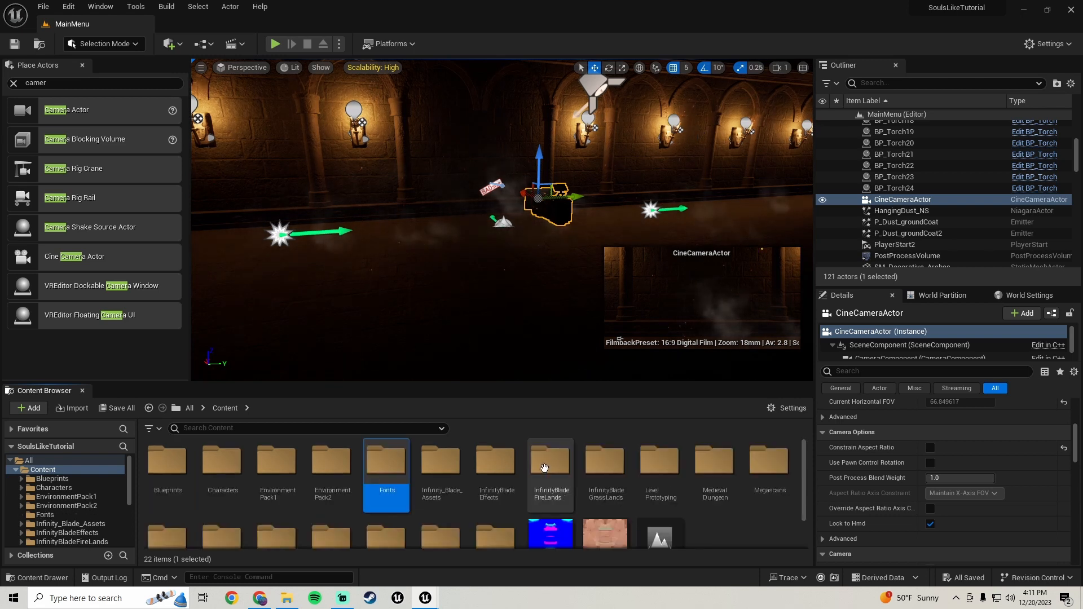
pyautogui.doubleClick(387, 462)
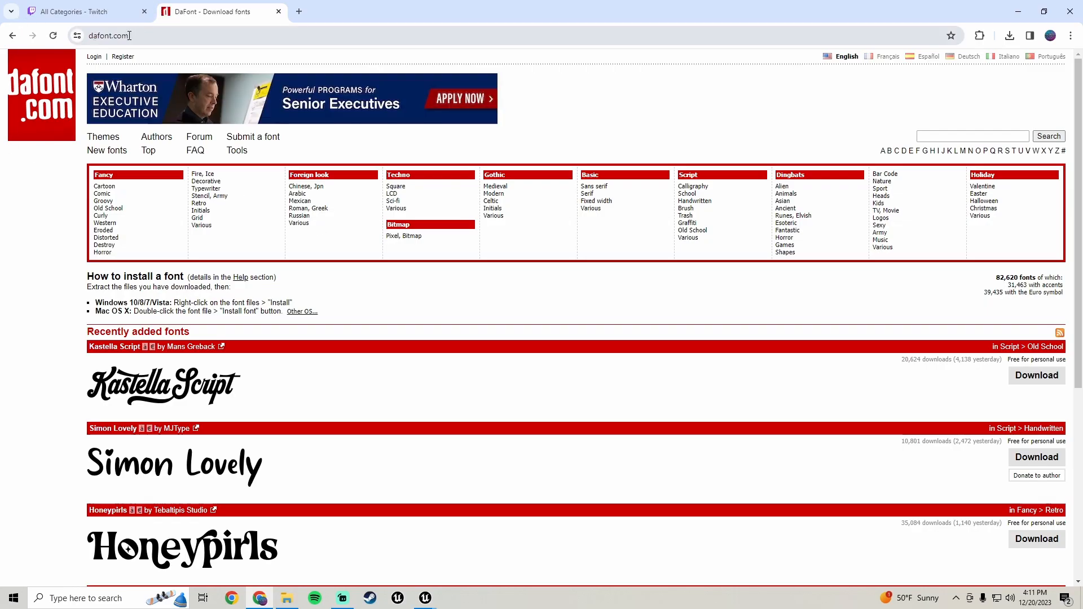
# Step: Browse the font categories and recently added fonts on dafont.com
pyautogui.scroll(-4, 202, 303)
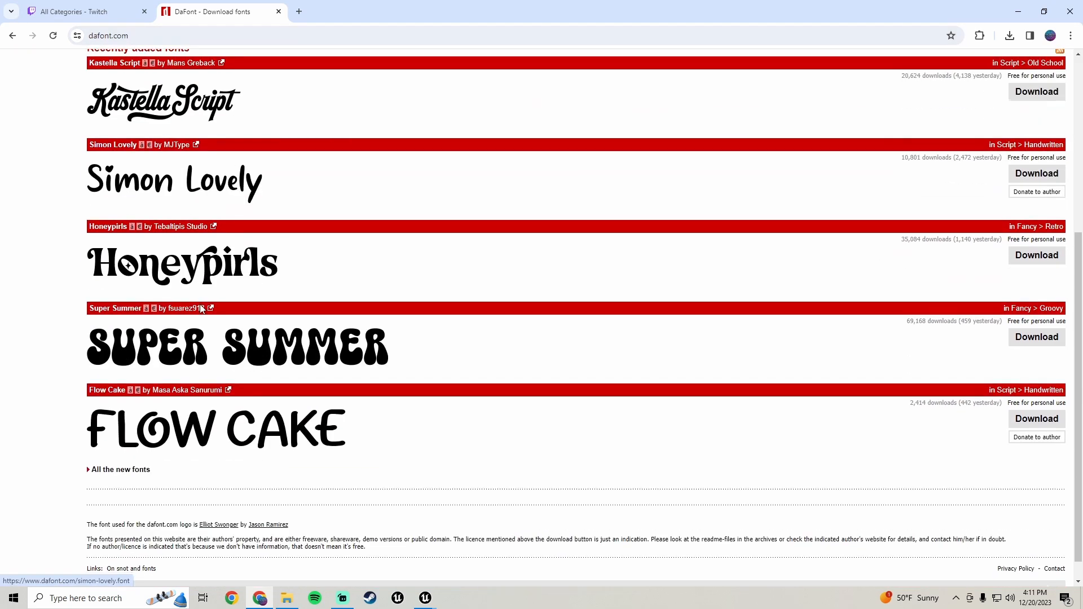
pyautogui.scroll(4, 202, 304)
pyautogui.scroll(-5, 209, 310)
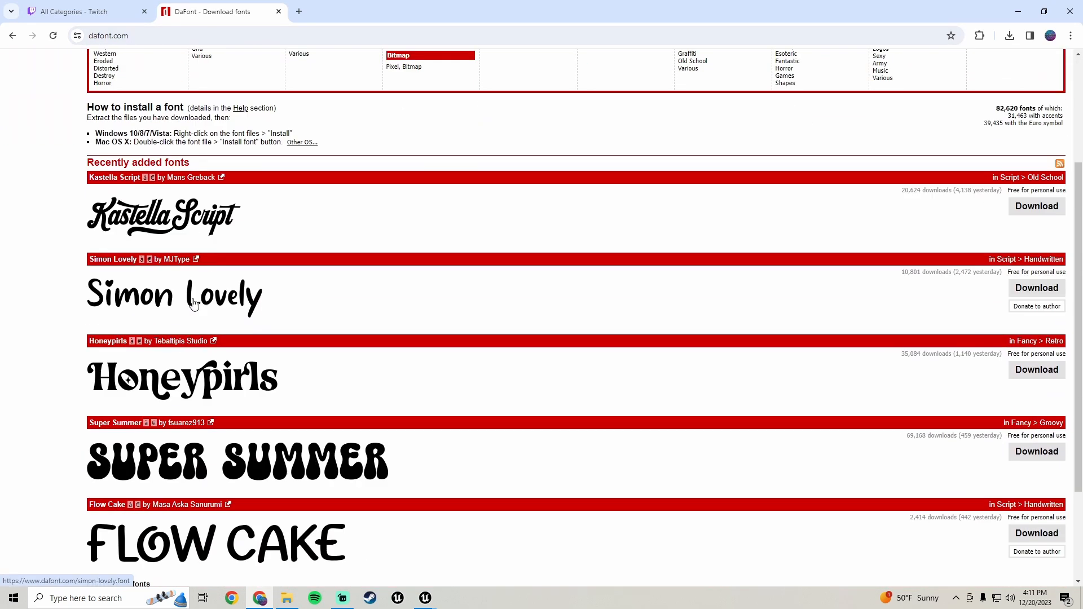
pyautogui.scroll(5, 213, 313)
pyautogui.scroll(-3, 211, 315)
pyautogui.scroll(3, 214, 271)
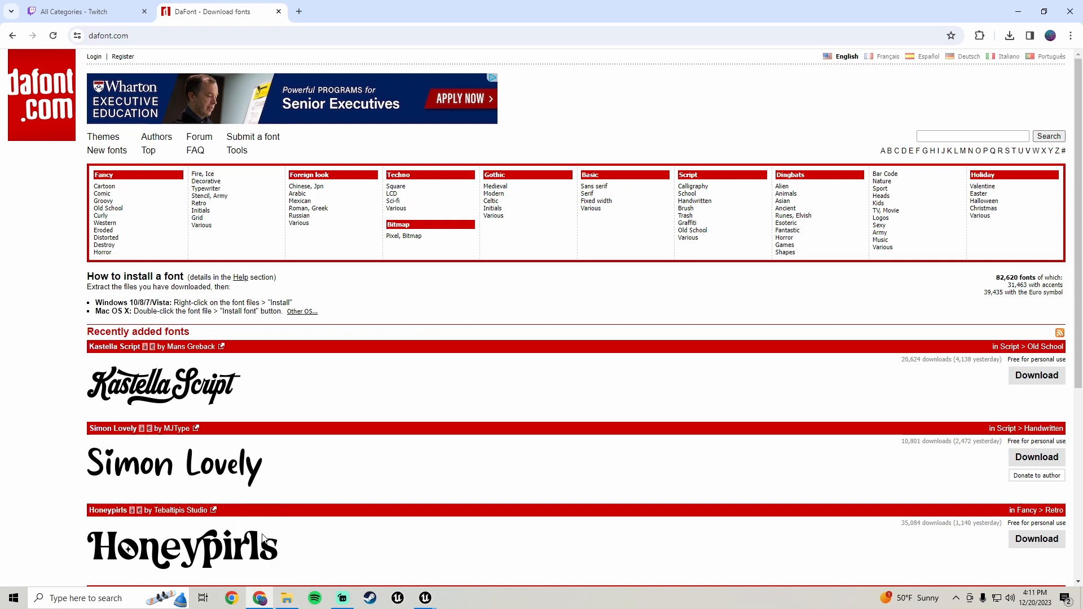
# Step: Switch to File Explorer and open the Fonts folder on the Desktop
pyautogui.click(291, 600)
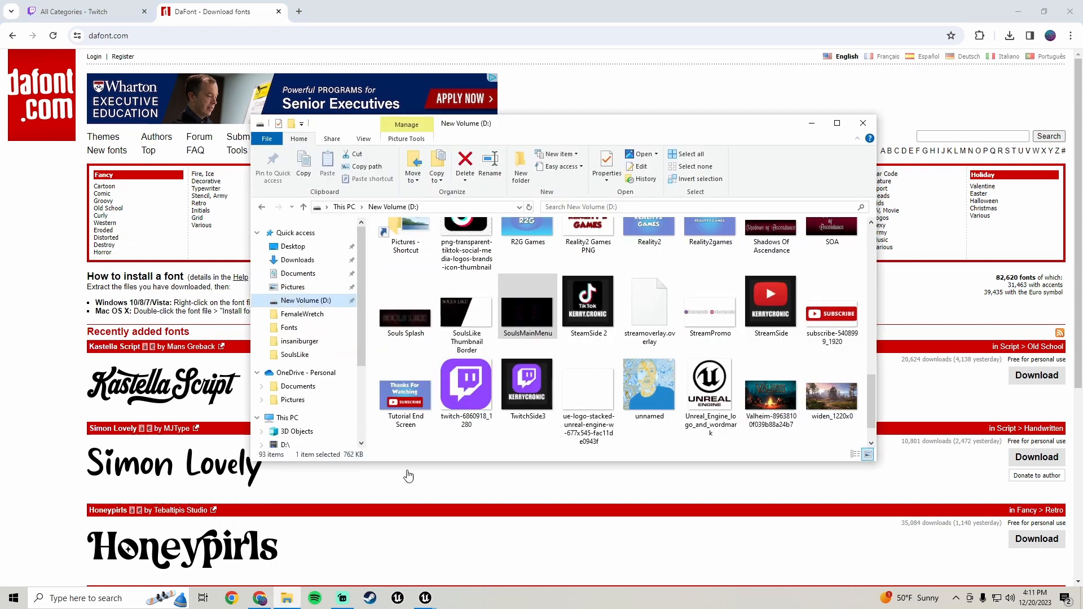
pyautogui.click(331, 259)
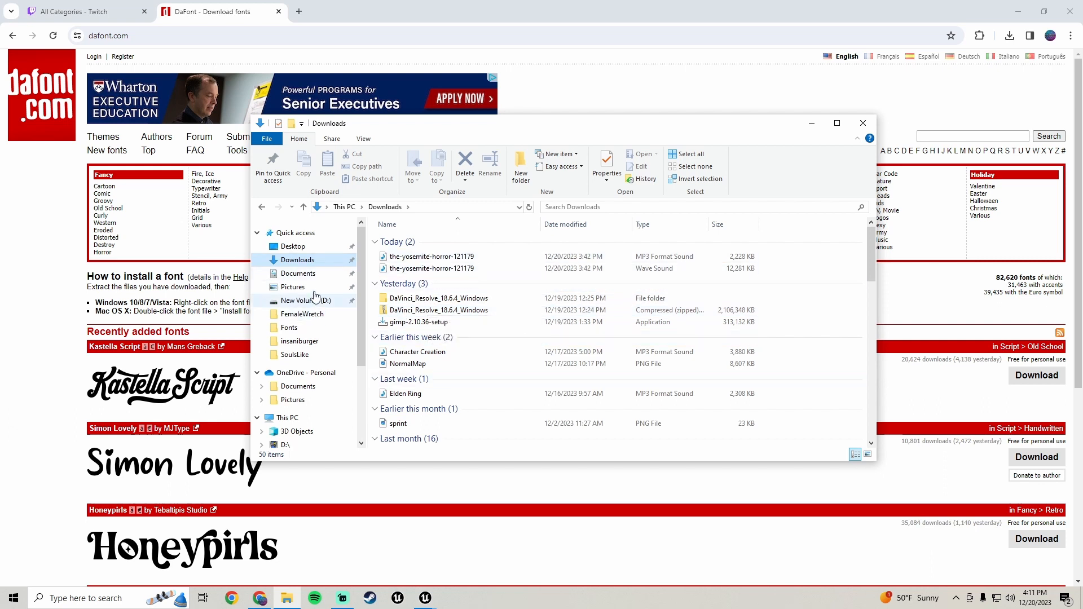
pyautogui.click(300, 247)
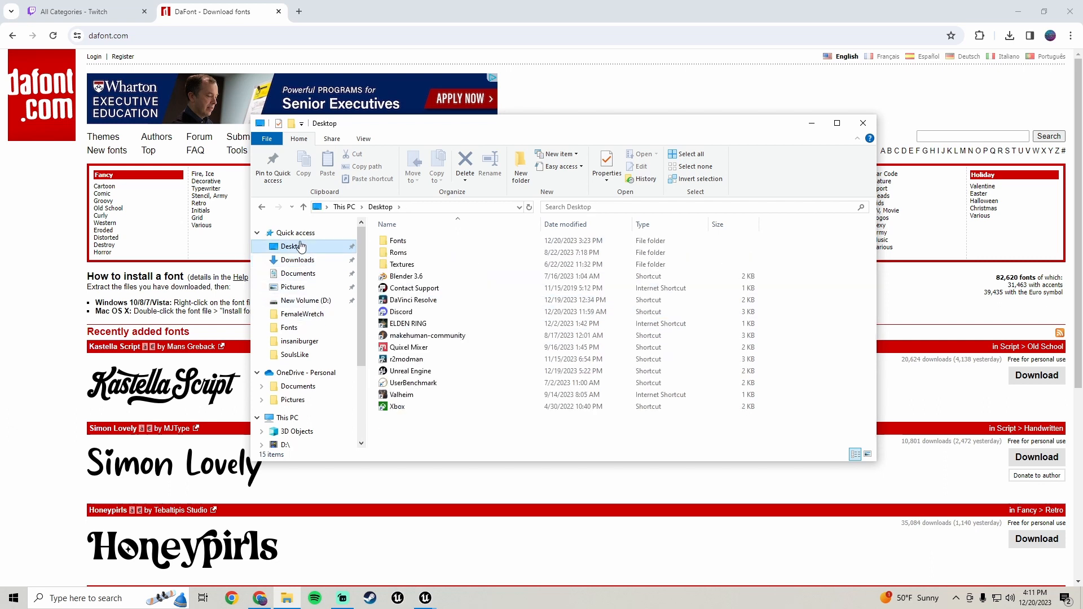
pyautogui.doubleClick(402, 242)
pyautogui.scroll(-2, 431, 328)
# Step: Look through the downloaded font archives and extracted folders, such as the_macabre and tokyo_knights, for fonts to use
pyautogui.click(395, 370)
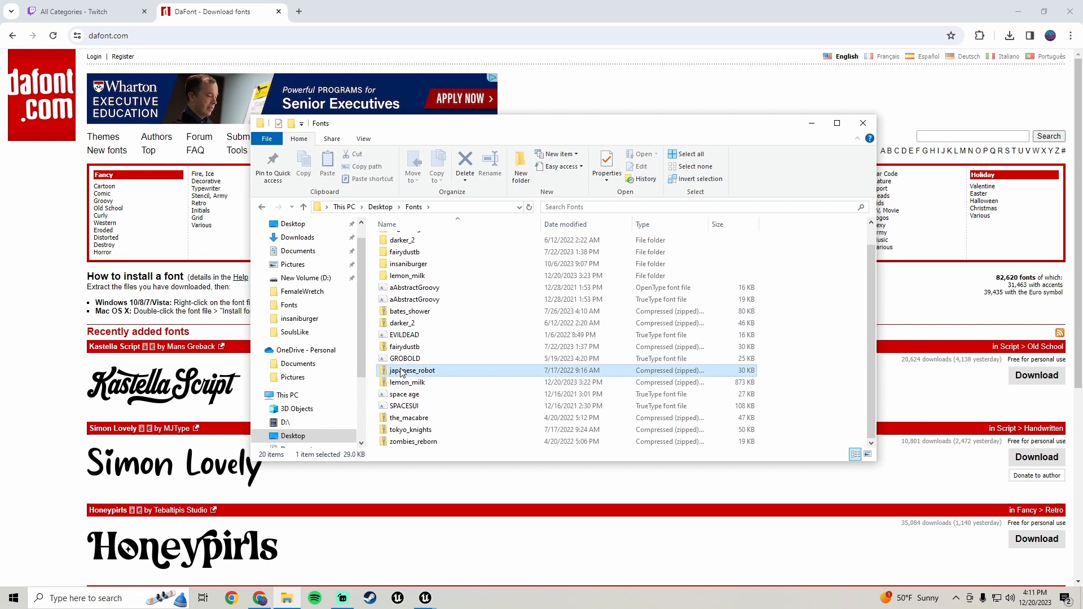
pyautogui.click(407, 420)
pyautogui.rightClick(406, 422)
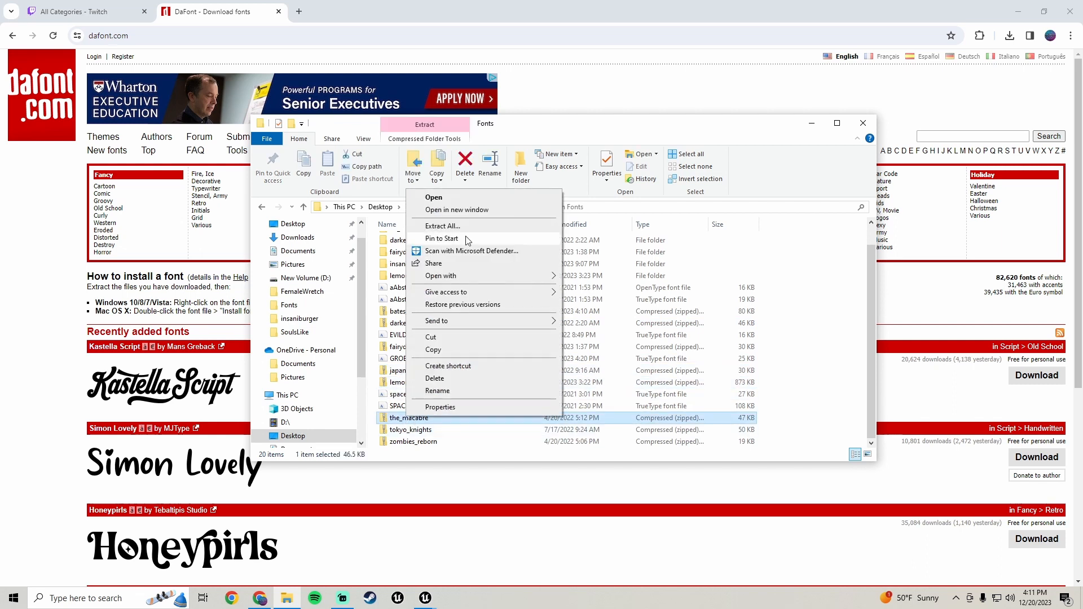
pyautogui.click(421, 430)
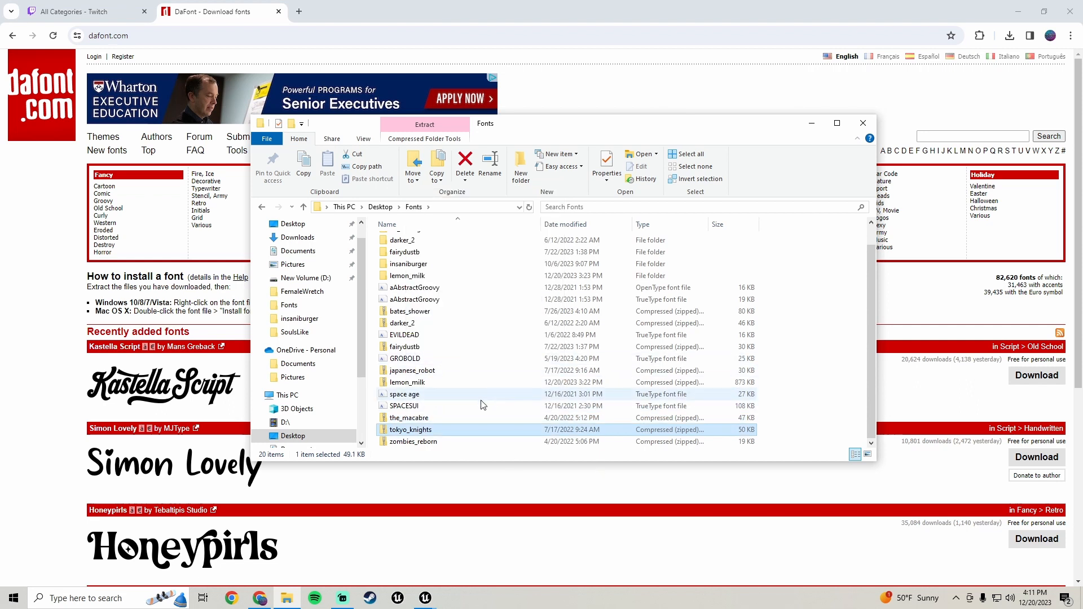
pyautogui.scroll(1, 477, 395)
pyautogui.scroll(-1, 464, 367)
pyautogui.scroll(1, 464, 368)
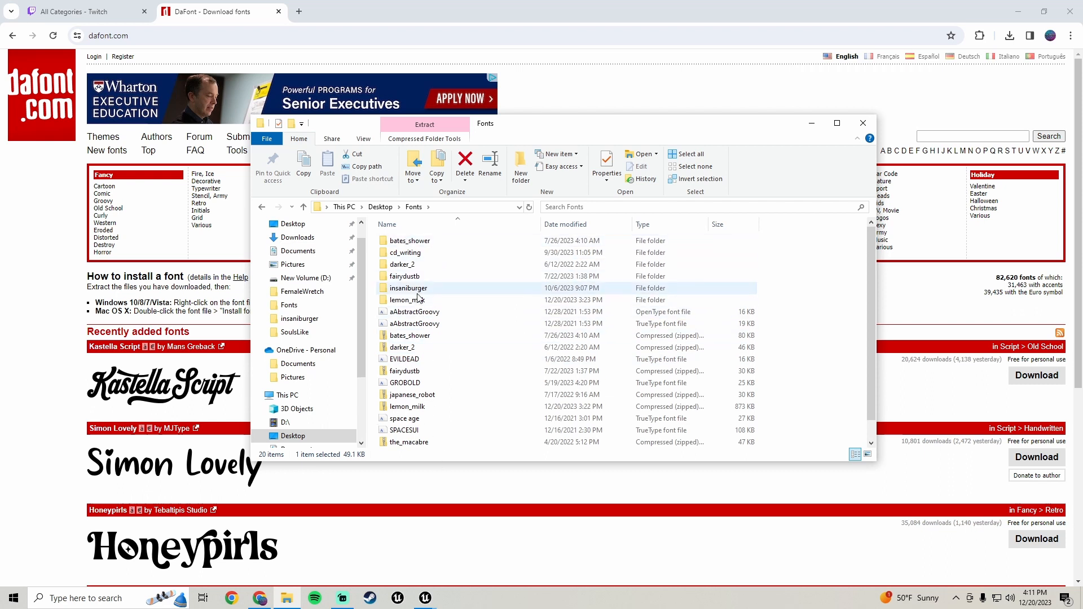
pyautogui.moveTo(532, 128); pyautogui.dragTo(562, 121)
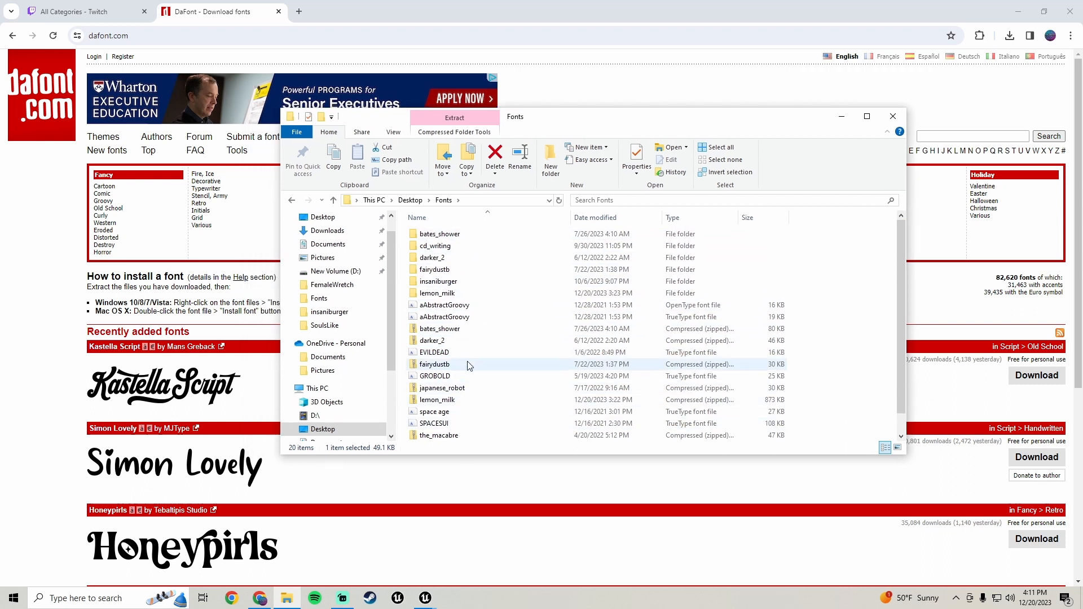
pyautogui.scroll(-1, 469, 364)
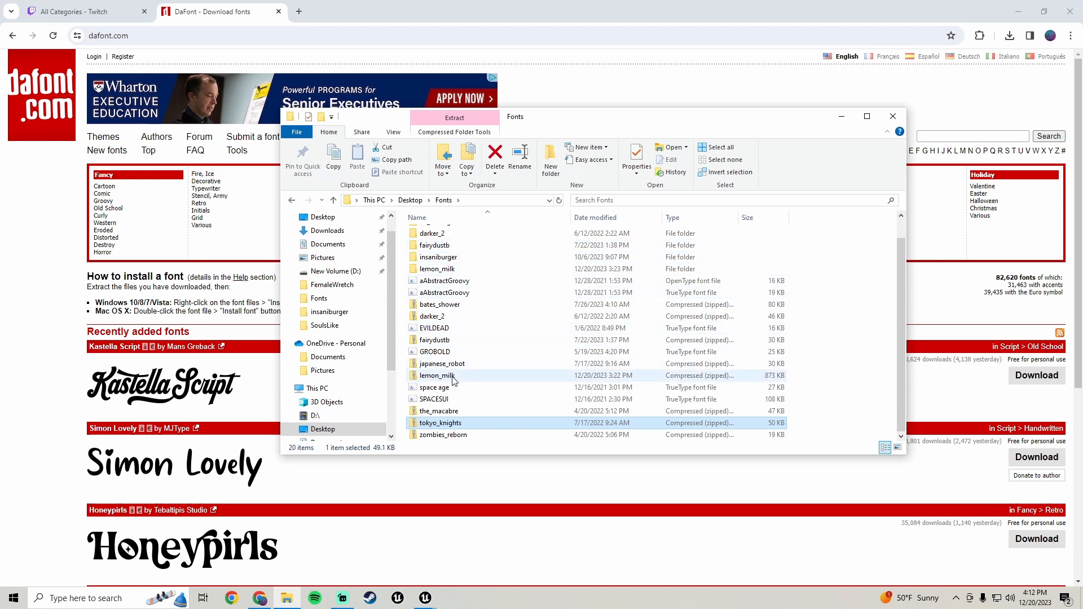
pyautogui.scroll(1, 440, 333)
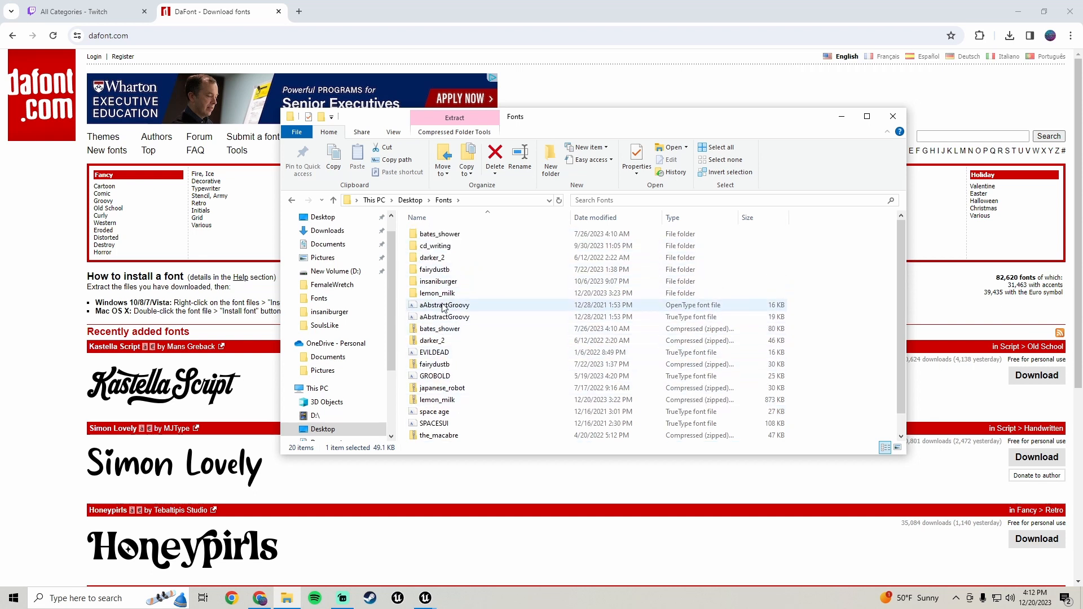
# Step: Import FairyDustB from the fairydustb folder into the Unreal project's Fonts folder, creating a Font asset from it
pyautogui.doubleClick(443, 269)
pyautogui.click(437, 236)
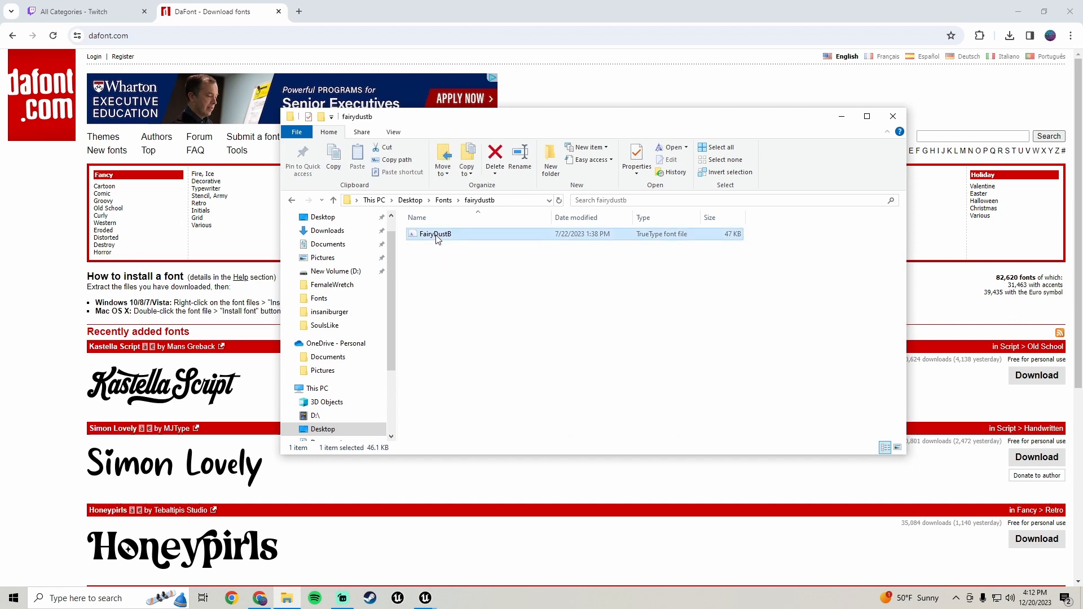
pyautogui.moveTo(424, 602)
pyautogui.click(470, 566)
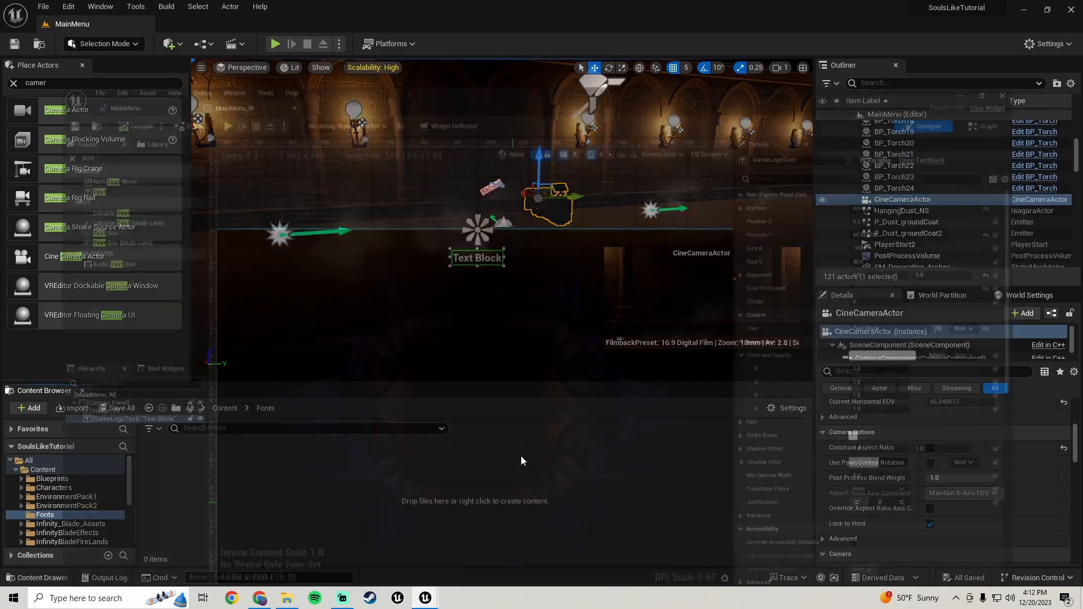
pyautogui.click(1021, 9)
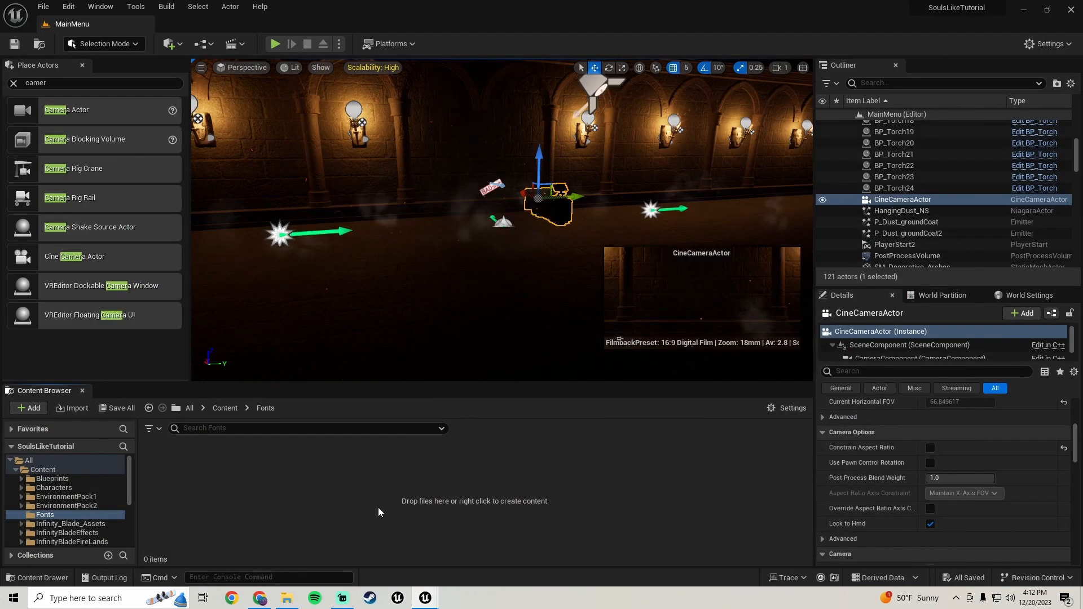
pyautogui.click(289, 599)
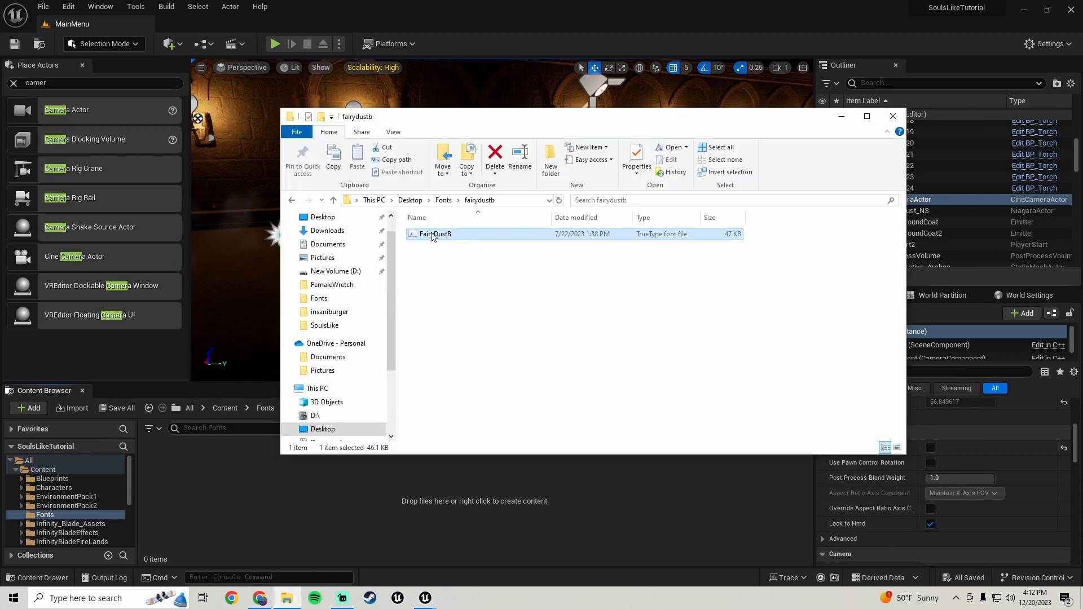
pyautogui.moveTo(432, 235); pyautogui.dragTo(209, 479)
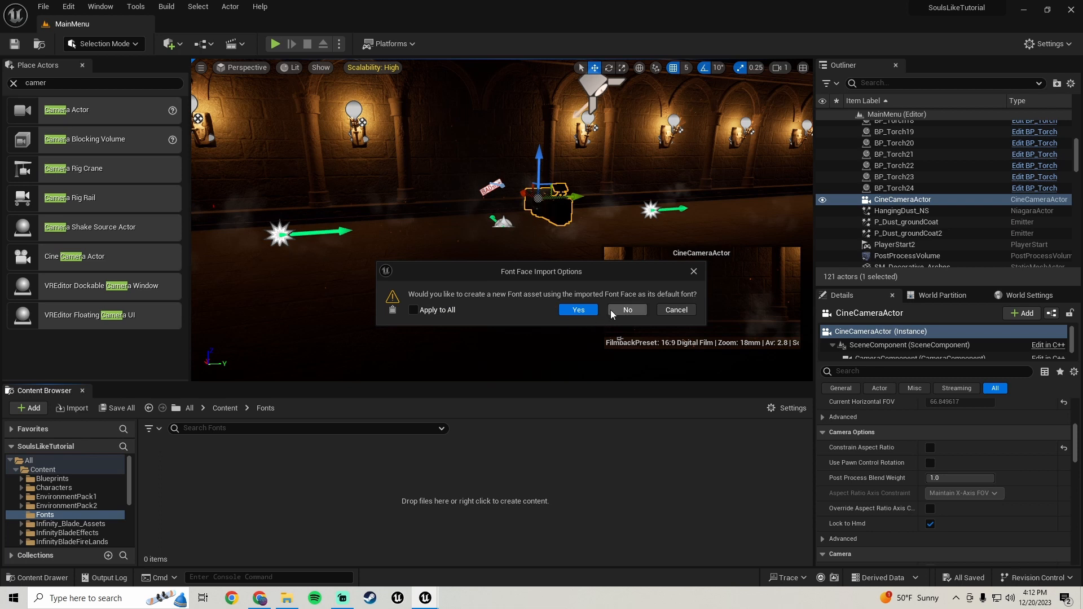
pyautogui.click(578, 310)
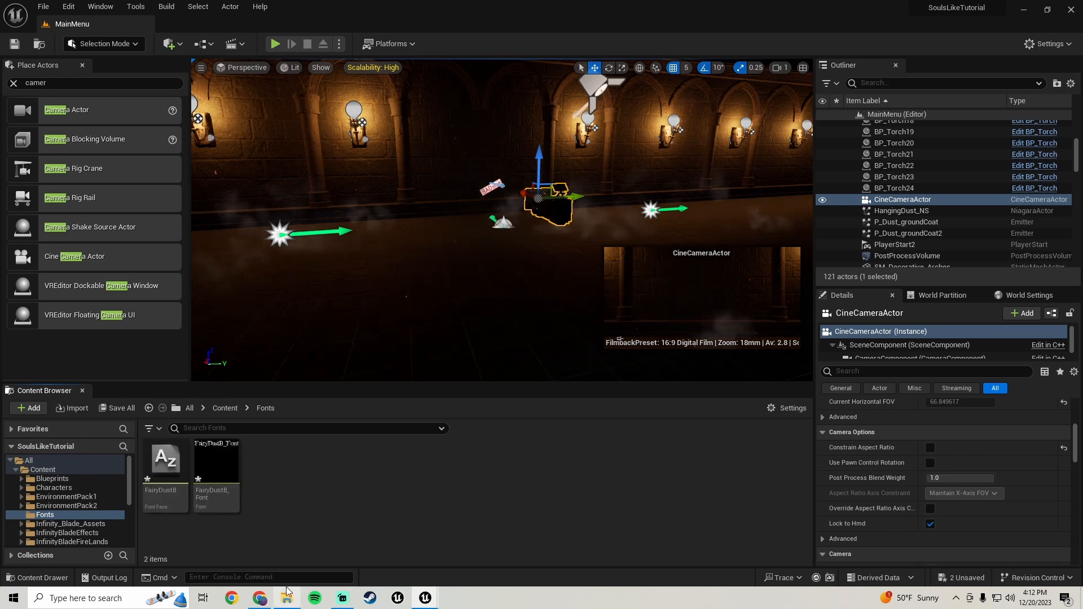
# Step: Import LEMONMILK-Regular from the lemon_milk folder into the project's Fonts folder, creating a Font asset from it
pyautogui.click(287, 595)
pyautogui.click(292, 201)
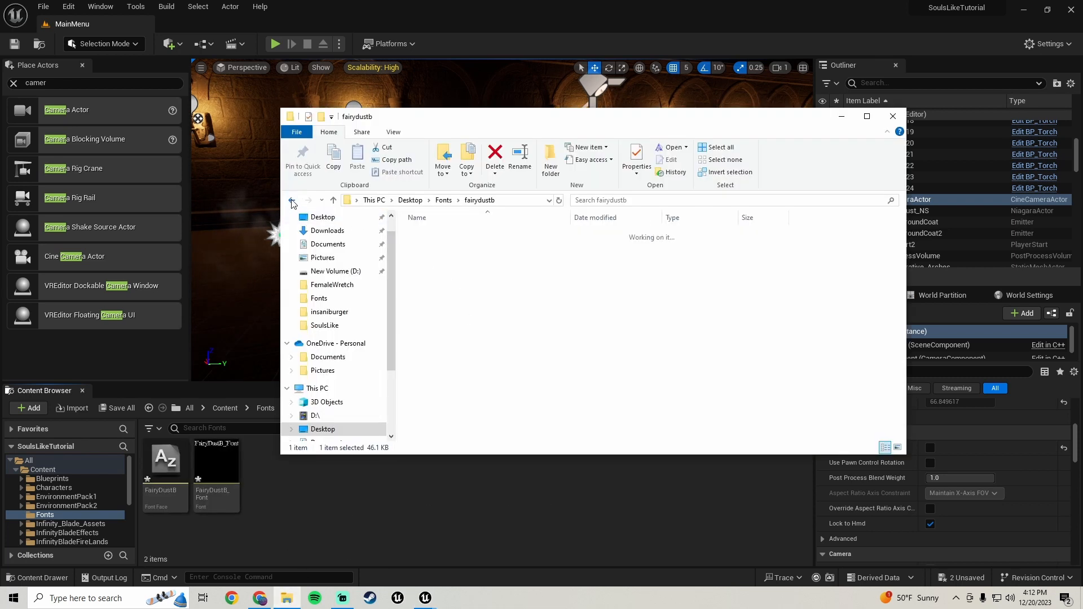
pyautogui.doubleClick(442, 294)
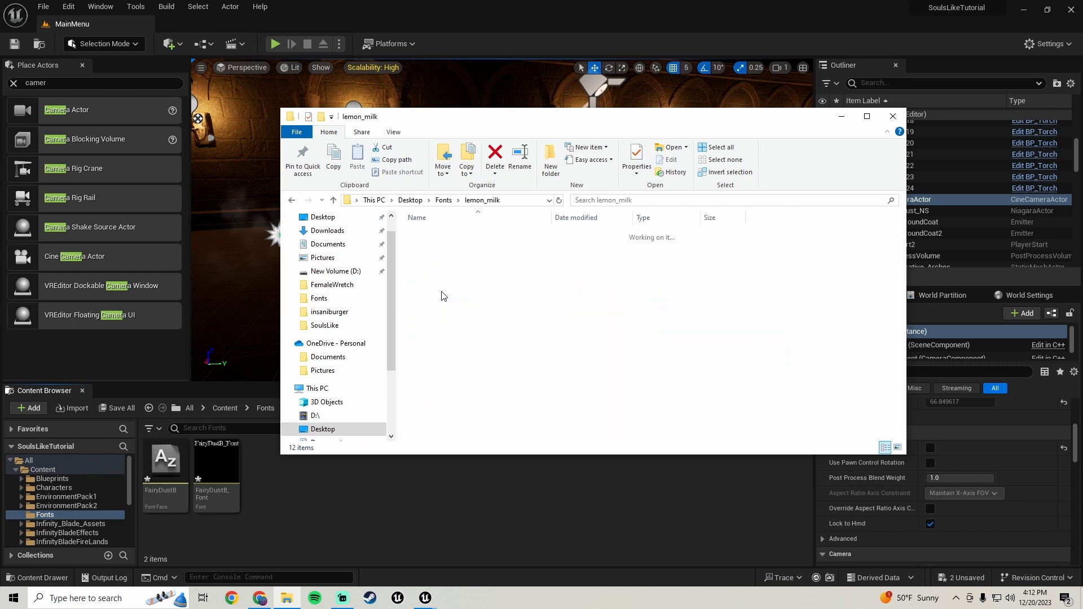
pyautogui.moveTo(432, 342); pyautogui.dragTo(349, 508)
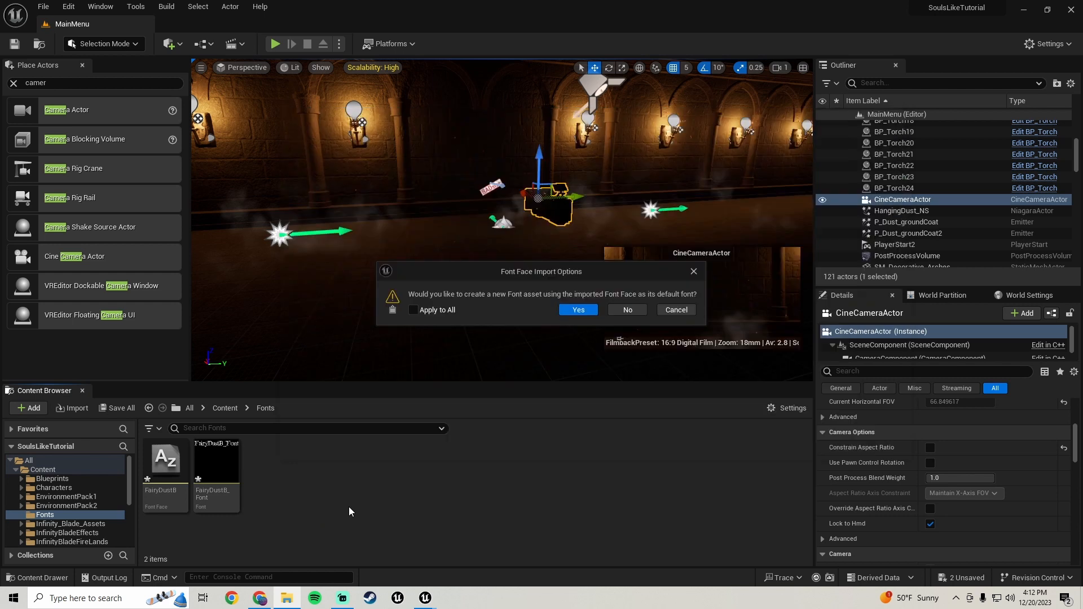
pyautogui.click(578, 310)
# Step: Save all the newly imported FairyDustB and LEMONMILK-Regular font assets and switch back to the MainMenu_W widget editor
pyautogui.click(121, 409)
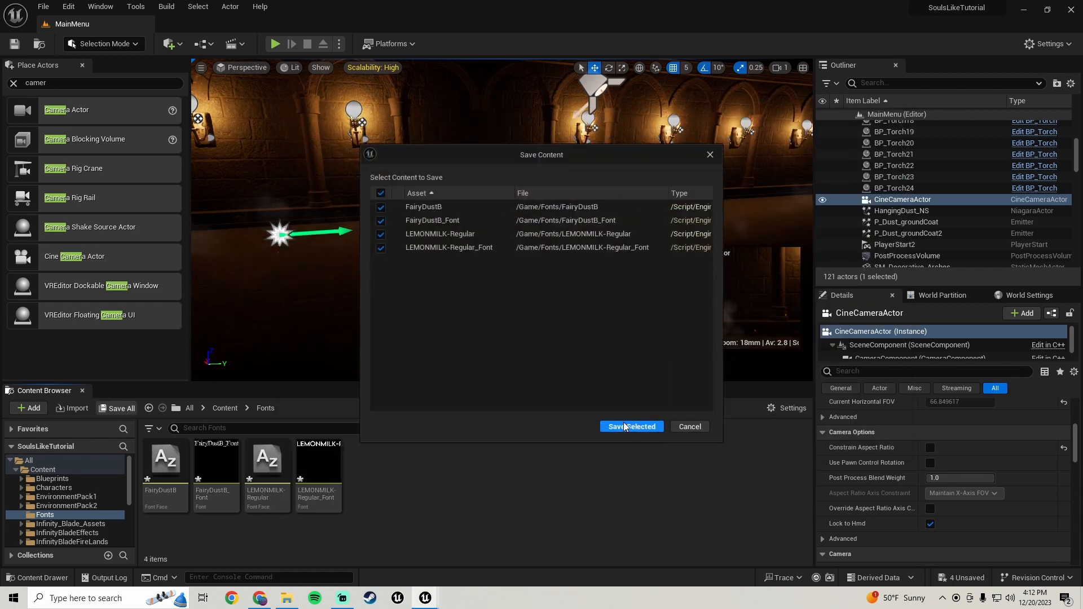
pyautogui.click(624, 423)
pyautogui.moveTo(424, 598)
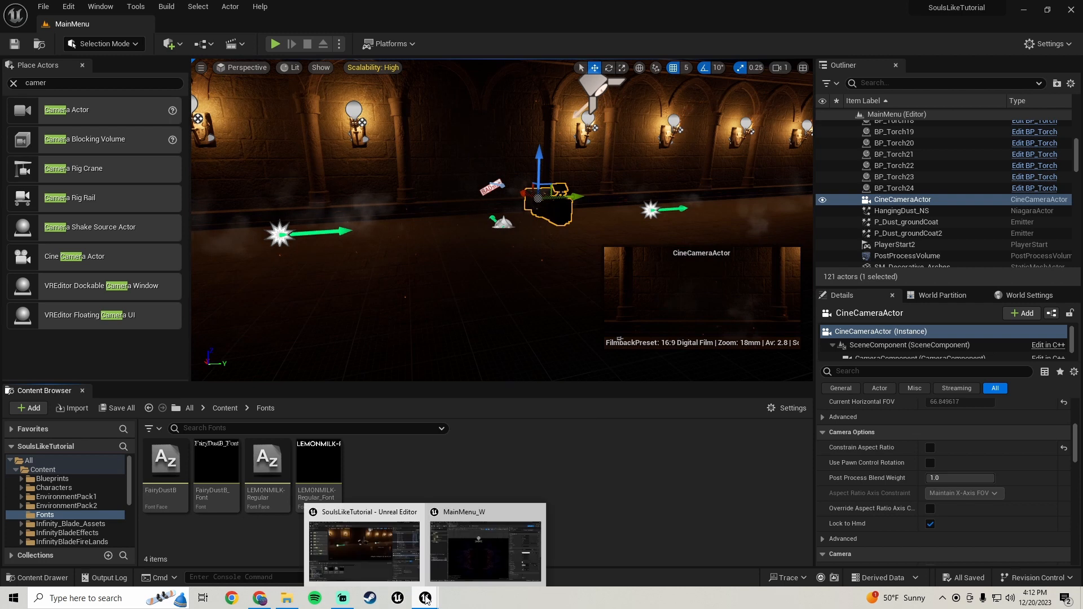
pyautogui.click(488, 550)
# Step: Set the font family of GameLogoText to FairyDustB_Font
pyautogui.scroll(-3, 455, 402)
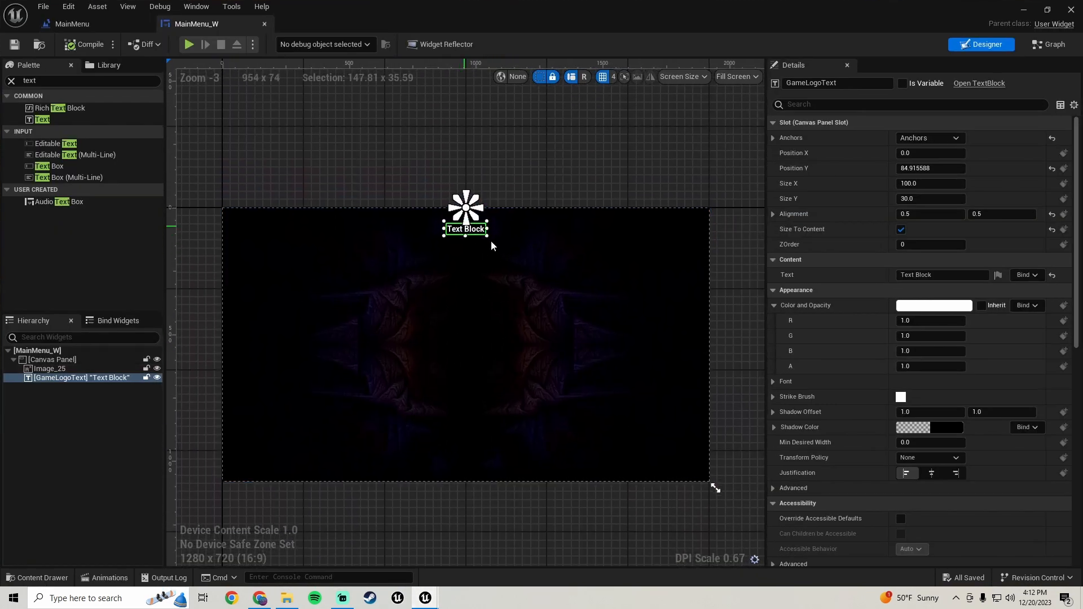
pyautogui.scroll(-3, 822, 314)
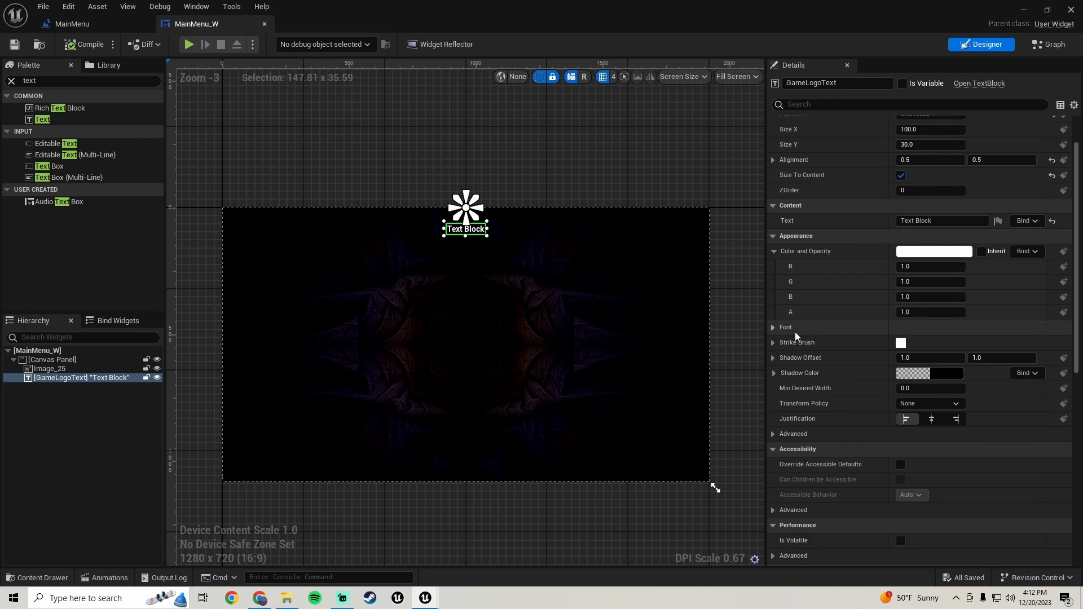
pyautogui.click(774, 328)
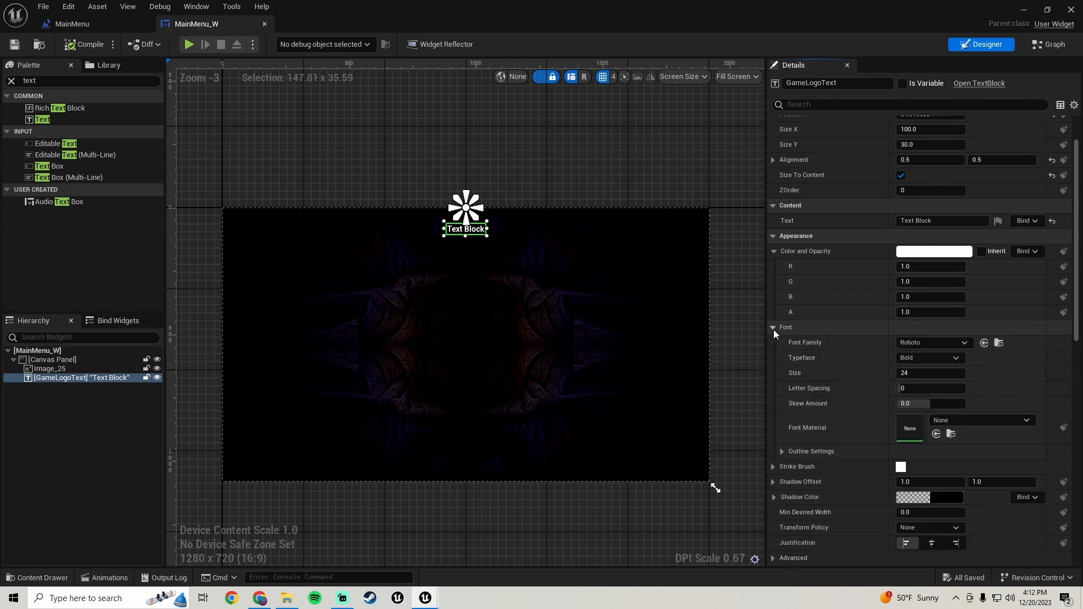
pyautogui.click(921, 348)
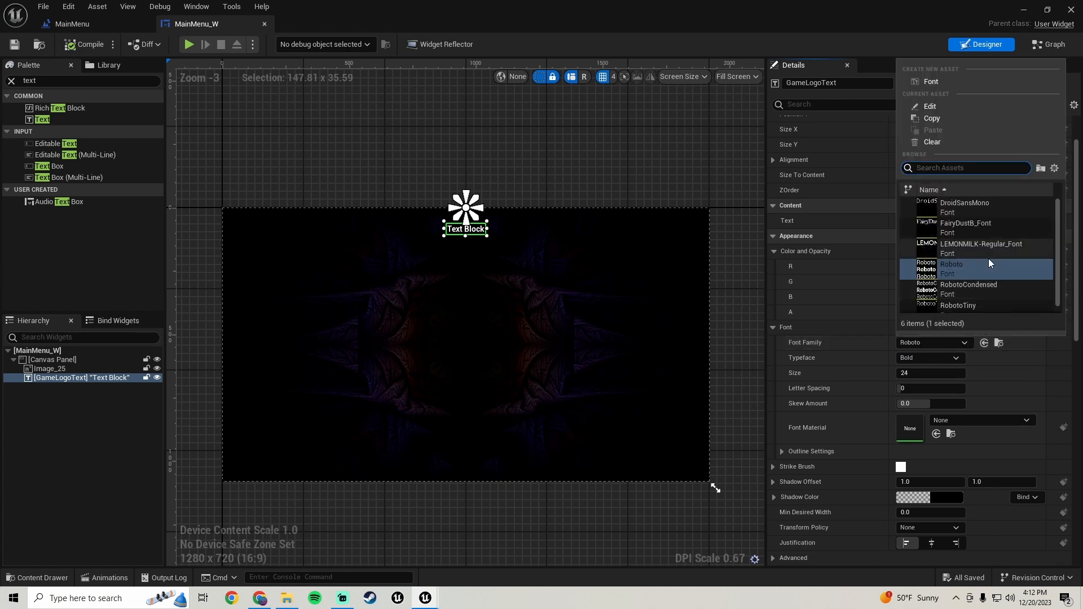
pyautogui.click(975, 228)
pyautogui.scroll(4, 449, 246)
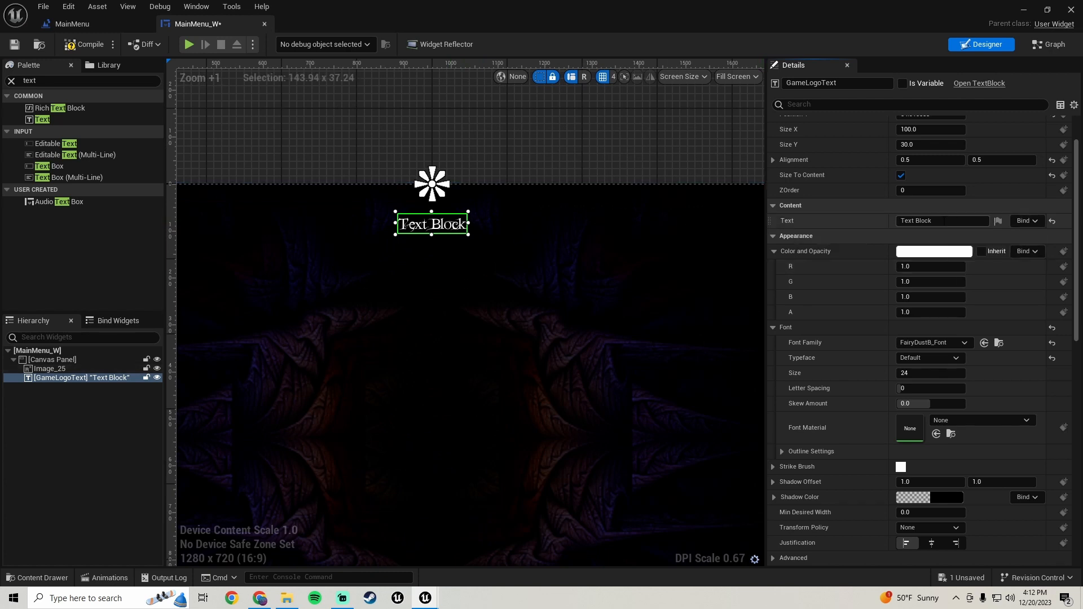
# Step: Change the GameLogoText content to "Souls Like" and set its font size to 160
pyautogui.click(926, 221)
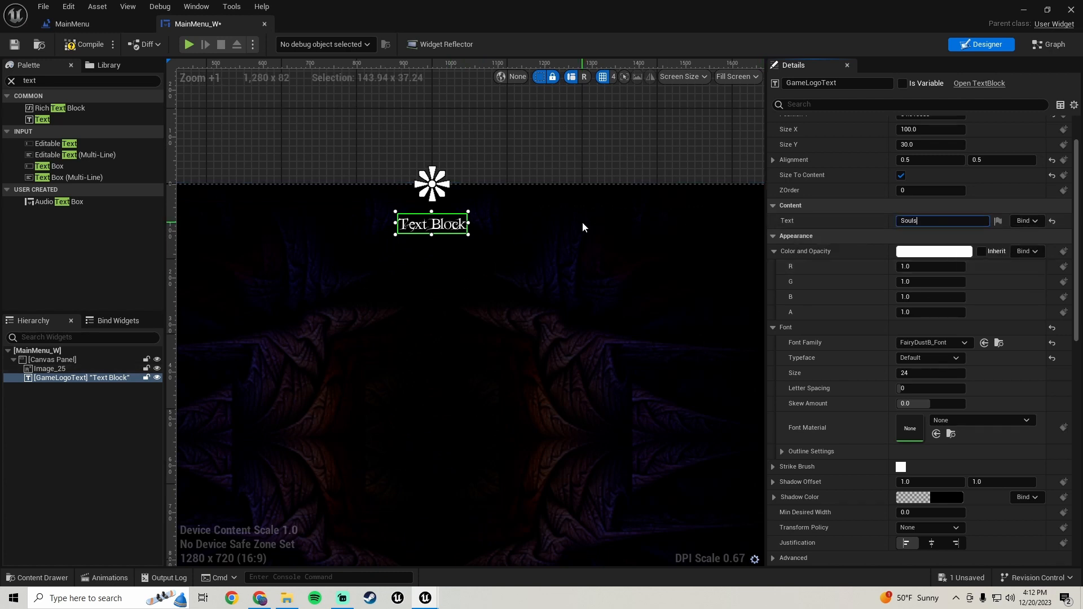
pyautogui.write('Souls Like')
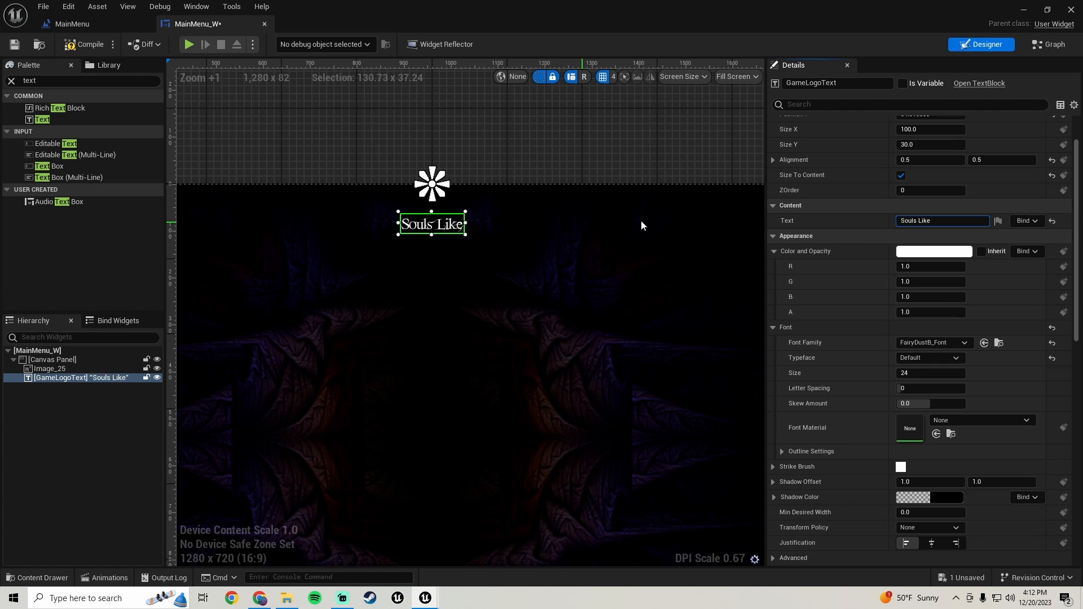
pyautogui.scroll(-2, 833, 330)
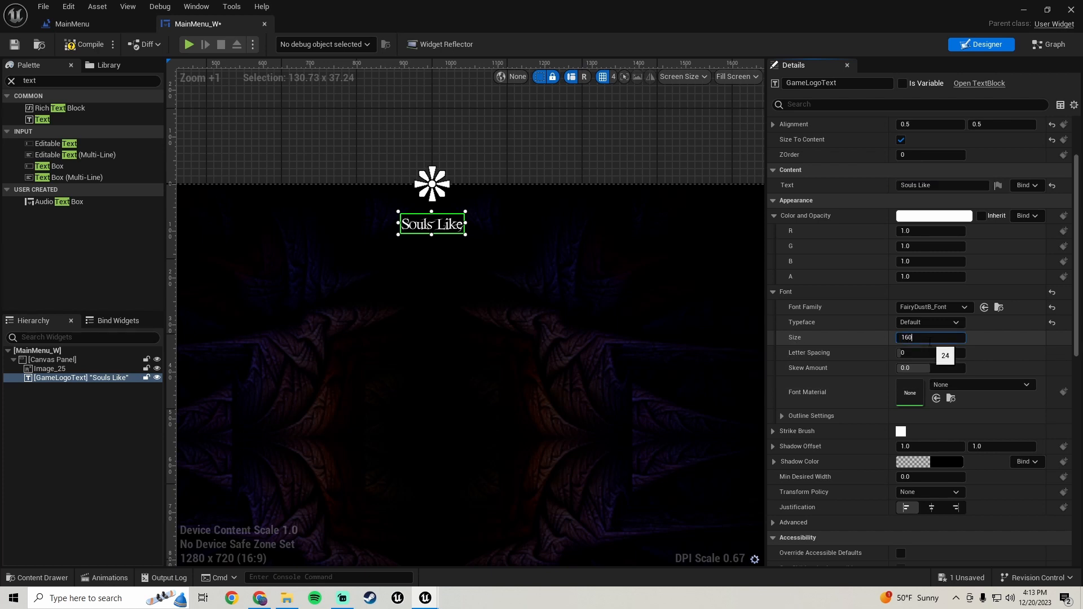
pyautogui.click(930, 338)
pyautogui.write('160')
pyautogui.press('Return')
pyautogui.scroll(-3, 428, 282)
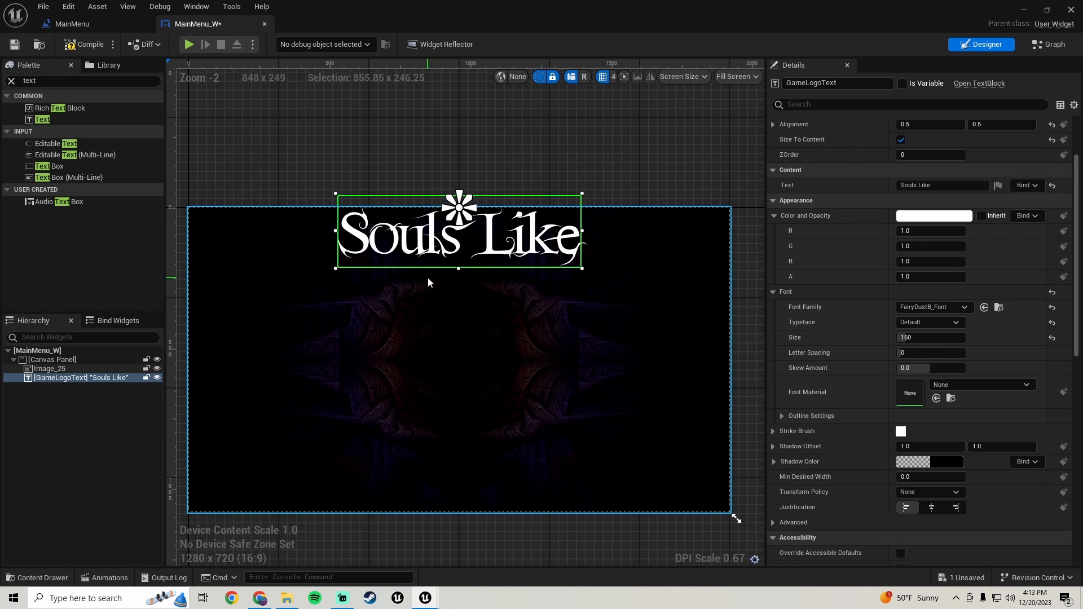
# Step: Try a much larger Size Y for GameLogoText and undo the change
pyautogui.scroll(5, 864, 262)
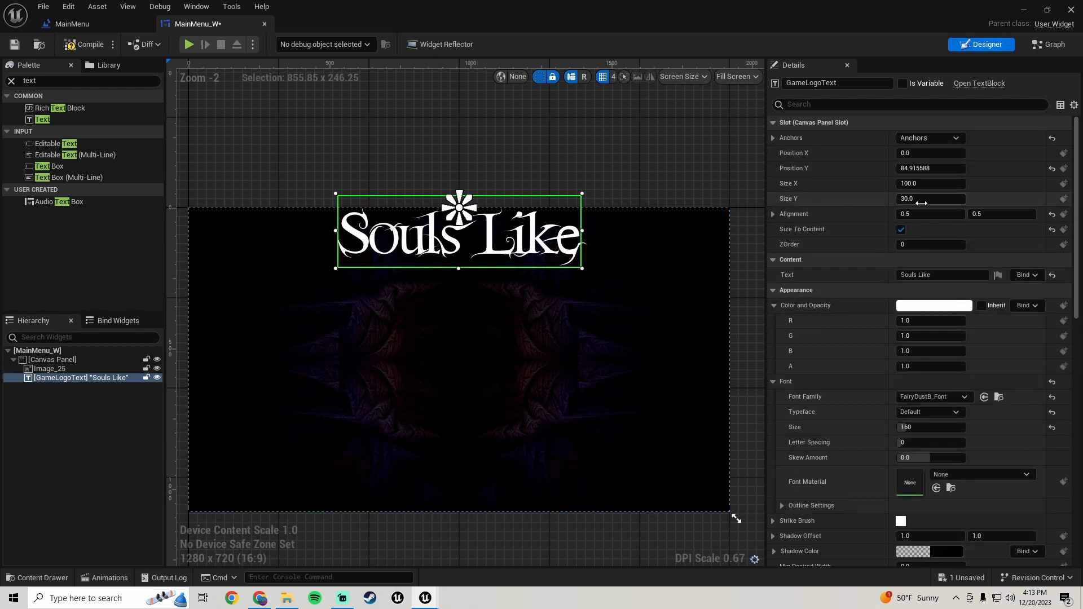
pyautogui.moveTo(930, 198); pyautogui.dragTo(966, 199)
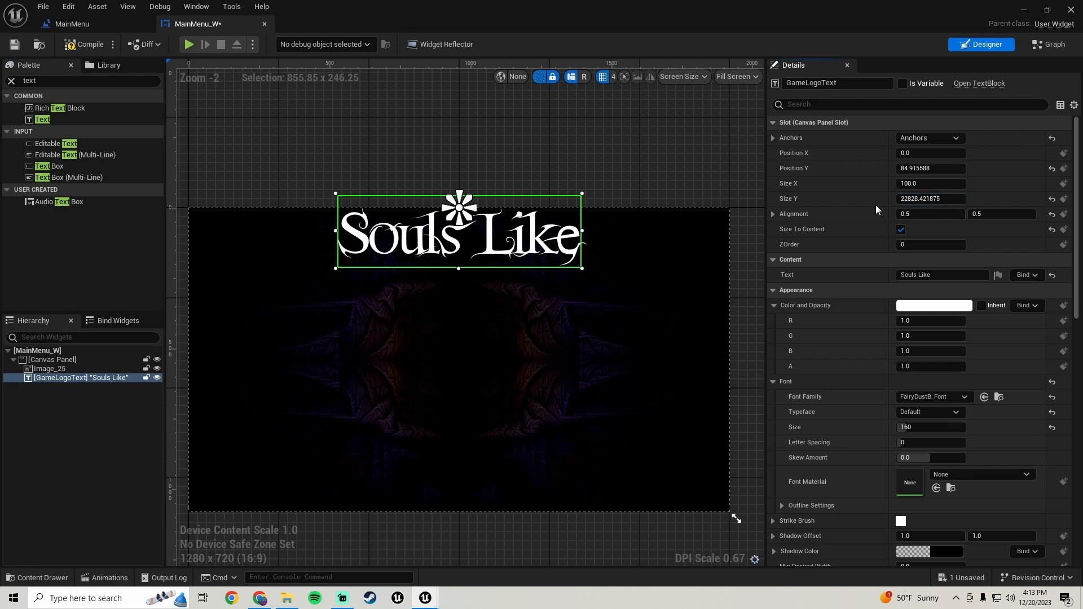
pyautogui.click(50, 368)
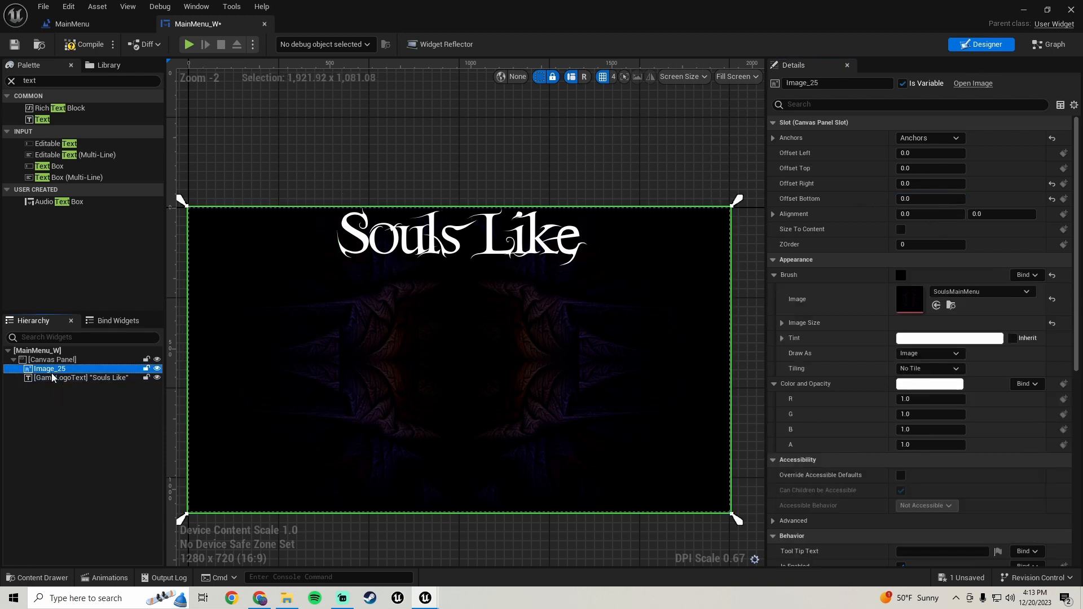
pyautogui.moveTo(919, 200); pyautogui.dragTo(959, 199)
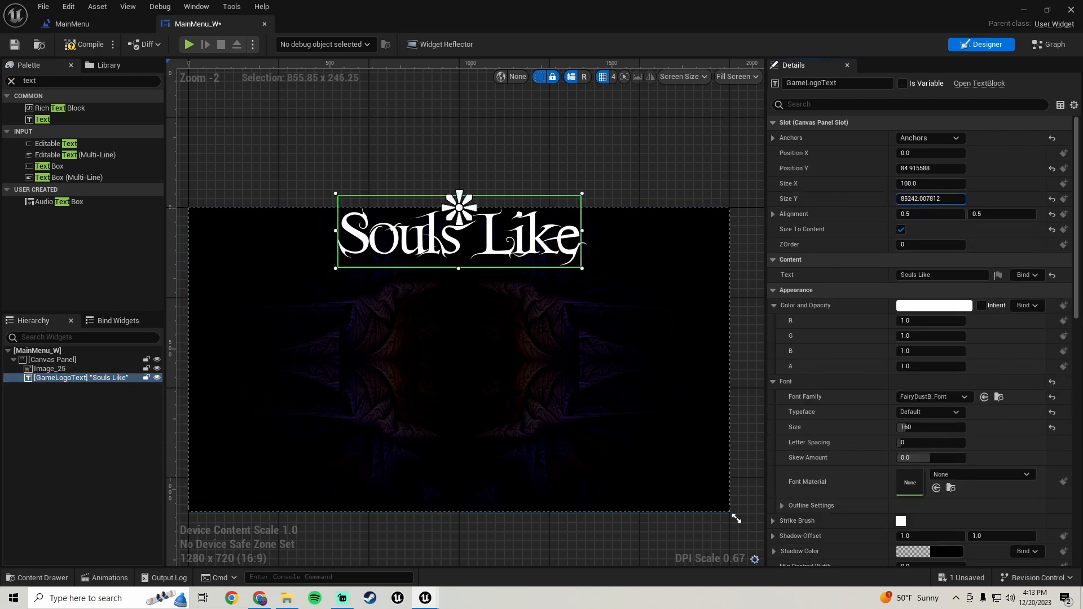
pyautogui.hotkey('ctrl', 'z')
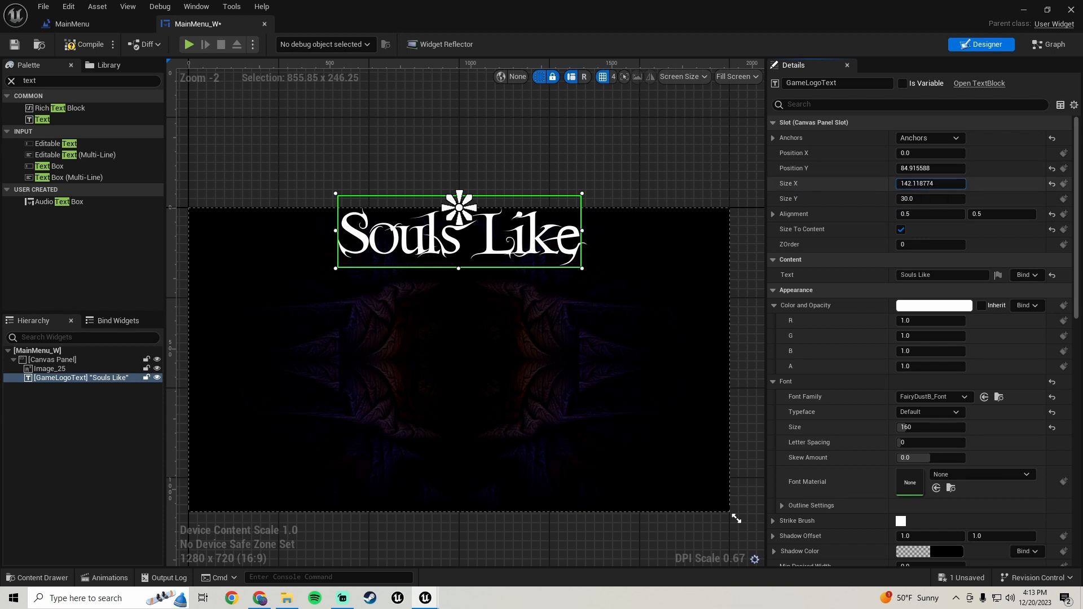
# Step: Turn off Size To Content for GameLogoText, widen its Size X to about 866, and turn Size To Content back on
pyautogui.click(901, 229)
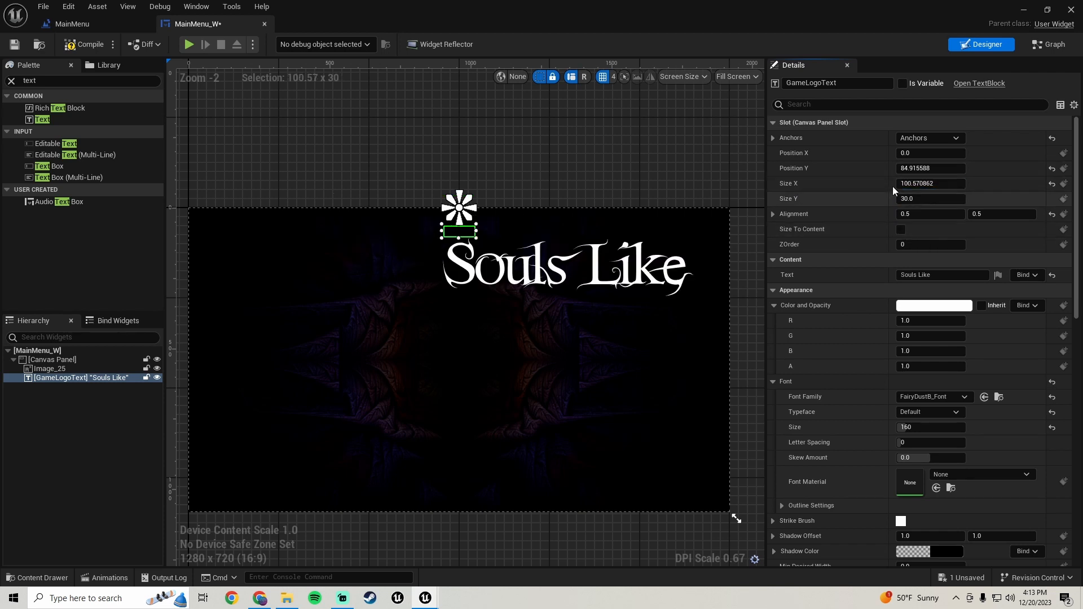
pyautogui.moveTo(916, 183); pyautogui.dragTo(996, 183)
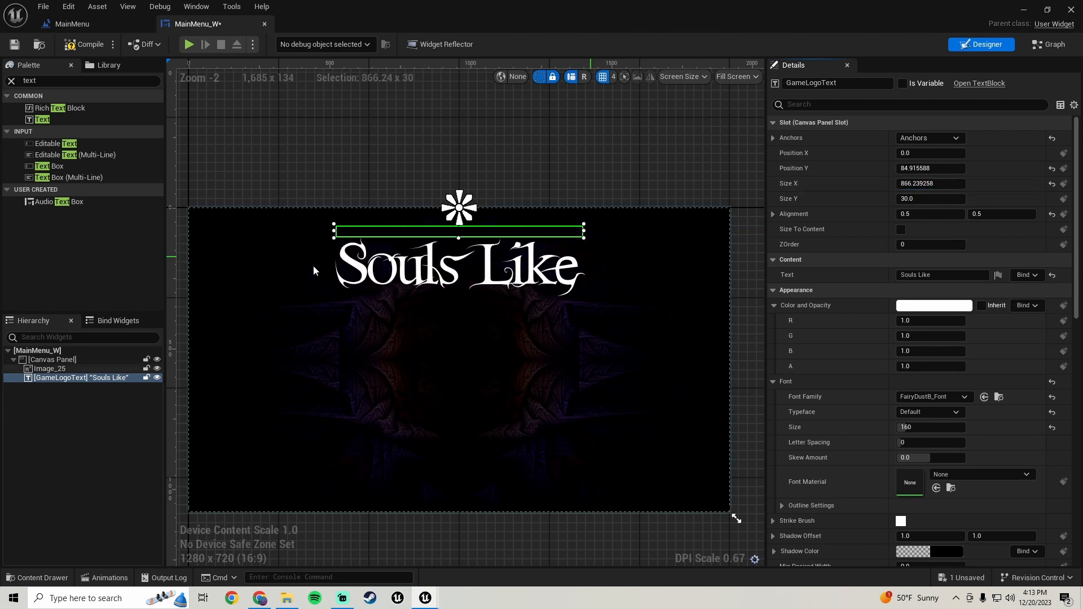
pyautogui.click(901, 230)
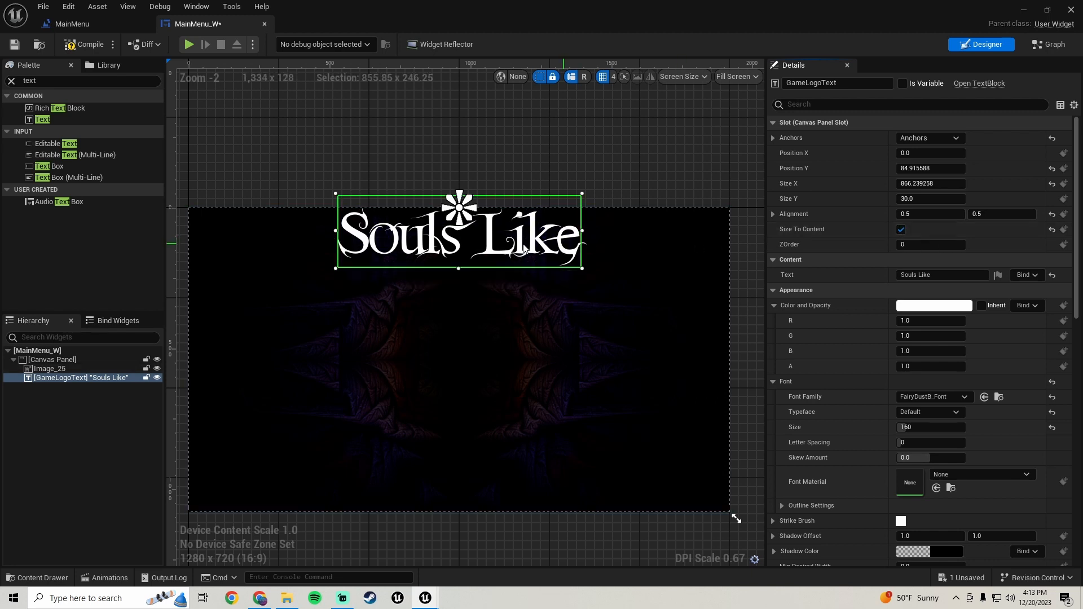
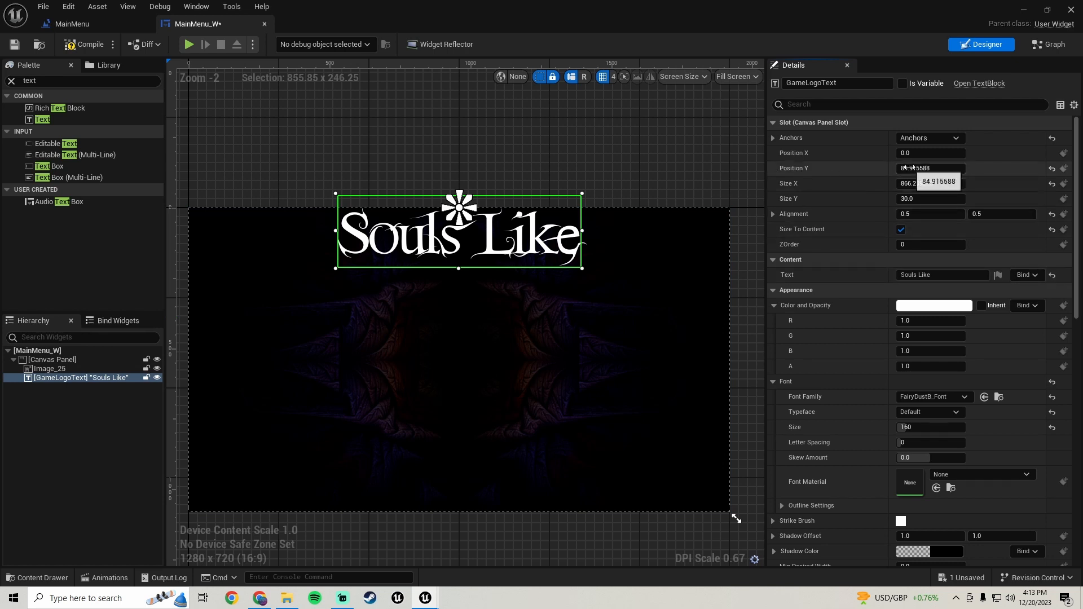
# Step: Move GameLogoText down to a Position Y of about 170.73, and compile and save the widget
pyautogui.moveTo(925, 168); pyautogui.dragTo(1015, 168)
pyautogui.click(85, 48)
pyautogui.click(15, 44)
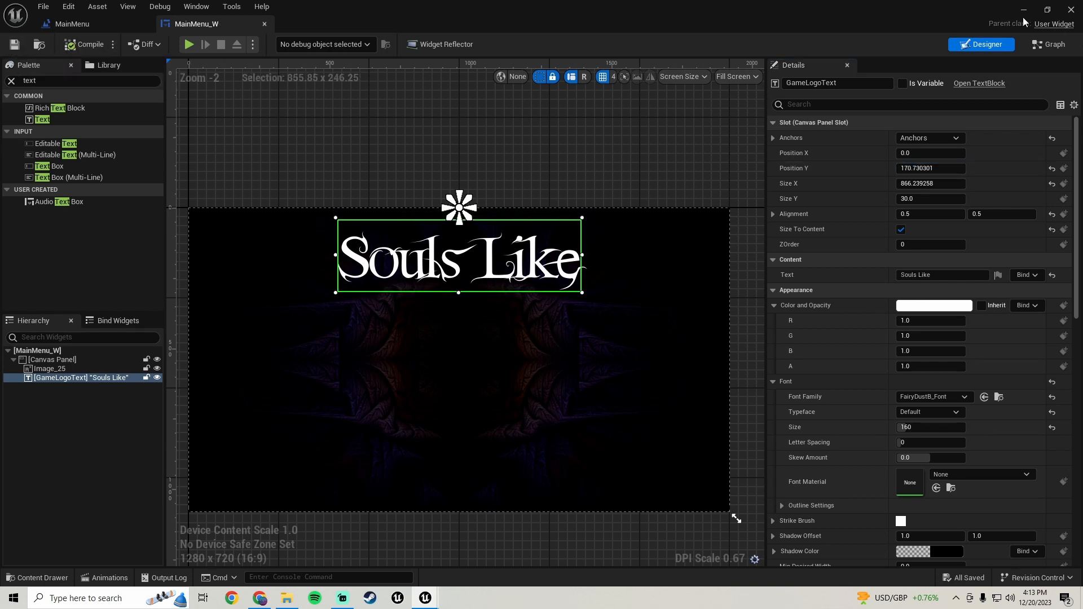
# Step: Return to the main level editor and play the MainMenu level briefly to check what it displays
pyautogui.click(1023, 10)
pyautogui.click(275, 44)
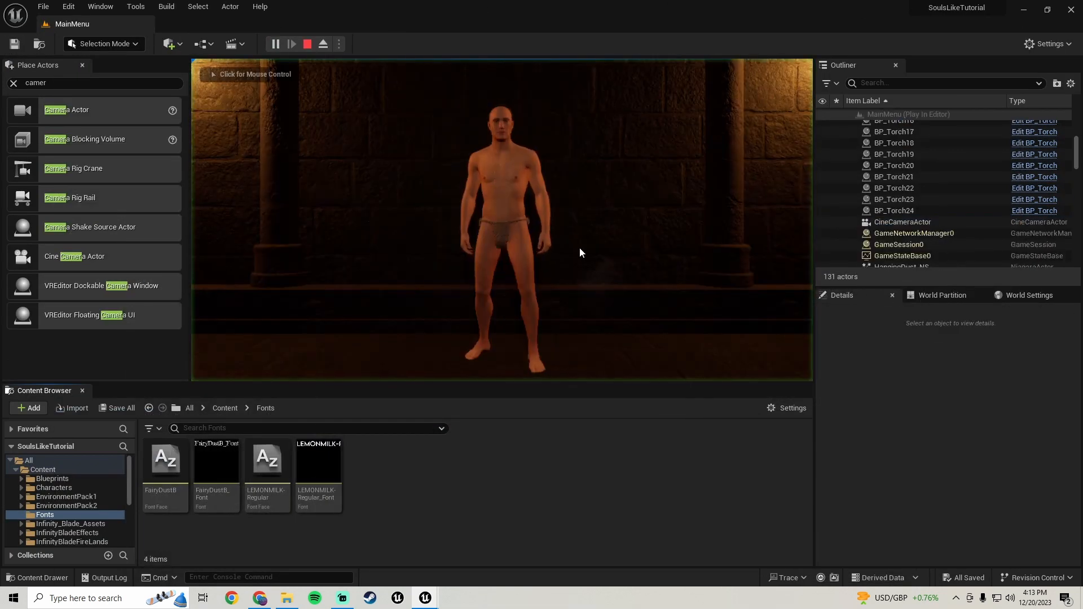
pyautogui.press('Escape')
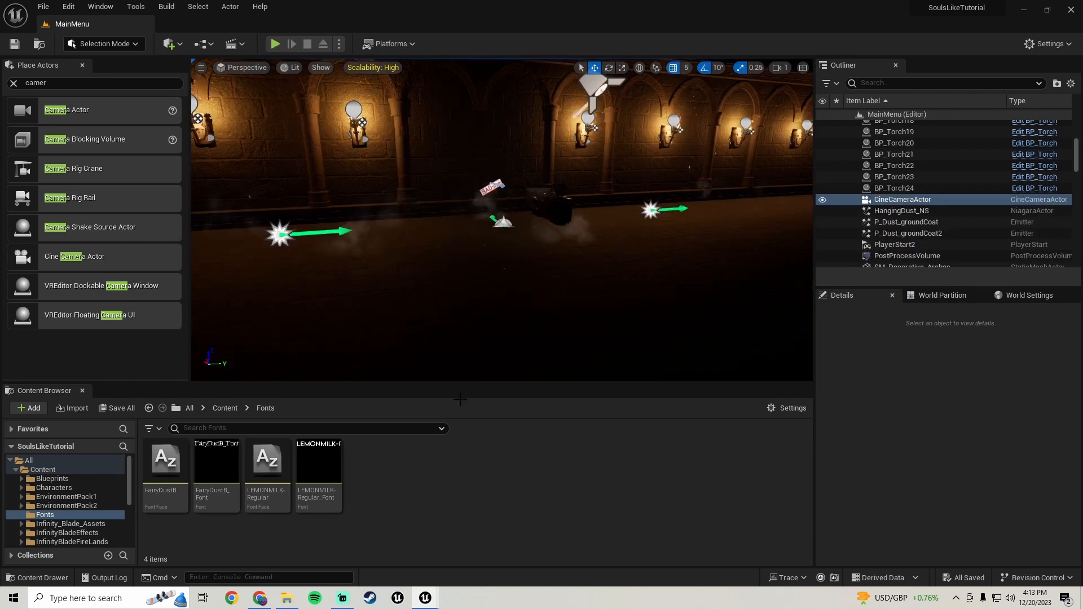
# Step: Bring the MainMenu Level Blueprint's event graph to the front from the widget editor window
pyautogui.moveTo(425, 598)
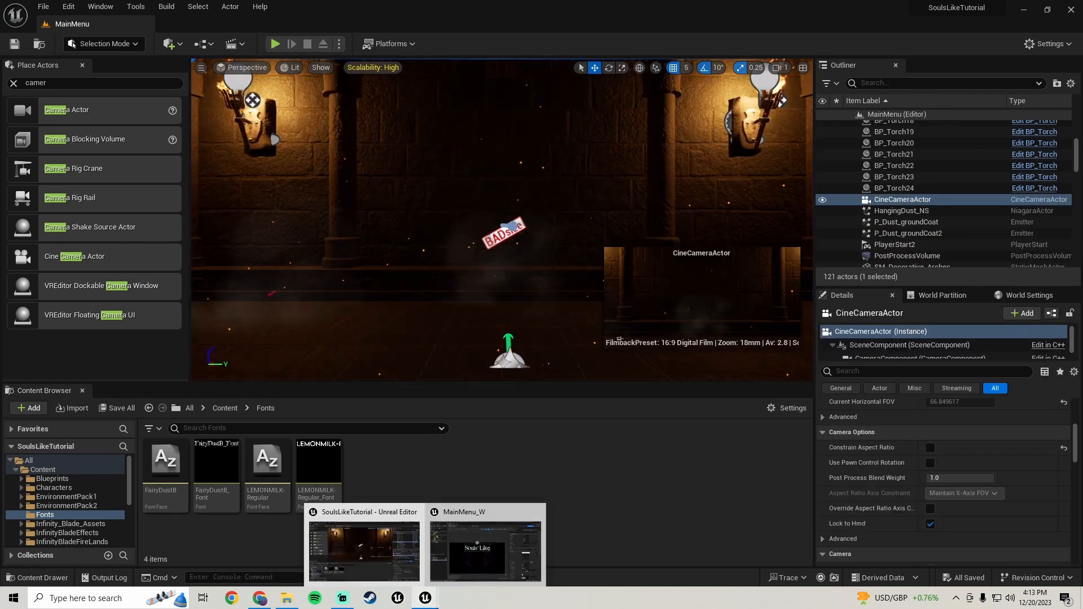
pyautogui.click(464, 562)
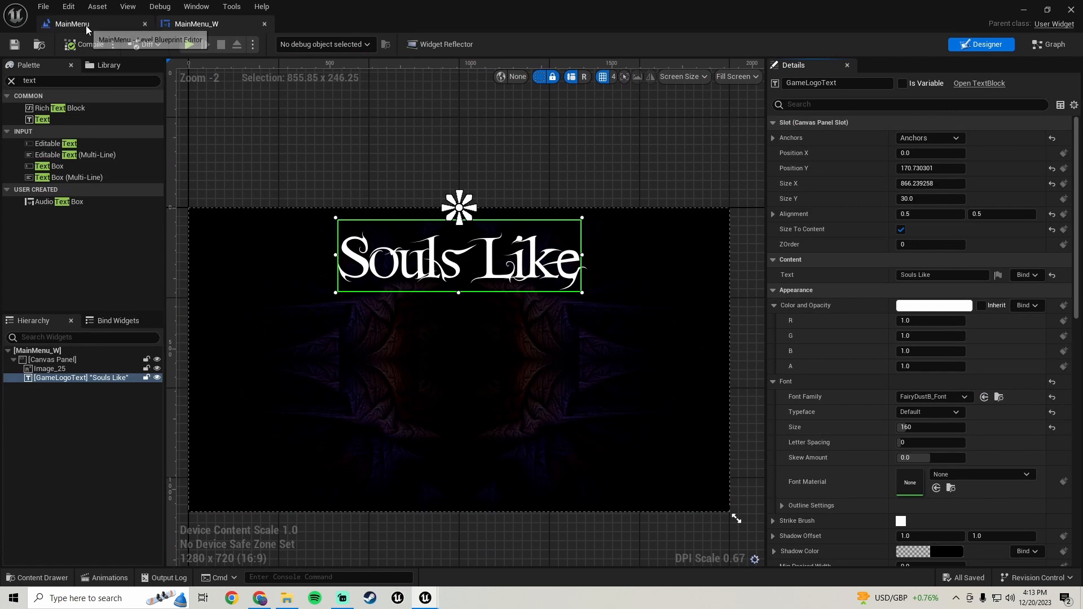
pyautogui.click(86, 25)
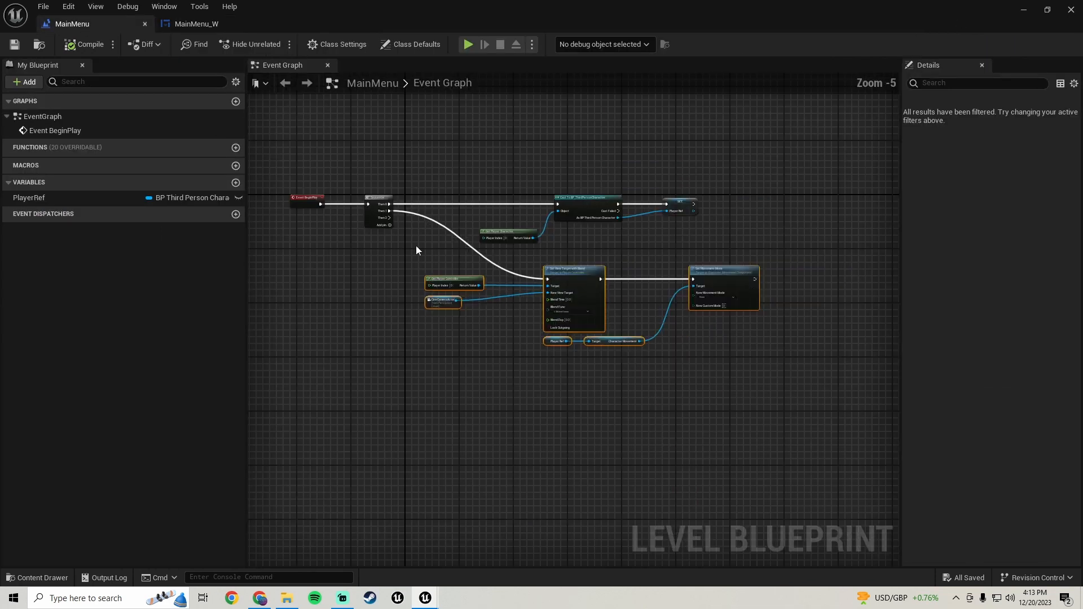
# Step: Add a Create Widget node below the existing logic, wired to the Sequence node's Then 2 output
pyautogui.moveTo(417, 246); pyautogui.dragTo(333, 225, button='right')
pyautogui.scroll(2, 469, 342)
pyautogui.scroll(-1, 426, 341)
pyautogui.moveTo(426, 341); pyautogui.dragTo(650, 395, button='right')
pyautogui.moveTo(460, 198); pyautogui.dragTo(618, 394)
pyautogui.write('create')
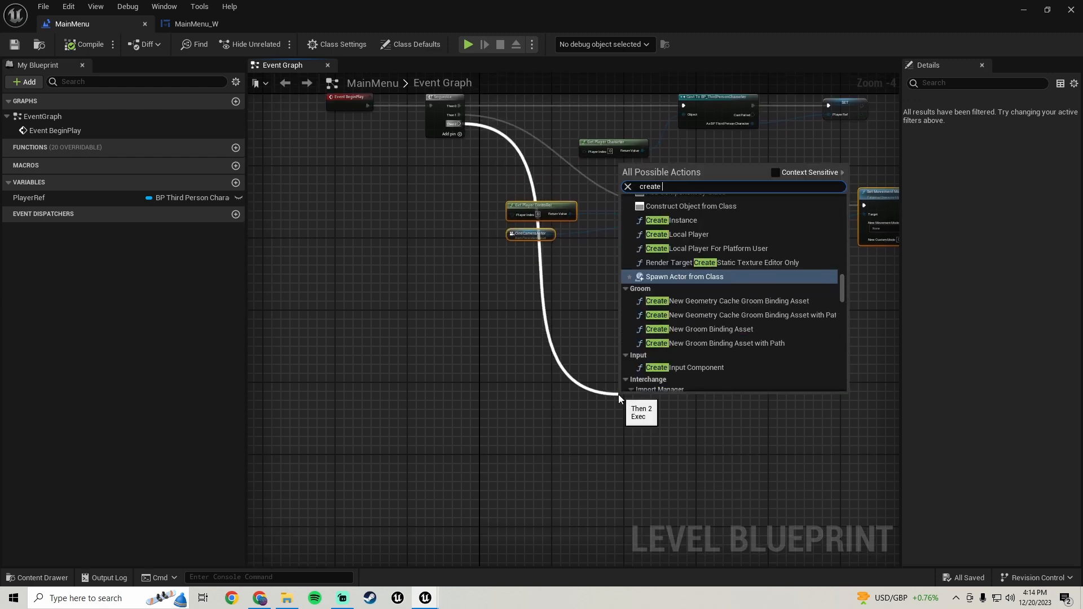
pyautogui.write(' widget')
pyautogui.click(659, 218)
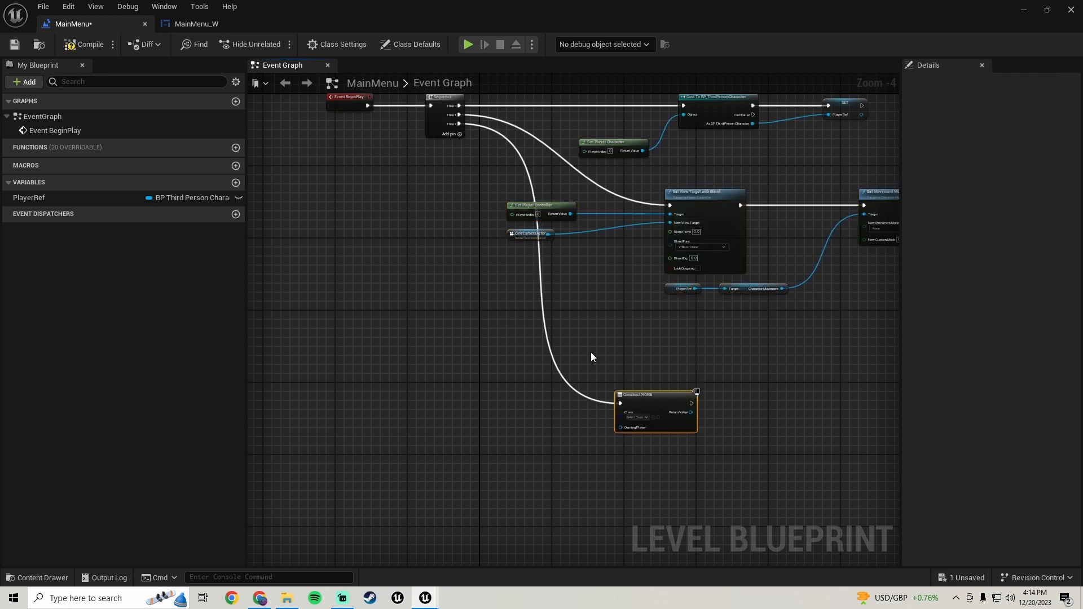
# Step: Set the Create Widget node's class to MainMenu_W
pyautogui.scroll(2, 591, 357)
pyautogui.moveTo(591, 357); pyautogui.dragTo(443, 287, button='right')
pyautogui.click(510, 360)
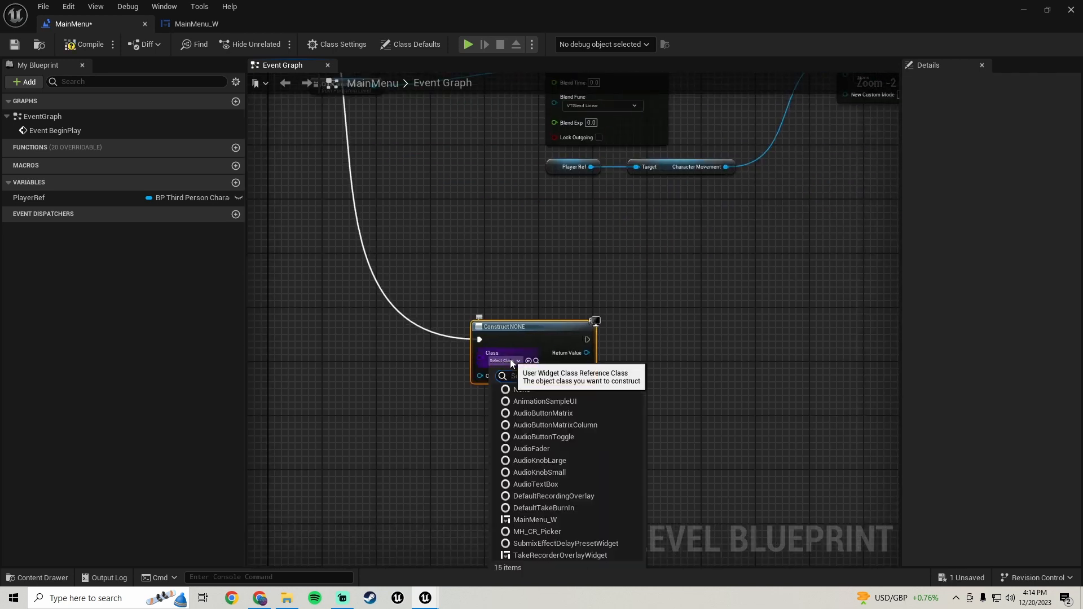
pyautogui.write('main menu')
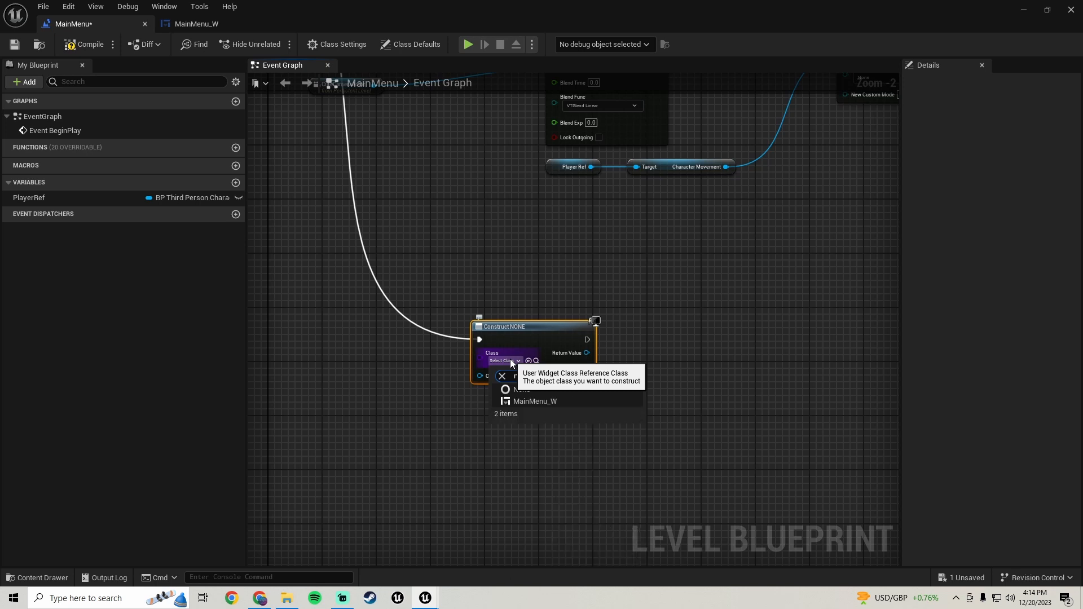
pyautogui.click(557, 401)
# Step: Add an Add to Viewport node from the created widget's Return Value, place it beside the Create Widget node, and compile the Level Blueprint
pyautogui.moveTo(622, 378); pyautogui.dragTo(543, 371, button='right')
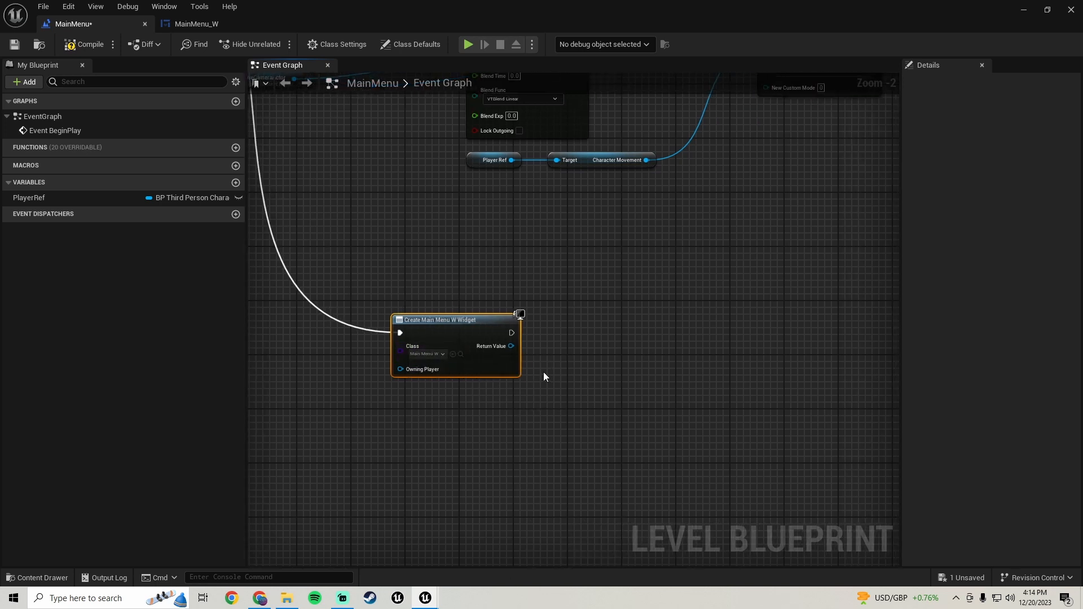
pyautogui.moveTo(502, 345); pyautogui.dragTo(691, 343)
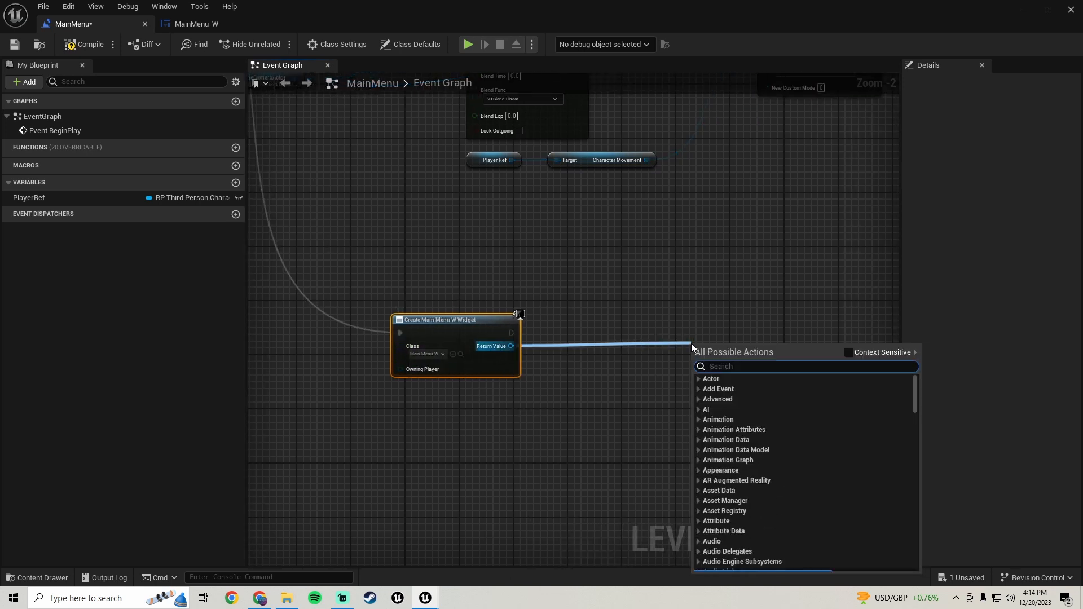
pyautogui.write('add to view')
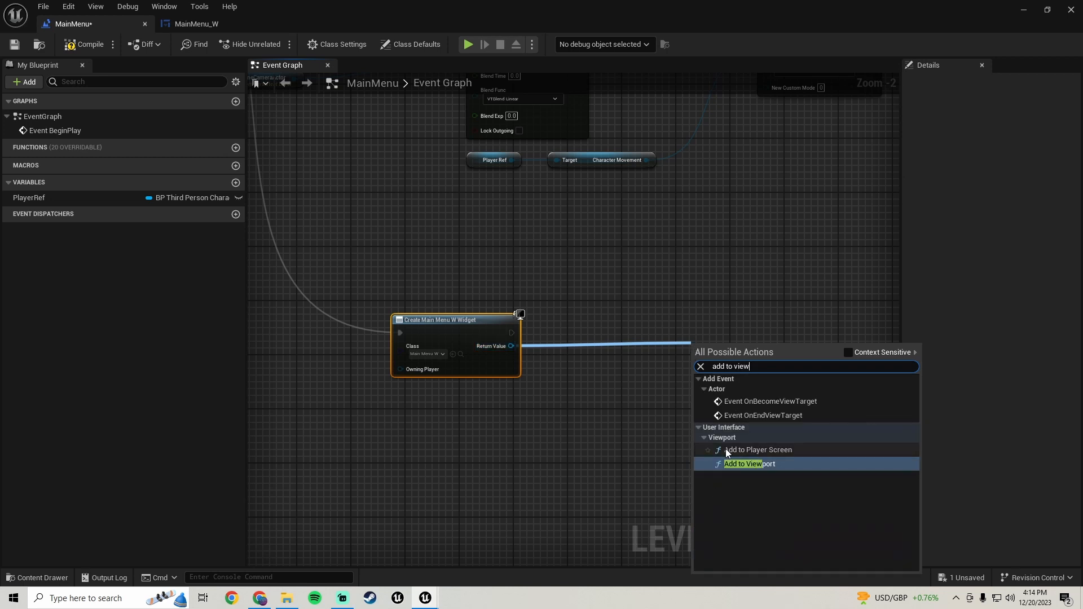
pyautogui.click(756, 464)
pyautogui.moveTo(714, 353); pyautogui.dragTo(625, 322)
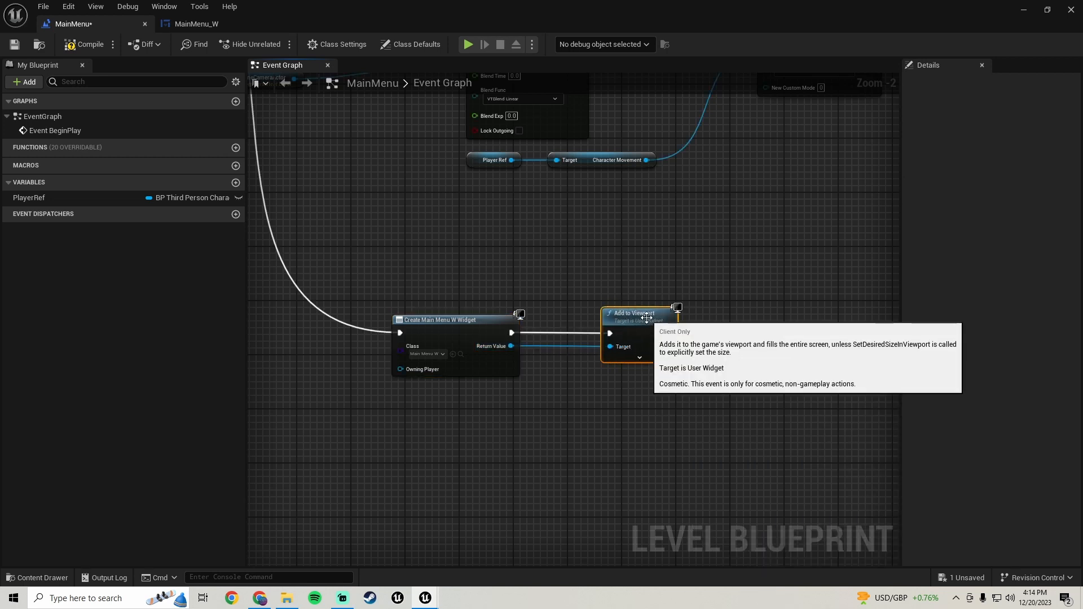
pyautogui.moveTo(623, 278); pyautogui.dragTo(406, 361)
pyautogui.click(84, 45)
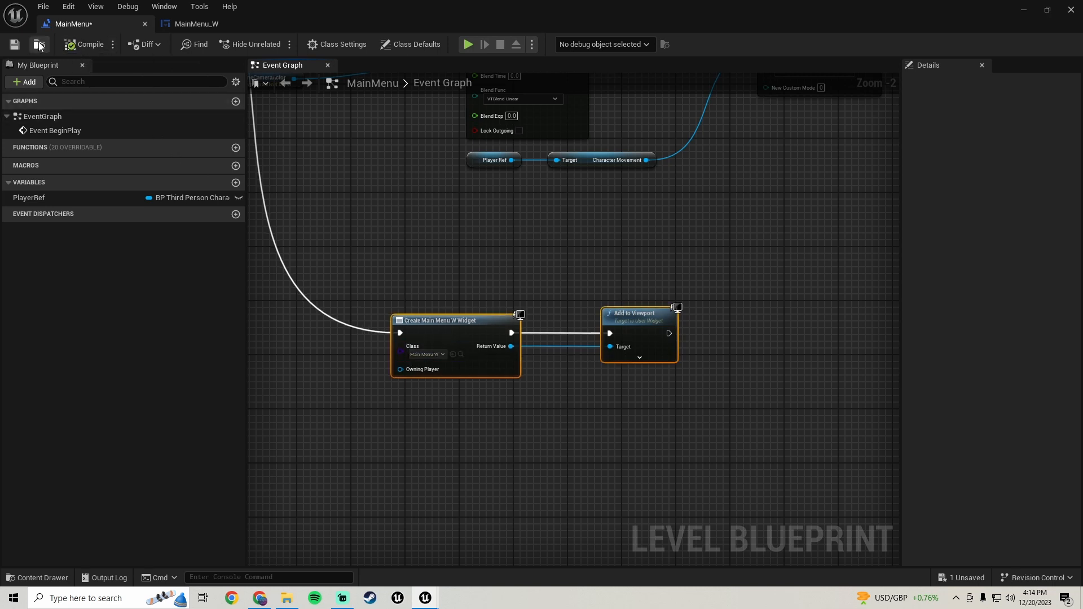
# Step: Save the Level Blueprint, play-test the MainMenu level in the editor to check the widget, and end the test
pyautogui.click(15, 44)
pyautogui.click(1024, 9)
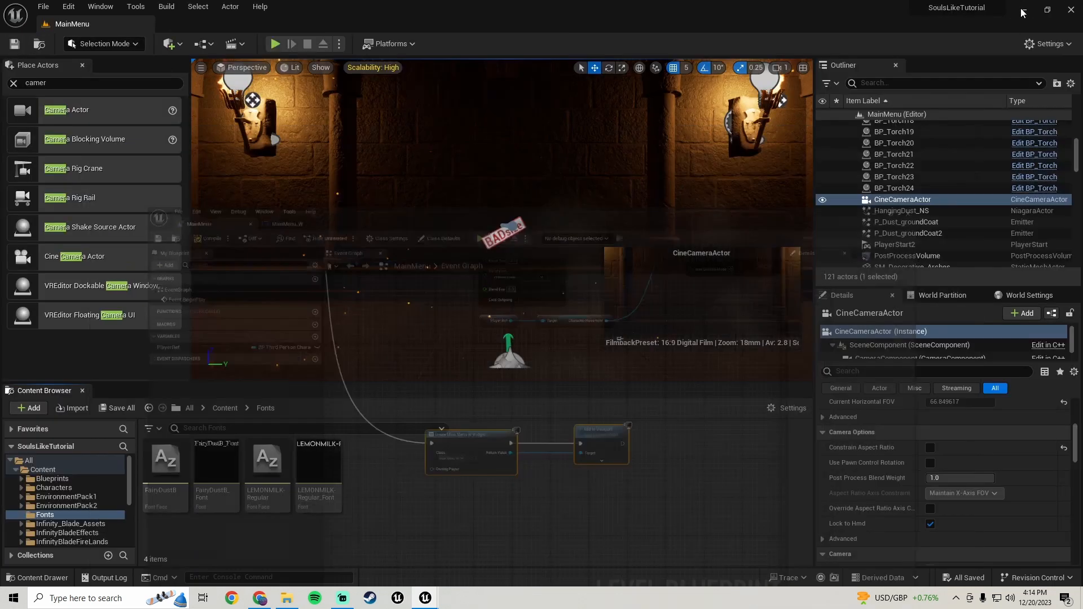
pyautogui.click(275, 44)
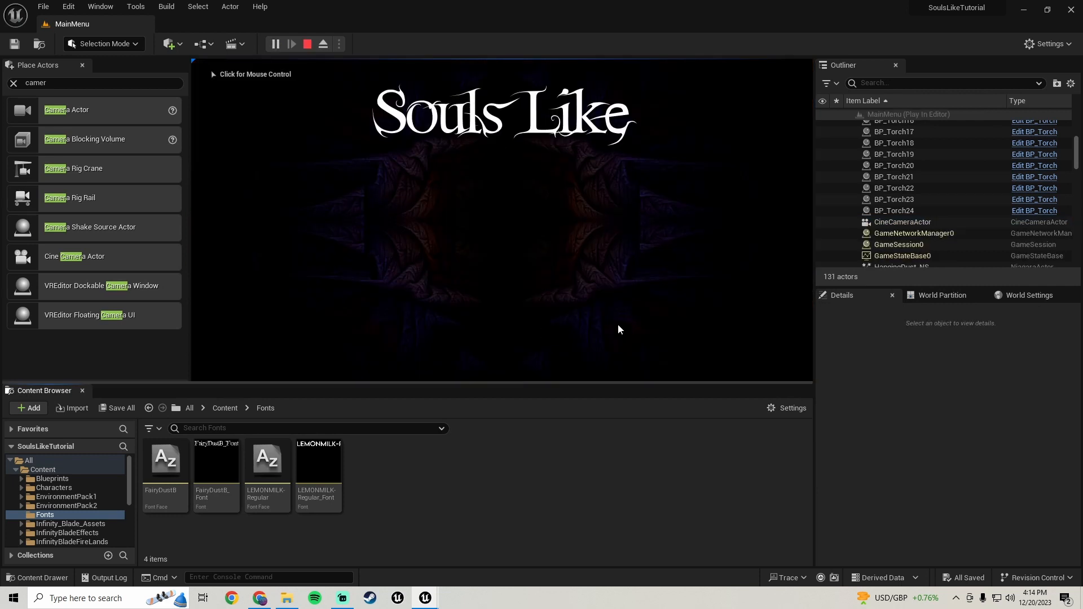
pyautogui.click(464, 130)
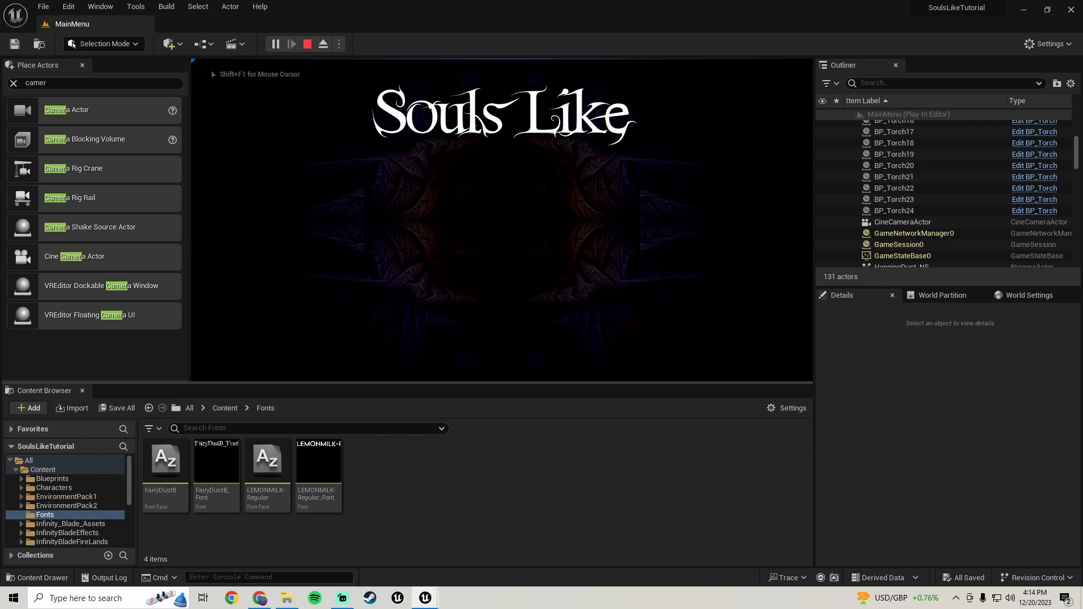
pyautogui.press('Escape')
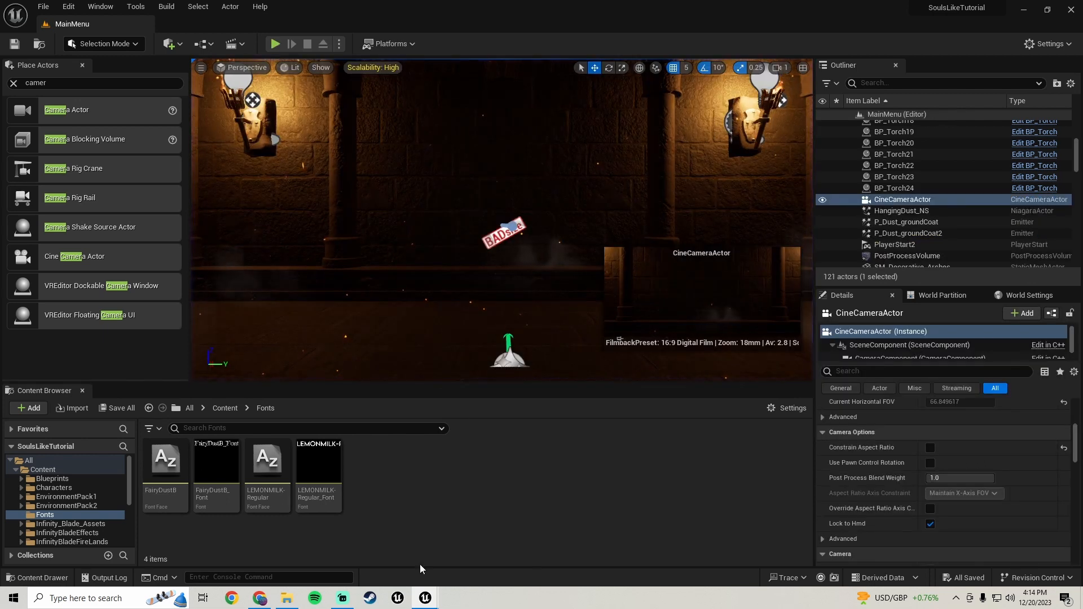
# Step: Go back to the MainMenu_W designer, add a Text widget under the Canvas Panel, and select it
pyautogui.moveTo(446, 599)
pyautogui.click(486, 552)
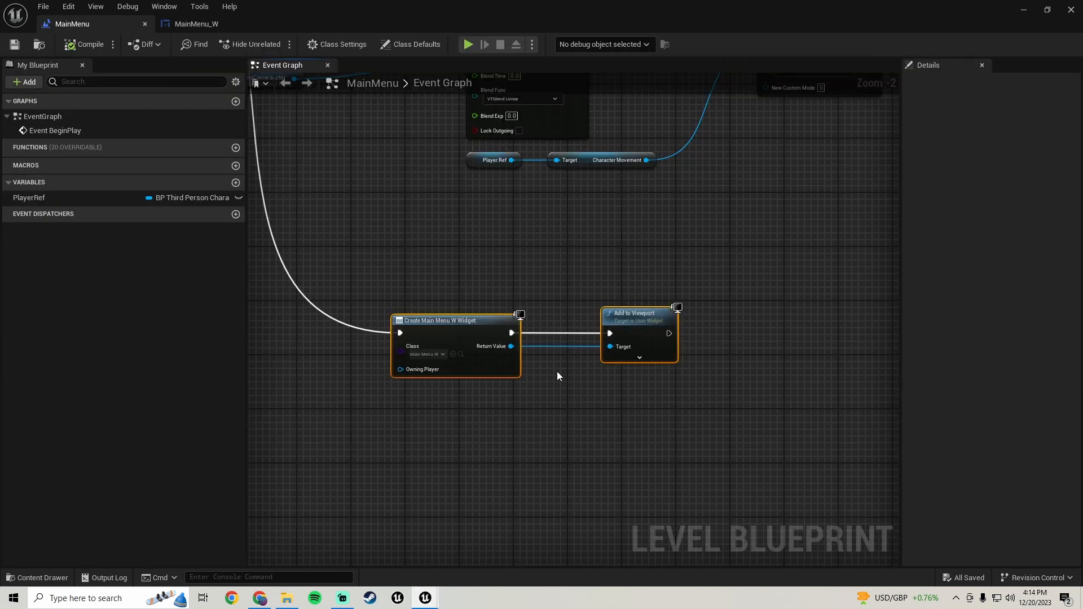
pyautogui.click(214, 26)
pyautogui.scroll(-2, 471, 308)
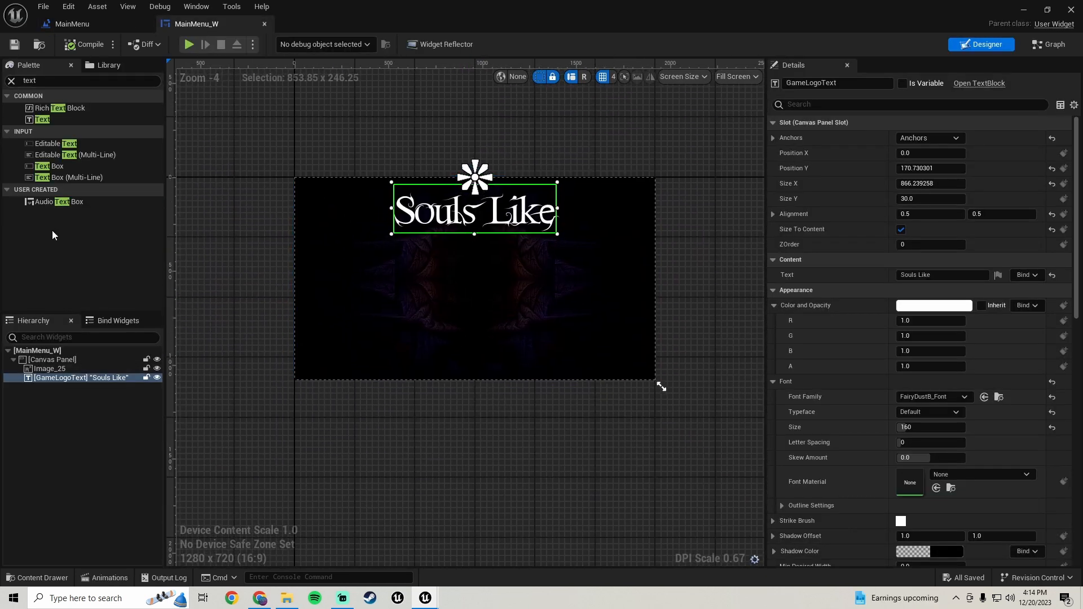
pyautogui.moveTo(44, 121); pyautogui.dragTo(49, 118)
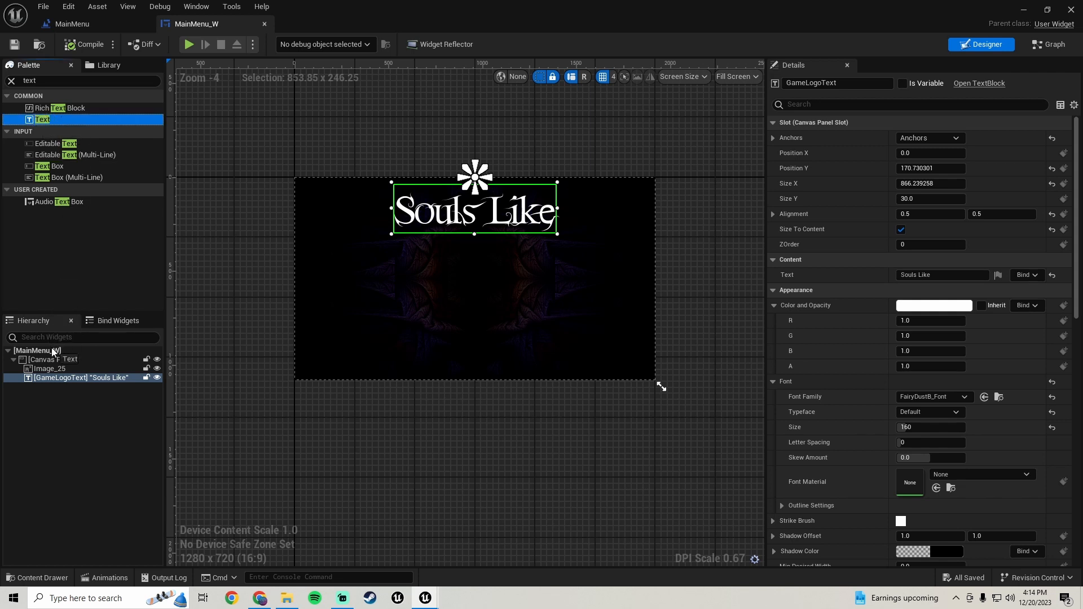
pyautogui.moveTo(53, 351); pyautogui.dragTo(56, 358)
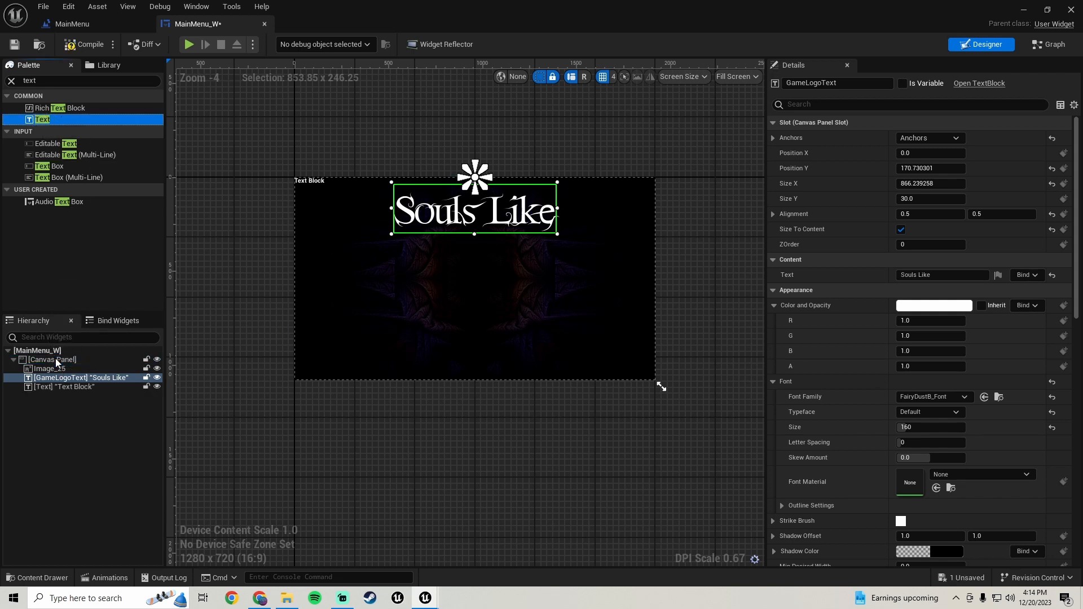
pyautogui.click(66, 387)
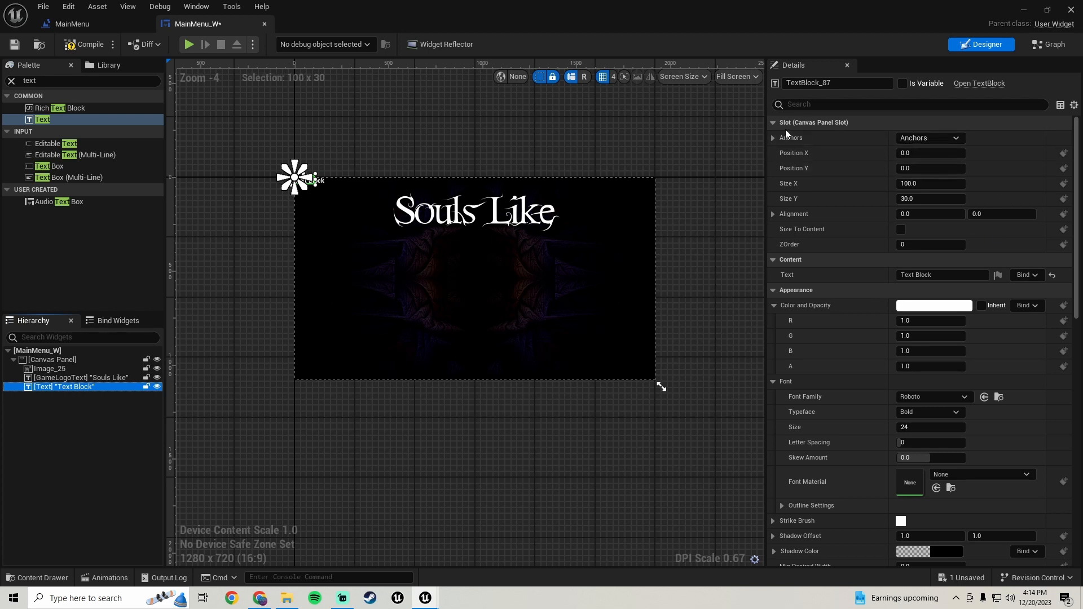
# Step: Anchor the new text block to the bottom centre of the canvas and reset its Position X and Y to 0.0
pyautogui.click(928, 139)
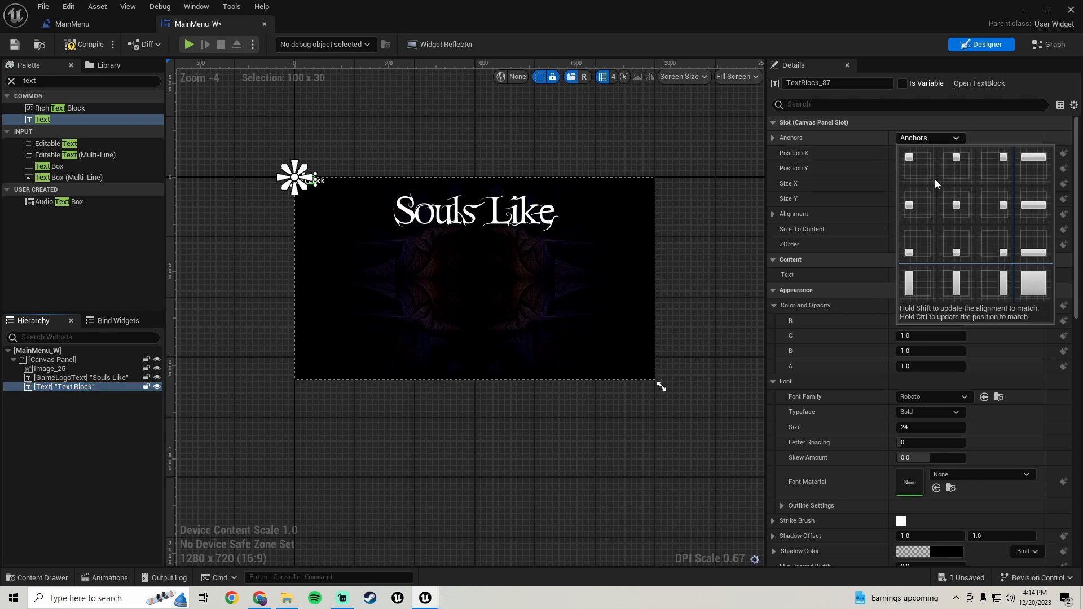
pyautogui.click(953, 252)
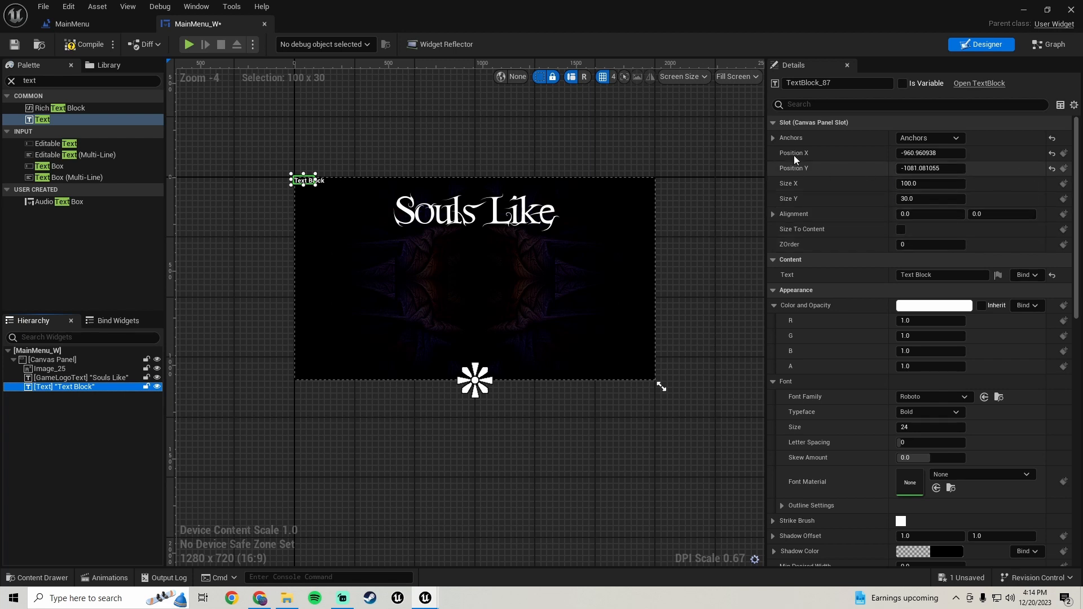
pyautogui.click(1052, 168)
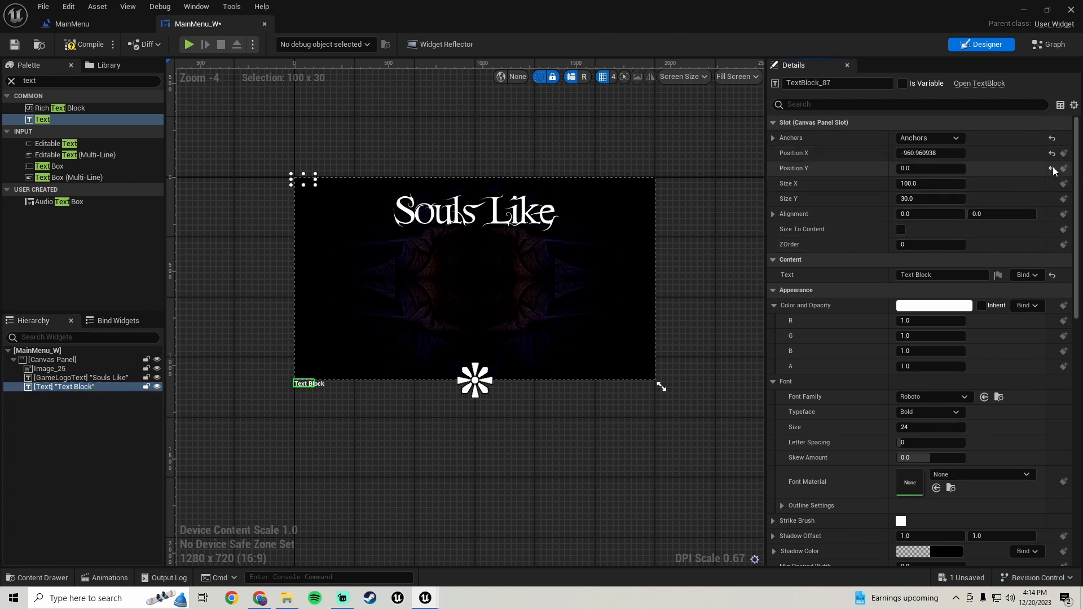
pyautogui.click(1053, 154)
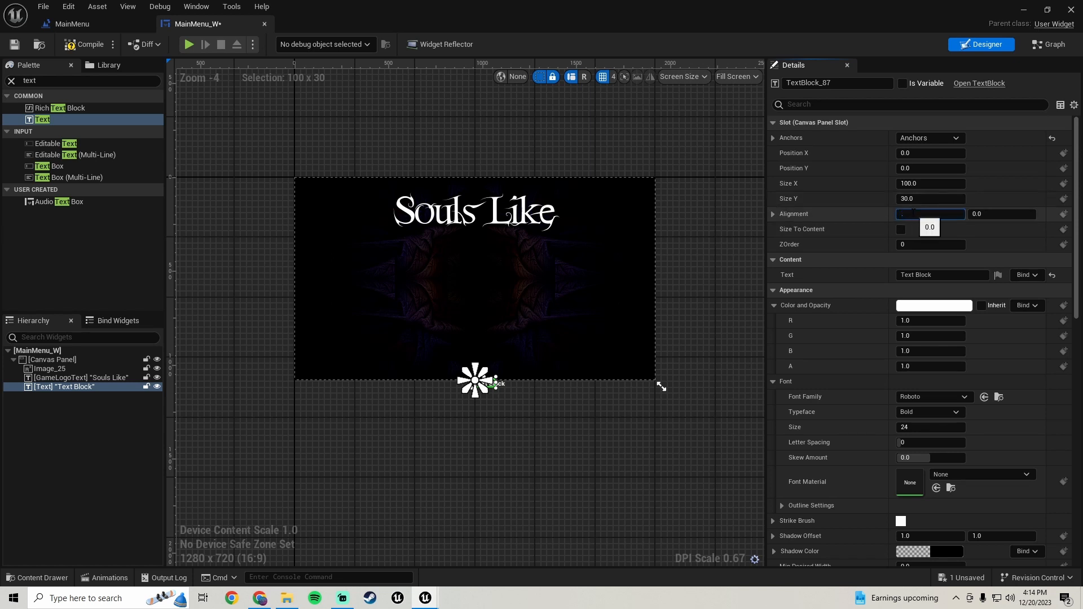
# Step: Set the new text block's alignment to 0.5 in both X and Y
pyautogui.click(1002, 214)
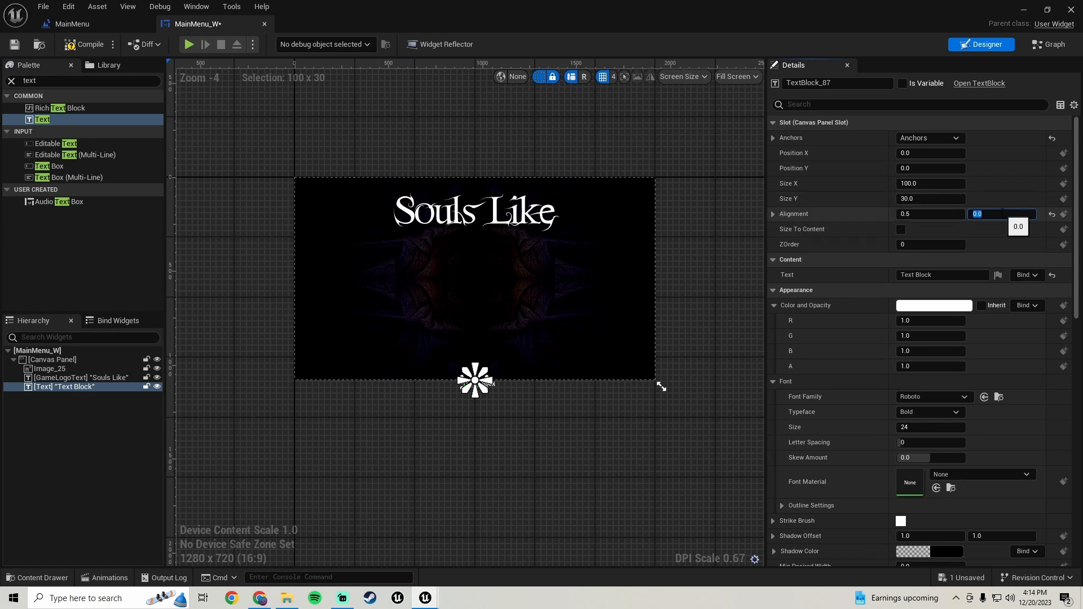
pyautogui.scroll(8, 497, 393)
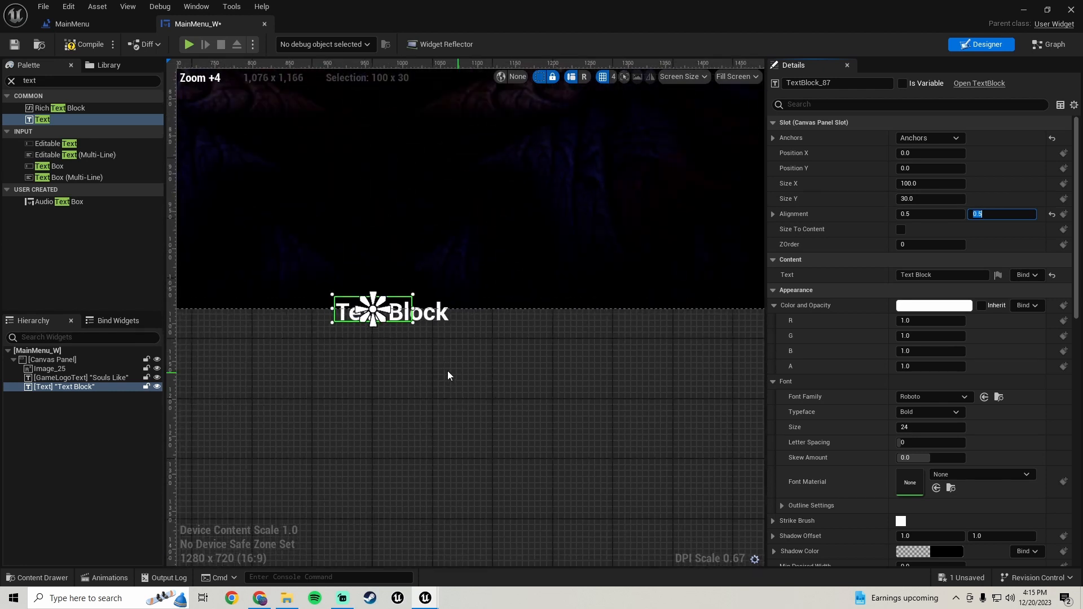
pyautogui.scroll(-2, 446, 370)
pyautogui.moveTo(434, 362); pyautogui.dragTo(483, 378, button='right')
pyautogui.scroll(-1, 481, 378)
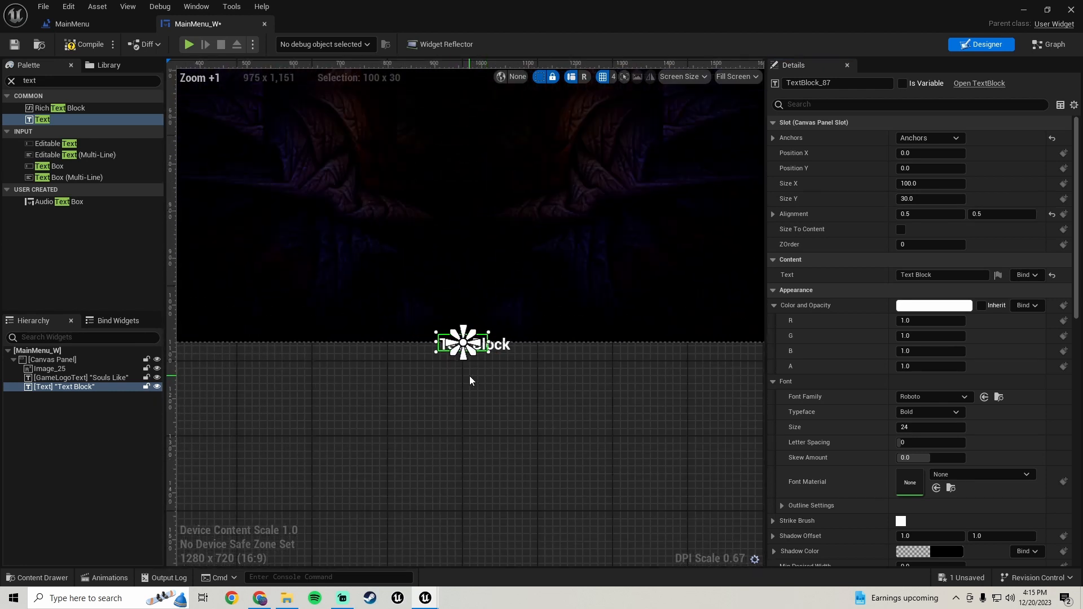
pyautogui.scroll(-1, 470, 376)
pyautogui.scroll(1, 470, 380)
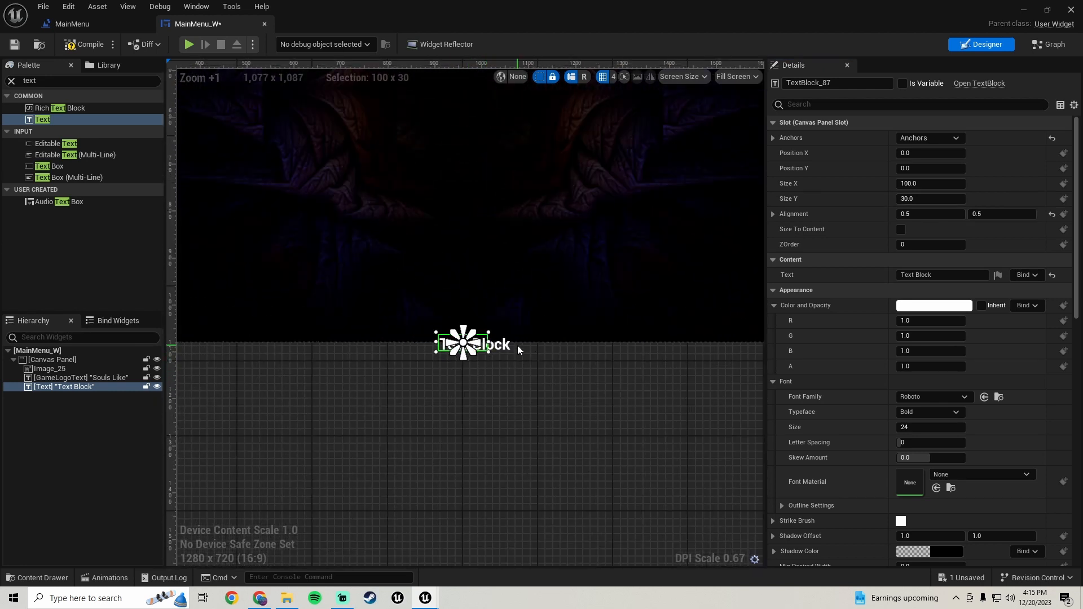
pyautogui.scroll(-1, 517, 345)
pyautogui.moveTo(536, 282); pyautogui.dragTo(537, 382, button='right')
pyautogui.scroll(-2, 536, 382)
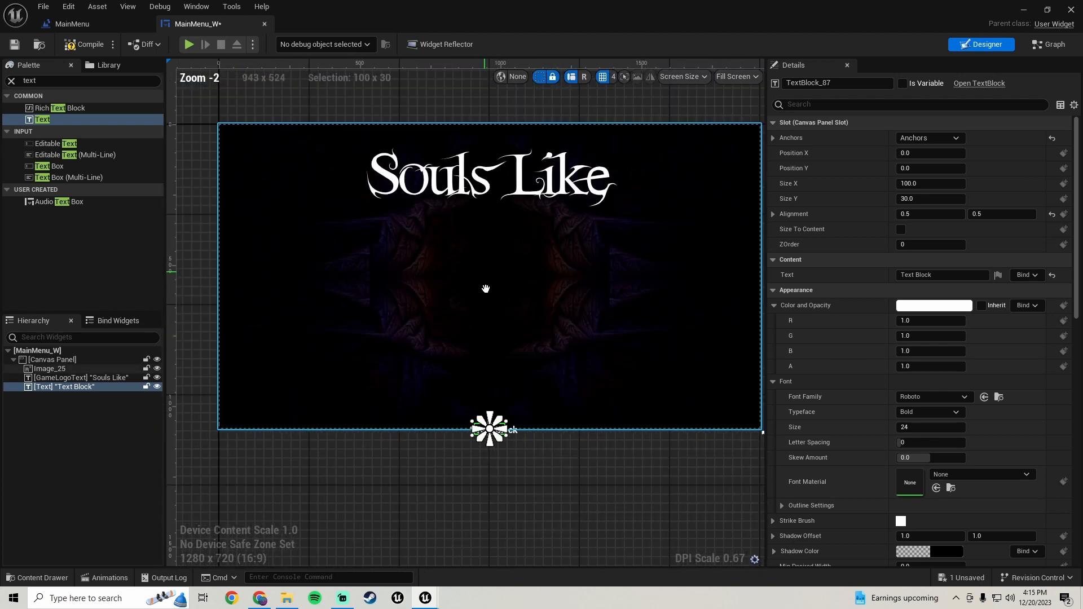
pyautogui.moveTo(486, 289); pyautogui.dragTo(484, 324, button='right')
# Step: Inspect the font settings of the "Souls Like" logo text
pyautogui.click(453, 243)
pyautogui.scroll(3, 452, 246)
pyautogui.scroll(-1, 453, 246)
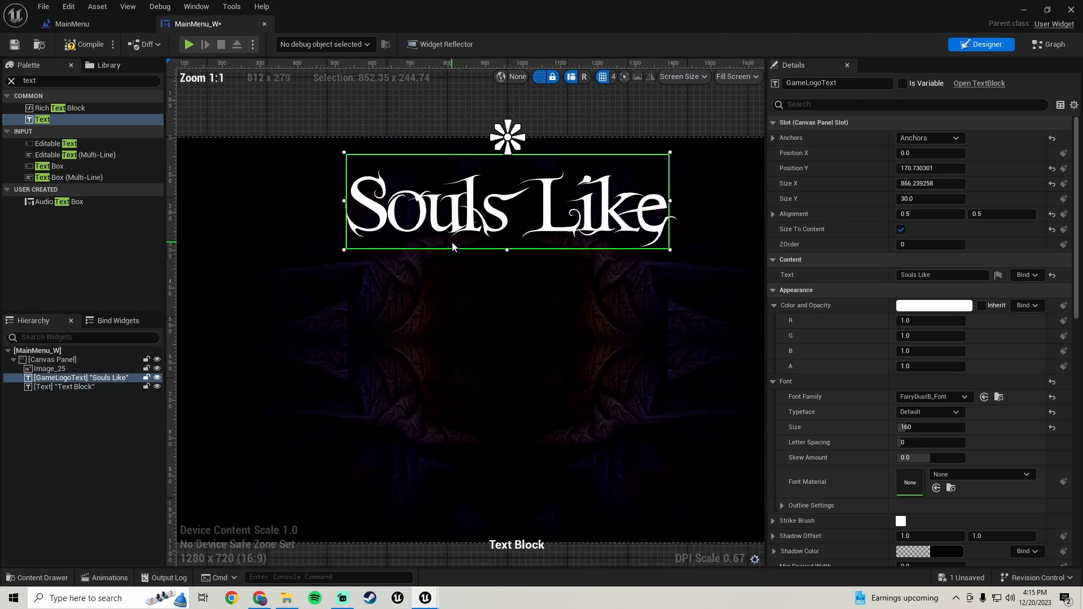
pyautogui.scroll(-1, 560, 281)
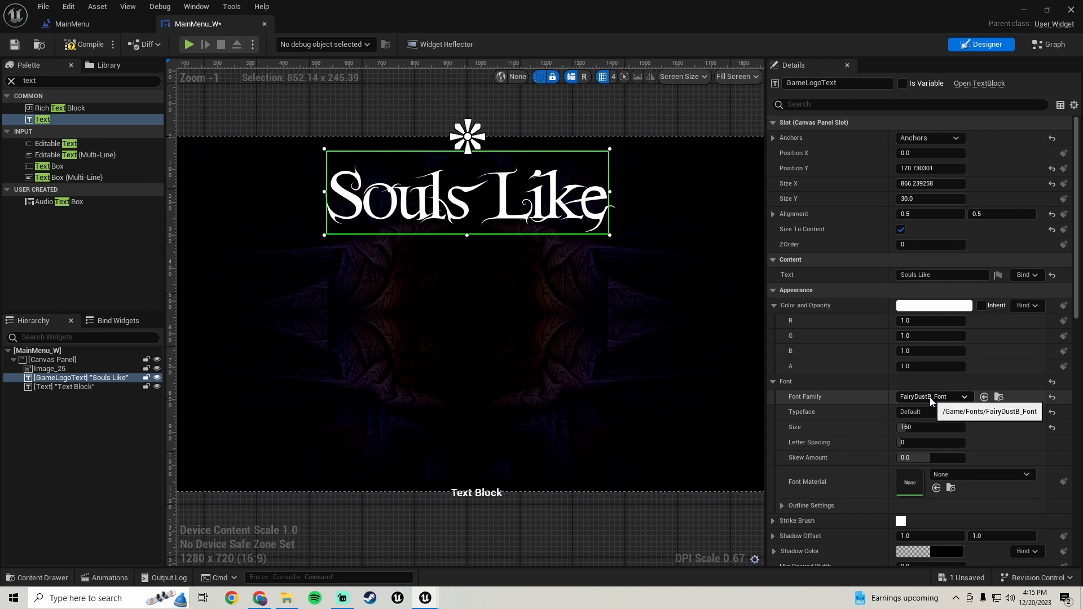
pyautogui.scroll(1, 494, 423)
pyautogui.moveTo(496, 416); pyautogui.dragTo(481, 347, button='right')
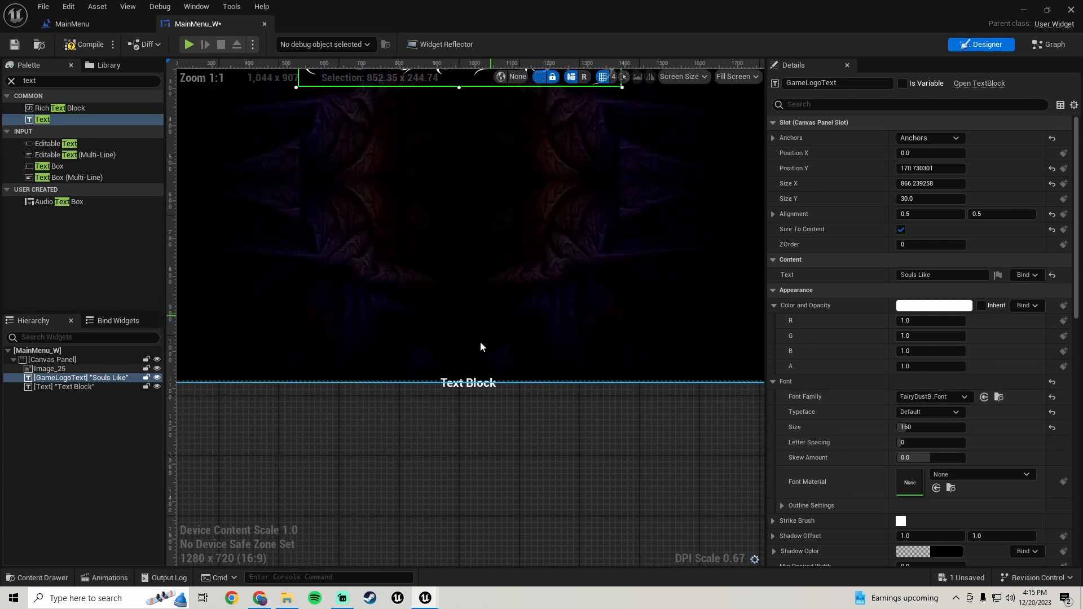
# Step: Select the bottom text block and set its font family to LEMONMILK-Regular_Font
pyautogui.click(454, 385)
pyautogui.scroll(5, 450, 389)
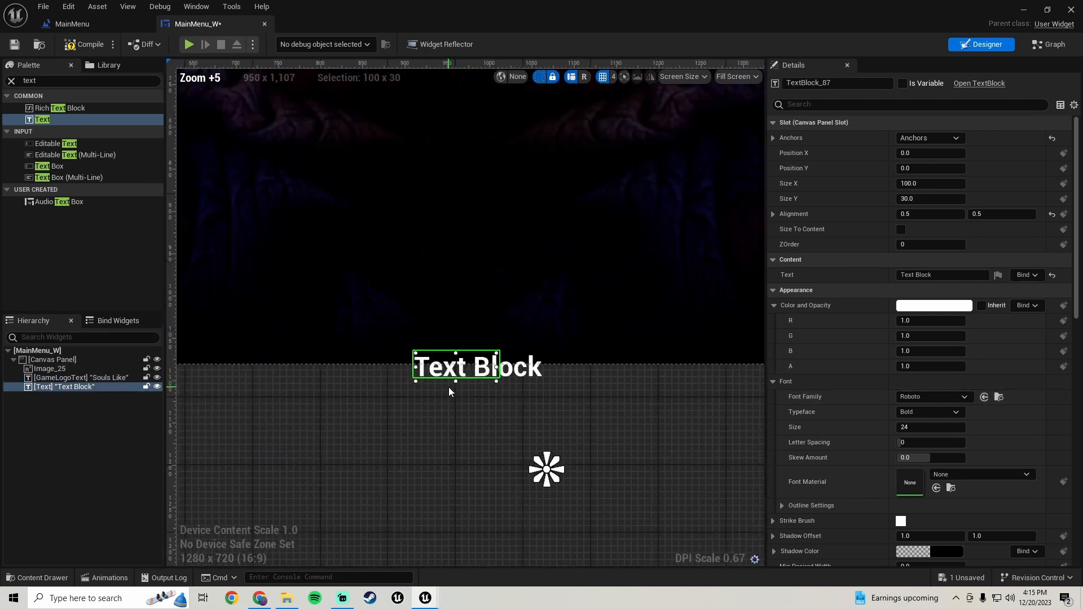
pyautogui.scroll(1, 449, 387)
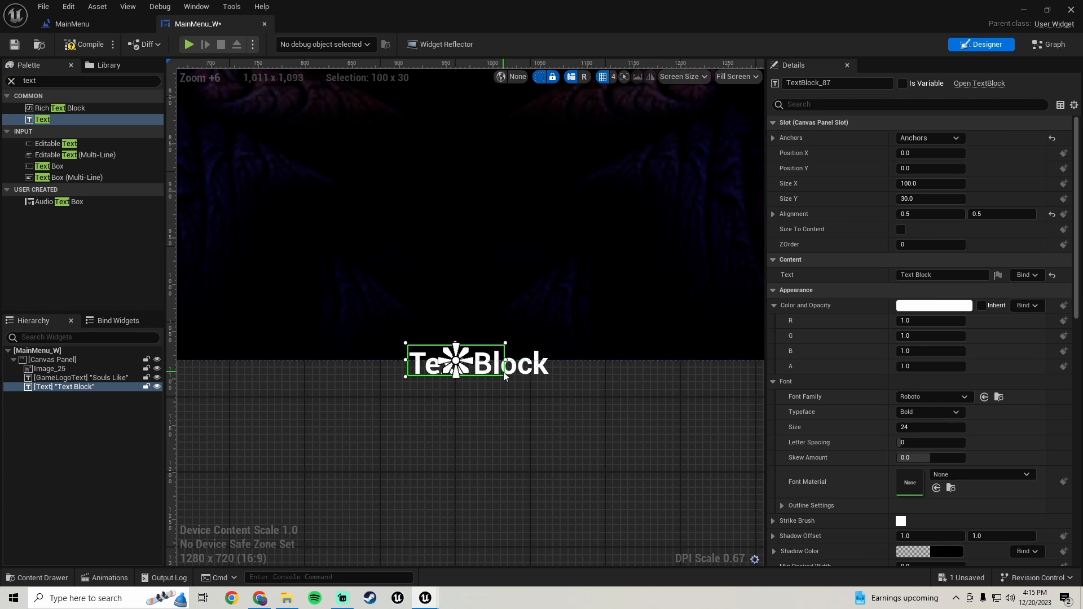
pyautogui.scroll(-2, 504, 377)
pyautogui.scroll(-2, 508, 361)
pyautogui.moveTo(578, 330); pyautogui.dragTo(523, 299, button='right')
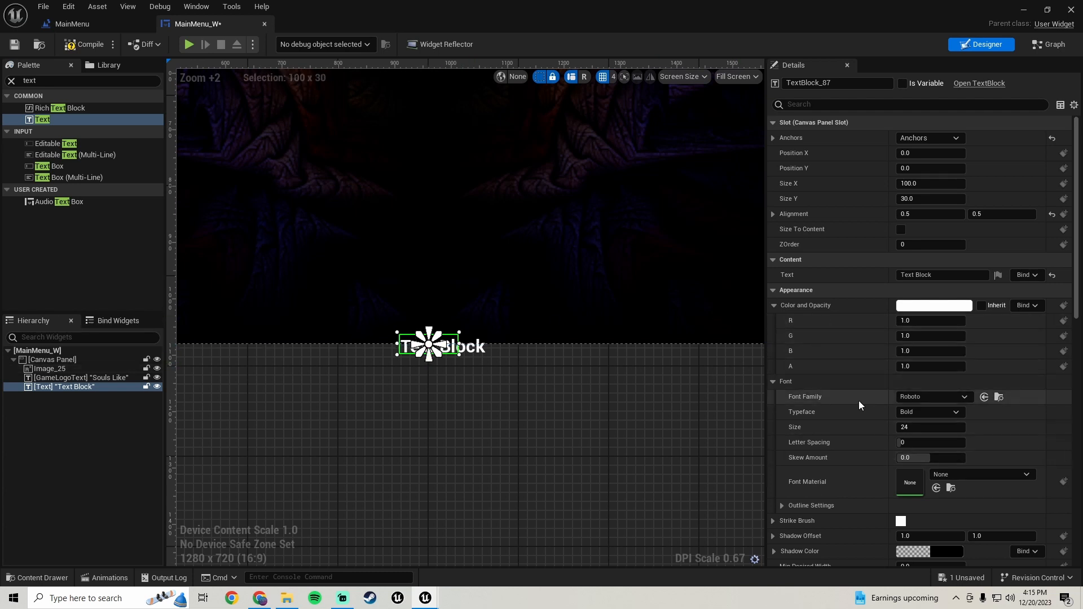
pyautogui.click(945, 398)
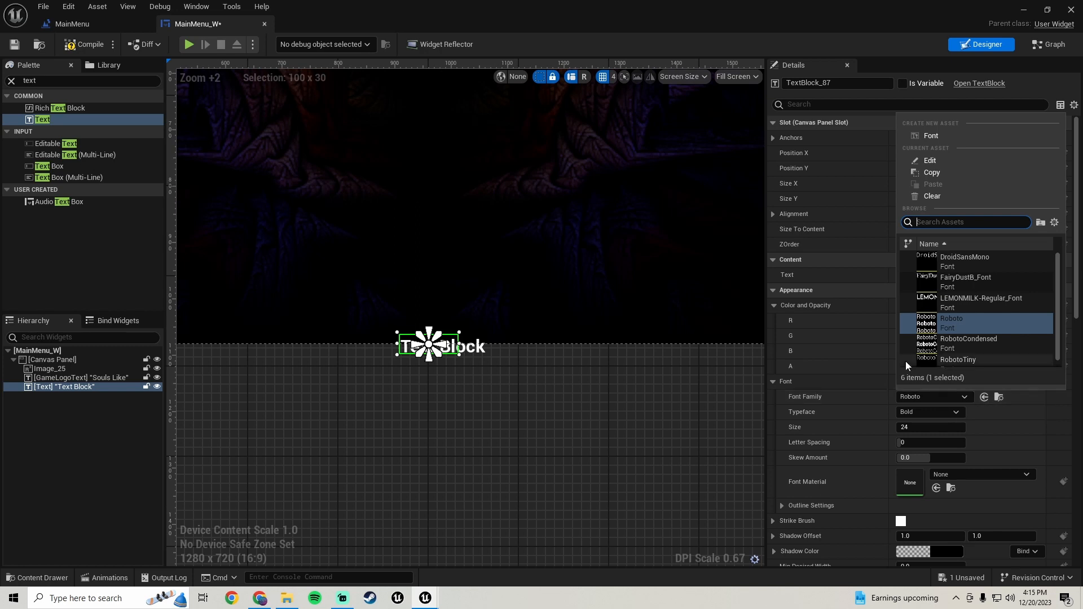
pyautogui.click(961, 300)
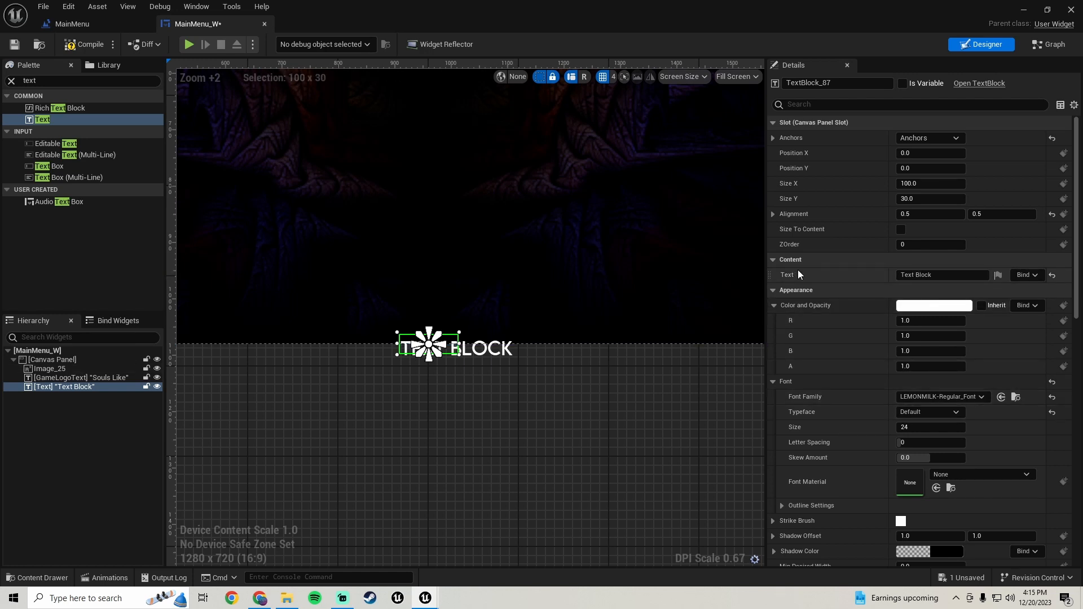
# Step: Enable Size To Content for the new text block
pyautogui.scroll(5, 463, 363)
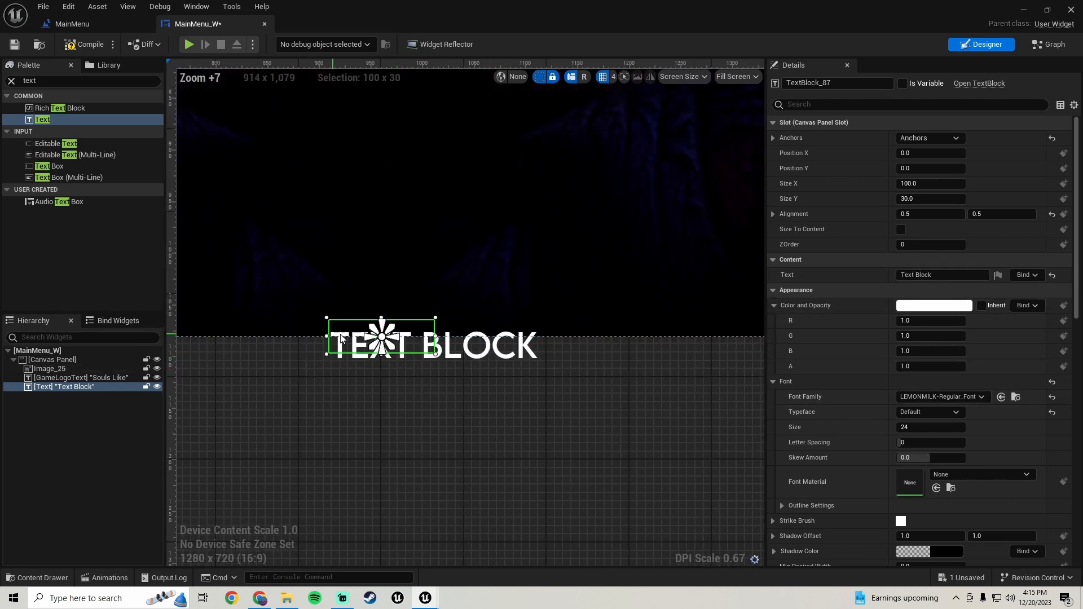
pyautogui.scroll(-7, 491, 353)
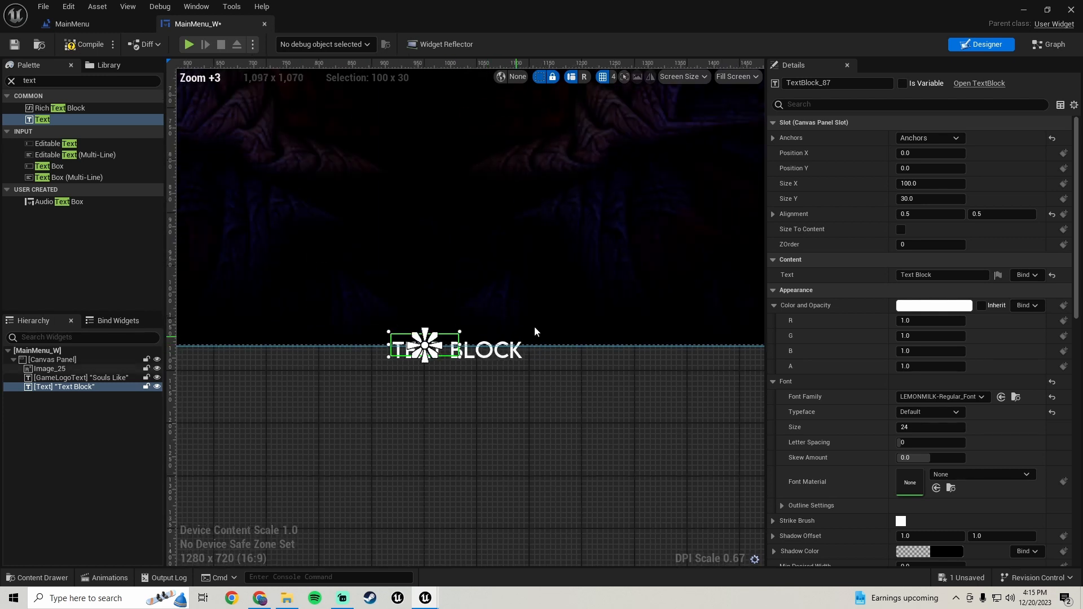
pyautogui.scroll(3, 513, 325)
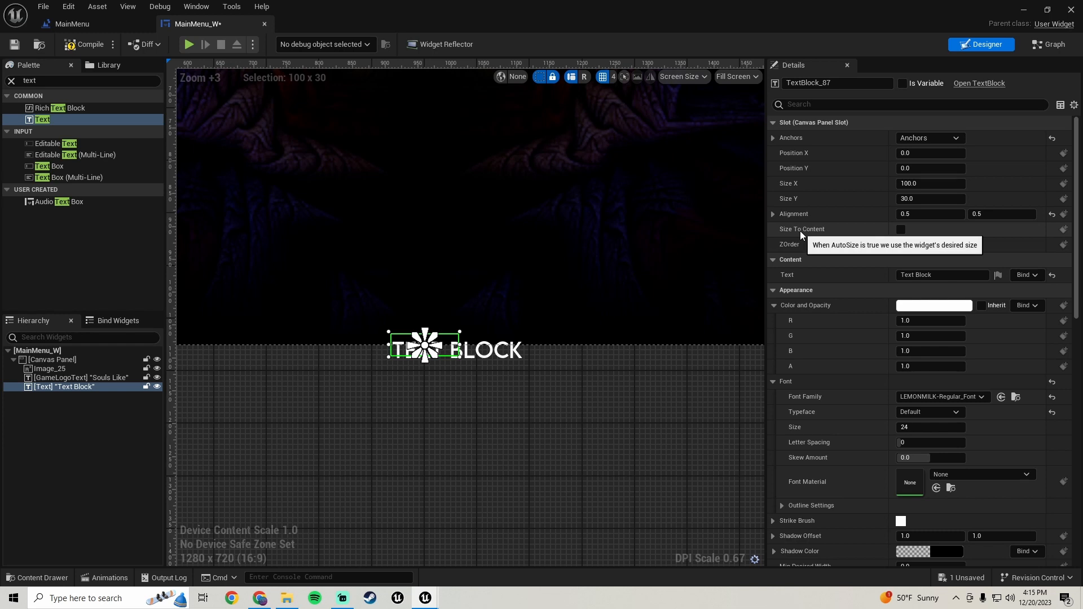
pyautogui.click(901, 229)
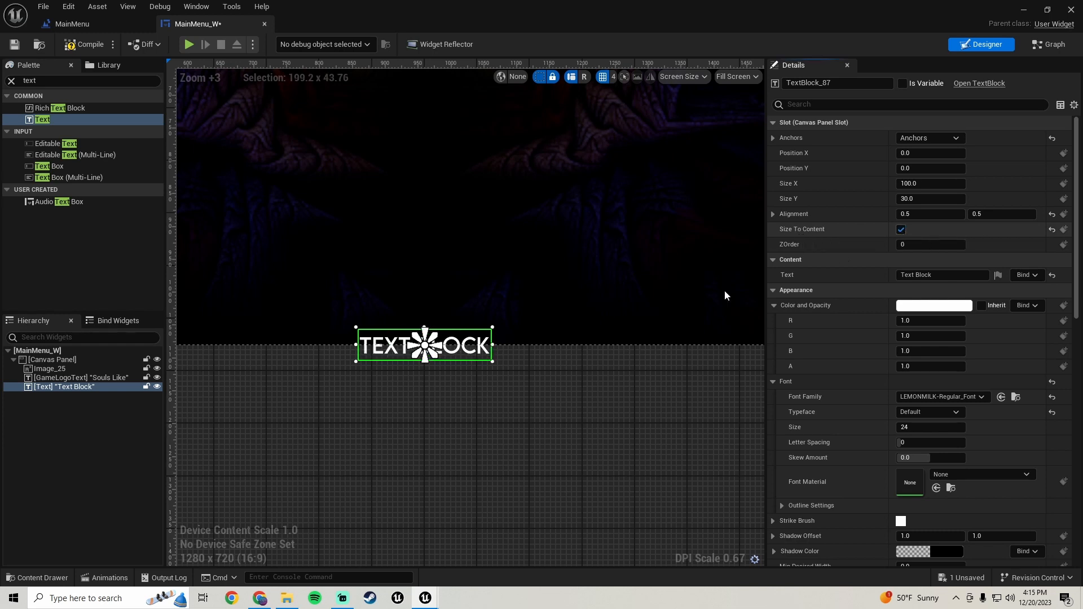
pyautogui.scroll(-3, 489, 338)
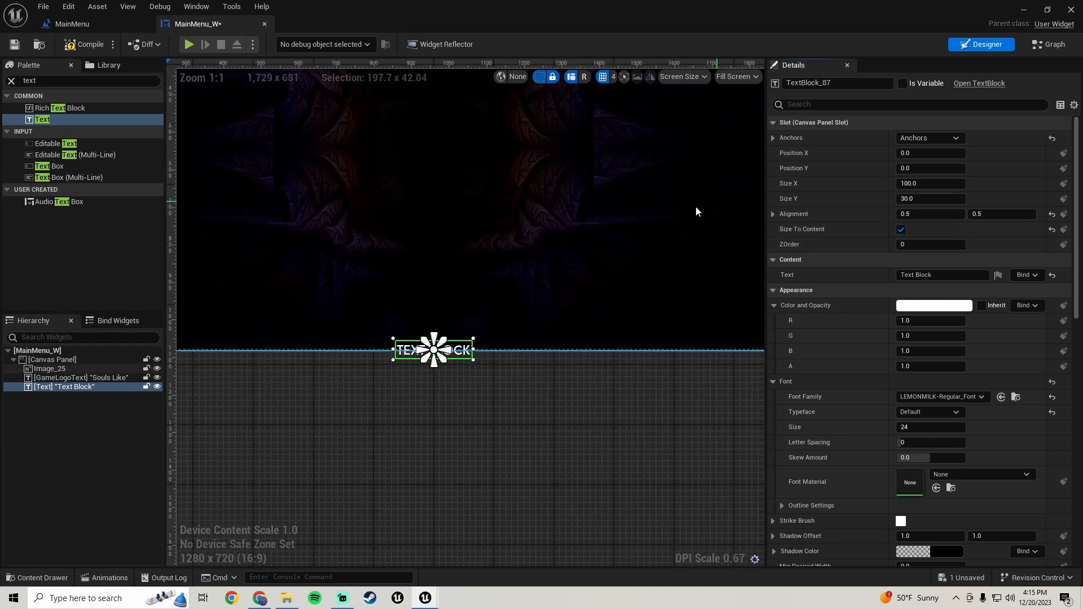
# Step: Raise the text block to a Y position of about -215 and set its font size to 100
pyautogui.moveTo(924, 198); pyautogui.dragTo(908, 198)
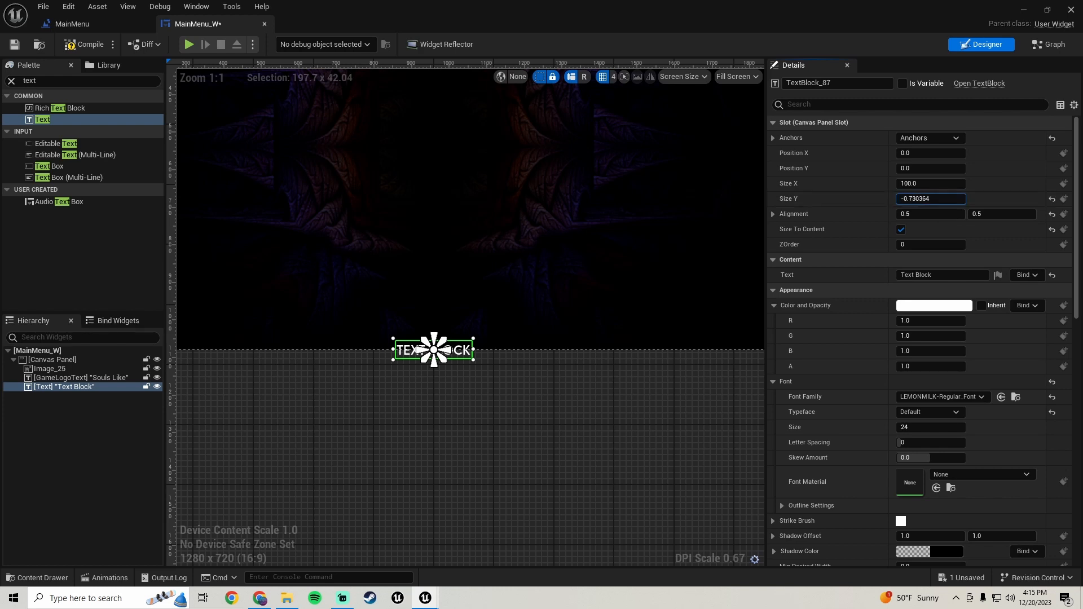
pyautogui.hotkey('ctrl', 'z')
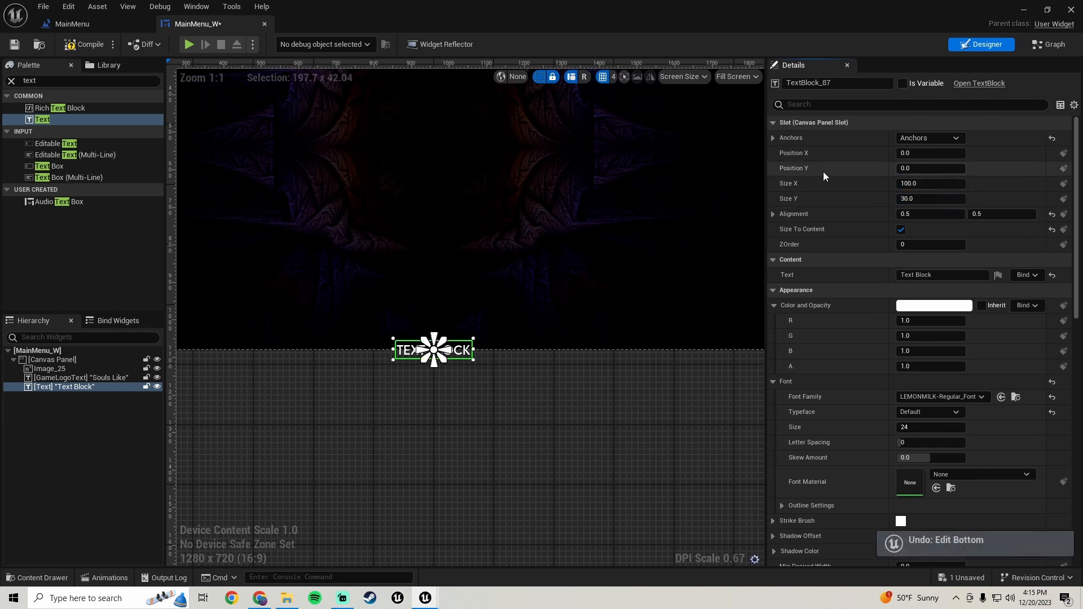
pyautogui.moveTo(936, 168); pyautogui.dragTo(815, 168)
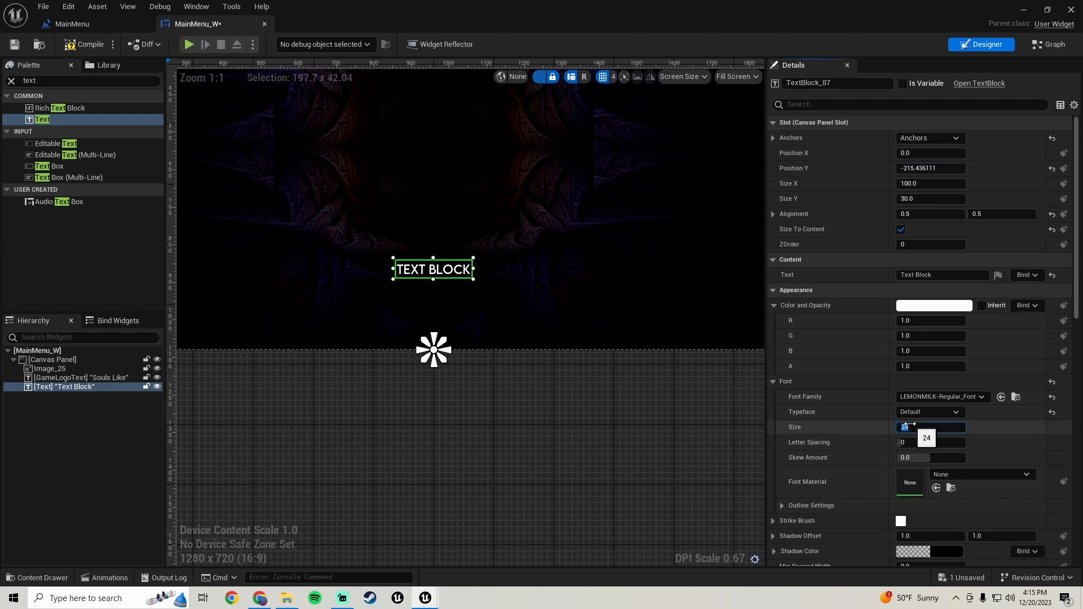
pyautogui.press('Return')
pyautogui.scroll(-4, 599, 434)
pyautogui.scroll(2, 560, 377)
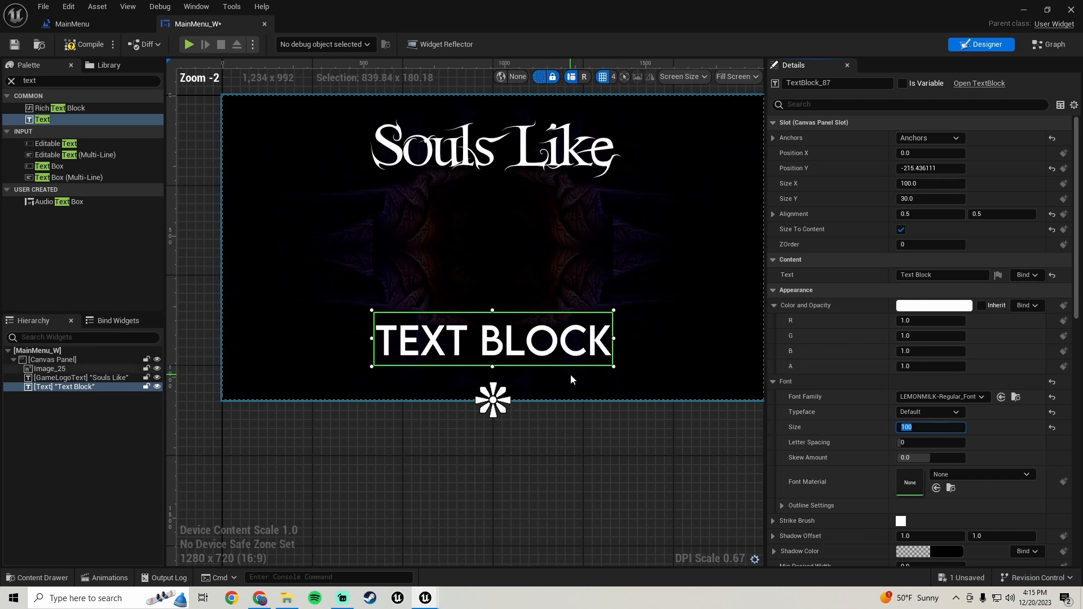
# Step: Set the text block's content to "Press Any Key"
pyautogui.moveTo(571, 375); pyautogui.dragTo(532, 345, button='right')
pyautogui.click(931, 275)
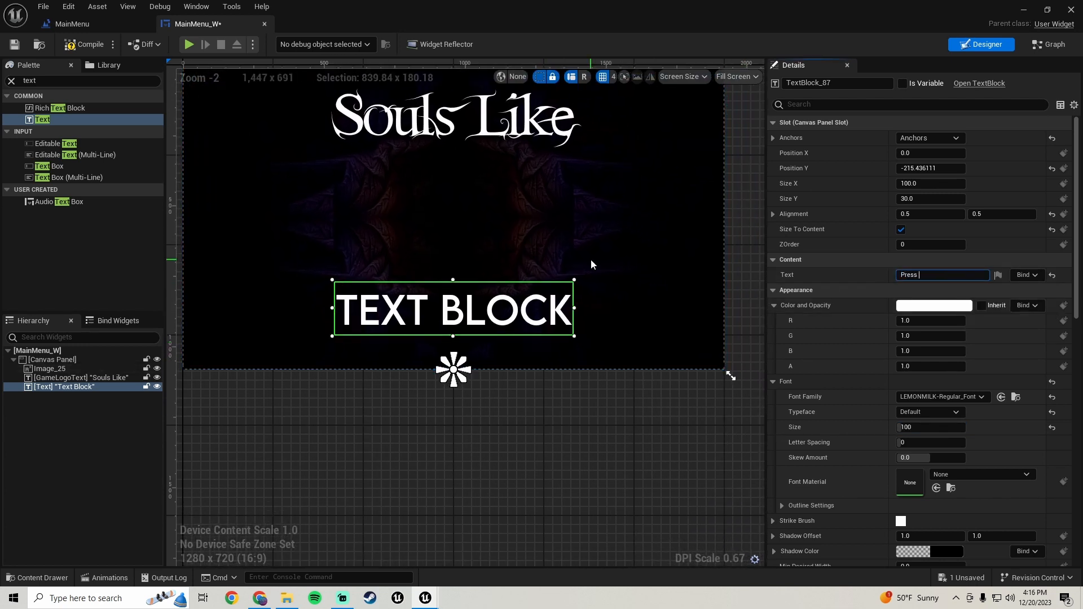
pyautogui.write('Press Any Key')
pyautogui.press('Return')
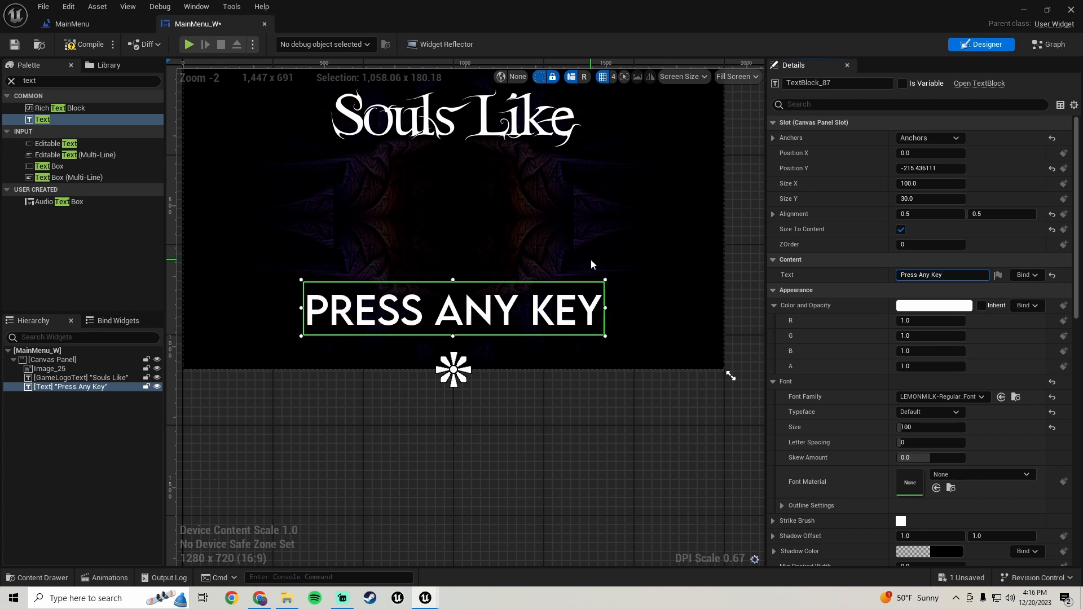
# Step: Lower the "Press Any Key" text to a Y position of about -151 and set its font size to 60
pyautogui.scroll(-2, 440, 312)
pyautogui.moveTo(440, 312); pyautogui.dragTo(464, 330, button='right')
pyautogui.scroll(3, 468, 327)
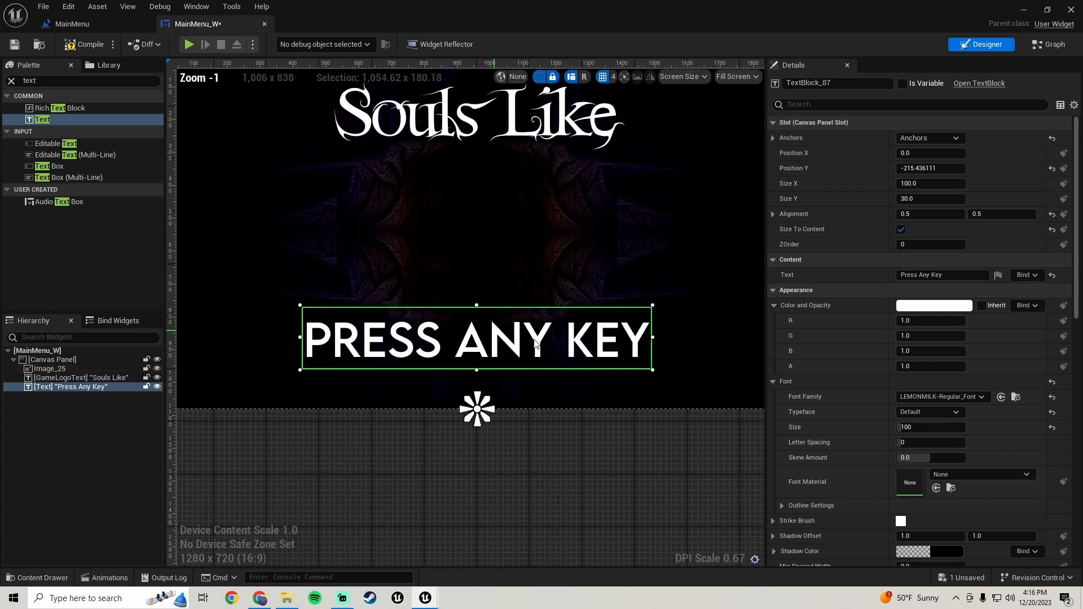
pyautogui.moveTo(917, 168); pyautogui.dragTo(956, 168)
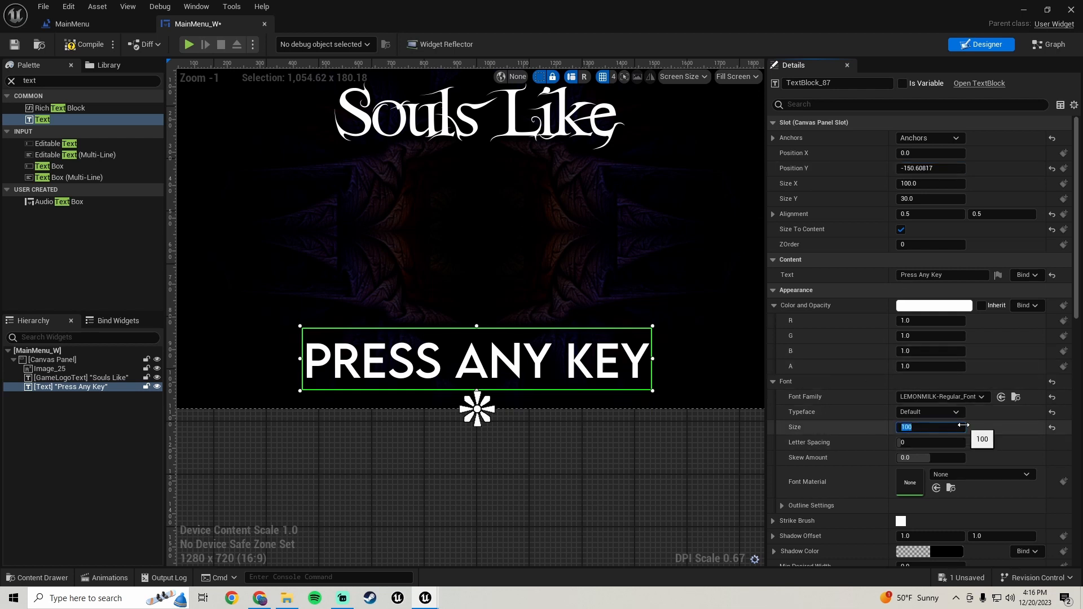
pyautogui.click(963, 426)
pyautogui.write('60')
pyautogui.press('Return')
pyautogui.scroll(-2, 519, 407)
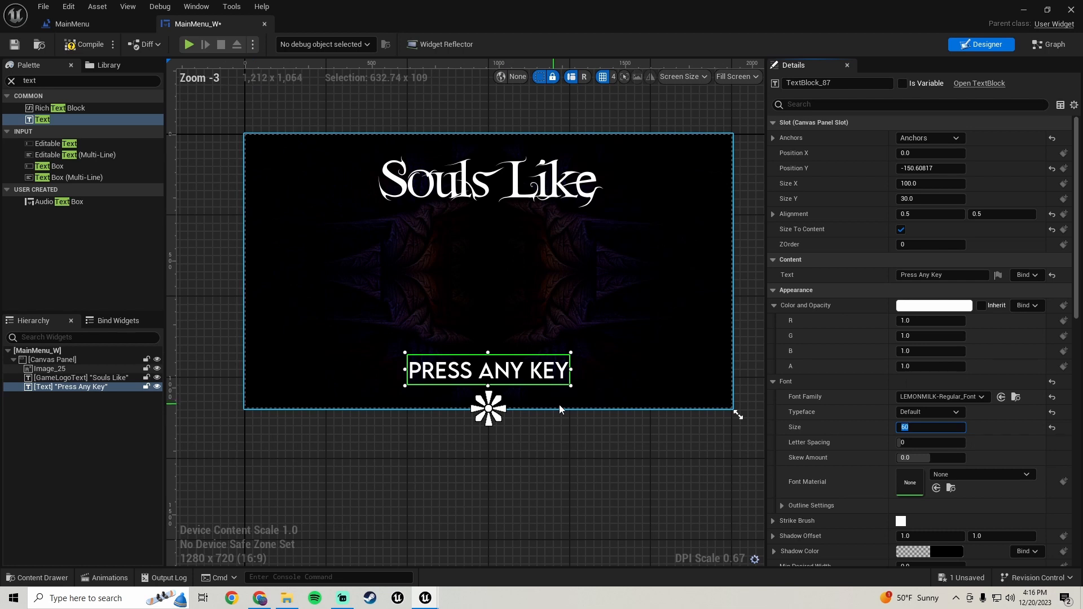
pyautogui.scroll(2, 560, 406)
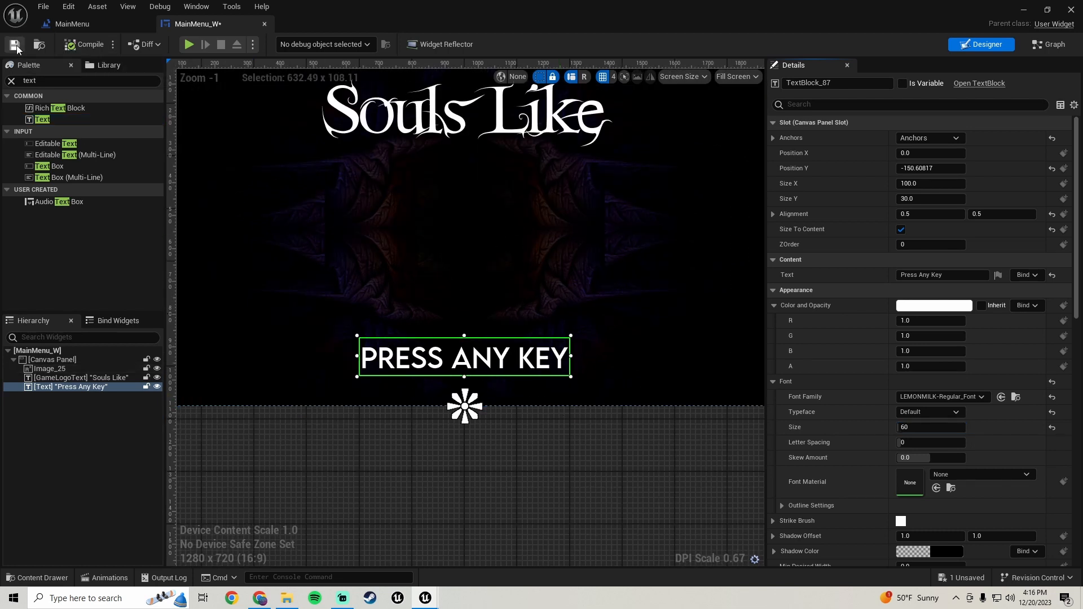
# Step: Play the MainMenu level full screen to check the menu's title and prompt, and return to the normal editor layout
pyautogui.click(1031, 6)
pyautogui.click(276, 45)
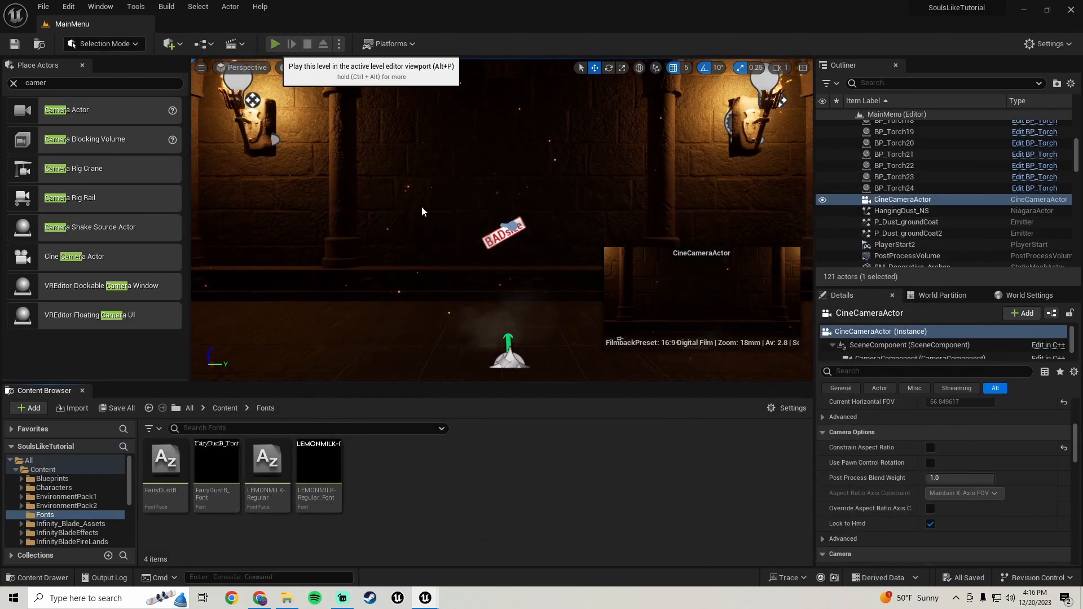
pyautogui.click(574, 288)
pyautogui.hotkey('shift', 'F1')
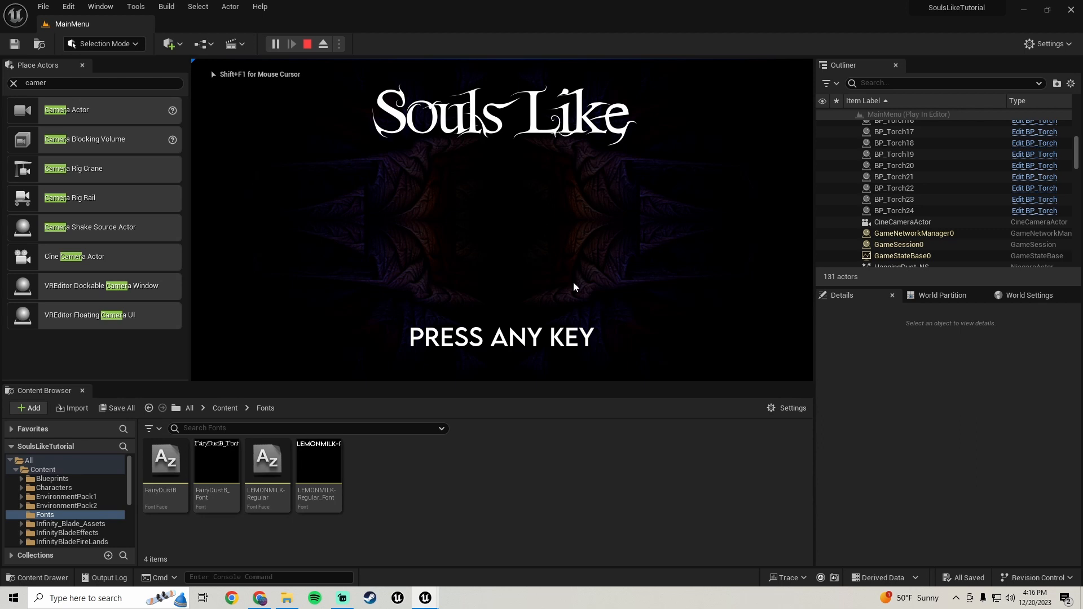
pyautogui.press('F11')
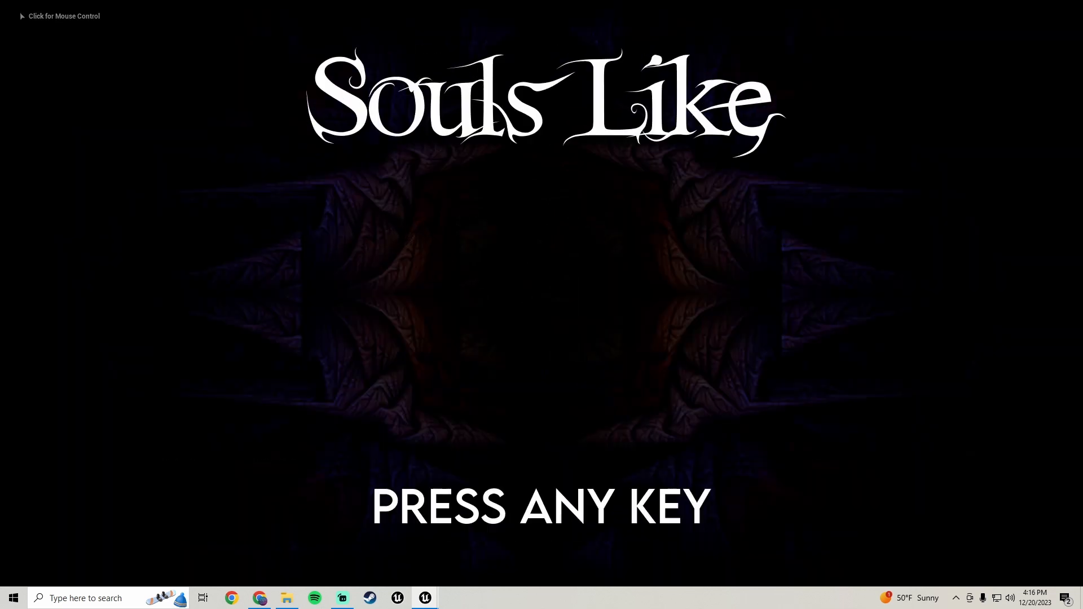
pyautogui.press('Escape')
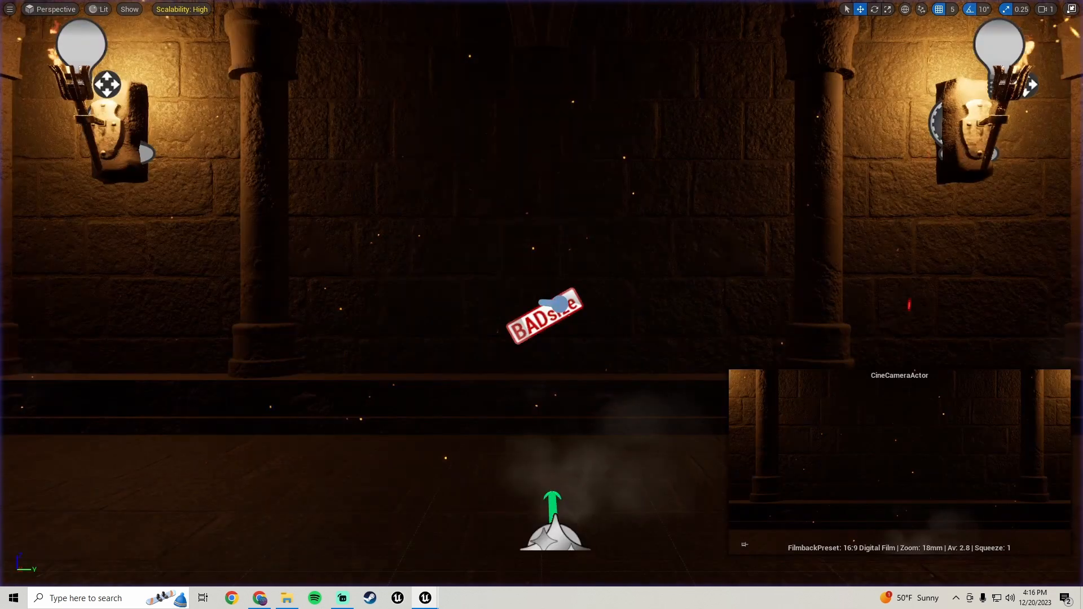
pyautogui.press('F11')
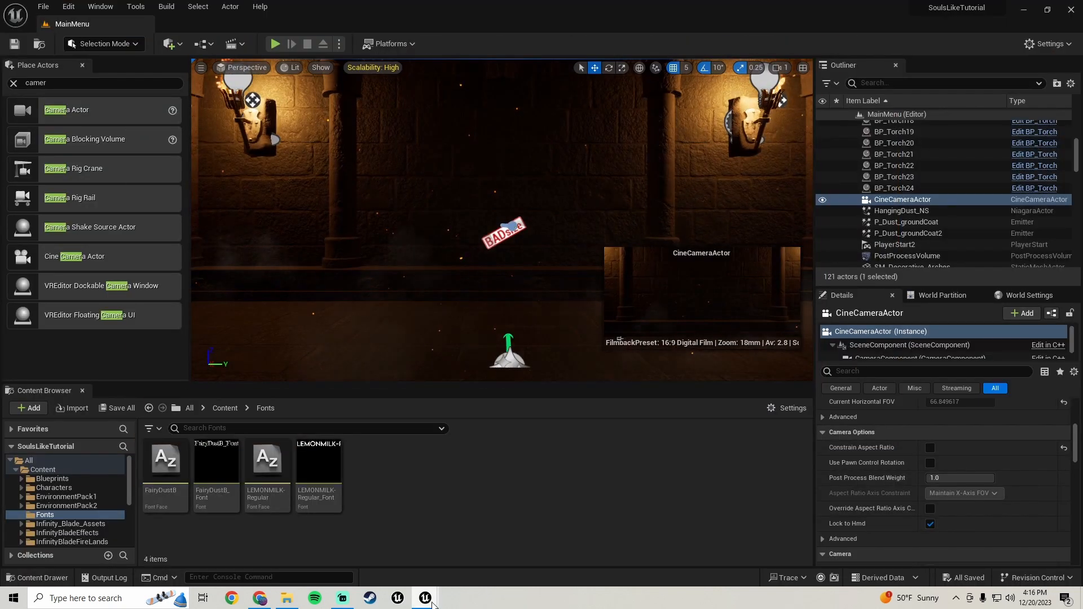
# Step: Examine the placement of the title and the "Press Any Key" prompt in the MainMenu_W widget designer
pyautogui.moveTo(425, 598)
pyautogui.click(491, 544)
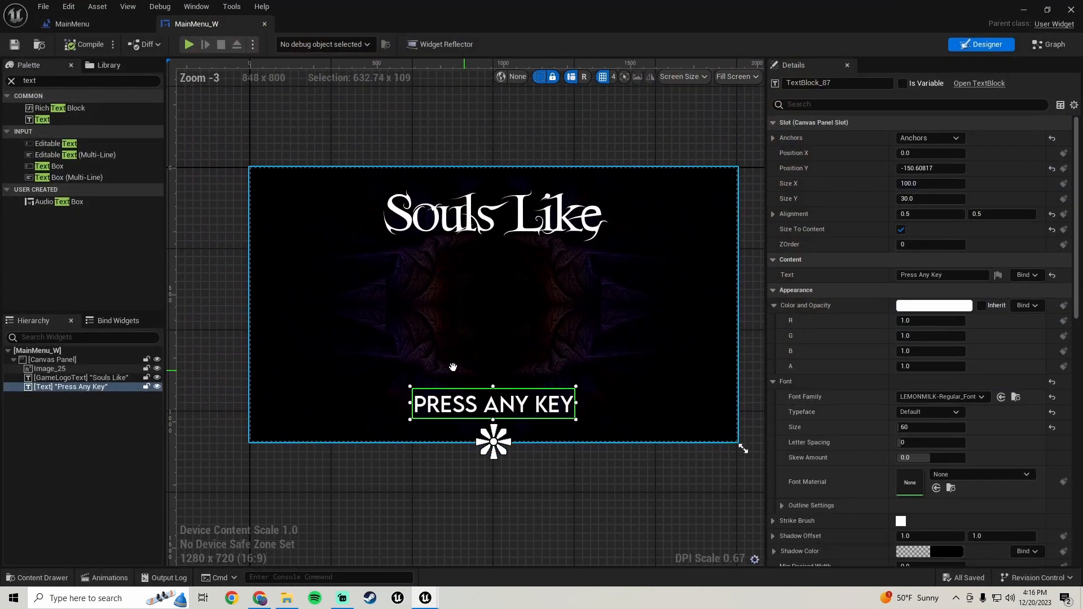
pyautogui.scroll(2, 454, 353)
pyautogui.scroll(-2, 460, 339)
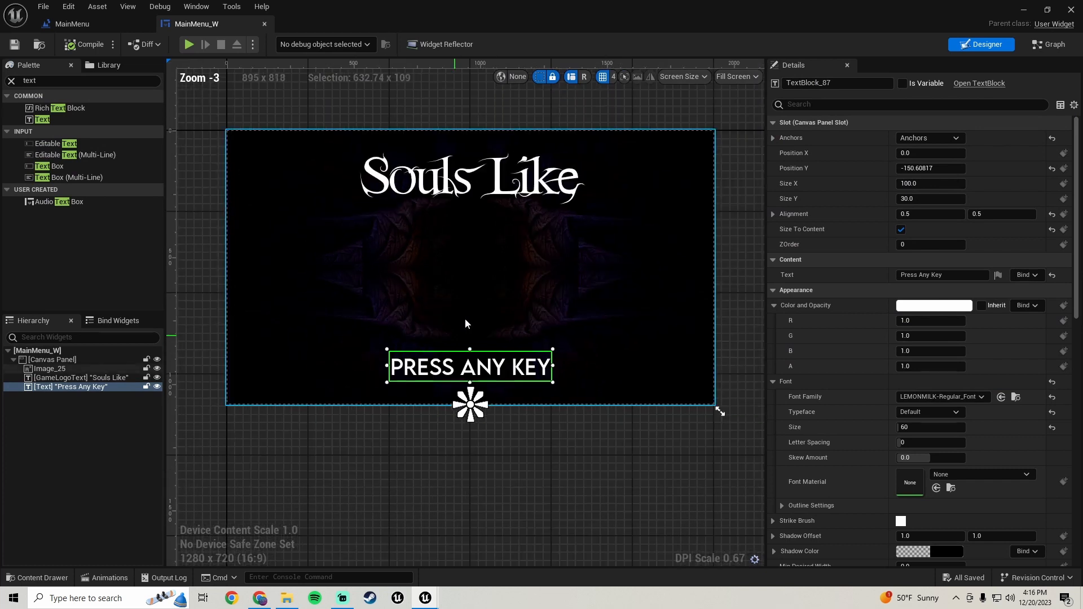
pyautogui.scroll(2, 454, 339)
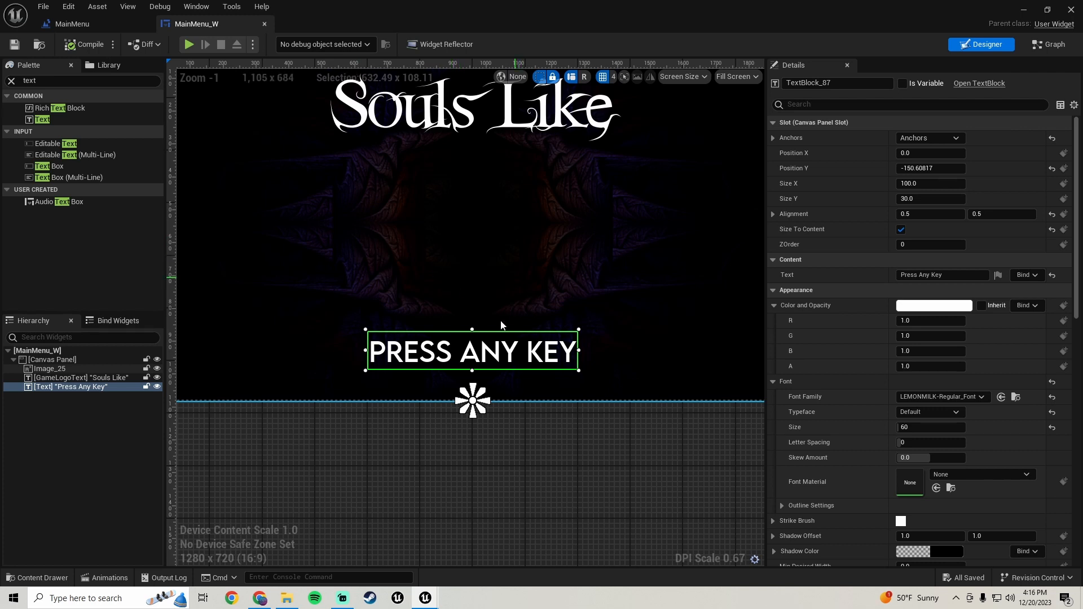
pyautogui.scroll(-1, 500, 313)
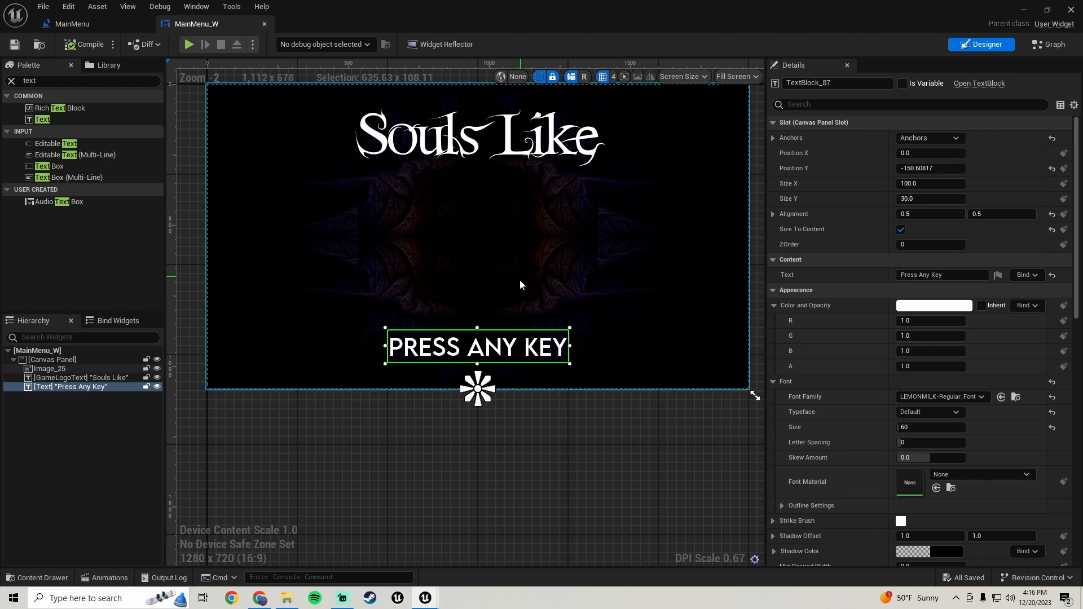
pyautogui.scroll(-2, 493, 274)
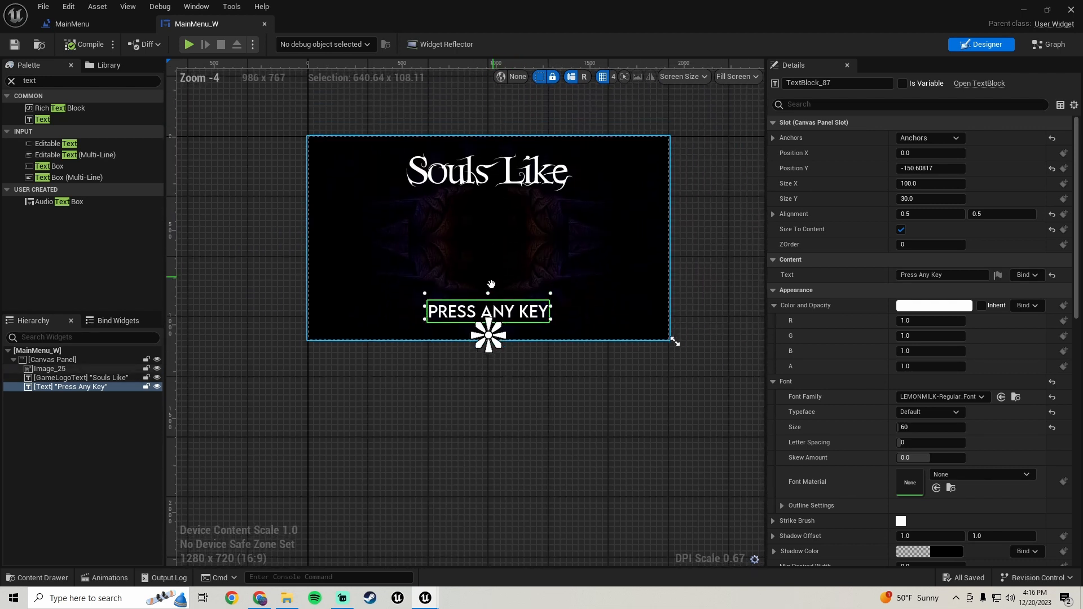
pyautogui.scroll(3, 489, 275)
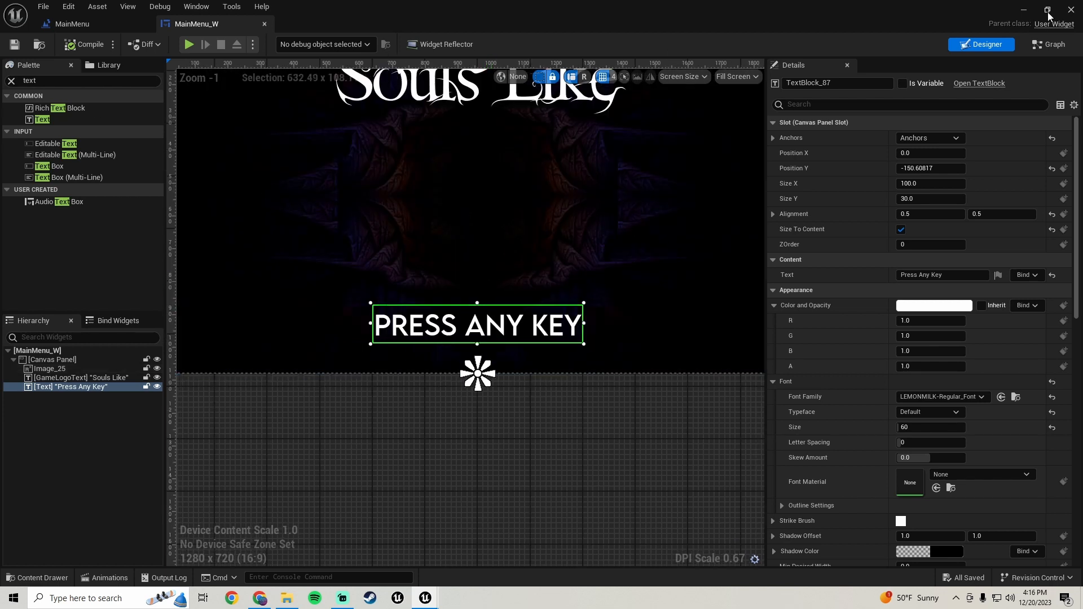
pyautogui.click(1023, 11)
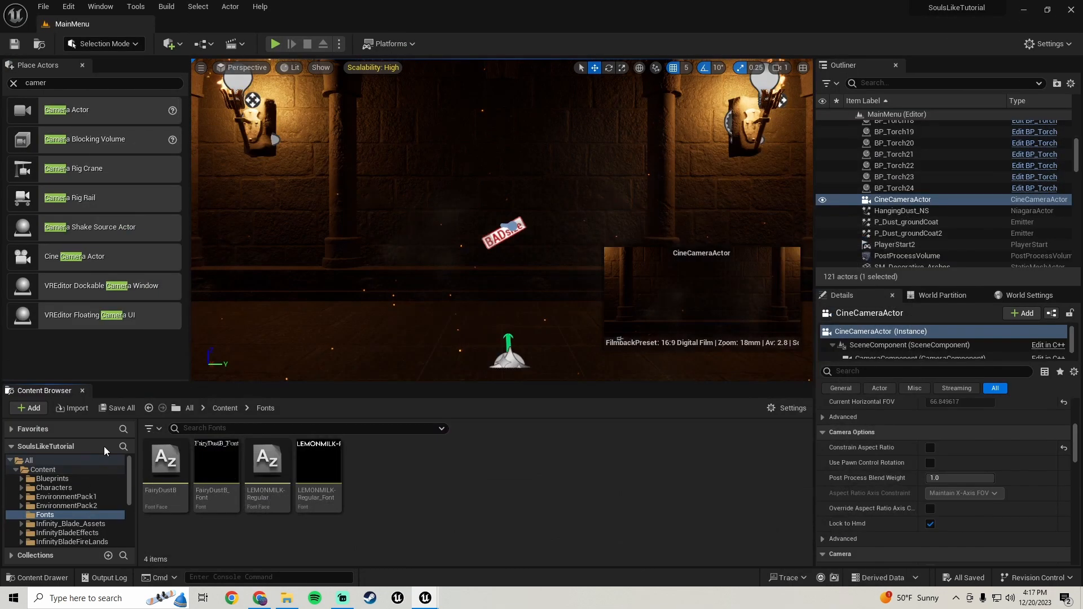
# Step: Create an Actor Component blueprint named MainMenu_CP in the Blueprints/Componants folder
pyautogui.click(53, 479)
pyautogui.click(171, 467)
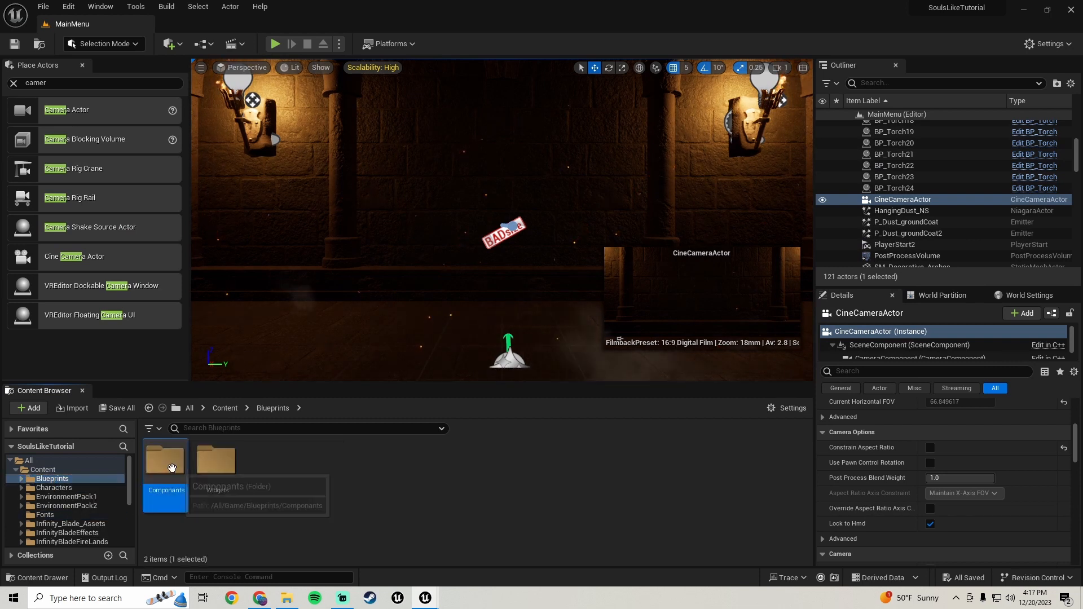
pyautogui.doubleClick(172, 467)
pyautogui.rightClick(242, 483)
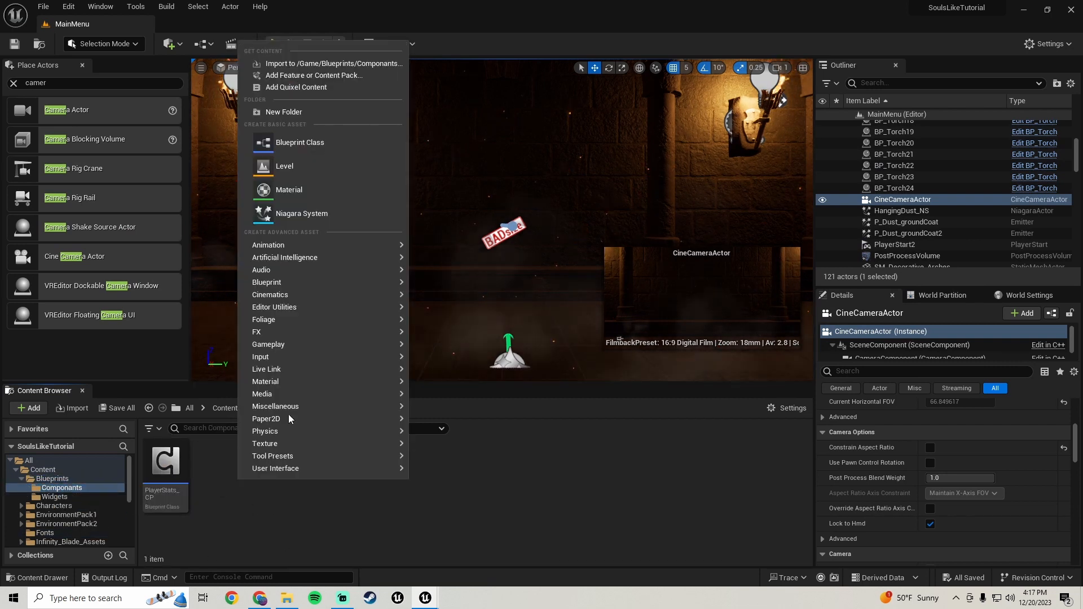
pyautogui.click(310, 145)
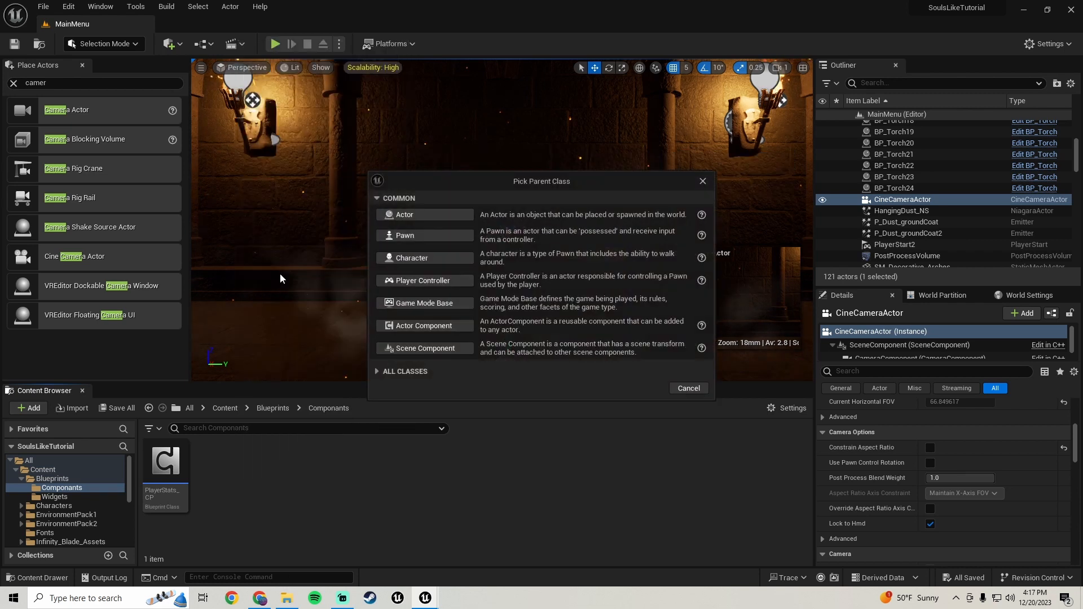
pyautogui.click(412, 327)
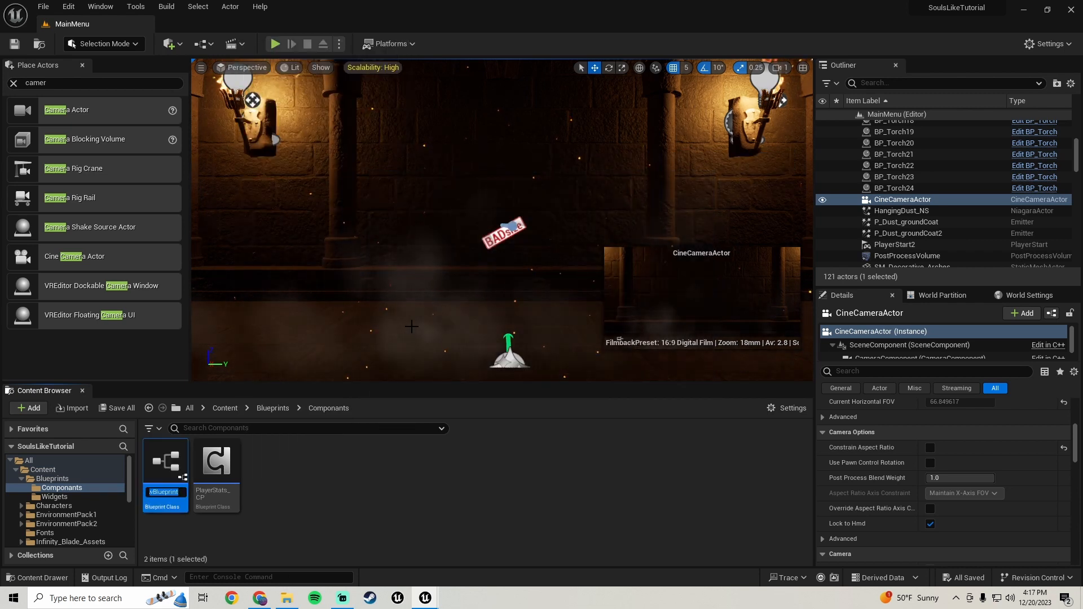
pyautogui.write('MainMe')
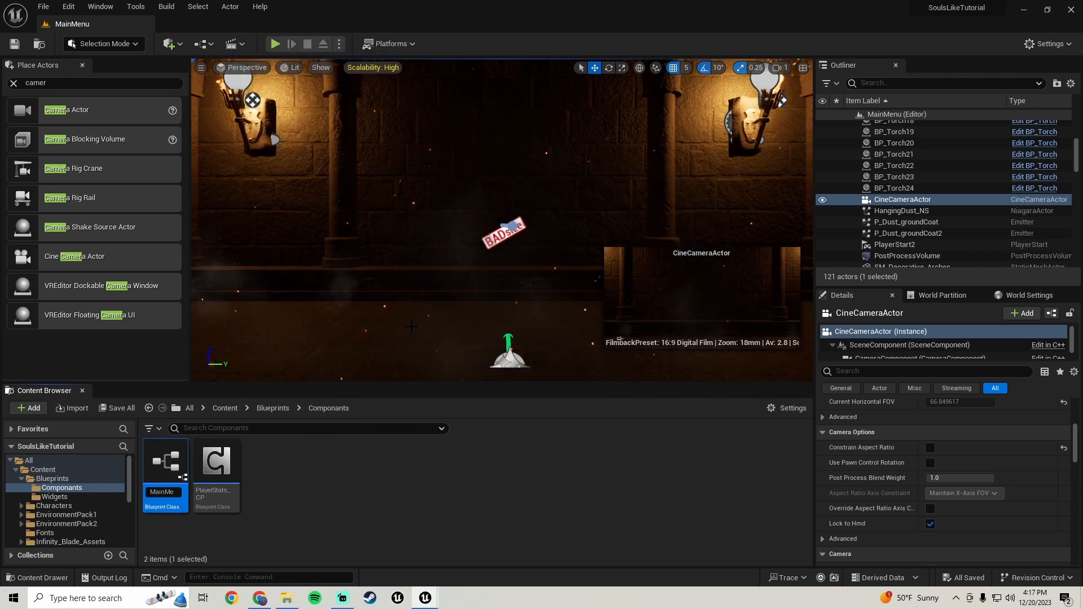
pyautogui.write('nu_CP')
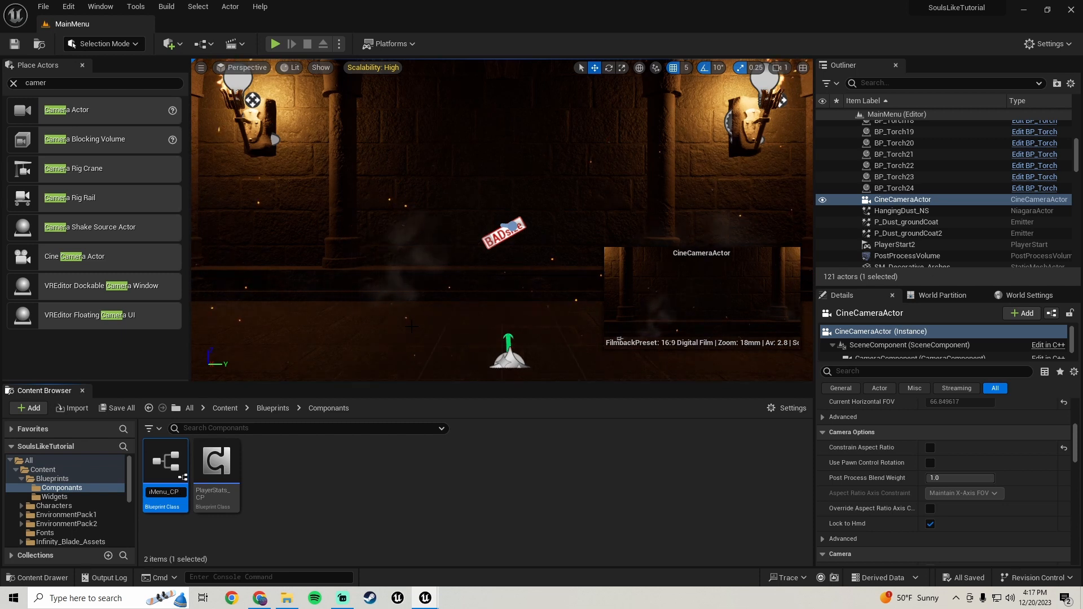
pyautogui.press('Return')
# Step: Open the BP_ThirdPersonCharacter blueprint from the ThirdPerson/Blueprints folder
pyautogui.scroll(-5, 56, 500)
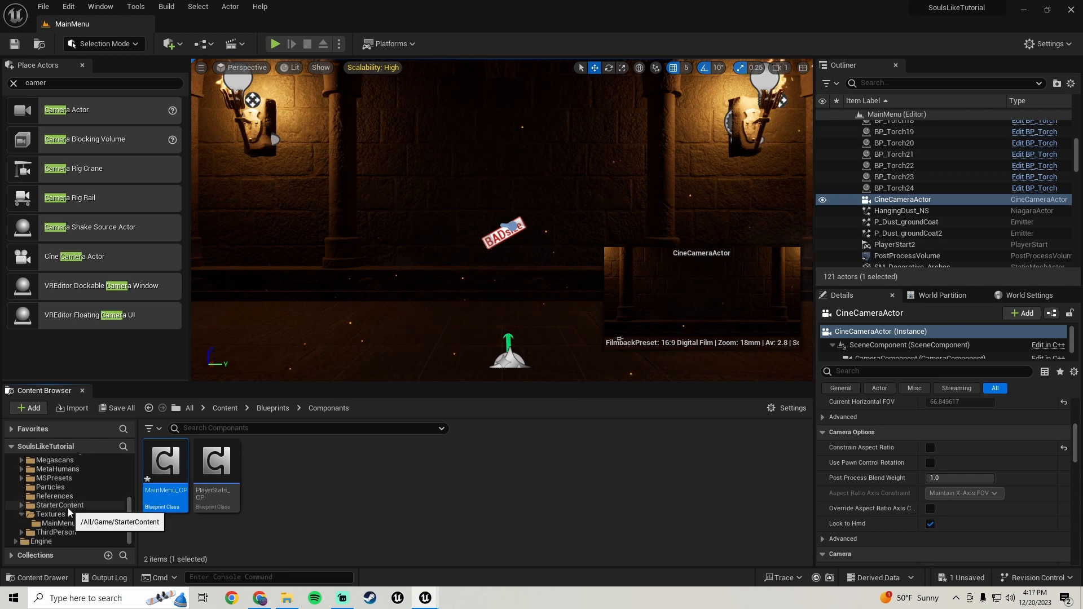
pyautogui.click(62, 532)
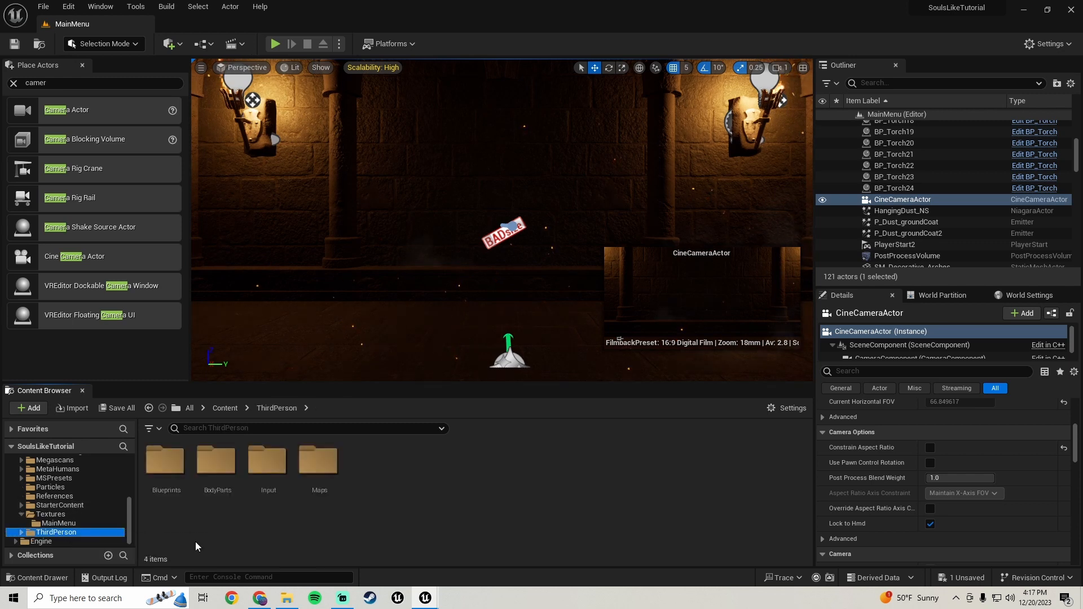
pyautogui.doubleClick(165, 463)
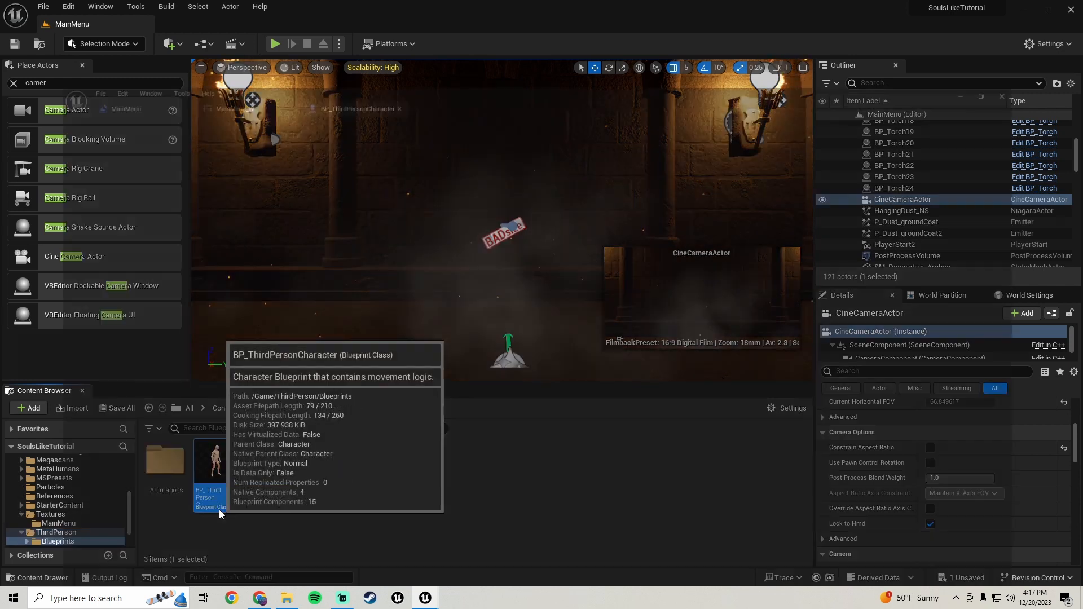
pyautogui.doubleClick(219, 510)
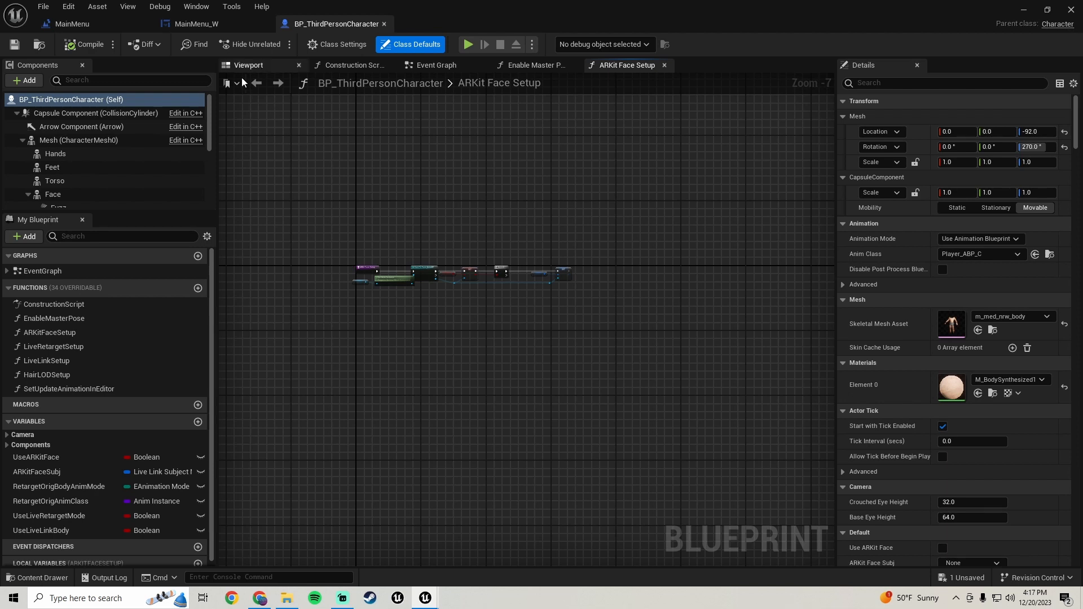
# Step: Add the MainMenu_CP component to BP_ThirdPersonCharacter, then compile and save the blueprint
pyautogui.click(246, 65)
pyautogui.click(25, 81)
pyautogui.write('mai')
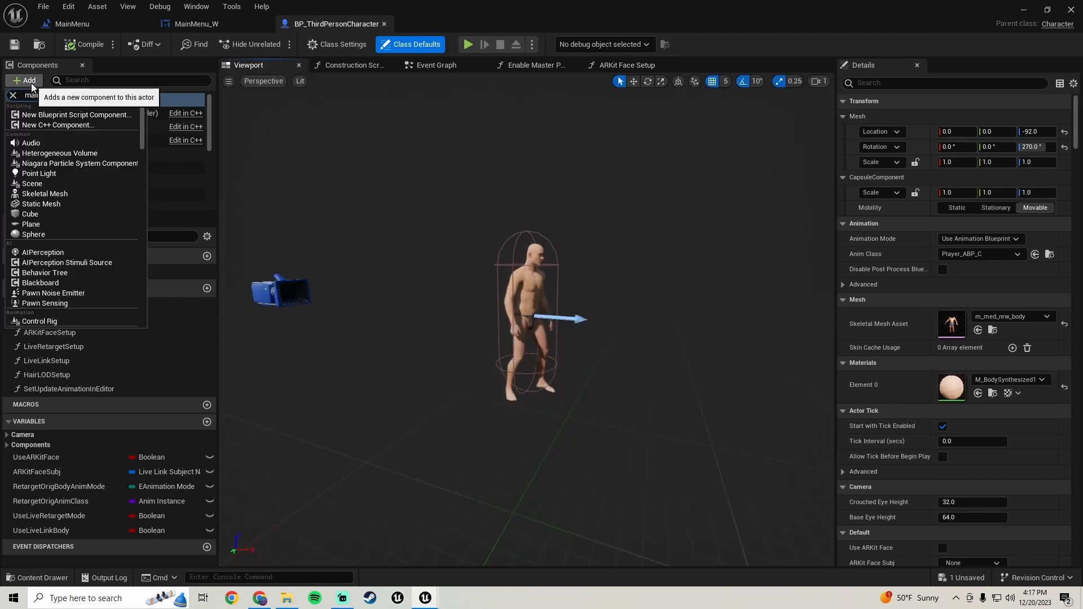
pyautogui.write('n')
pyautogui.click(63, 116)
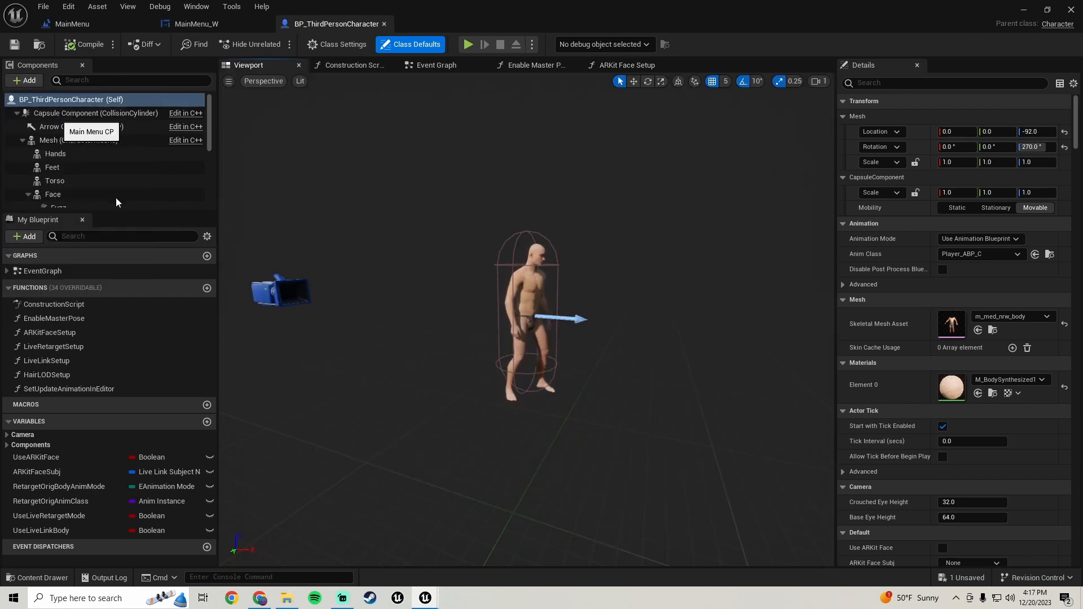
pyautogui.press('Return')
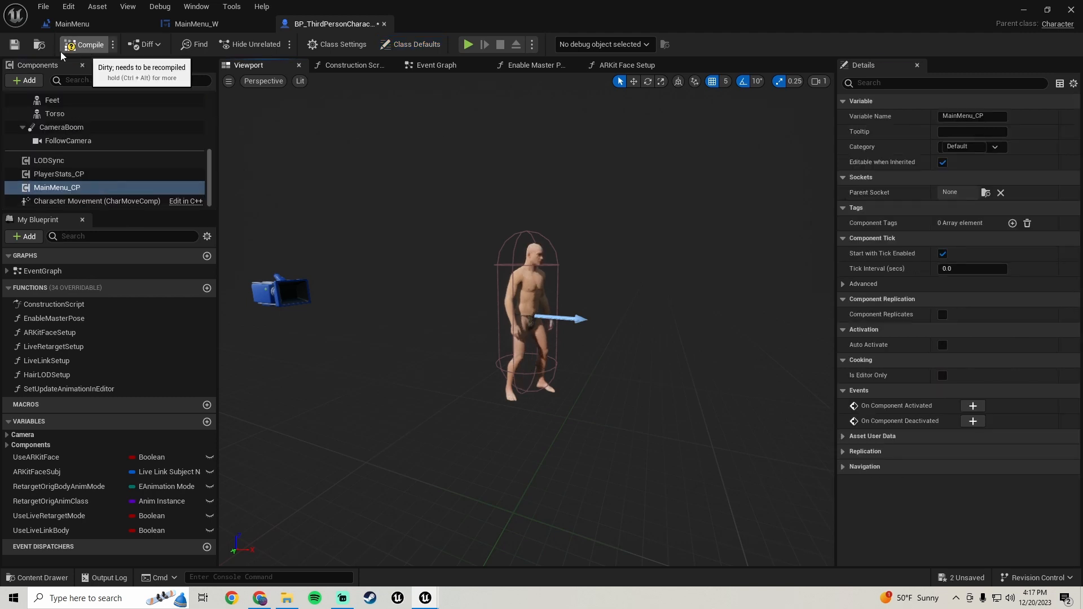
pyautogui.click(14, 44)
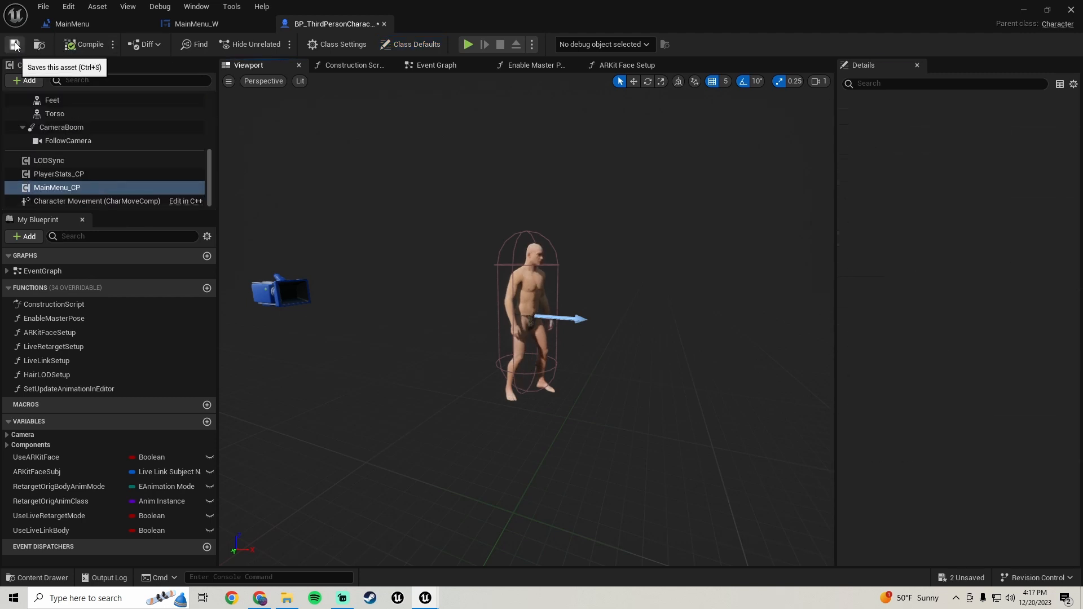
pyautogui.moveTo(429, 224); pyautogui.dragTo(670, 266, button='right')
pyautogui.press('w')
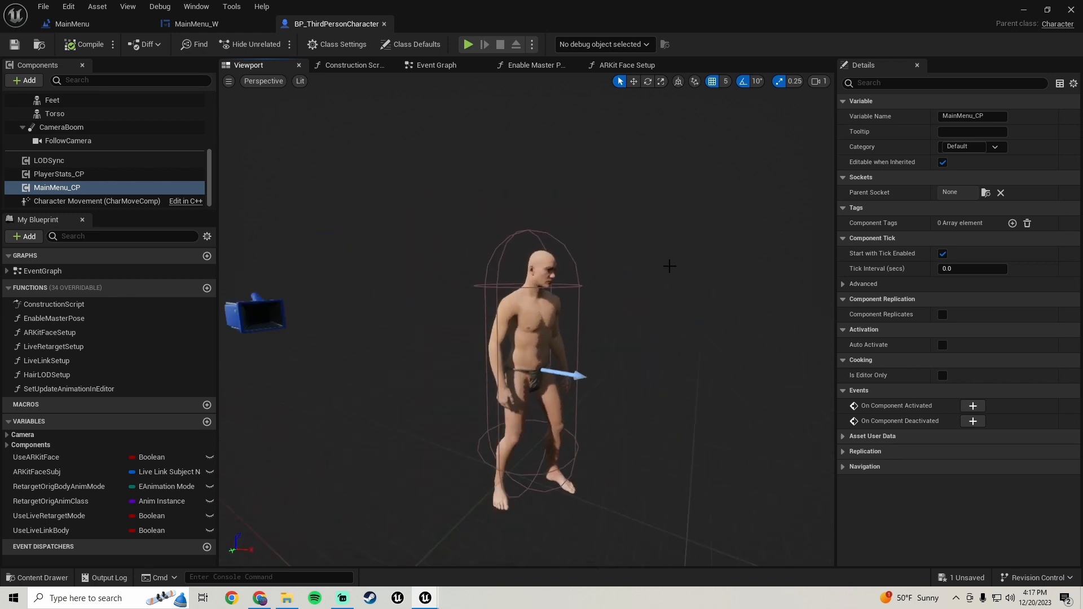
# Step: Open the MainMenu_CP blueprint from the Blueprints/Componants folder and delete its Event Tick node
pyautogui.click(1026, 8)
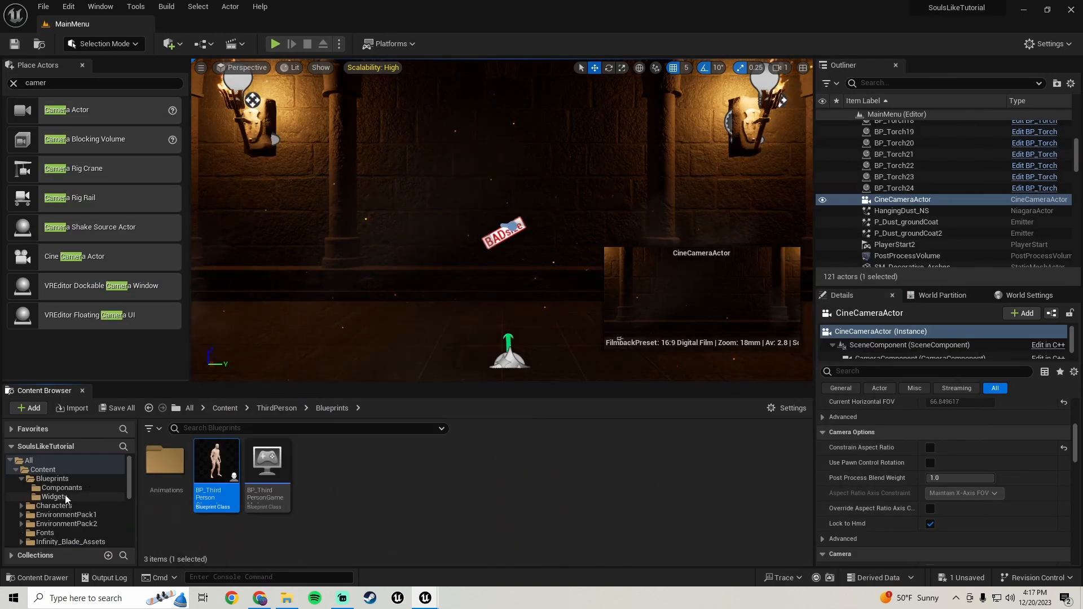
pyautogui.click(63, 488)
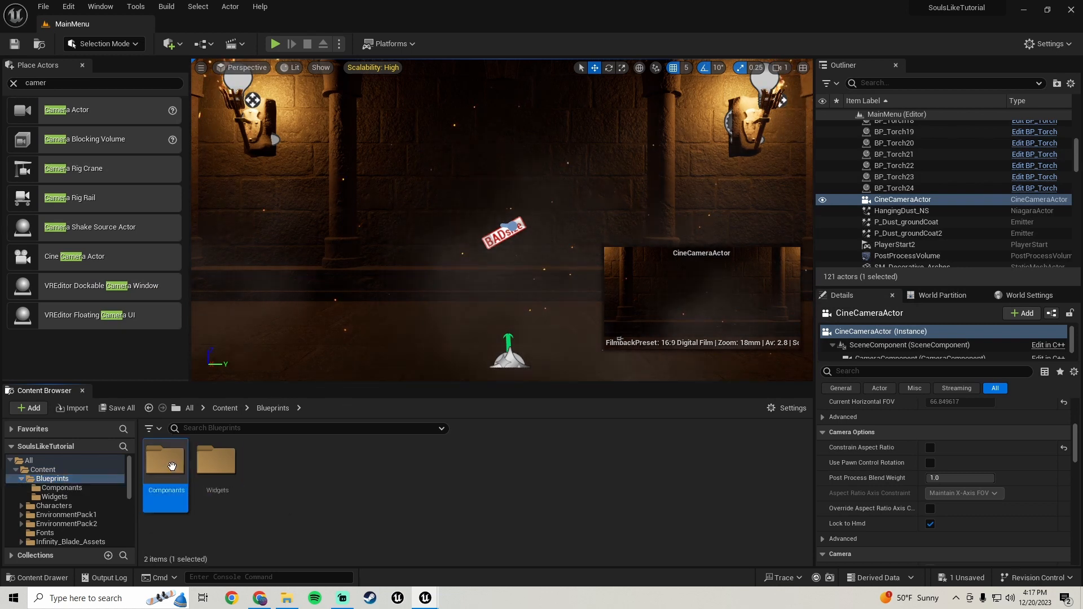
pyautogui.doubleClick(166, 469)
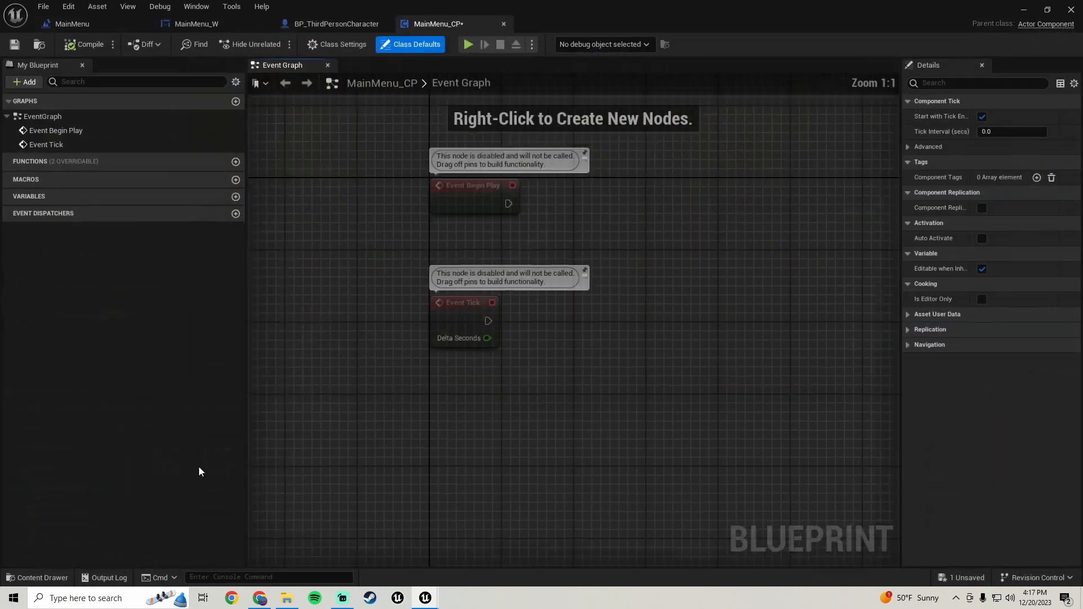
pyautogui.scroll(-2, 429, 347)
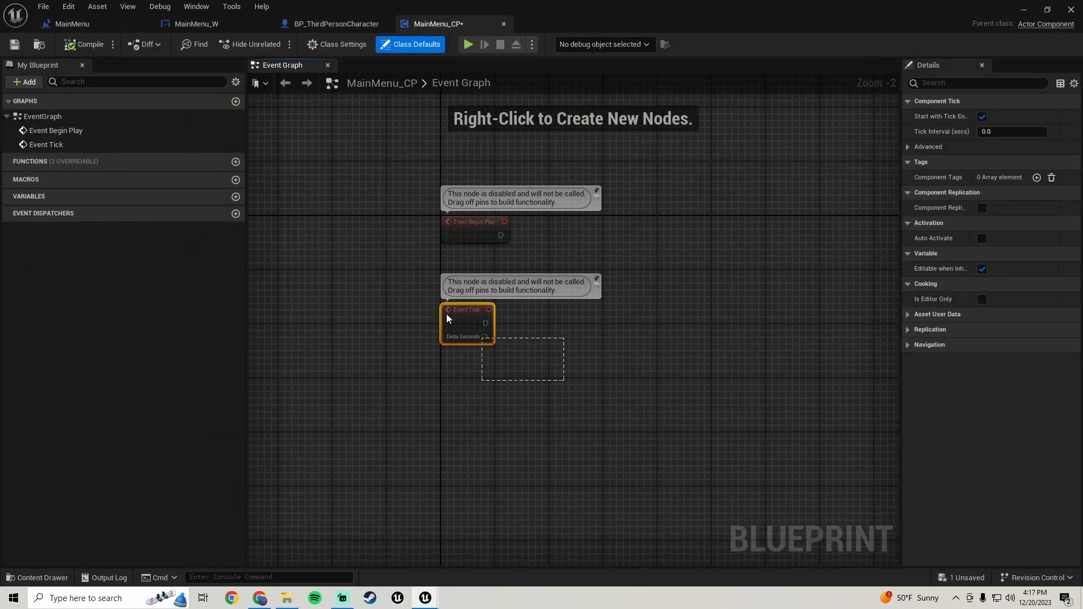
pyautogui.press('Delete')
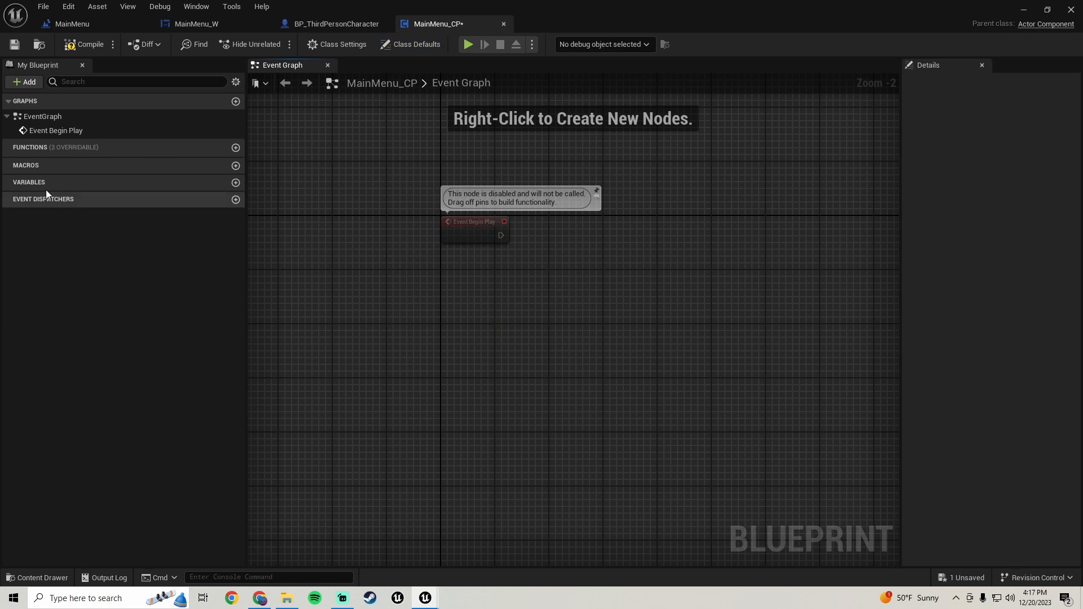
# Step: Create a Boolean variable named IsOnMainMenu? in MainMenu_CP, then compile and save the blueprint
pyautogui.click(237, 184)
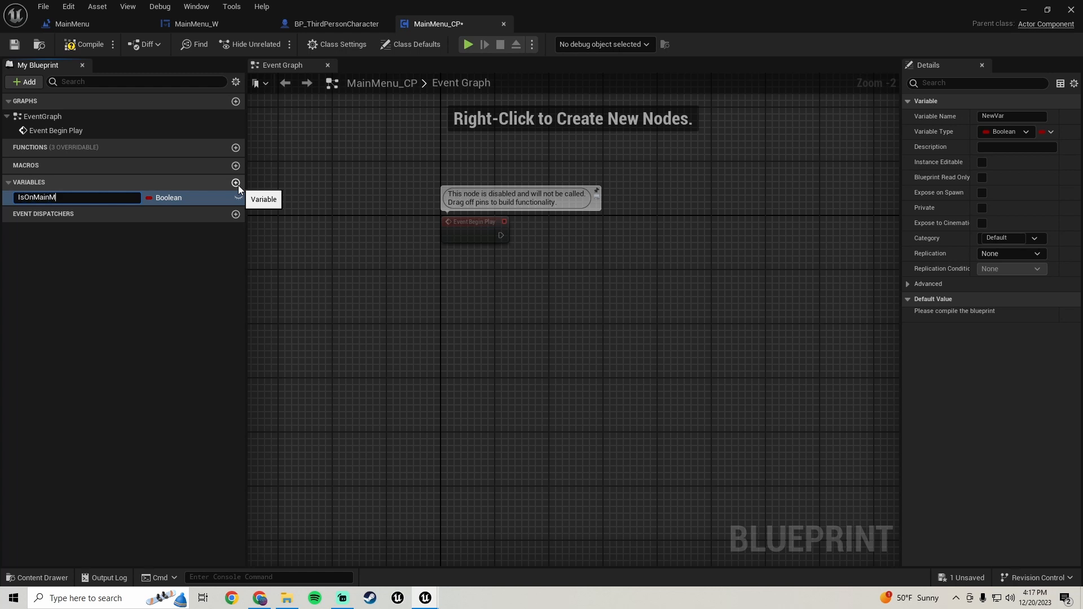
pyautogui.write('IsOnMainMenu?')
pyautogui.press('Return')
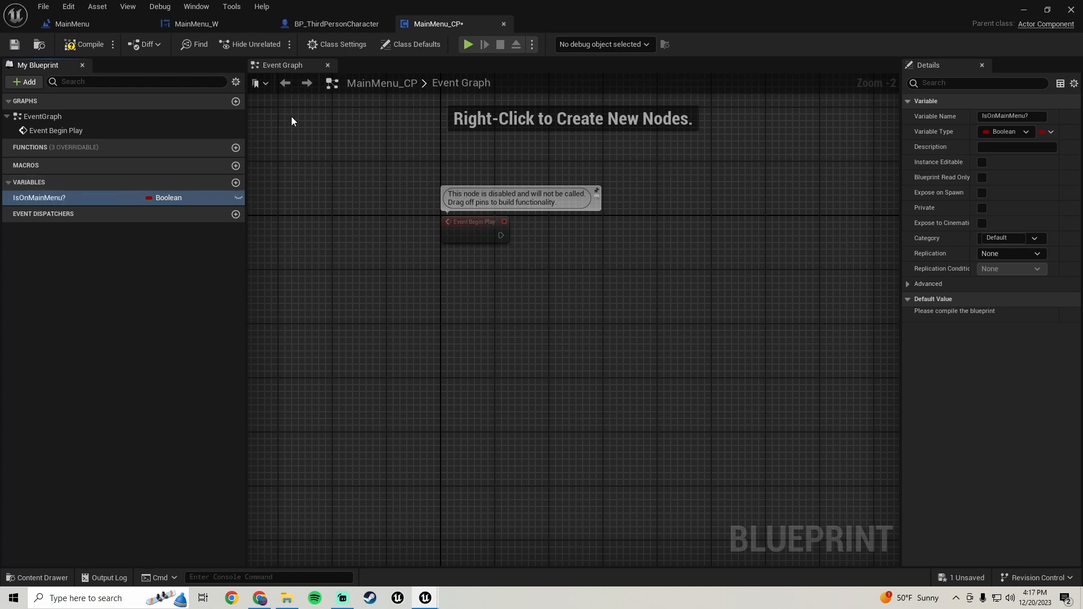
pyautogui.click(80, 44)
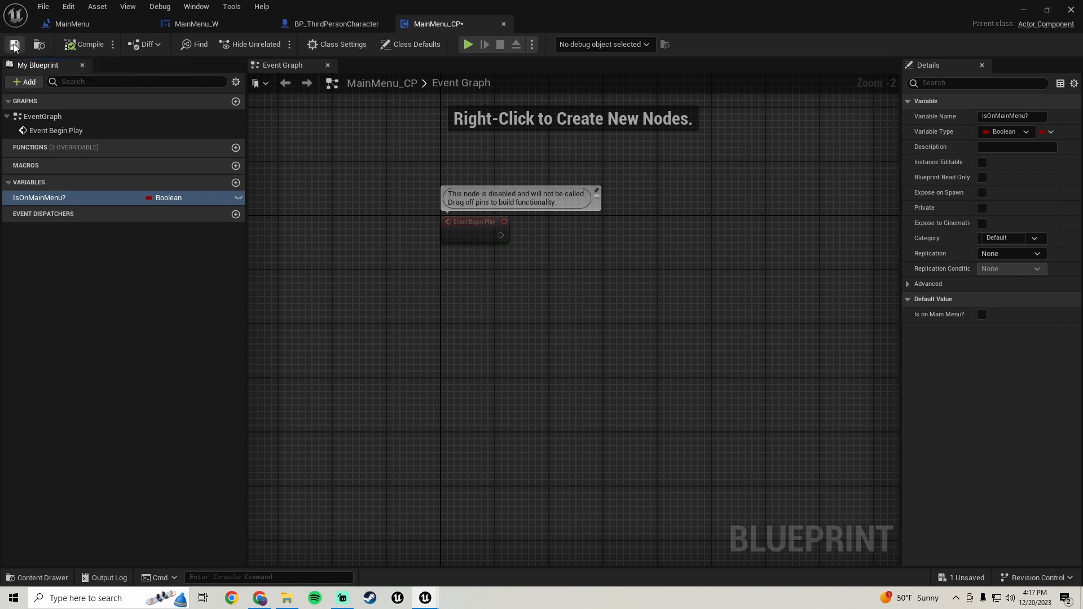
pyautogui.click(14, 44)
pyautogui.scroll(-3, 438, 266)
pyautogui.scroll(3, 459, 261)
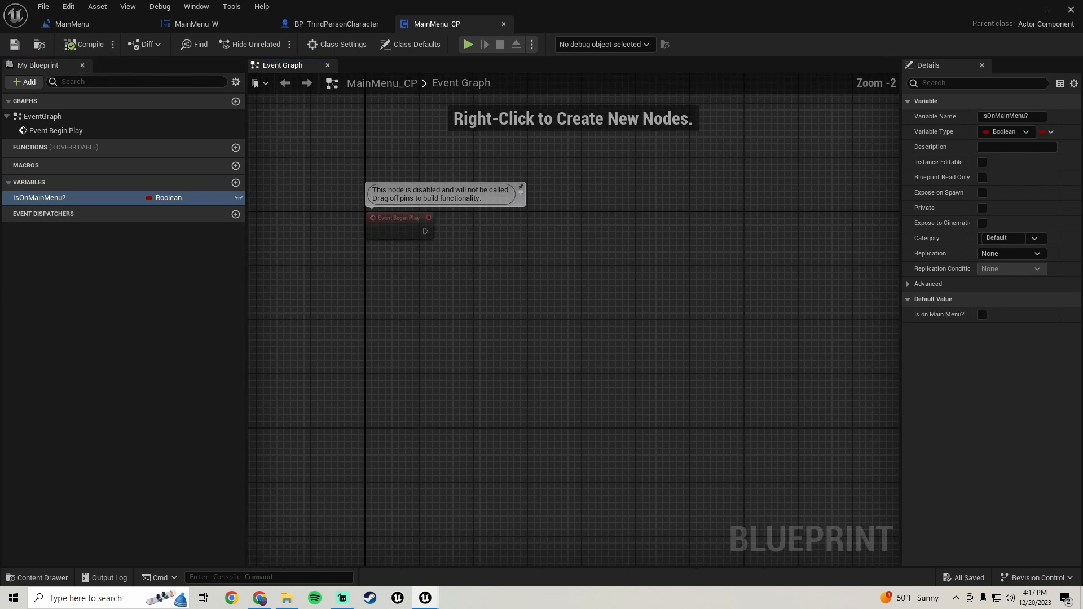
# Step: Open the MainMenu level blueprint and move the Create Main Menu W Widget and Add to Viewport nodes up beneath the Set View Target with Blend chain
pyautogui.click(1025, 10)
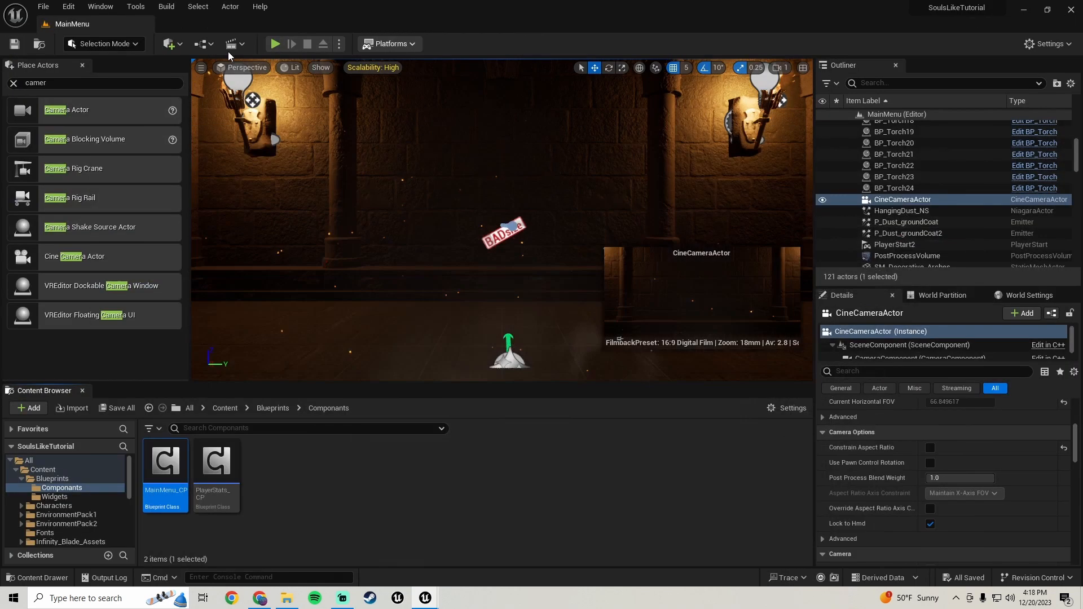
pyautogui.click(202, 45)
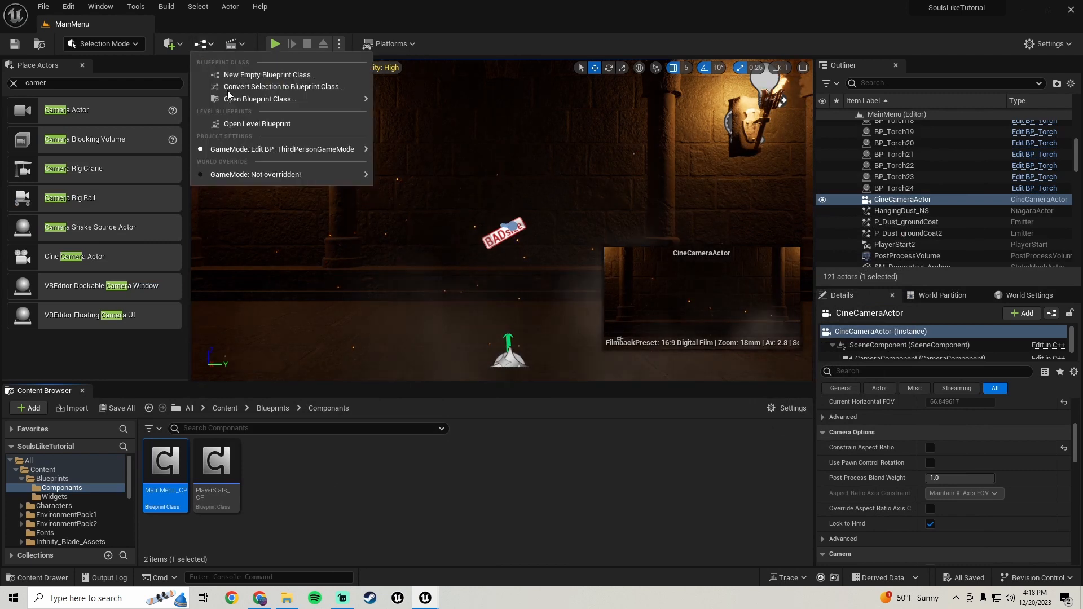
pyautogui.click(260, 125)
pyautogui.scroll(-4, 472, 299)
pyautogui.scroll(2, 391, 306)
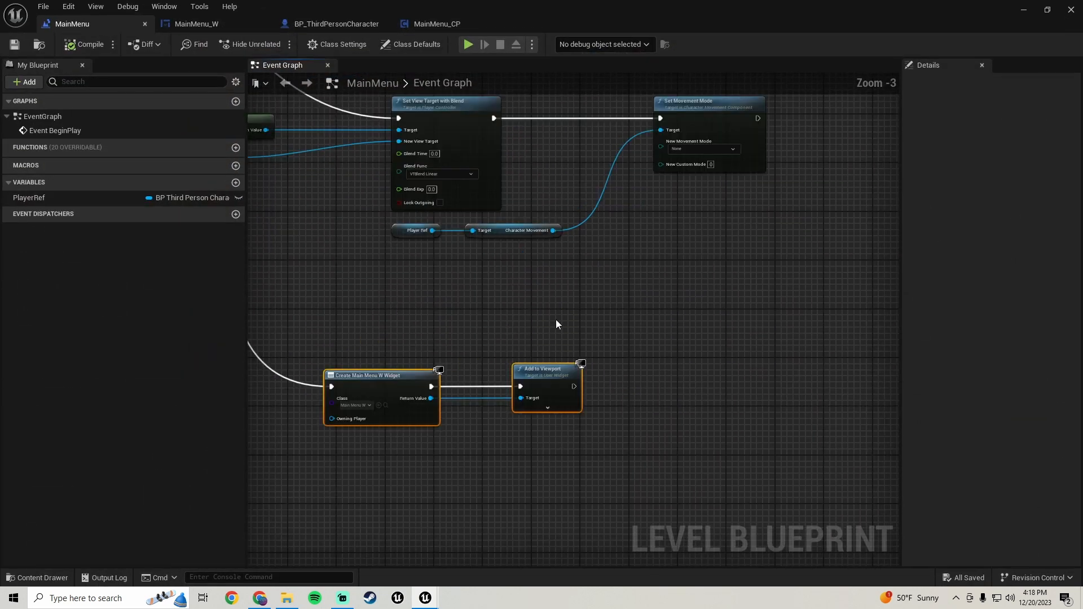
pyautogui.moveTo(556, 319); pyautogui.dragTo(431, 297)
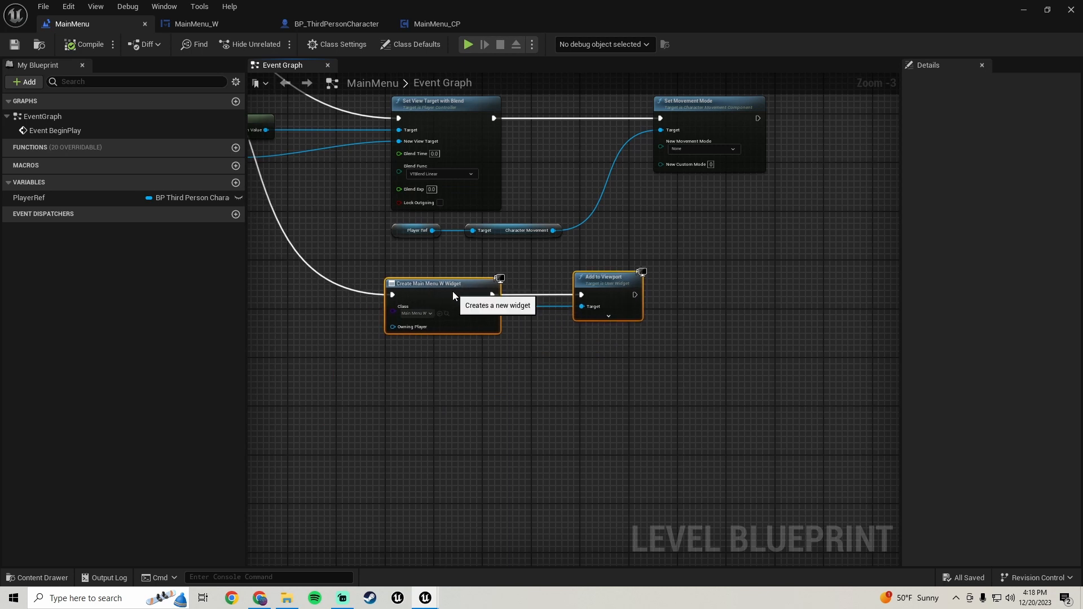
pyautogui.moveTo(369, 399); pyautogui.dragTo(638, 516, button='right')
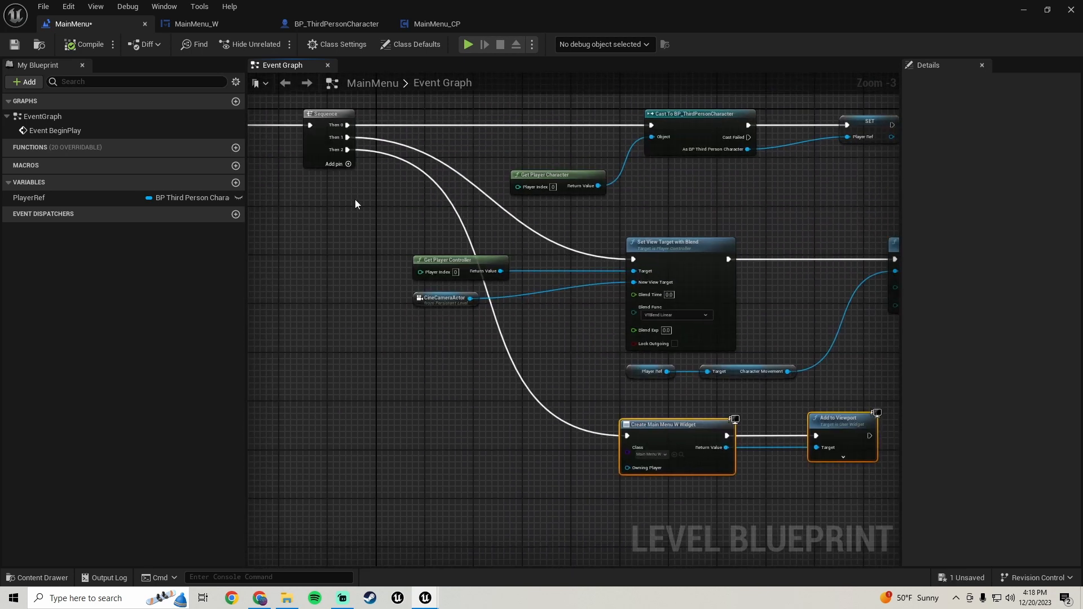
pyautogui.moveTo(673, 421); pyautogui.dragTo(485, 294, button='right')
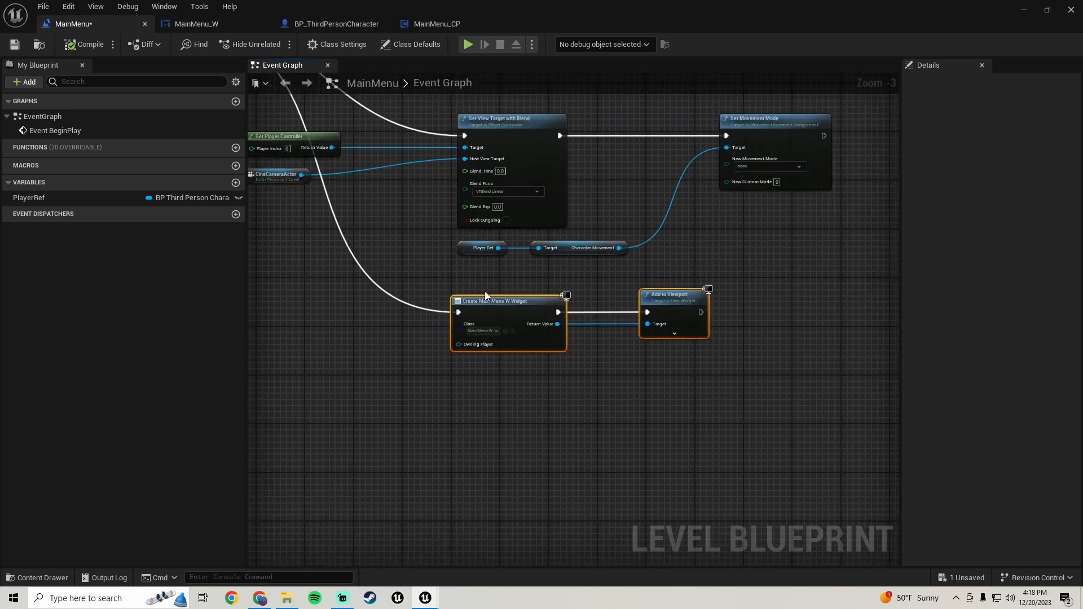
pyautogui.moveTo(751, 367); pyautogui.dragTo(563, 363, button='right')
pyautogui.moveTo(572, 291); pyautogui.dragTo(682, 328)
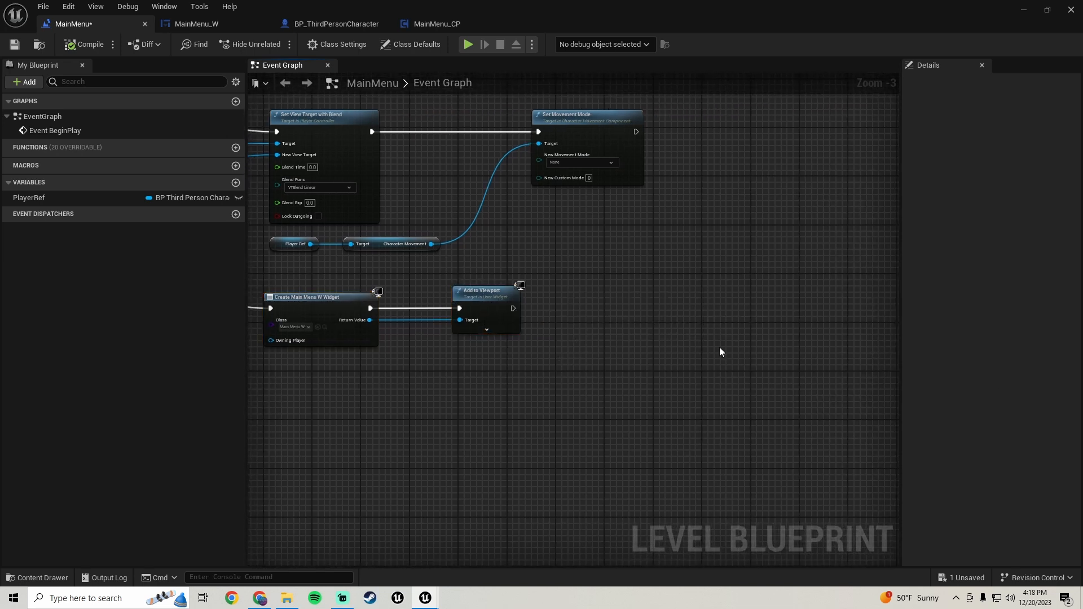
# Step: Add the Player State version of the Get Player Controller node below the Create Main Menu W Widget chain
pyautogui.moveTo(606, 350); pyautogui.dragTo(554, 327, button='right')
pyautogui.moveTo(441, 329); pyautogui.dragTo(600, 321, button='right')
pyautogui.rightClick(551, 350)
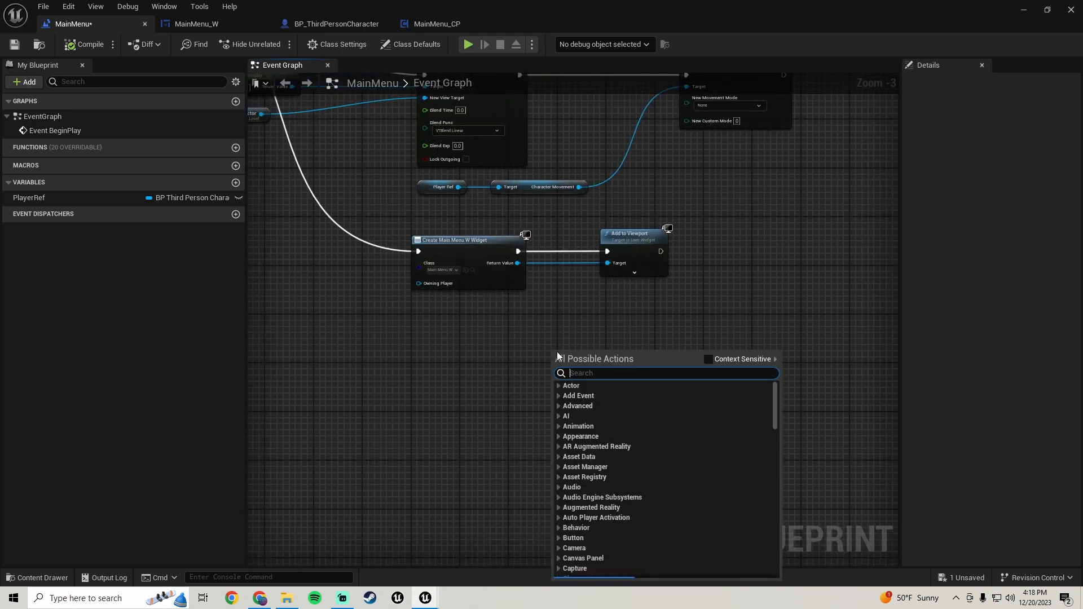
pyautogui.write('get player c')
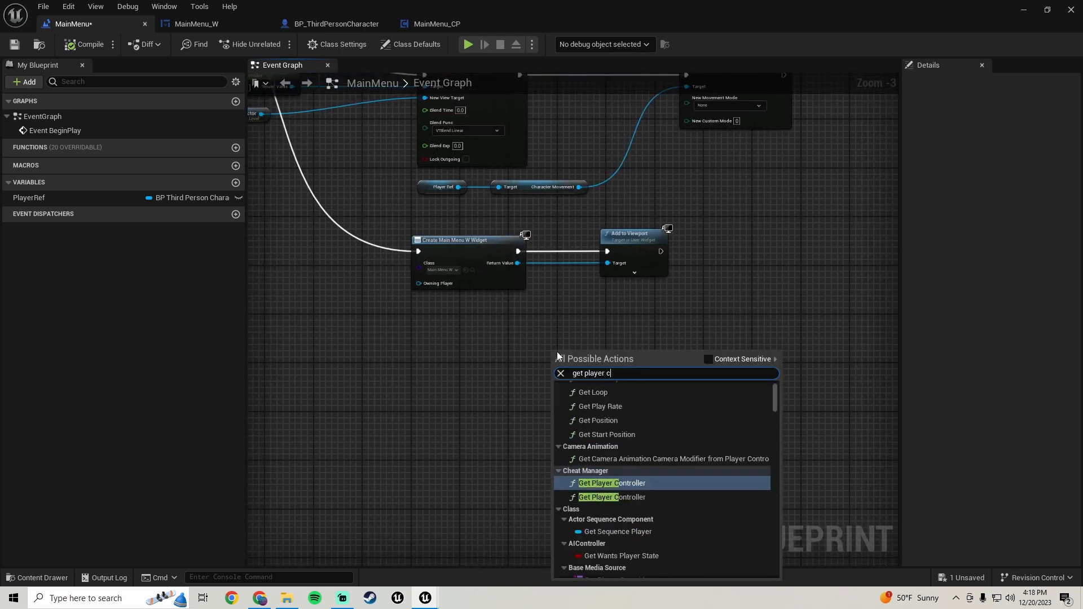
pyautogui.write('ontrol')
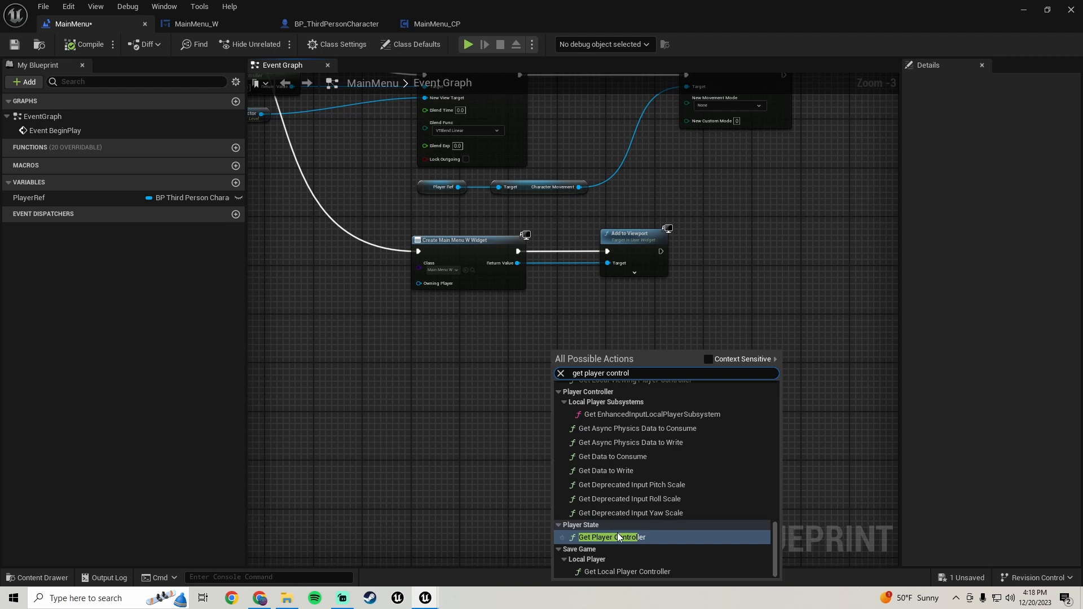
pyautogui.click(618, 537)
pyautogui.moveTo(668, 386); pyautogui.dragTo(426, 388, button='right')
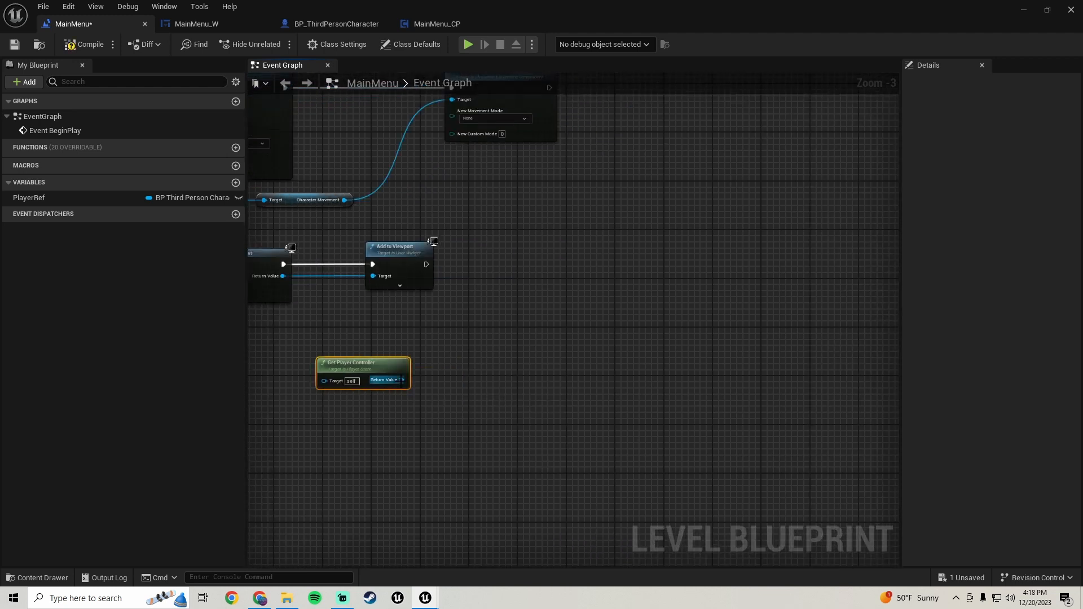
# Step: Add a Set Input Mode Game And UI node fed by Get Player Controller's return value, and run it after Add to Viewport
pyautogui.moveTo(402, 379); pyautogui.dragTo(493, 302)
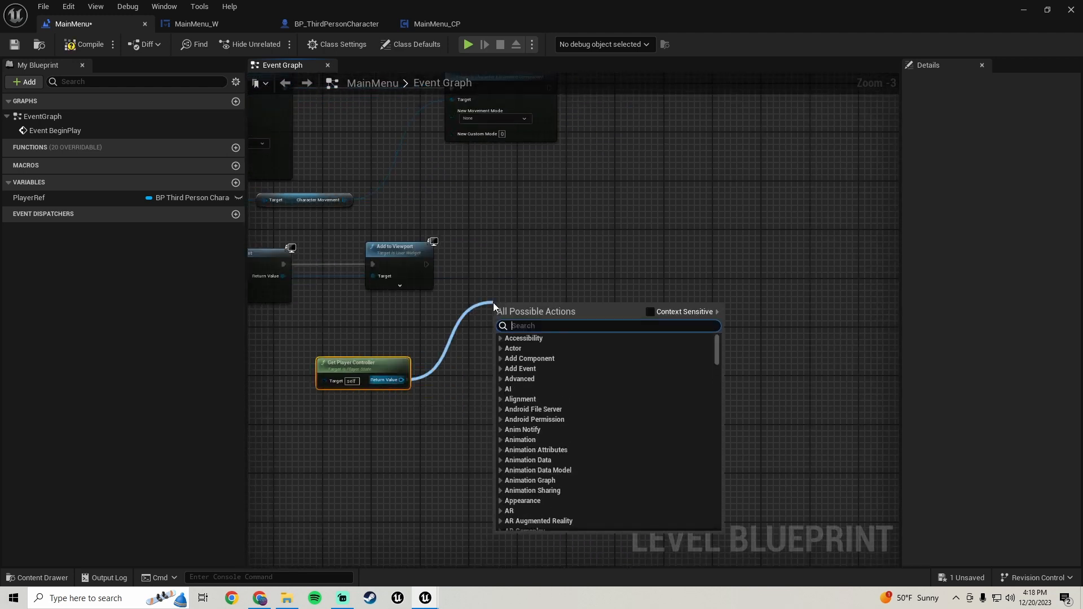
pyautogui.write('set game mode')
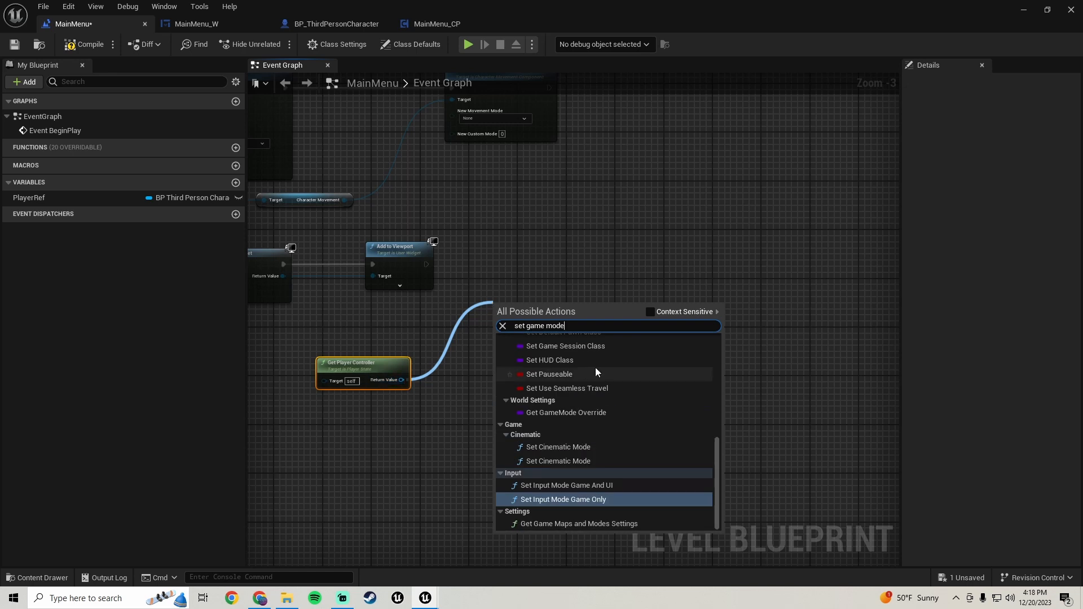
pyautogui.click(611, 485)
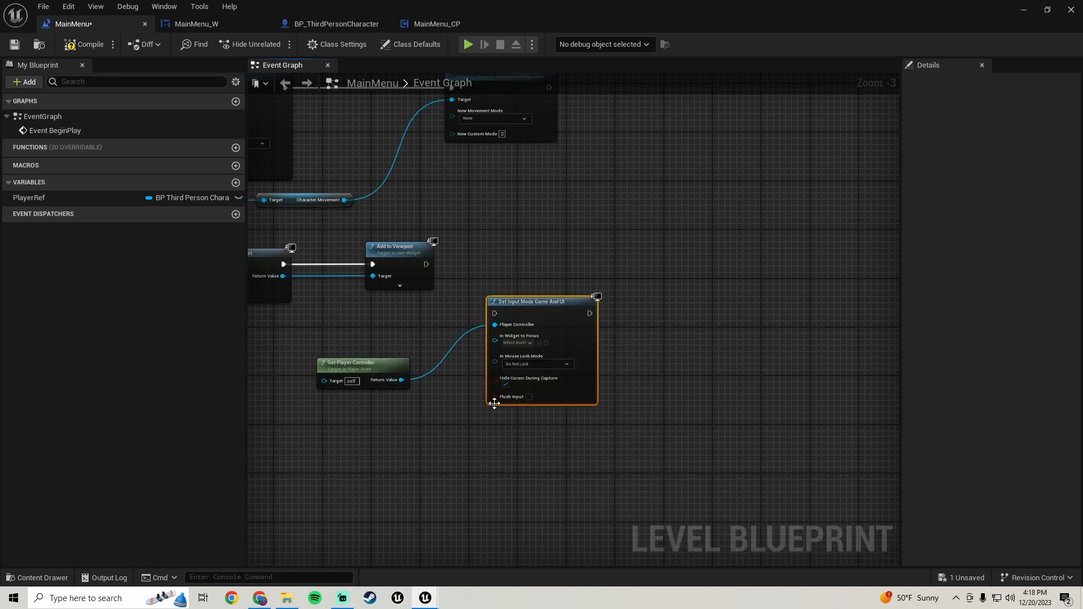
pyautogui.scroll(2, 494, 404)
pyautogui.moveTo(406, 243); pyautogui.dragTo(593, 236)
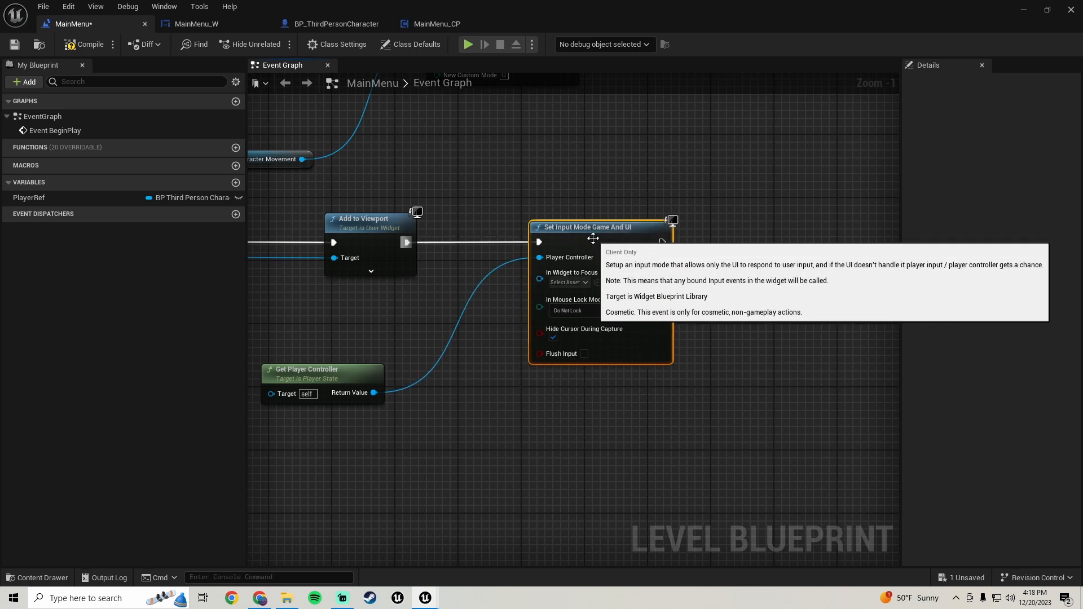
pyautogui.moveTo(566, 285); pyautogui.dragTo(870, 264, button='right')
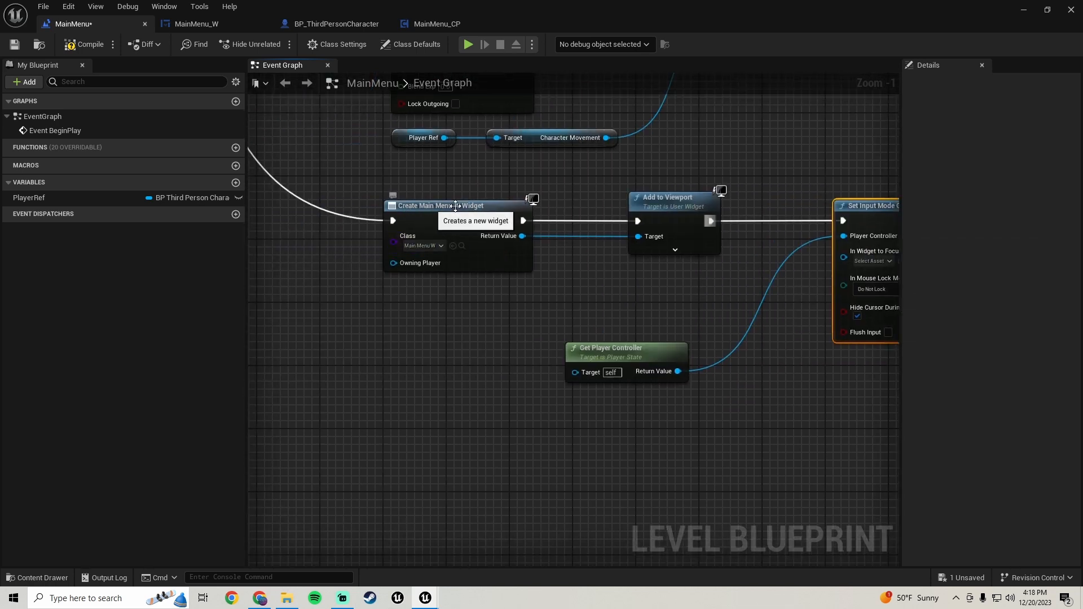
pyautogui.moveTo(707, 281); pyautogui.dragTo(538, 298, button='right')
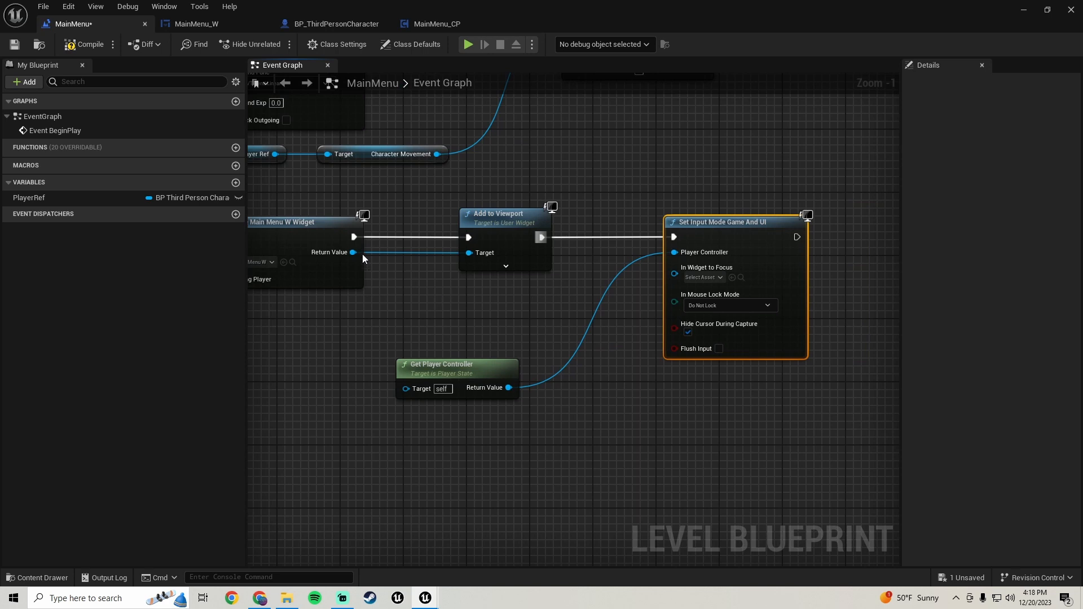
# Step: Connect the Create Main Menu W Widget return value to In Widget to Focus, routing the wire through two reroute nodes below Add to Viewport
pyautogui.moveTo(354, 253); pyautogui.dragTo(681, 277)
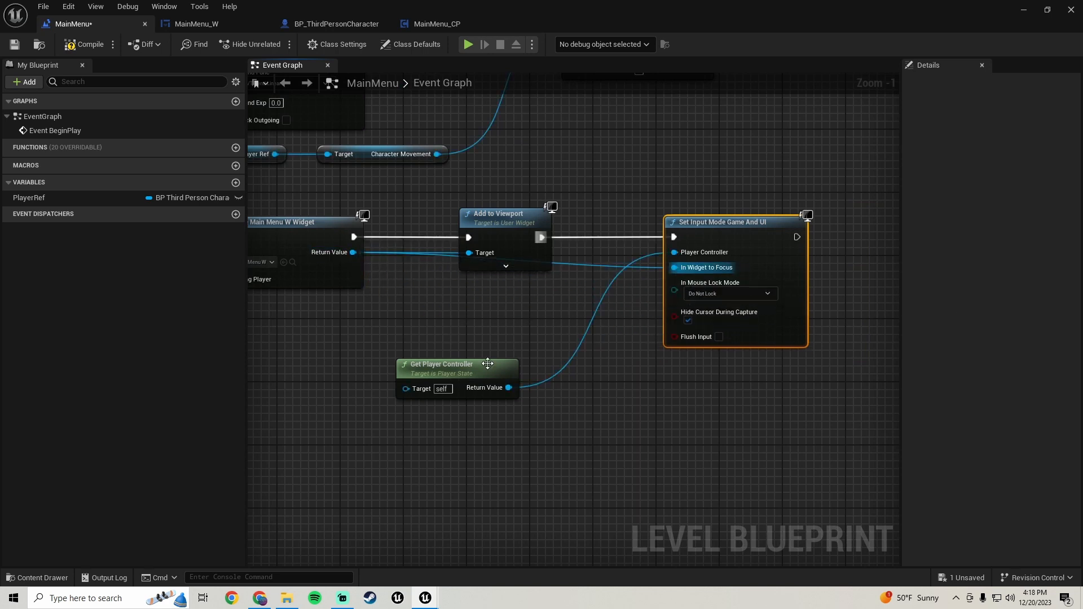
pyautogui.doubleClick(589, 261)
pyautogui.moveTo(596, 265); pyautogui.dragTo(588, 274)
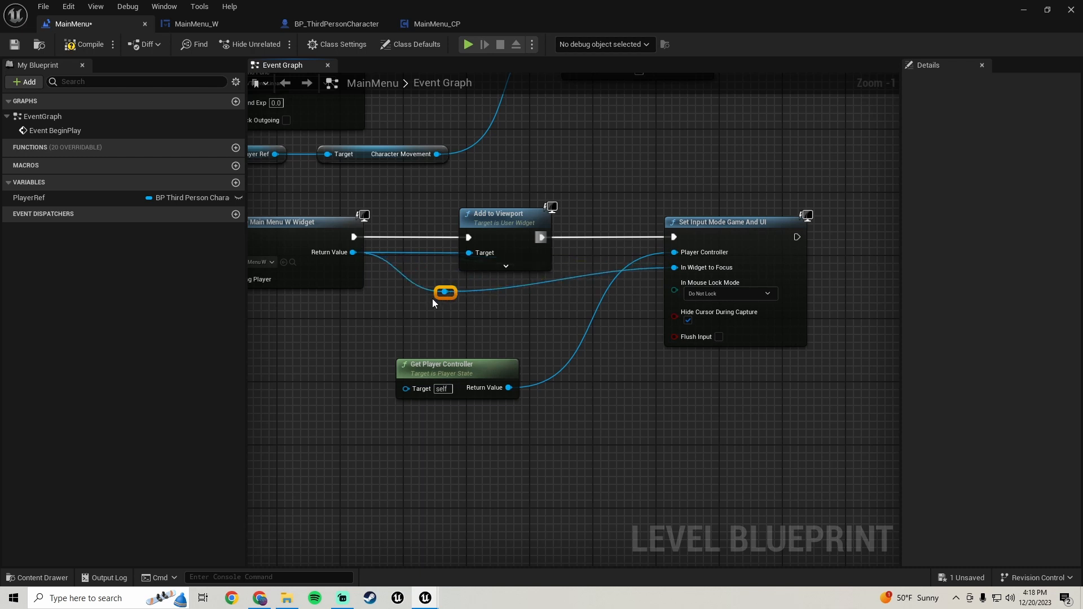
pyautogui.moveTo(402, 295); pyautogui.dragTo(409, 303)
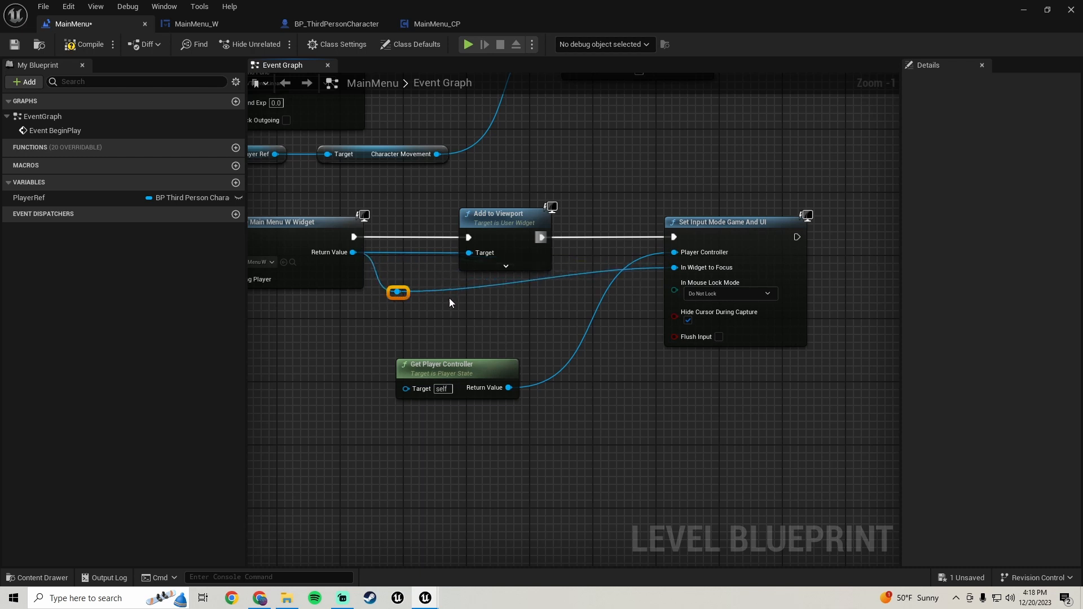
pyautogui.doubleClick(468, 286)
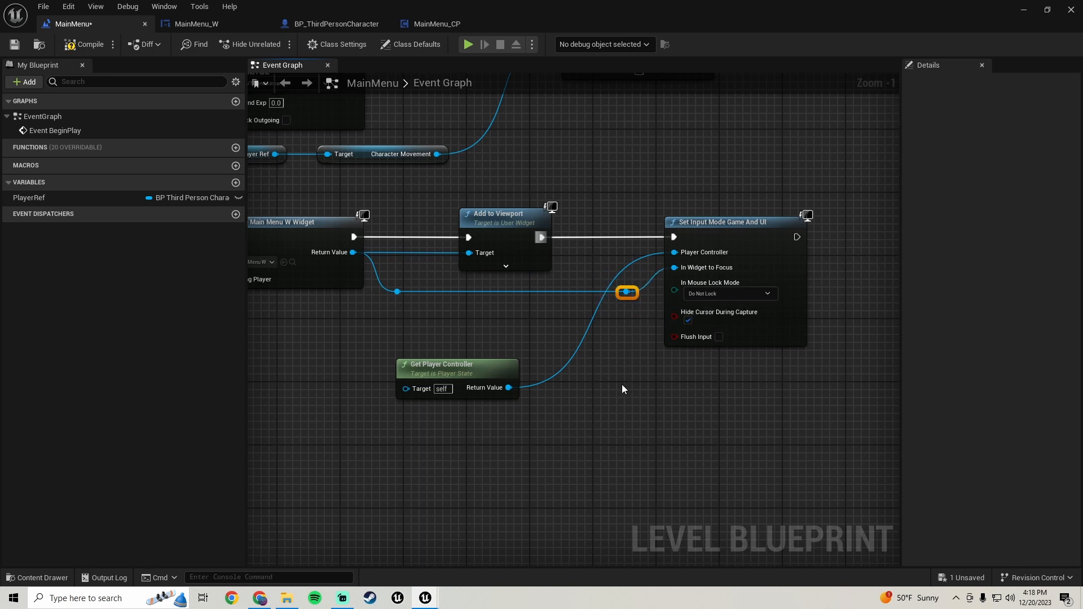
pyautogui.scroll(-1, 615, 381)
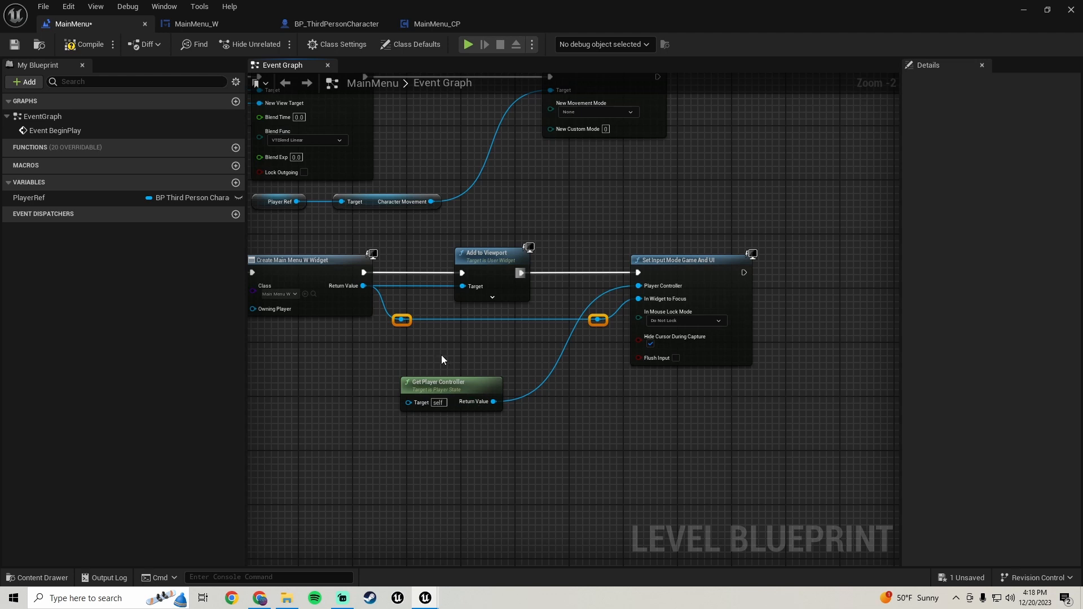
pyautogui.scroll(1, 440, 354)
pyautogui.scroll(-1, 442, 359)
pyautogui.moveTo(441, 359); pyautogui.dragTo(599, 365, button='right')
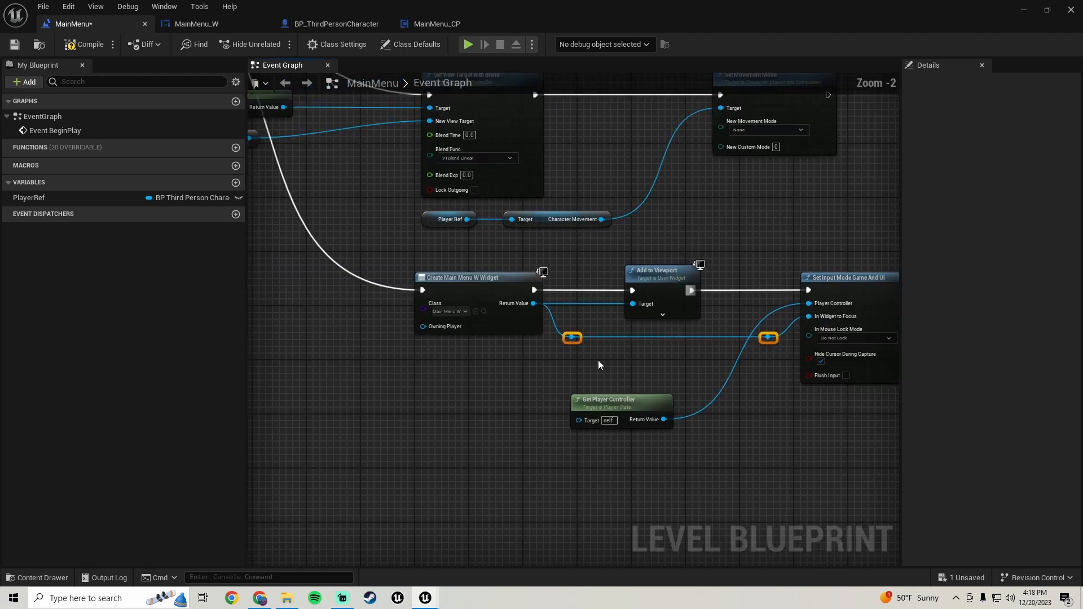
pyautogui.moveTo(844, 256); pyautogui.dragTo(402, 289)
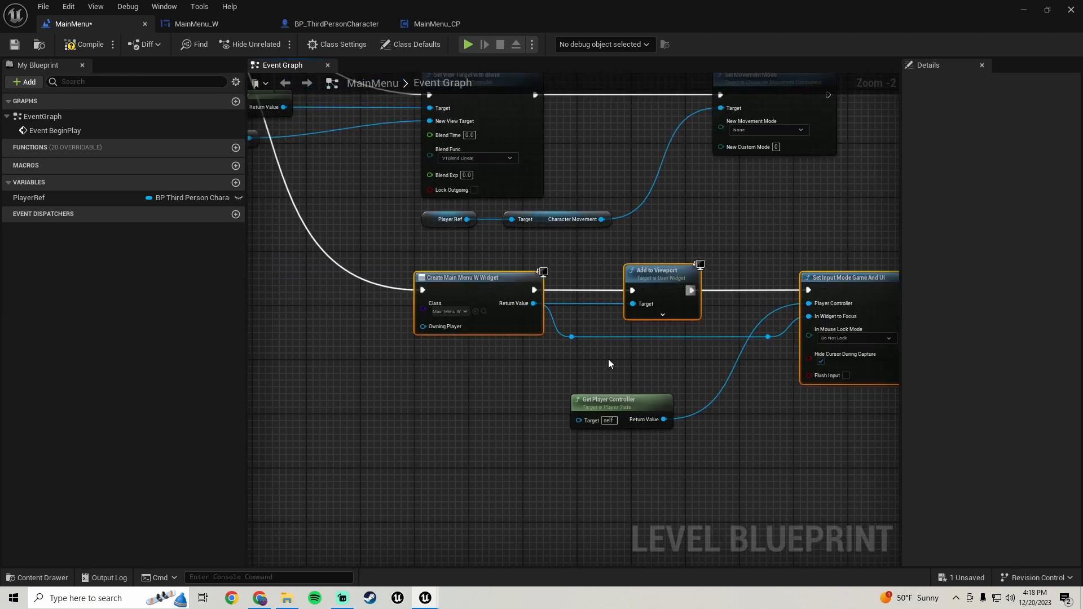
pyautogui.moveTo(646, 254); pyautogui.dragTo(616, 426, button='right')
pyautogui.moveTo(731, 223); pyautogui.dragTo(425, 268)
pyautogui.moveTo(475, 216); pyautogui.dragTo(545, 324, button='right')
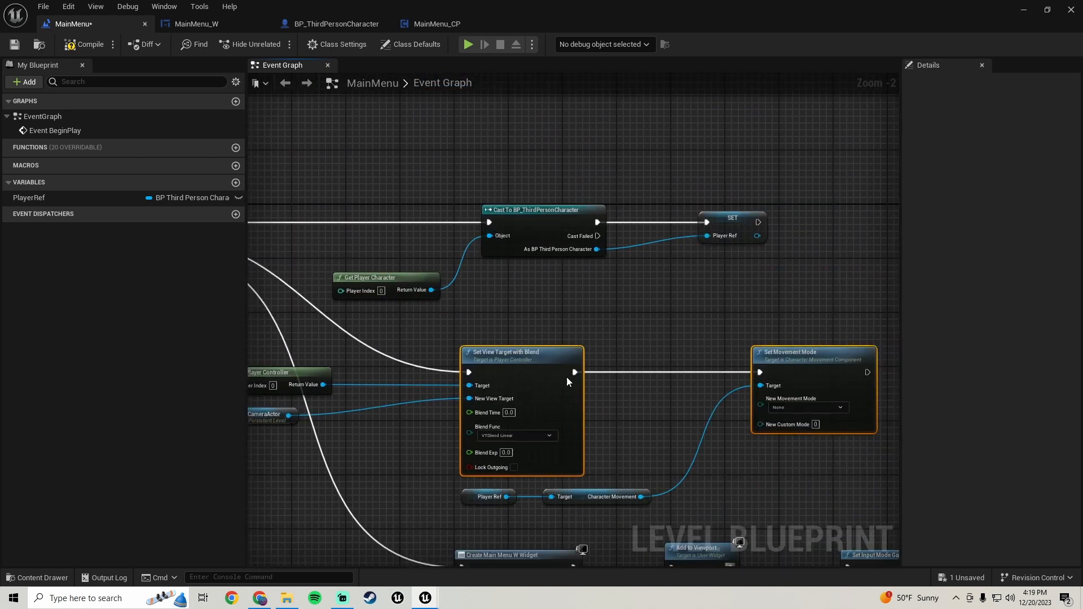
pyautogui.moveTo(602, 530); pyautogui.dragTo(557, 282, button='right')
pyautogui.moveTo(557, 282); pyautogui.dragTo(429, 248)
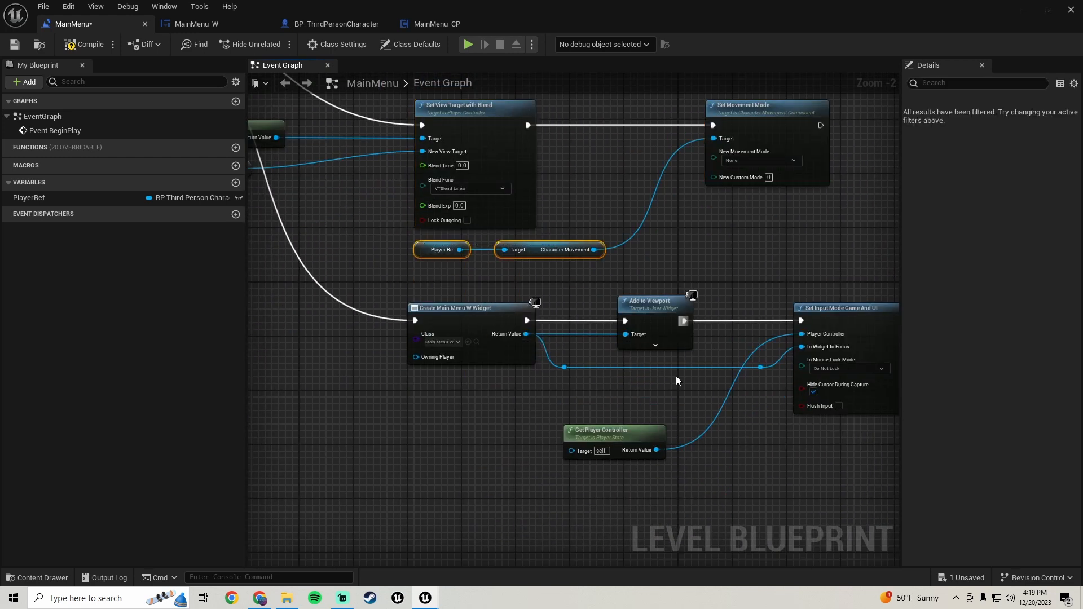
pyautogui.moveTo(690, 378); pyautogui.dragTo(470, 311, button='right')
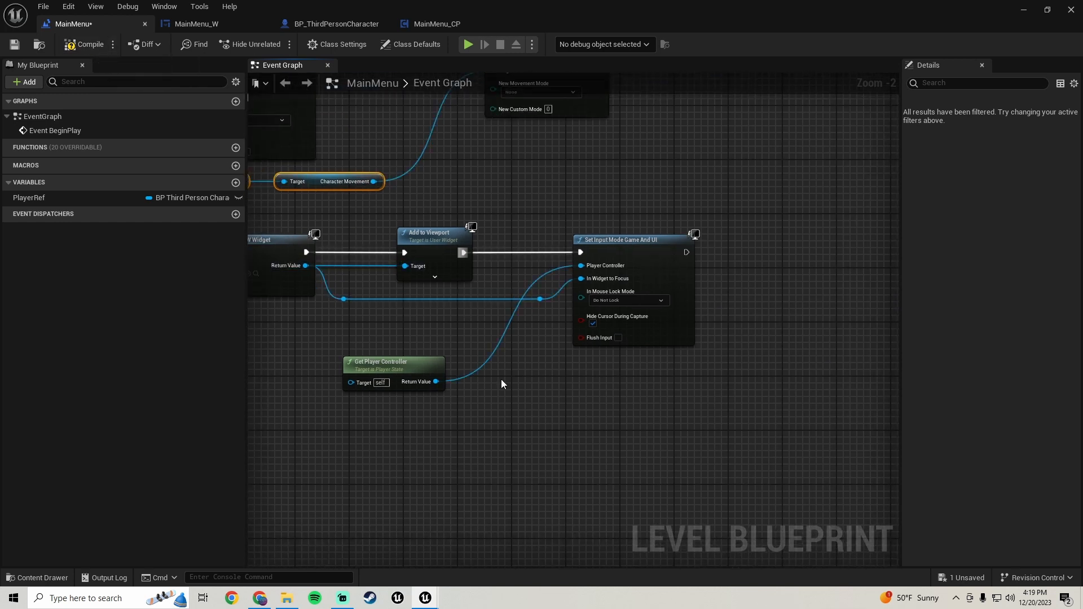
pyautogui.moveTo(501, 379); pyautogui.dragTo(416, 352, button='right')
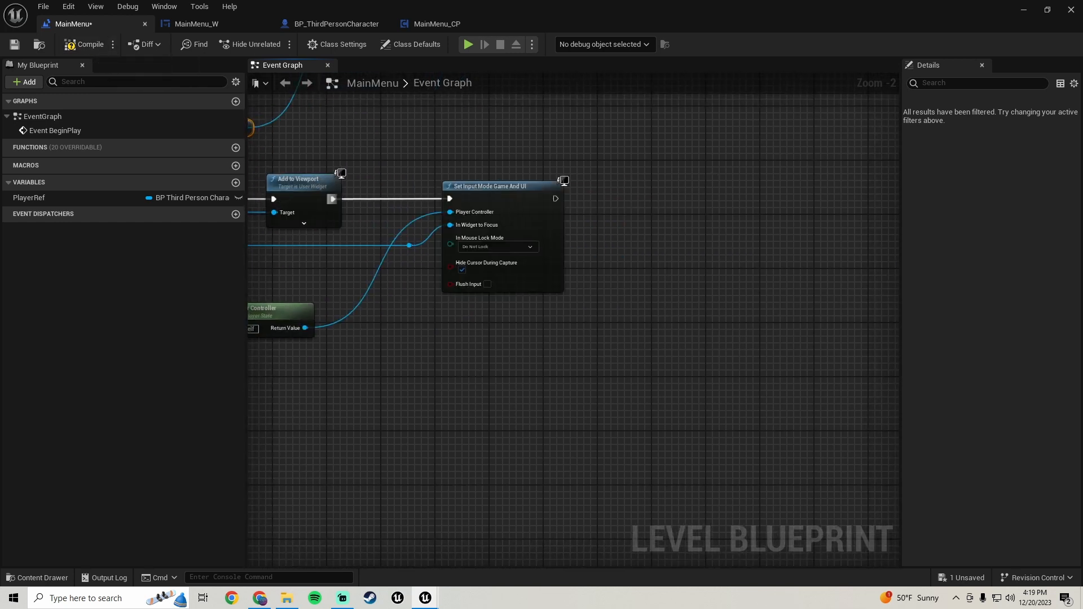
# Step: Duplicate the Get Player Controller node beyond Set Input Mode Game And UI and create a Set Show Mouse Cursor node from its return value
pyautogui.moveTo(350, 393); pyautogui.dragTo(436, 404, button='right')
pyautogui.moveTo(436, 404); pyautogui.dragTo(311, 299)
pyautogui.moveTo(553, 355); pyautogui.dragTo(365, 350, button='right')
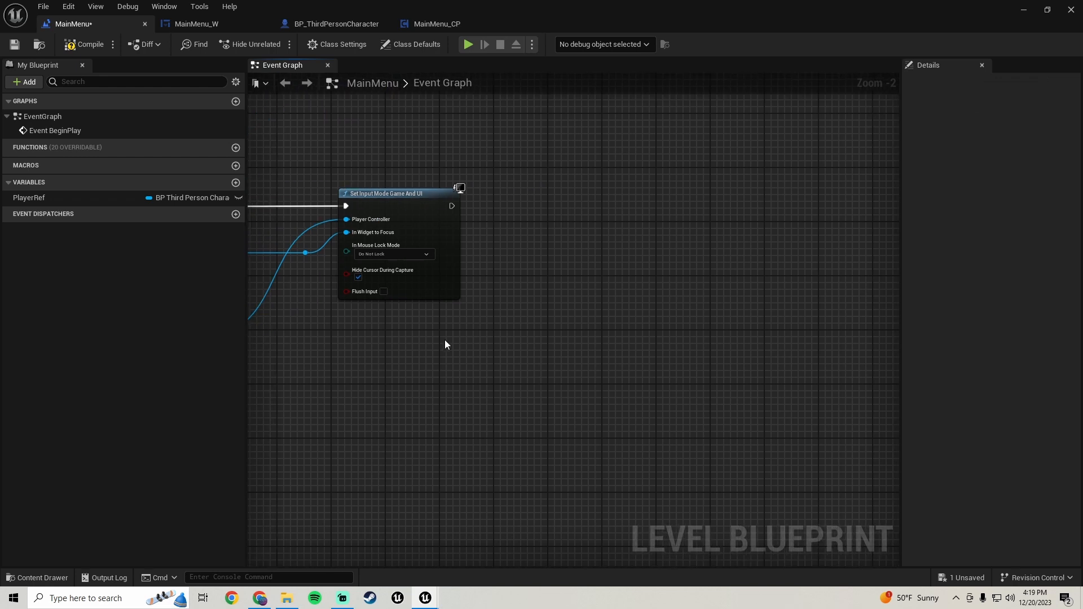
pyautogui.hotkey('ctrl', 'v')
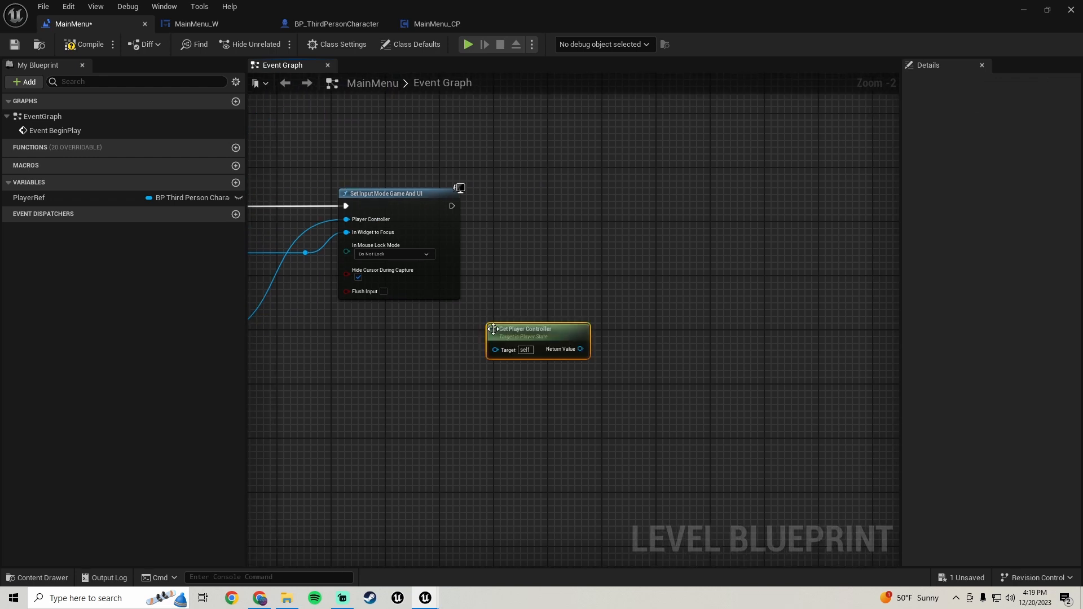
pyautogui.moveTo(574, 356); pyautogui.dragTo(597, 228)
pyautogui.write('set show mouse')
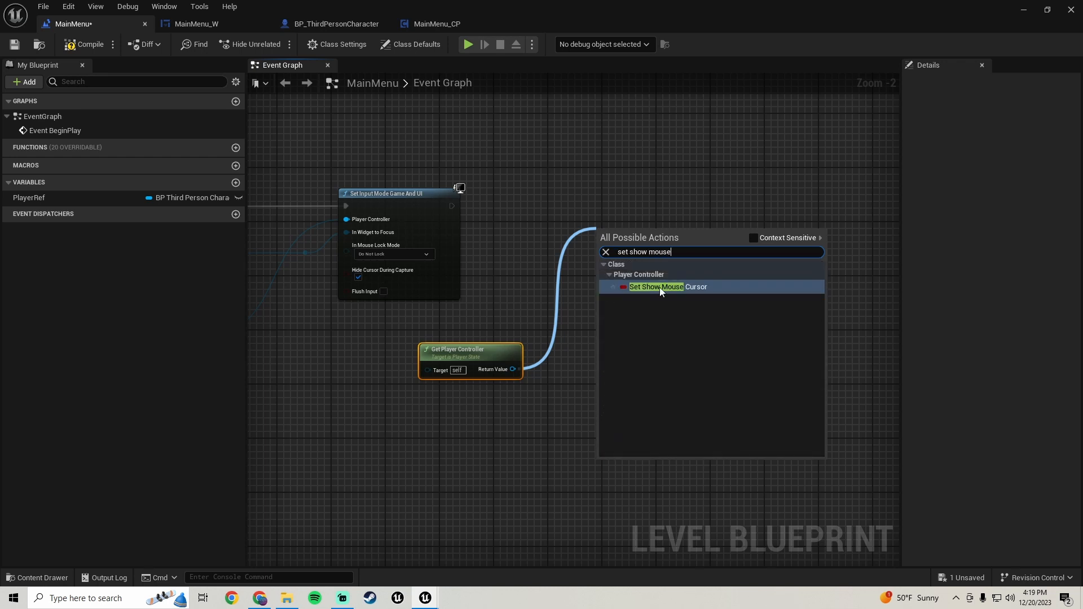
pyautogui.click(660, 288)
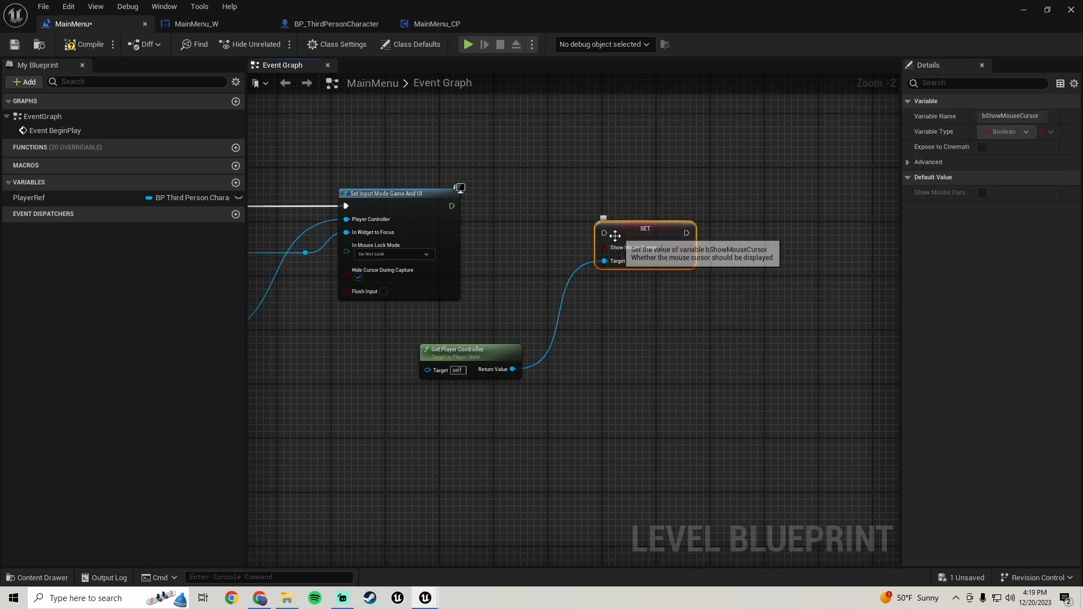
# Step: Run Set Show Mouse Cursor after Set Input Mode Game And UI with Show Mouse Cursor enabled, tidy the nodes, and compile
pyautogui.moveTo(605, 233); pyautogui.dragTo(452, 206)
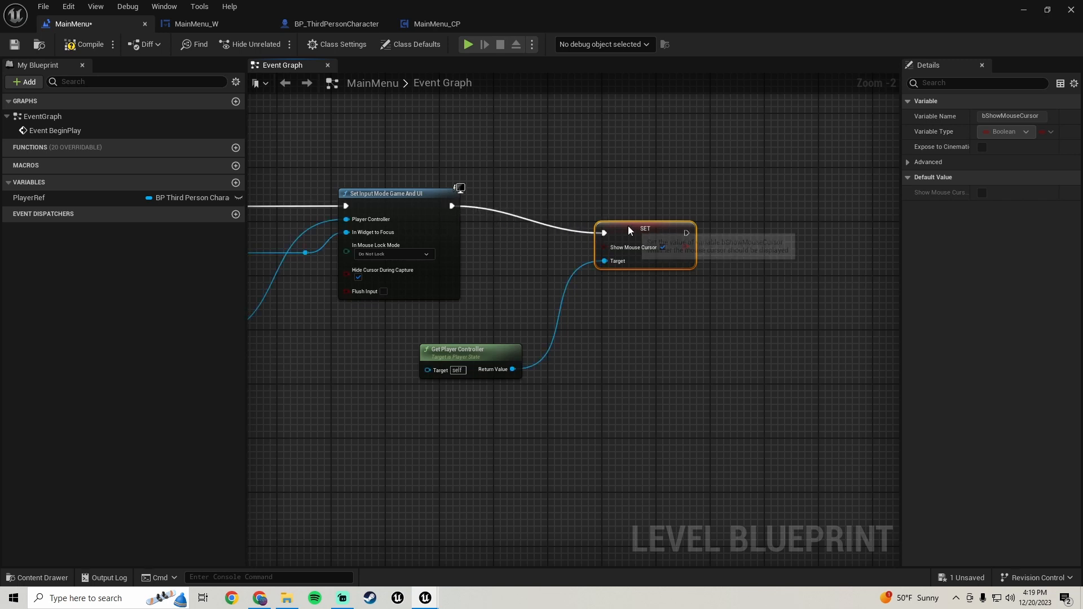
pyautogui.moveTo(629, 230); pyautogui.dragTo(576, 203)
pyautogui.moveTo(473, 353); pyautogui.dragTo(389, 325)
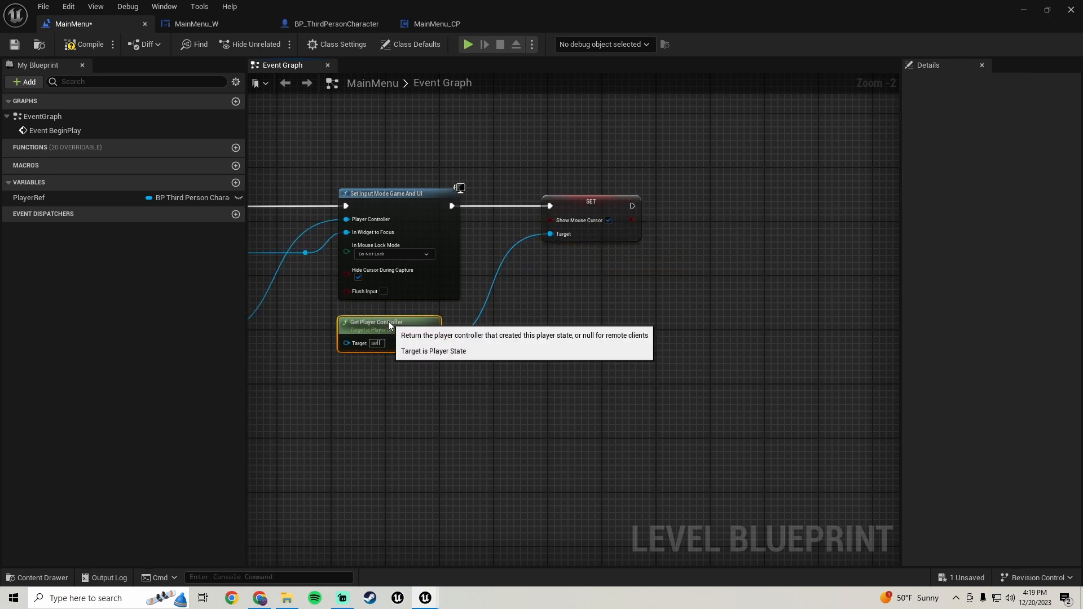
pyautogui.click(84, 44)
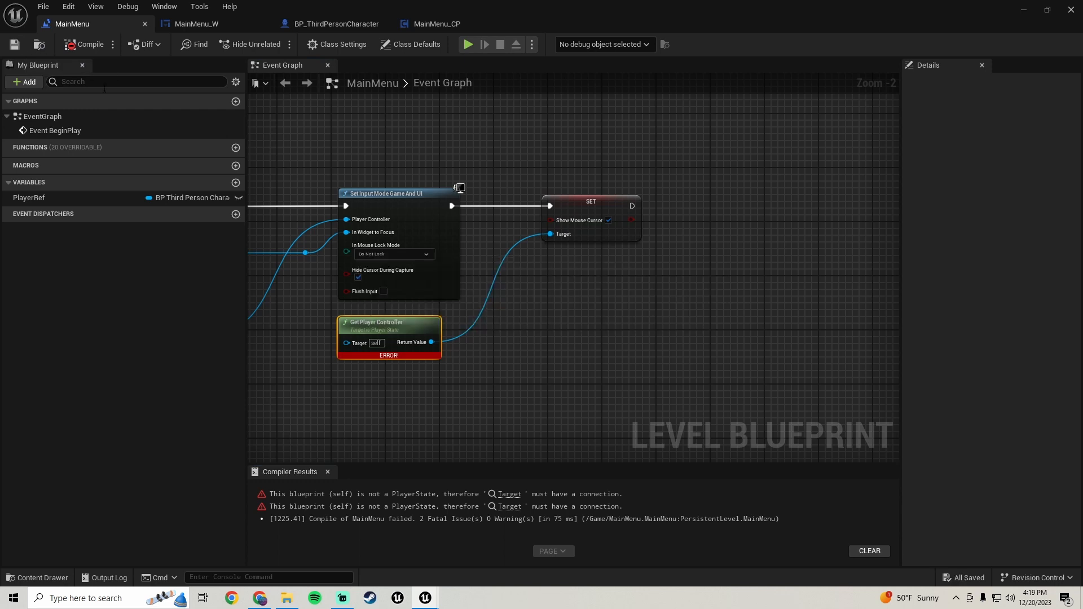
# Step: Add the context-sensitive Get Player Controller node with a Player Index input below the input mode chain
pyautogui.moveTo(351, 400); pyautogui.dragTo(517, 352, button='right')
pyautogui.scroll(-1, 577, 351)
pyautogui.rightClick(517, 352)
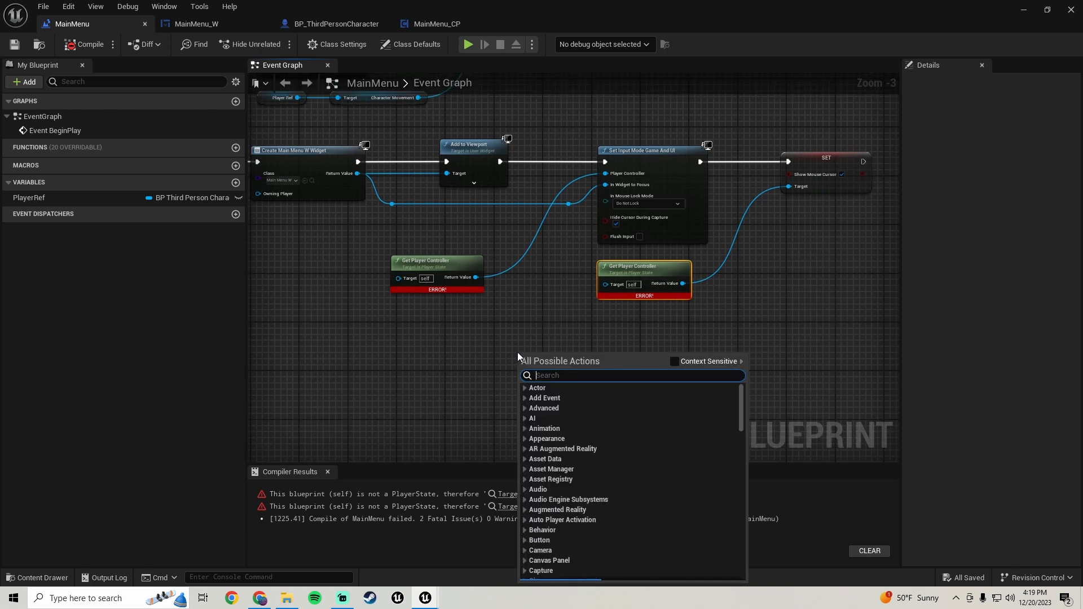
pyautogui.write('player')
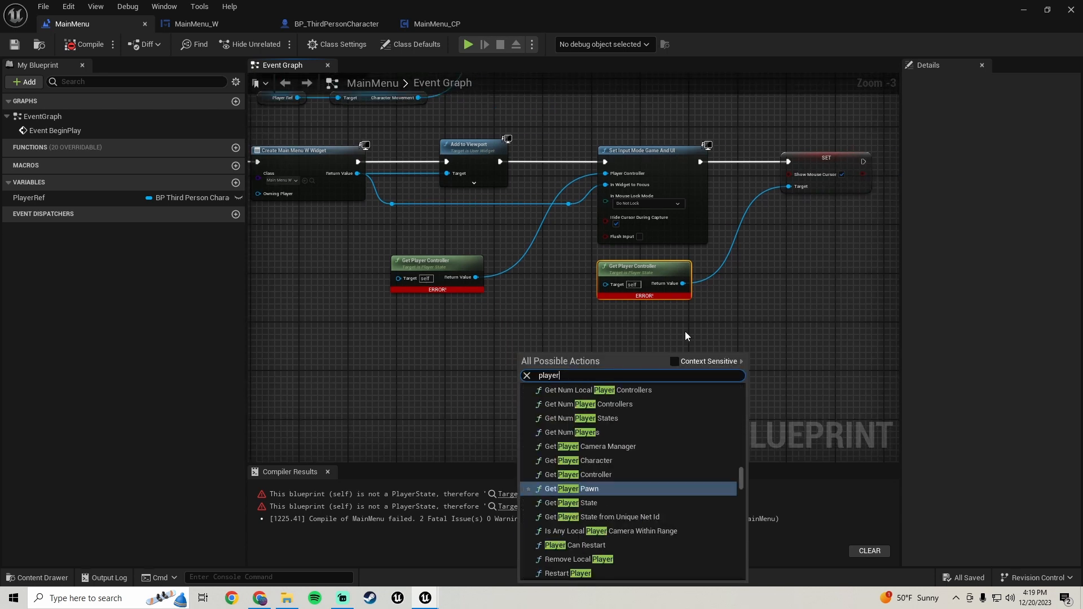
pyautogui.click(674, 363)
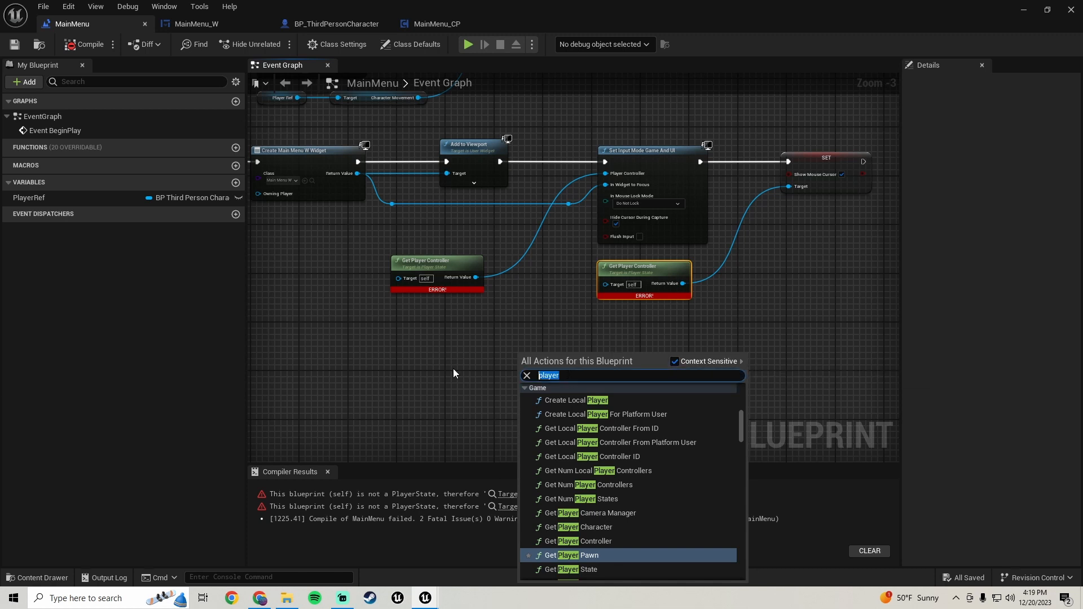
pyautogui.write('player controll')
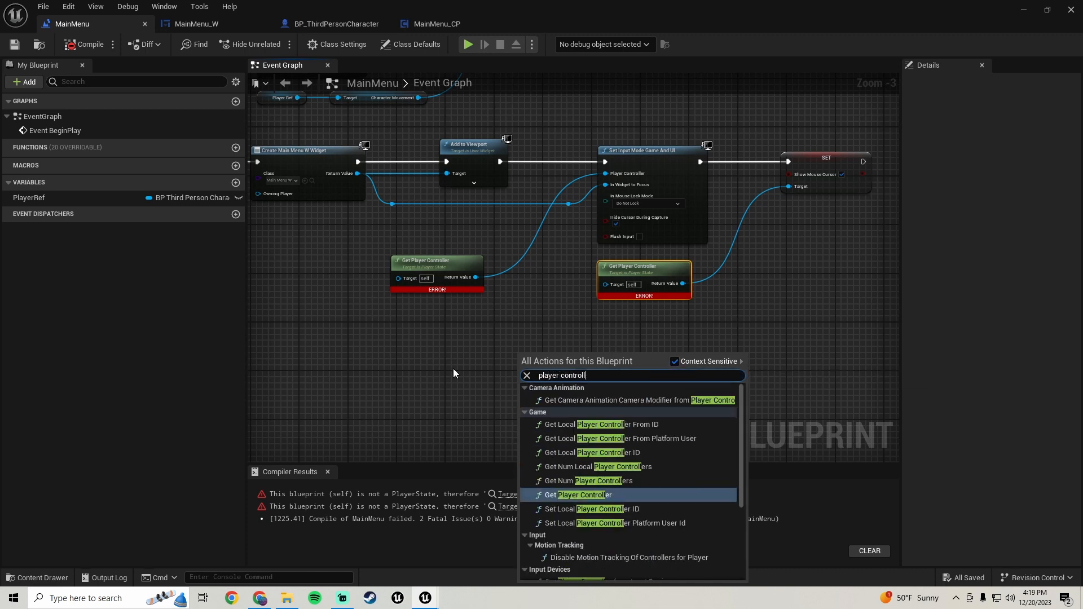
pyautogui.press('Return')
pyautogui.scroll(2, 575, 370)
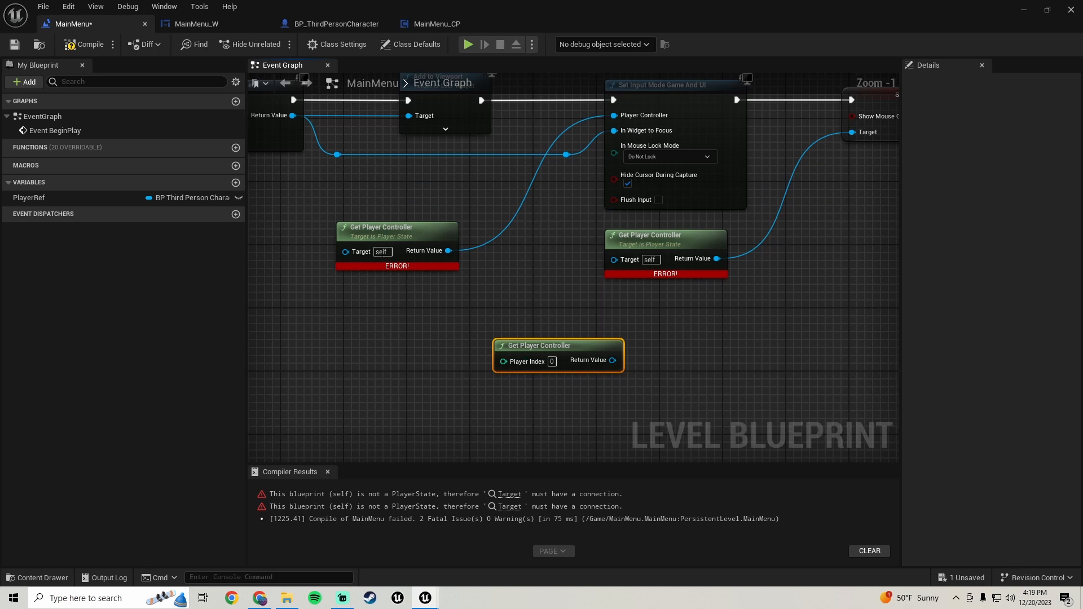
# Step: Delete both Player State Get Player Controller nodes and connect the Player Index version to Set Input Mode Game And UI's Player Controller
pyautogui.click(382, 239)
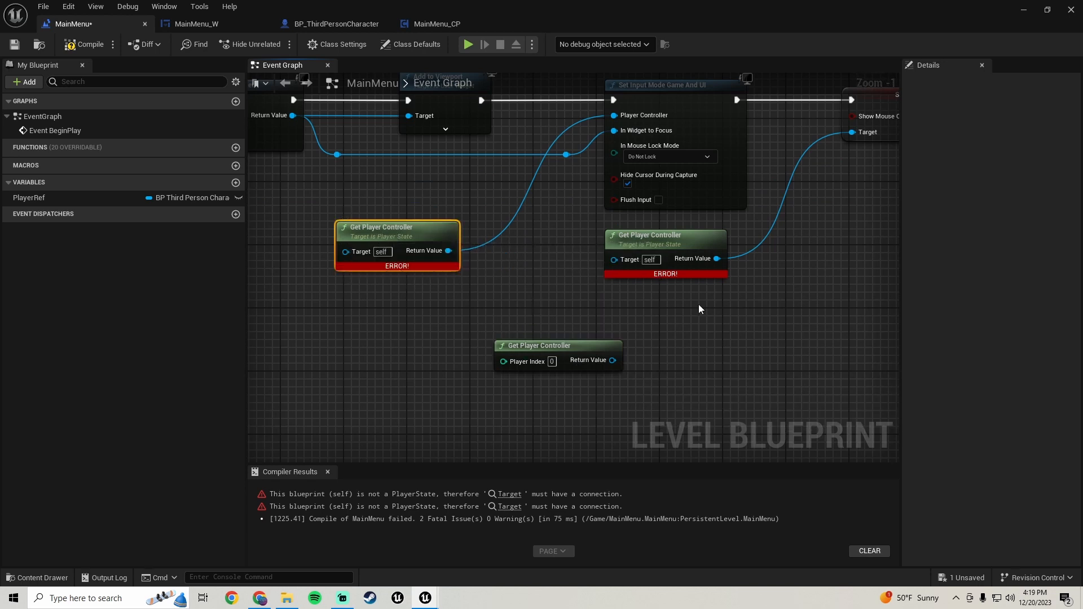
pyautogui.moveTo(700, 309); pyautogui.dragTo(382, 252)
pyautogui.press('Delete')
pyautogui.moveTo(543, 351); pyautogui.dragTo(384, 265)
pyautogui.moveTo(428, 248); pyautogui.dragTo(447, 299, button='right')
pyautogui.moveTo(474, 324); pyautogui.dragTo(652, 167)
# Step: Duplicate the Player Index Get Player Controller node, connect it to the Set Show Mouse Cursor target, and place it beneath Set Input Mode Game And UI
pyautogui.moveTo(615, 330); pyautogui.dragTo(555, 299, button='right')
pyautogui.moveTo(778, 314); pyautogui.dragTo(633, 321, button='right')
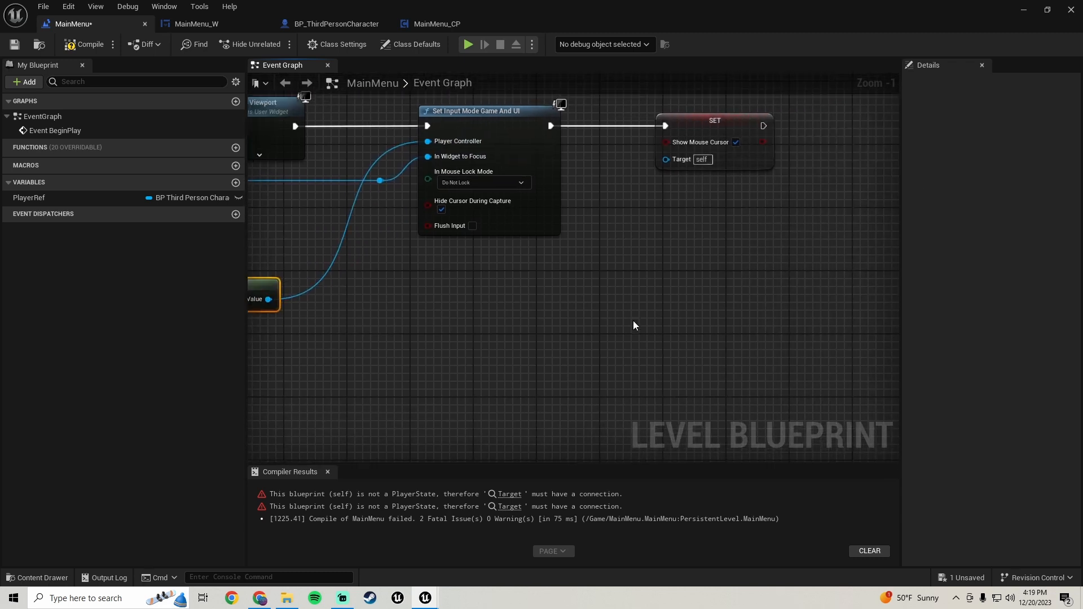
pyautogui.hotkey('ctrl', 'v')
pyautogui.moveTo(671, 299); pyautogui.dragTo(682, 163)
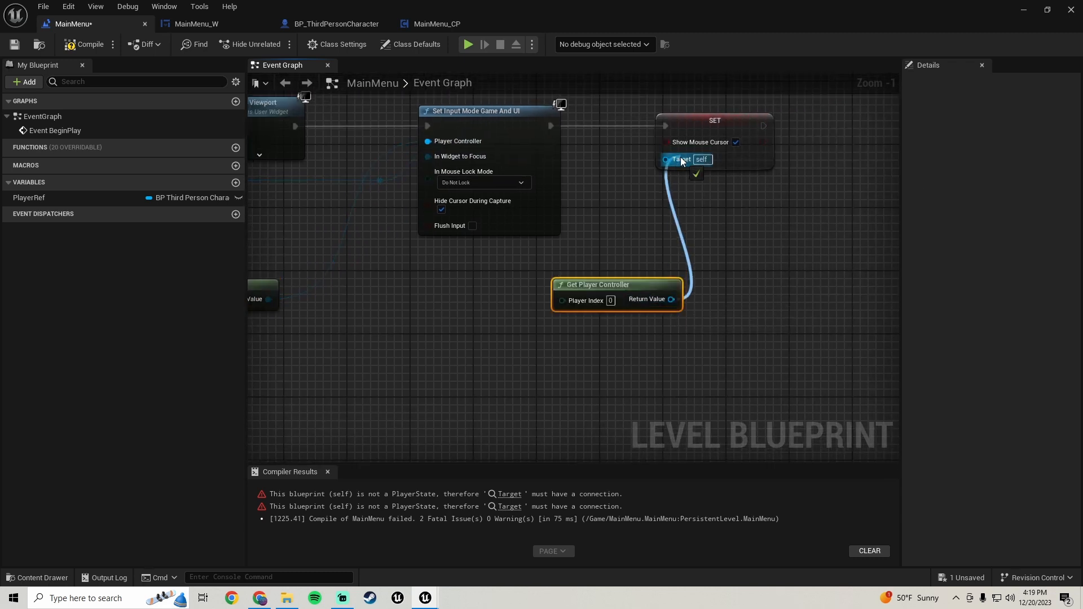
pyautogui.scroll(-1, 681, 162)
pyautogui.moveTo(632, 271); pyautogui.dragTo(539, 270)
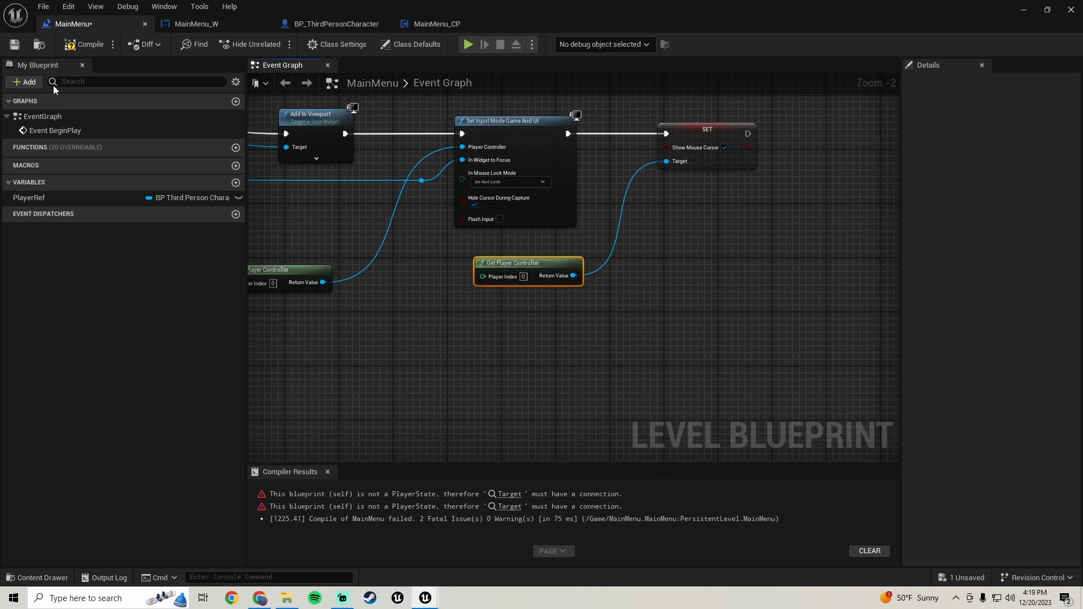
# Step: Compile and save the level blueprint, and briefly play-test the main menu in the level editor
pyautogui.click(88, 45)
pyautogui.click(15, 44)
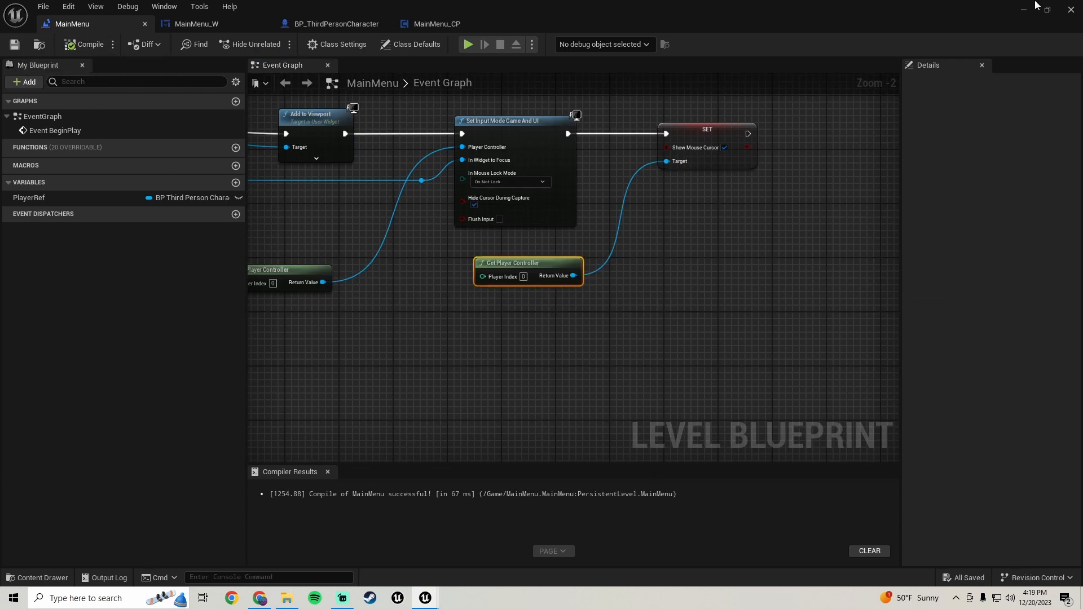
pyautogui.click(1025, 10)
pyautogui.click(275, 43)
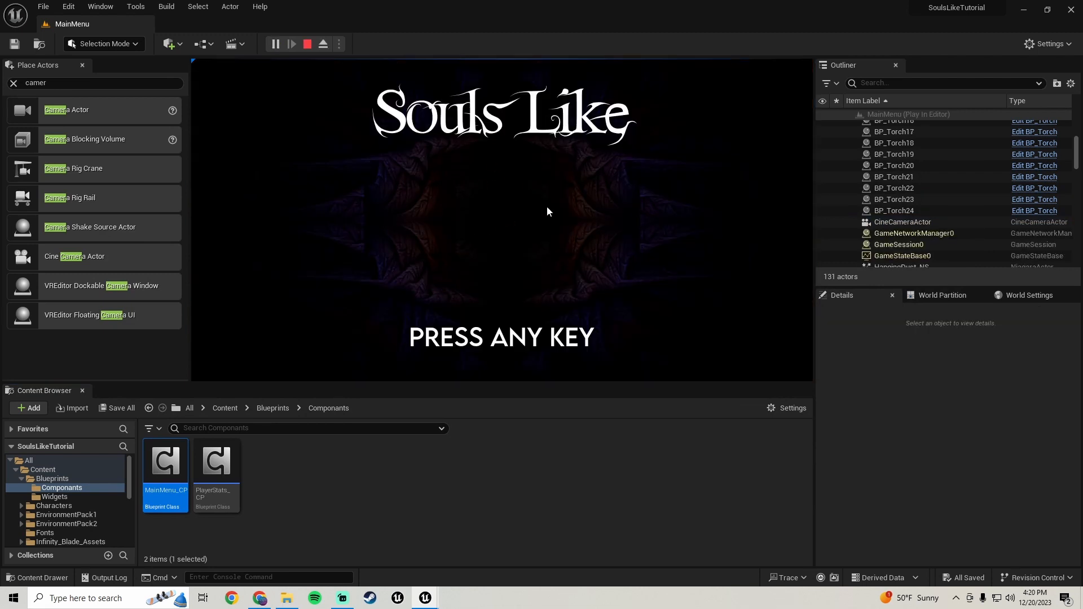
pyautogui.press('Escape')
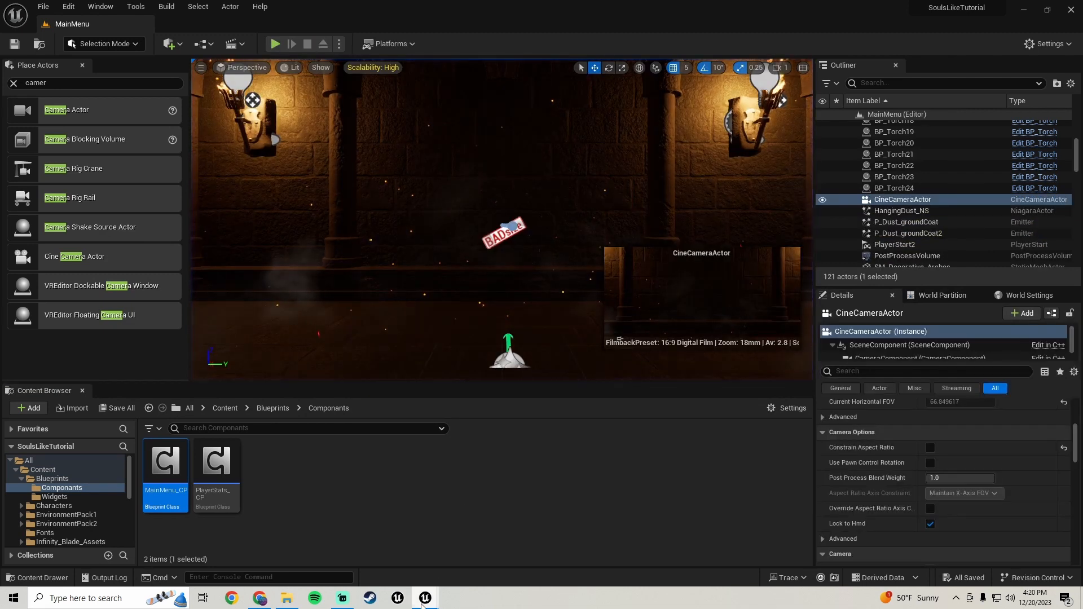
# Step: Return to the MainMenu level blueprint and add a Then 3 output to the Sequence node after Event BeginPlay
pyautogui.moveTo(425, 600)
pyautogui.click(486, 558)
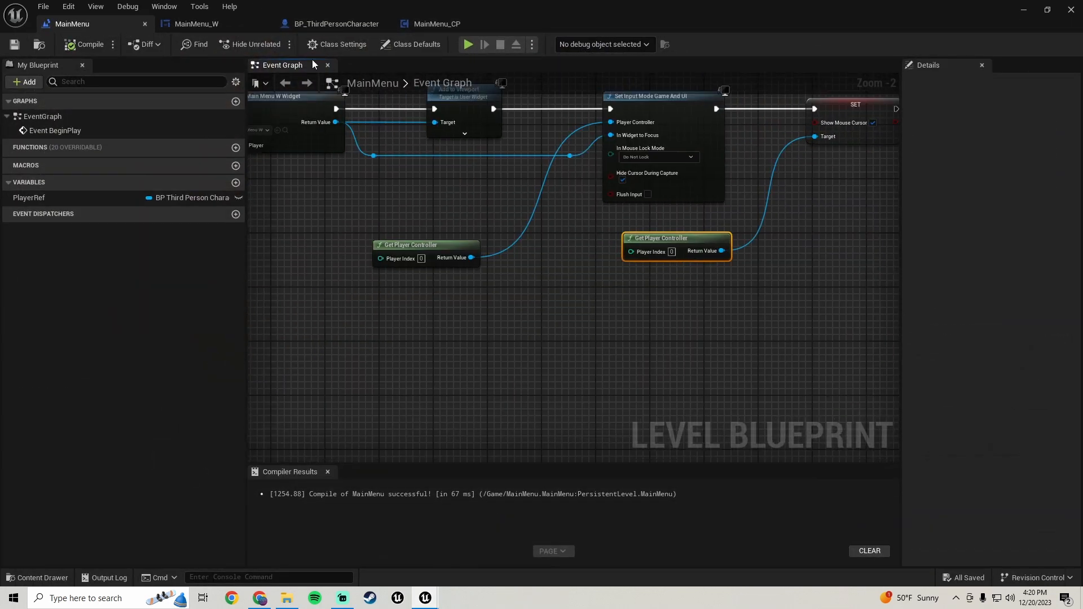
pyautogui.click(437, 25)
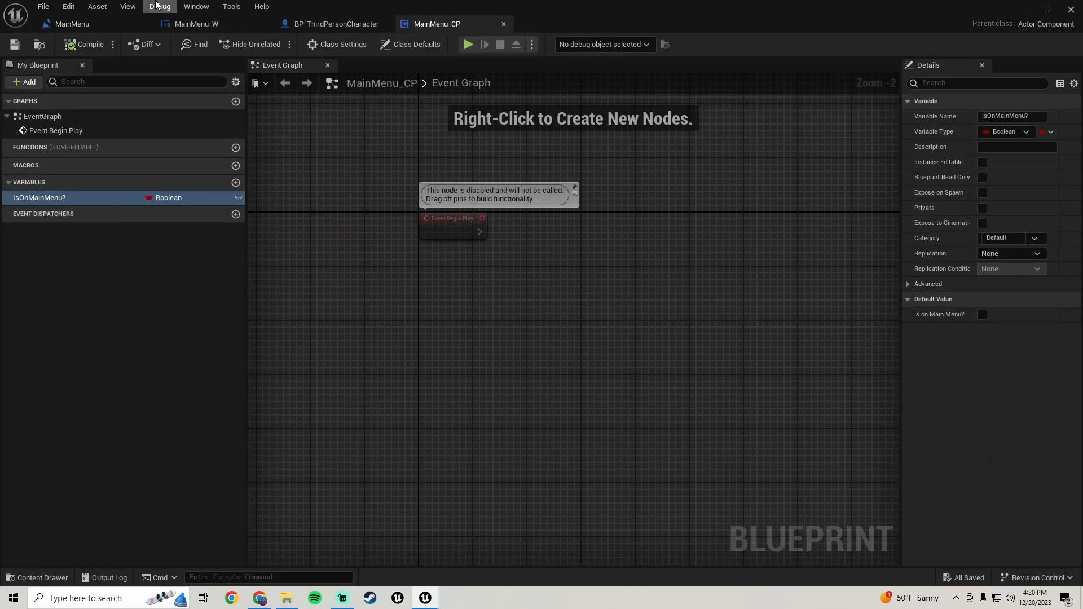
pyautogui.click(96, 24)
pyautogui.scroll(-3, 431, 287)
pyautogui.moveTo(355, 259); pyautogui.dragTo(631, 445, button='right')
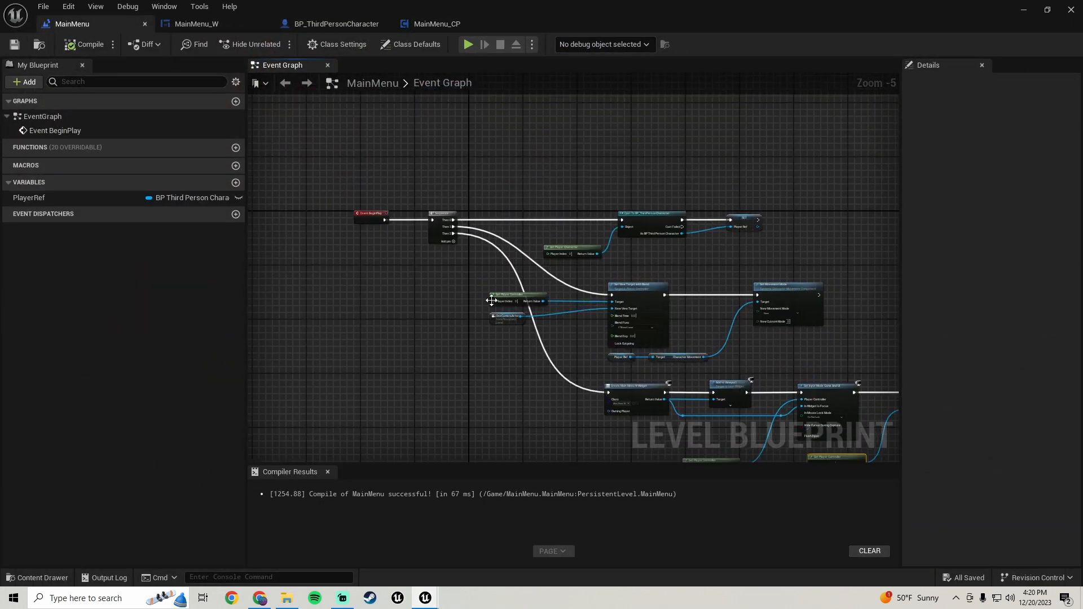
pyautogui.scroll(3, 479, 282)
pyautogui.click(425, 201)
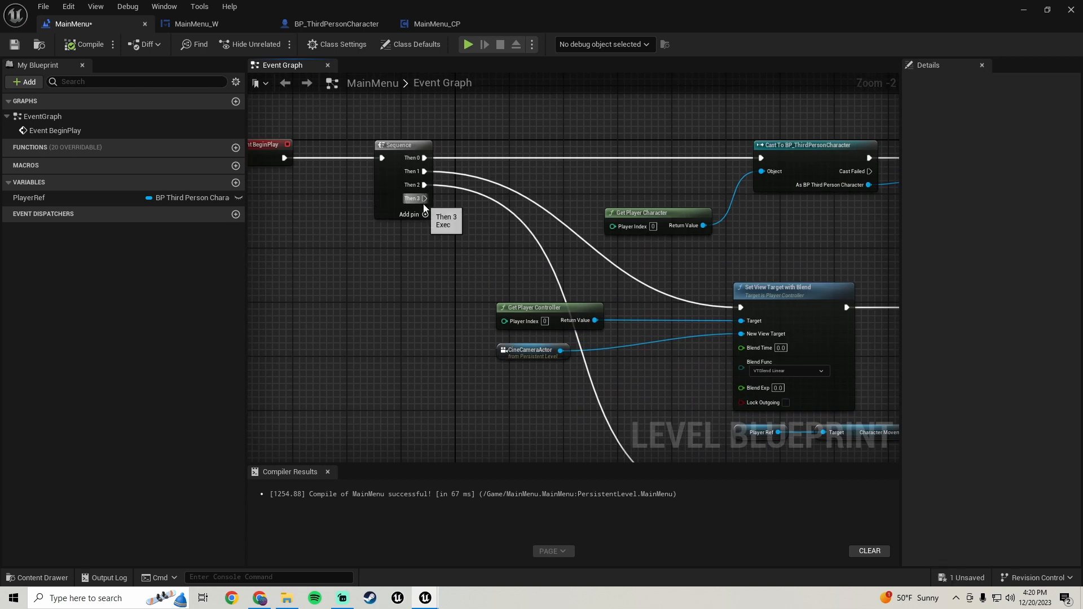
pyautogui.scroll(-3, 431, 254)
pyautogui.moveTo(422, 253); pyautogui.dragTo(451, 184, button='right')
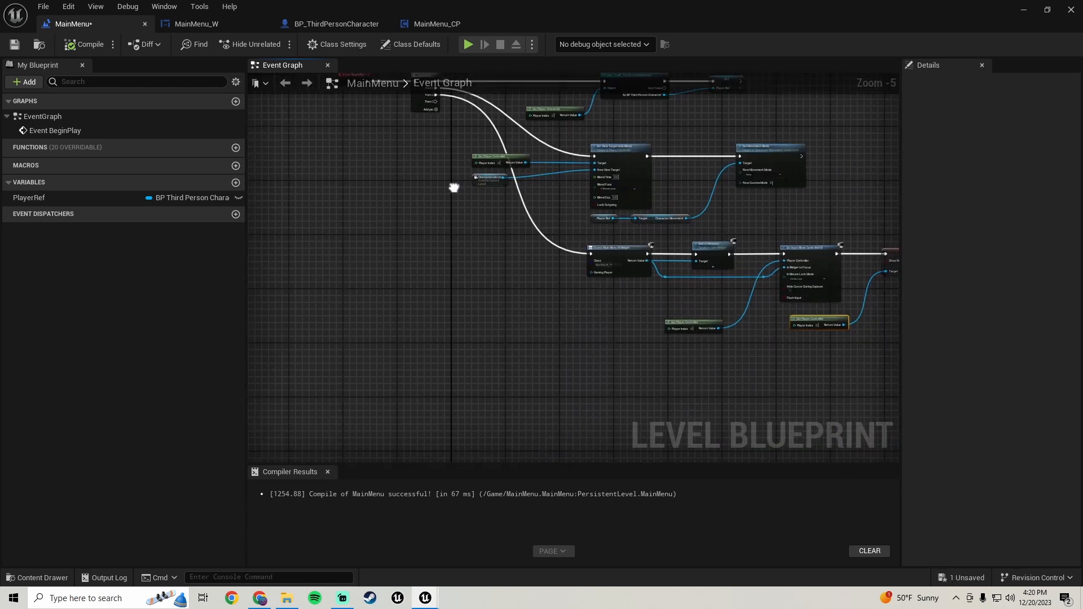
# Step: Add a PlayerRef getter below the widget nodes, get Main Menu CP from it, and straighten the connection between them
pyautogui.moveTo(31, 197); pyautogui.dragTo(433, 401)
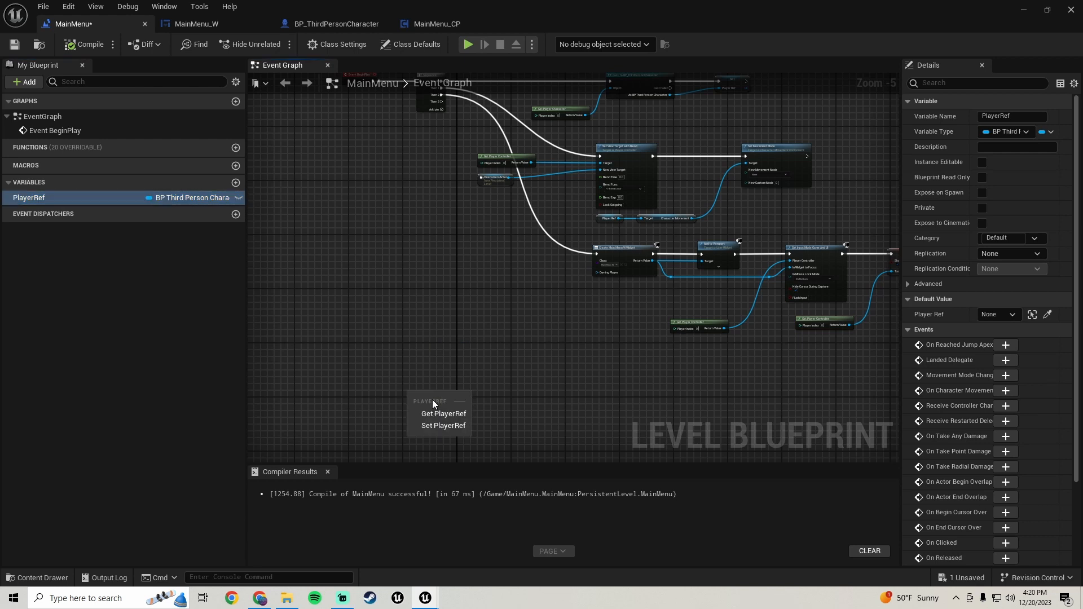
pyautogui.click(435, 415)
pyautogui.scroll(3, 384, 242)
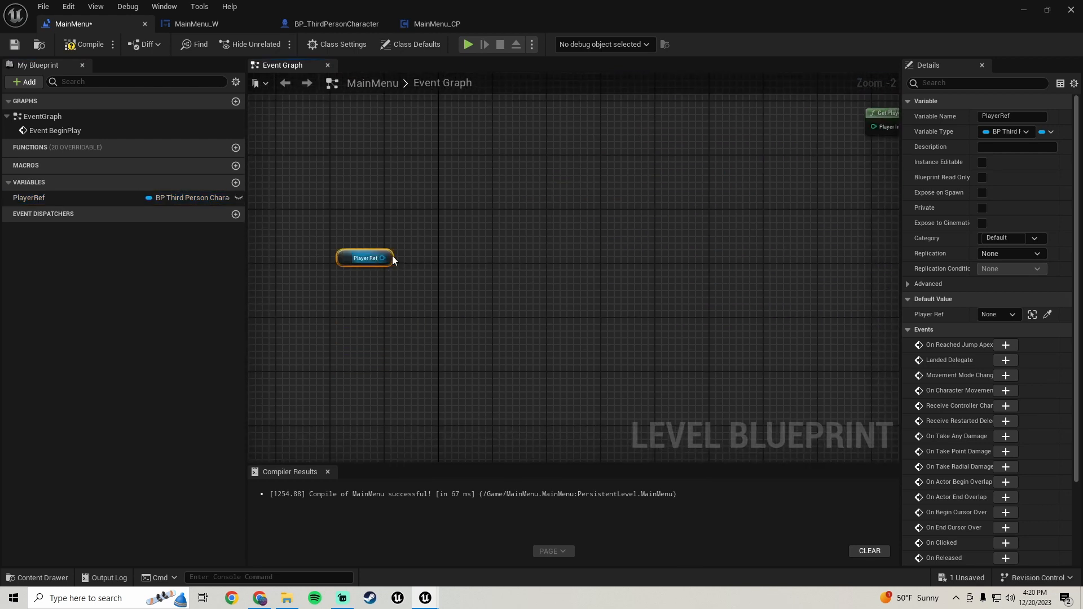
pyautogui.moveTo(385, 257); pyautogui.dragTo(429, 258)
pyautogui.write('main menu')
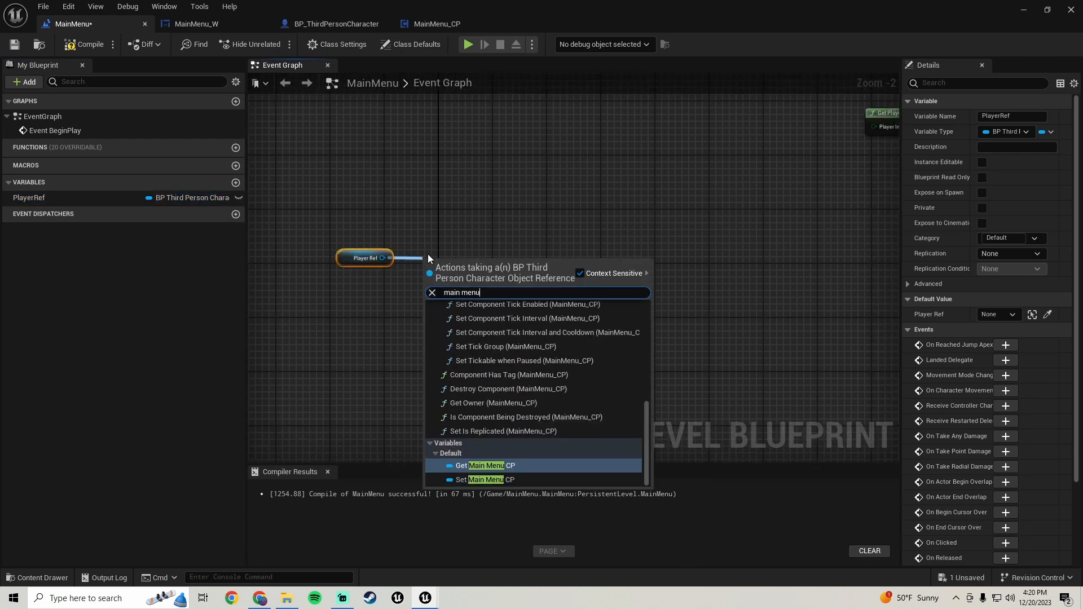
pyautogui.click(504, 466)
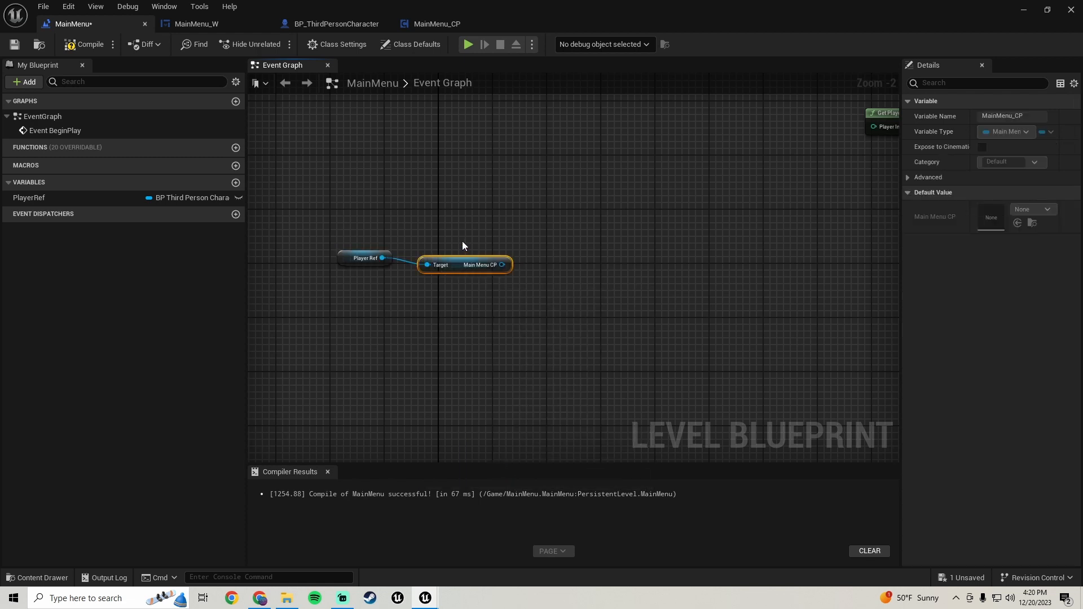
pyautogui.moveTo(534, 211); pyautogui.dragTo(310, 312)
pyautogui.press('q')
pyautogui.scroll(-3, 468, 277)
pyautogui.moveTo(471, 272); pyautogui.dragTo(427, 312, button='right')
# Step: Add a Set Is on Main Menu? node targeting Main Menu CP and connect the Sequence's Then 3 output to it
pyautogui.moveTo(428, 313); pyautogui.dragTo(492, 260)
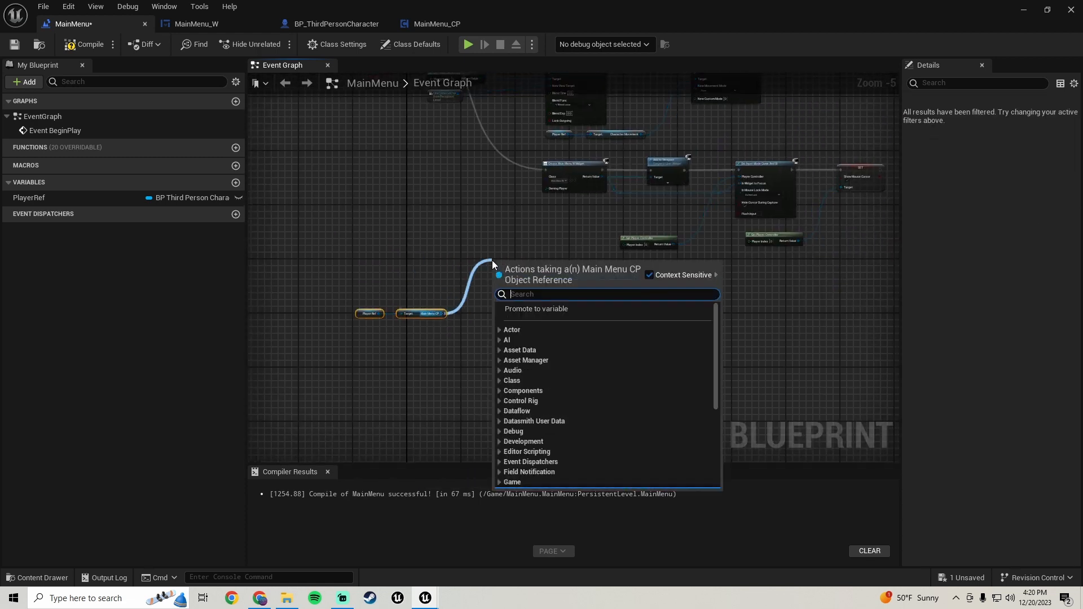
pyautogui.write('set is on')
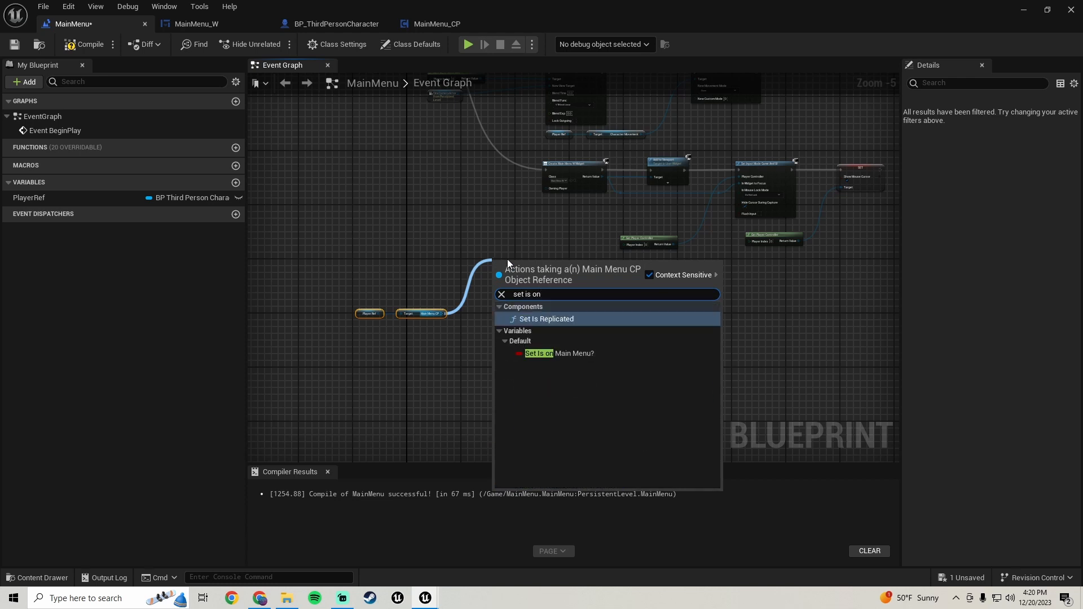
pyautogui.click(547, 354)
pyautogui.scroll(4, 520, 291)
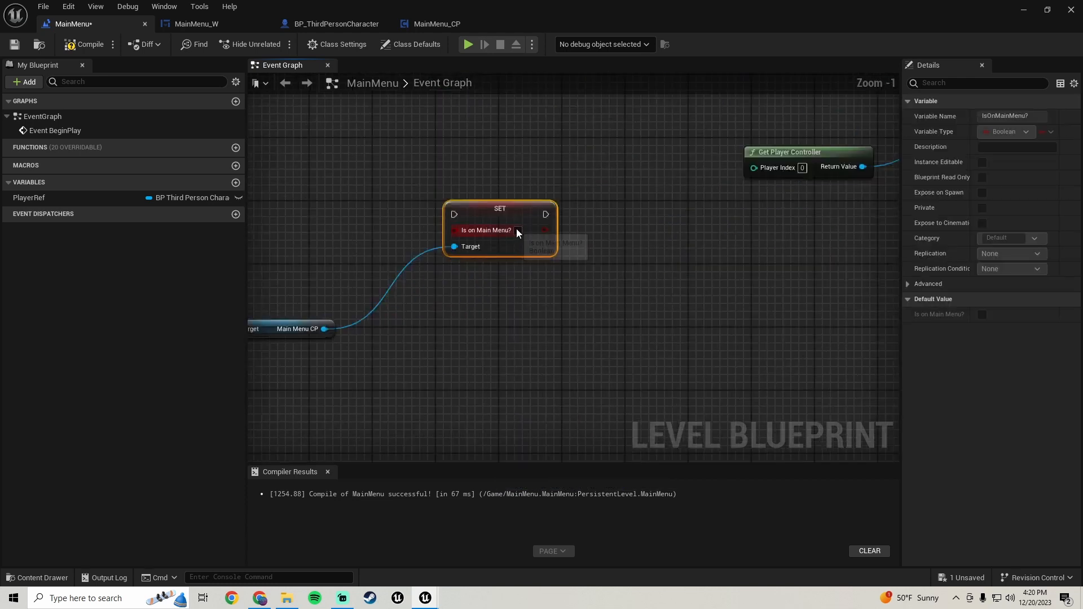
pyautogui.moveTo(453, 155); pyautogui.dragTo(556, 388, button='right')
pyautogui.scroll(-3, 501, 326)
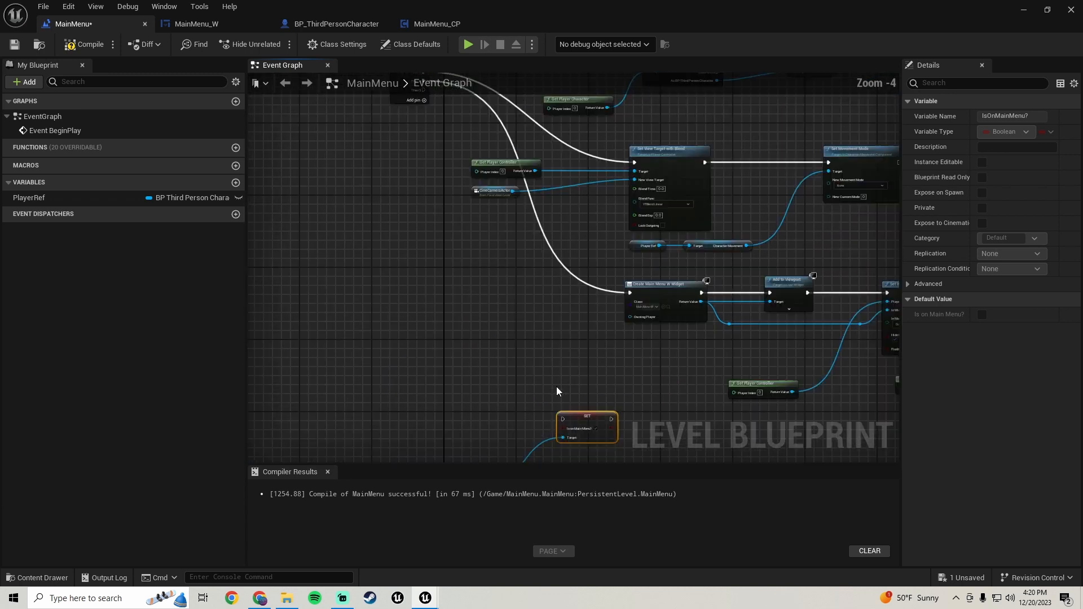
pyautogui.scroll(-1, 556, 388)
pyautogui.moveTo(562, 411); pyautogui.dragTo(457, 167)
# Step: Straighten the PlayerRef, Main Menu CP and Set Is on Main Menu? nodes and move them closer beneath the widget nodes
pyautogui.moveTo(586, 402); pyautogui.dragTo(517, 287, button='right')
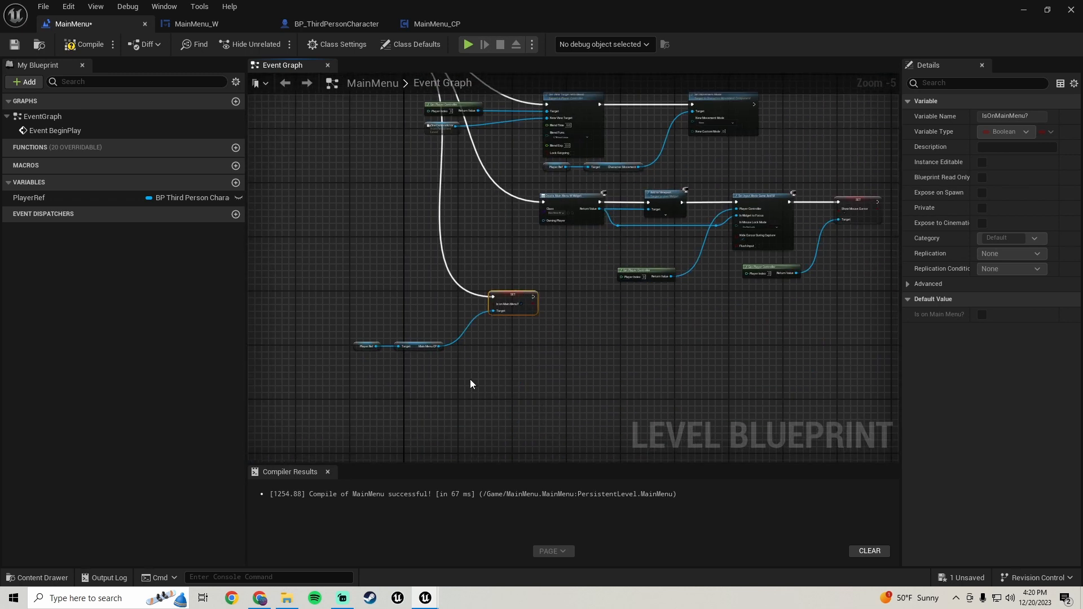
pyautogui.press('q')
pyautogui.moveTo(347, 370); pyautogui.dragTo(574, 293)
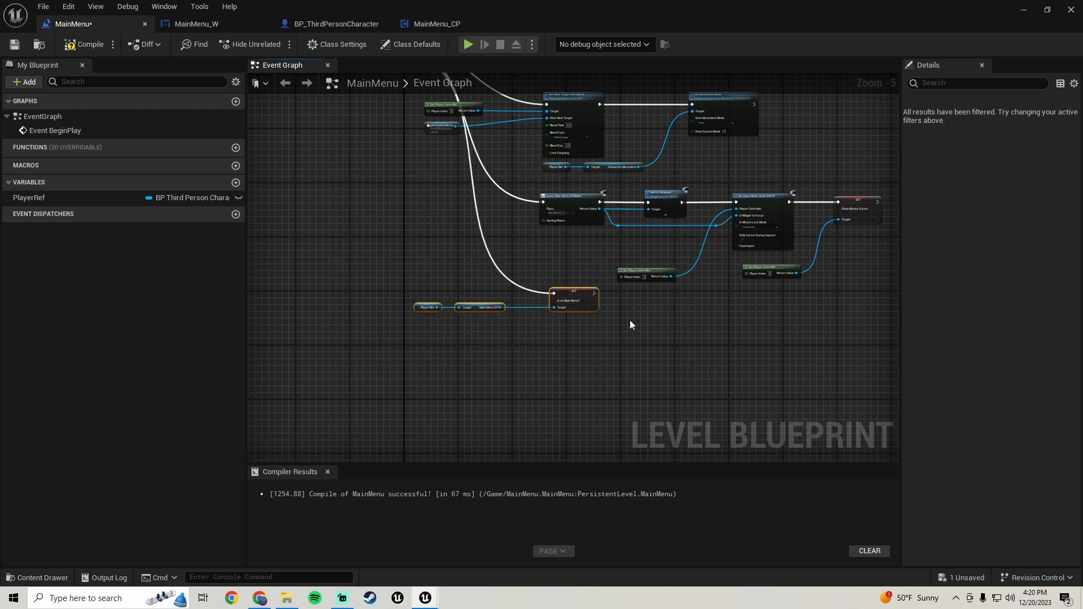
pyautogui.moveTo(630, 320); pyautogui.dragTo(654, 347)
# Step: Move the widget creation chain and the Set Is on Main Menu? nodes down together to open space below Set View Target with Blend
pyautogui.scroll(-3, 586, 241)
pyautogui.moveTo(587, 241); pyautogui.dragTo(547, 339, button='right')
pyautogui.scroll(3, 529, 300)
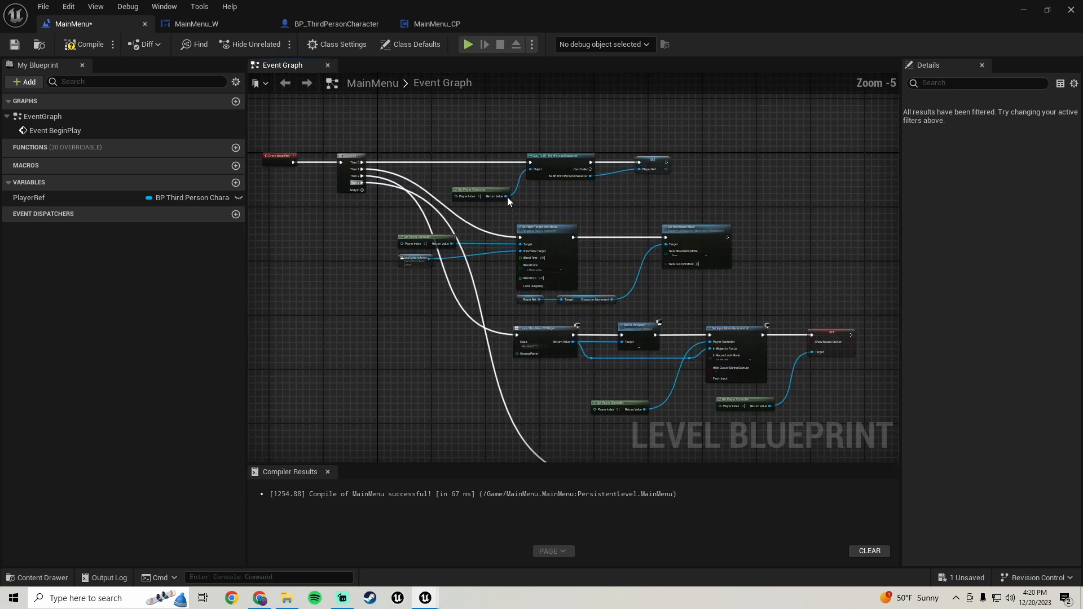
pyautogui.moveTo(672, 136); pyautogui.dragTo(468, 188)
pyautogui.moveTo(727, 322); pyautogui.dragTo(649, 252, button='right')
pyautogui.moveTo(783, 407); pyautogui.dragTo(404, 280)
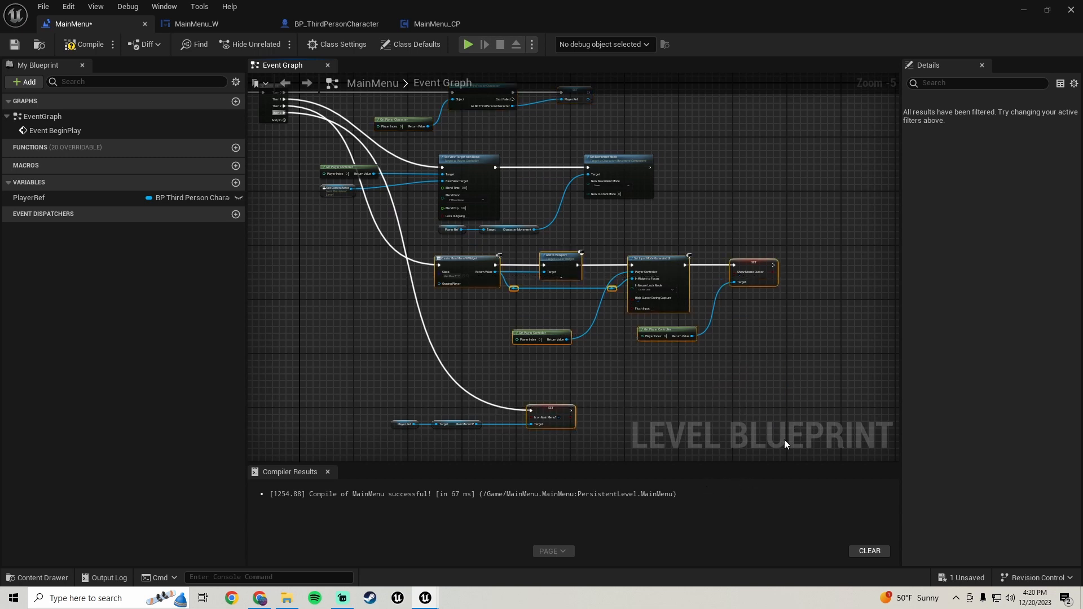
pyautogui.moveTo(785, 439); pyautogui.dragTo(367, 188)
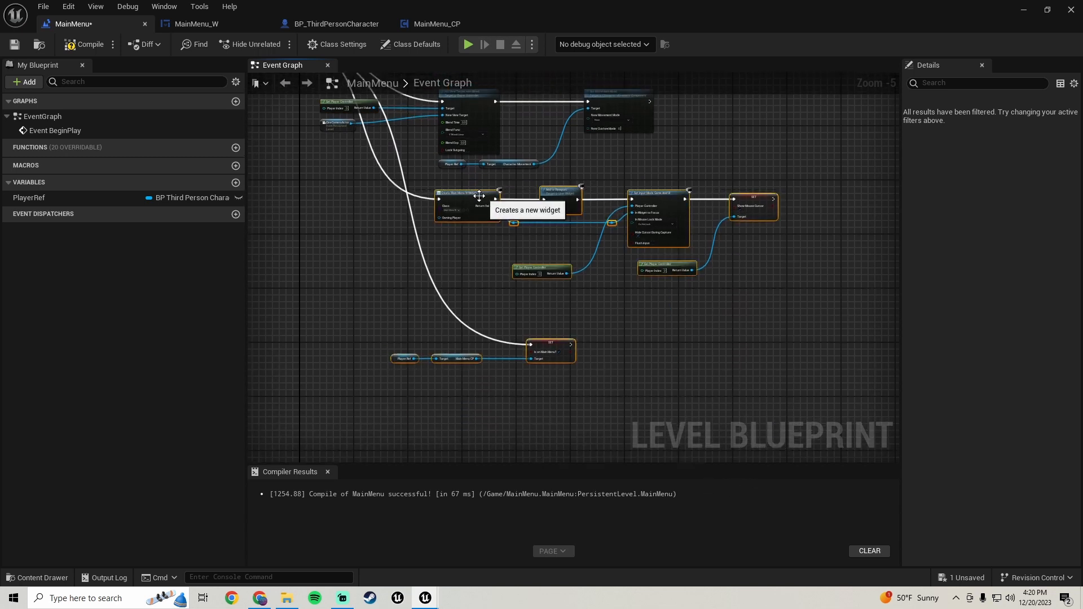
pyautogui.moveTo(477, 206); pyautogui.dragTo(478, 286)
# Step: Move the Set View Target with Blend and Set Movement Mode nodes with their inputs down, away from the cast nodes
pyautogui.moveTo(484, 223); pyautogui.dragTo(511, 376, button='right')
pyautogui.moveTo(661, 363); pyautogui.dragTo(352, 251)
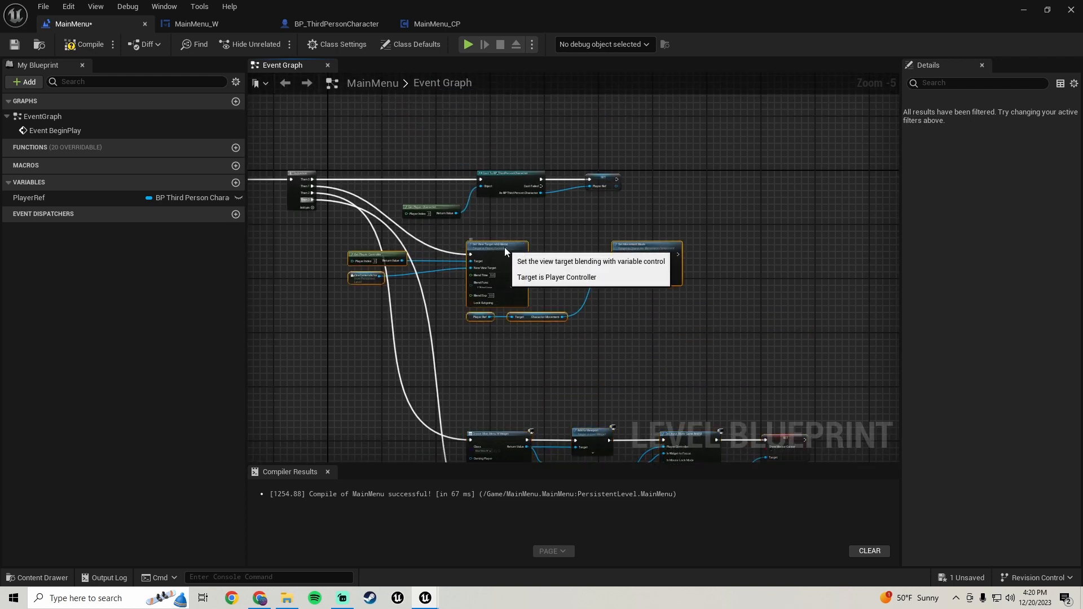
pyautogui.moveTo(504, 247); pyautogui.dragTo(529, 274)
pyautogui.click(619, 343)
# Step: Wrap the Set View Target with Blend and Set Movement Mode nodes in a comment titled "Sets Camera And Game Mode"
pyautogui.moveTo(728, 356); pyautogui.dragTo(339, 253)
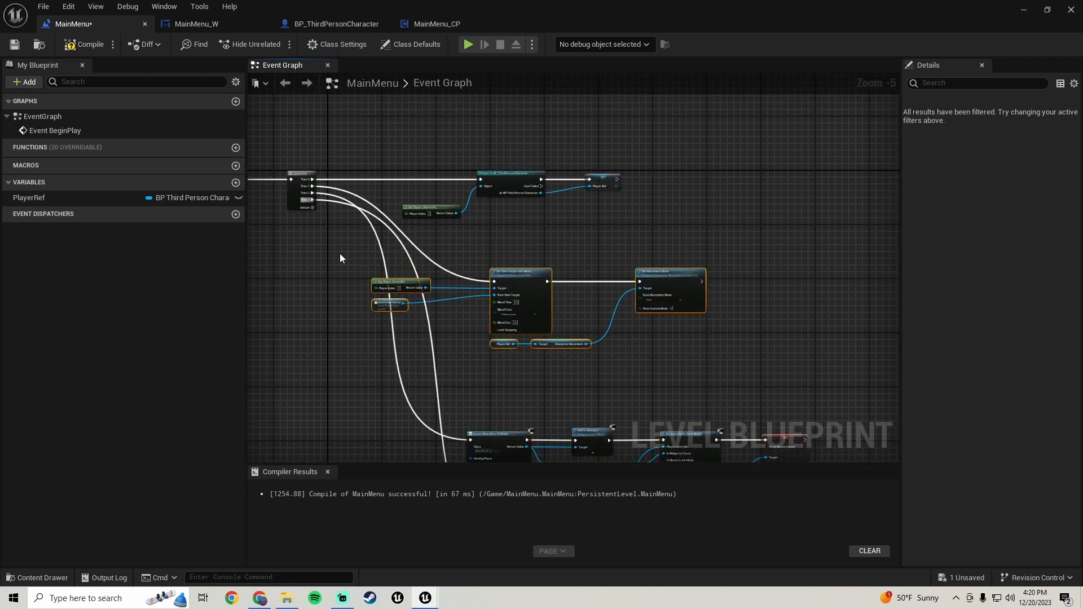
pyautogui.press('c')
pyautogui.scroll(2, 547, 326)
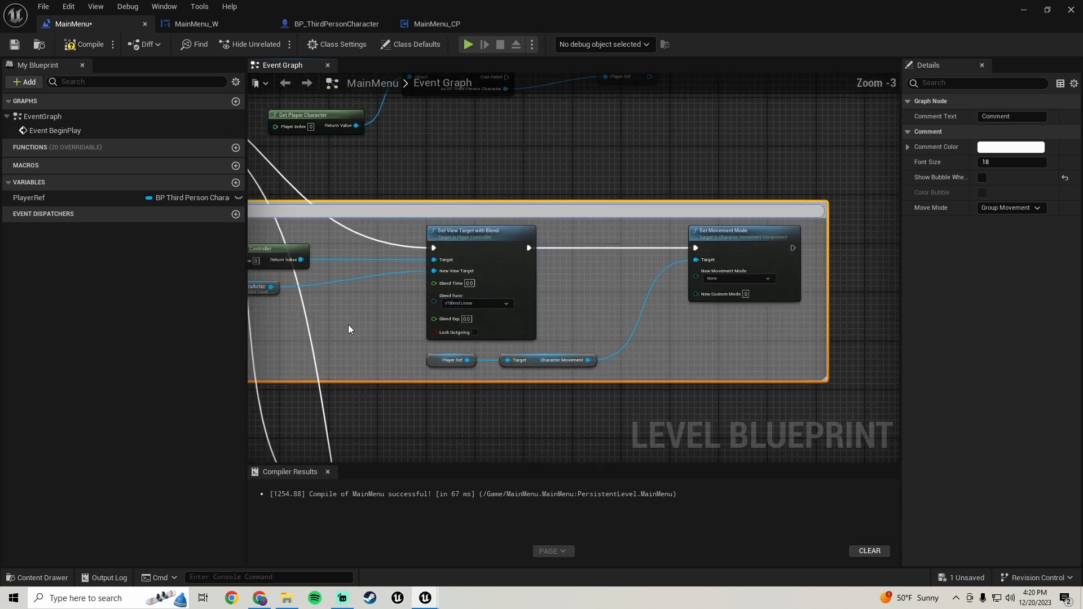
pyautogui.moveTo(350, 332); pyautogui.dragTo(451, 319, button='right')
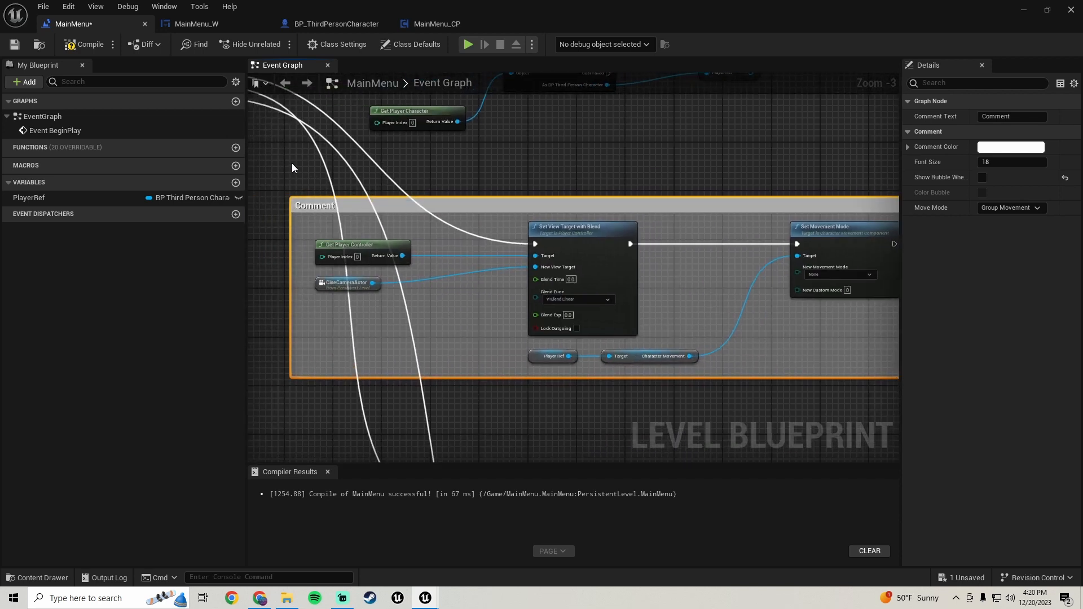
pyautogui.moveTo(278, 171); pyautogui.dragTo(912, 419)
pyautogui.moveTo(638, 380); pyautogui.dragTo(730, 368, button='right')
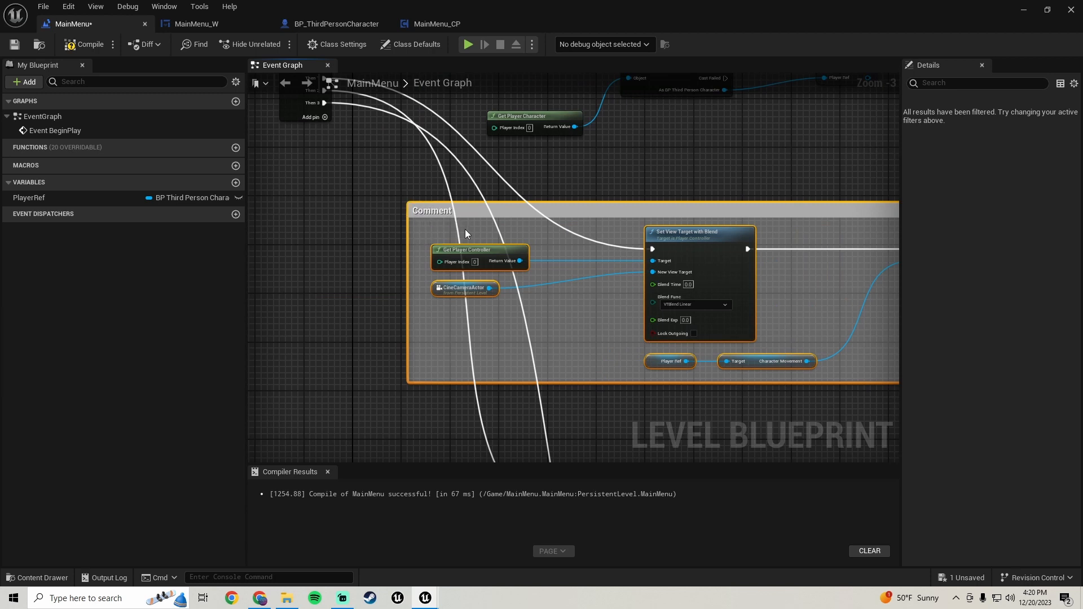
pyautogui.click(431, 212)
pyautogui.moveTo(578, 275)
pyautogui.mouseDown(button='right')
pyautogui.moveTo(364, 273)
pyautogui.moveTo(593, 278)
pyautogui.mouseUp(button='right')
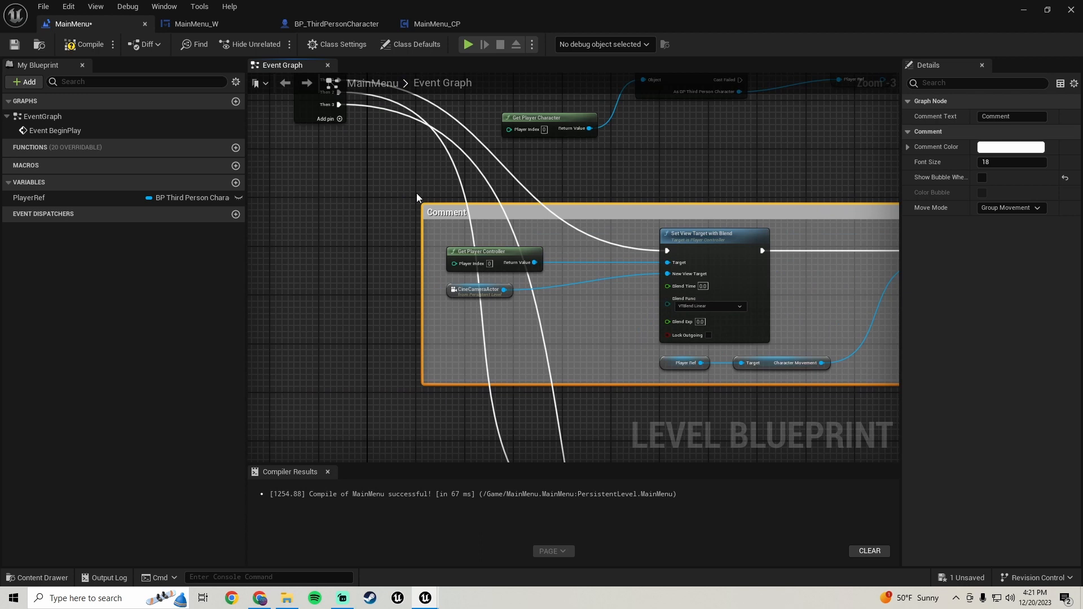
pyautogui.doubleClick(443, 213)
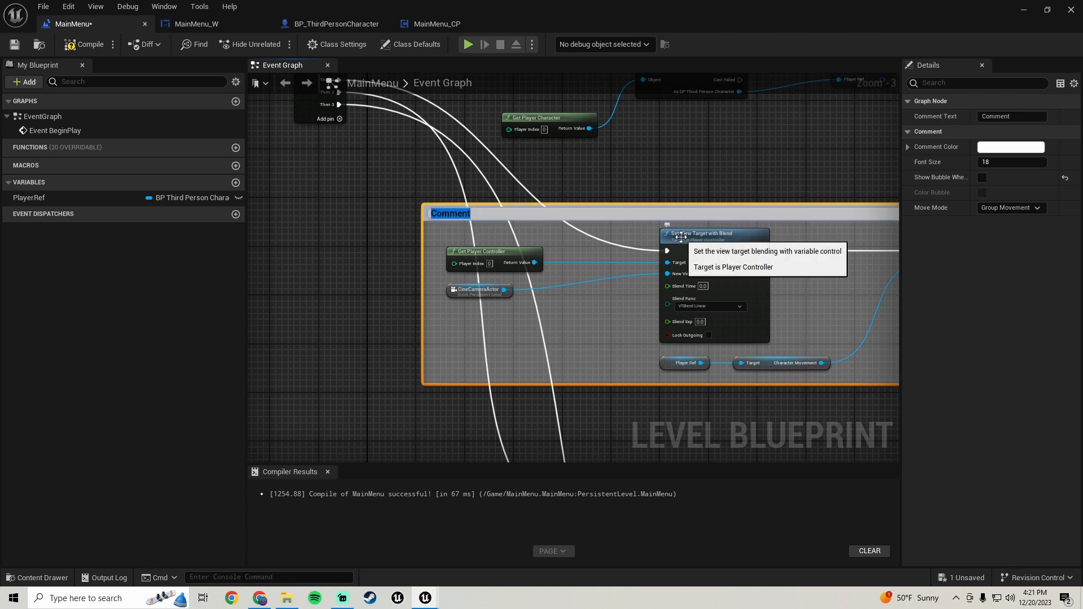
pyautogui.write('Sets Camera And Game Mode')
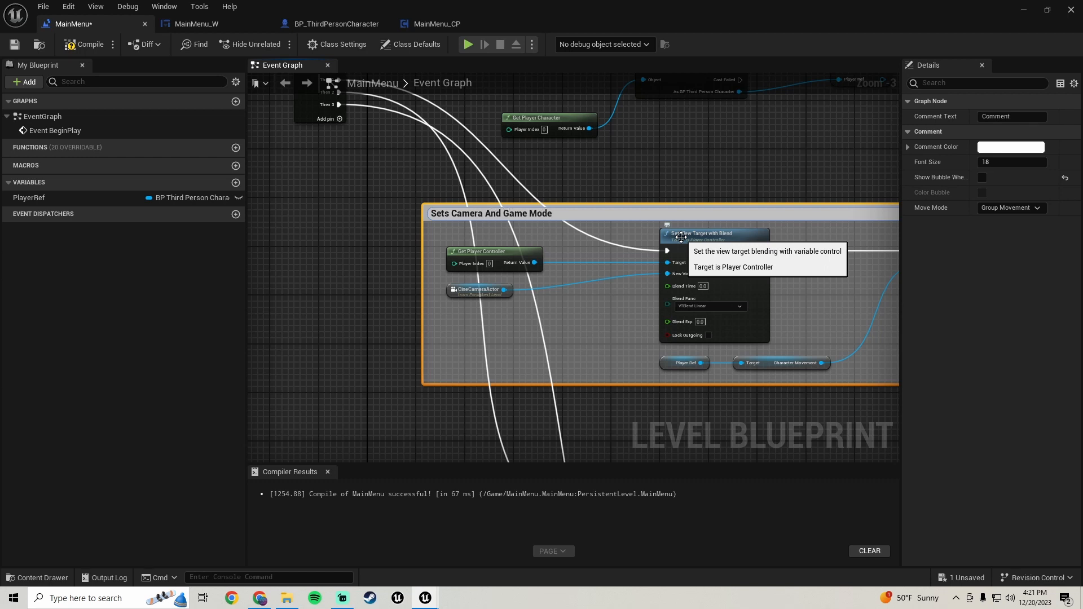
pyautogui.press('Return')
# Step: Wrap Get Player Character, the BP_ThirdPersonCharacter cast and the Set Player Ref node in a comment titled "References"
pyautogui.moveTo(648, 149); pyautogui.dragTo(508, 319, button='right')
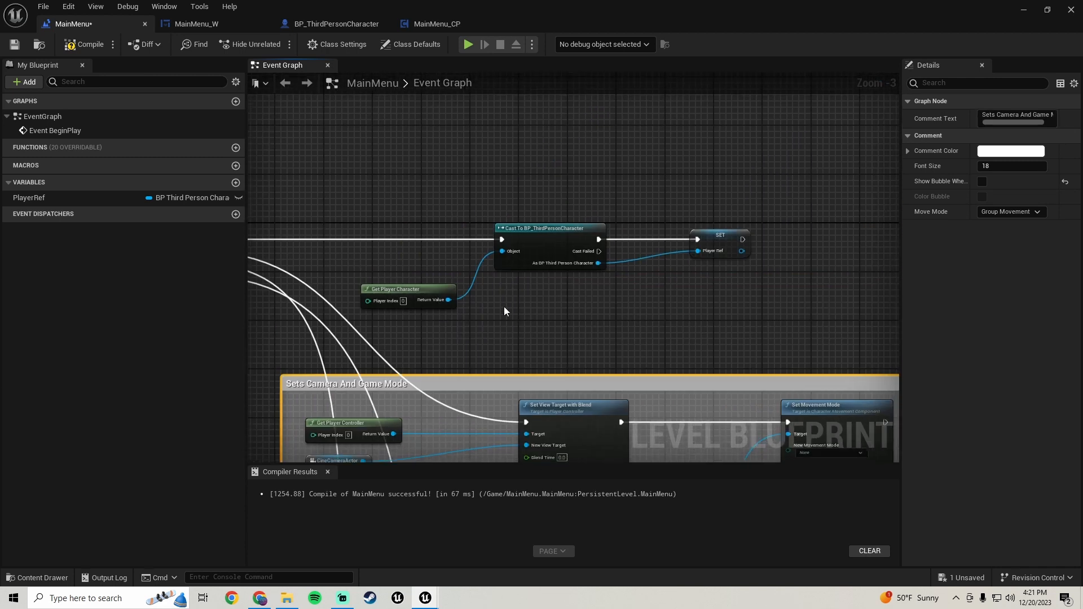
pyautogui.scroll(-1, 510, 318)
pyautogui.moveTo(409, 211); pyautogui.dragTo(726, 320)
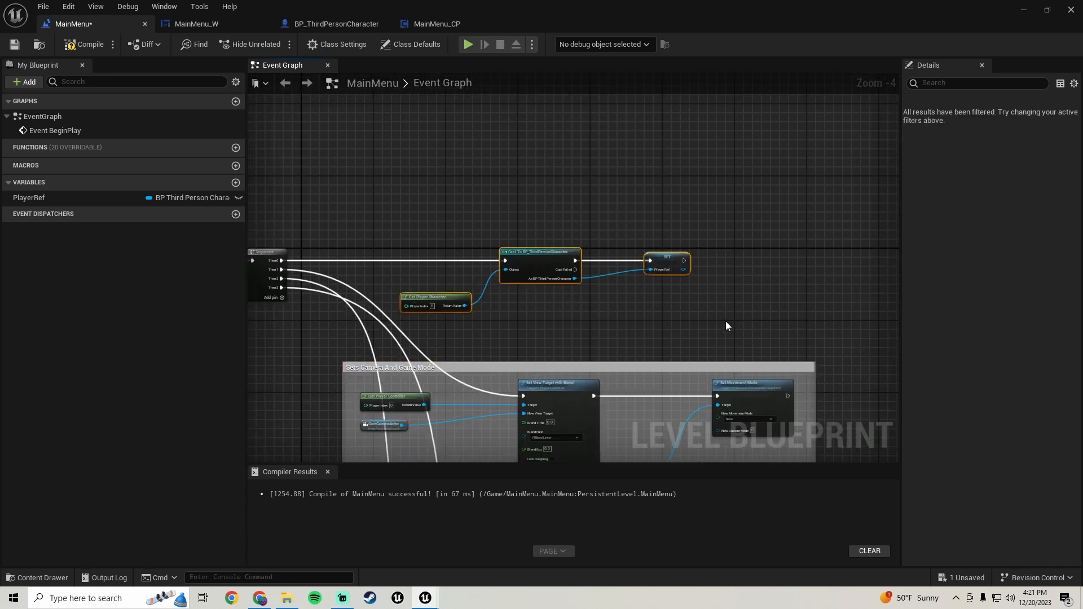
pyautogui.press('c')
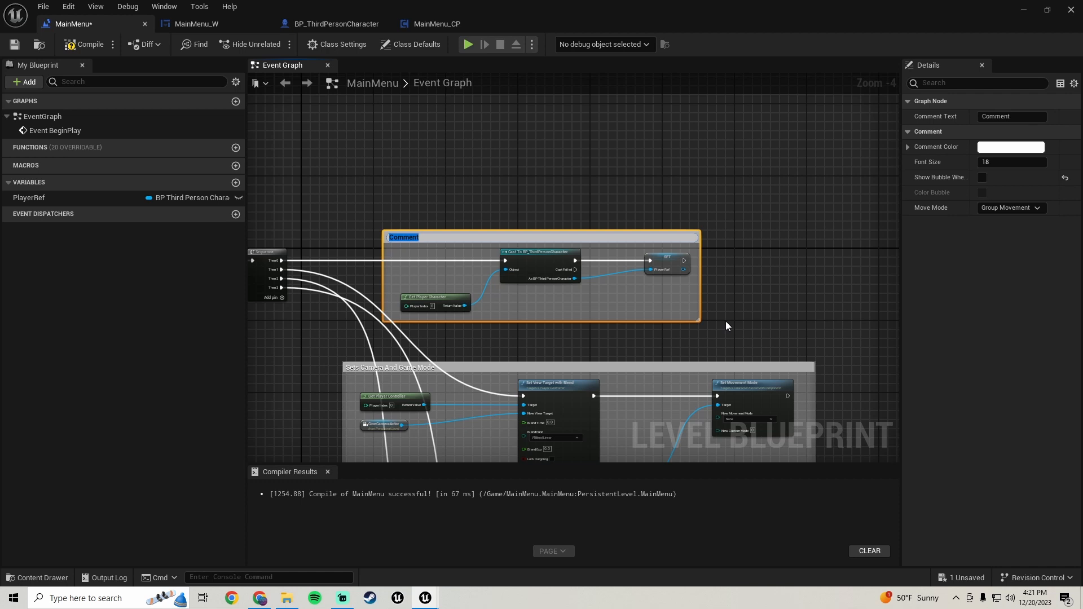
pyautogui.write('References')
pyautogui.press('Return')
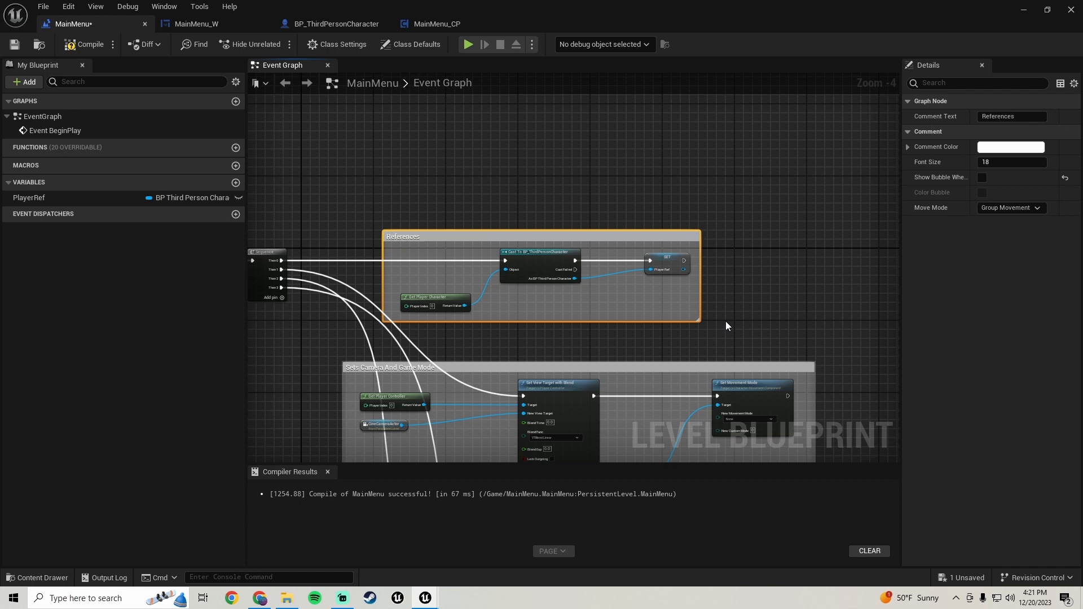
pyautogui.moveTo(584, 343); pyautogui.dragTo(592, 74, button='right')
pyautogui.moveTo(587, 267); pyautogui.dragTo(434, 191, button='right')
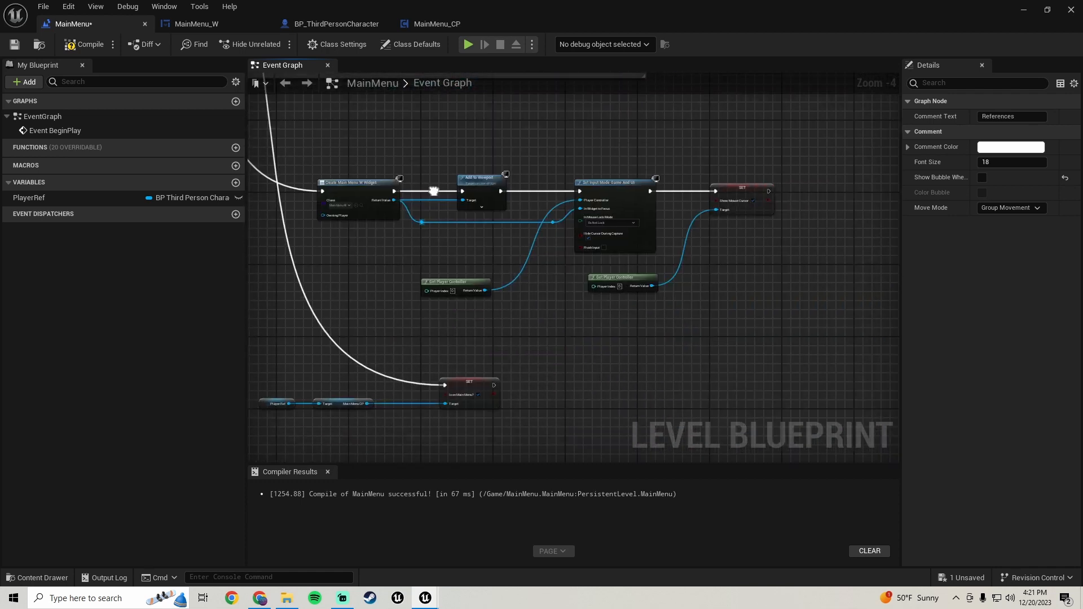
pyautogui.moveTo(327, 150); pyautogui.dragTo(781, 309)
# Step: Retitle the camera node group's comment as "Sets Camera And Movement Mode"
pyautogui.moveTo(712, 150); pyautogui.dragTo(869, 323, button='right')
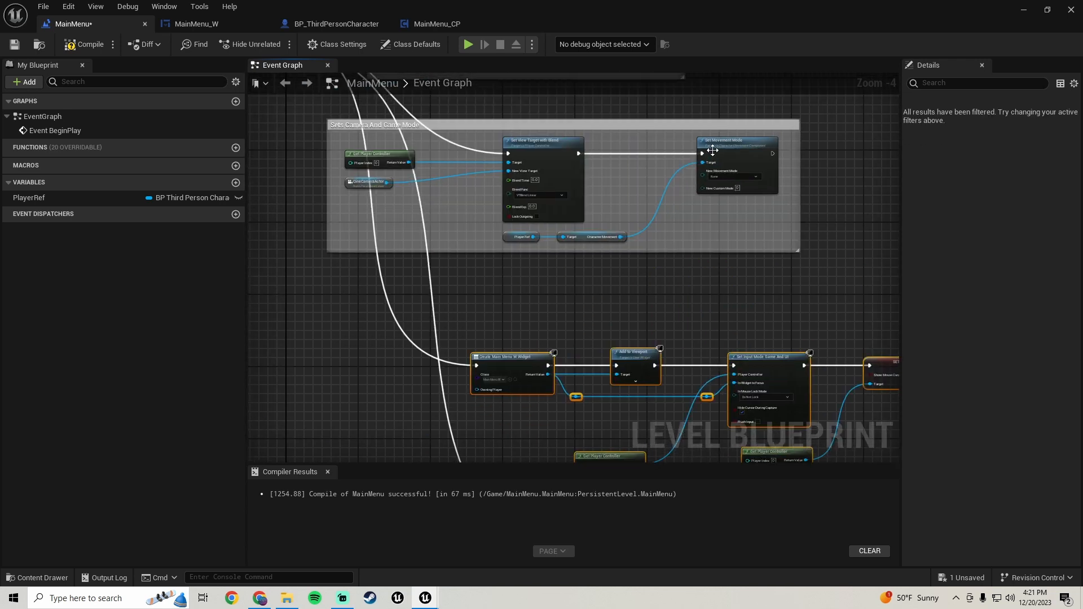
pyautogui.scroll(2, 454, 224)
pyautogui.click(454, 224)
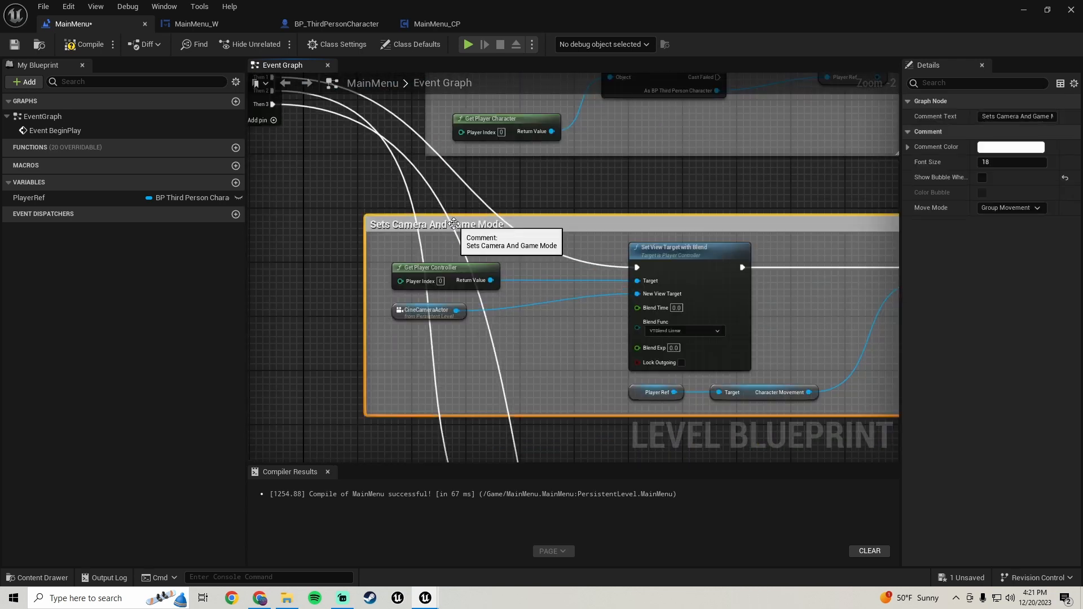
pyautogui.doubleClick(455, 224)
pyautogui.moveTo(454, 226); pyautogui.dragTo(540, 228)
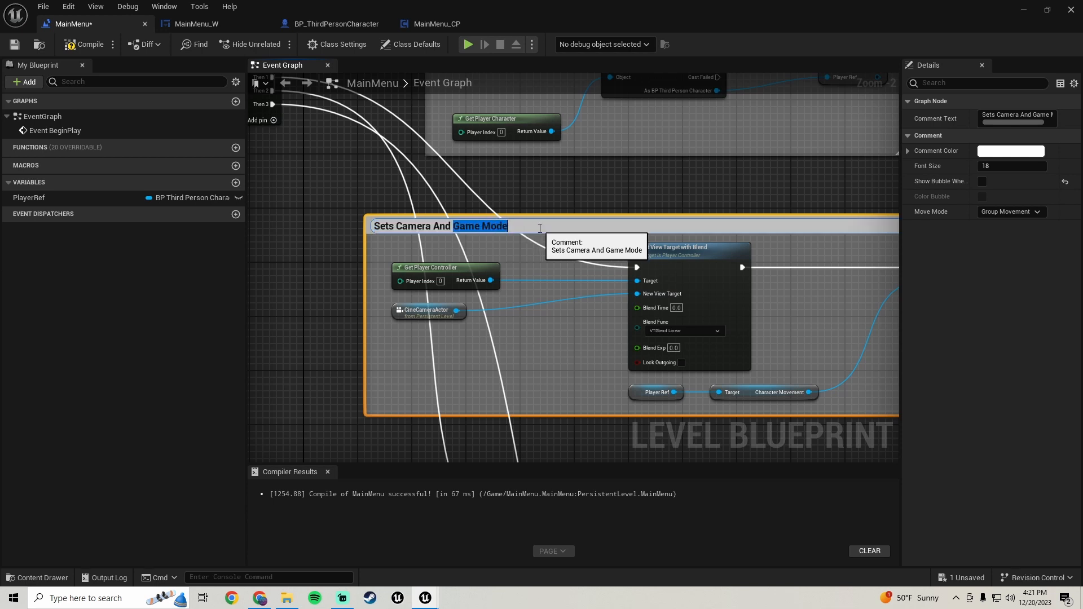
pyautogui.write('Movement Mod')
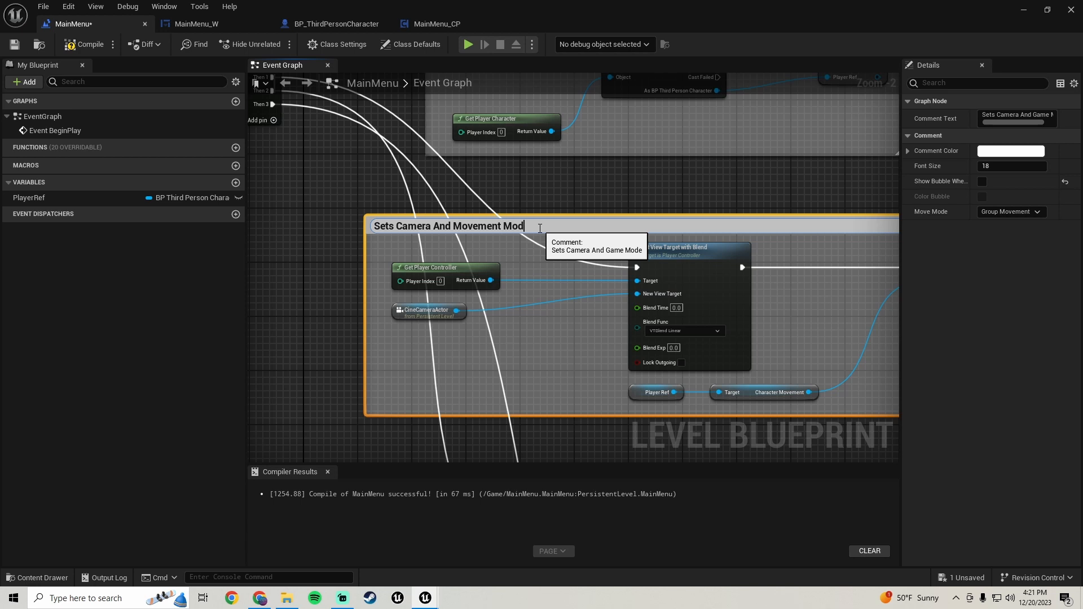
pyautogui.write('e')
pyautogui.press('Return')
# Step: Wrap the widget creation, input mode and mouse cursor nodes in a comment titled "Creates Widget And Sets Game Mode"
pyautogui.scroll(-2, 536, 248)
pyautogui.moveTo(607, 344); pyautogui.dragTo(391, 98, button='right')
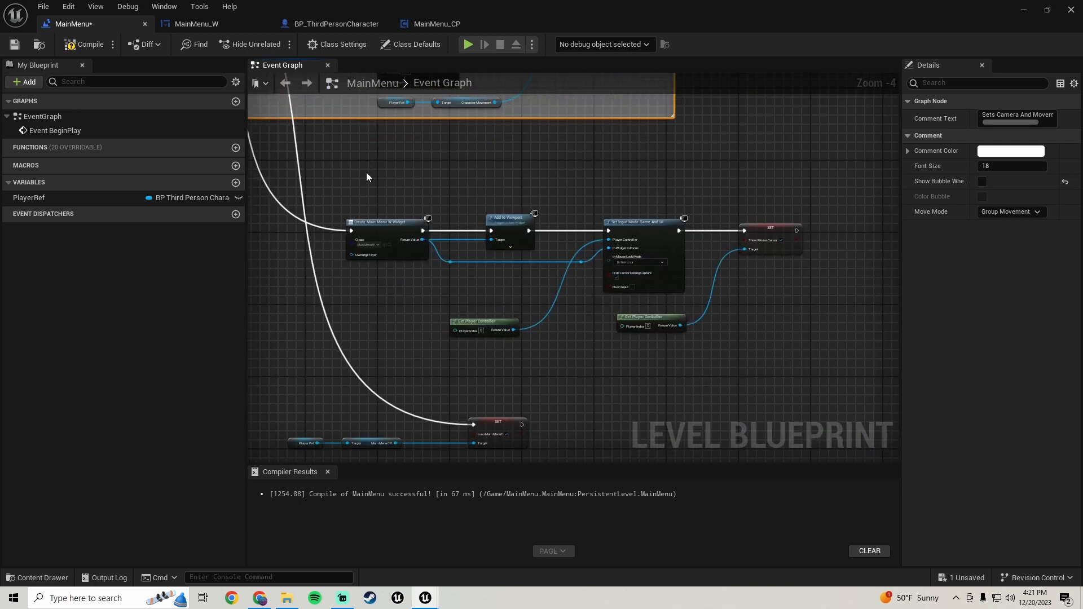
pyautogui.moveTo(340, 187); pyautogui.dragTo(823, 358)
pyautogui.press('c')
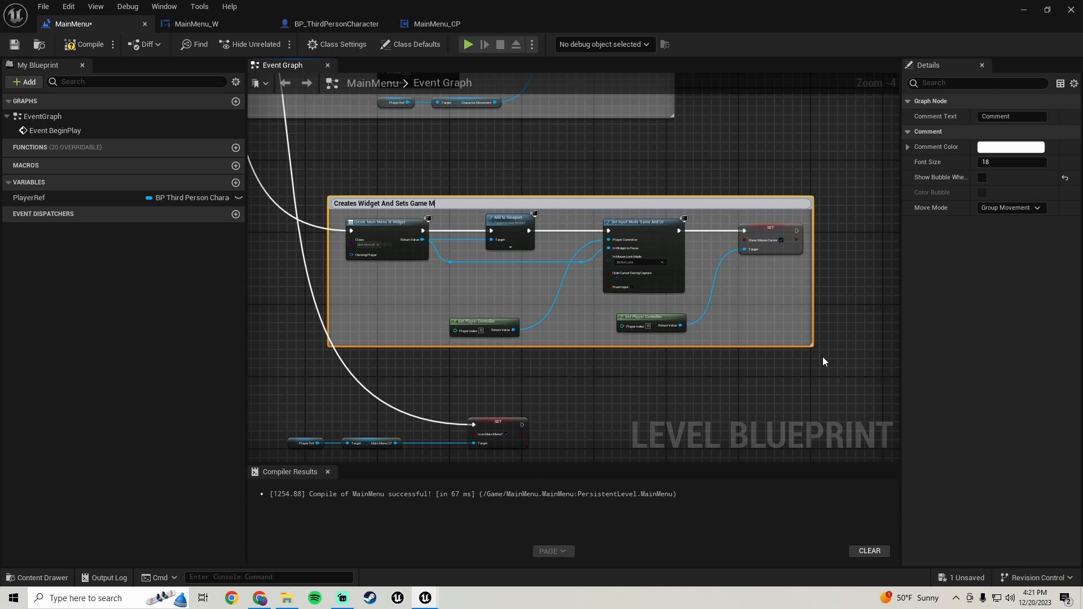
pyautogui.write('ode')
pyautogui.press('Return')
# Step: Move the "Sets Camera And Movement Mode" comment group directly beneath the References comment, aligning their left edges
pyautogui.scroll(-1, 542, 299)
pyautogui.moveTo(345, 255); pyautogui.dragTo(418, 303, button='right')
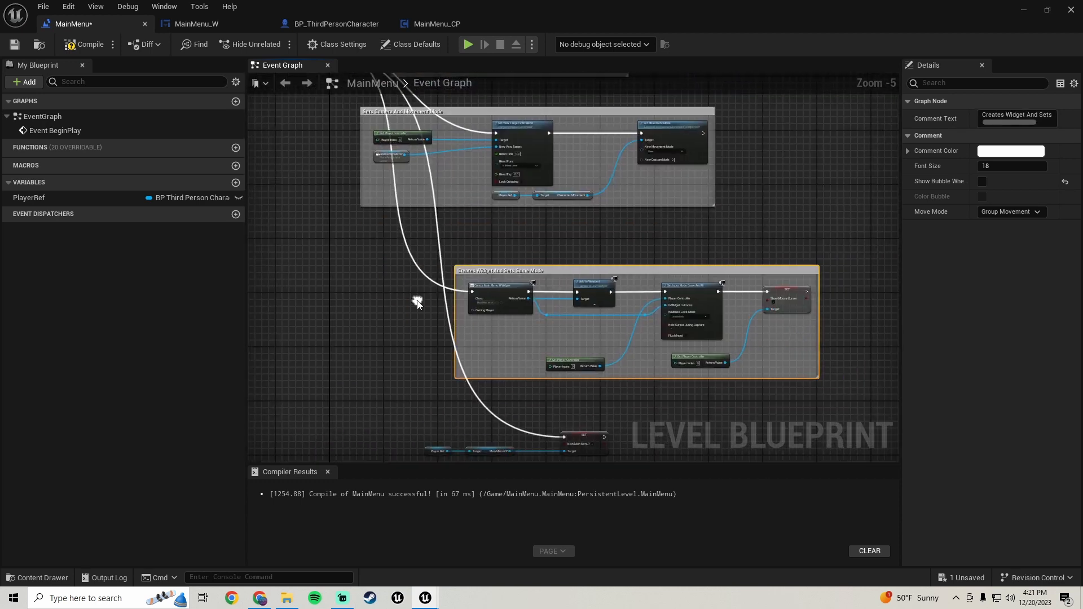
pyautogui.moveTo(432, 110); pyautogui.dragTo(451, 254, button='right')
pyautogui.scroll(1, 454, 259)
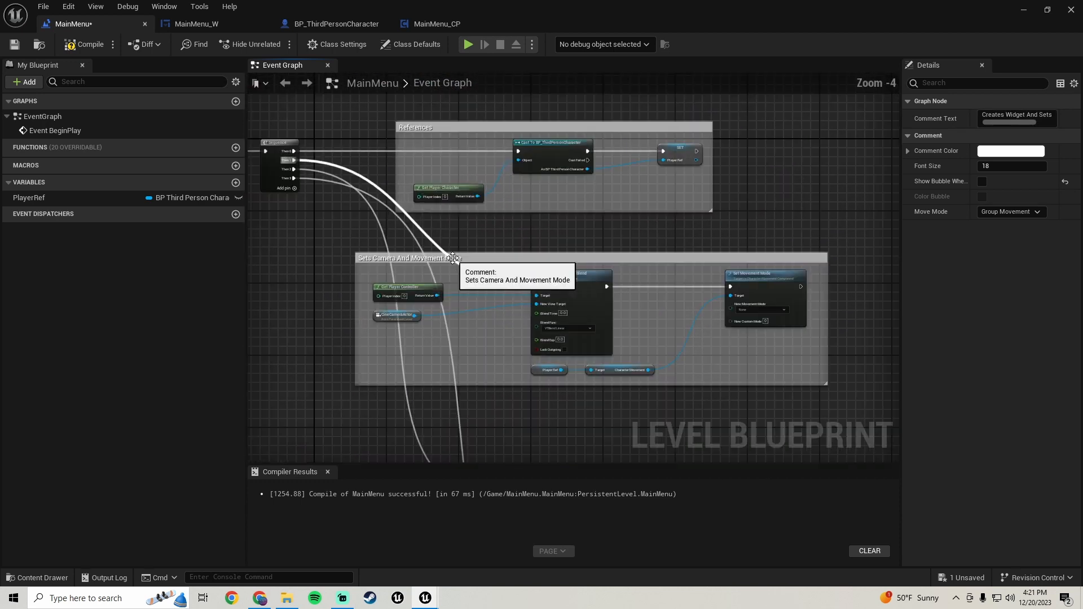
pyautogui.moveTo(465, 255); pyautogui.dragTo(492, 228)
pyautogui.scroll(-1, 495, 369)
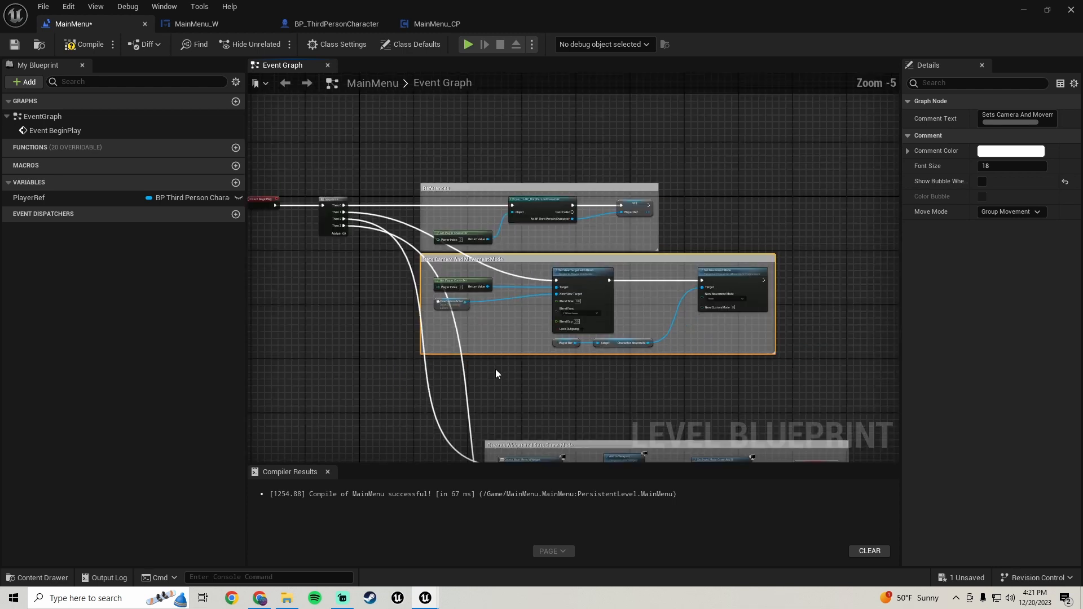
# Step: Move the "Creates Widget And Sets Game Mode" comment group directly beneath the "Sets Camera And Movement Mode" group
pyautogui.scroll(-1, 495, 369)
pyautogui.moveTo(495, 369); pyautogui.dragTo(503, 282, button='right')
pyautogui.scroll(2, 511, 320)
pyautogui.moveTo(519, 326); pyautogui.dragTo(441, 225, button='right')
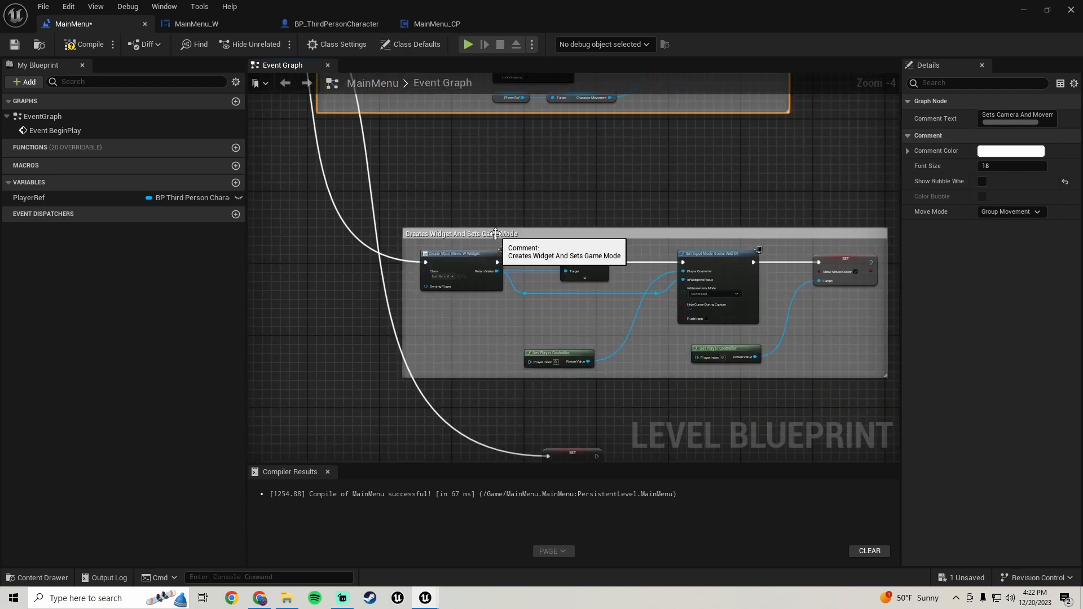
pyautogui.moveTo(496, 234); pyautogui.dragTo(408, 128)
# Step: Wrap the Player Ref, MainMenu_CP and main menu boolean Set nodes in a comment titled "Sets That We Are On The Main Menu"
pyautogui.scroll(-2, 409, 153)
pyautogui.moveTo(409, 292); pyautogui.dragTo(437, 224, button='right')
pyautogui.scroll(2, 428, 377)
pyautogui.moveTo(624, 200); pyautogui.dragTo(360, 314)
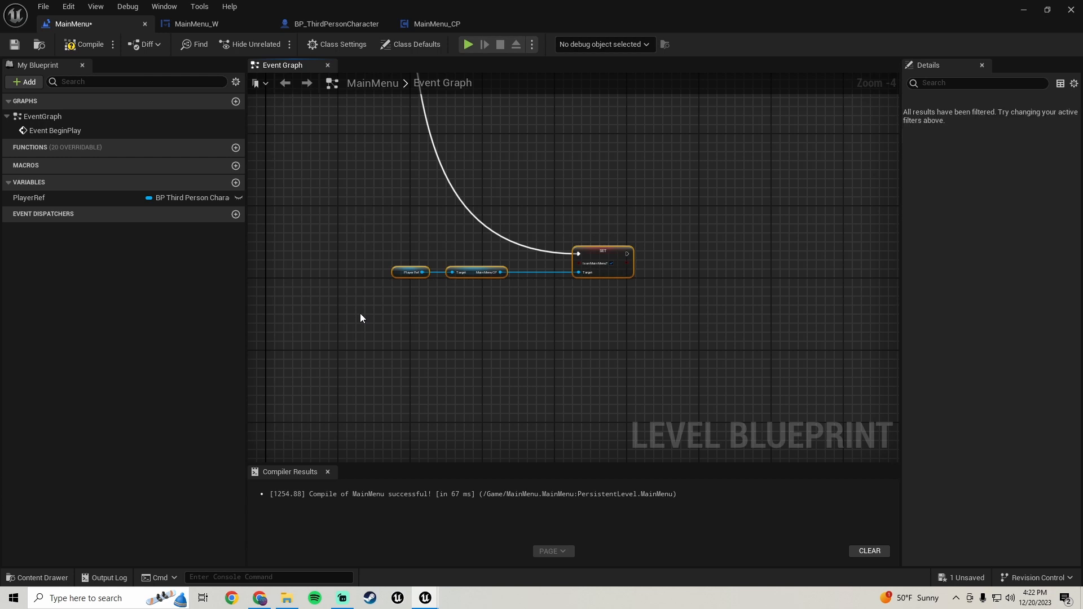
pyautogui.press('c')
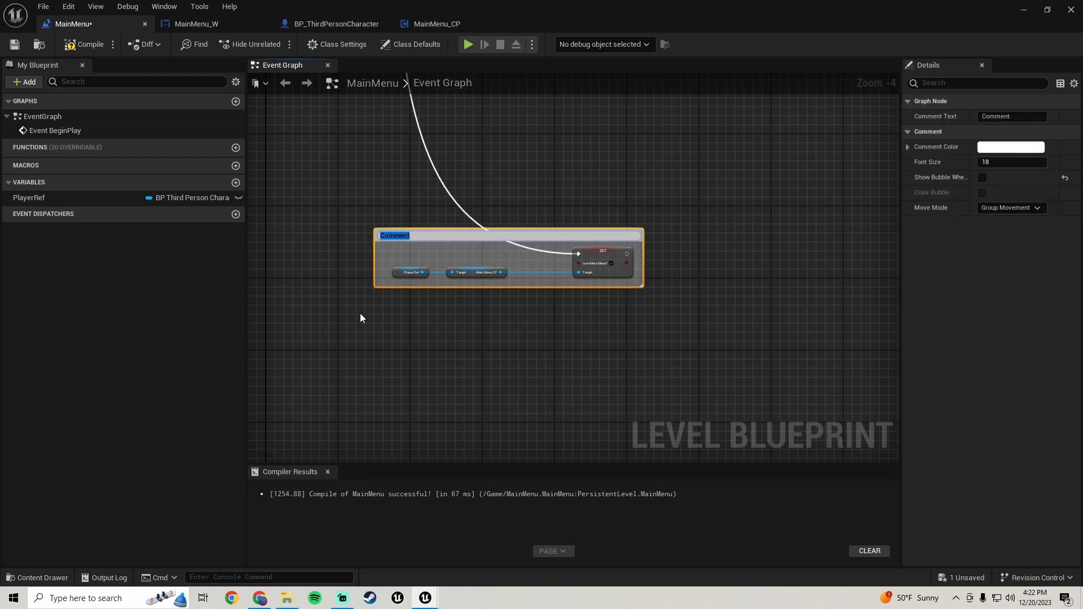
pyautogui.write('Sets That We Are On The Main Men')
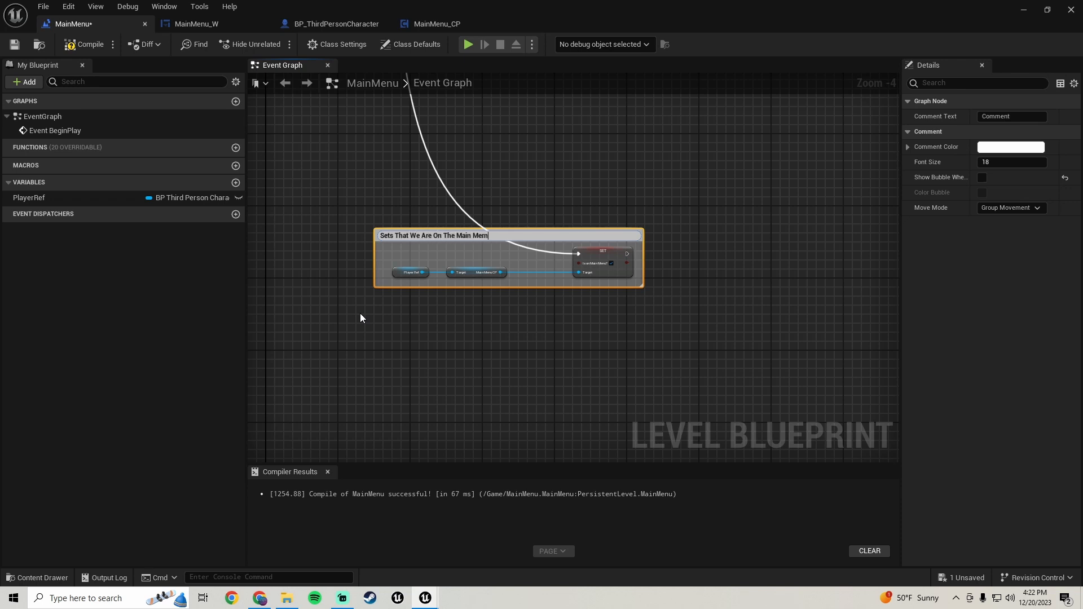
pyautogui.write('u')
pyautogui.press('Return')
# Step: Move the "Sets That We Are On The Main Menu" comment group beneath the widget group, and compile and save the level blueprint
pyautogui.scroll(-1, 495, 144)
pyautogui.moveTo(496, 143); pyautogui.dragTo(486, 300, button='right')
pyautogui.scroll(1, 455, 345)
pyautogui.moveTo(434, 346); pyautogui.dragTo(406, 202)
pyautogui.scroll(-2, 412, 333)
pyautogui.moveTo(411, 242); pyautogui.dragTo(472, 343, button='right')
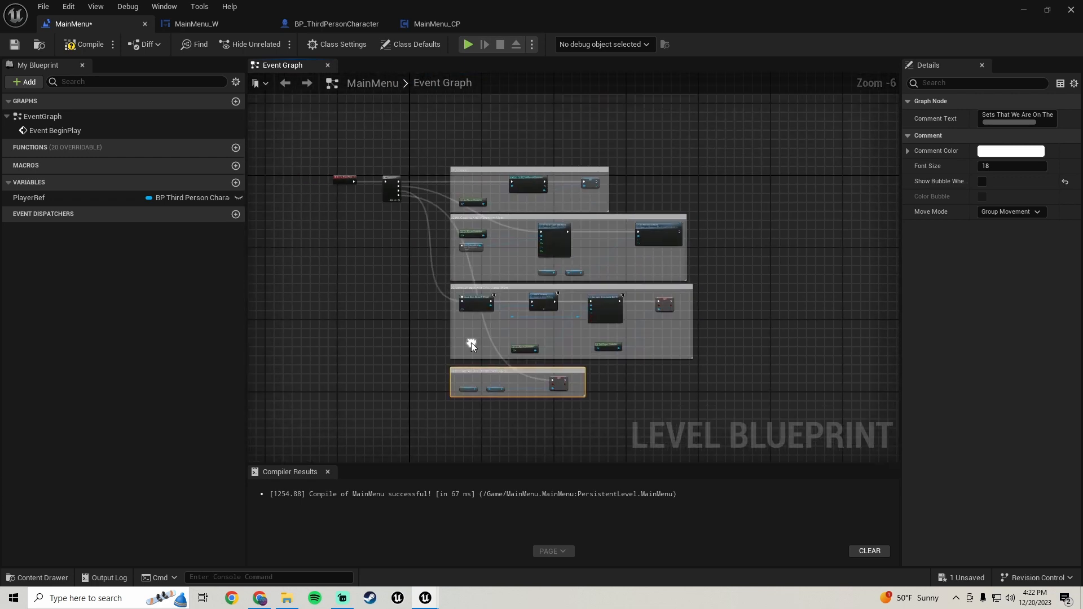
pyautogui.click(70, 45)
pyautogui.hotkey('ctrl', 's')
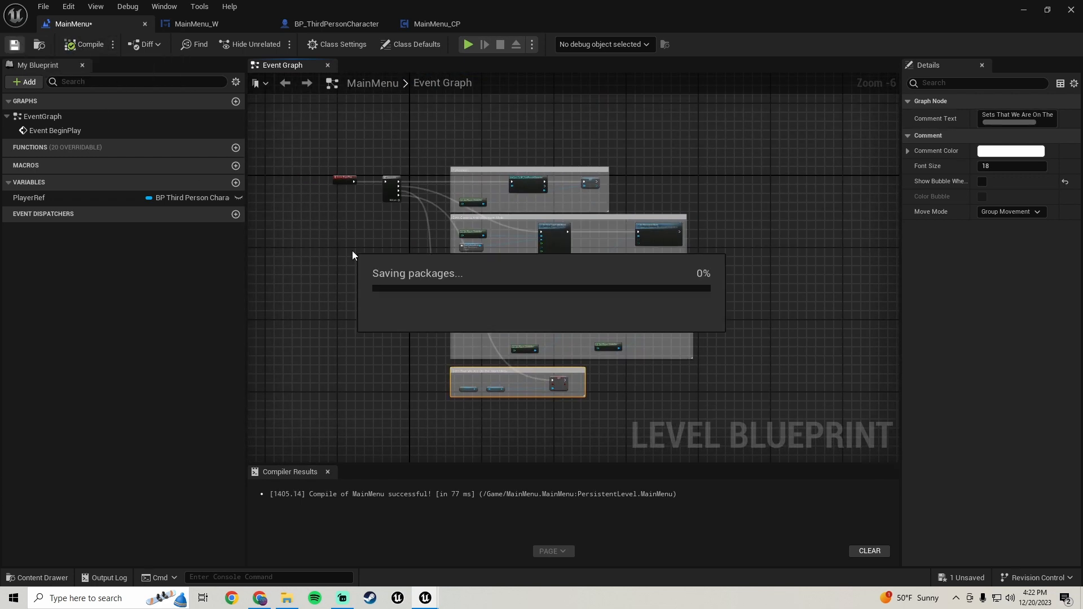
pyautogui.scroll(2, 446, 368)
pyautogui.scroll(1, 517, 382)
pyautogui.moveTo(524, 385); pyautogui.dragTo(402, 289, button='right')
pyautogui.moveTo(707, 377); pyautogui.dragTo(289, 270)
pyautogui.scroll(-2, 343, 276)
pyautogui.moveTo(343, 274); pyautogui.dragTo(366, 254, button='right')
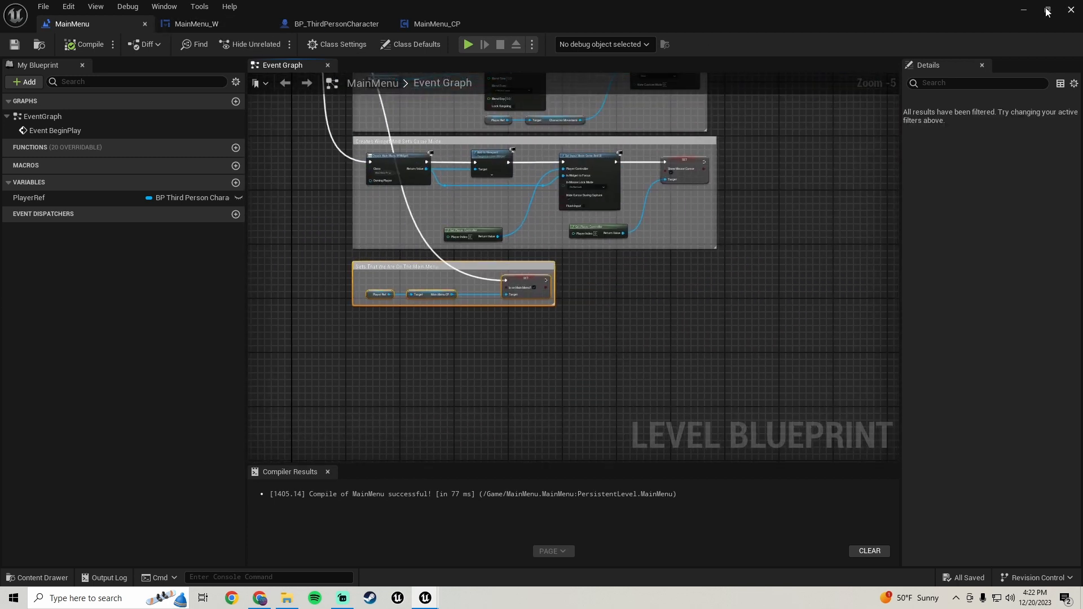
# Step: Open the MainMenu_W widget from the Blueprints/Widgets folder and display its event graph
pyautogui.click(1025, 12)
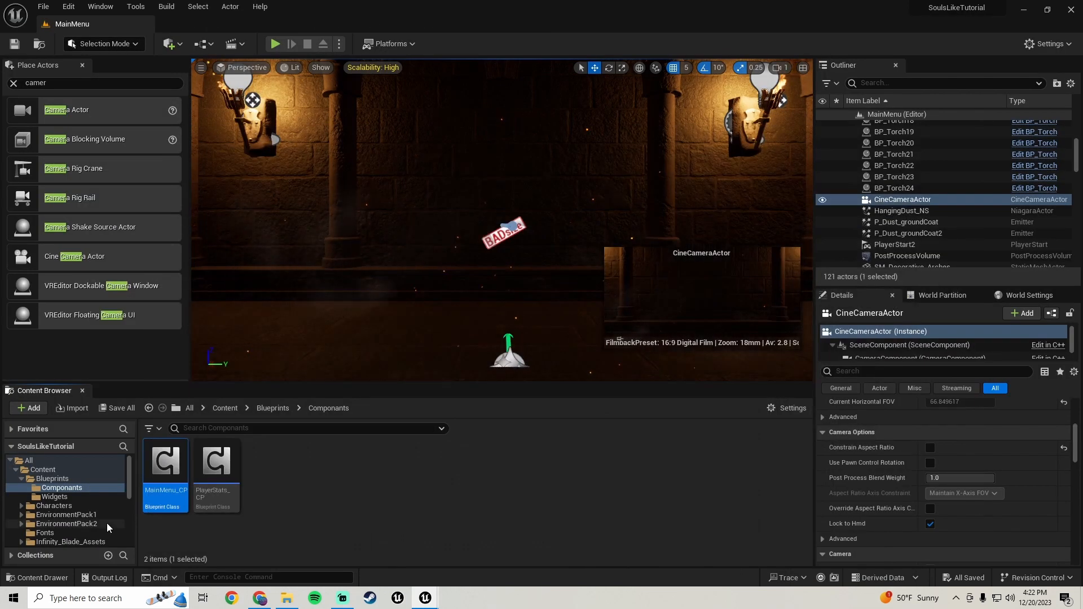
pyautogui.click(52, 479)
pyautogui.doubleClick(202, 491)
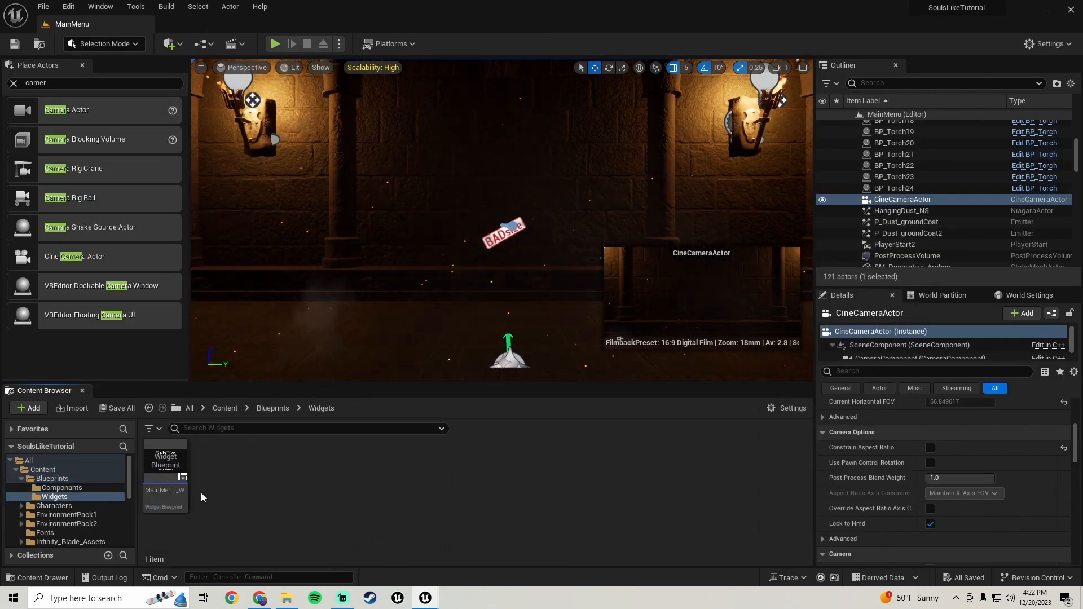
pyautogui.doubleClick(166, 480)
pyautogui.scroll(-3, 422, 272)
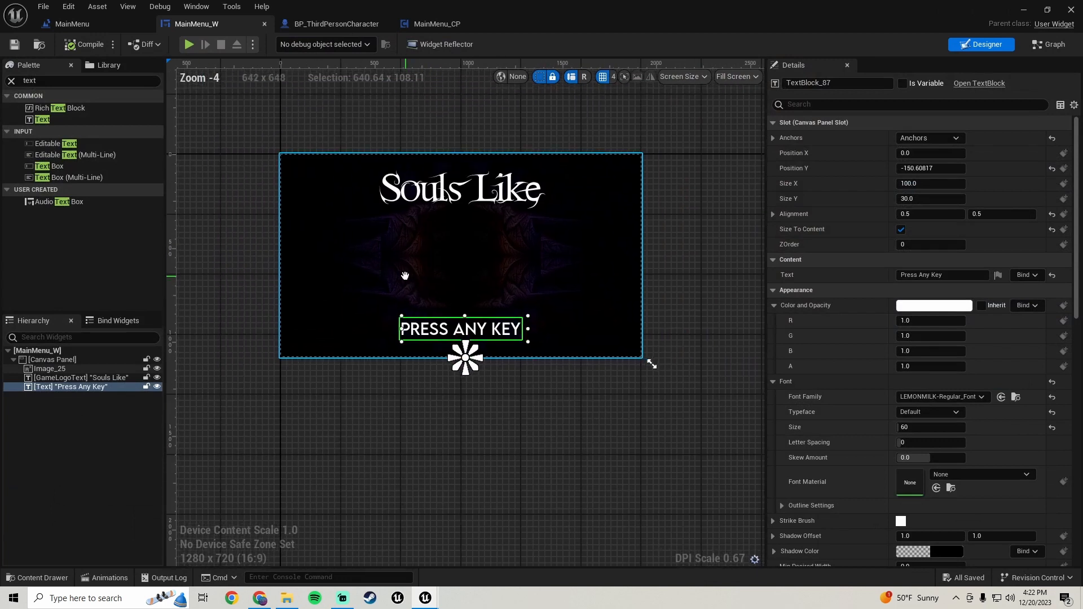
pyautogui.click(1056, 44)
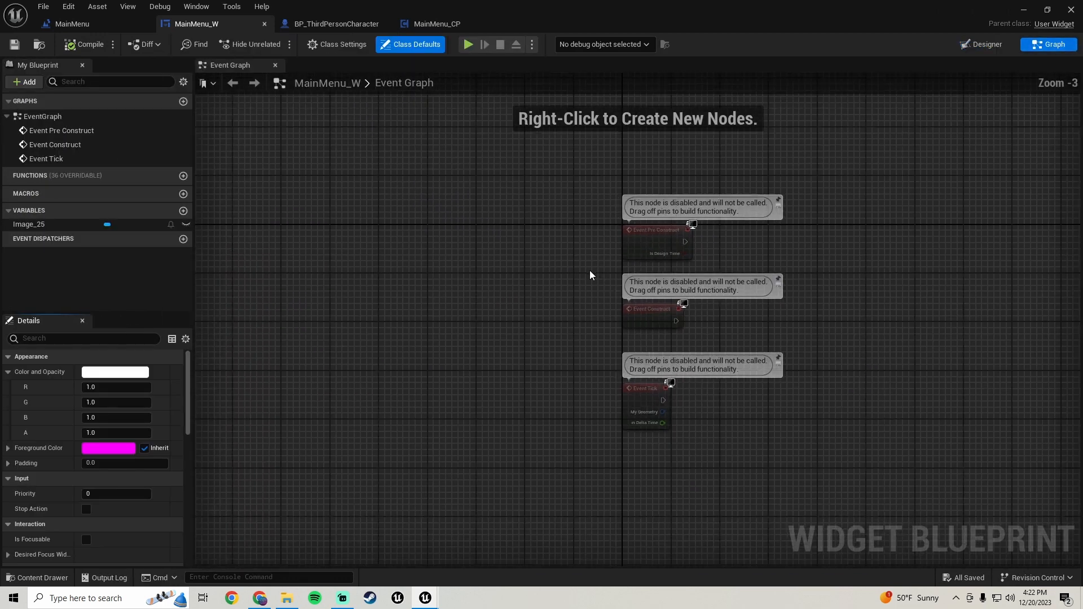
# Step: Delete the Event Pre Construct and Event Tick nodes from the widget's event graph
pyautogui.moveTo(593, 264); pyautogui.dragTo(375, 234)
pyautogui.press('Delete')
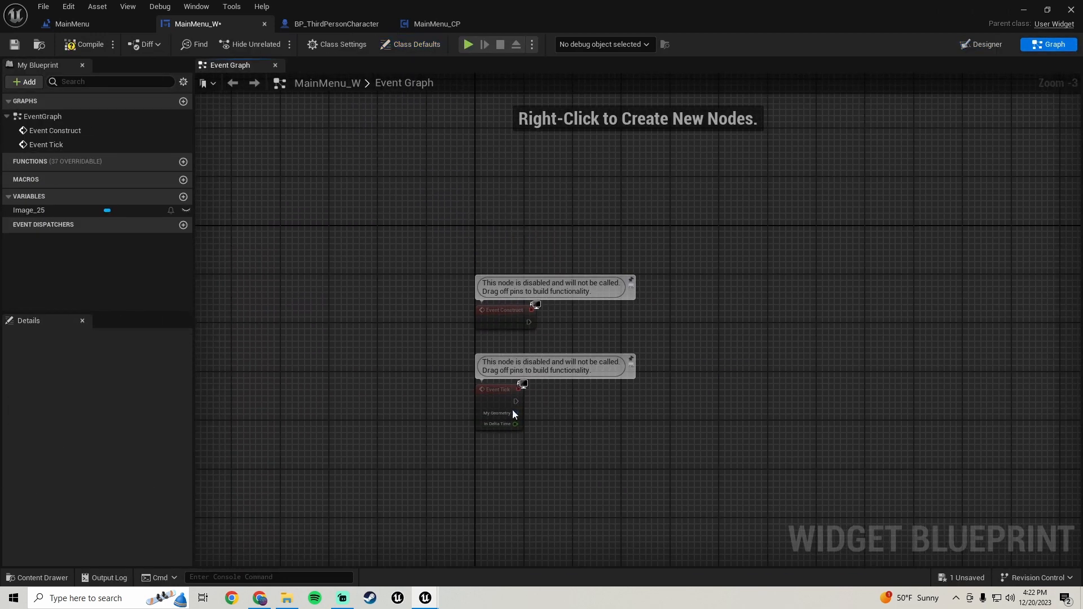
pyautogui.click(513, 410)
pyautogui.press('Delete')
pyautogui.scroll(2, 489, 393)
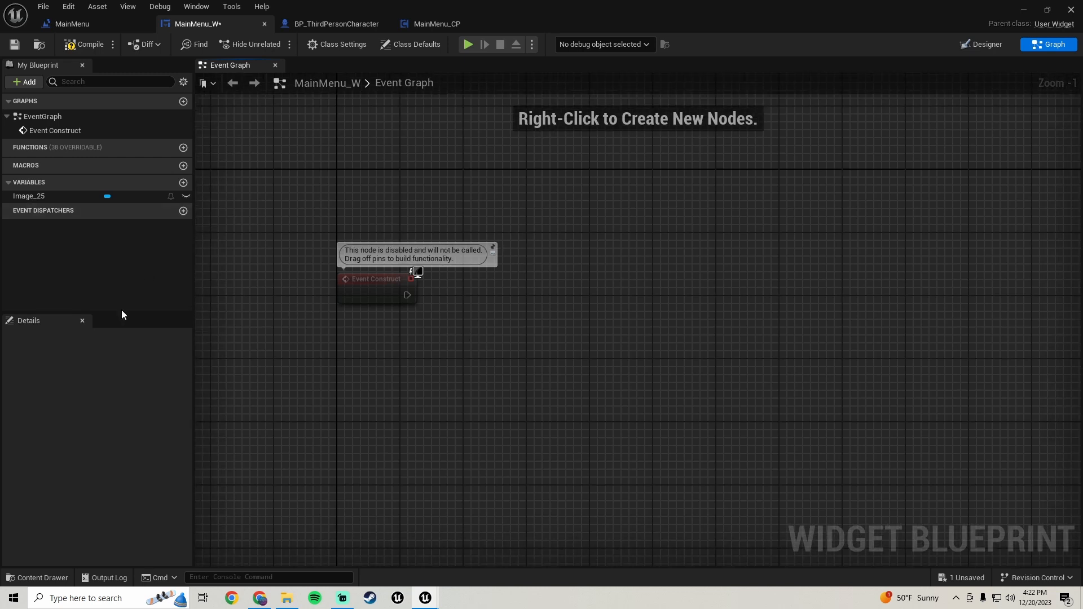
# Step: Add a Cast To BP_ThirdPersonCharacter node after Event Construct and straighten the connection between them
pyautogui.scroll(-1, 361, 327)
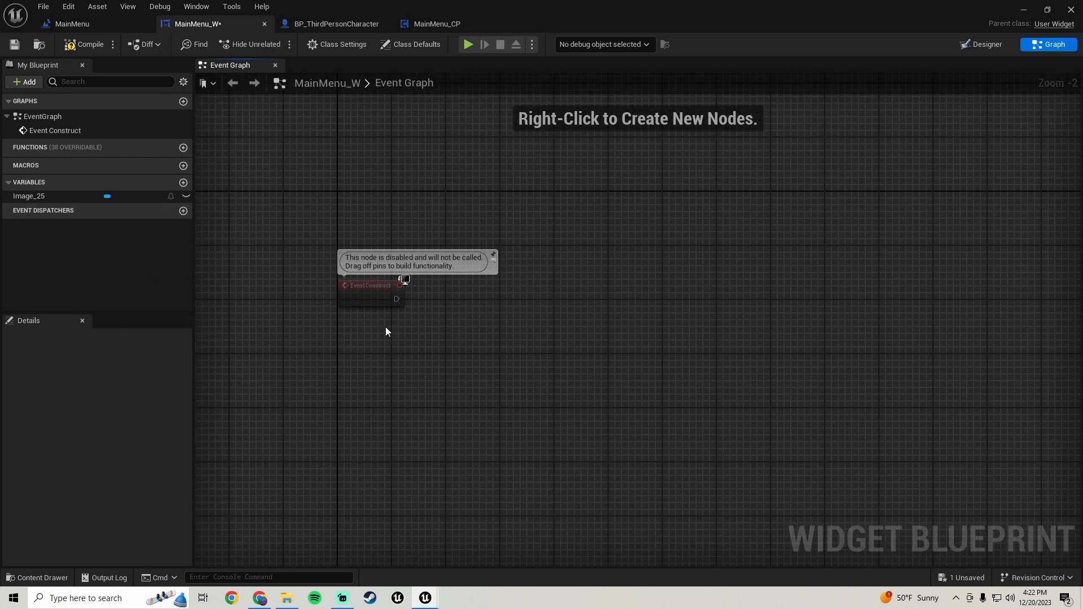
pyautogui.moveTo(386, 332); pyautogui.dragTo(391, 271, button='right')
pyautogui.click(383, 257)
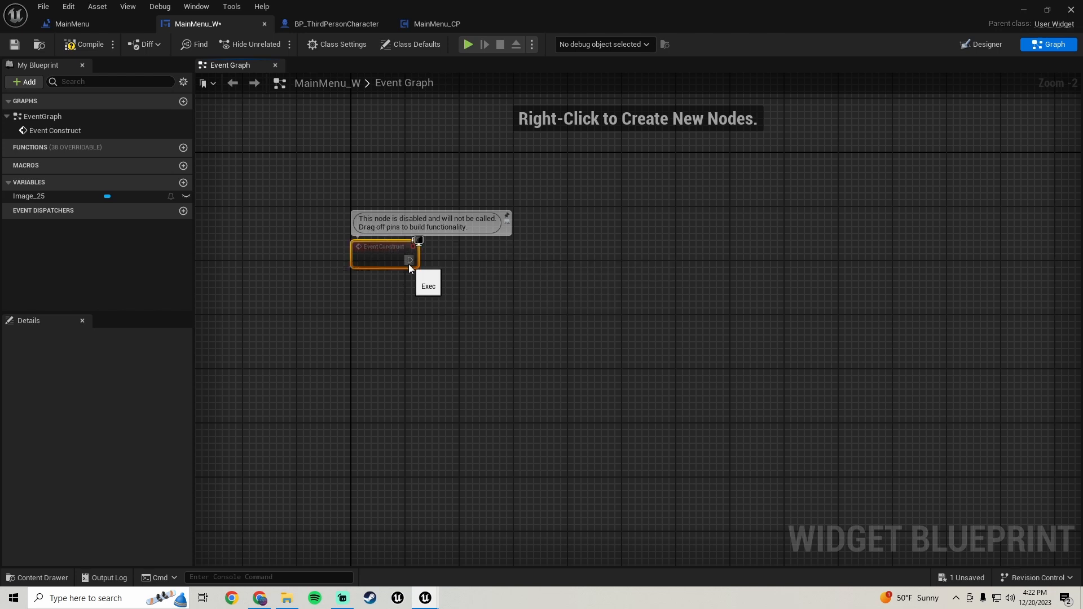
pyautogui.moveTo(410, 260); pyautogui.dragTo(505, 266)
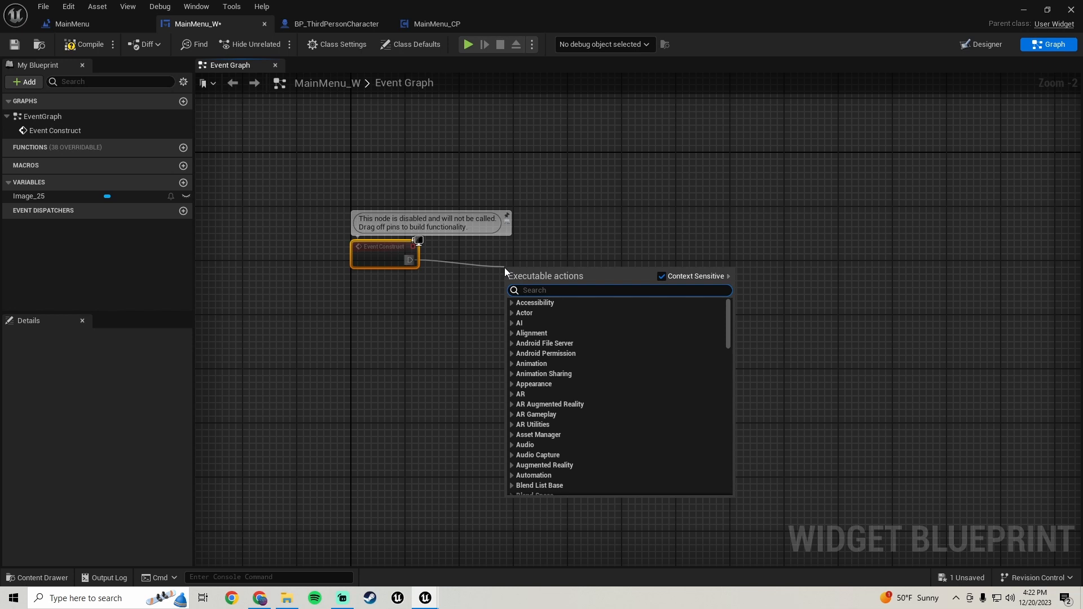
pyautogui.write('cast to htir')
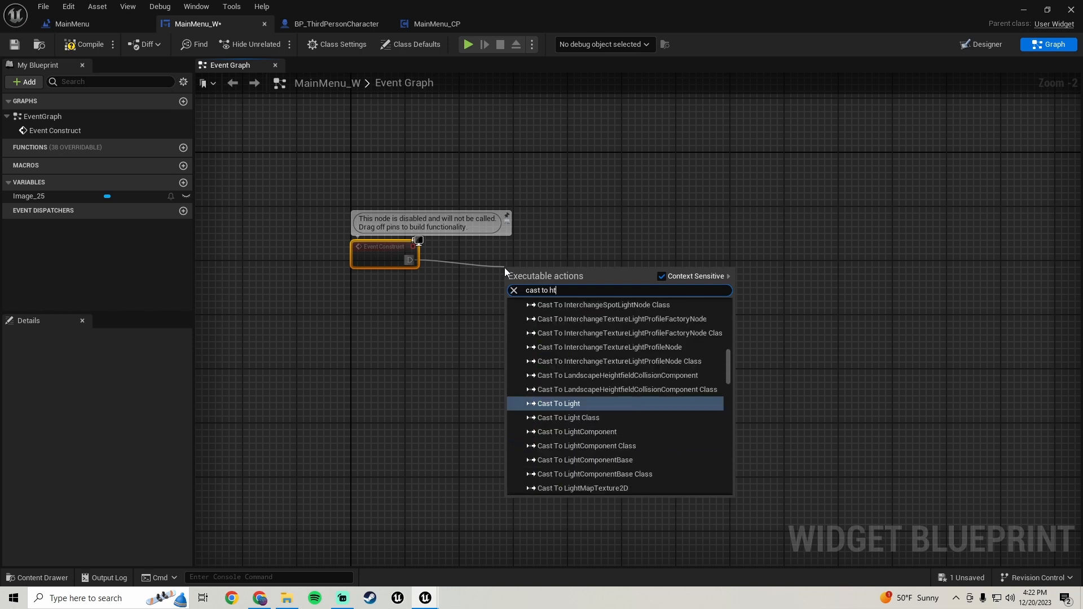
pyautogui.press('BackSpace')
pyautogui.press('BackSpace')
pyautogui.press('BackSpace')
pyautogui.press('BackSpace')
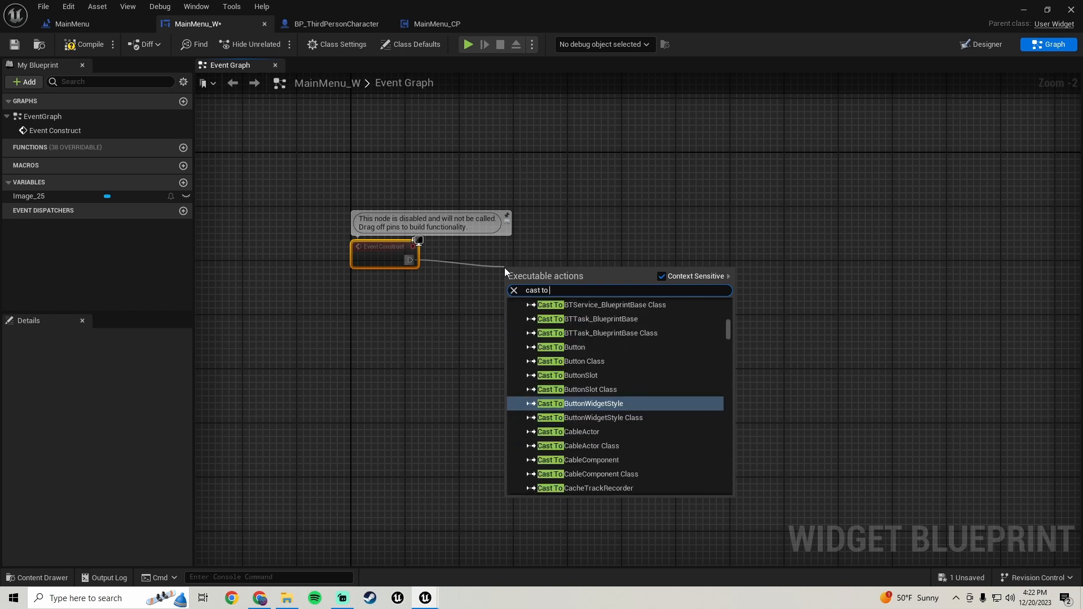
pyautogui.write('third person')
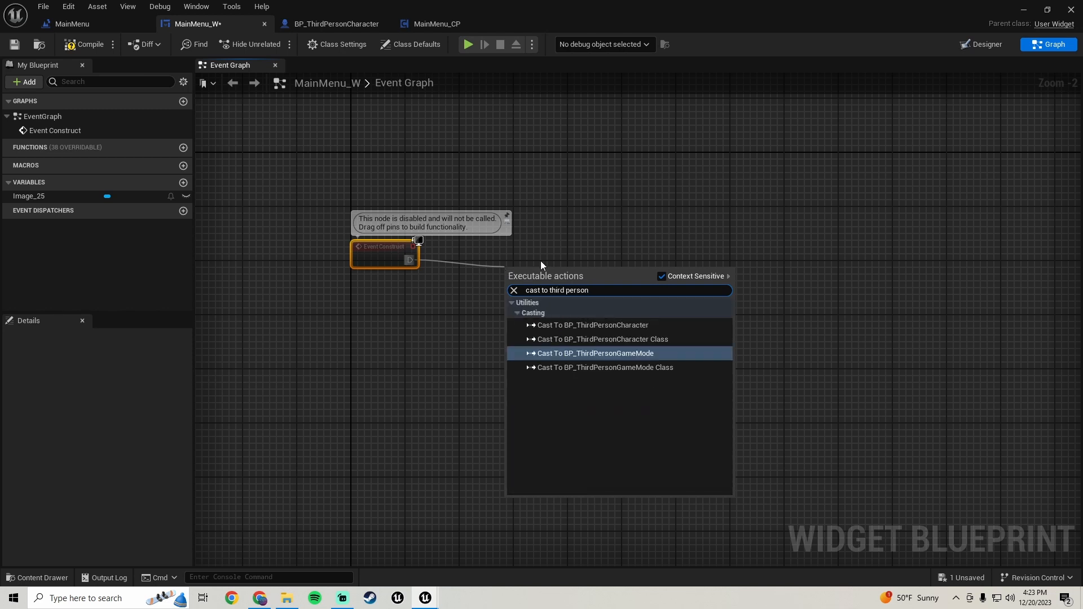
pyautogui.click(615, 325)
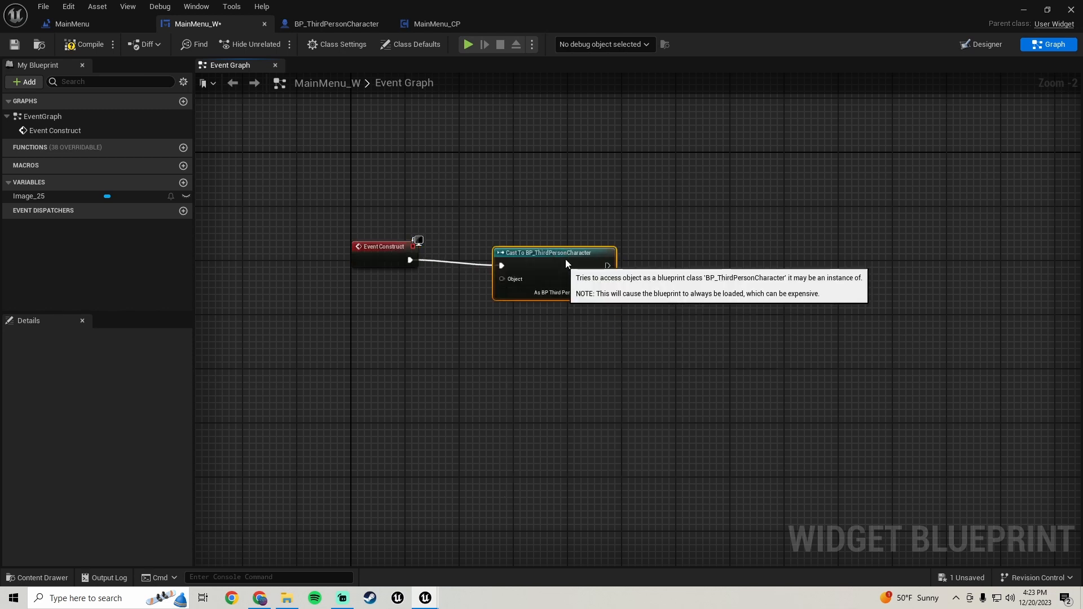
pyautogui.moveTo(592, 173); pyautogui.dragTo(331, 273)
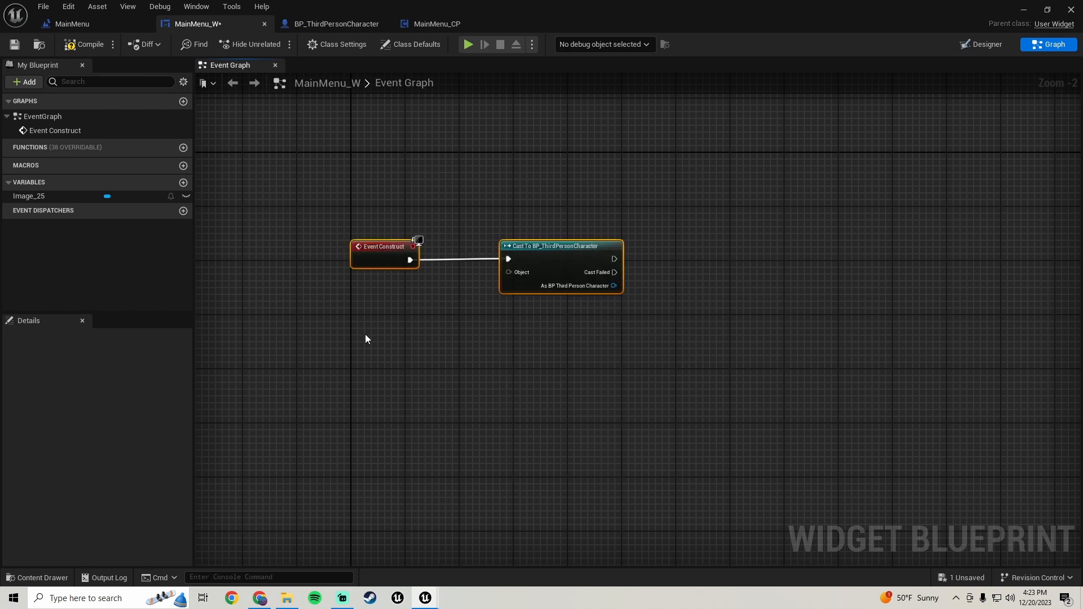
pyautogui.press('q')
# Step: Feed the cast's Object input from a Get Player Character node and place that node beneath Event Construct
pyautogui.moveTo(517, 272); pyautogui.dragTo(431, 316)
pyautogui.write('get play')
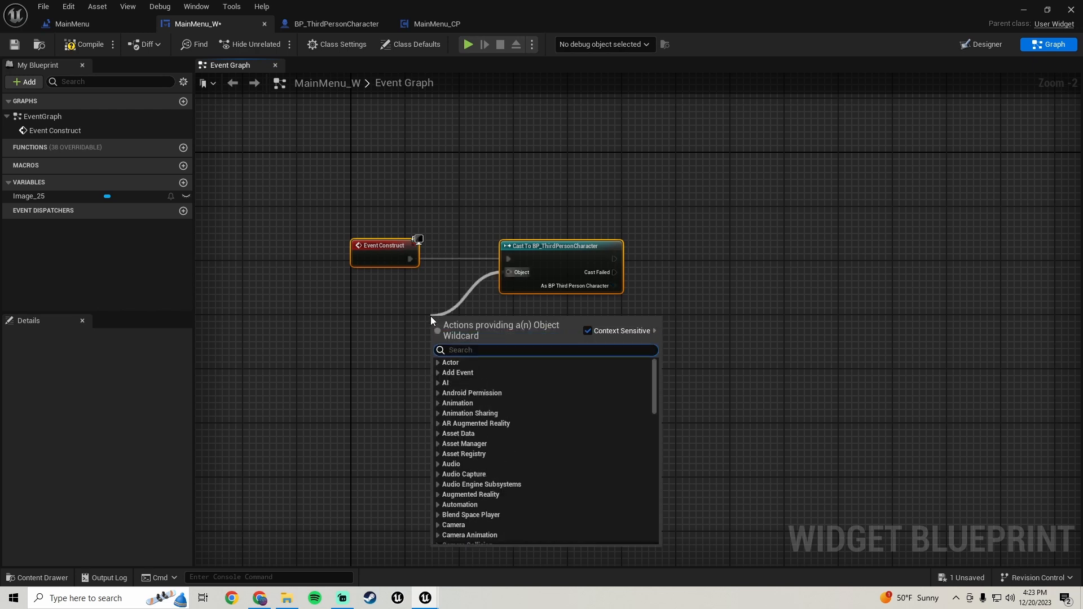
pyautogui.write('er chara')
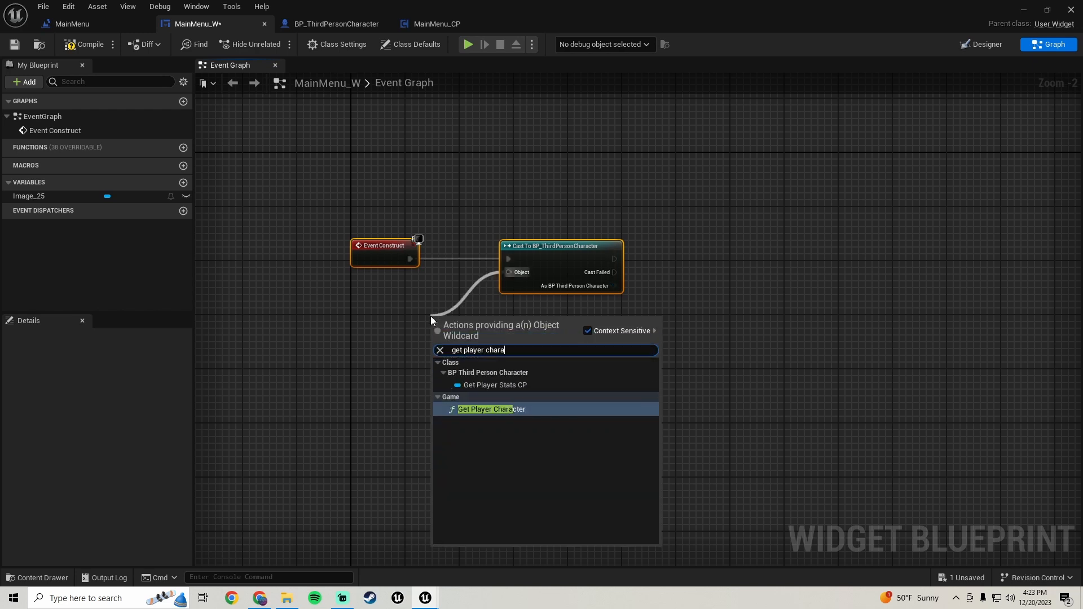
pyautogui.press('Return')
pyautogui.moveTo(476, 320); pyautogui.dragTo(405, 287)
# Step: Promote the cast's character output to a variable named PlayerRef, align its Set node with the cast, and save the widget
pyautogui.moveTo(580, 310); pyautogui.dragTo(491, 290, button='right')
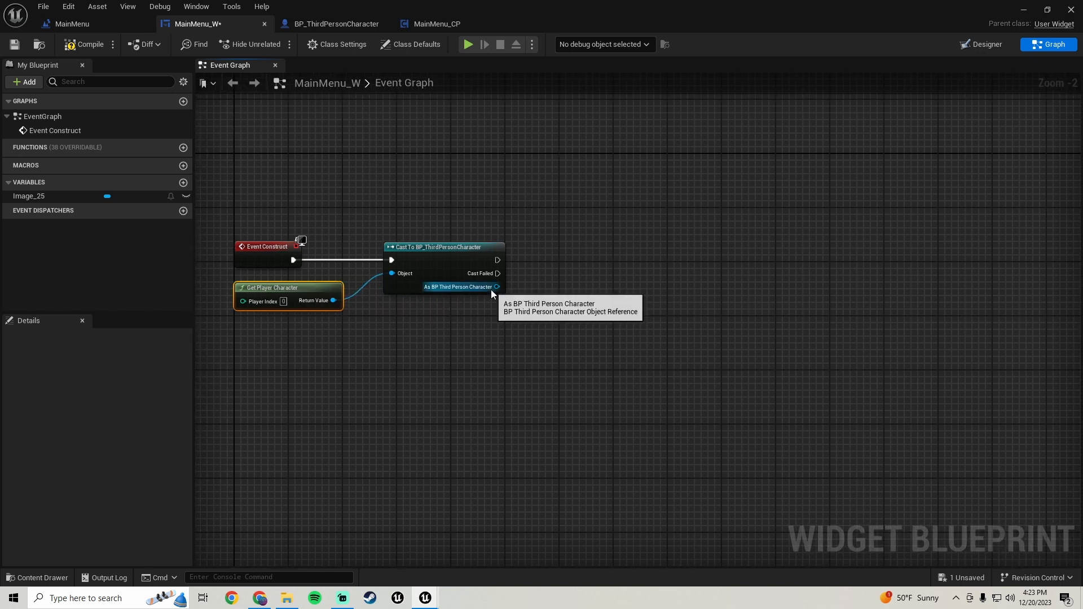
pyautogui.moveTo(495, 287); pyautogui.dragTo(637, 283)
pyautogui.click(684, 333)
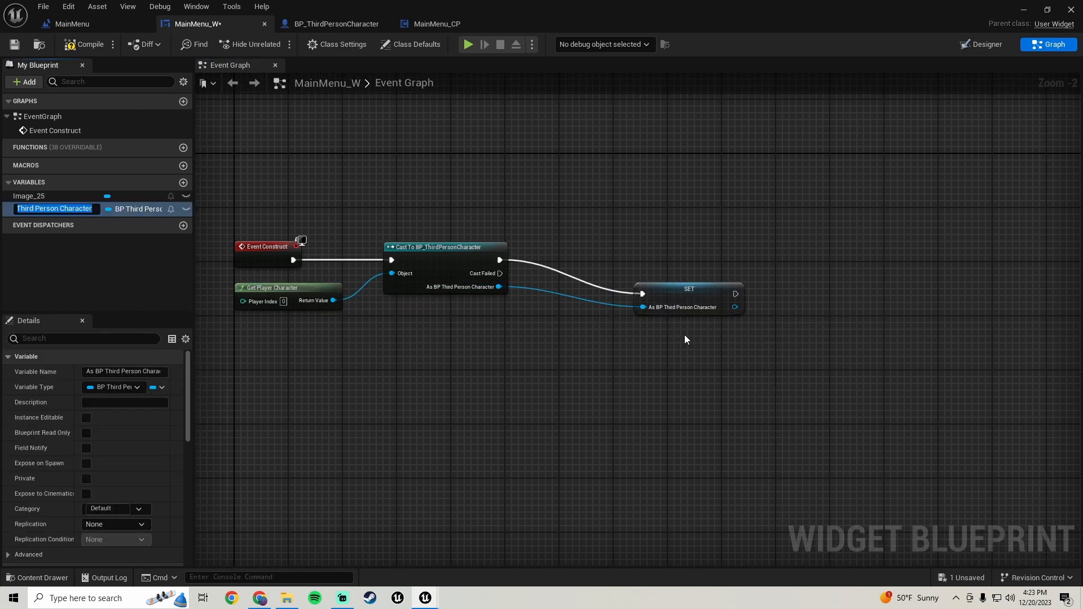
pyautogui.write('PlayerRe')
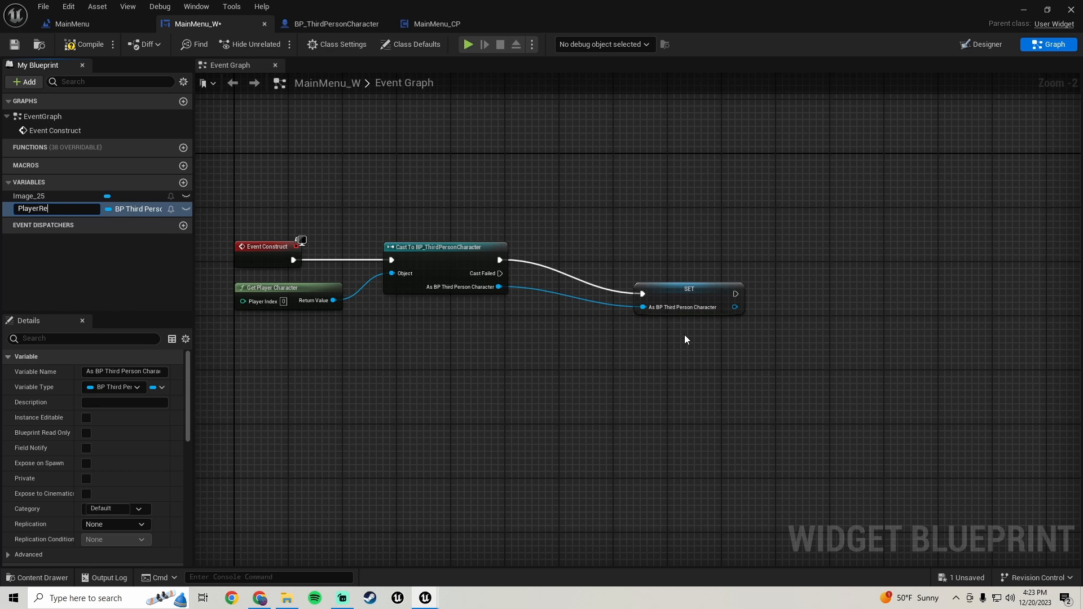
pyautogui.write('f')
pyautogui.press('Return')
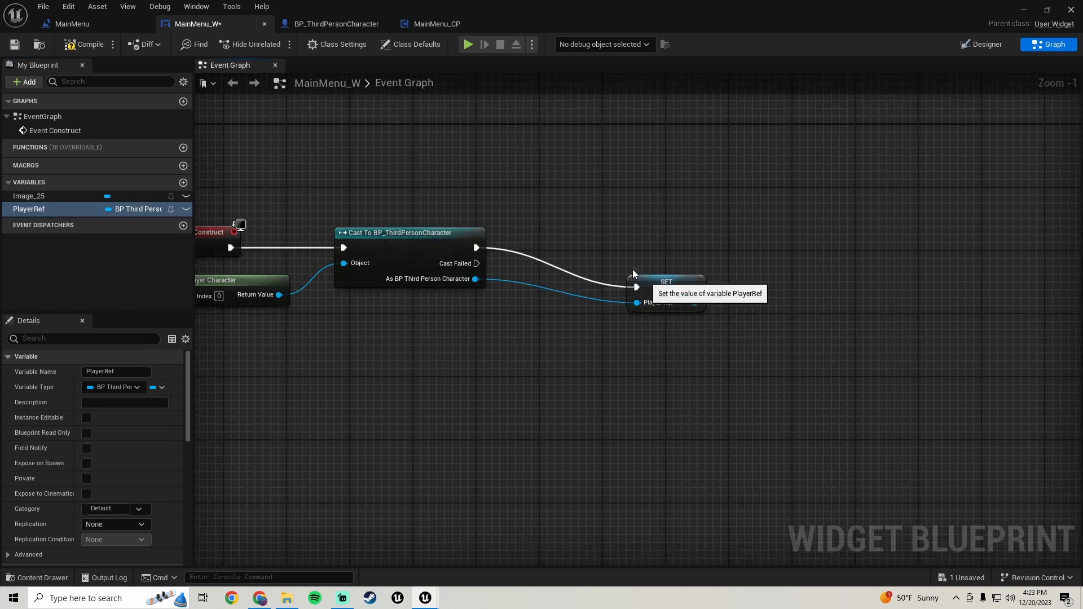
pyautogui.moveTo(635, 279); pyautogui.dragTo(604, 246)
pyautogui.scroll(-2, 564, 251)
pyautogui.moveTo(526, 256); pyautogui.dragTo(565, 296, button='right')
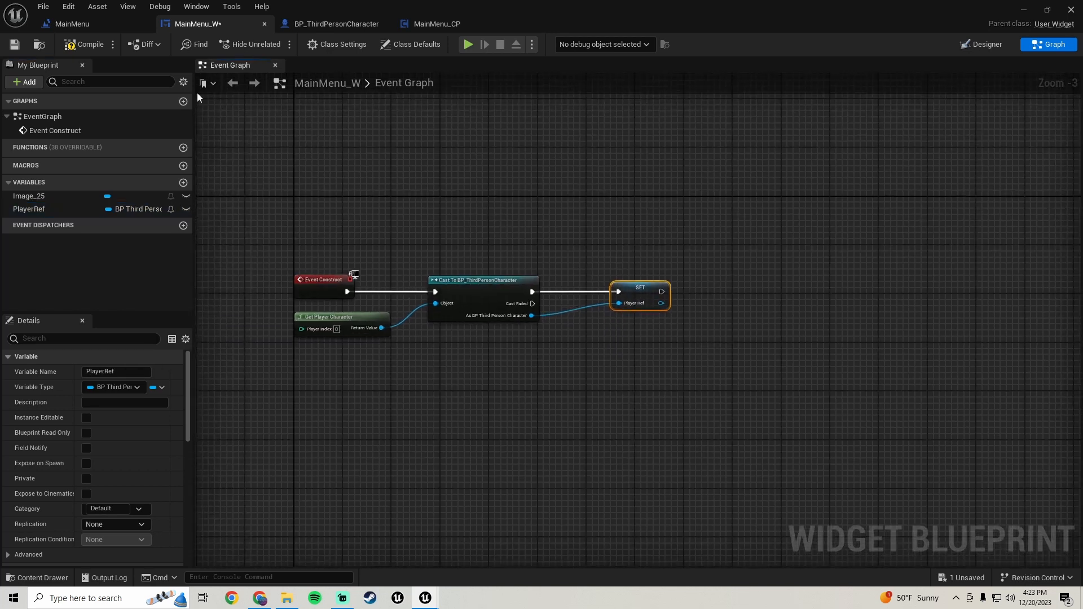
pyautogui.click(14, 44)
pyautogui.scroll(-2, 395, 220)
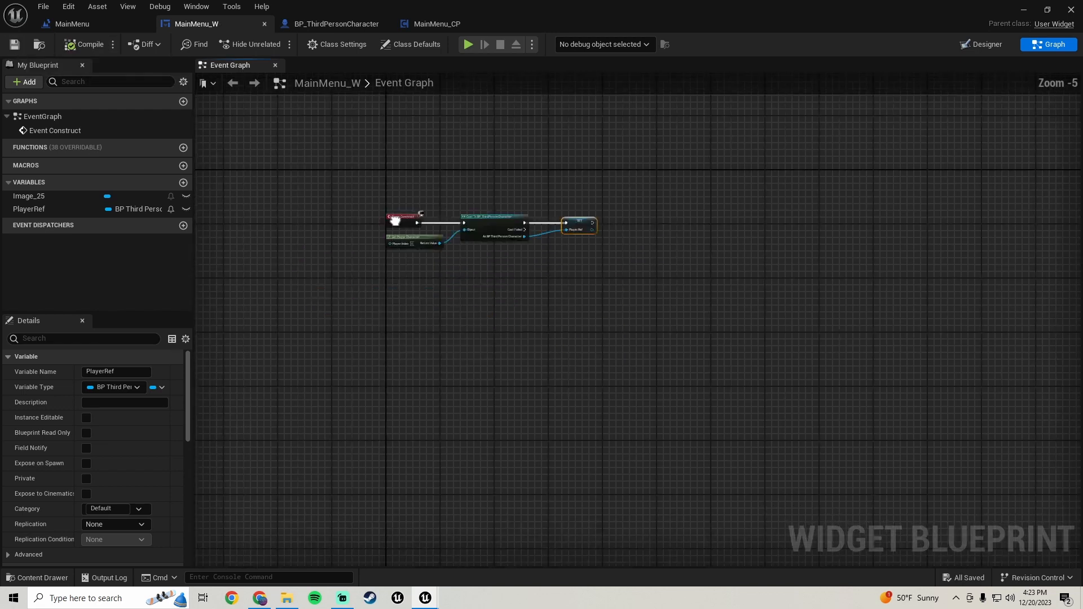
pyautogui.moveTo(395, 221); pyautogui.dragTo(375, 241, button='right')
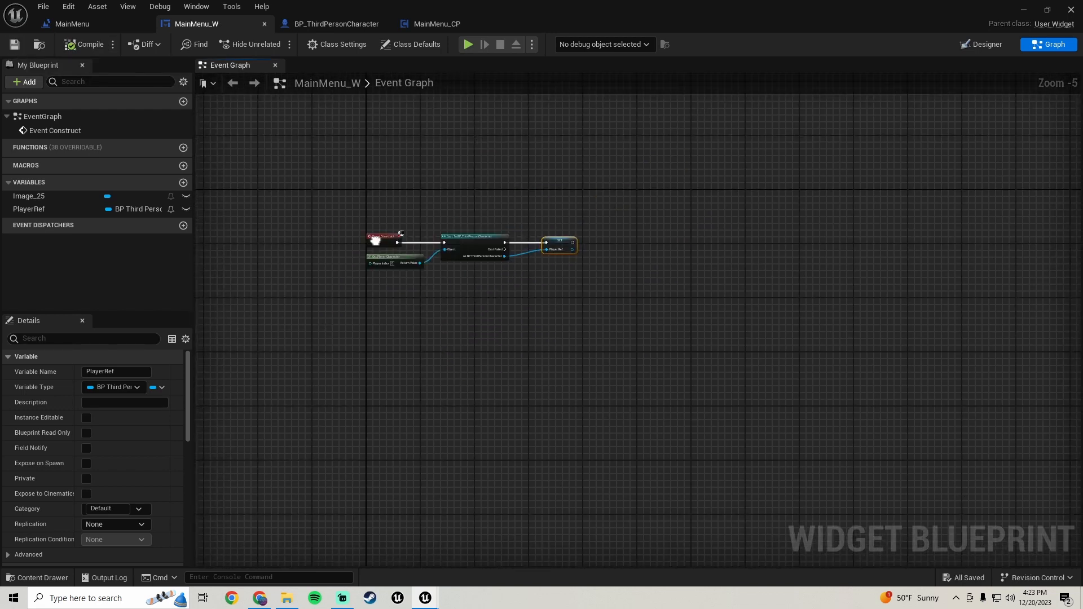
pyautogui.click(90, 25)
pyautogui.moveTo(680, 360); pyautogui.dragTo(265, 256)
pyautogui.scroll(-2, 415, 282)
pyautogui.moveTo(389, 240); pyautogui.dragTo(472, 204, button='right')
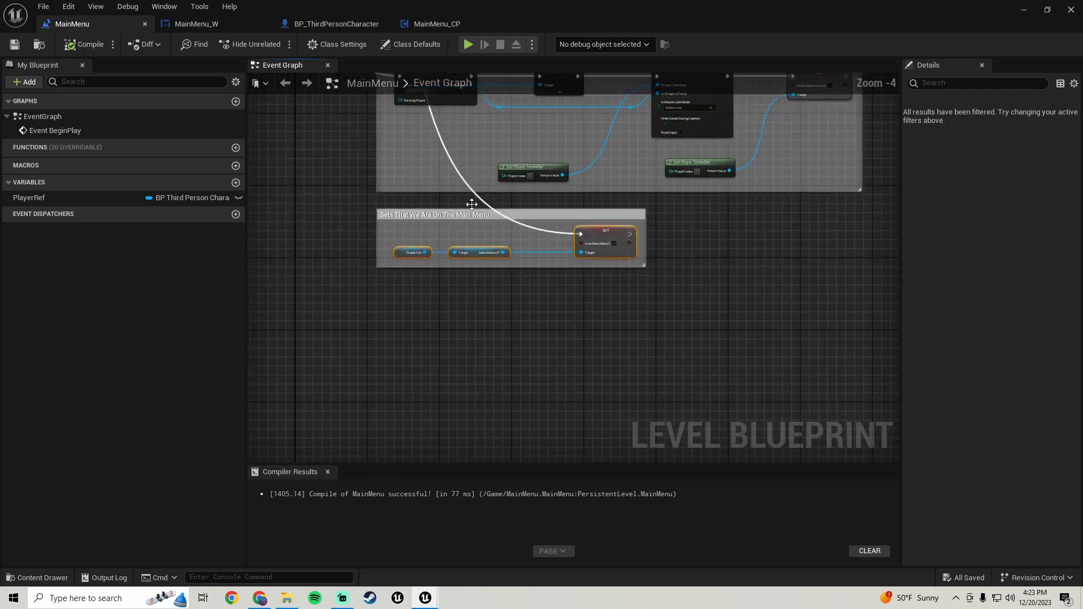
# Step: Add an Any Key input event to MainMenu_W's event graph, placed below the Event Construct chain near its starting edge
pyautogui.click(196, 26)
pyautogui.moveTo(395, 368); pyautogui.dragTo(401, 281, button='right')
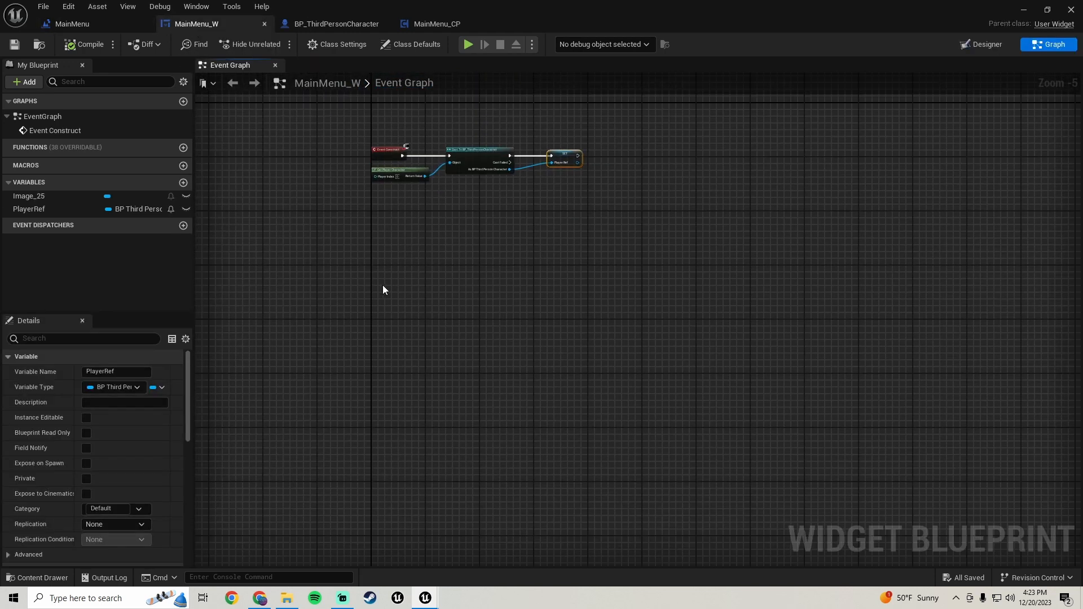
pyautogui.rightClick(385, 286)
pyautogui.write('an')
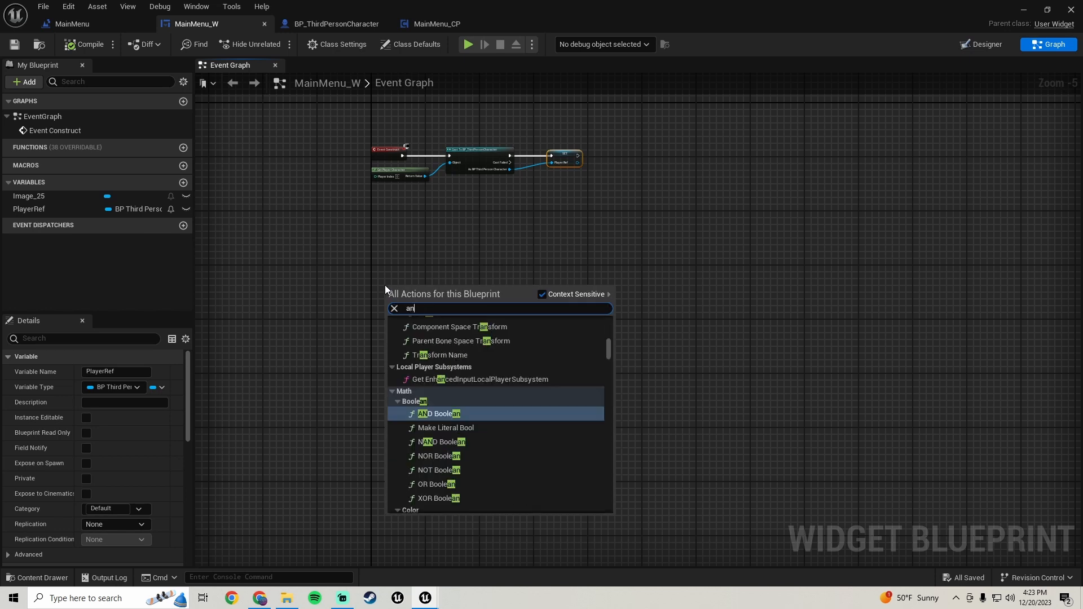
pyautogui.write('y key')
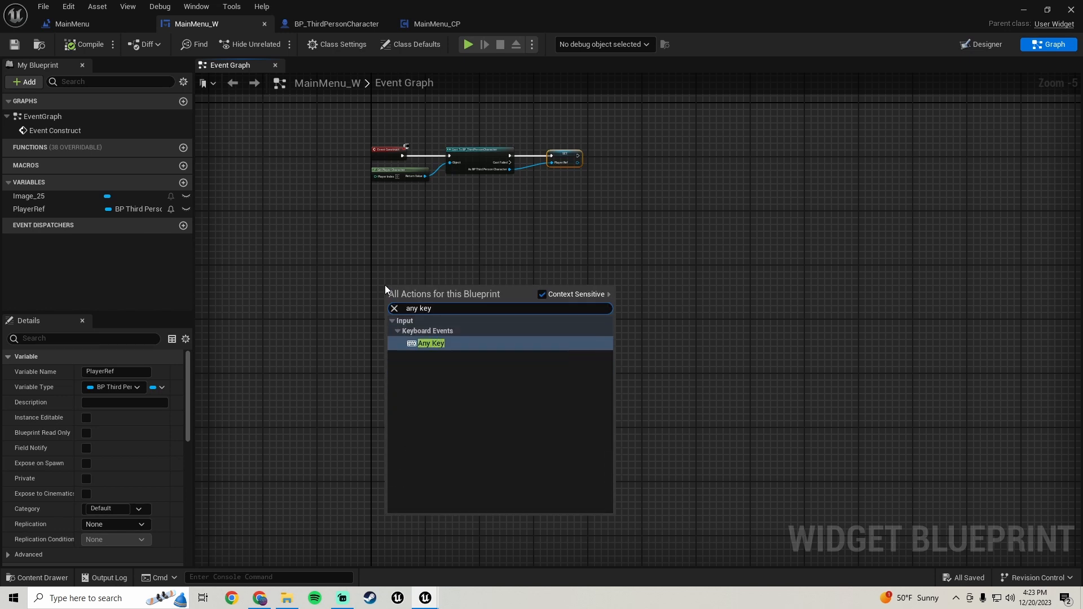
pyautogui.click(429, 344)
pyautogui.scroll(4, 407, 282)
pyautogui.moveTo(404, 273); pyautogui.dragTo(483, 277, button='right')
pyautogui.scroll(-2, 484, 257)
pyautogui.moveTo(451, 306); pyautogui.dragTo(433, 288)
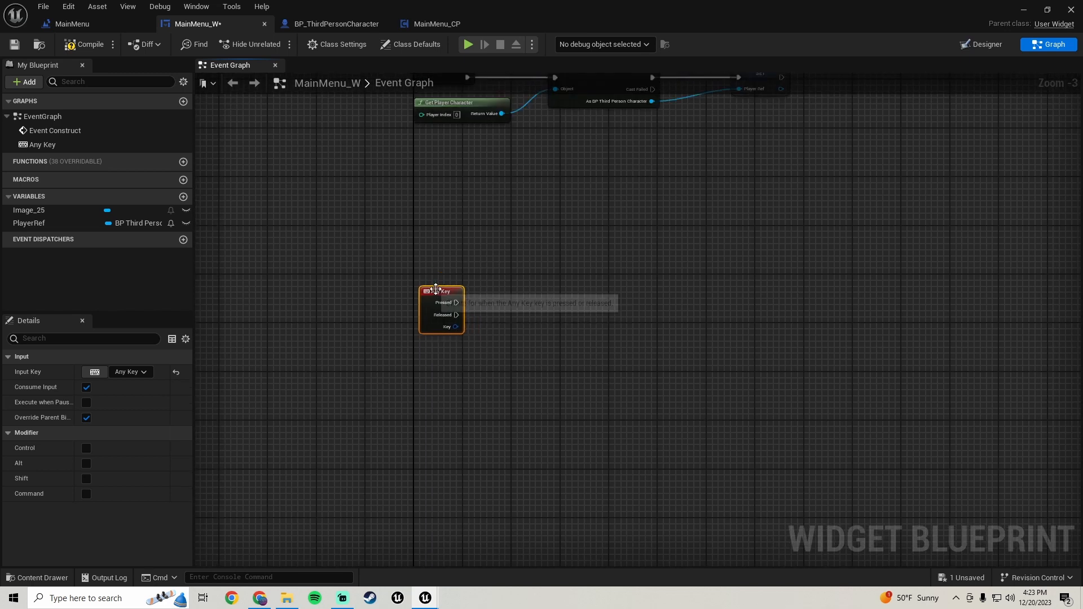
# Step: Add a Branch node beside Any Key and, beneath them, a PlayerRef getter that feeds a Get Main Menu CP node
pyautogui.click(494, 286)
pyautogui.moveTo(508, 350); pyautogui.dragTo(512, 292, button='right')
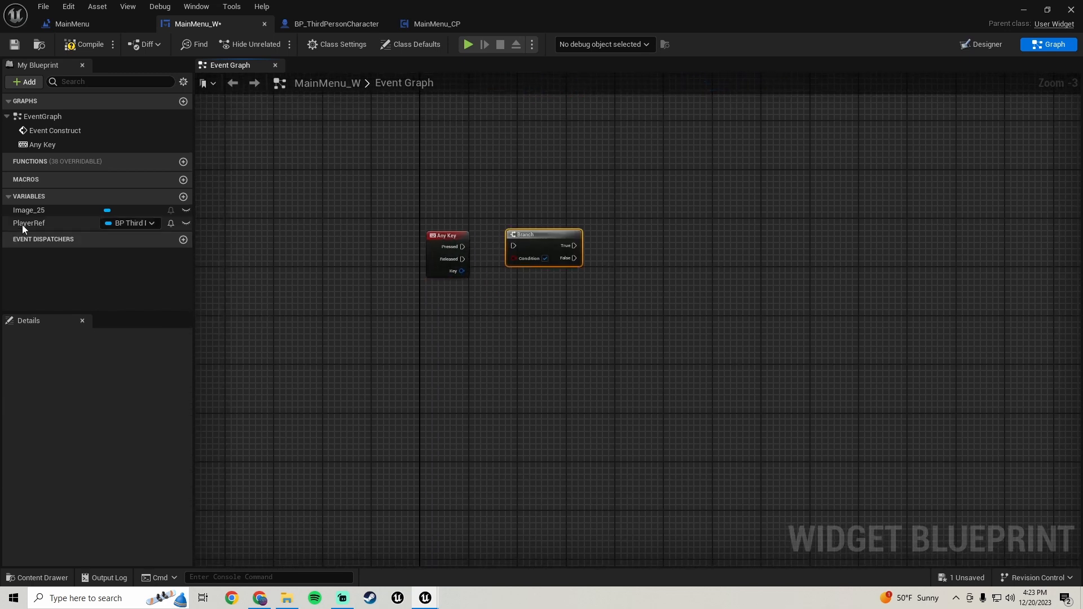
pyautogui.moveTo(23, 223); pyautogui.dragTo(431, 334)
pyautogui.click(425, 360)
pyautogui.scroll(1, 423, 358)
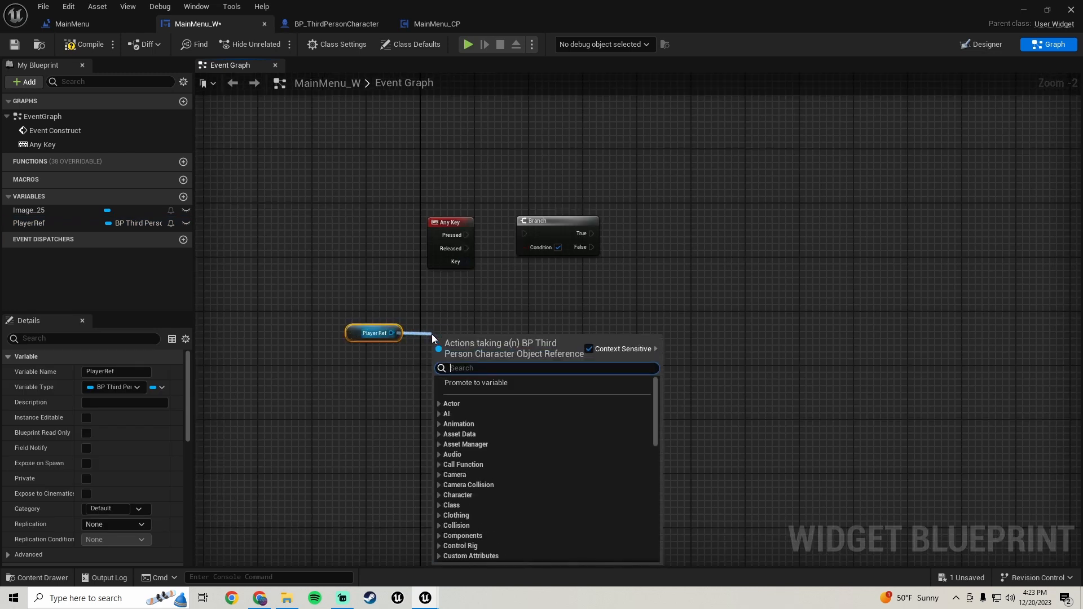
pyautogui.write('main men')
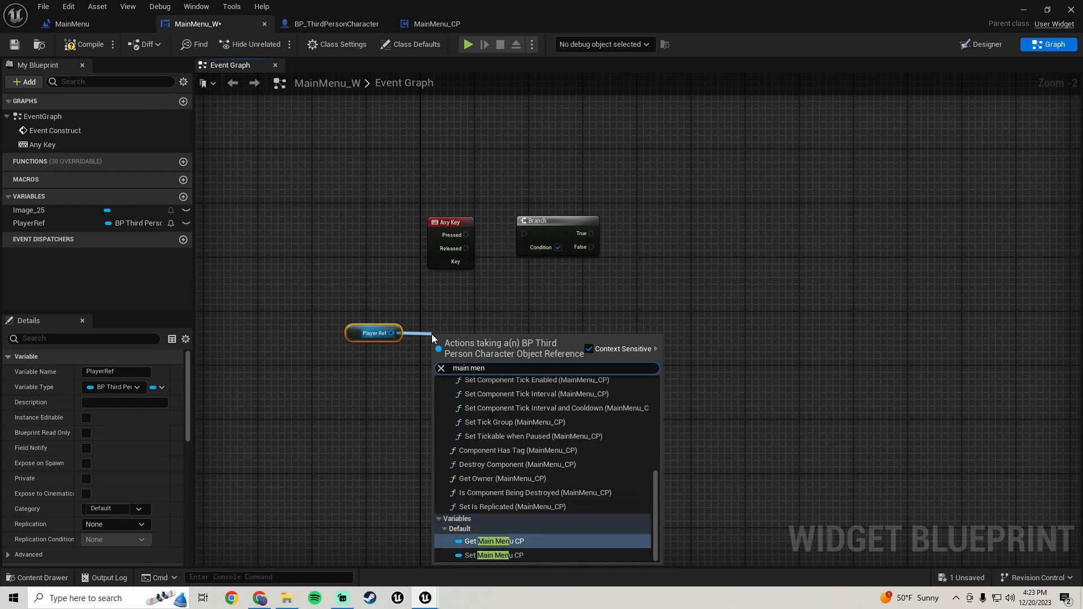
pyautogui.click(499, 543)
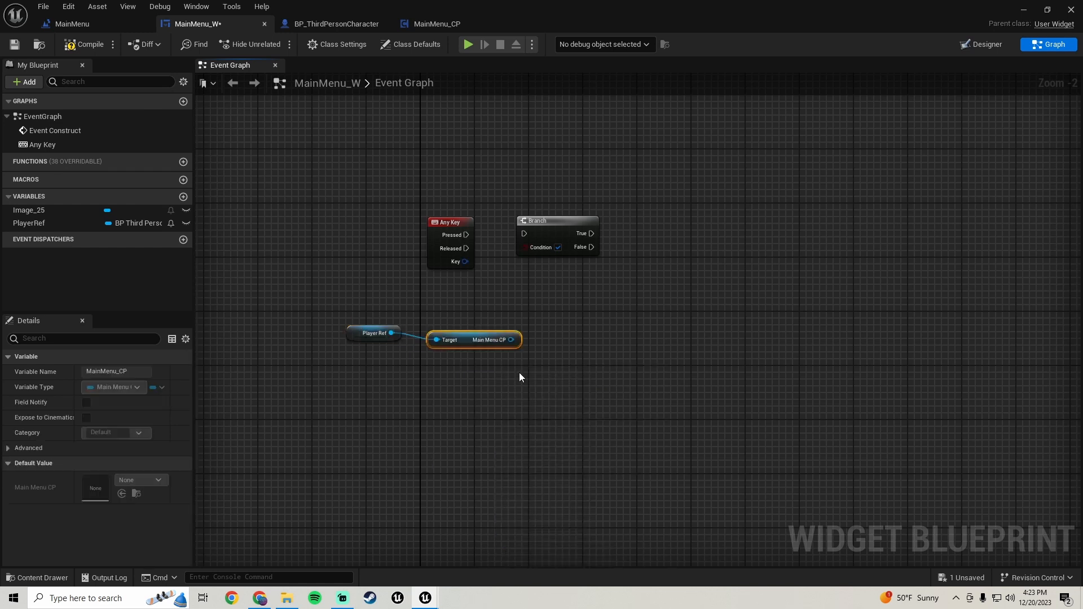
# Step: Straighten the Player Ref and Main Menu CP nodes and get the Is on Main Menu? variable from Main Menu CP
pyautogui.keyDown('shift'); pyautogui.click(383, 333); pyautogui.keyUp('shift')
pyautogui.press('q')
pyautogui.moveTo(451, 345); pyautogui.dragTo(474, 345)
pyautogui.write('is on')
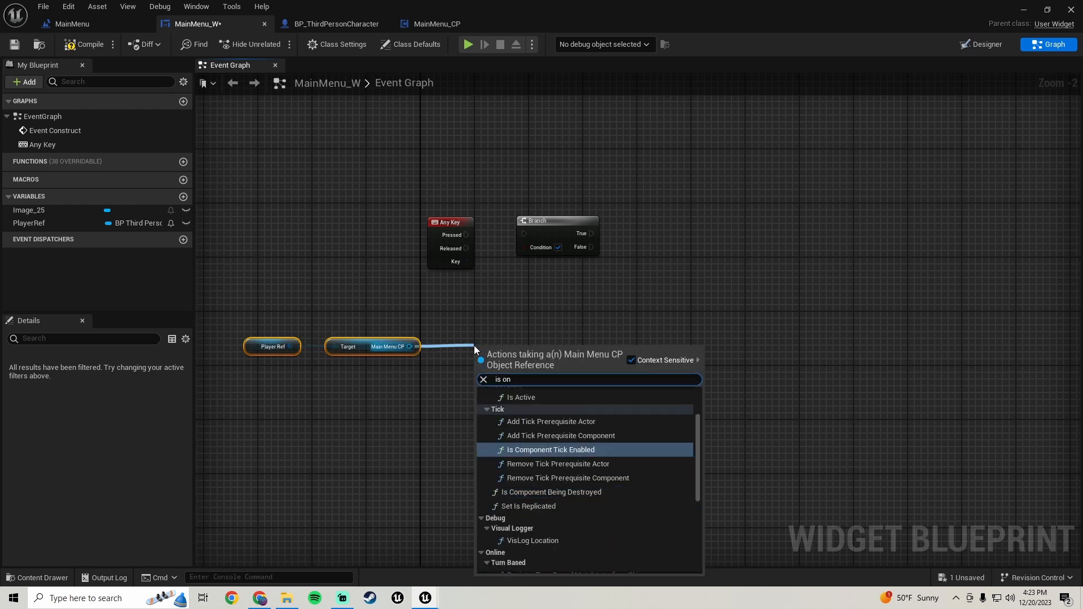
pyautogui.write(' main')
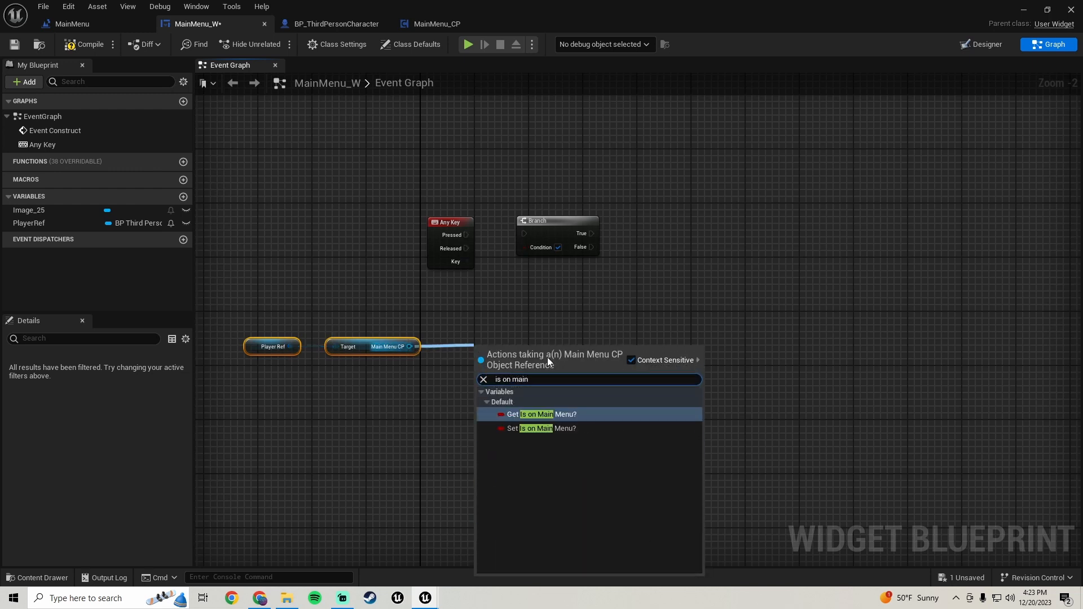
pyautogui.click(539, 414)
# Step: Connect Is on Main Menu? and Any Key's Pressed output to the Branch, and straighten the connected nodes
pyautogui.moveTo(558, 353); pyautogui.dragTo(465, 236)
pyautogui.moveTo(553, 223); pyautogui.dragTo(590, 224)
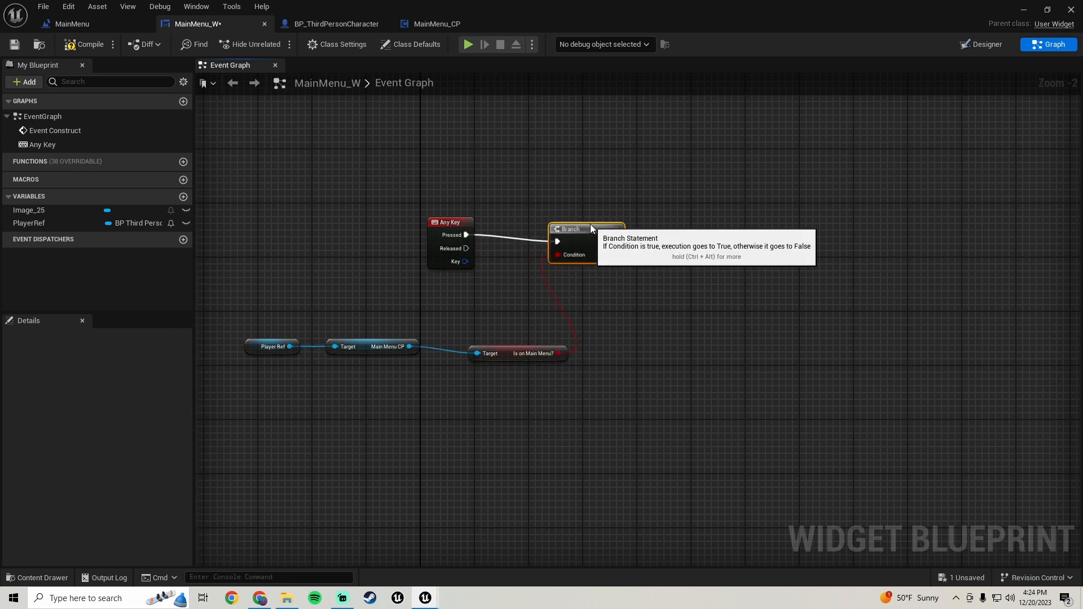
pyautogui.moveTo(522, 324); pyautogui.dragTo(282, 373)
pyautogui.press('q')
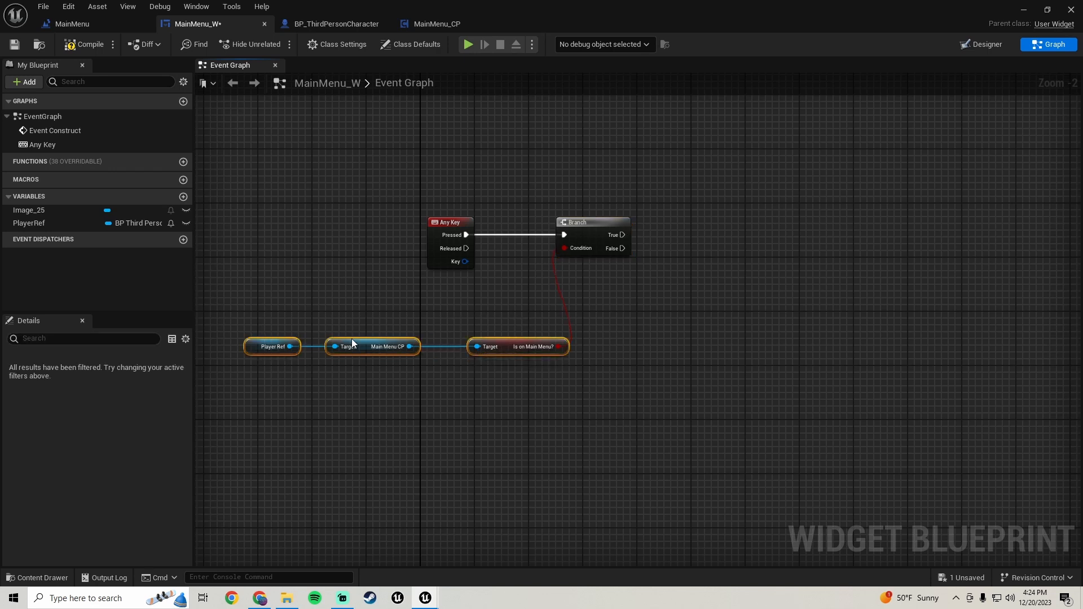
pyautogui.moveTo(433, 306); pyautogui.dragTo(413, 318, button='right')
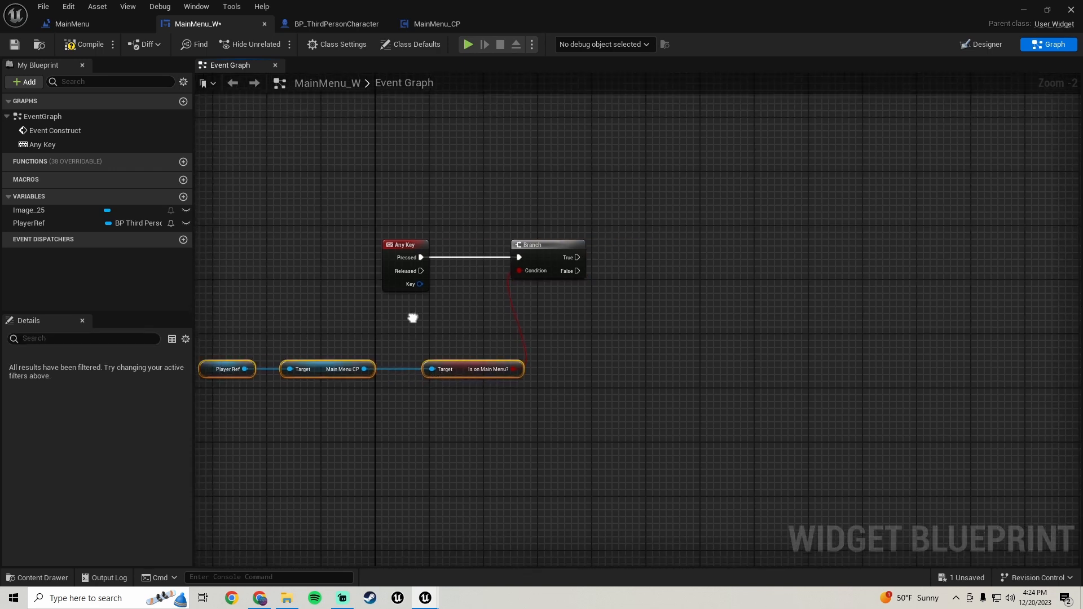
pyautogui.moveTo(548, 214); pyautogui.dragTo(574, 309)
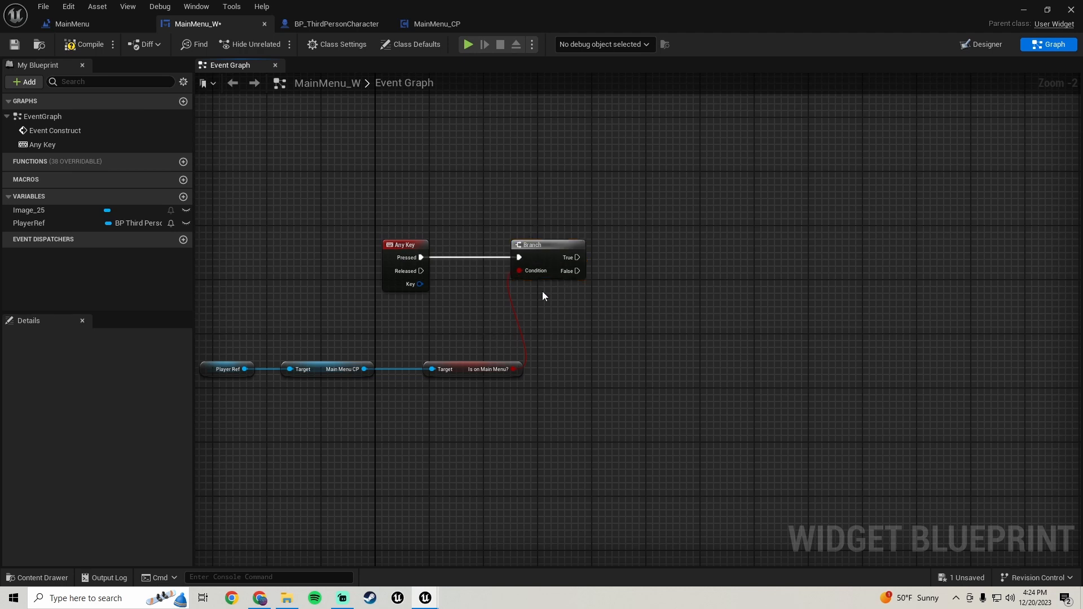
pyautogui.moveTo(393, 199); pyautogui.dragTo(355, 221)
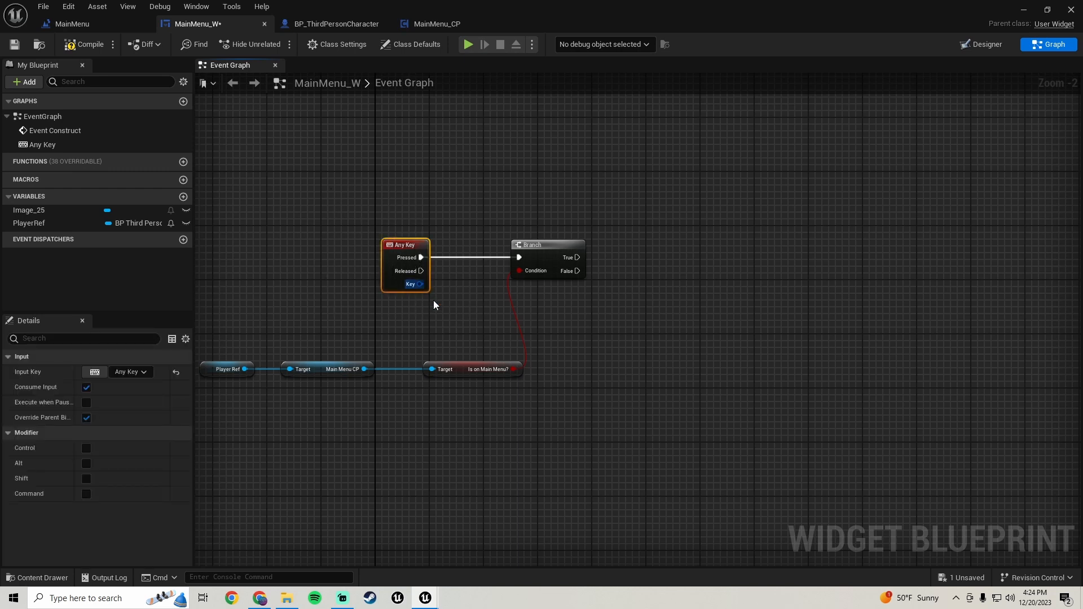
pyautogui.scroll(-1, 404, 284)
pyautogui.moveTo(404, 285); pyautogui.dragTo(382, 295, button='right')
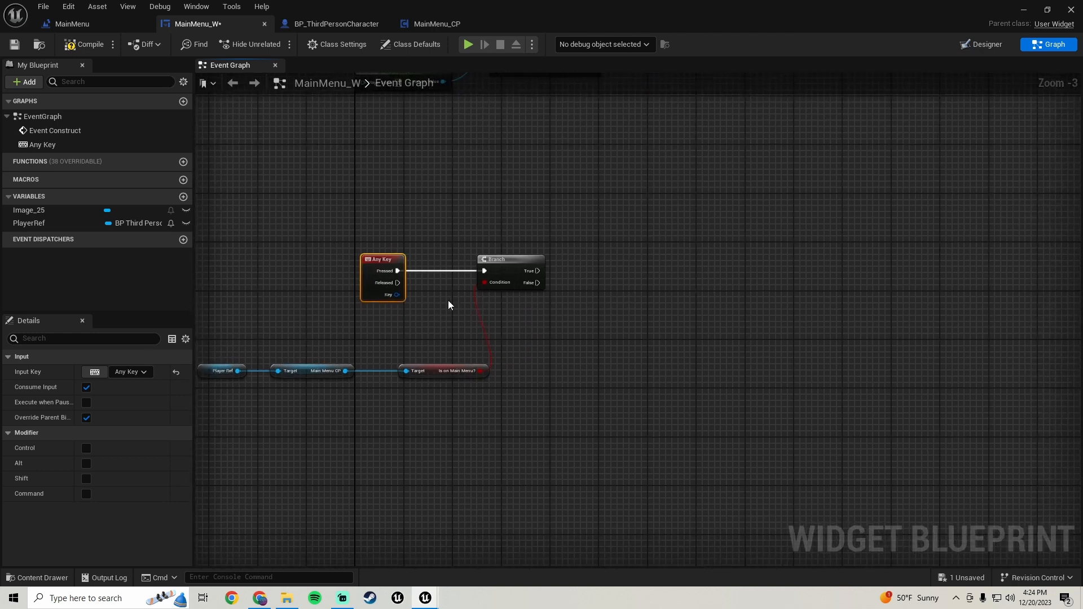
pyautogui.scroll(2, 448, 300)
pyautogui.moveTo(423, 378); pyautogui.dragTo(491, 312, button='right')
pyautogui.click(497, 298)
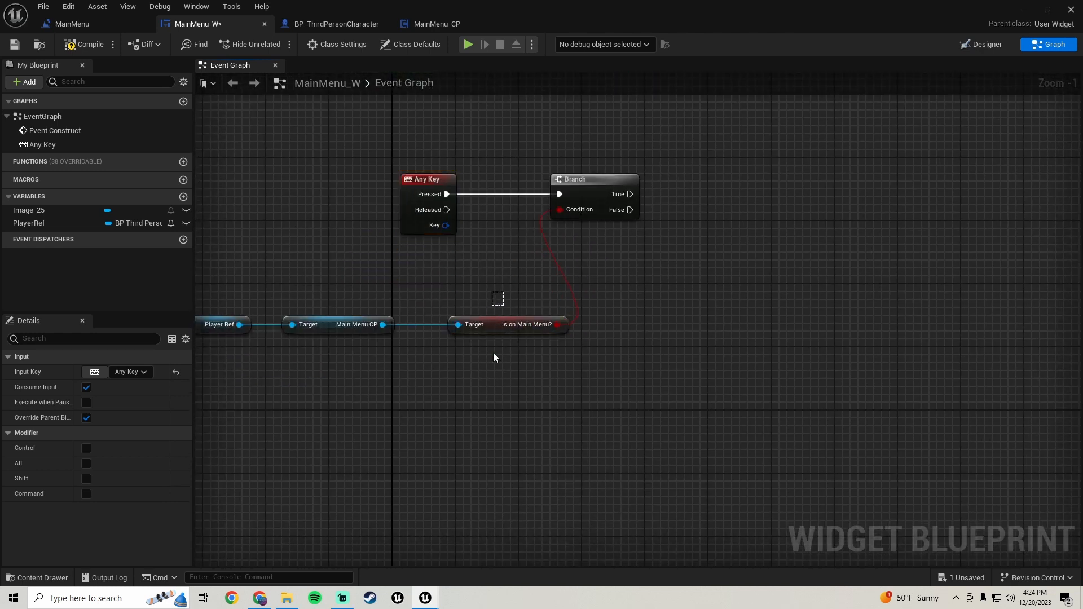
pyautogui.moveTo(506, 347); pyautogui.dragTo(506, 337)
pyautogui.moveTo(384, 365); pyautogui.dragTo(346, 380, button='right')
pyautogui.moveTo(685, 287); pyautogui.dragTo(555, 321, button='right')
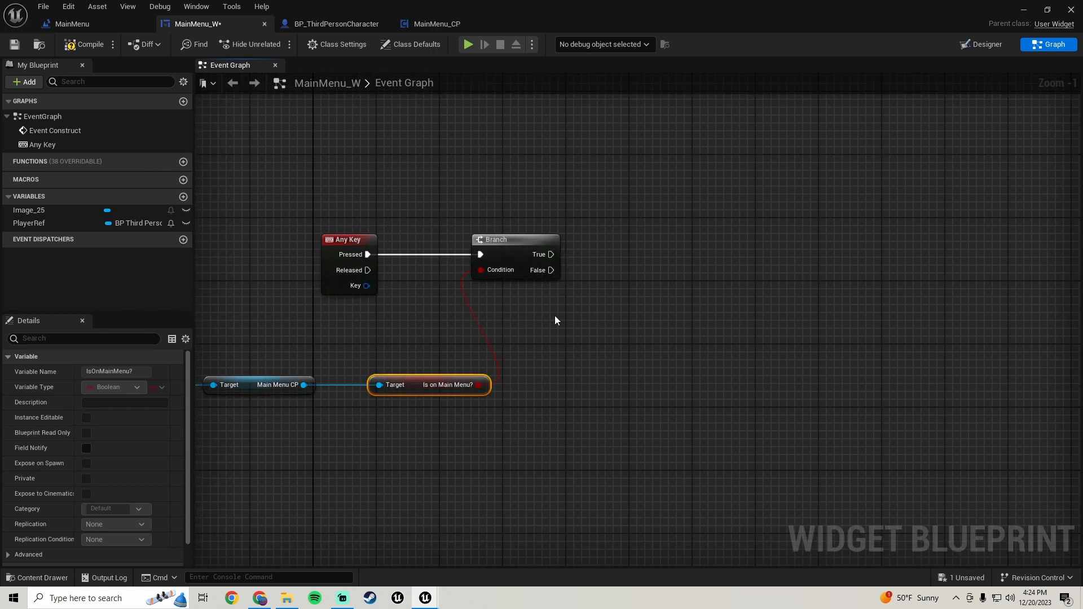
pyautogui.moveTo(505, 195); pyautogui.dragTo(524, 224)
pyautogui.moveTo(524, 224); pyautogui.dragTo(415, 227, button='right')
pyautogui.moveTo(438, 255); pyautogui.dragTo(578, 248)
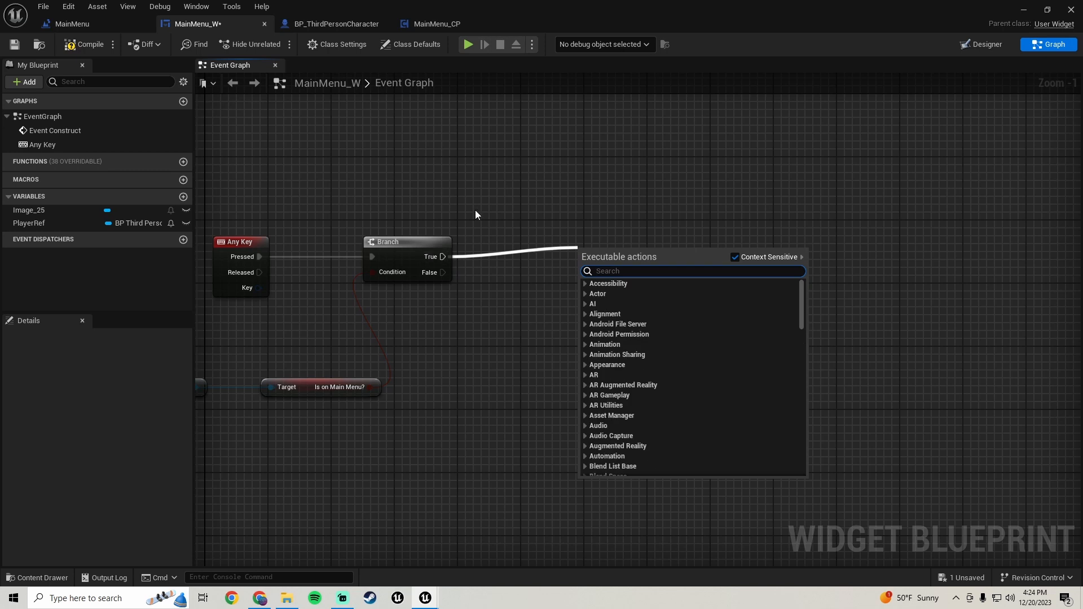
# Step: Move the Player Ref, Main Menu CP and Is on Main Menu? nodes together to sit closer beneath Any Key
pyautogui.moveTo(364, 210); pyautogui.dragTo(588, 214, button='right')
pyautogui.moveTo(251, 369); pyautogui.dragTo(248, 367)
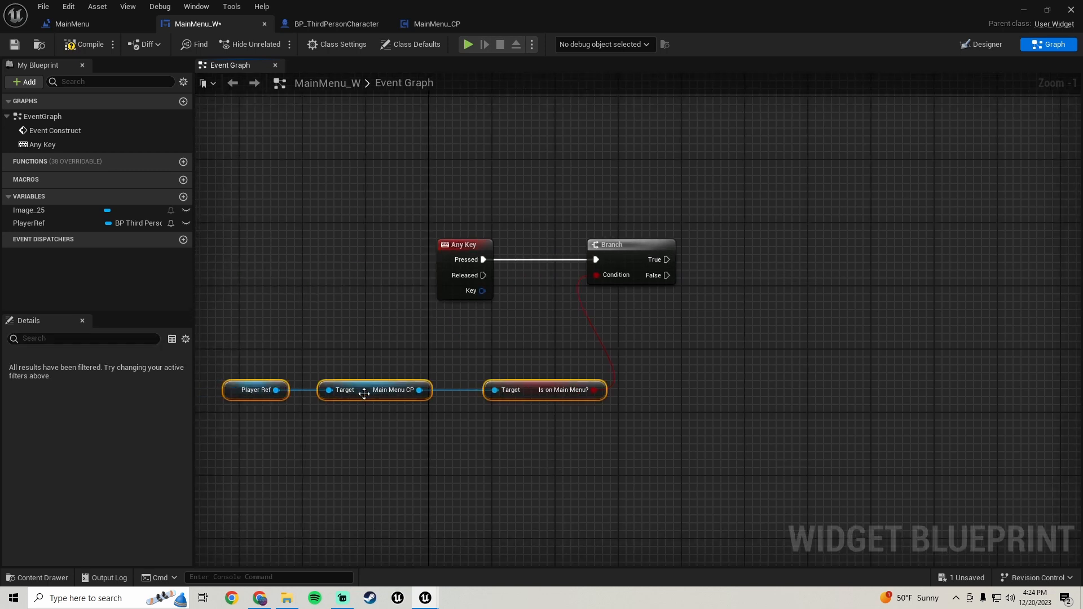
pyautogui.moveTo(368, 388); pyautogui.dragTo(309, 338)
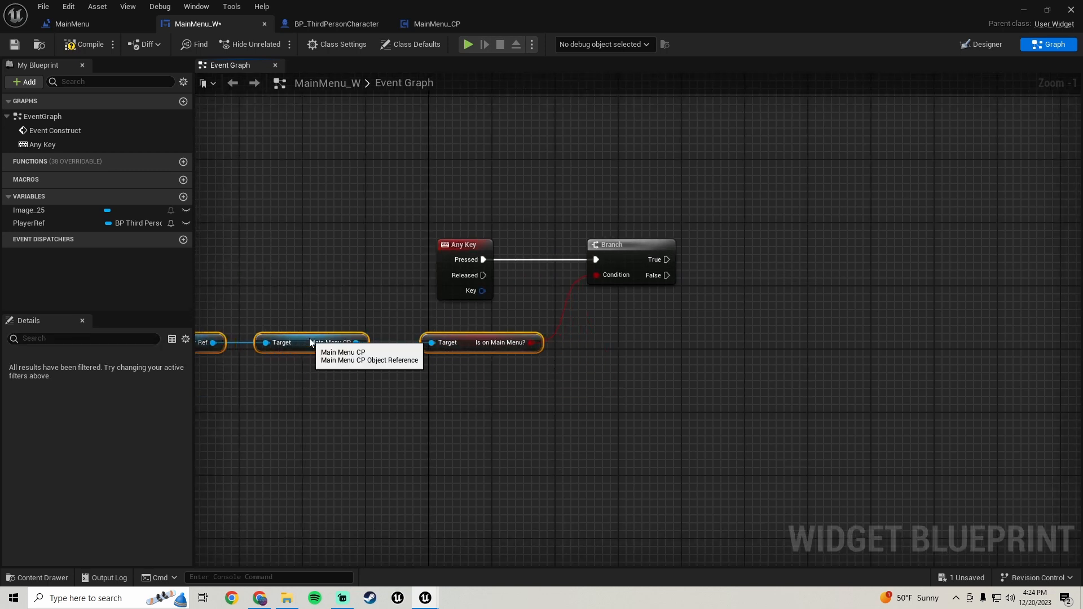
# Step: Add a Do Once node run from the Branch's True output, align it with the Branch, and save the widget
pyautogui.scroll(-1, 514, 311)
pyautogui.moveTo(547, 317); pyautogui.dragTo(309, 321, button='right')
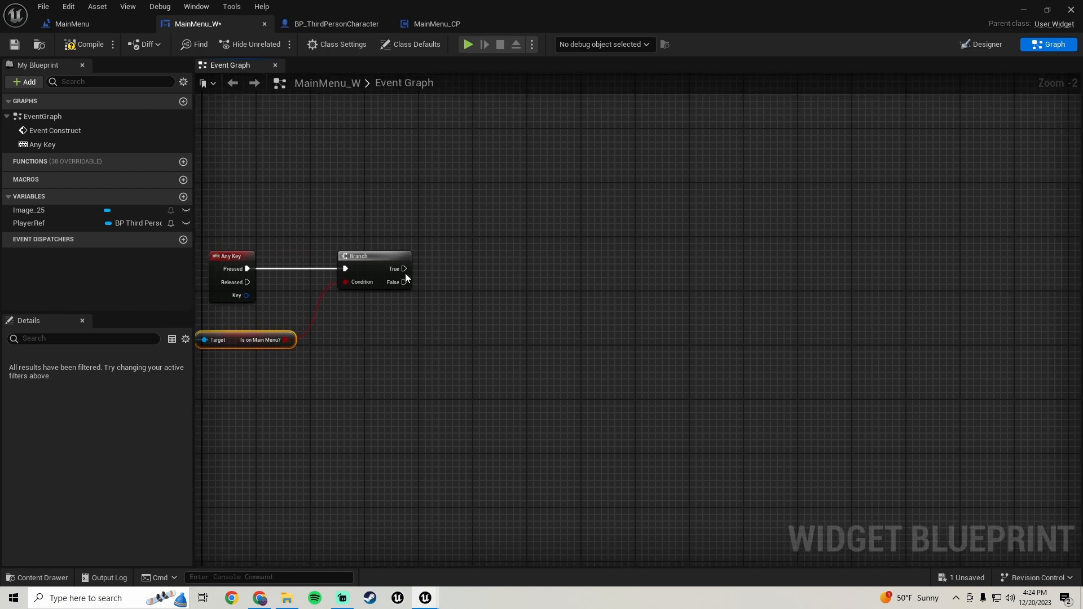
pyautogui.click(488, 260)
pyautogui.scroll(1, 467, 273)
pyautogui.moveTo(500, 283); pyautogui.dragTo(398, 269)
pyautogui.moveTo(540, 267); pyautogui.dragTo(528, 255)
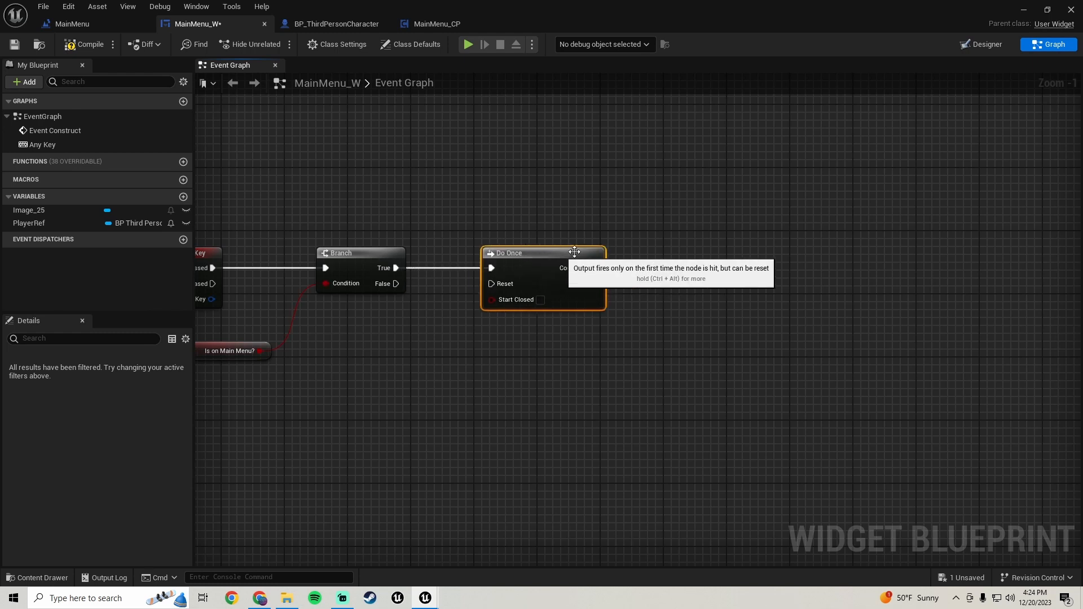
pyautogui.scroll(-1, 522, 251)
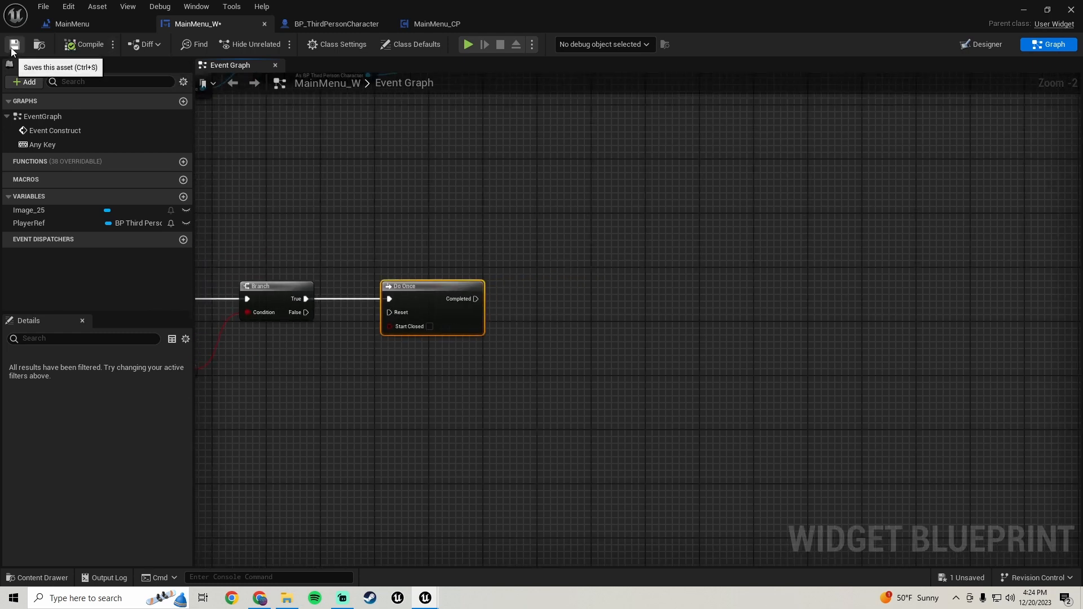
pyautogui.click(14, 44)
pyautogui.moveTo(326, 374); pyautogui.dragTo(440, 337, button='right')
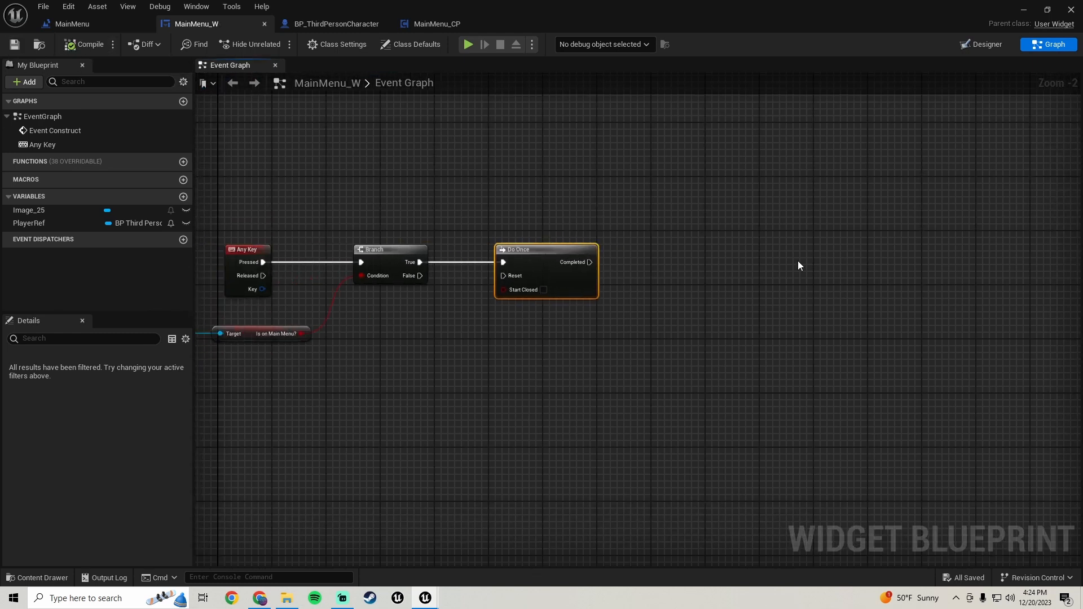
# Step: Rename the "Press Any Key" text block in the widget design to PressAnyKeyText, expose it as a variable, and save
pyautogui.click(984, 41)
pyautogui.moveTo(426, 350); pyautogui.dragTo(429, 325, button='right')
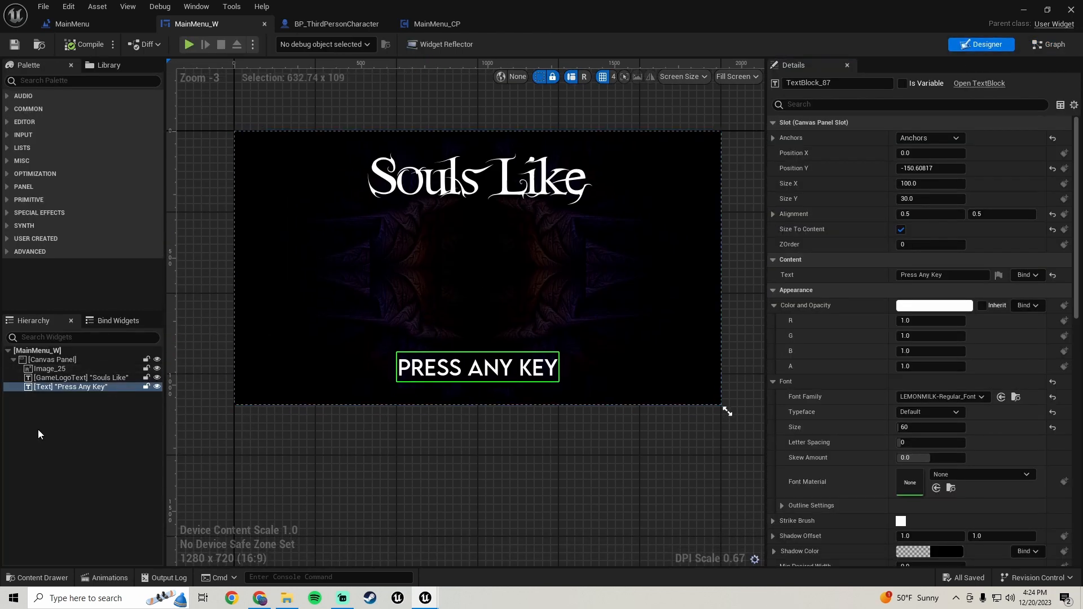
pyautogui.click(83, 389)
pyautogui.click(843, 82)
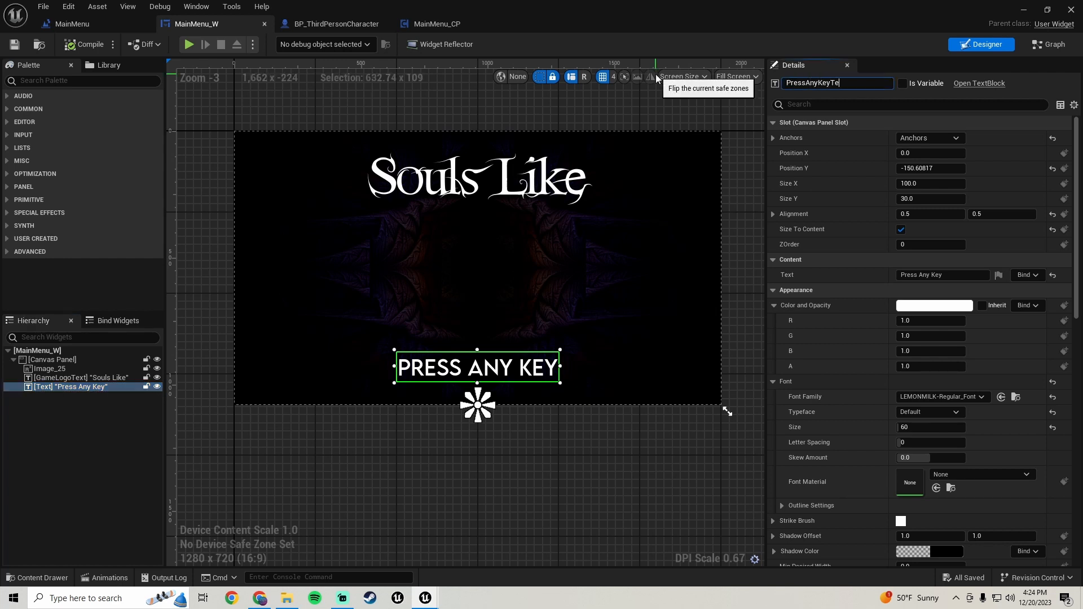
pyautogui.press('Return')
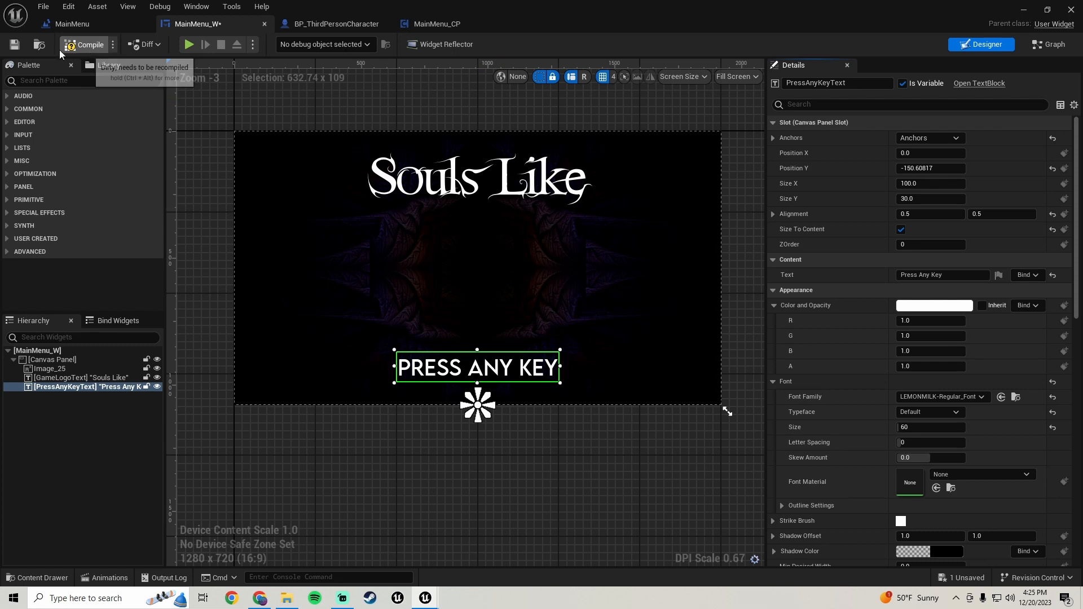
pyautogui.click(13, 45)
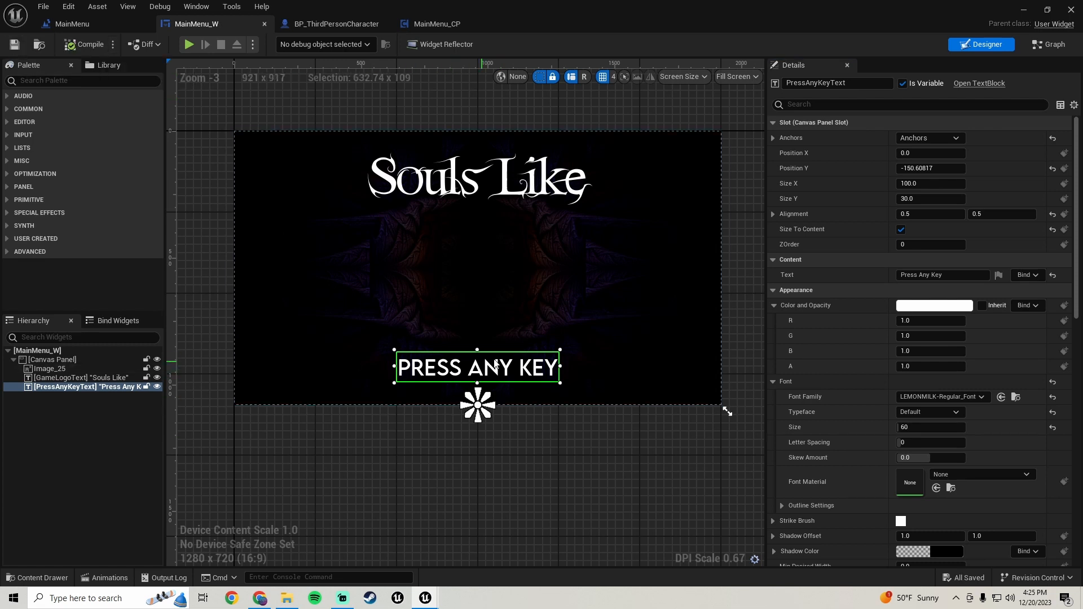
# Step: Place a getter for the PressAnyKeyText variable in the event graph below the Do Once node
pyautogui.click(1050, 46)
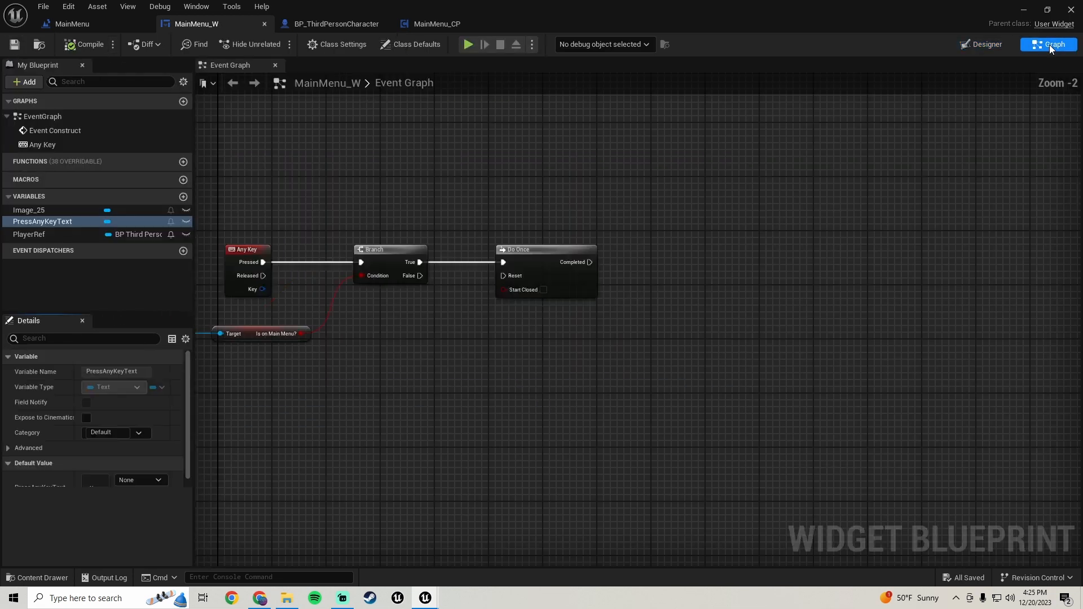
pyautogui.moveTo(517, 330); pyautogui.dragTo(738, 270, button='right')
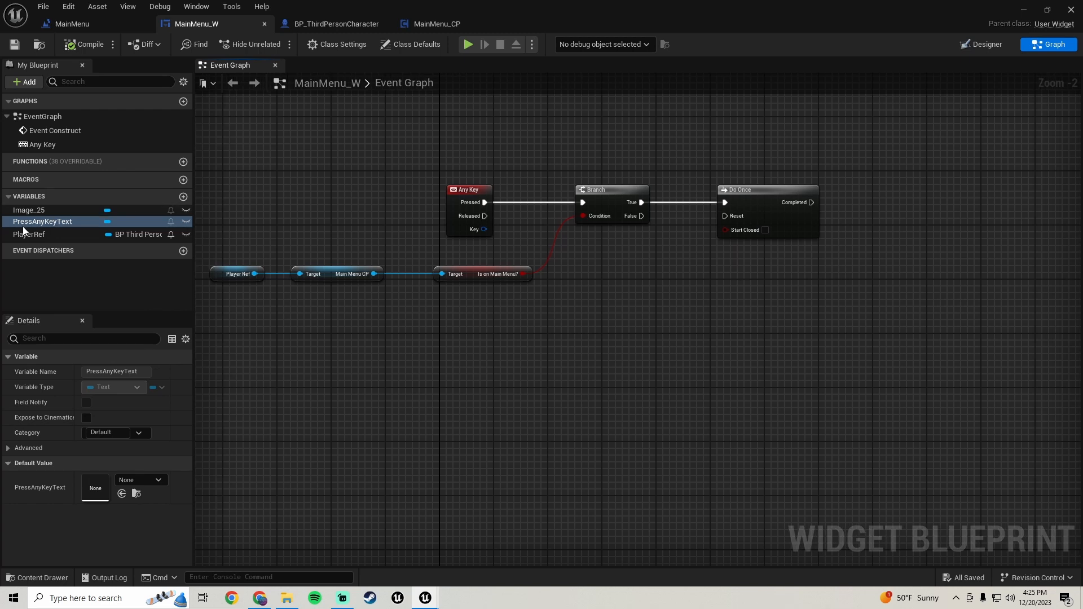
pyautogui.moveTo(32, 221); pyautogui.dragTo(734, 305)
pyautogui.click(795, 323)
pyautogui.moveTo(886, 232); pyautogui.dragTo(553, 295, button='right')
# Step: Add a Set Visibility node targeting Press Any Key Text, run it from Do Once's Completed output, and align it
pyautogui.moveTo(456, 370); pyautogui.dragTo(574, 293)
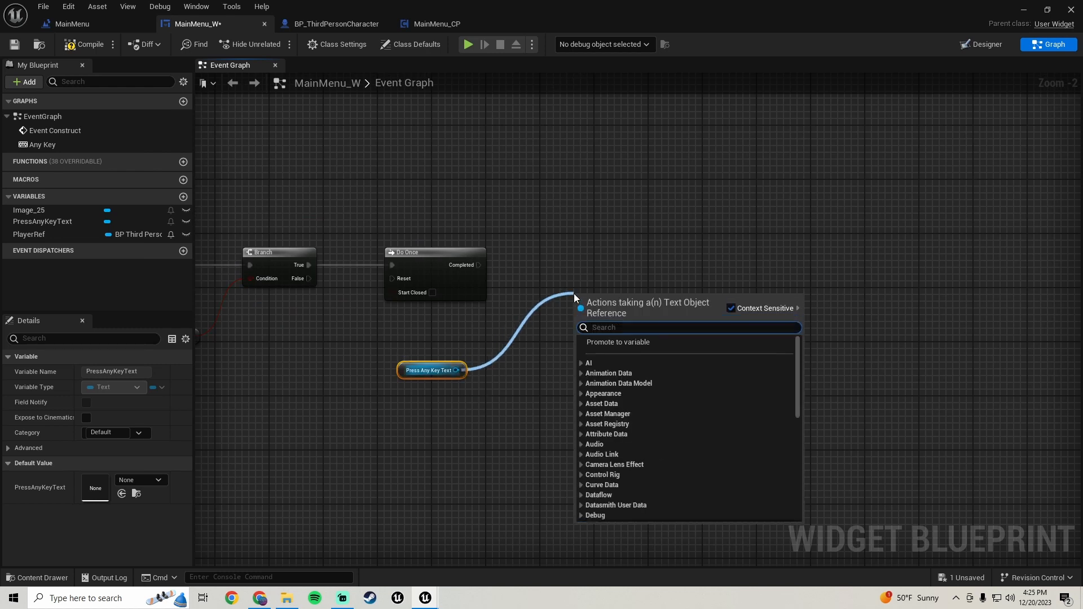
pyautogui.write('set visi')
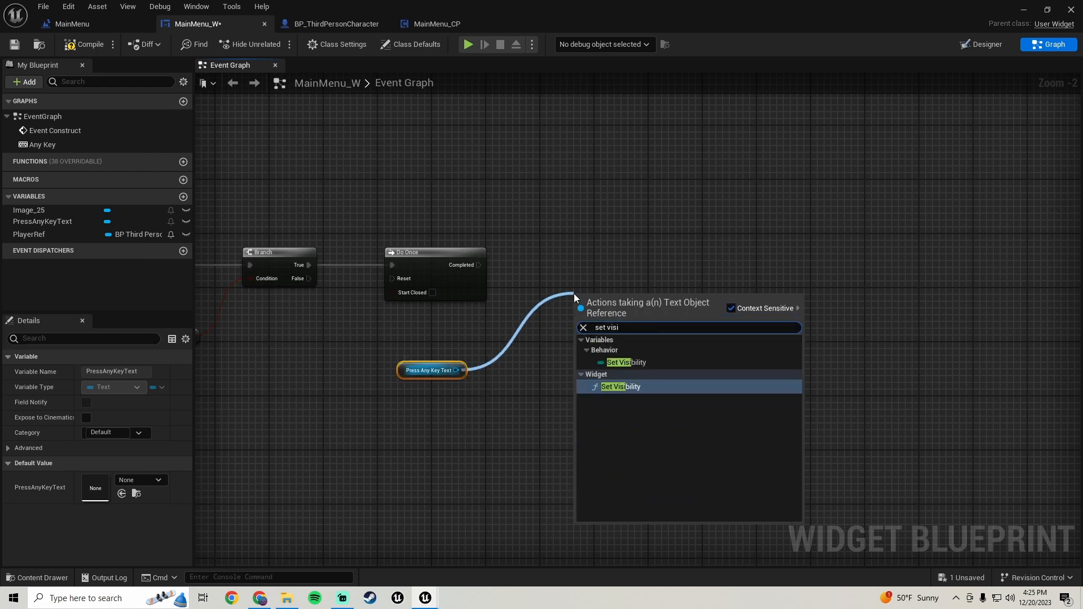
pyautogui.click(610, 386)
pyautogui.moveTo(581, 313); pyautogui.dragTo(478, 264)
pyautogui.moveTo(626, 301); pyautogui.dragTo(619, 253)
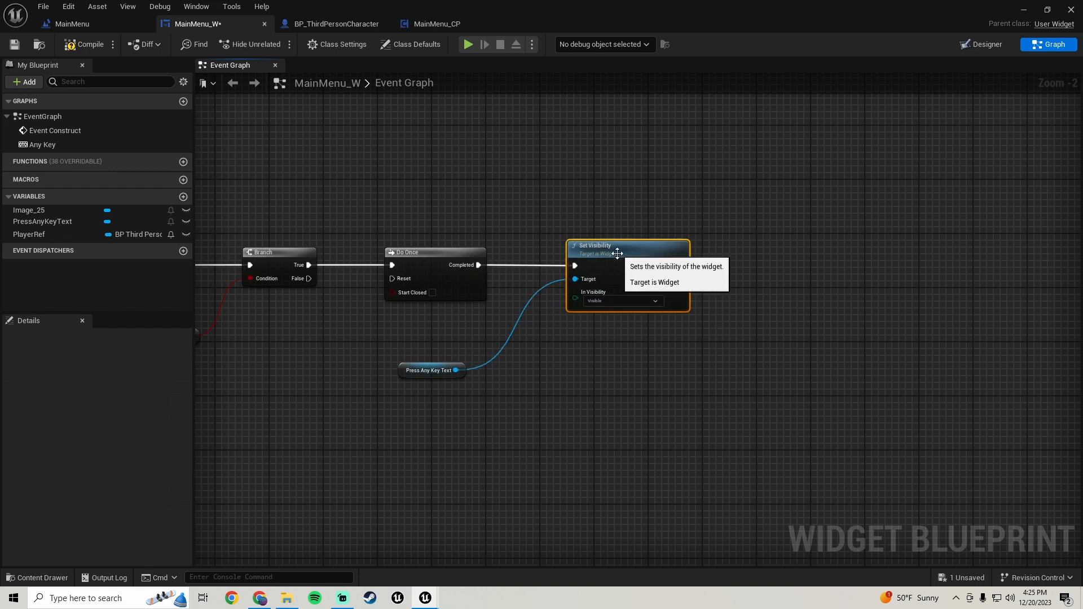
# Step: Set the Set Visibility node's In Visibility to Hidden, move the text getter up beneath Do Once, and save
pyautogui.click(604, 305)
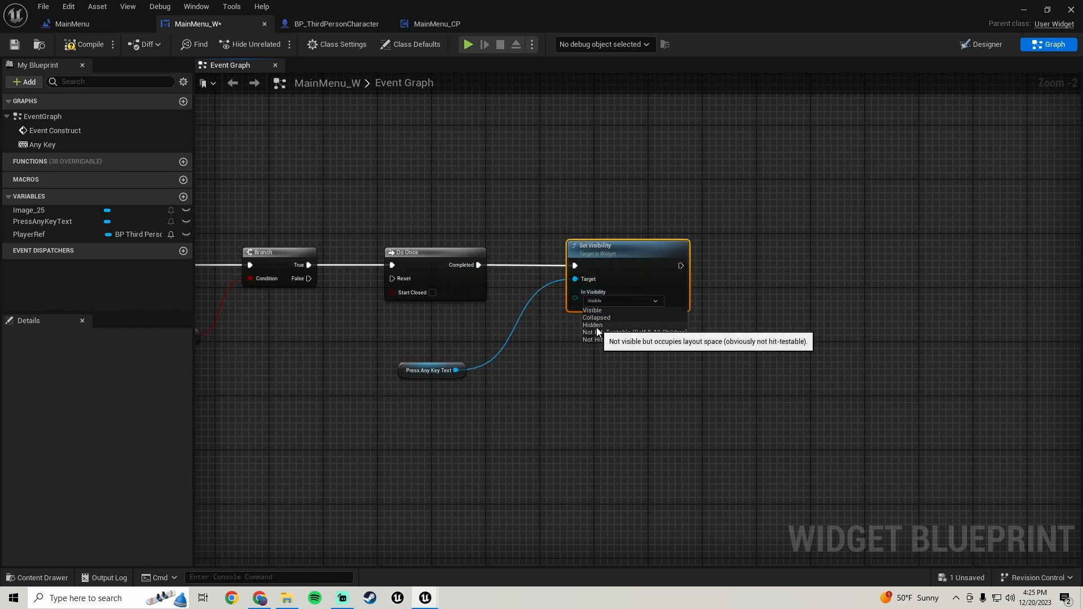
pyautogui.click(597, 326)
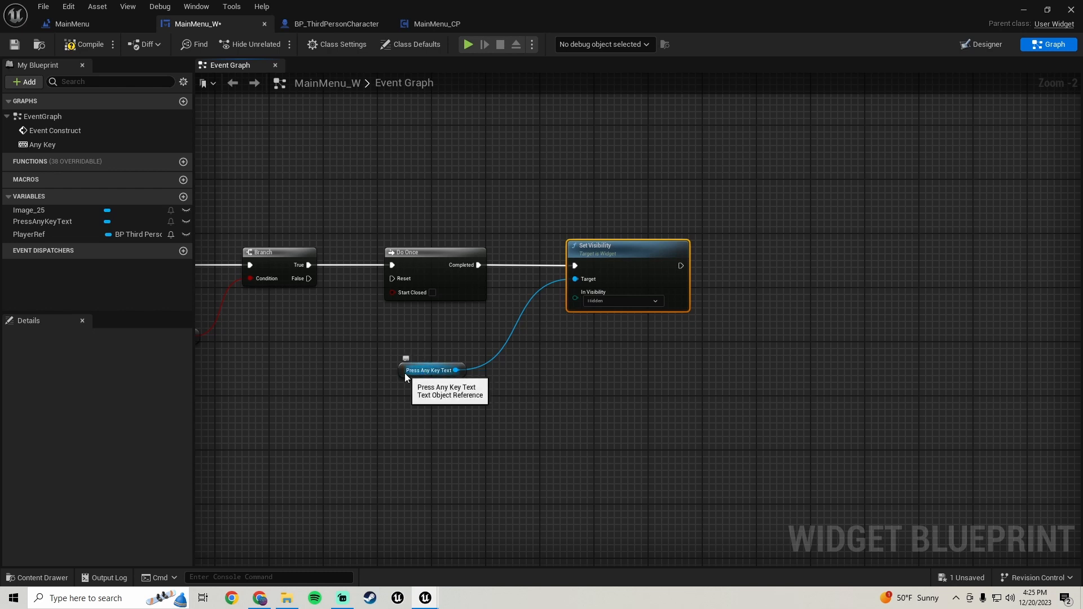
pyautogui.moveTo(404, 373); pyautogui.dragTo(386, 331)
pyautogui.click(14, 45)
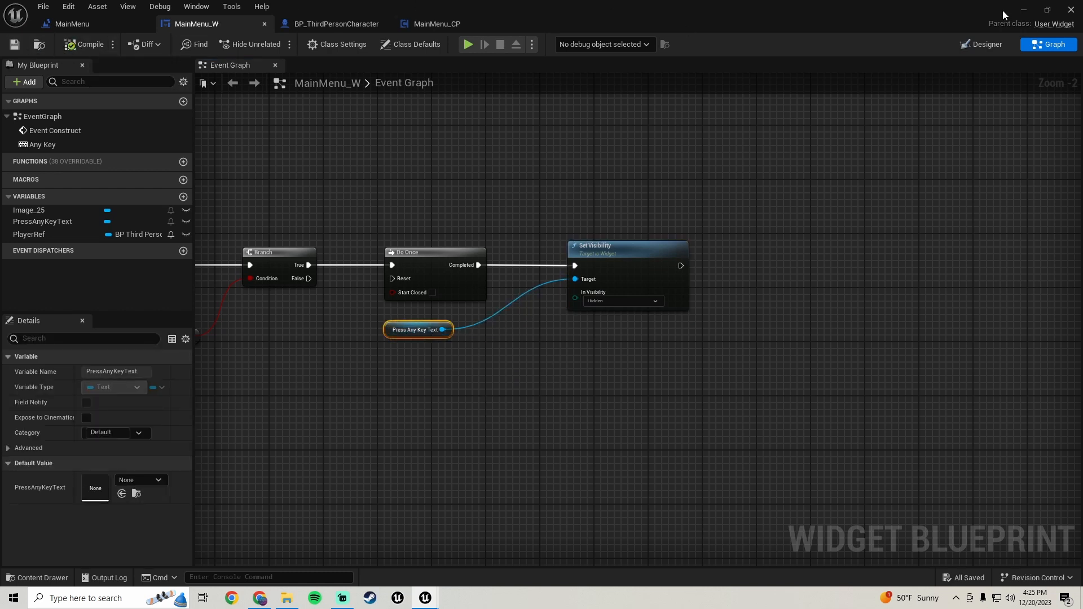
# Step: Play-test the MainMenu level's key-press response, stop the session, and return to MainMenu_W's event graph
pyautogui.click(1018, 9)
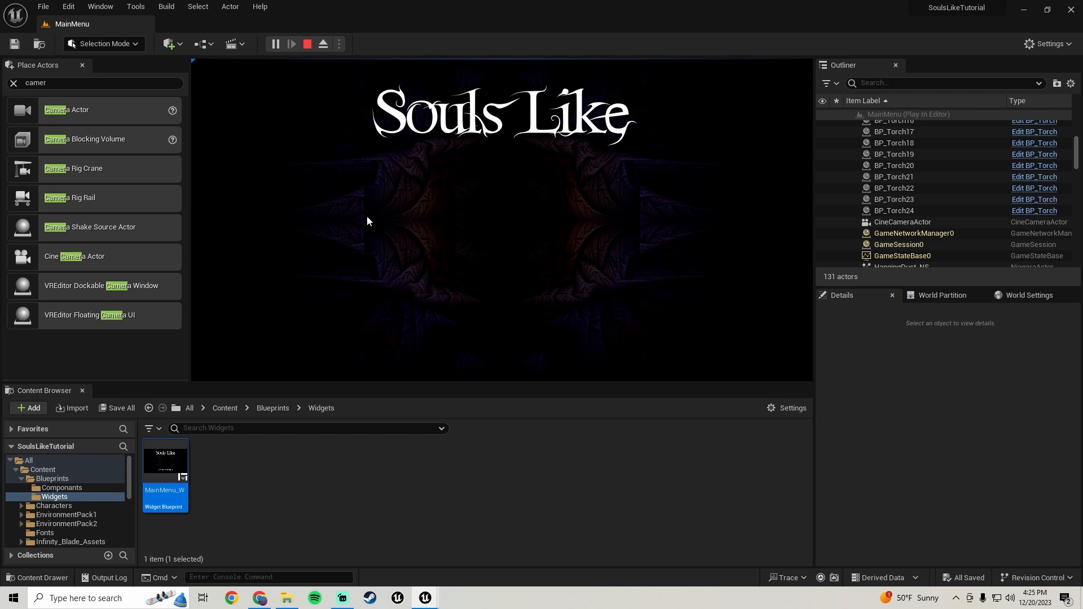
pyautogui.press('Escape')
pyautogui.moveTo(425, 597)
pyautogui.click(463, 570)
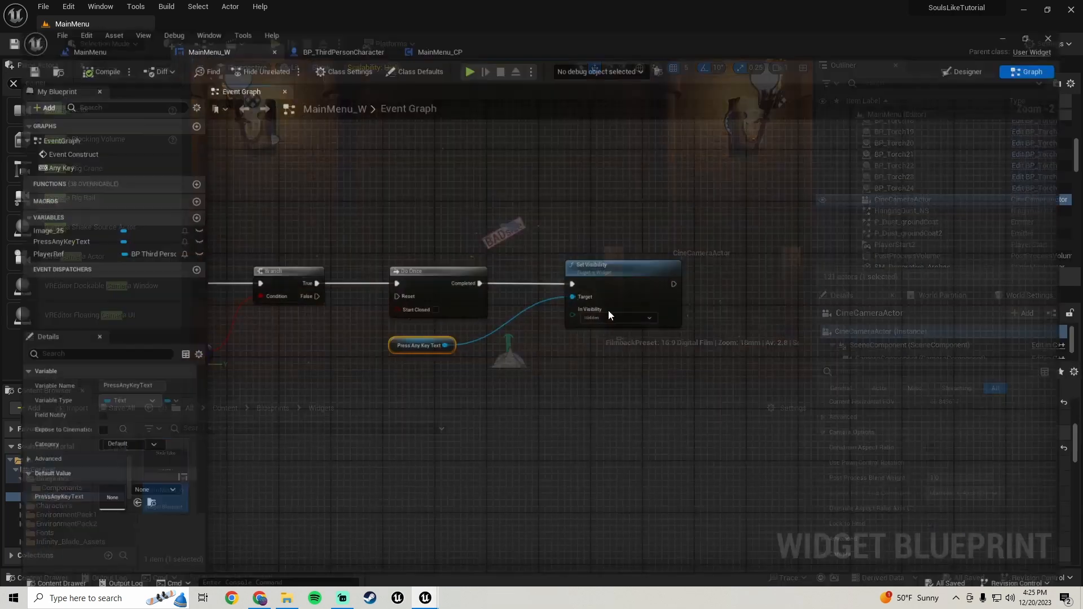
# Step: Add a Play Sound 2D node run from Set Visibility's execution output and align it with that node
pyautogui.moveTo(607, 303); pyautogui.dragTo(394, 309, button='right')
pyautogui.moveTo(403, 295); pyautogui.dragTo(476, 297)
pyautogui.write('play sound')
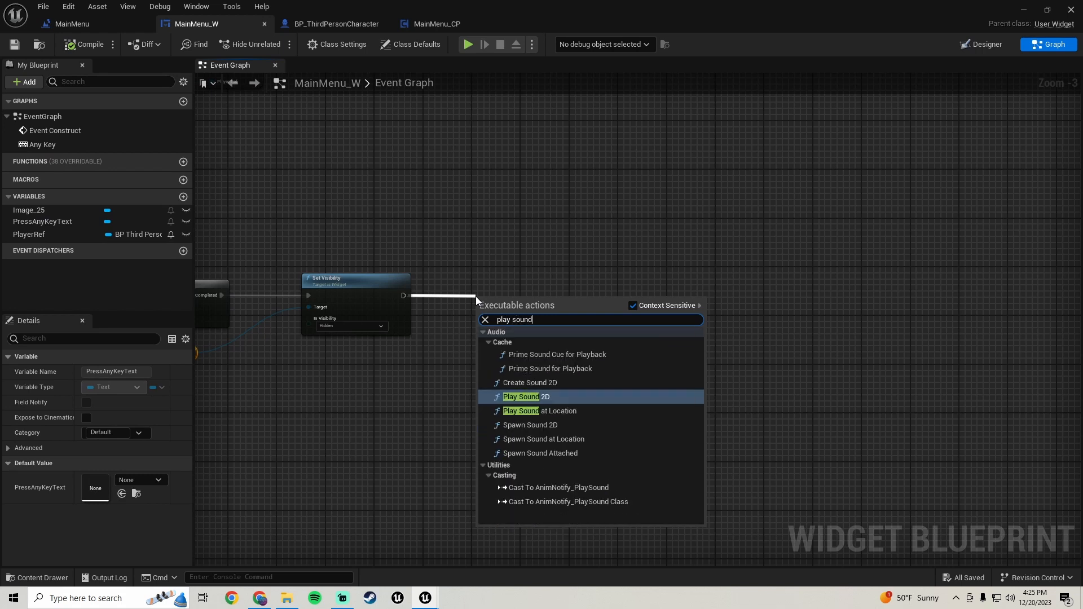
pyautogui.click(546, 398)
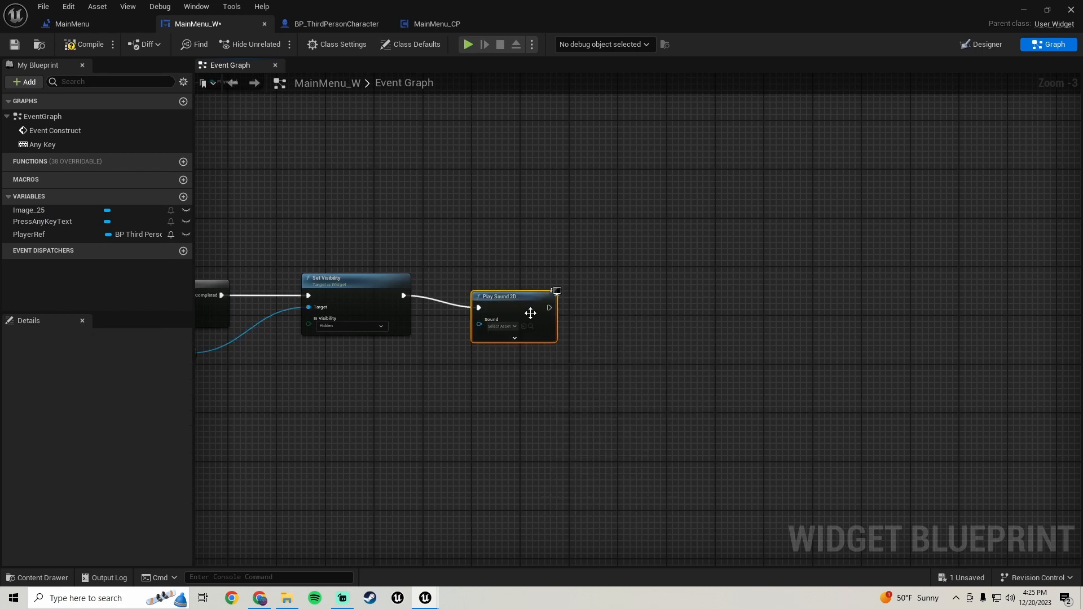
pyautogui.moveTo(529, 312); pyautogui.dragTo(525, 294)
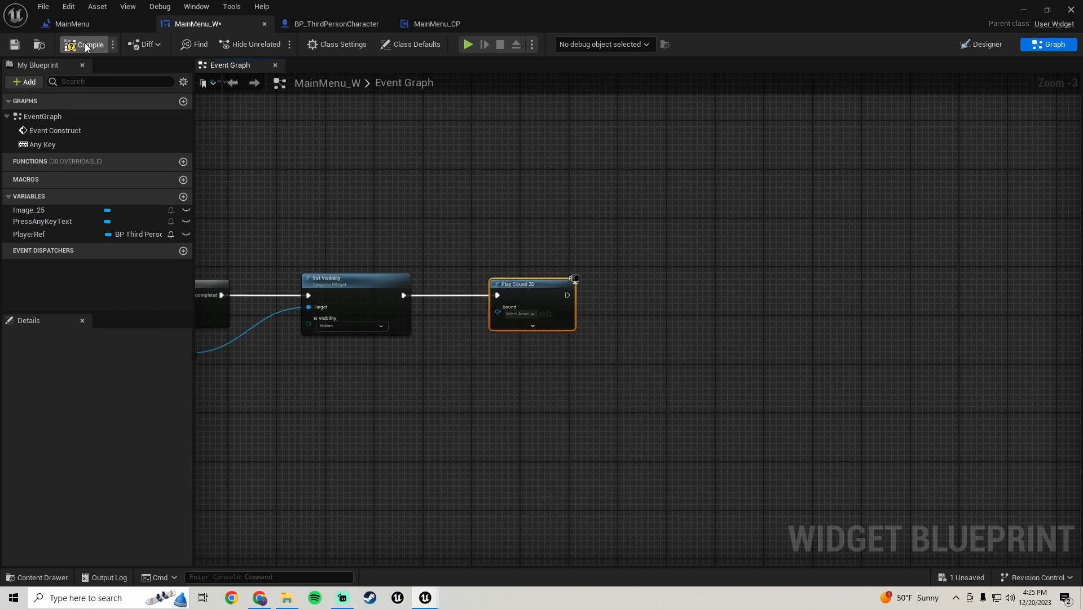
# Step: Switch to Chrome and search Google for "free sounds"
pyautogui.click(1023, 12)
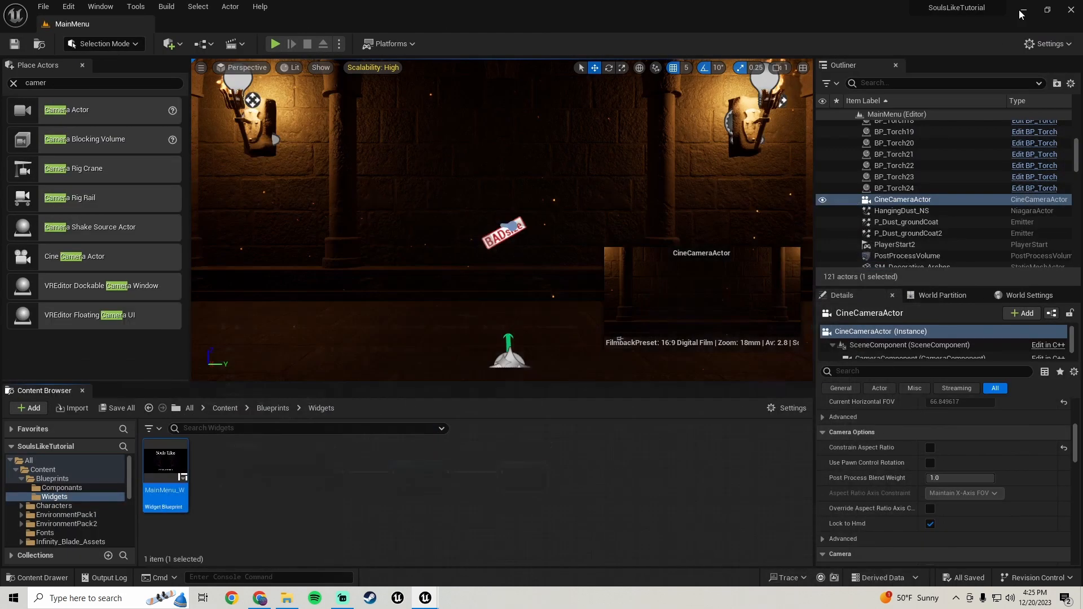
pyautogui.moveTo(502, 220); pyautogui.dragTo(564, 220, button='right')
pyautogui.click(260, 598)
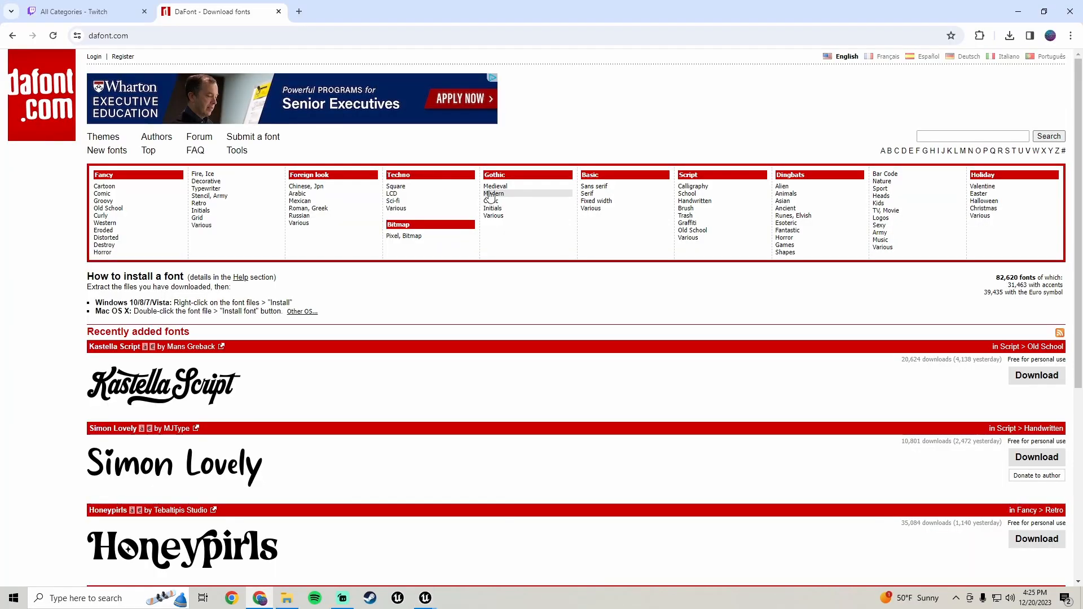
pyautogui.click(221, 34)
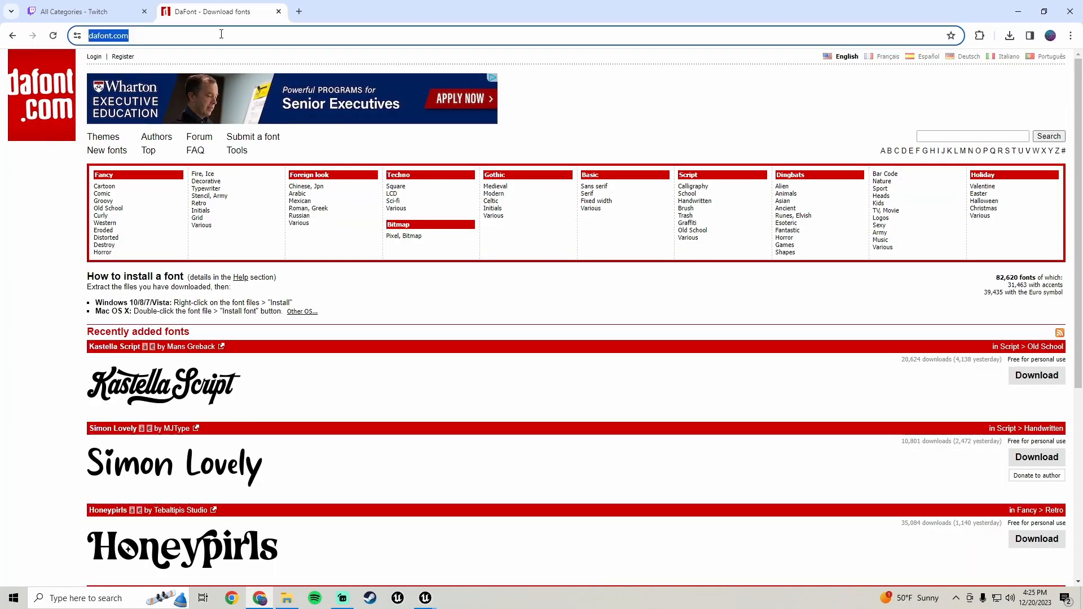
pyautogui.write('free ')
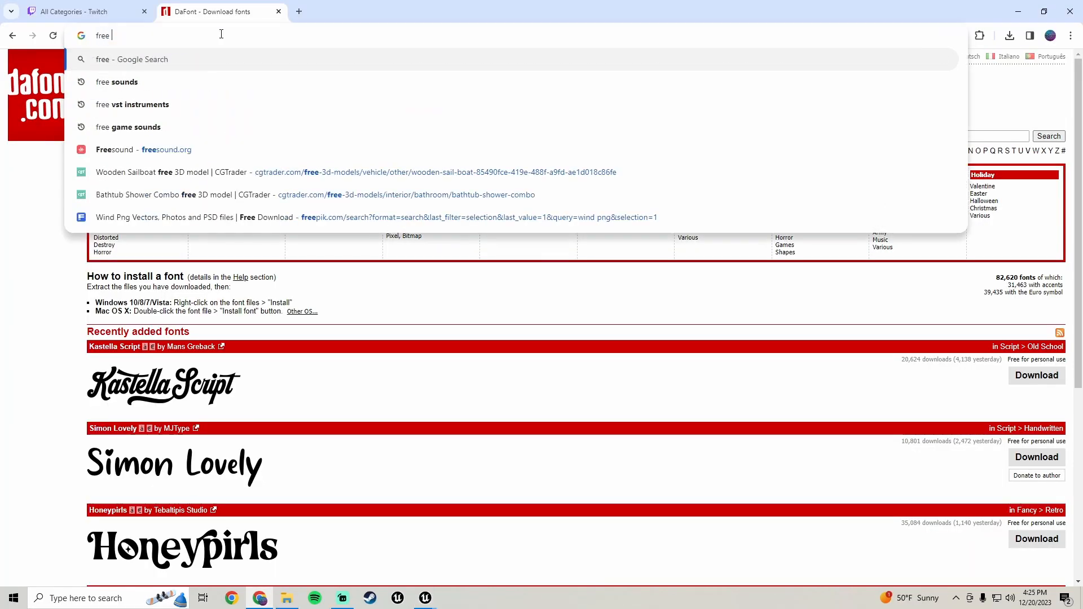
pyautogui.write('sounds')
pyautogui.press('Return')
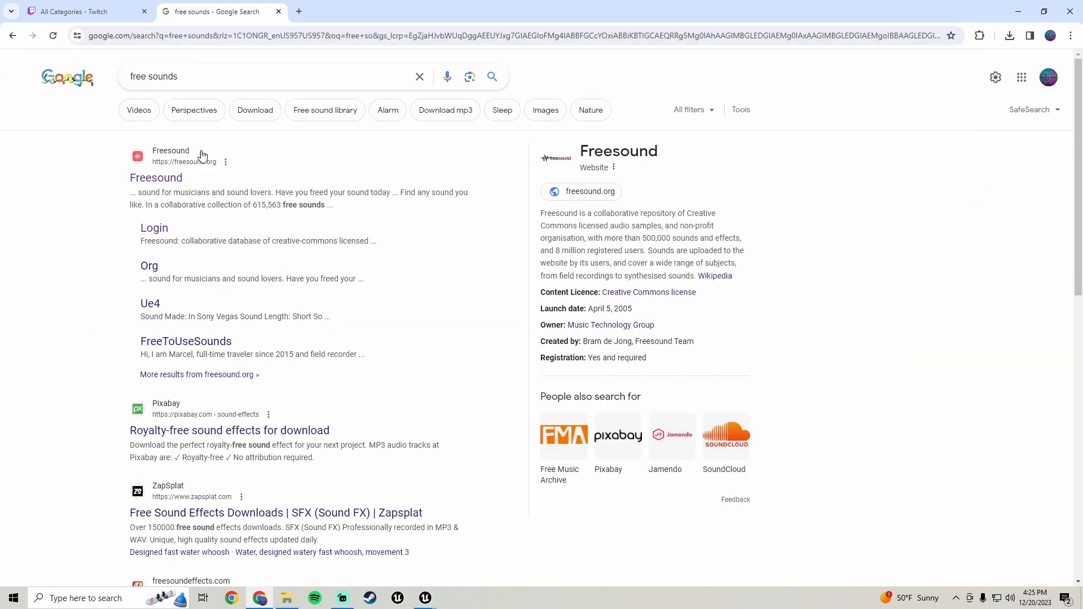
# Step: Open the Freesound website from the results and search its library for "deep impact"
pyautogui.scroll(-1, 130, 237)
pyautogui.scroll(1, 141, 203)
pyautogui.click(153, 182)
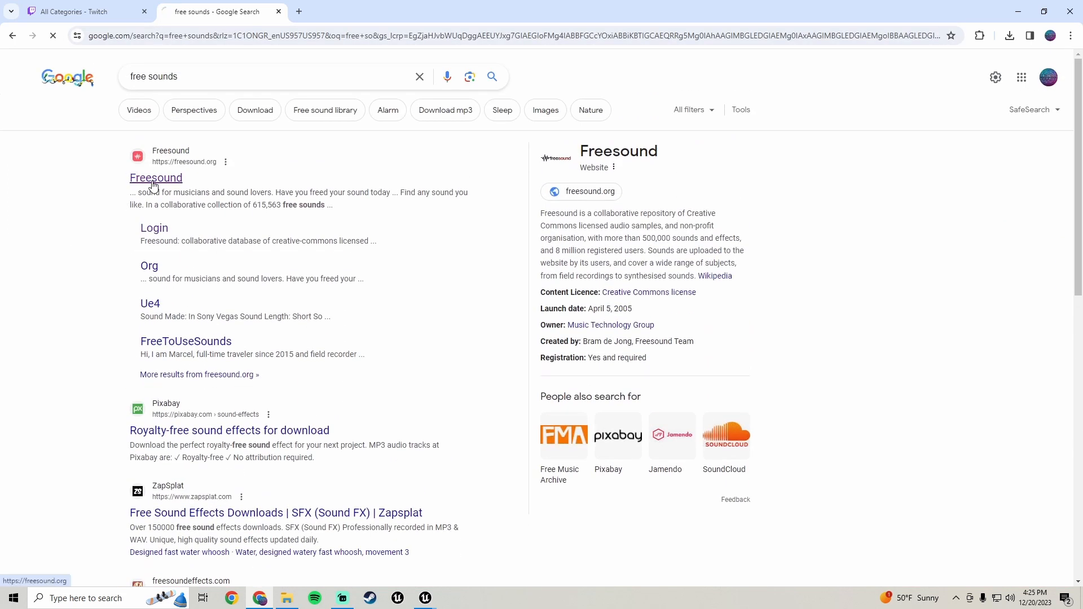
pyautogui.scroll(-1, 259, 263)
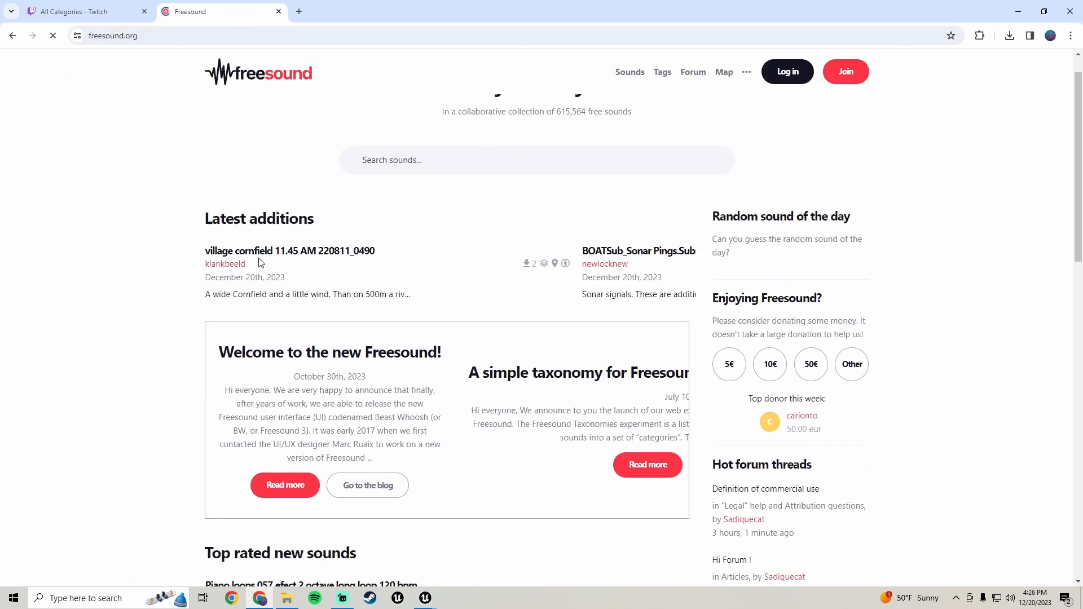
pyautogui.scroll(1, 259, 263)
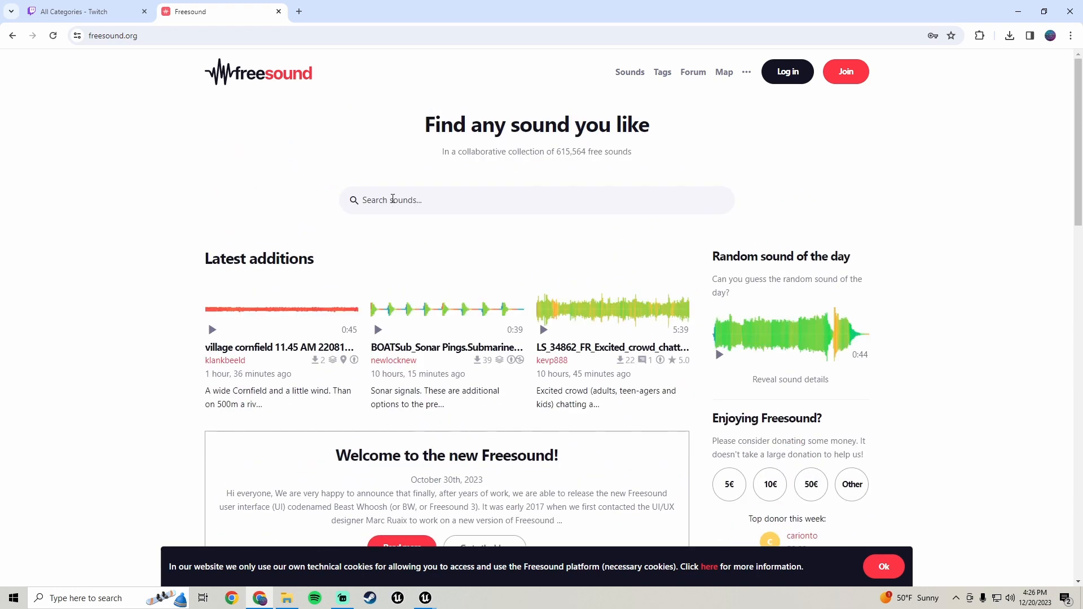
pyautogui.click(392, 199)
pyautogui.write('deep')
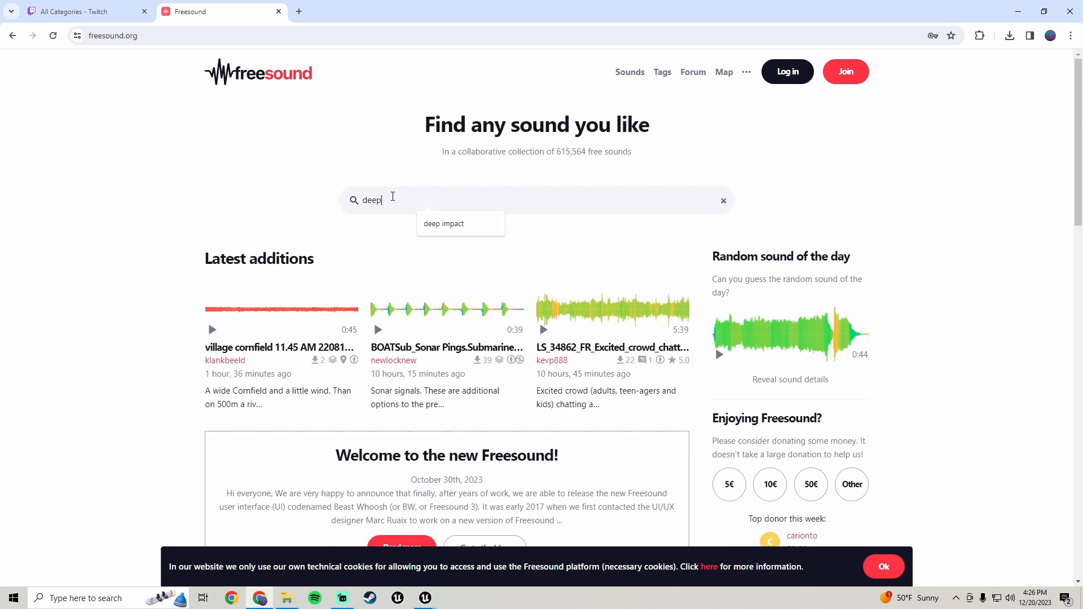
pyautogui.write(' impact')
pyautogui.press('Return')
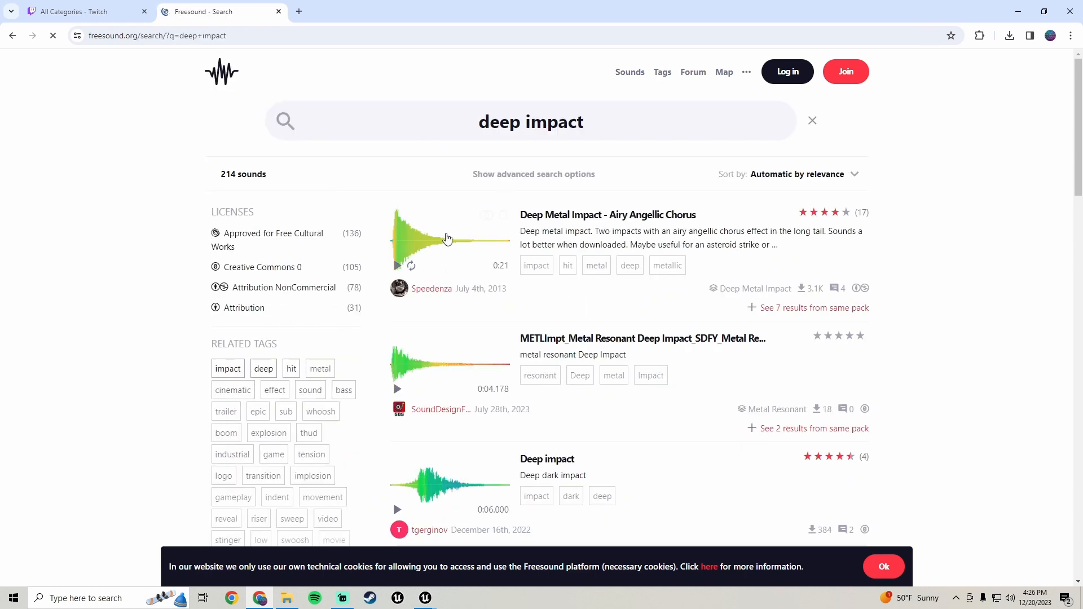
# Step: Preview the "Deep impact" and "Deep Impact.wav" sounds in the Freesound results, stopping the second preview
pyautogui.scroll(-3, 447, 243)
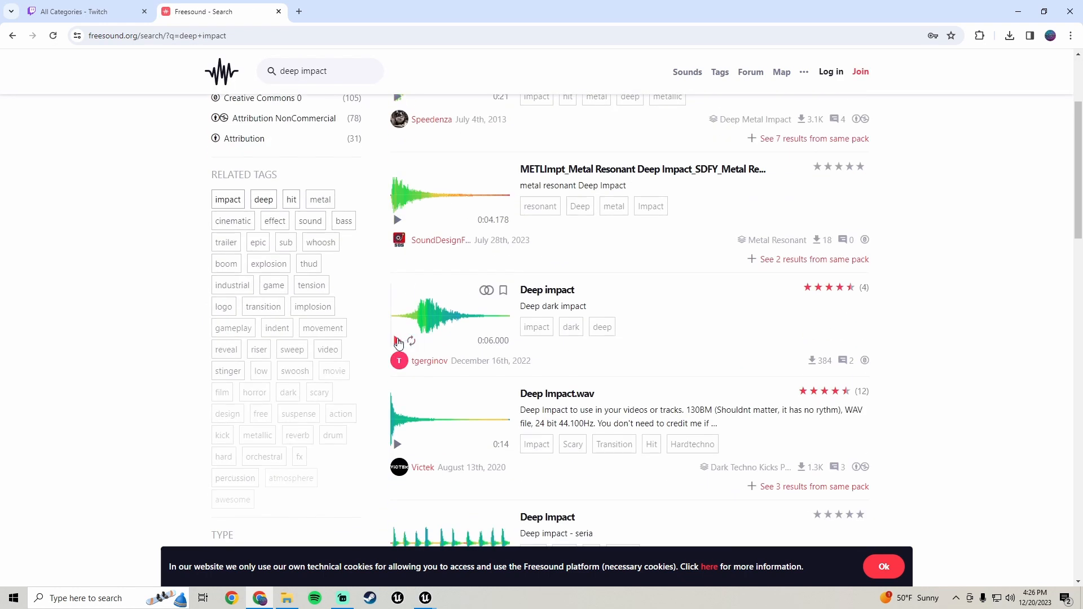
pyautogui.click(397, 341)
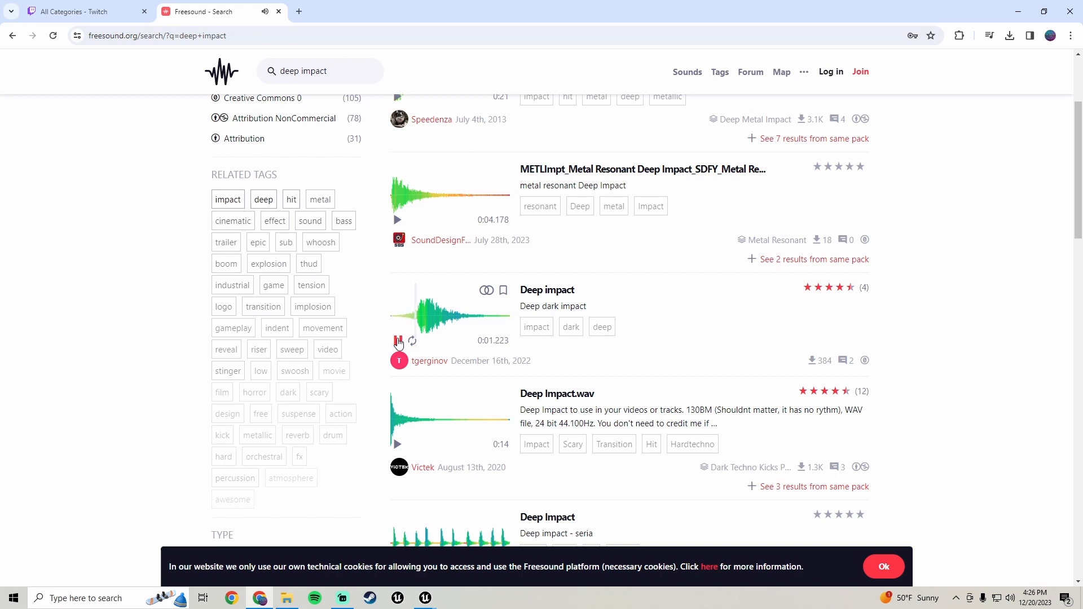
pyautogui.scroll(-3, 398, 342)
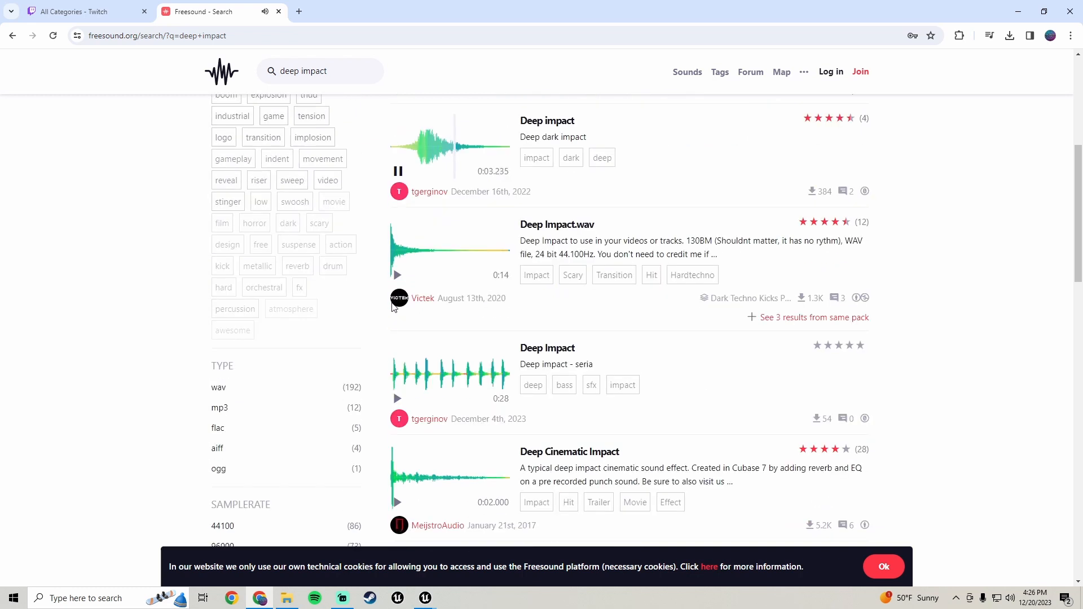
pyautogui.click(397, 275)
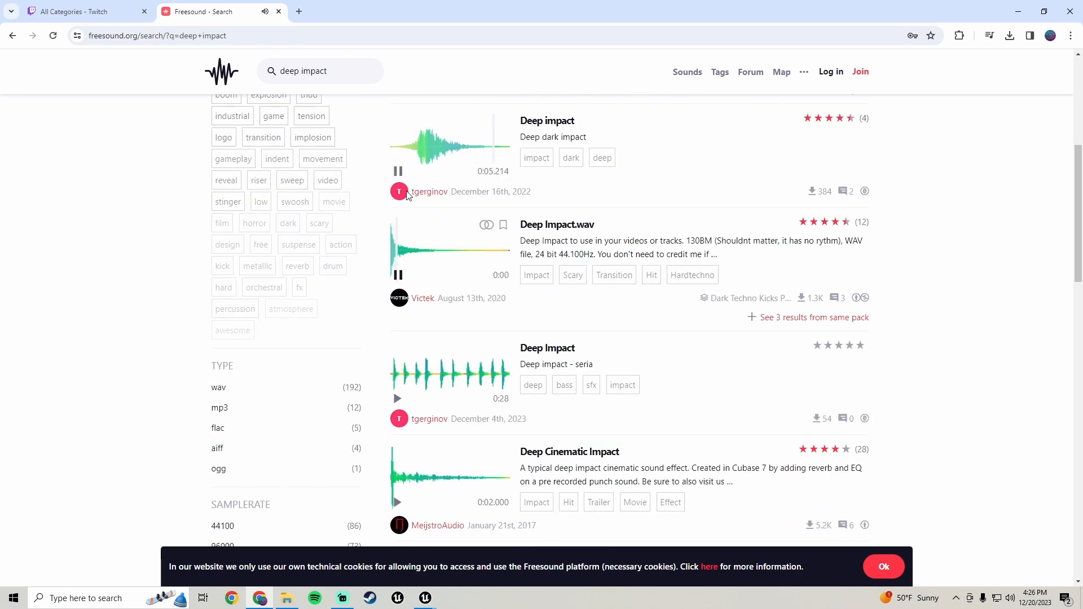
pyautogui.scroll(2, 385, 352)
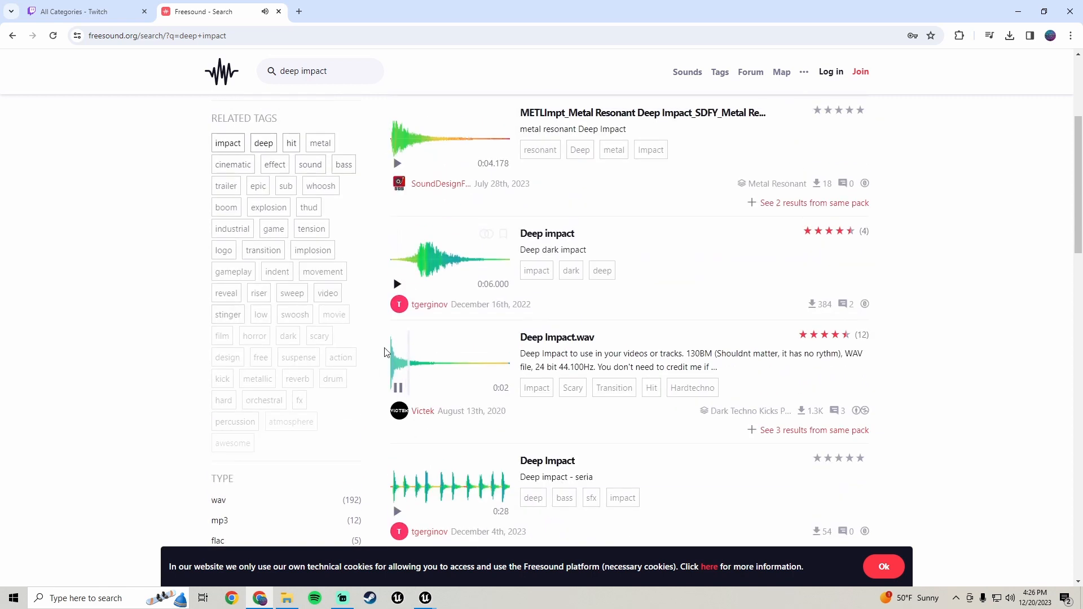
pyautogui.click(403, 391)
pyautogui.scroll(-1, 395, 254)
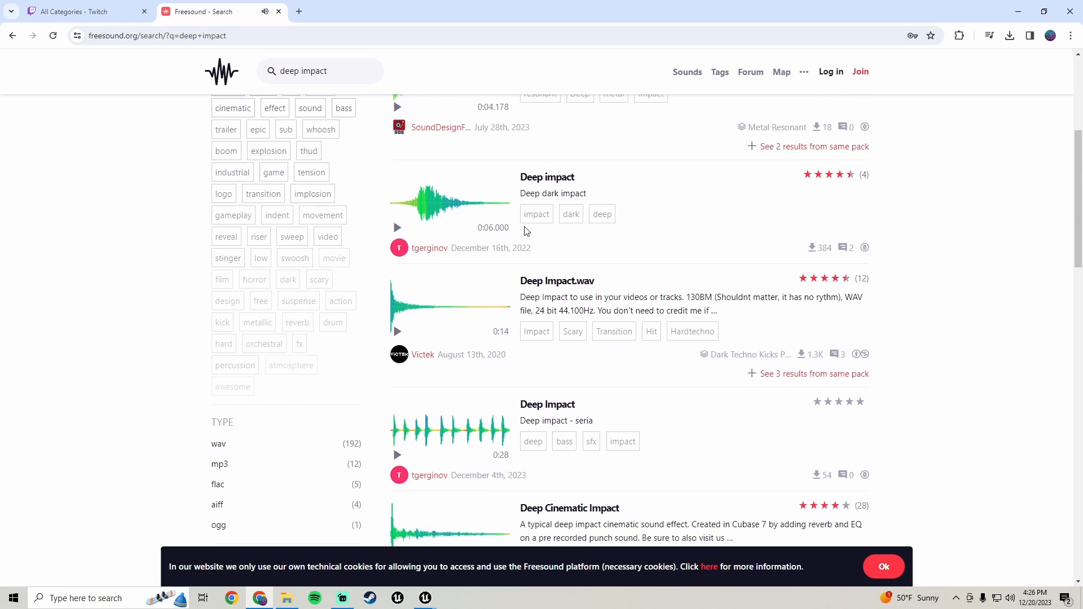
# Step: Go back to the Google results and open Pixabay's royalty-free sound effects page to look through its listings
pyautogui.rightClick(237, 150)
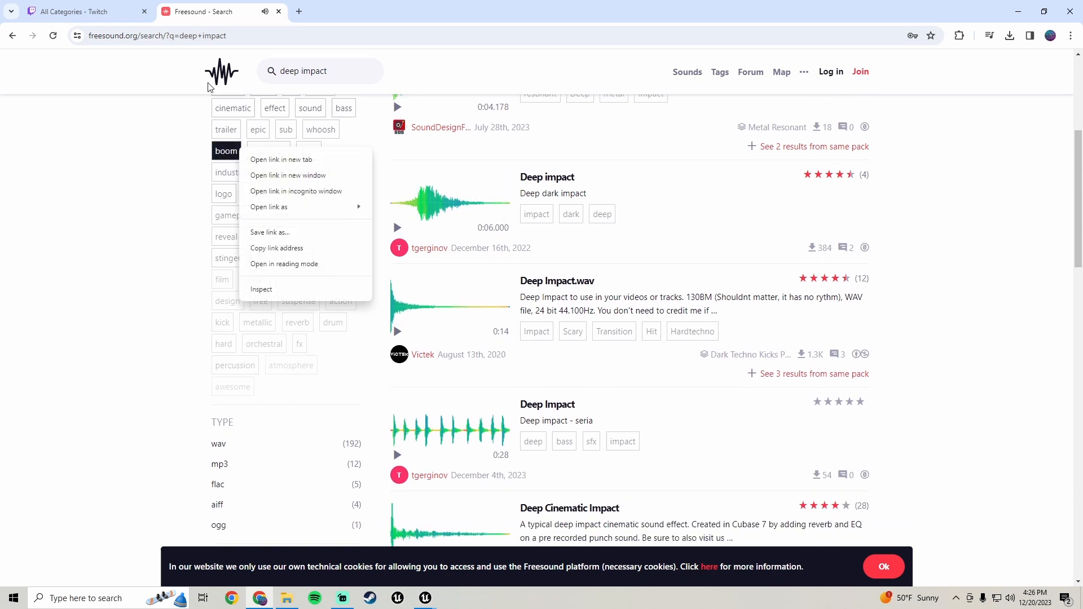
pyautogui.click(13, 37)
pyautogui.click(11, 36)
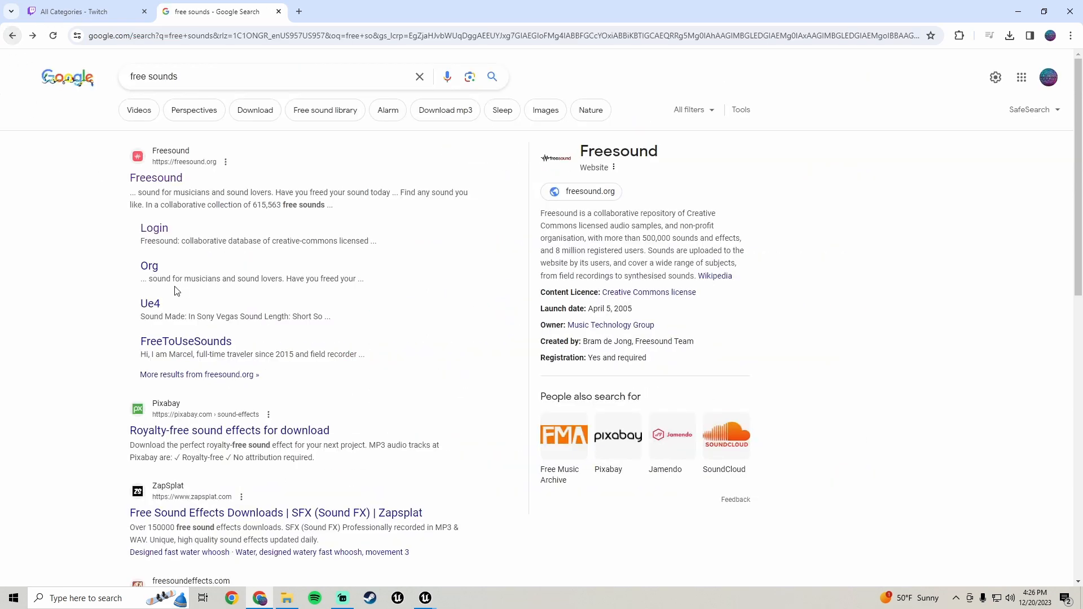
pyautogui.scroll(-3, 133, 273)
pyautogui.click(171, 263)
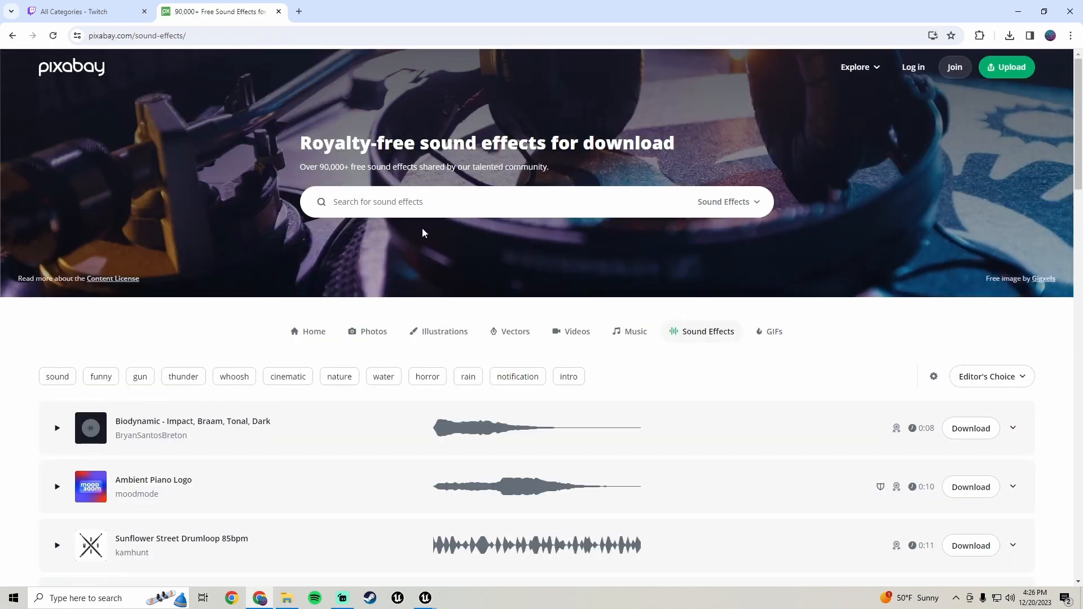
pyautogui.scroll(-3, 287, 283)
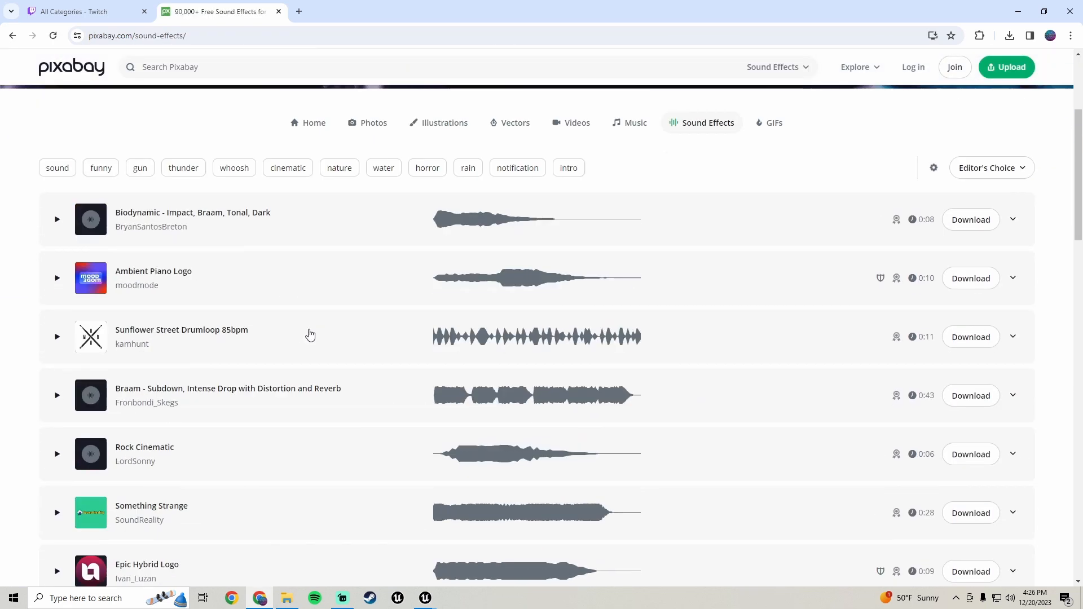
pyautogui.scroll(3, 311, 334)
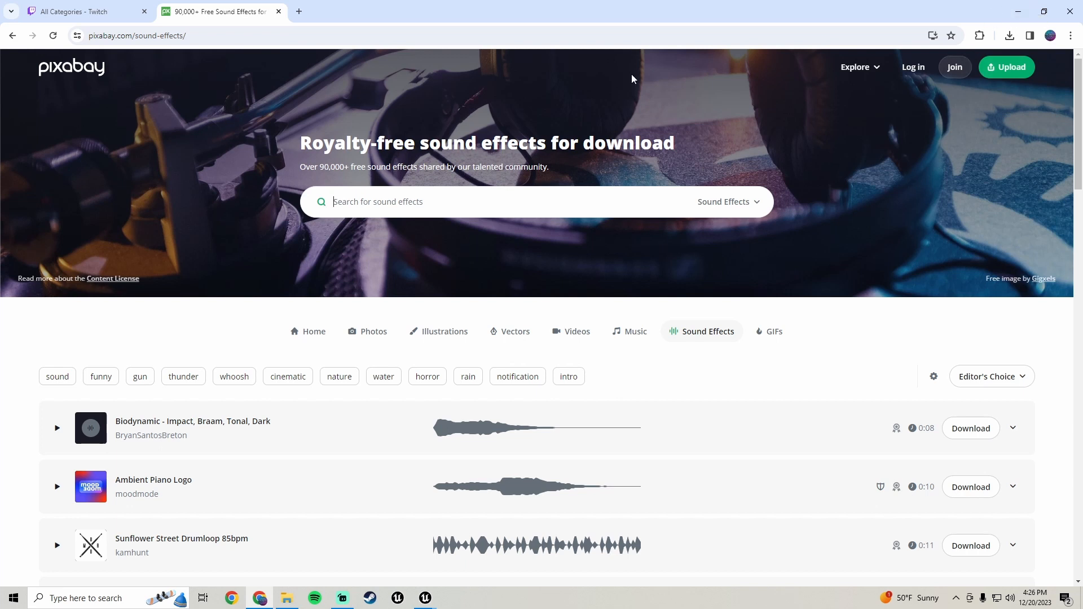
pyautogui.scroll(-2, 287, 376)
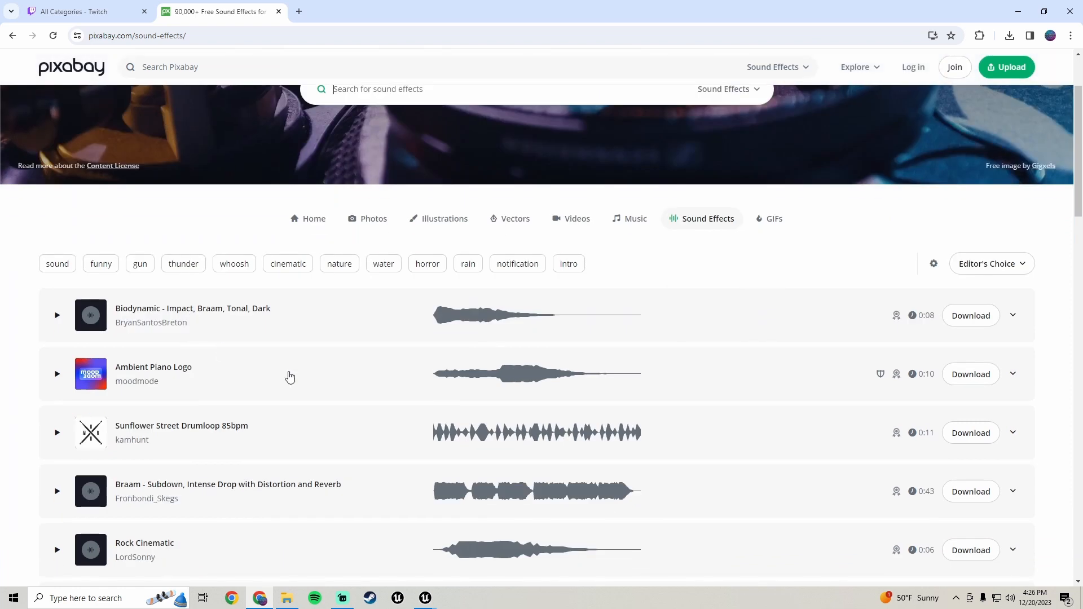
pyautogui.scroll(2, 274, 365)
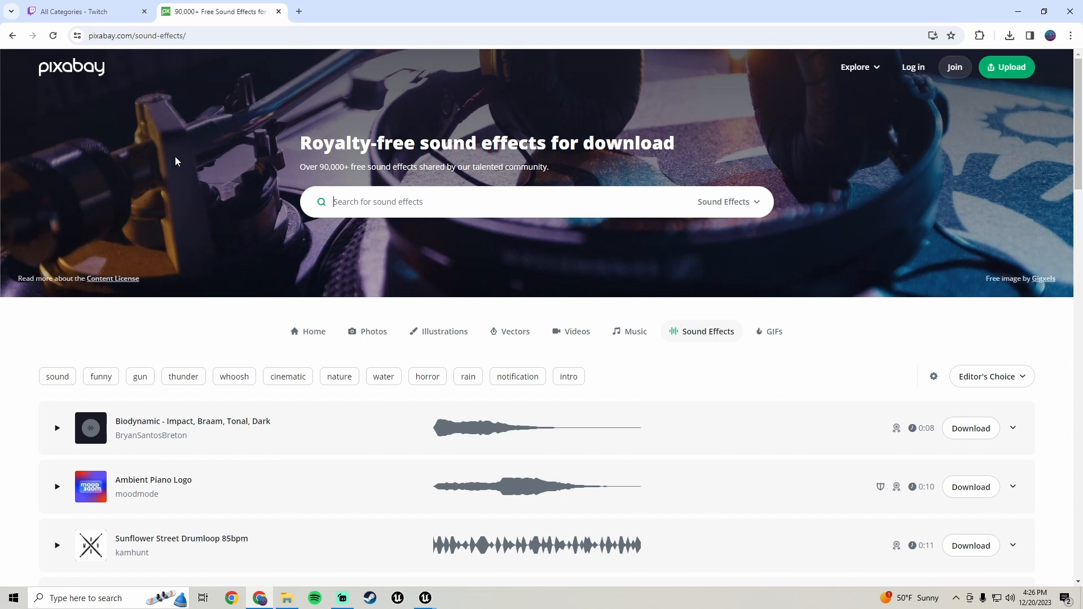
# Step: Return to the Google results, reopen Freesound, and look over its home page and sound search
pyautogui.click(12, 35)
pyautogui.scroll(3, 153, 191)
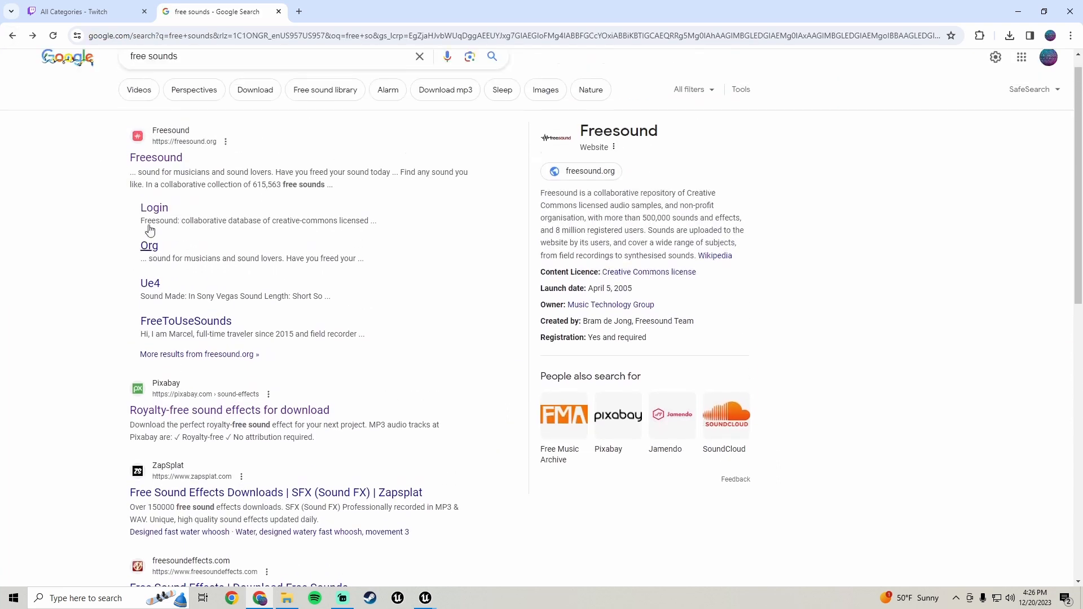
pyautogui.click(155, 178)
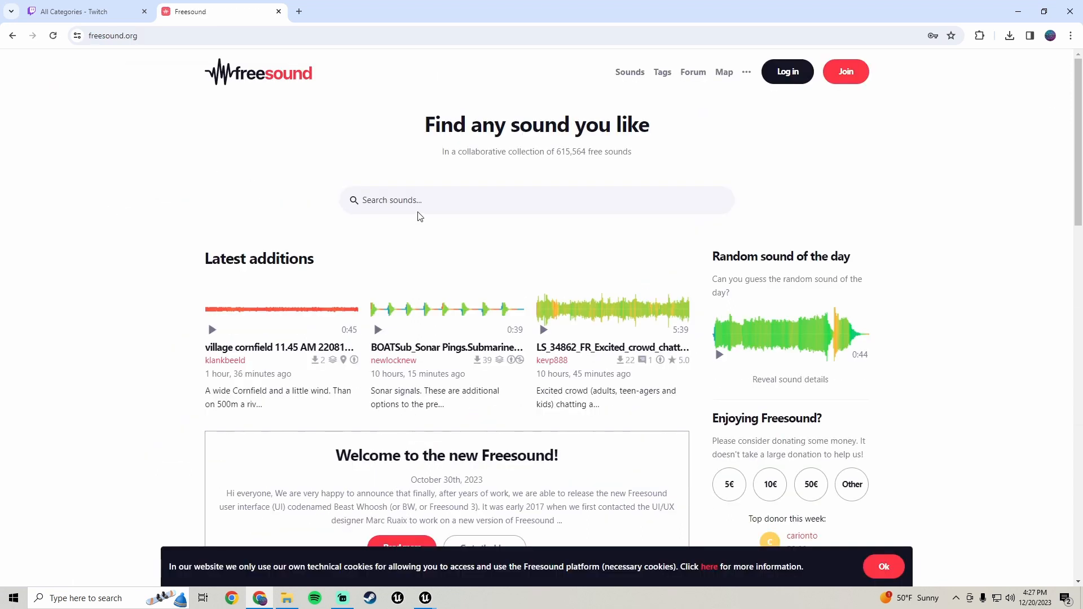
pyautogui.click(419, 199)
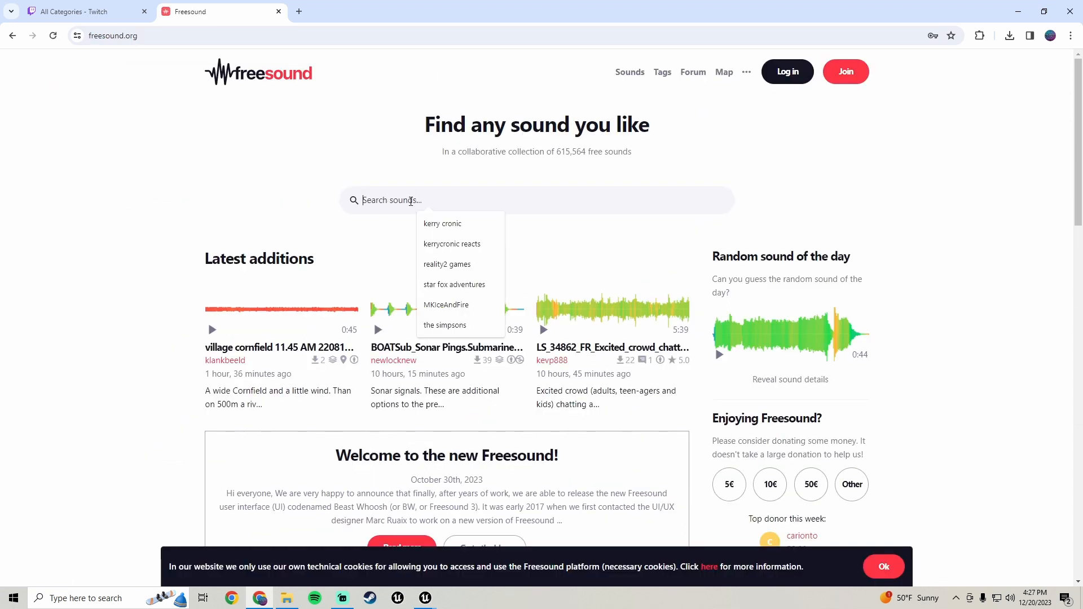
pyautogui.click(236, 206)
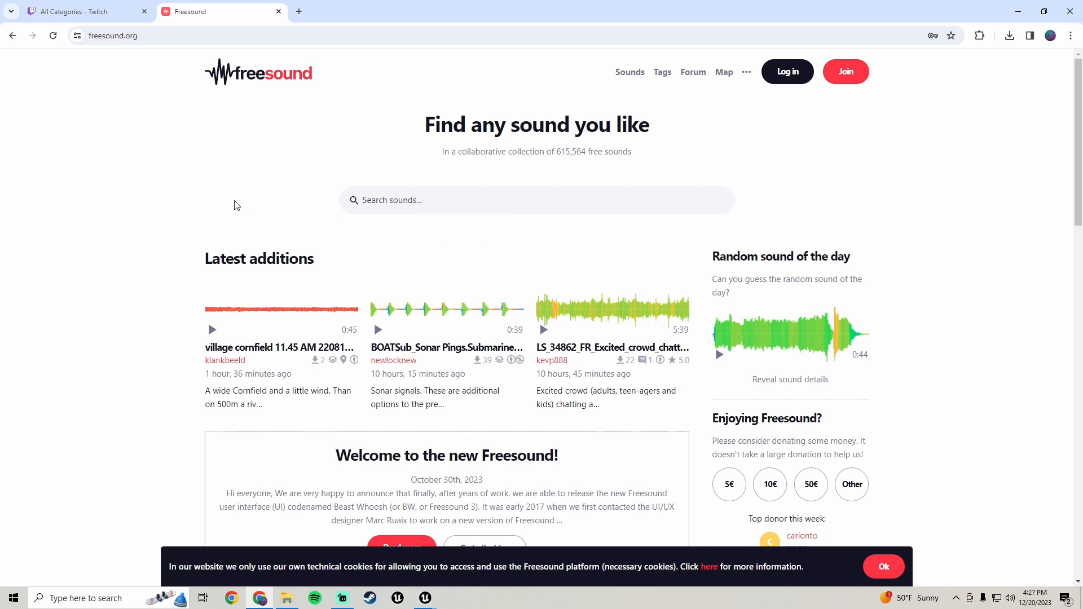
pyautogui.scroll(-3, 236, 205)
pyautogui.scroll(3, 164, 203)
pyautogui.scroll(-3, 176, 203)
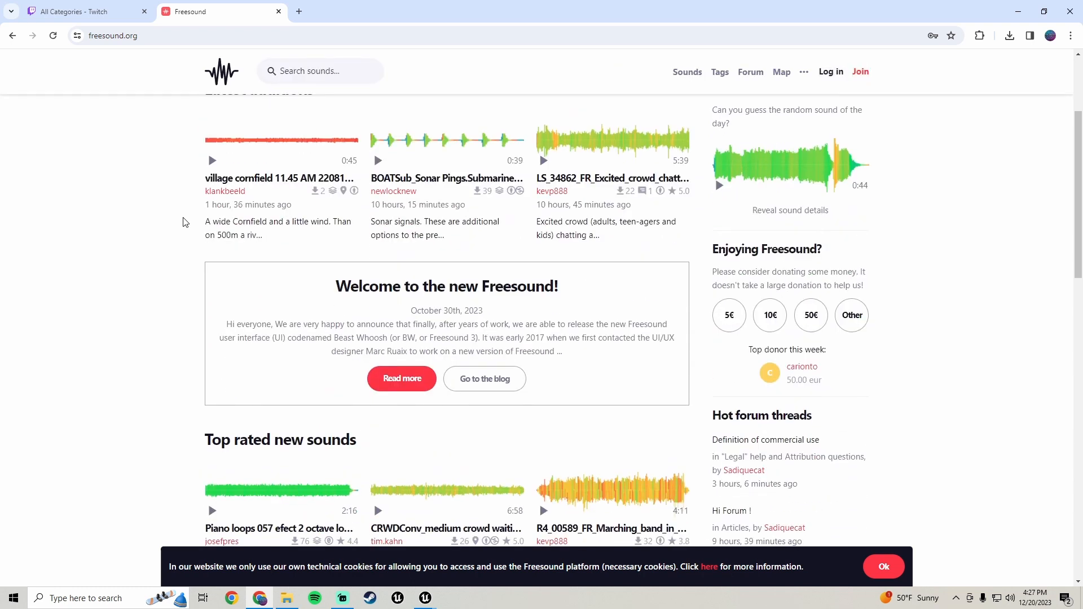
pyautogui.scroll(3, 183, 221)
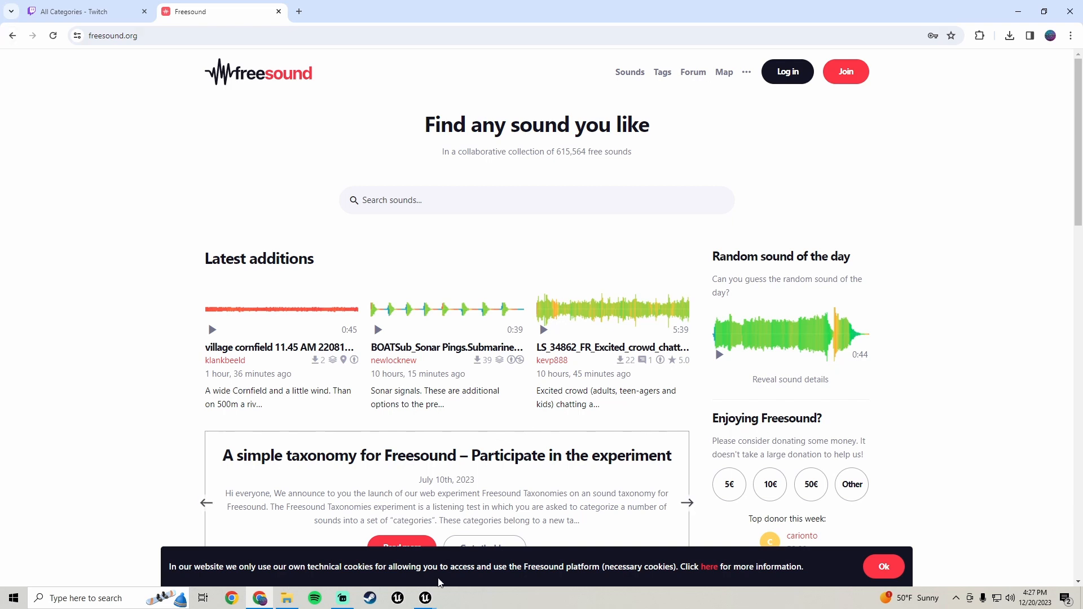
# Step: Switch back to Unreal Editor, return to the MainMenu level, and show the project's top-level Content folder
pyautogui.moveTo(426, 597)
pyautogui.click(498, 546)
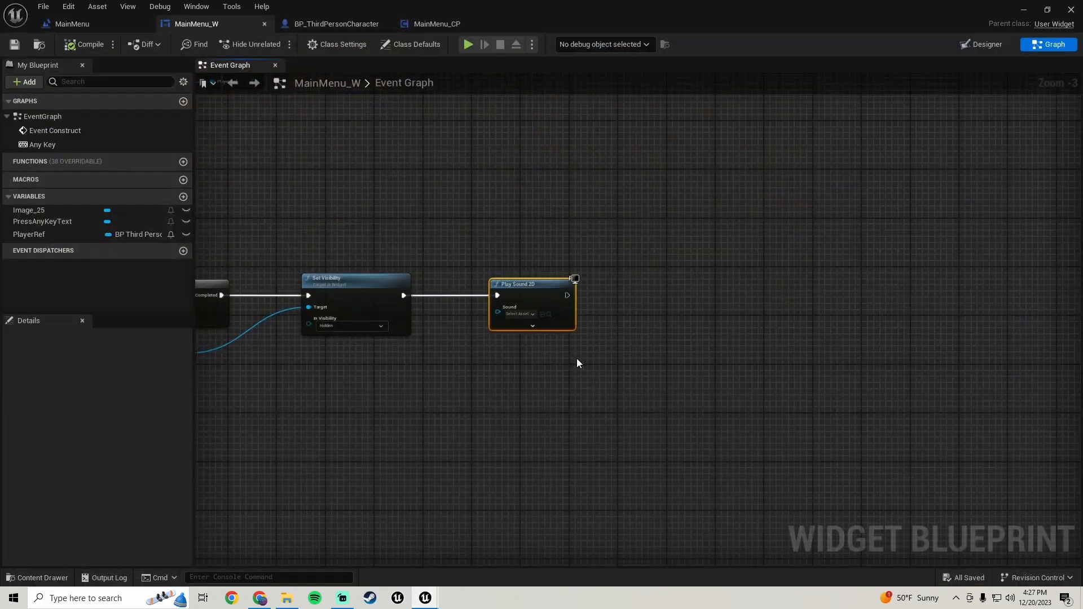
pyautogui.scroll(-2, 576, 357)
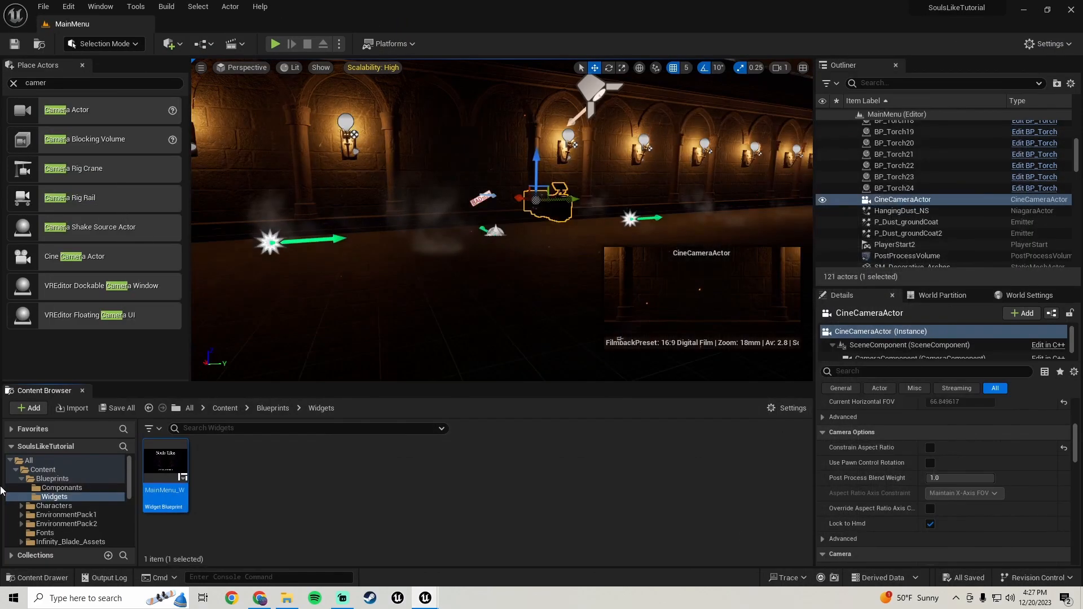
pyautogui.click(39, 469)
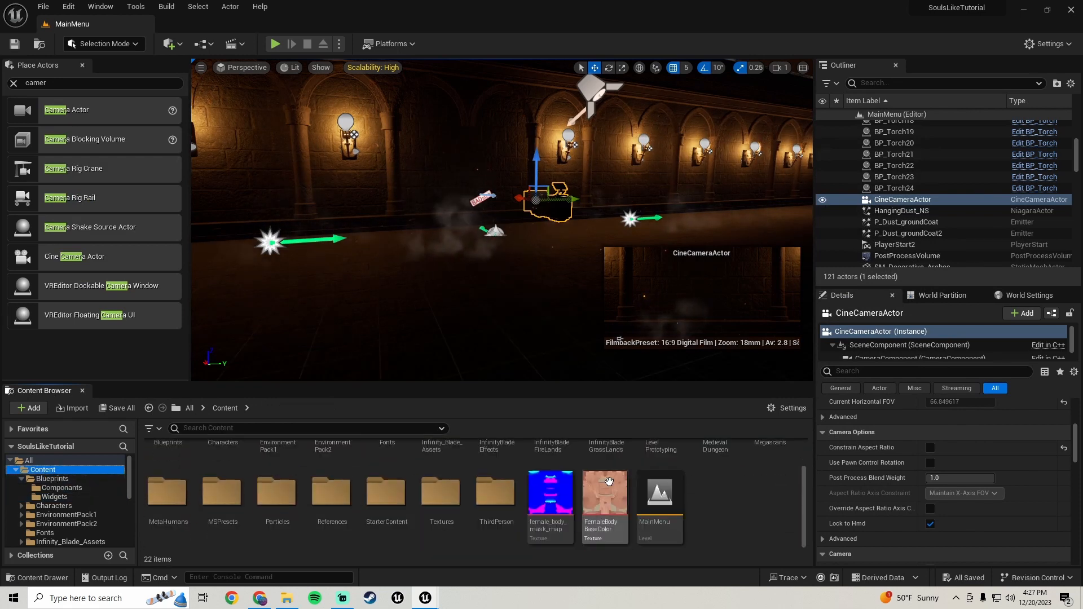
# Step: Create a new folder named Sounds in the project's Content folder
pyautogui.scroll(2, 600, 513)
pyautogui.scroll(-2, 677, 516)
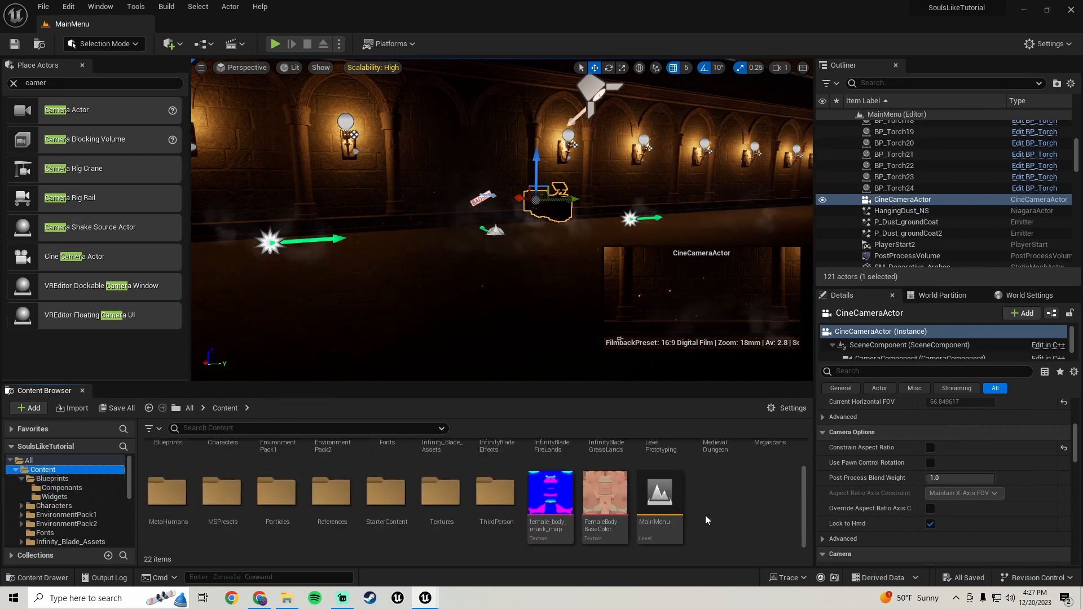
pyautogui.rightClick(705, 516)
pyautogui.click(778, 147)
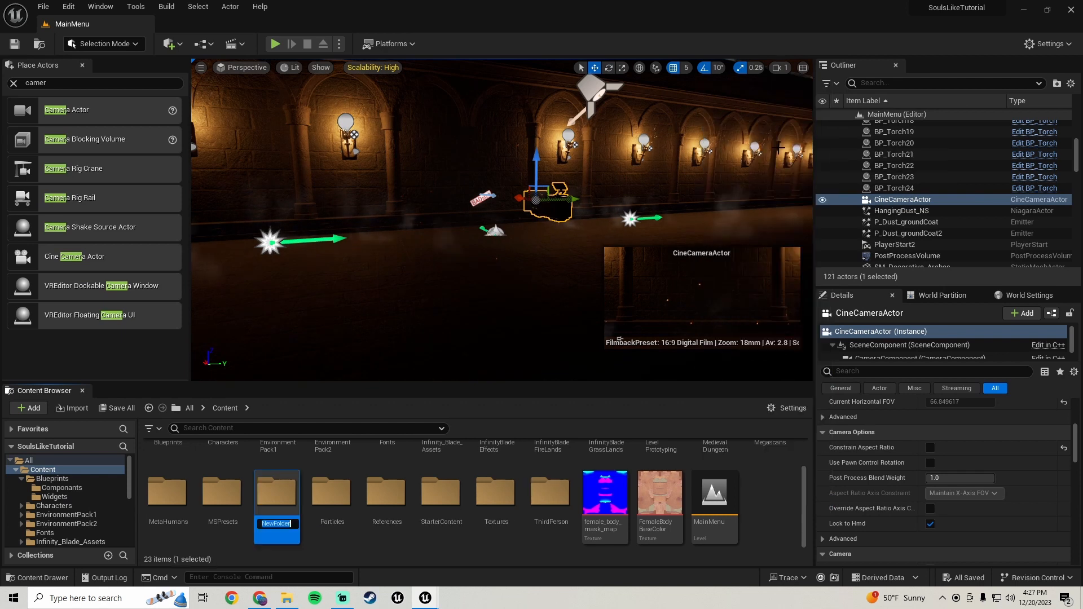
pyautogui.write('Sou')
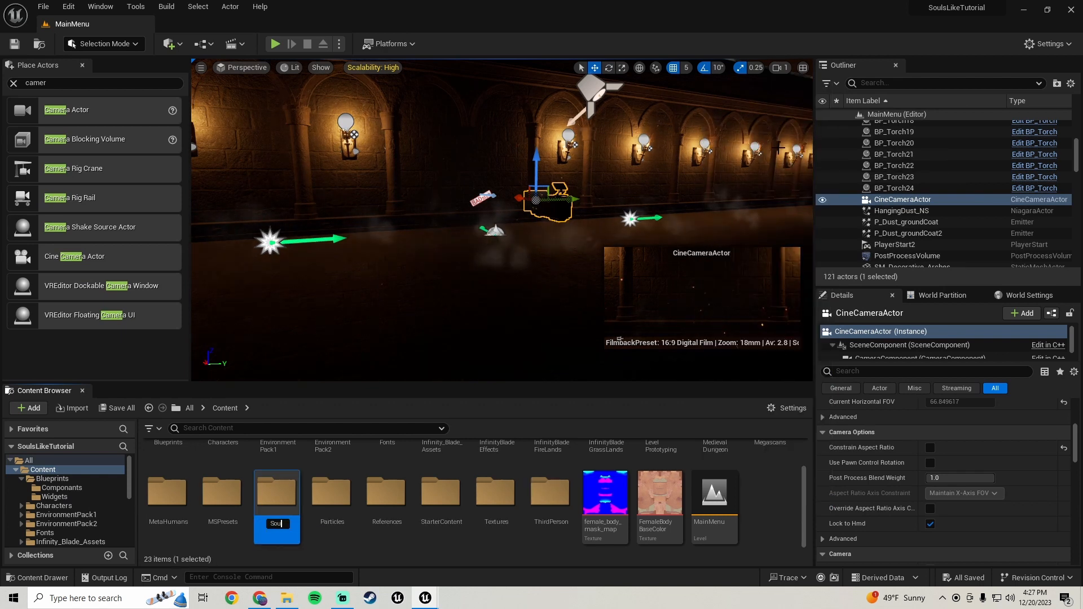
pyautogui.write('nds')
pyautogui.press('Return')
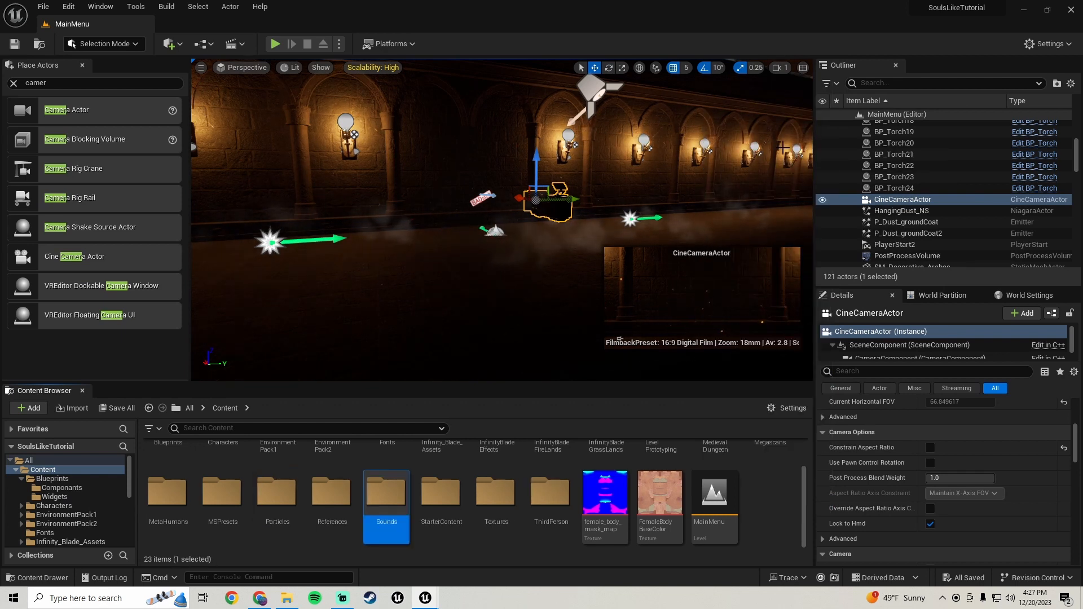
# Step: Create a subfolder named UI inside the Sounds folder and open it
pyautogui.doubleClick(392, 501)
pyautogui.rightClick(199, 488)
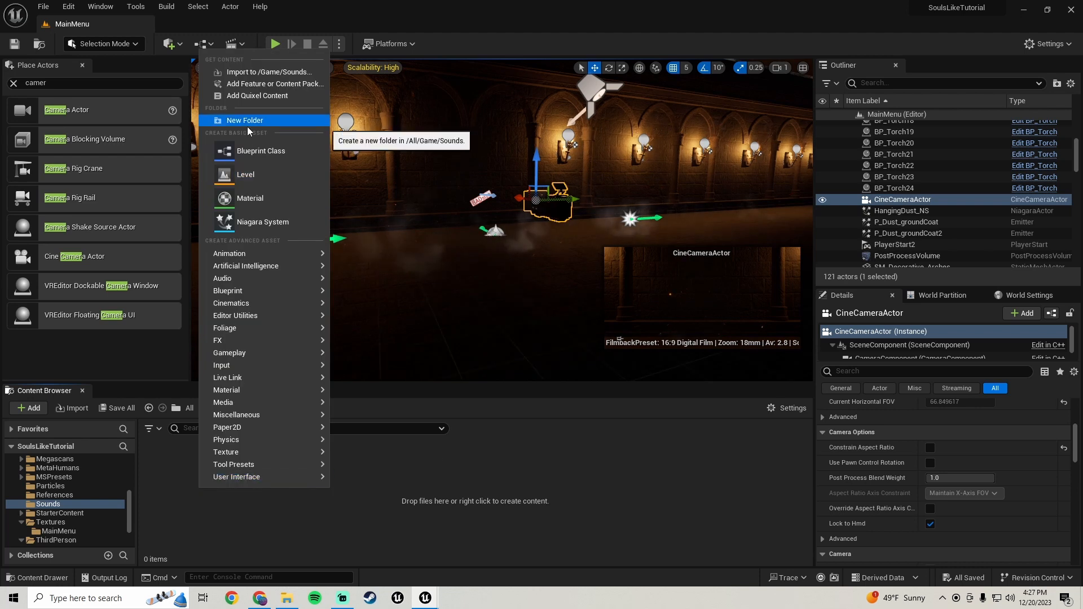
pyautogui.click(247, 122)
pyautogui.write('UI')
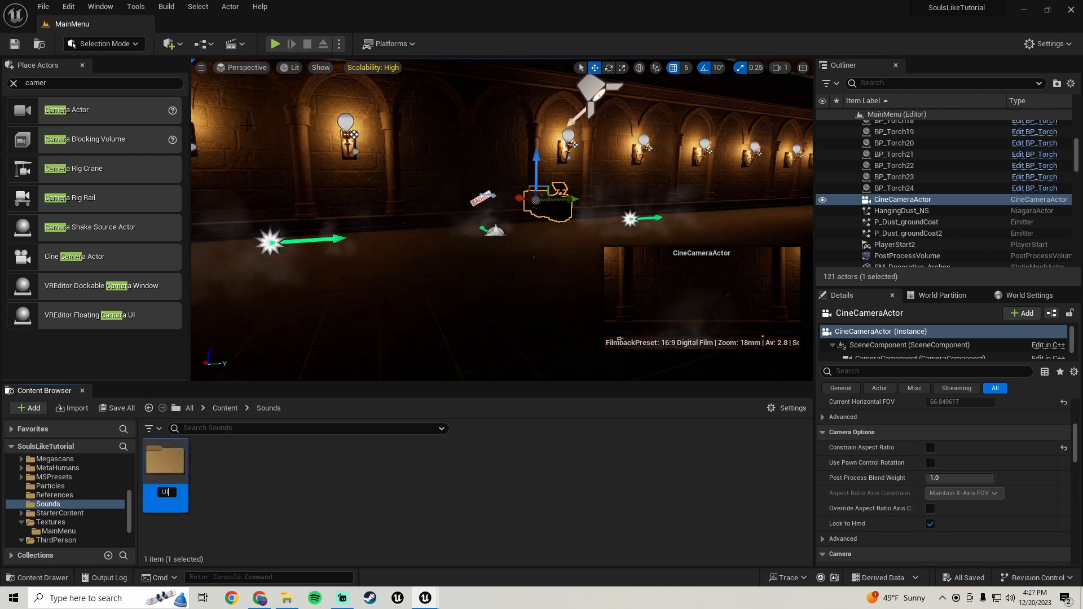
pyautogui.press('Return')
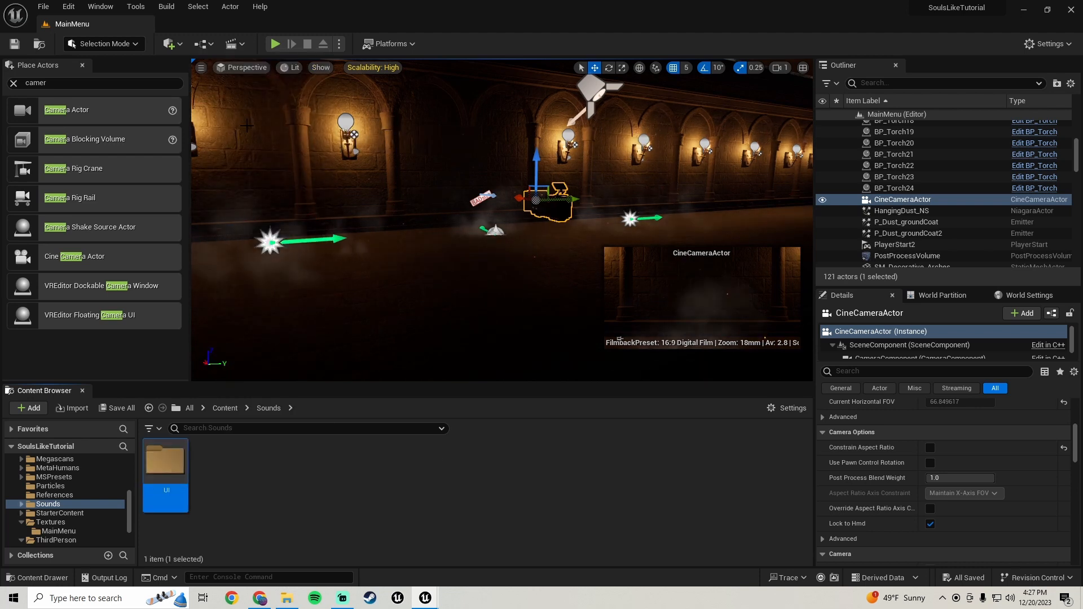
pyautogui.doubleClick(177, 480)
# Step: Switch to File Explorer, open the Game Sounds folder on New Volume (D:), and select the DeepImpact sound file
pyautogui.click(287, 598)
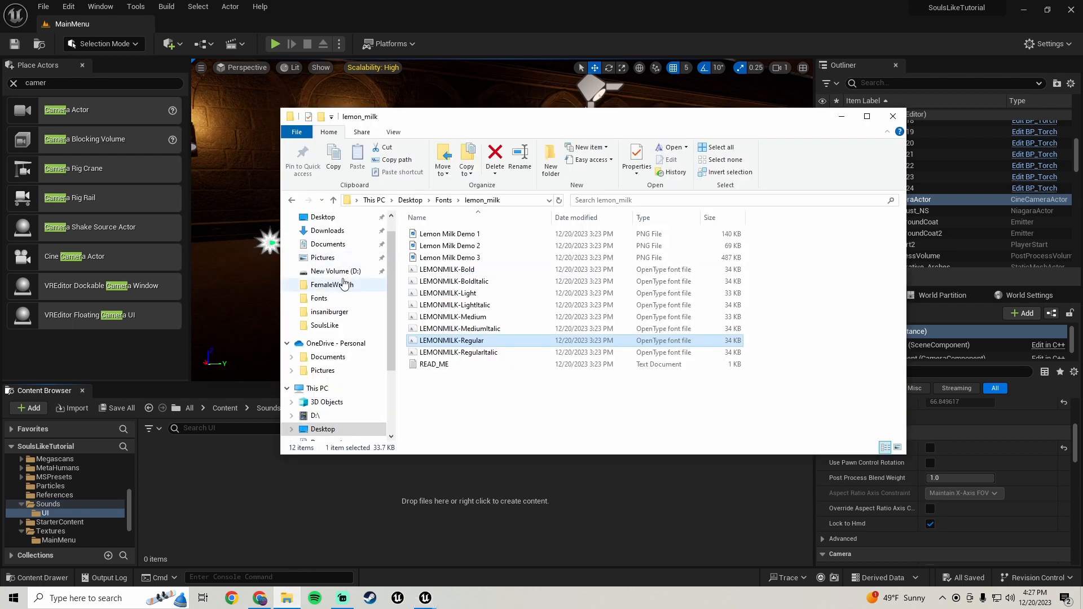
pyautogui.click(336, 270)
pyautogui.scroll(-2, 712, 322)
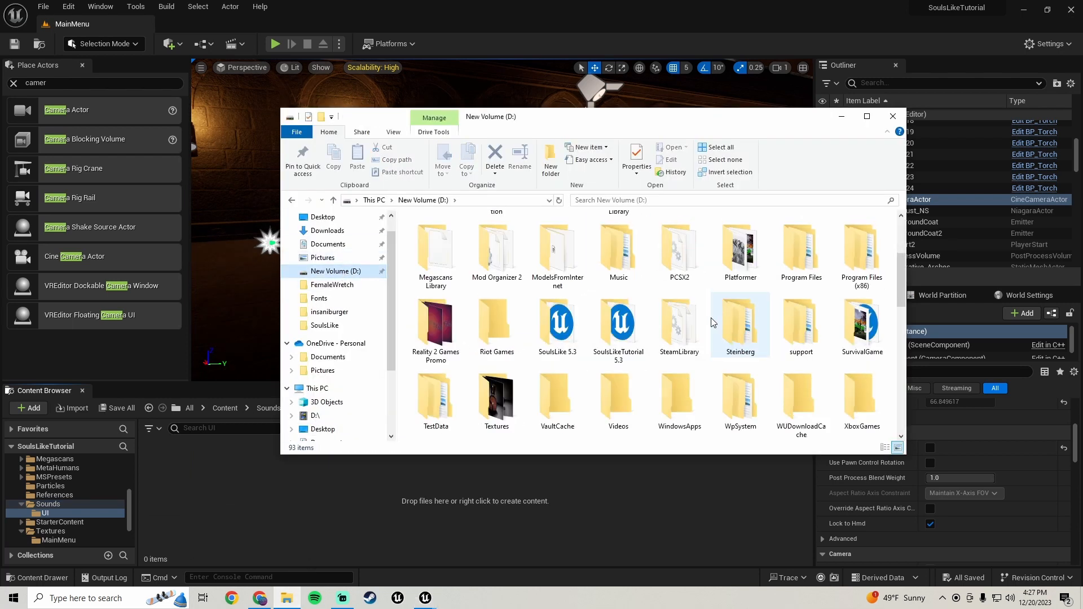
pyautogui.scroll(3, 712, 323)
pyautogui.doubleClick(801, 327)
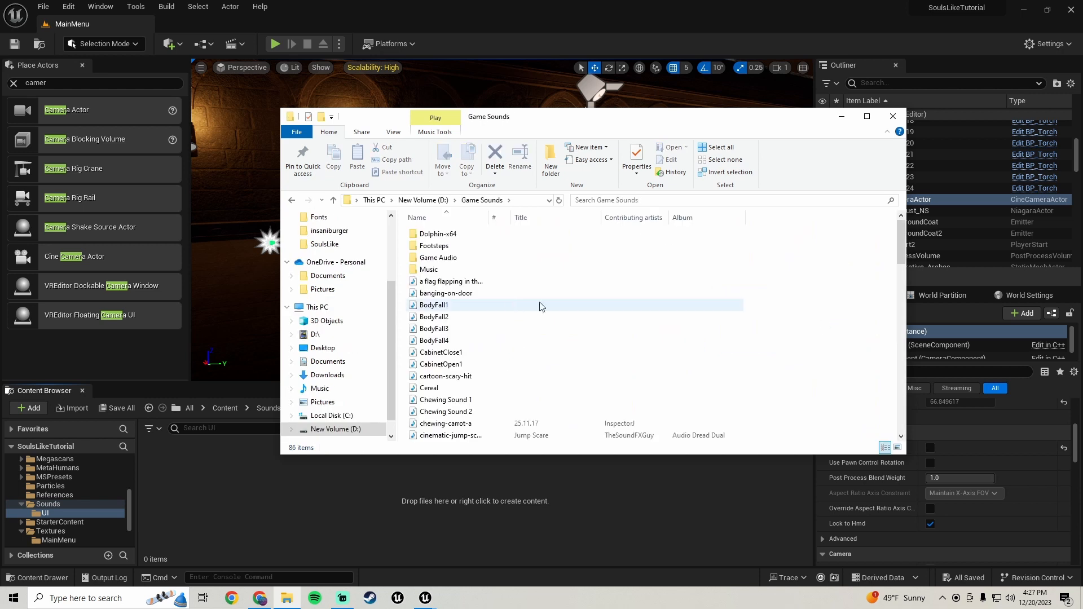
pyautogui.scroll(-5, 493, 305)
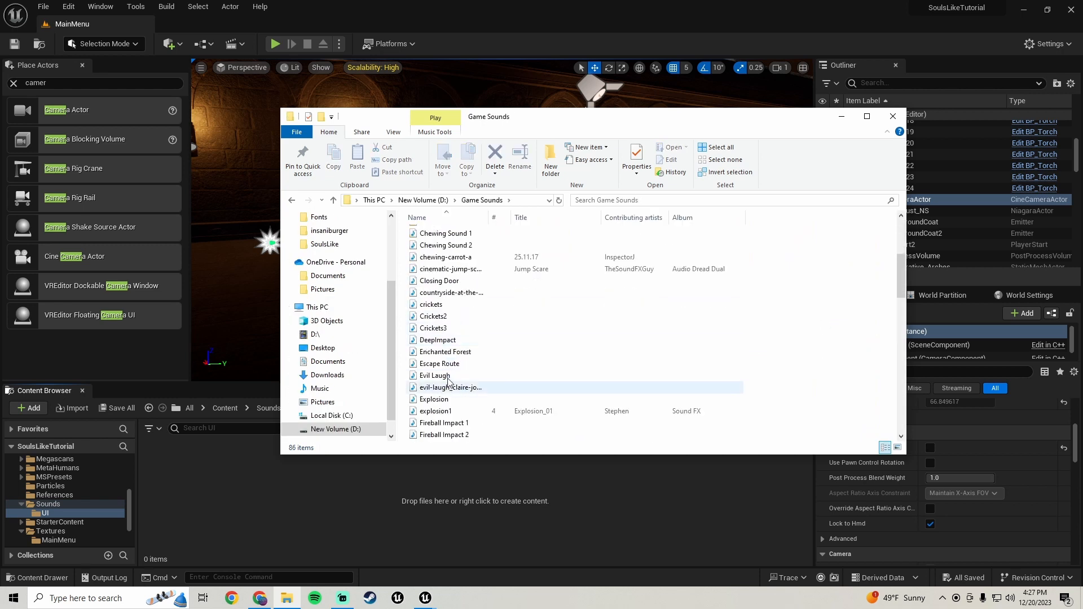
pyautogui.moveTo(442, 341)
pyautogui.mouseDown()
pyautogui.moveTo(460, 343)
pyautogui.moveTo(428, 345)
pyautogui.moveTo(441, 345)
pyautogui.mouseUp()
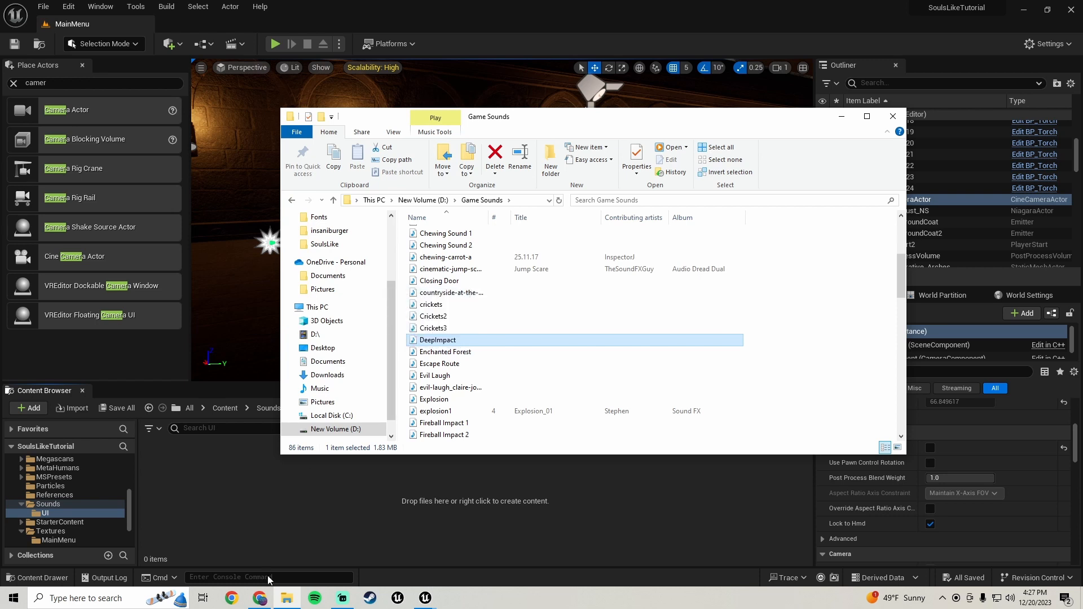
pyautogui.click(260, 598)
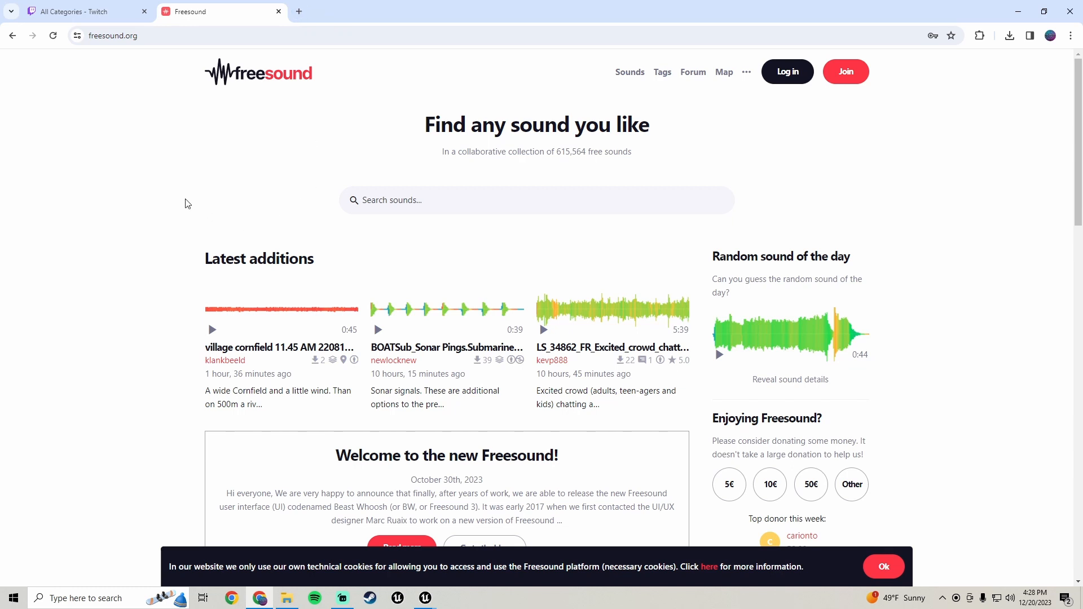
pyautogui.moveTo(425, 599)
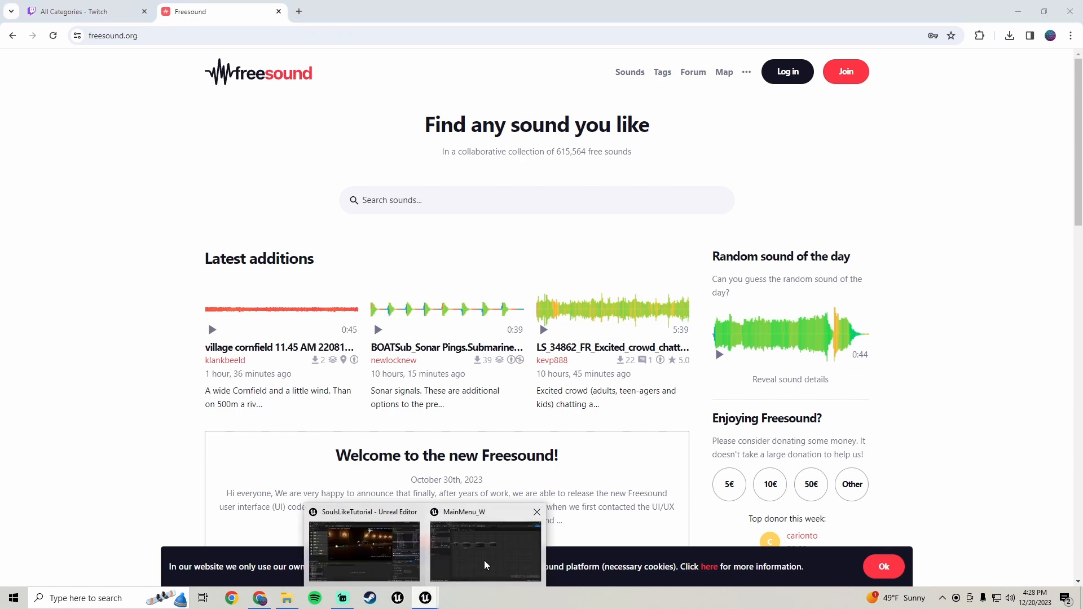
pyautogui.click(484, 560)
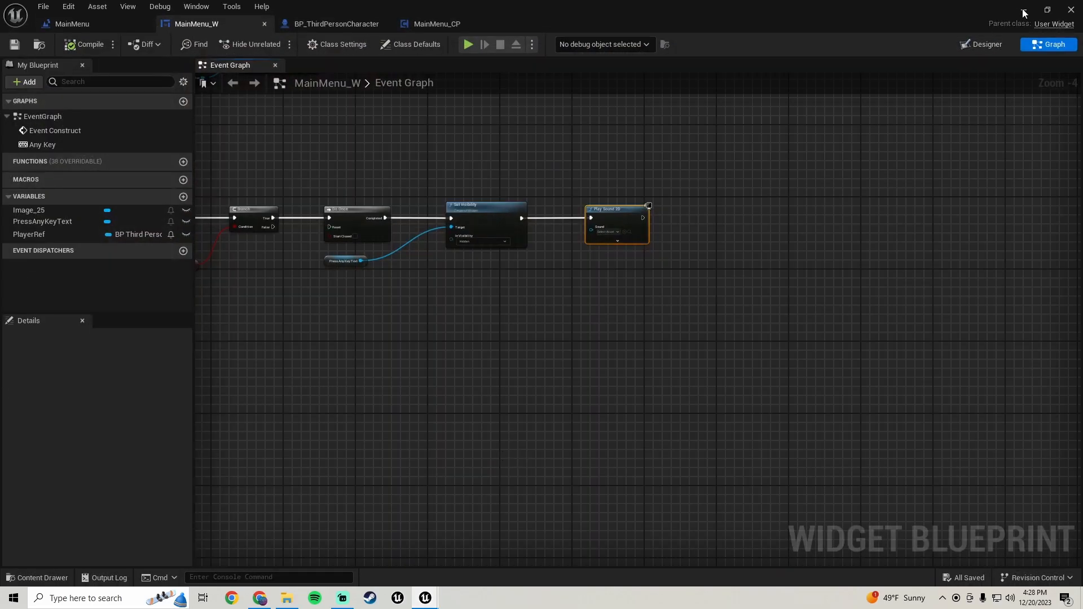
pyautogui.click(1024, 10)
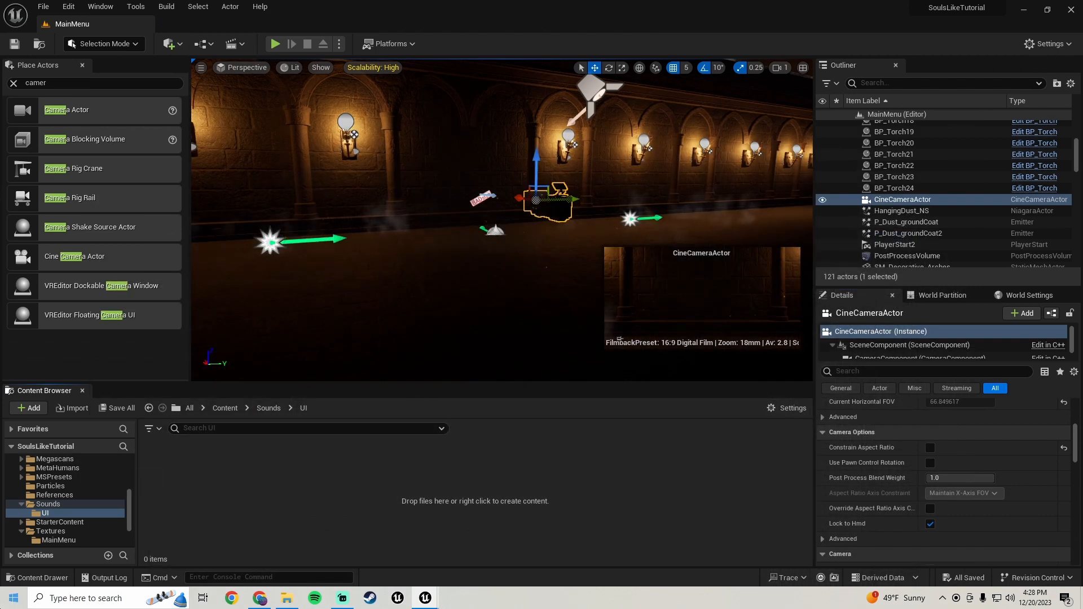
pyautogui.click(13, 598)
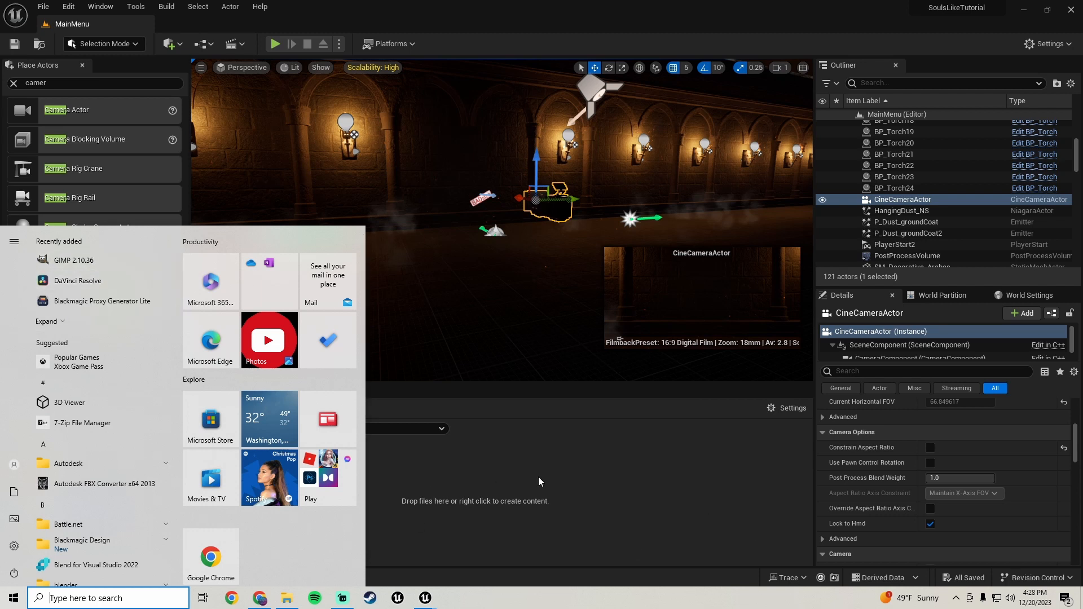
pyautogui.click(480, 479)
# Step: Import the DeepImpact sound file from File Explorer into the Sounds/UI folder and preview the imported sound wave
pyautogui.click(286, 600)
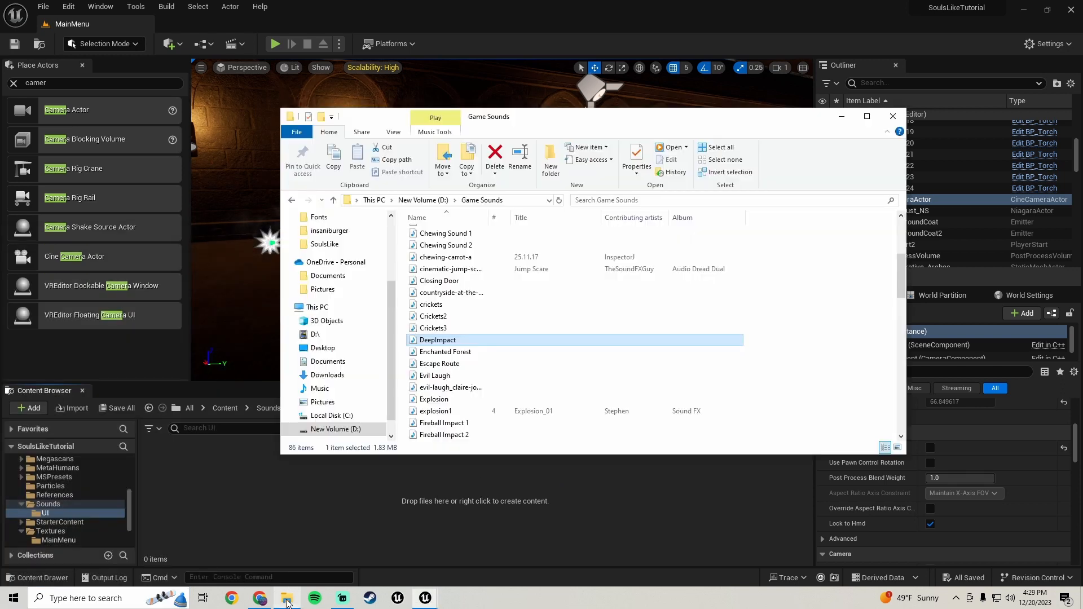
pyautogui.moveTo(455, 339); pyautogui.dragTo(189, 475)
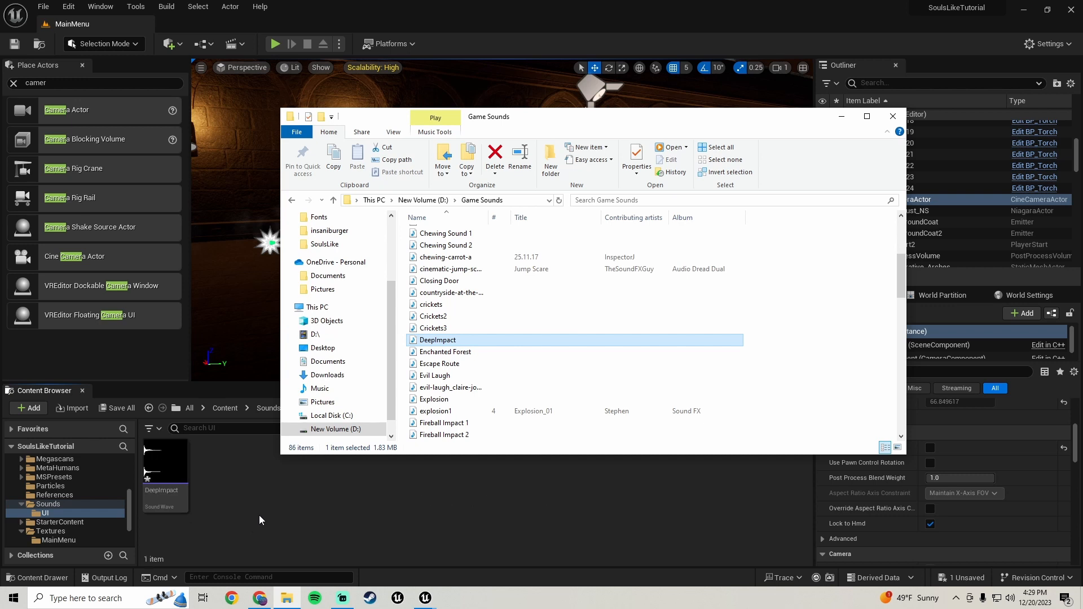
pyautogui.click(263, 511)
pyautogui.click(165, 462)
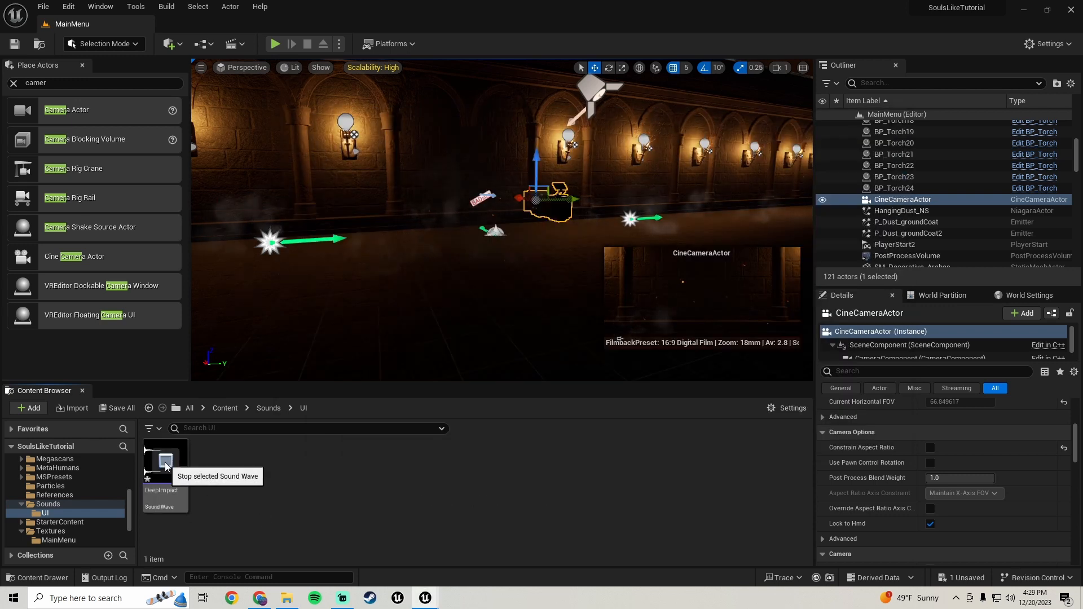
# Step: Assign DeepImpact as the sound of the Play Sound 2D node in MainMenu_W's event graph and compile the widget
pyautogui.moveTo(395, 243); pyautogui.dragTo(442, 226, button='right')
pyautogui.moveTo(428, 600)
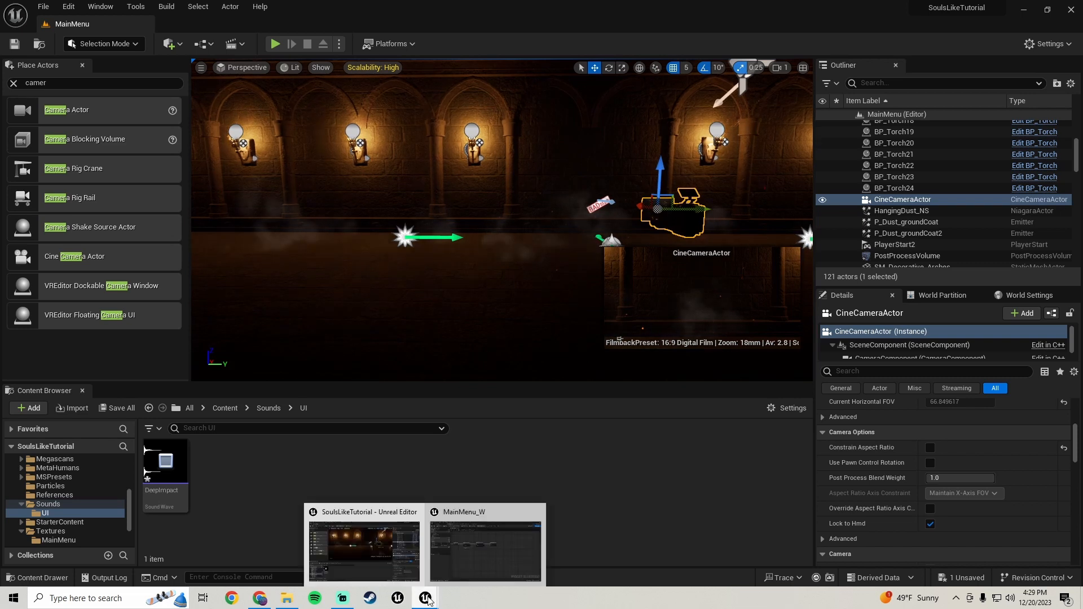
pyautogui.click(483, 549)
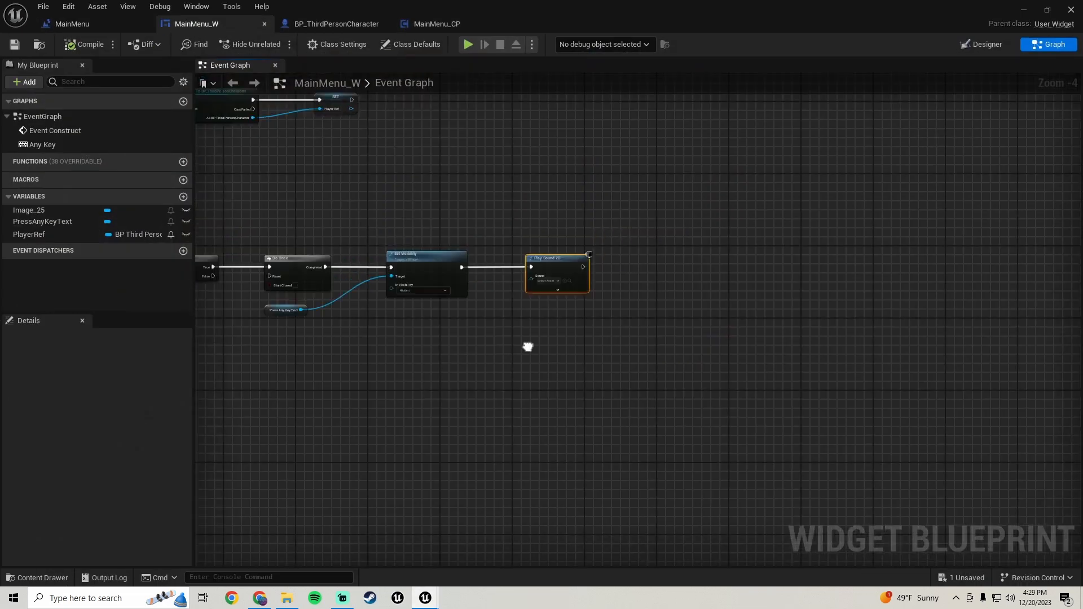
pyautogui.moveTo(527, 346); pyautogui.dragTo(497, 370, button='right')
pyautogui.scroll(2, 508, 319)
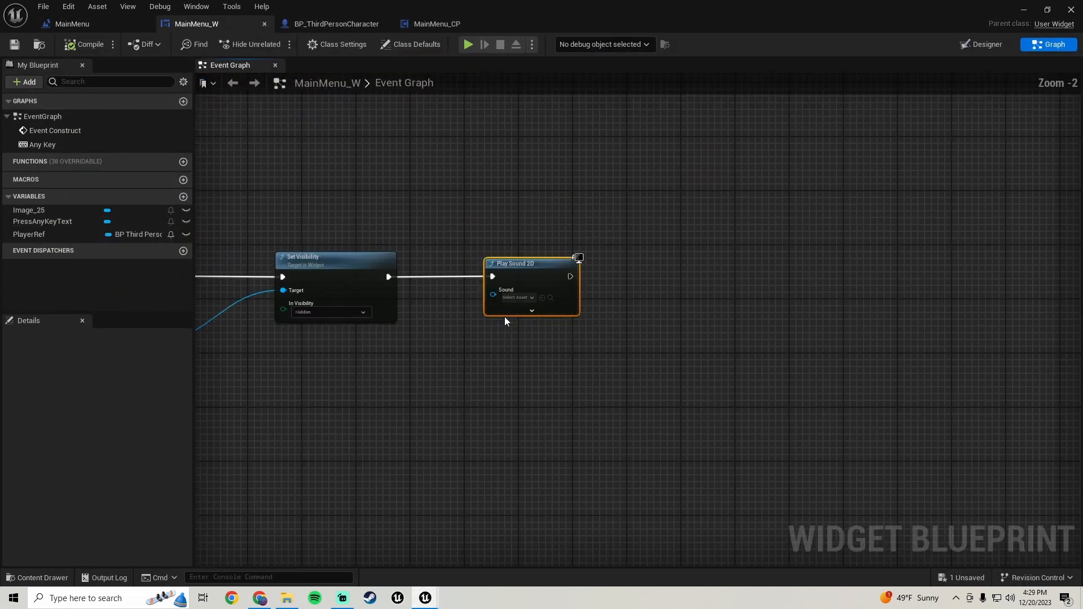
pyautogui.click(516, 296)
pyautogui.write('deep')
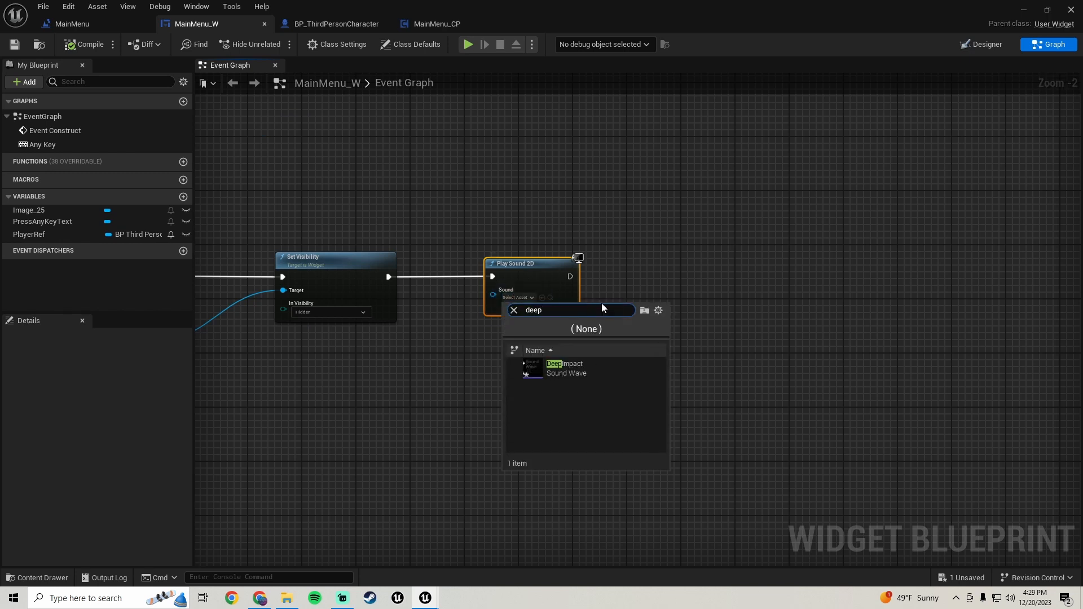
pyautogui.click(566, 368)
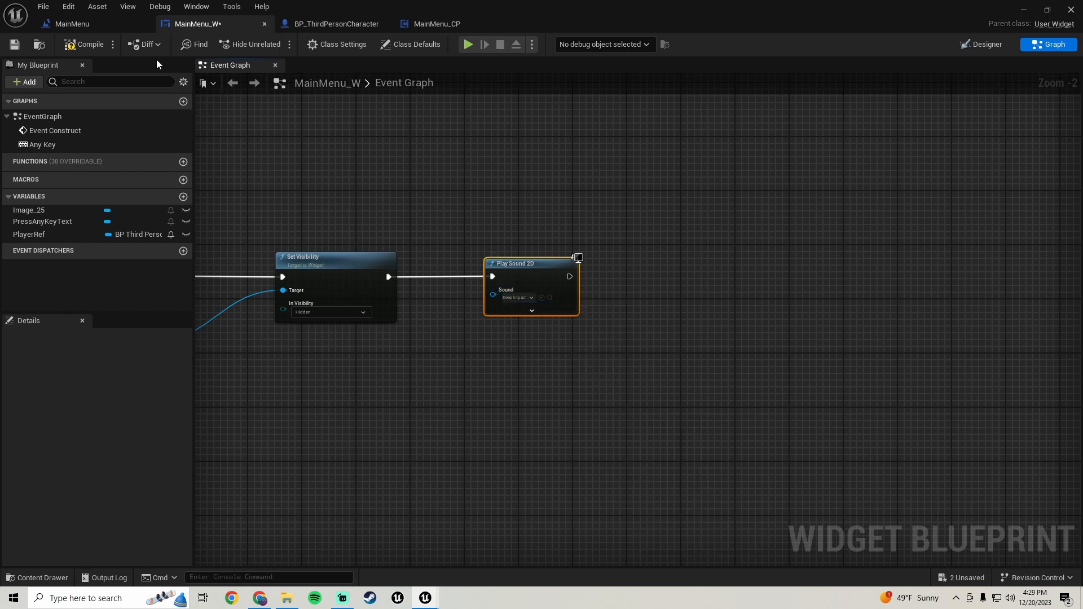
pyautogui.click(84, 44)
# Step: Play-test the MainMenu level to check the sound on the title screen, and stop the session
pyautogui.click(1024, 9)
pyautogui.click(276, 44)
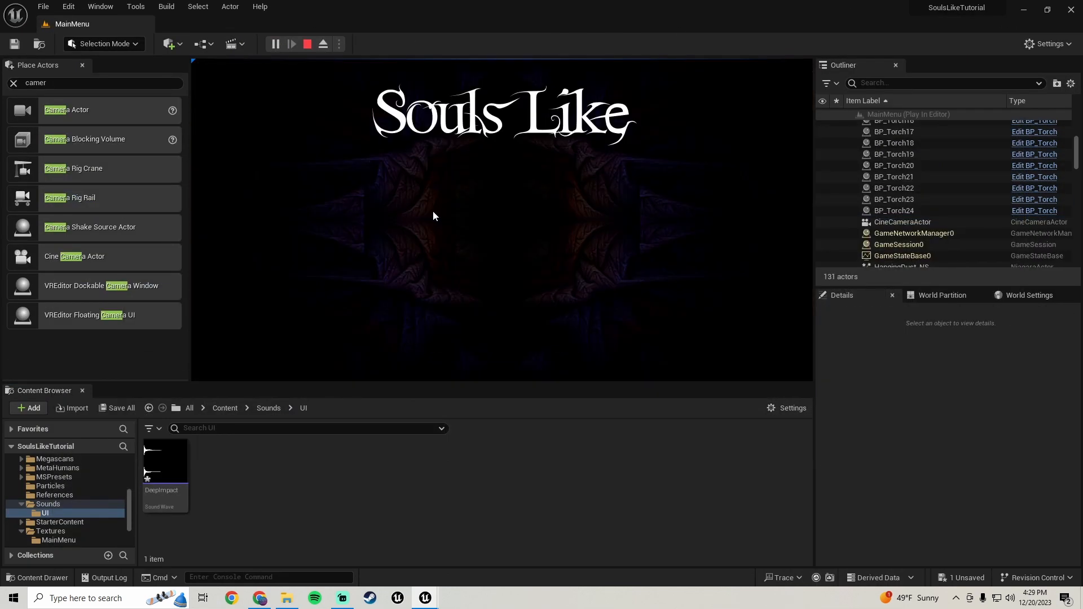
pyautogui.press('Escape')
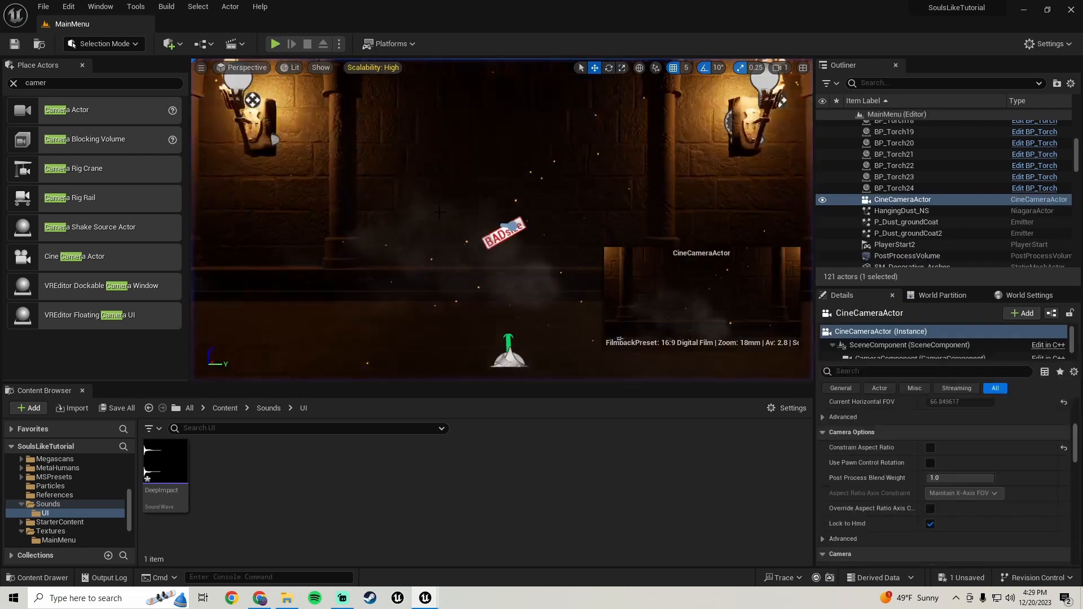
pyautogui.moveTo(501, 220); pyautogui.dragTo(479, 155, button='right')
# Step: Open the MainMenu level blueprint and add a Then 4 output to the Sequence node after Event BeginPlay
pyautogui.click(207, 44)
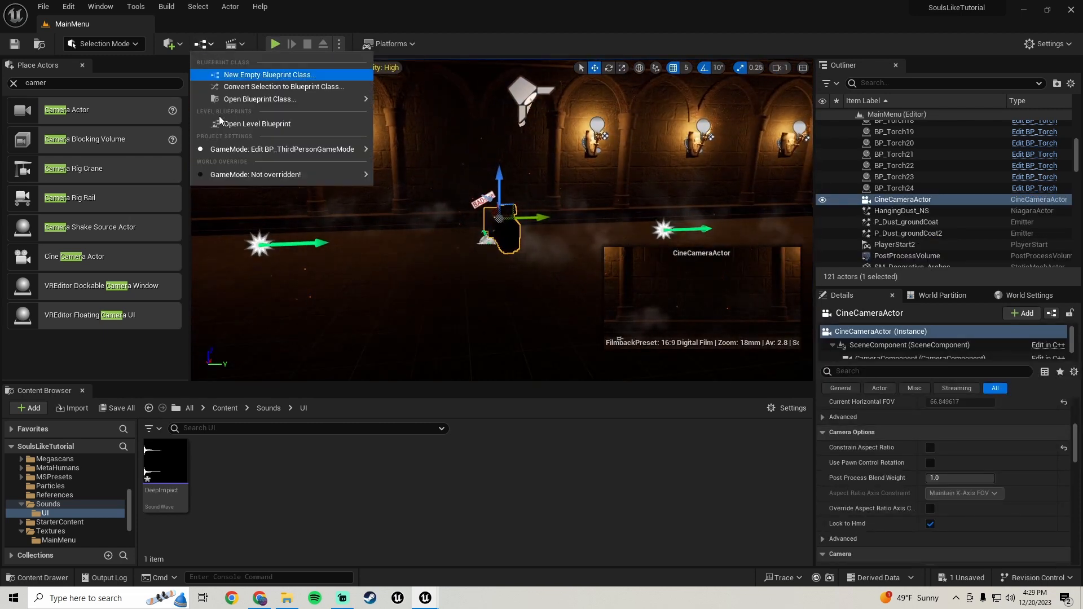
pyautogui.click(265, 121)
pyautogui.scroll(-1, 506, 323)
pyautogui.moveTo(506, 323); pyautogui.dragTo(591, 519, button='right')
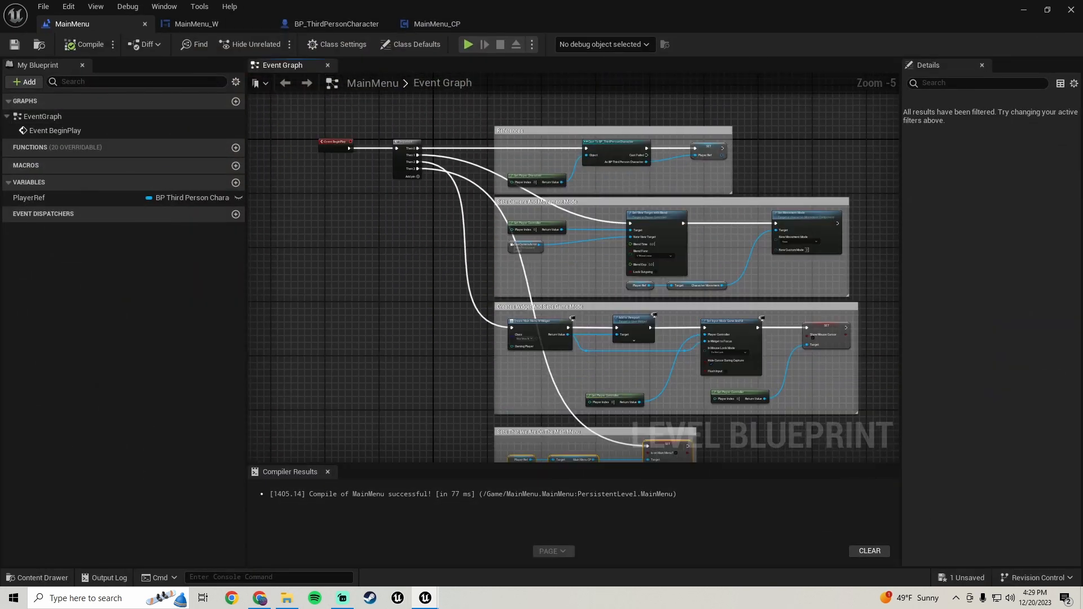
pyautogui.scroll(3, 387, 226)
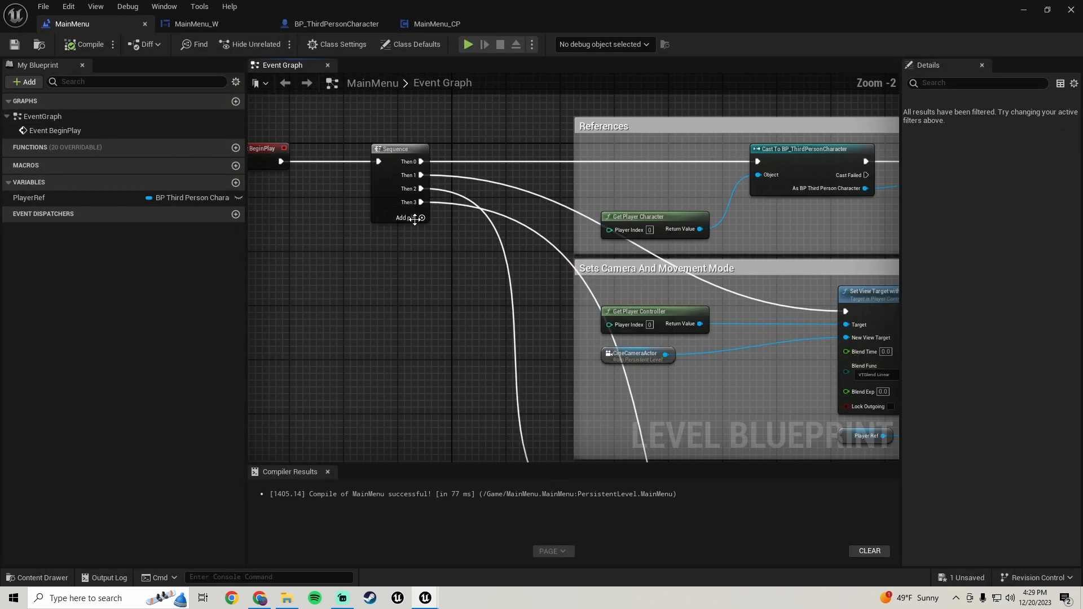
pyautogui.click(399, 235)
# Step: Move the Event BeginPlay and Sequence nodes together farther away from the comment groups to make room for wires
pyautogui.scroll(-1, 398, 237)
pyautogui.moveTo(375, 279); pyautogui.dragTo(462, 290, button='right')
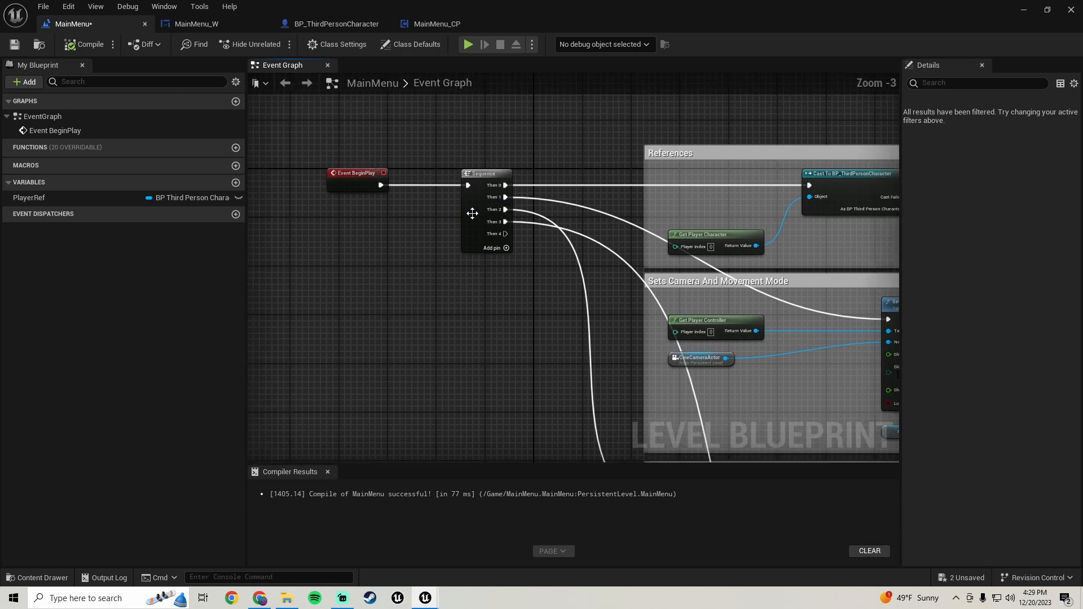
pyautogui.moveTo(491, 134); pyautogui.dragTo(342, 226)
pyautogui.scroll(-2, 356, 254)
pyautogui.moveTo(362, 256); pyautogui.dragTo(497, 239, button='right')
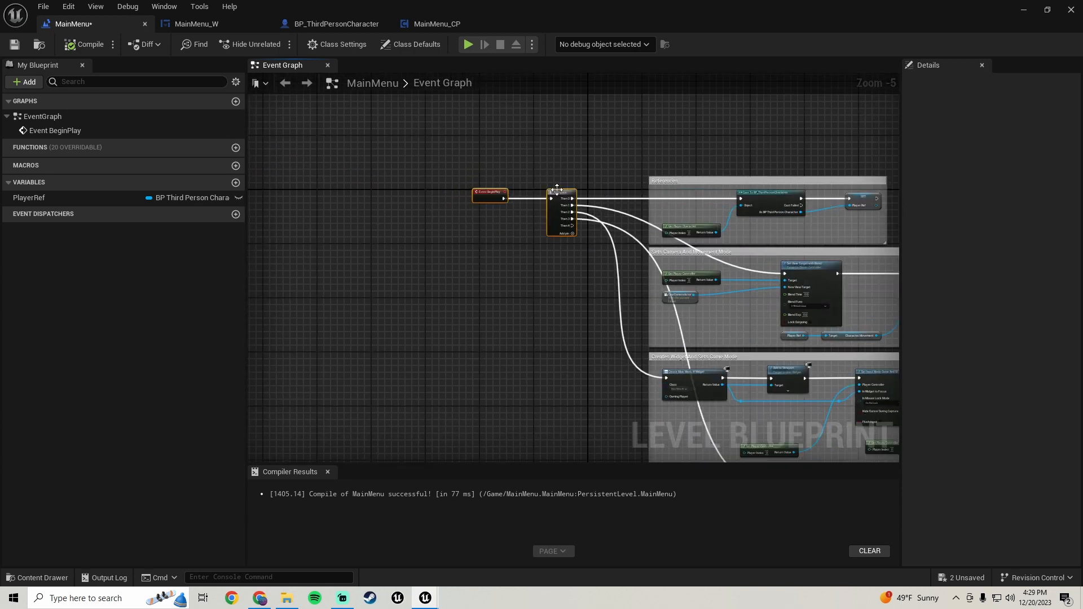
pyautogui.moveTo(556, 190); pyautogui.dragTo(409, 194)
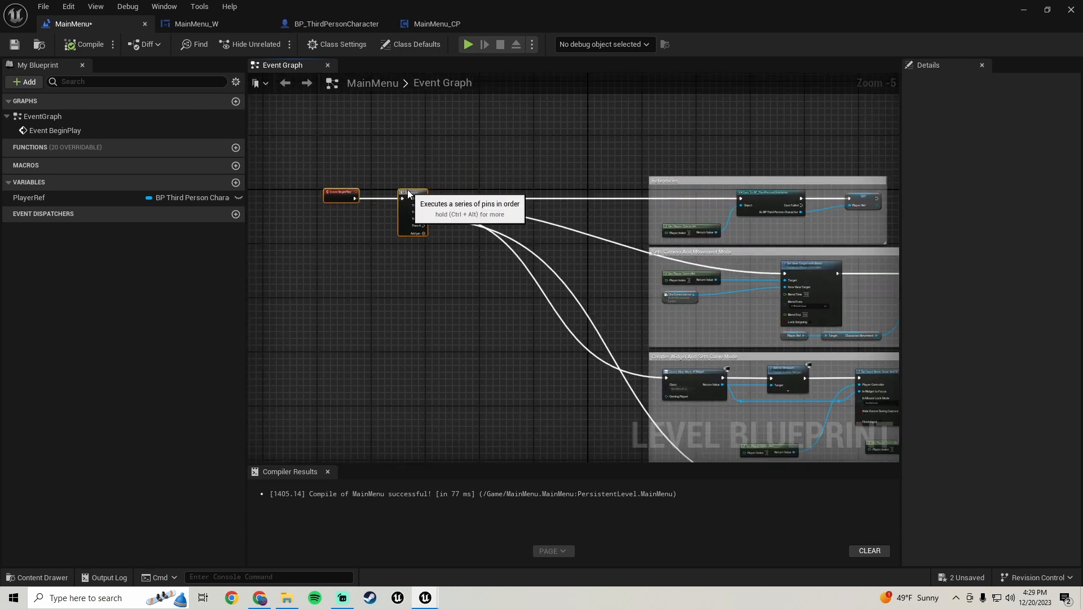
# Step: Add a Play Sound 2D node below the last comment group, wired from the Sequence node's Then 4 output
pyautogui.moveTo(457, 340); pyautogui.dragTo(463, 273, button='right')
pyautogui.moveTo(429, 159); pyautogui.dragTo(673, 178)
pyautogui.write('play sound')
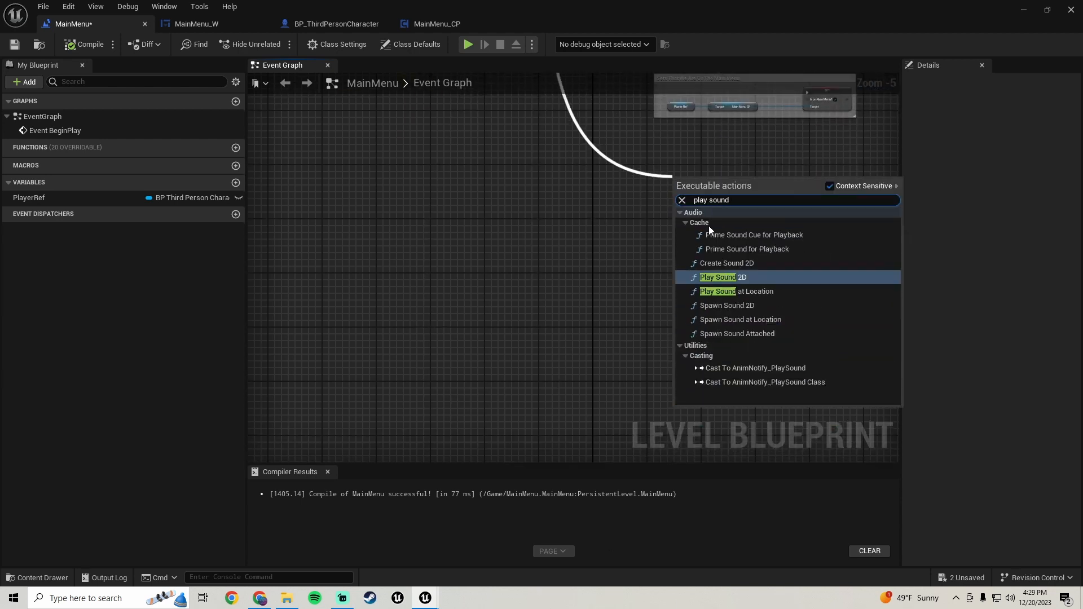
pyautogui.click(737, 277)
pyautogui.scroll(4, 701, 259)
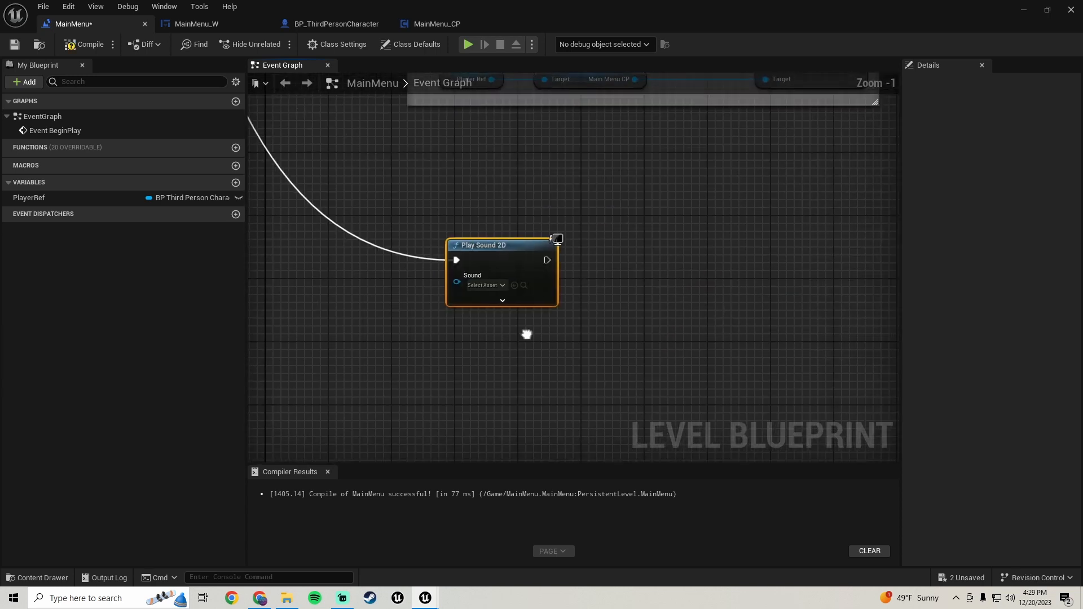
# Step: Create a folder named Music inside the Sounds content folder and open it
pyautogui.click(327, 472)
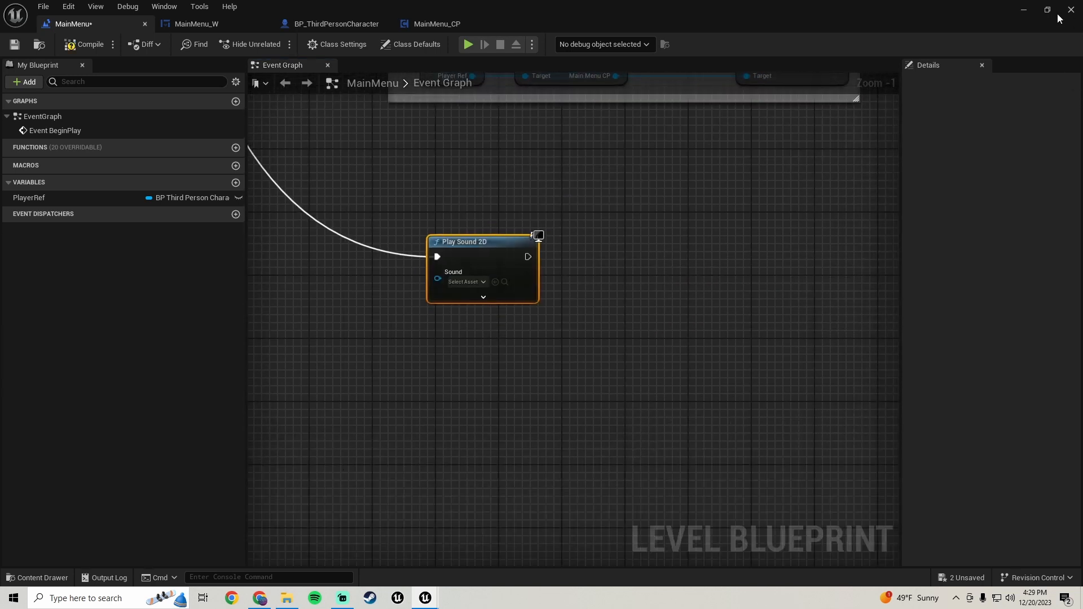
pyautogui.click(1024, 12)
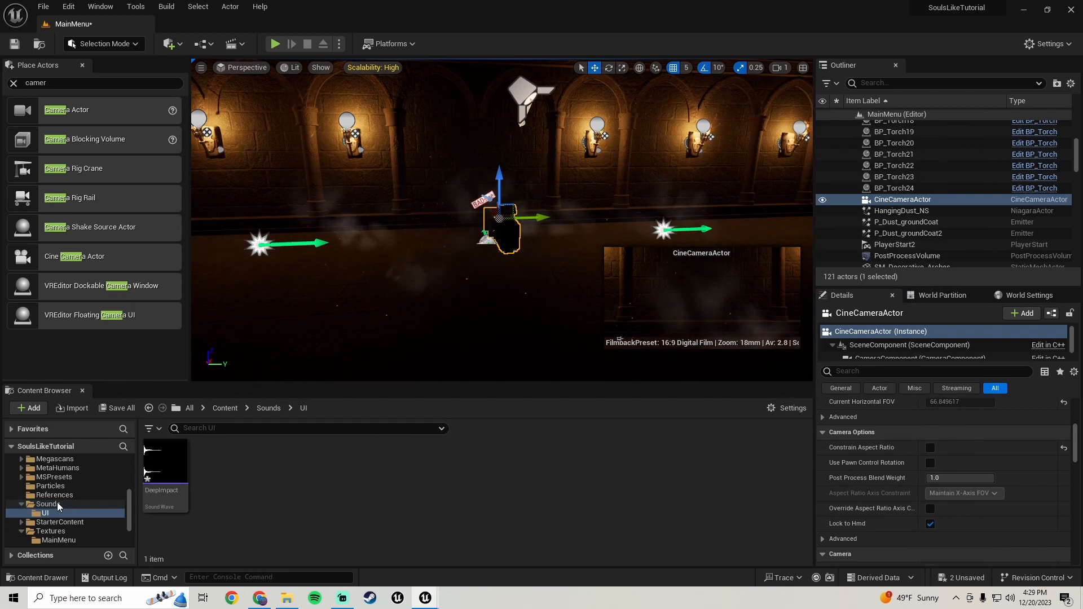
pyautogui.click(54, 505)
pyautogui.rightClick(239, 483)
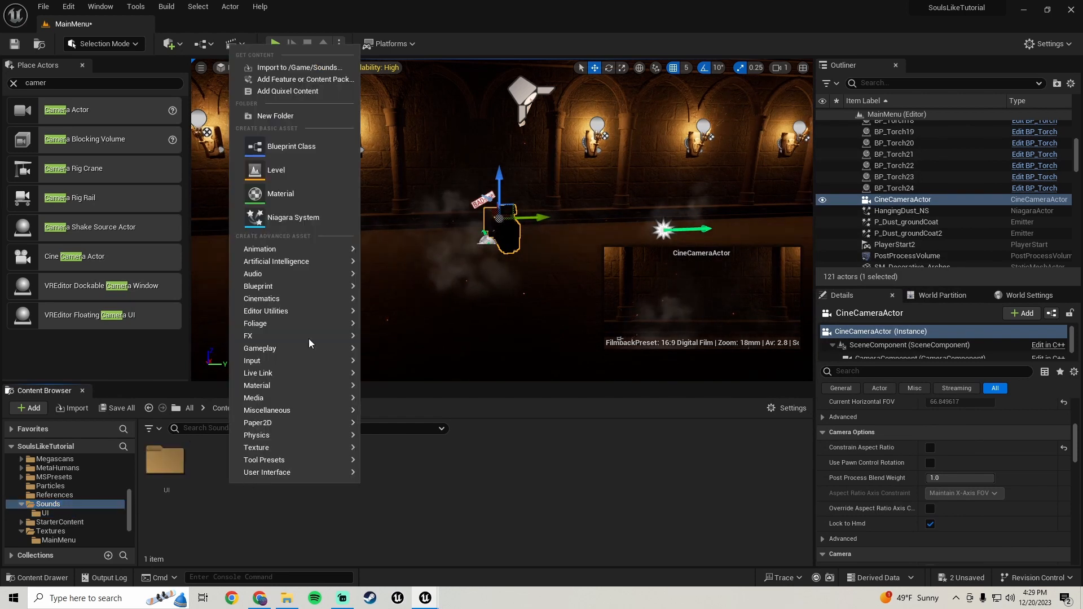
pyautogui.click(303, 116)
pyautogui.write('Music')
pyautogui.press('Return')
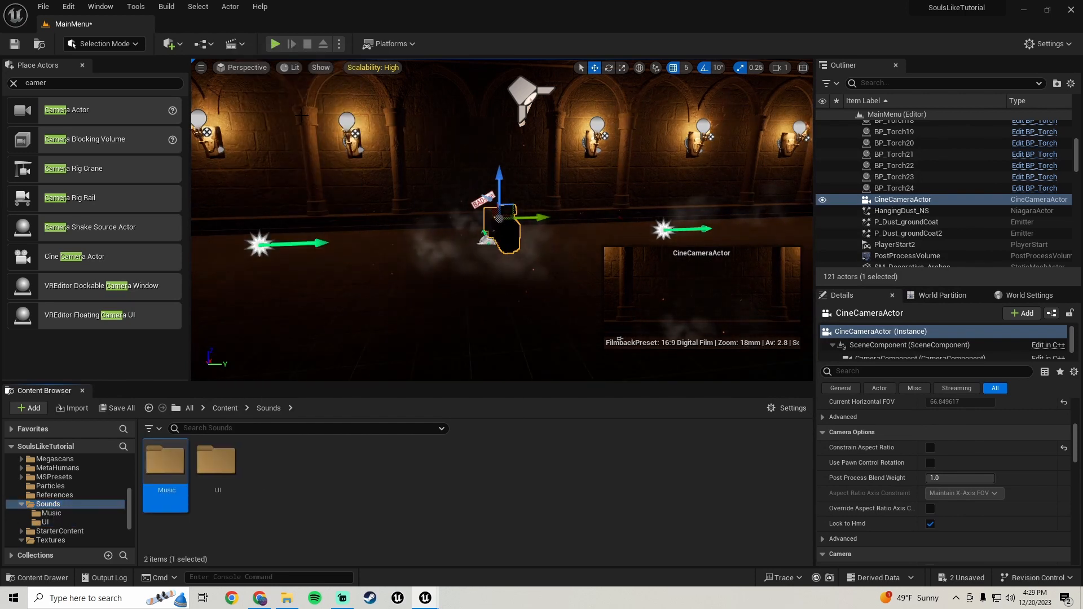
pyautogui.doubleClick(165, 466)
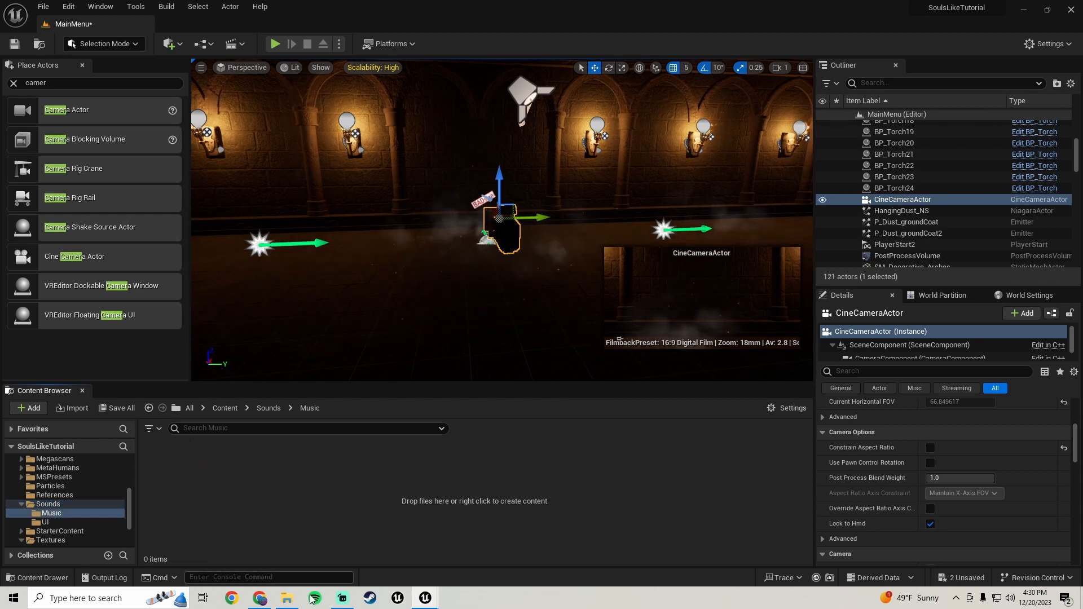
# Step: Import the the-yosemite-horror-121179 Wave Sound file from Downloads into the Music folder and preview it
pyautogui.click(288, 600)
pyautogui.scroll(3, 332, 265)
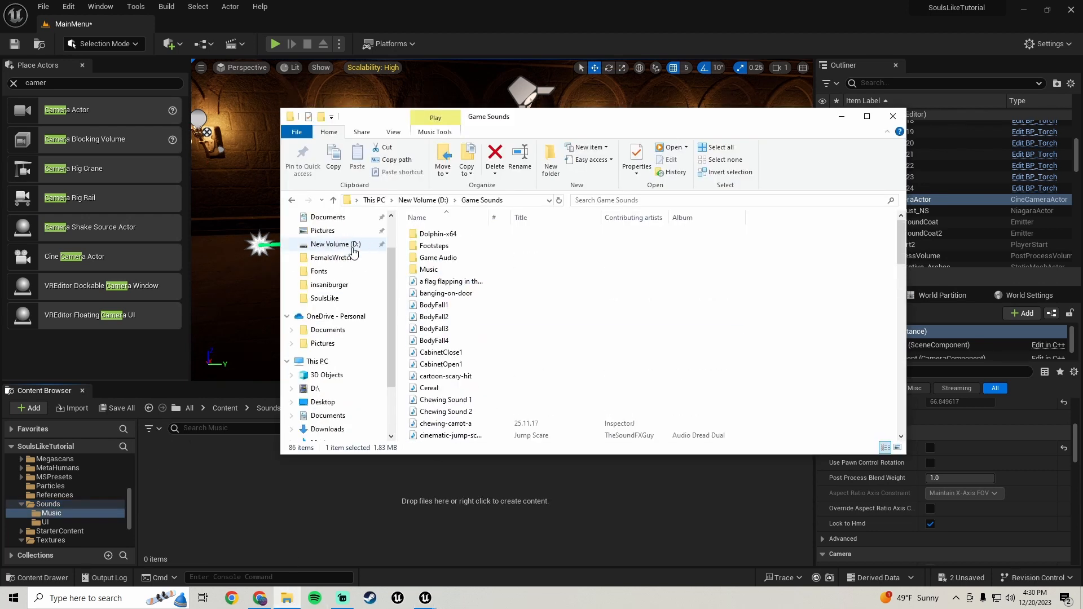
pyautogui.click(318, 255)
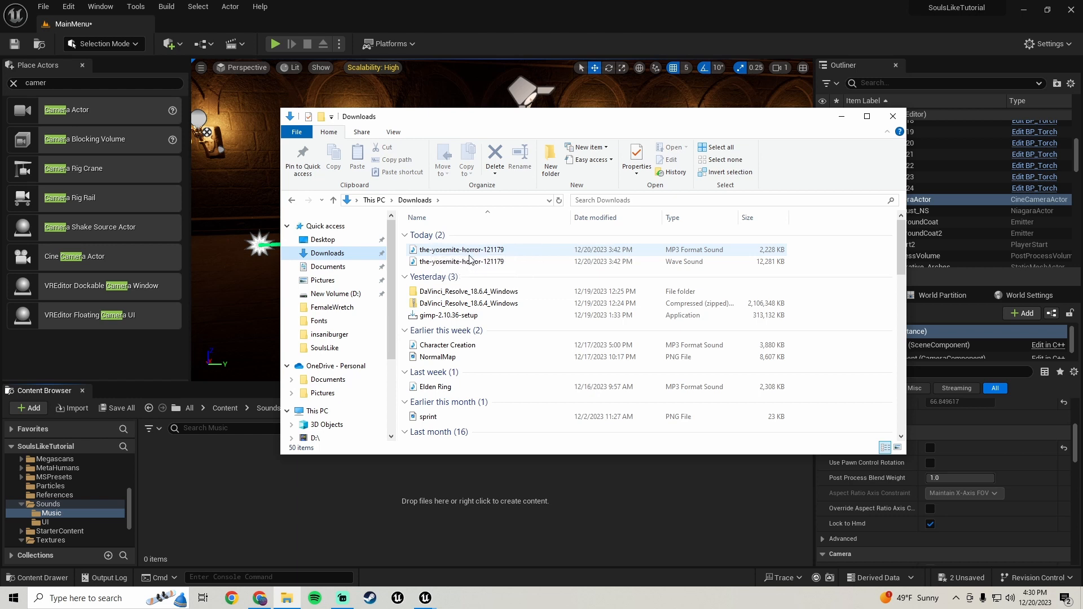
pyautogui.moveTo(628, 261); pyautogui.dragTo(269, 450)
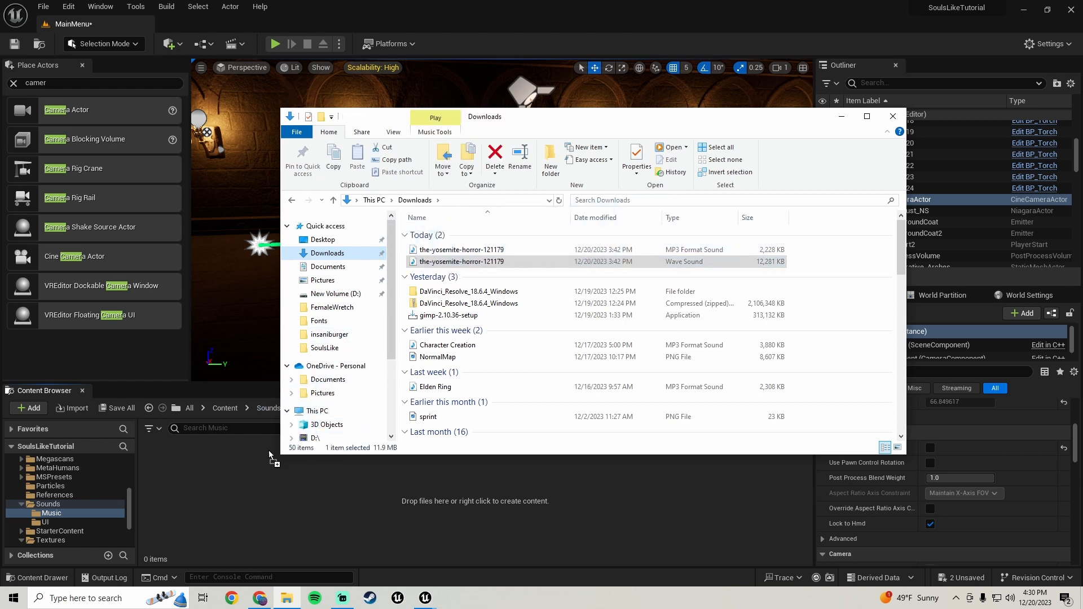
pyautogui.click(299, 524)
pyautogui.click(165, 461)
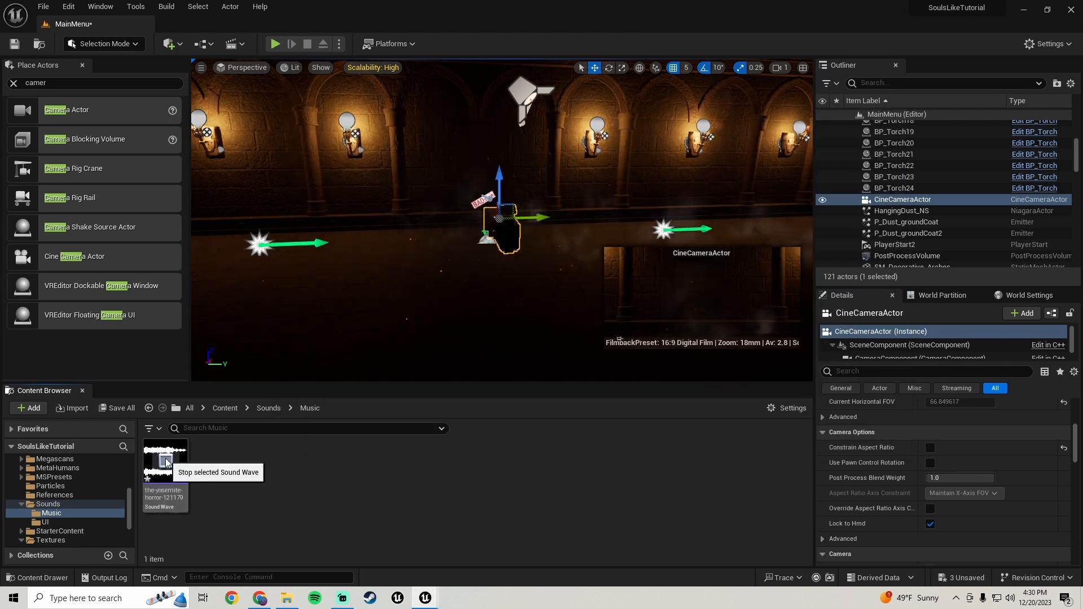
# Step: Enable Looping on the the-yosemite-horror-121179 sound wave and save the asset
pyautogui.doubleClick(153, 499)
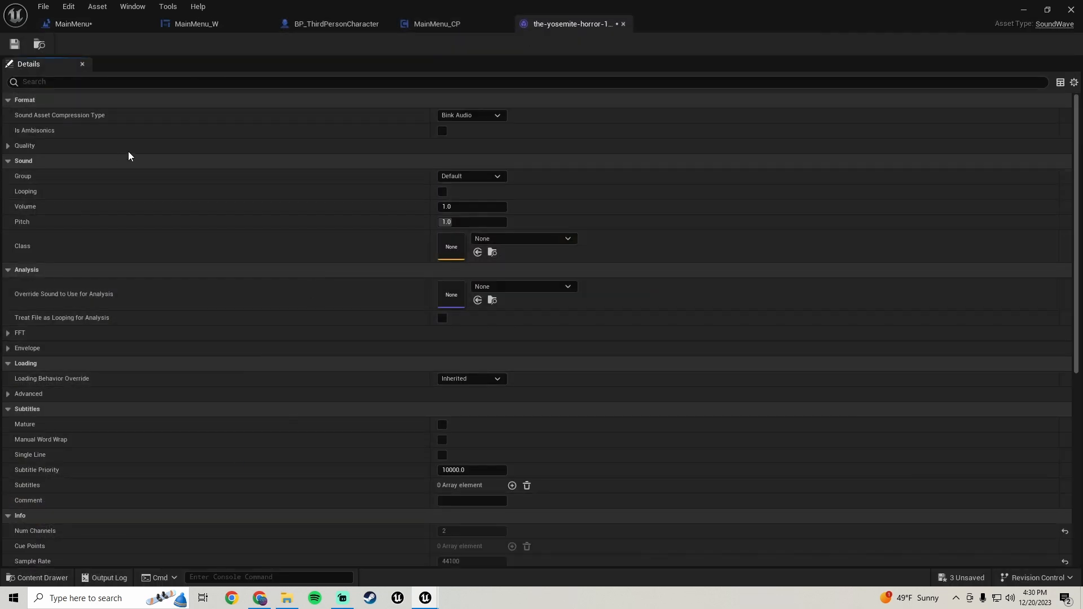
pyautogui.click(1071, 9)
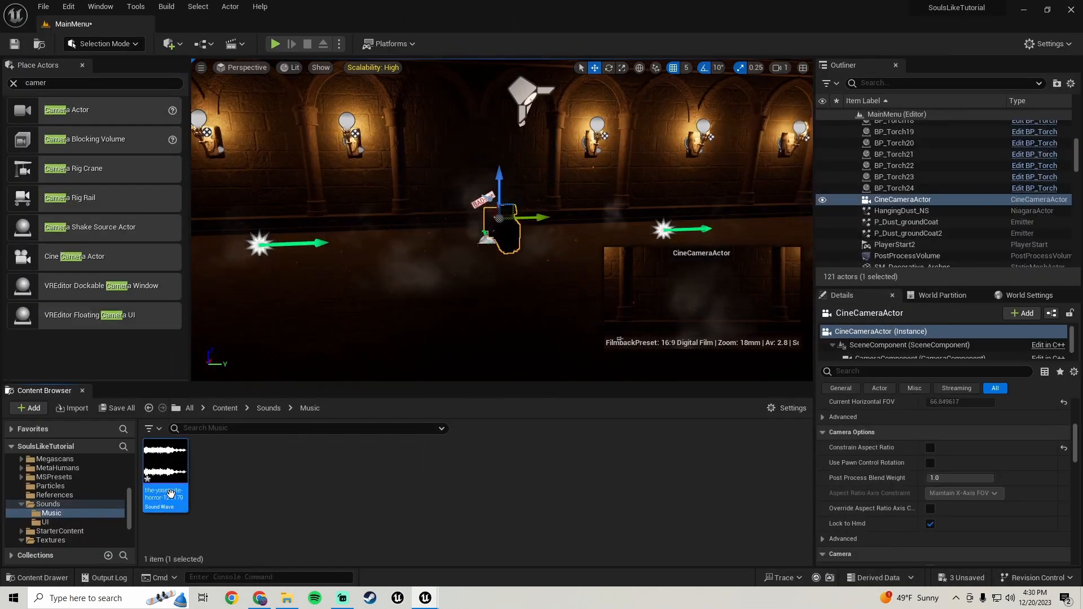
pyautogui.doubleClick(170, 495)
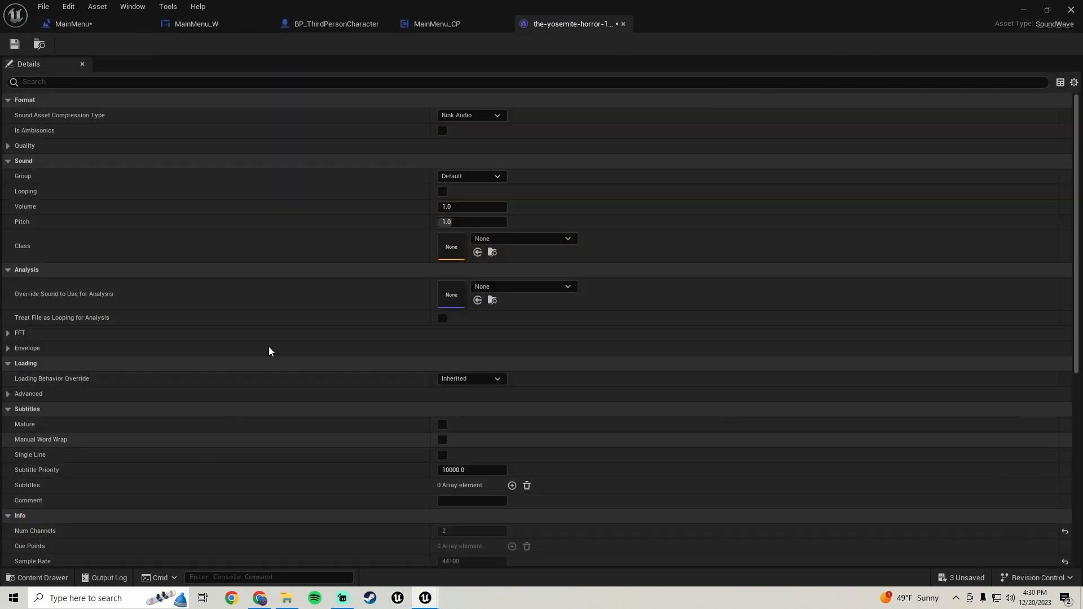
pyautogui.click(442, 192)
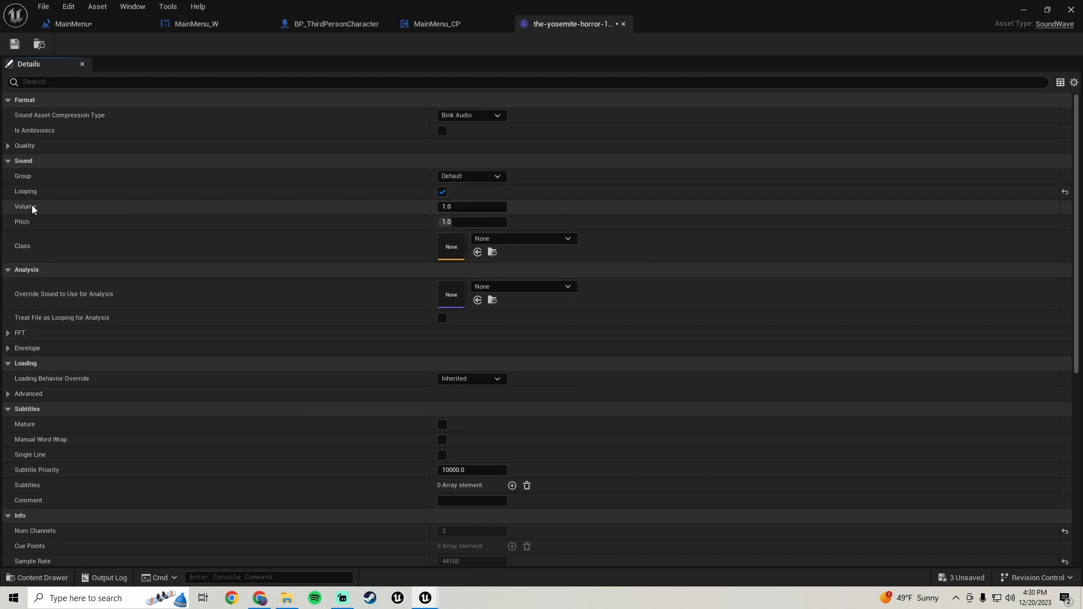
pyautogui.click(447, 207)
pyautogui.click(14, 44)
# Step: Reopen the MainMenu level blueprint in a smaller window and assign the-yosemite-horror-121179 as the Play Sound 2D node's sound
pyautogui.click(458, 18)
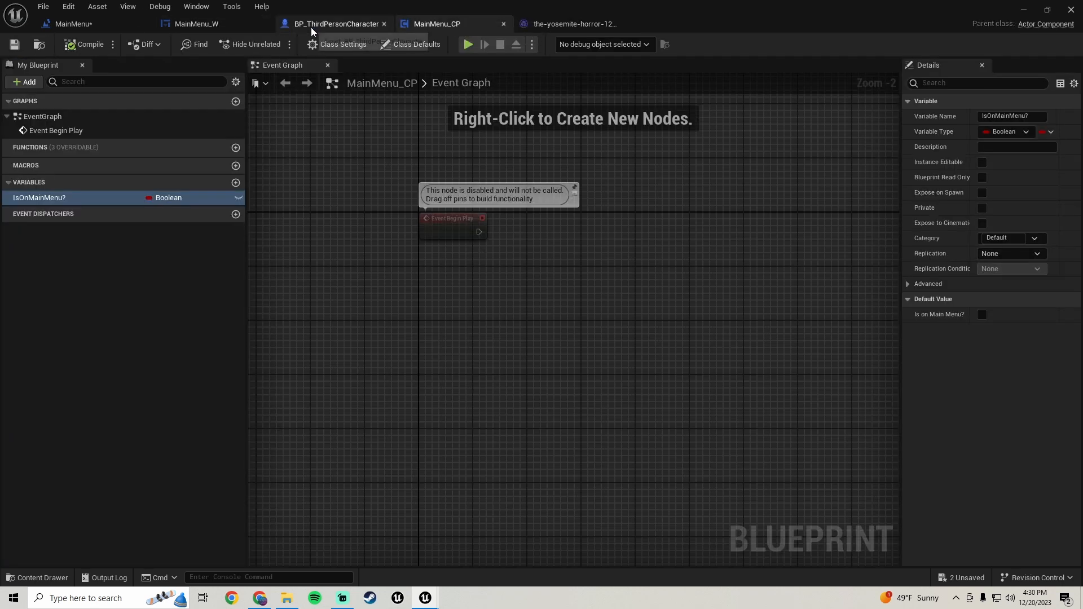
pyautogui.click(1024, 9)
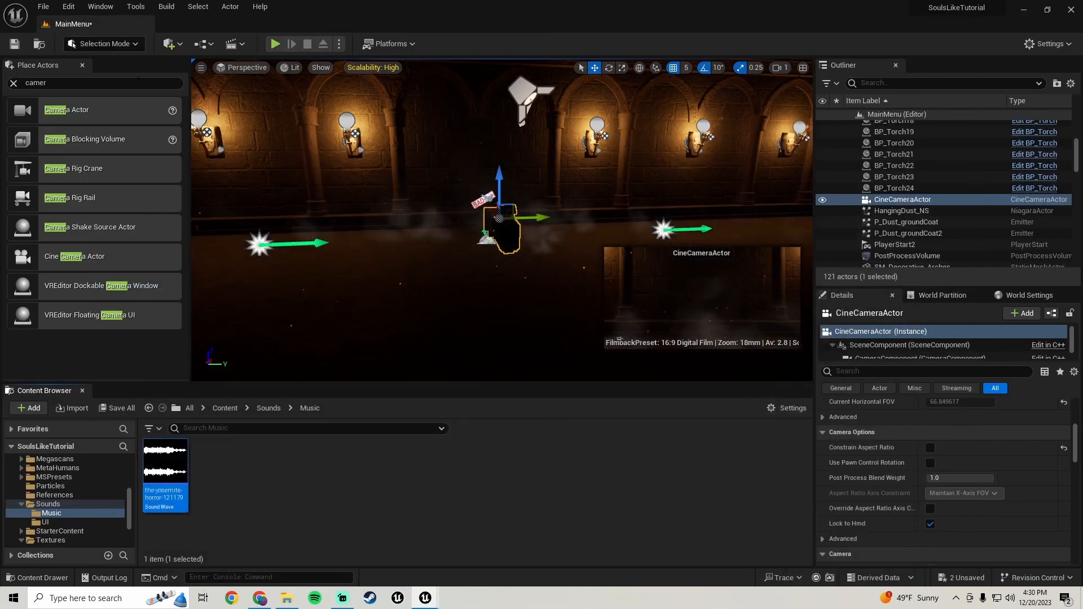
pyautogui.click(204, 44)
pyautogui.click(247, 123)
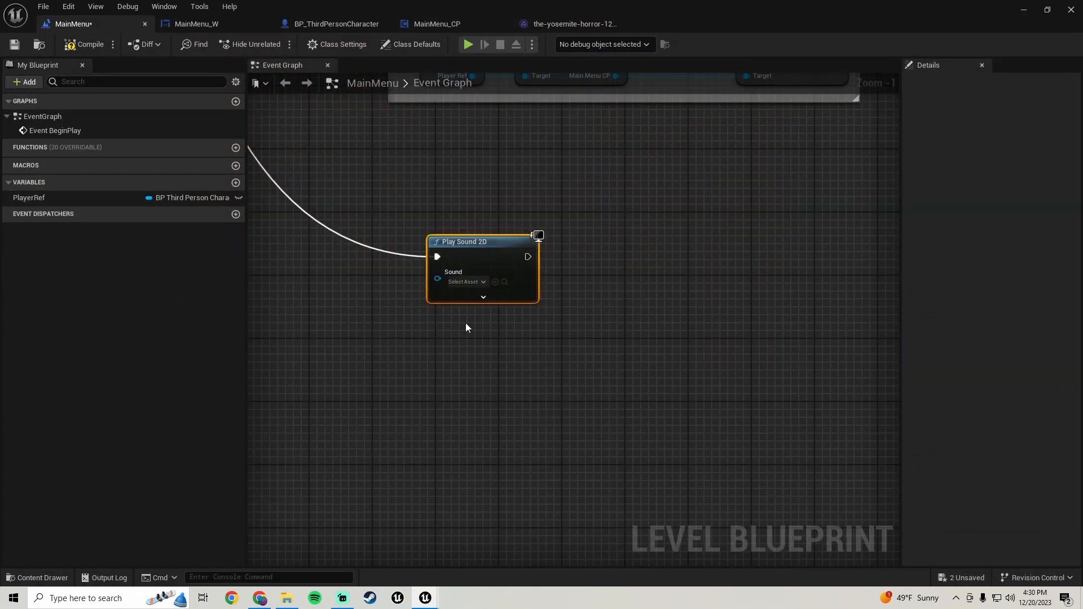
pyautogui.click(1046, 9)
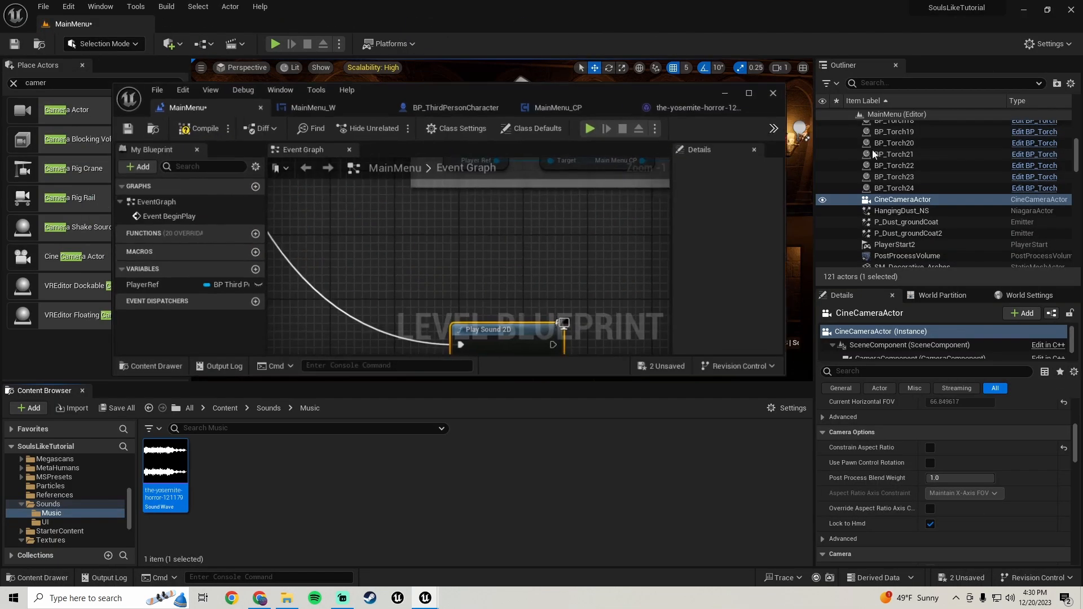
pyautogui.scroll(-1, 502, 299)
pyautogui.moveTo(503, 300); pyautogui.dragTo(474, 199, button='right')
pyautogui.moveTo(166, 474); pyautogui.dragTo(479, 270)
# Step: Compile and save the MainMenu level blueprint, and put its window away
pyautogui.click(210, 136)
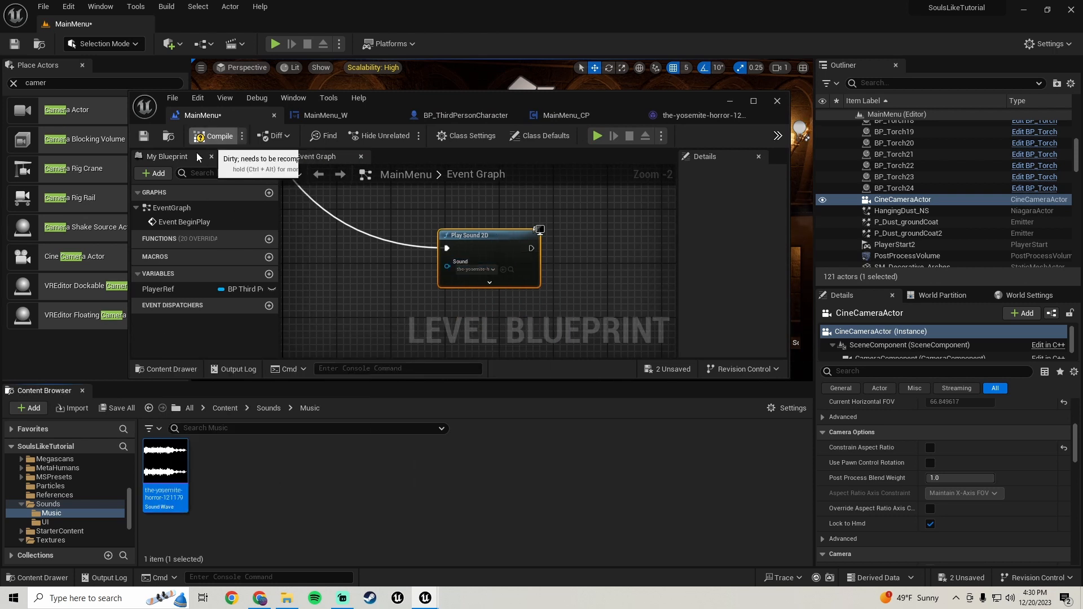
pyautogui.click(144, 136)
pyautogui.click(729, 101)
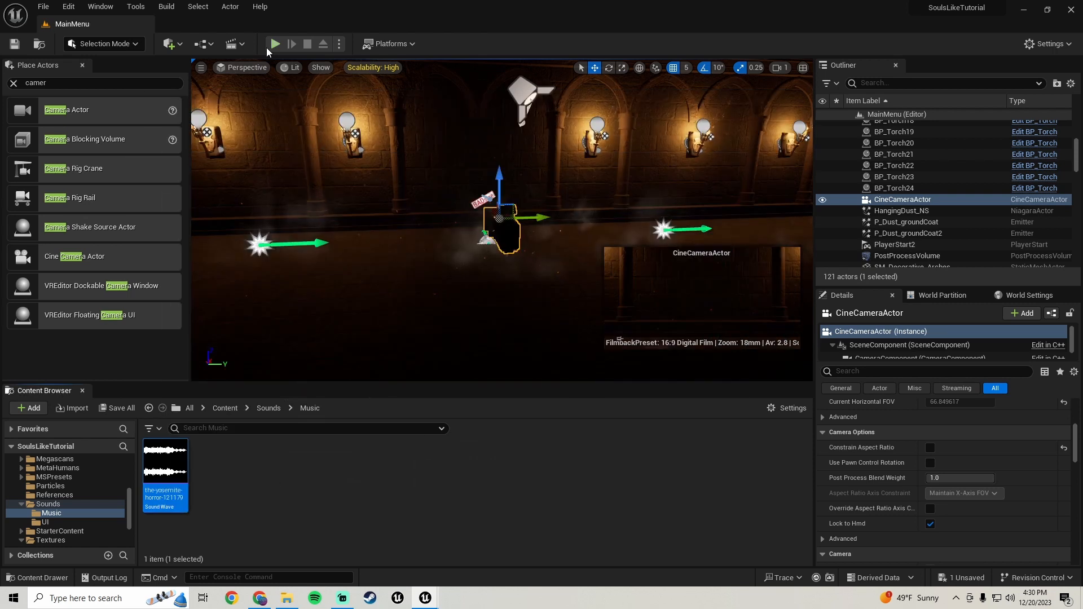
# Step: Play-test the MainMenu level in full screen to check the looping music on the title screen
pyautogui.click(275, 44)
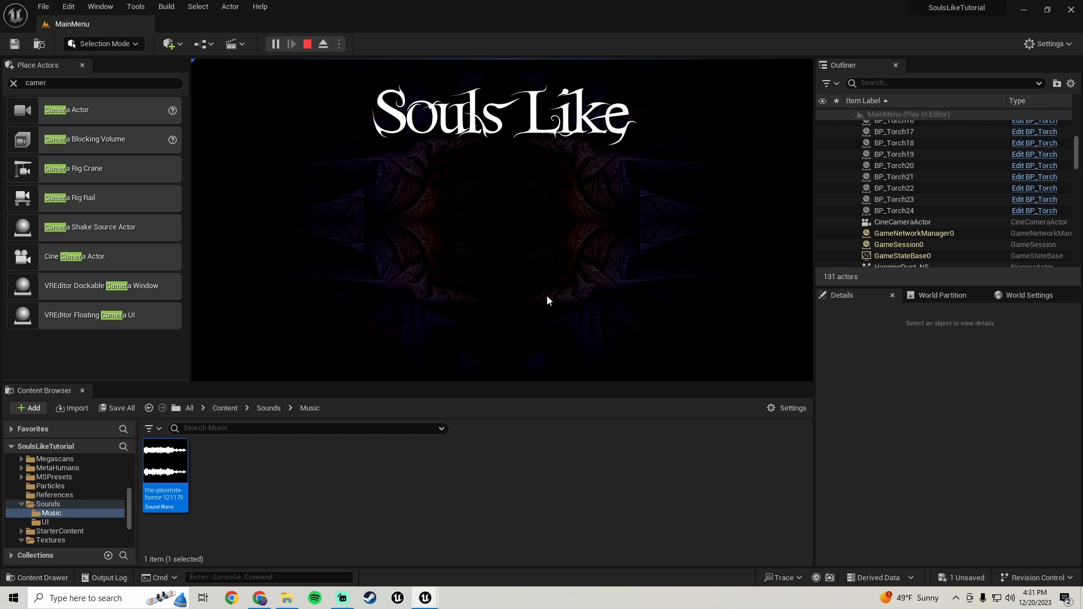
pyautogui.press('F11')
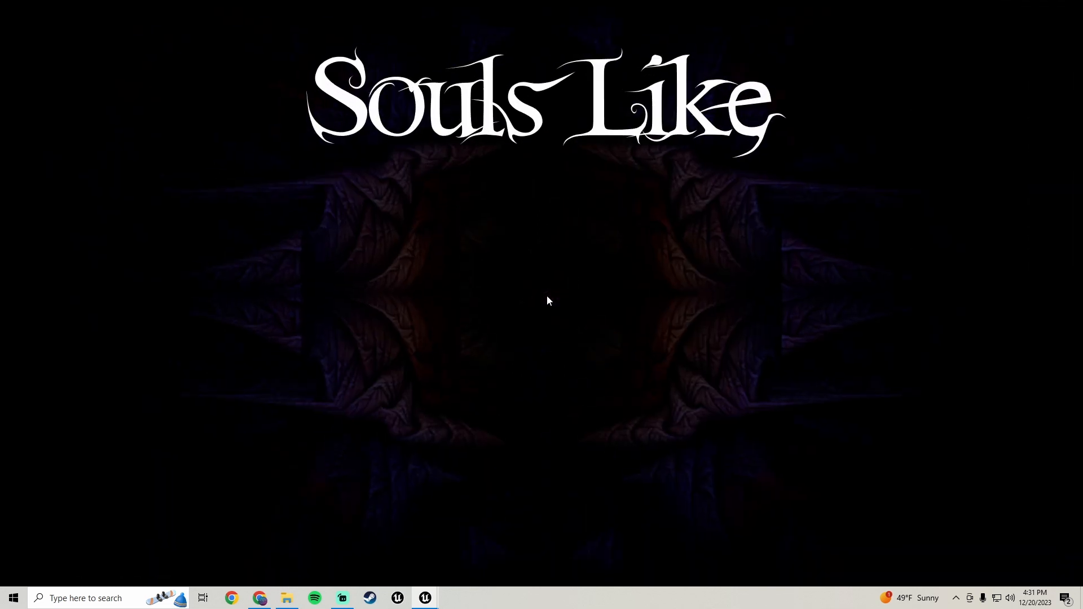